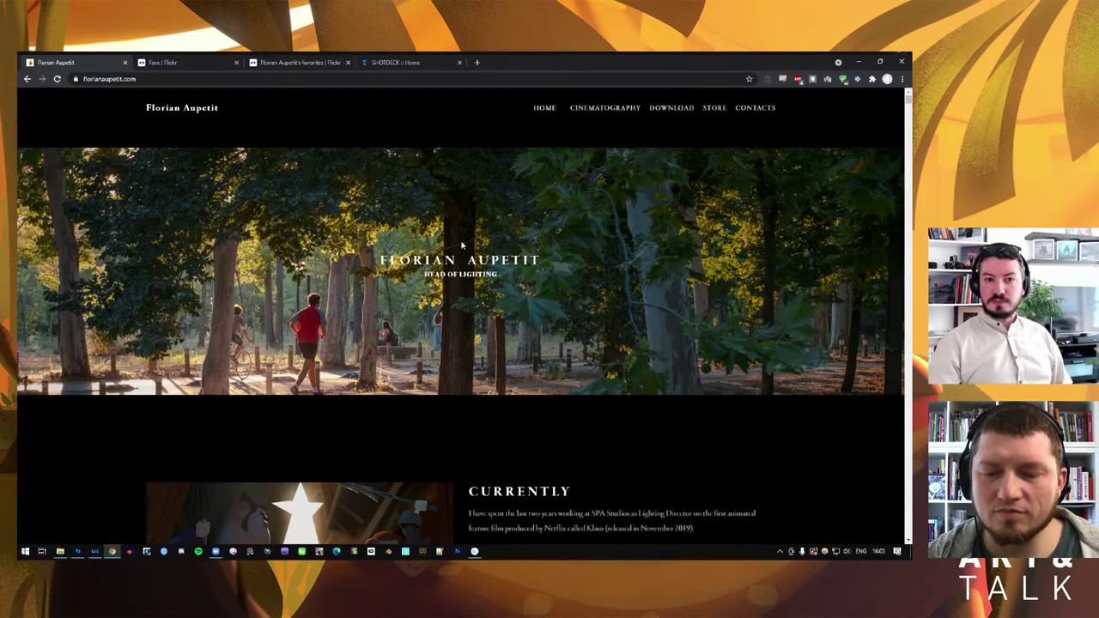
Select and deselect the banner name heading twice, then find the Currently section with the Klaus poster
drag(381, 261, 559, 262)
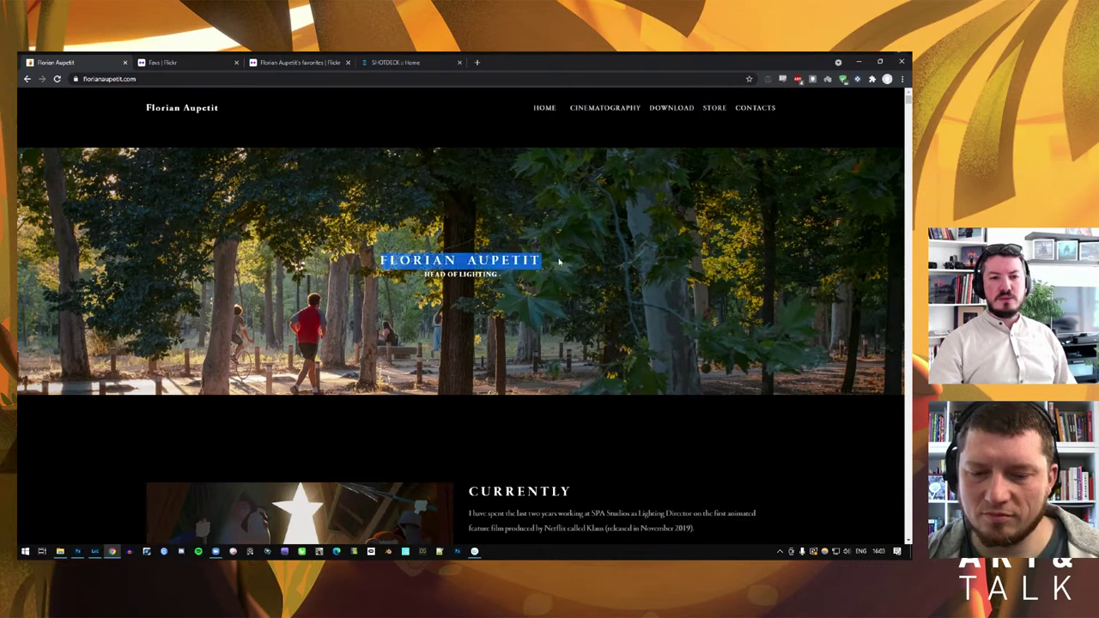
click(559, 262)
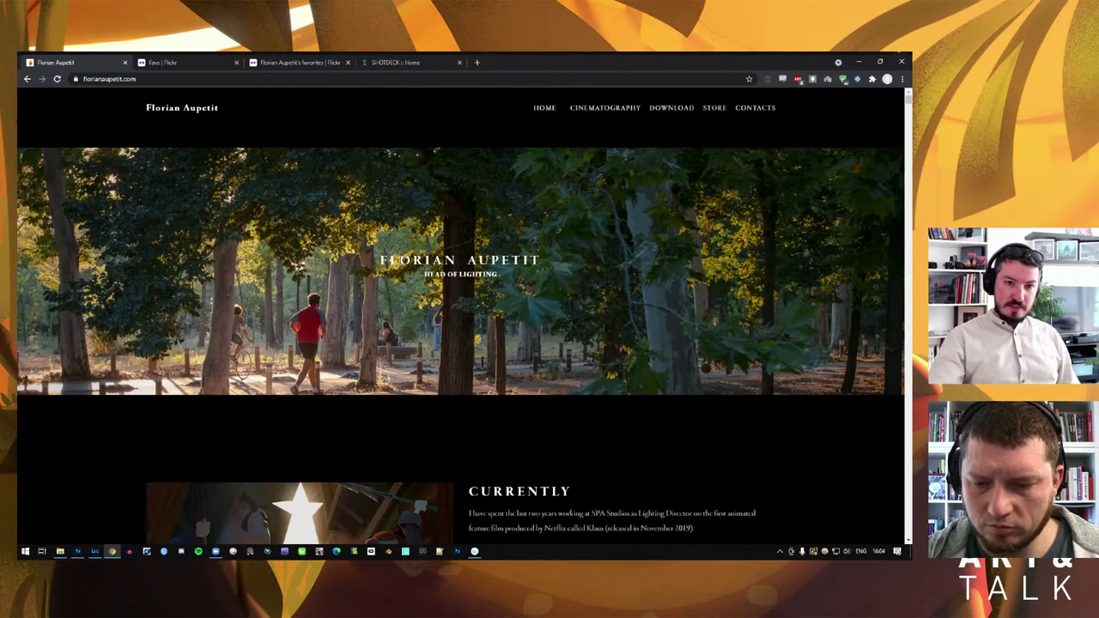
mouse_move(378, 259)
mouse_down()
mouse_move(477, 257)
mouse_move(507, 244)
mouse_up()
click(507, 245)
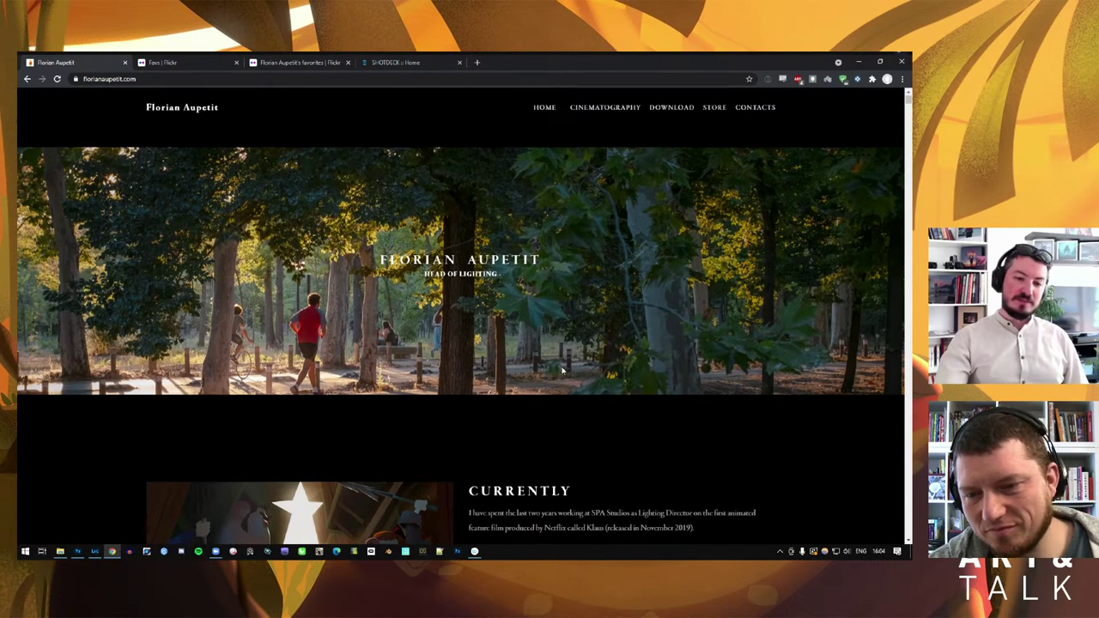
scroll(549, 343, down, 1)
scroll(563, 369, up, 1)
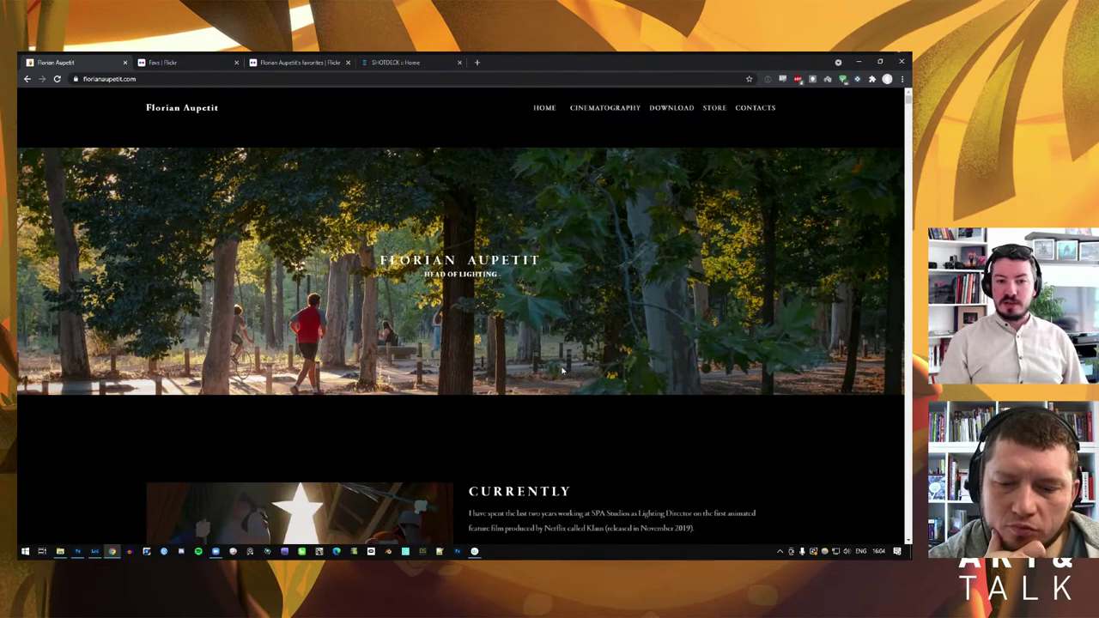
Scroll past the Photography banner and the red umbrella, steps and park stills to the skier-before-gate image
scroll(566, 369, down, 3)
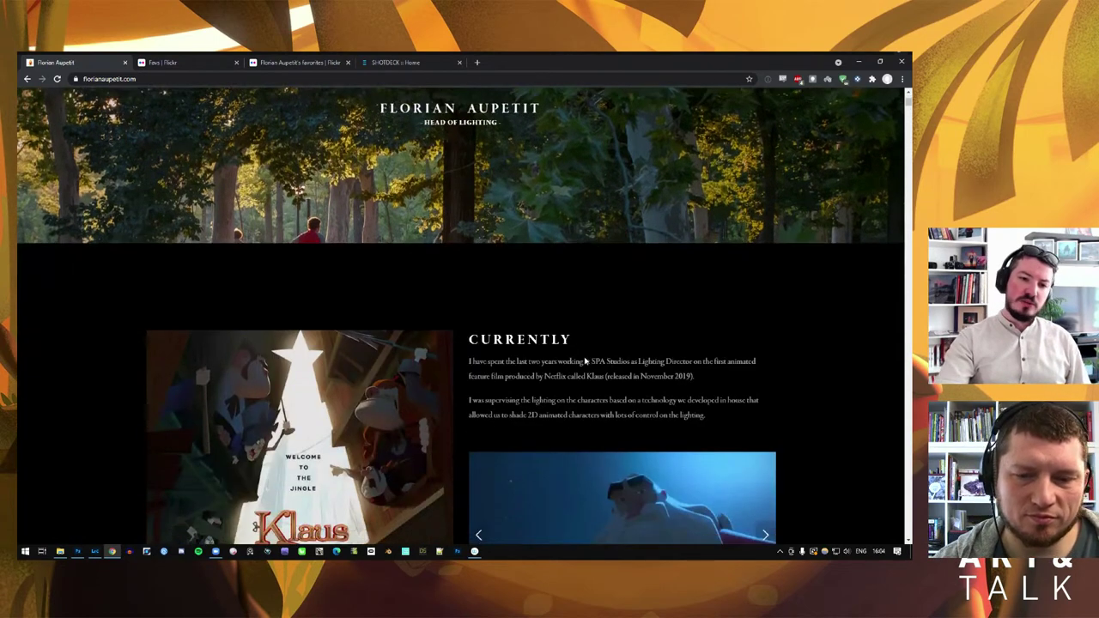
scroll(598, 365, down, 3)
scroll(598, 366, down, 2)
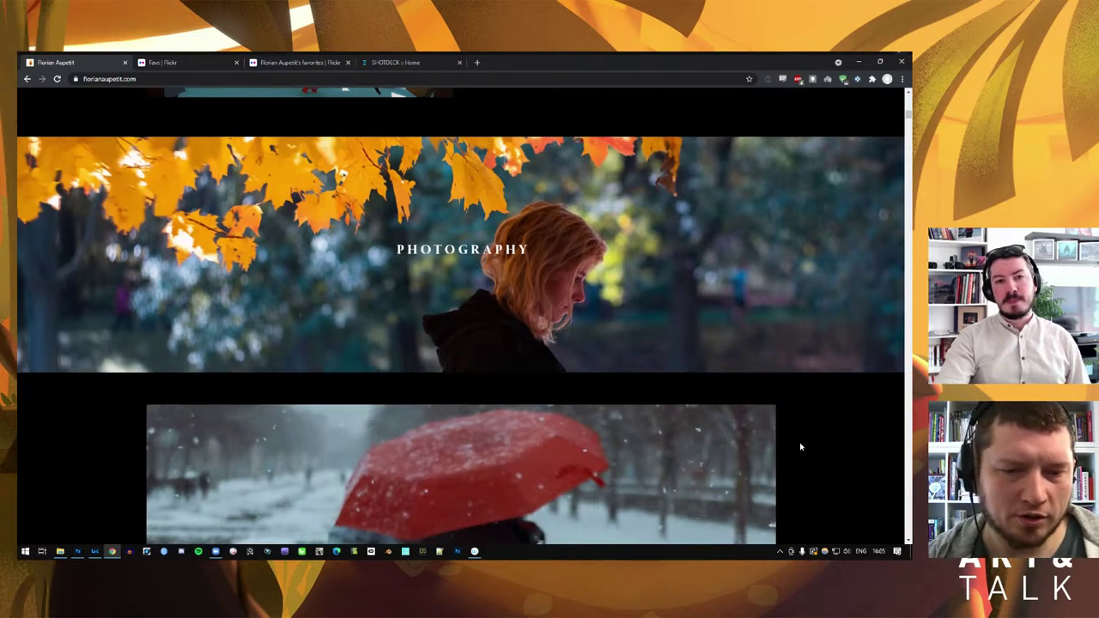
scroll(800, 444, down, 1)
scroll(798, 433, down, 2)
scroll(798, 432, down, 1)
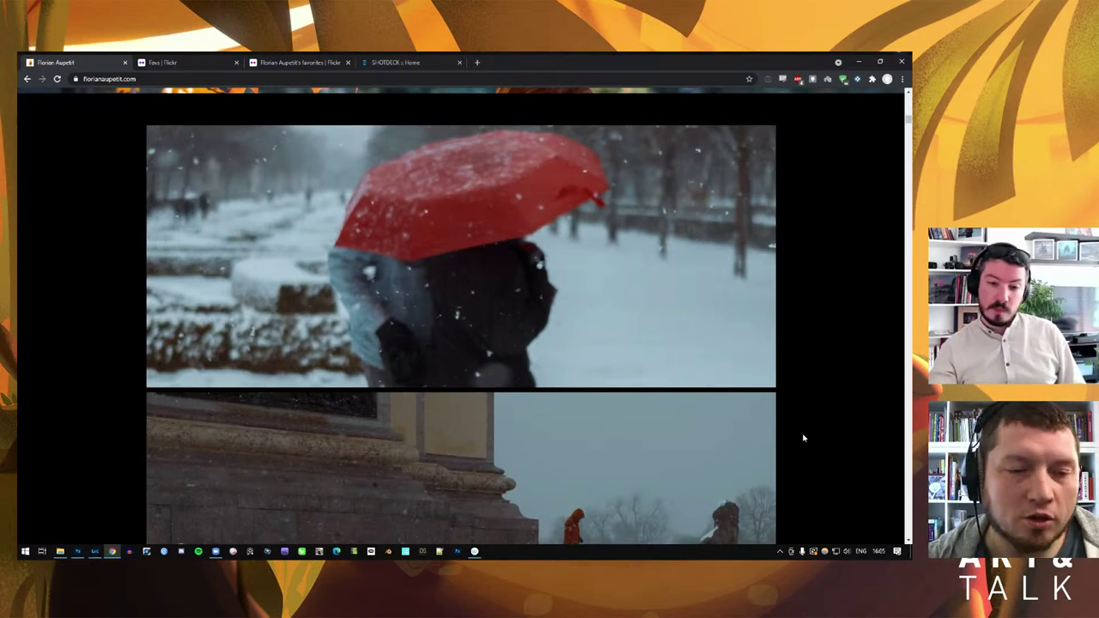
scroll(802, 438, down, 1)
scroll(802, 438, down, 1)
scroll(803, 438, down, 2)
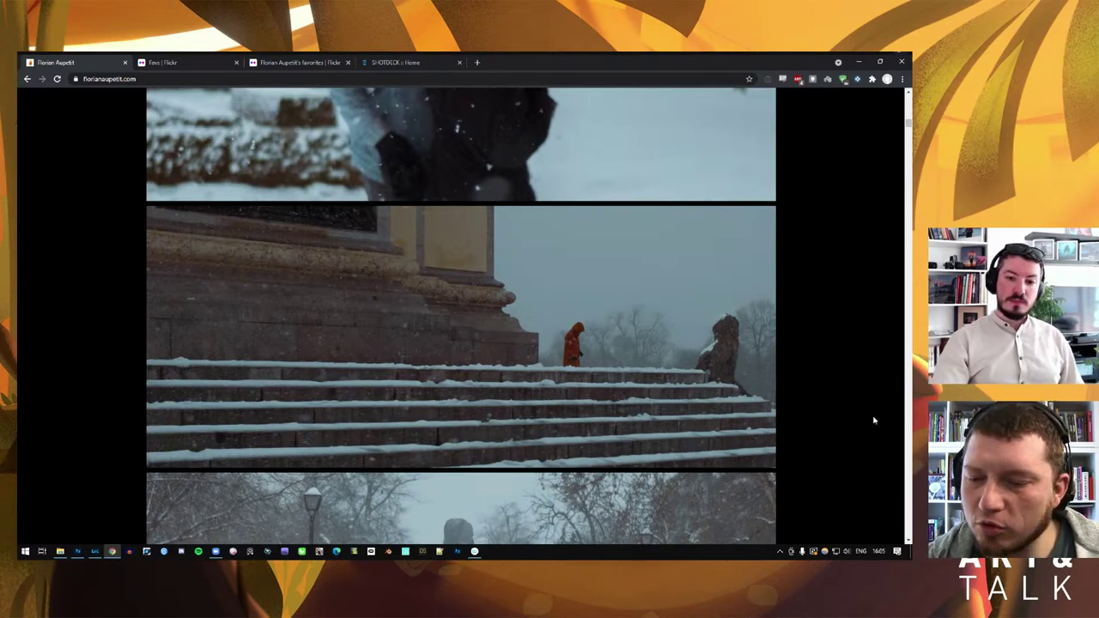
scroll(852, 429, down, 1)
scroll(852, 429, down, 2)
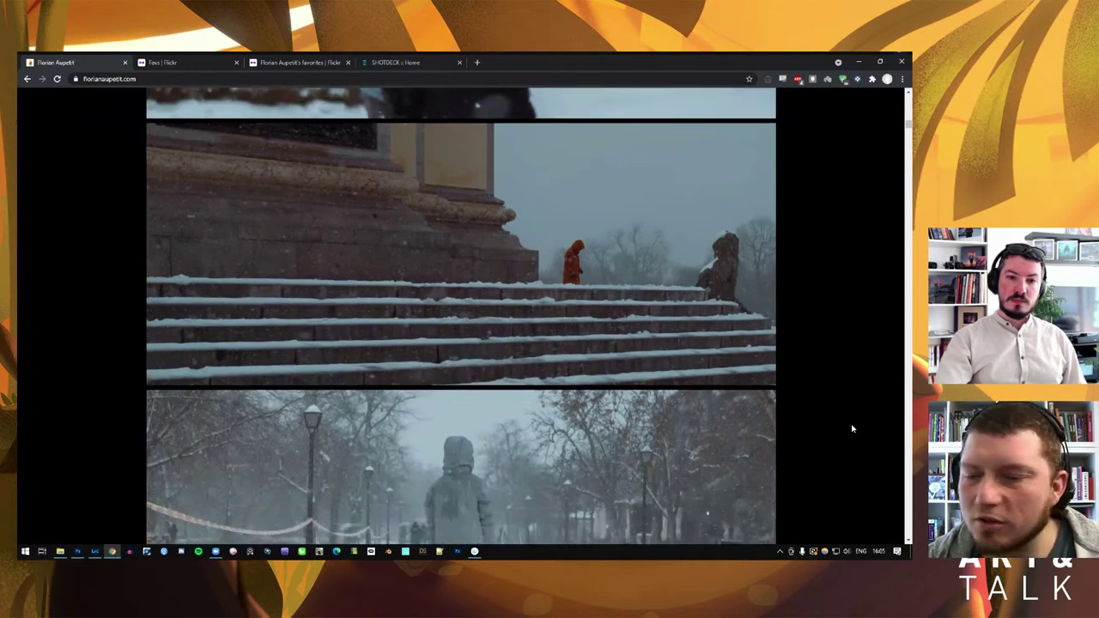
scroll(853, 428, down, 2)
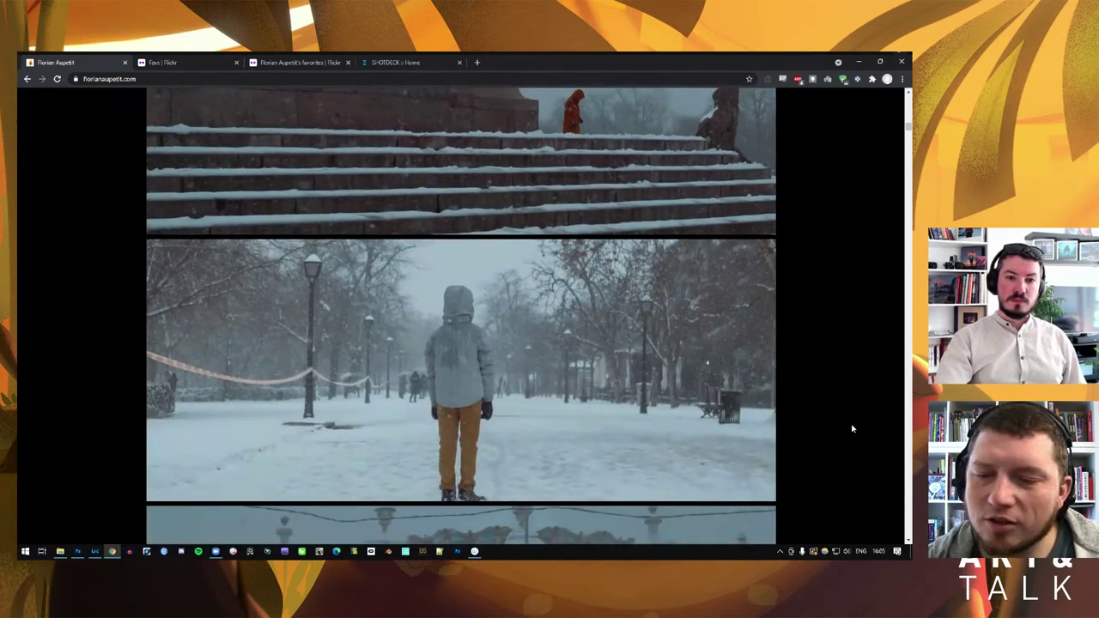
scroll(852, 429, down, 1)
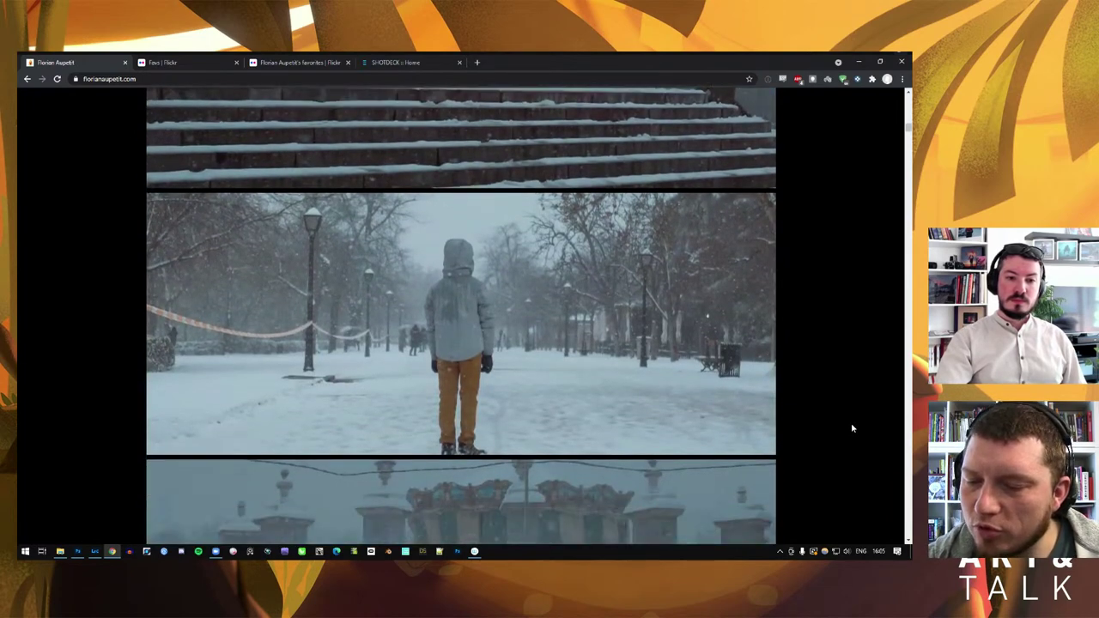
scroll(852, 428, down, 1)
scroll(853, 429, down, 3)
Scroll slightly so the silhouetted hiker overlooking a valley appears below the snowy gate still
scroll(852, 428, down, 1)
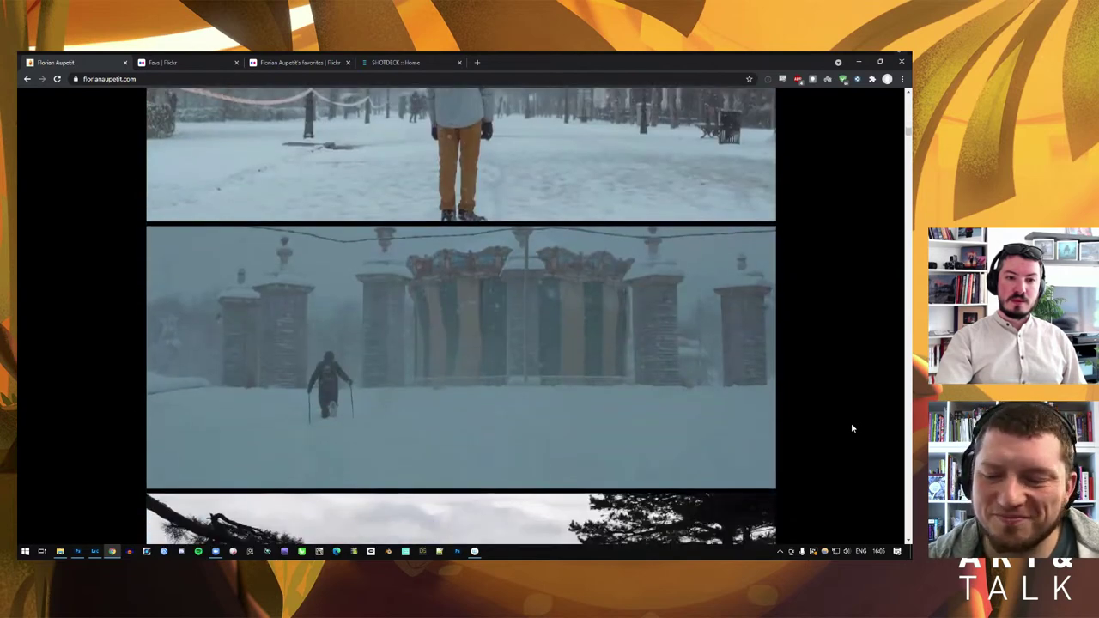
scroll(853, 429, down, 1)
scroll(853, 428, down, 1)
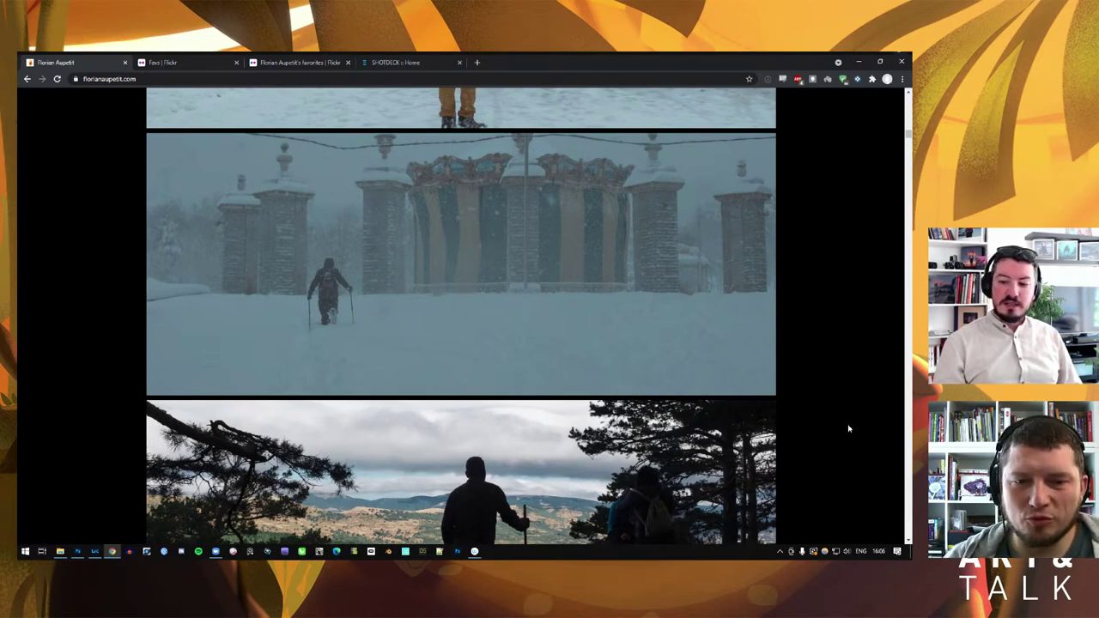
Scroll past the hiker photo to the sunlit park image of a figure seated on a wall
scroll(843, 370, down, 1)
scroll(843, 370, down, 1)
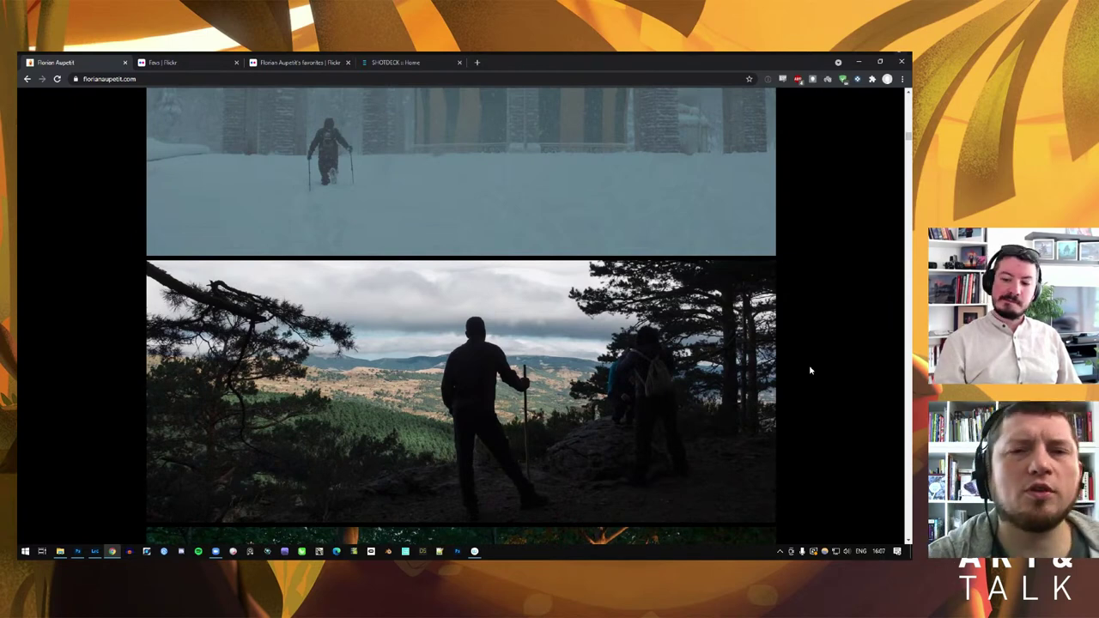
scroll(784, 376, down, 1)
scroll(783, 376, down, 1)
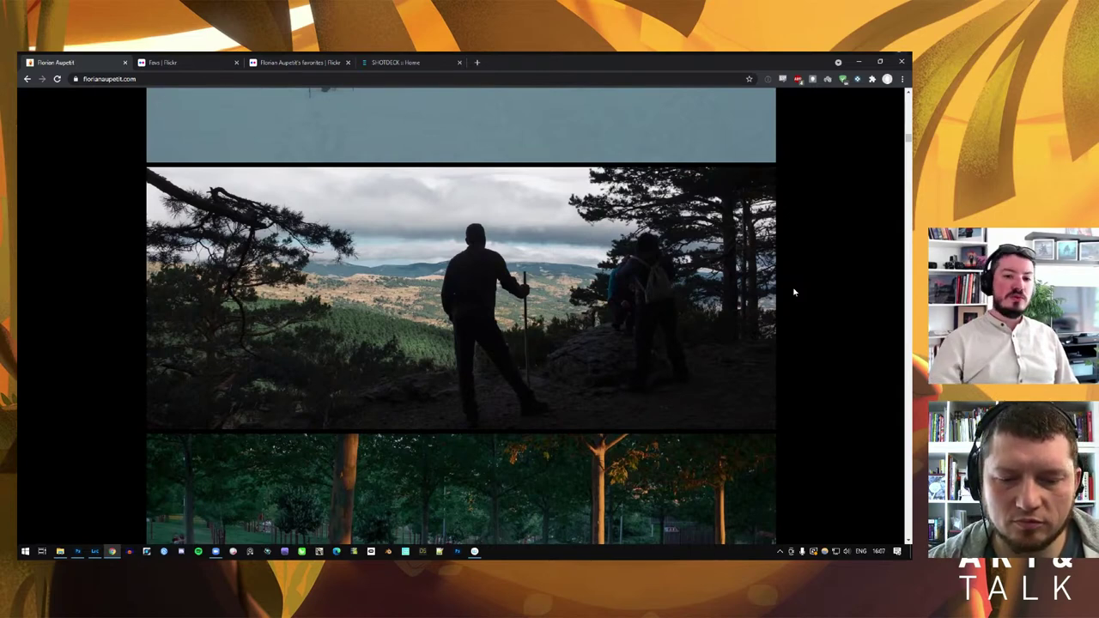
scroll(793, 292, down, 3)
scroll(819, 379, down, 1)
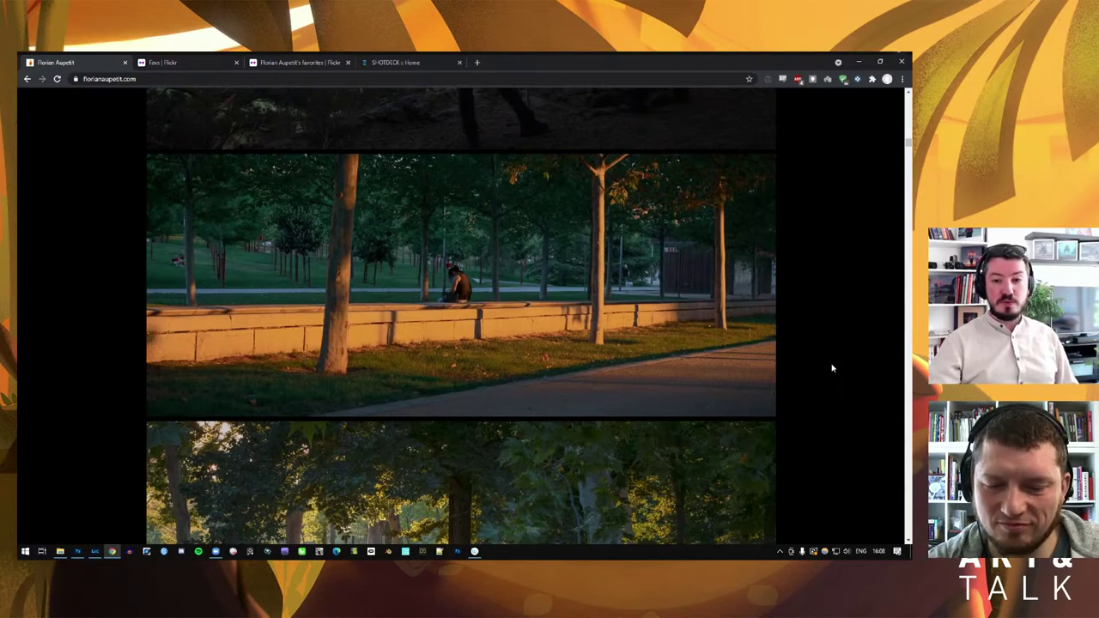
Scroll past the jogger and forest helicopter stills to the warm-lit woman-by-window interior shot
scroll(850, 352, down, 1)
scroll(841, 370, down, 1)
scroll(807, 396, down, 1)
scroll(797, 398, down, 2)
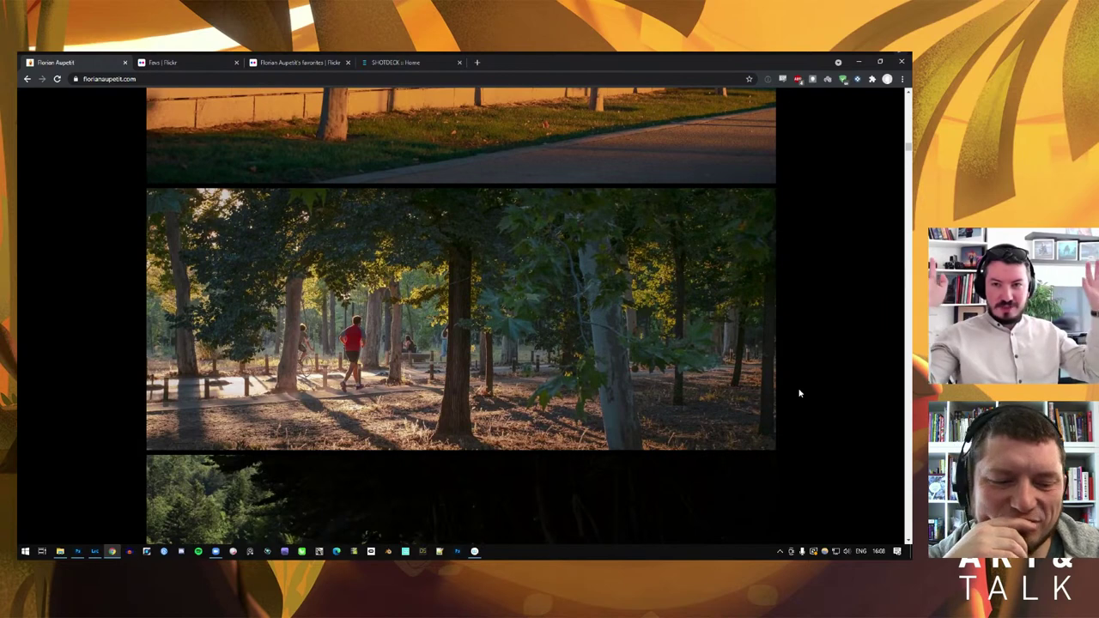
scroll(798, 392, down, 2)
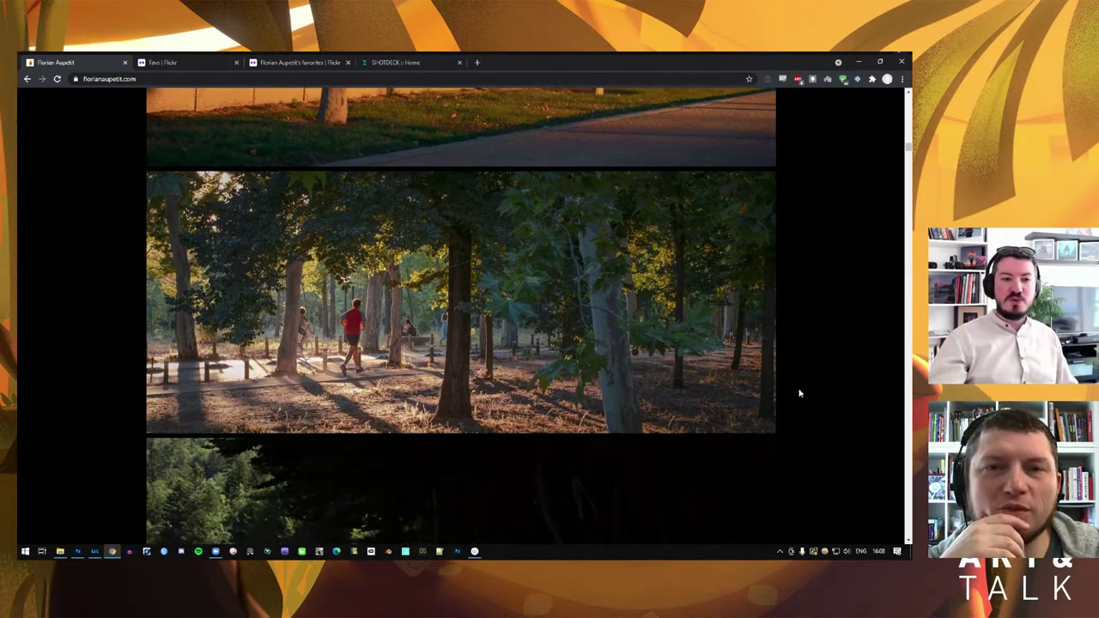
scroll(798, 393, down, 1)
scroll(799, 392, down, 1)
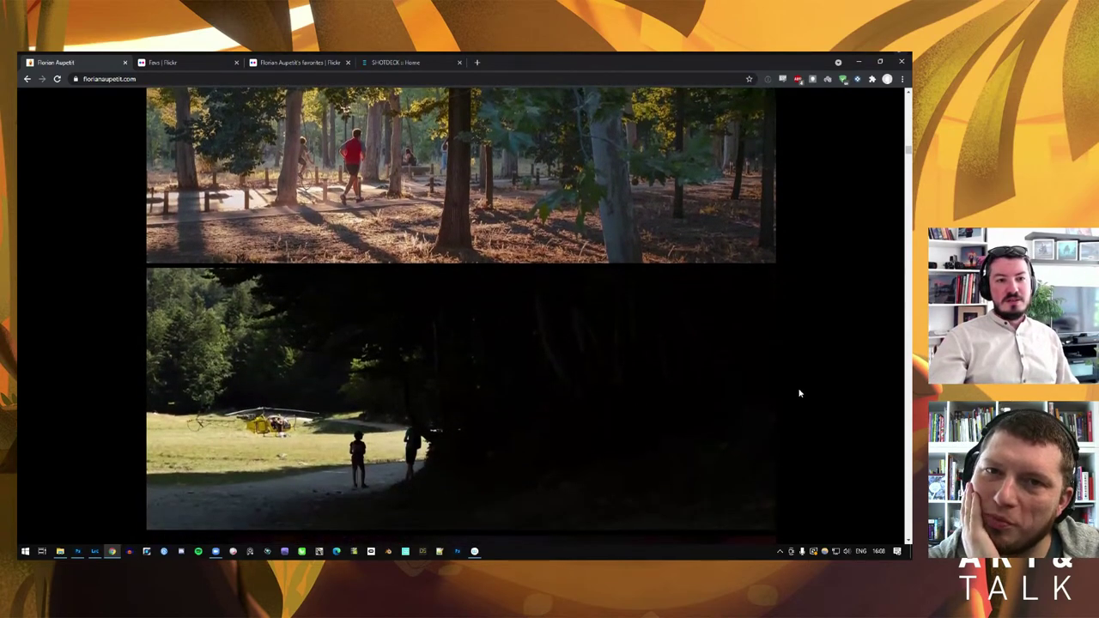
scroll(798, 390, down, 1)
scroll(798, 364, down, 1)
scroll(797, 364, down, 1)
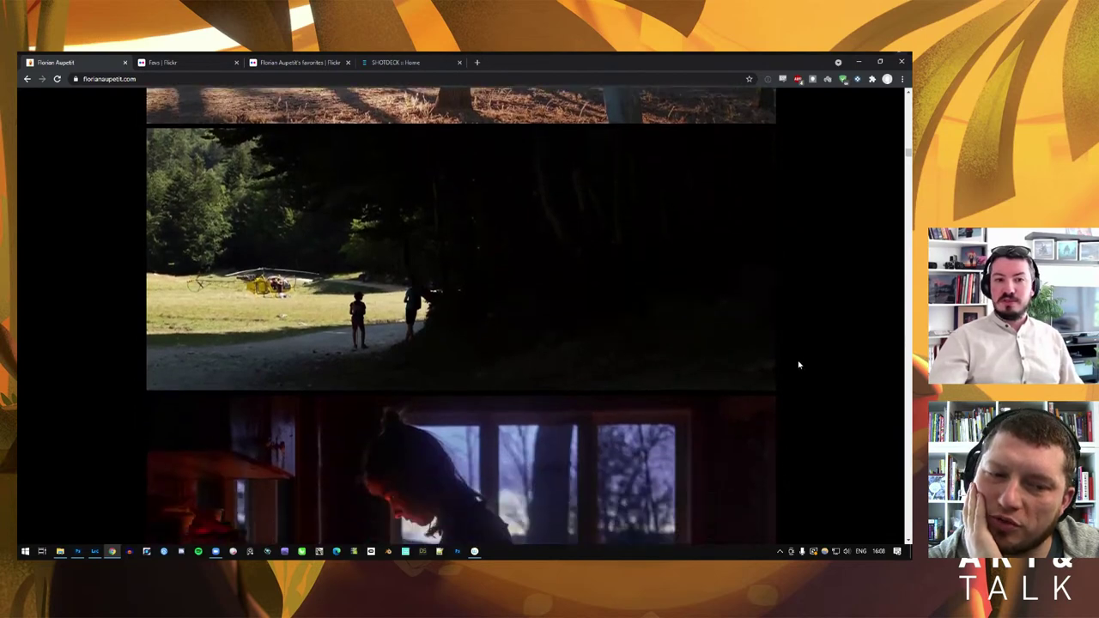
scroll(797, 367, down, 1)
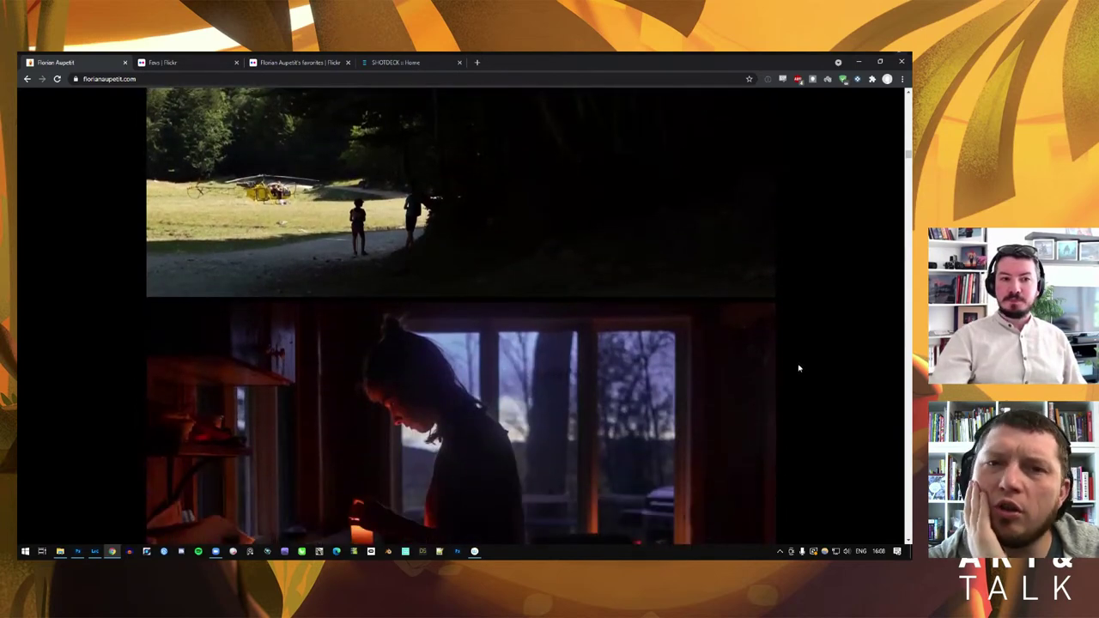
scroll(797, 370, down, 1)
scroll(798, 368, down, 1)
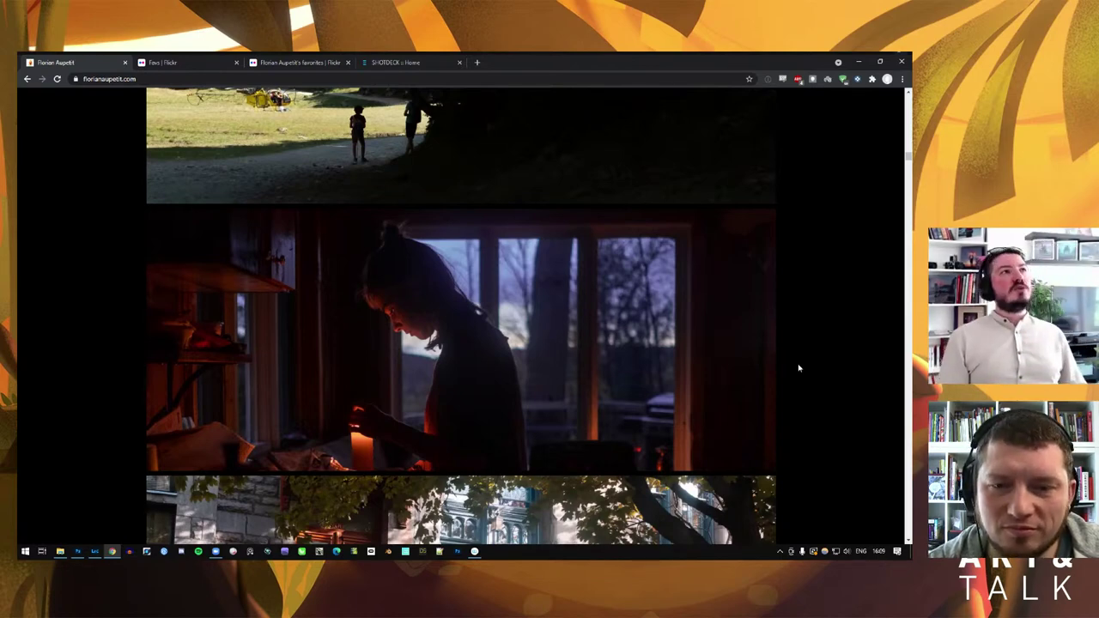
Scroll down to the misty lakeside forest house and the rock peak rising through clouds
scroll(798, 365, down, 1)
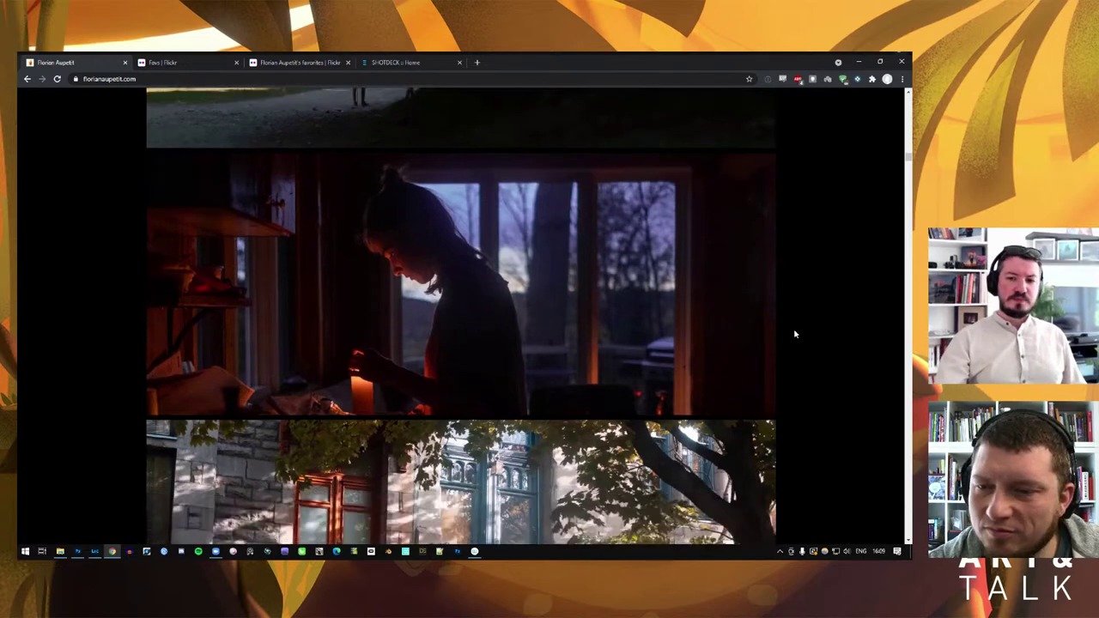
scroll(798, 357, down, 1)
scroll(798, 347, down, 1)
scroll(798, 346, down, 1)
scroll(800, 347, down, 1)
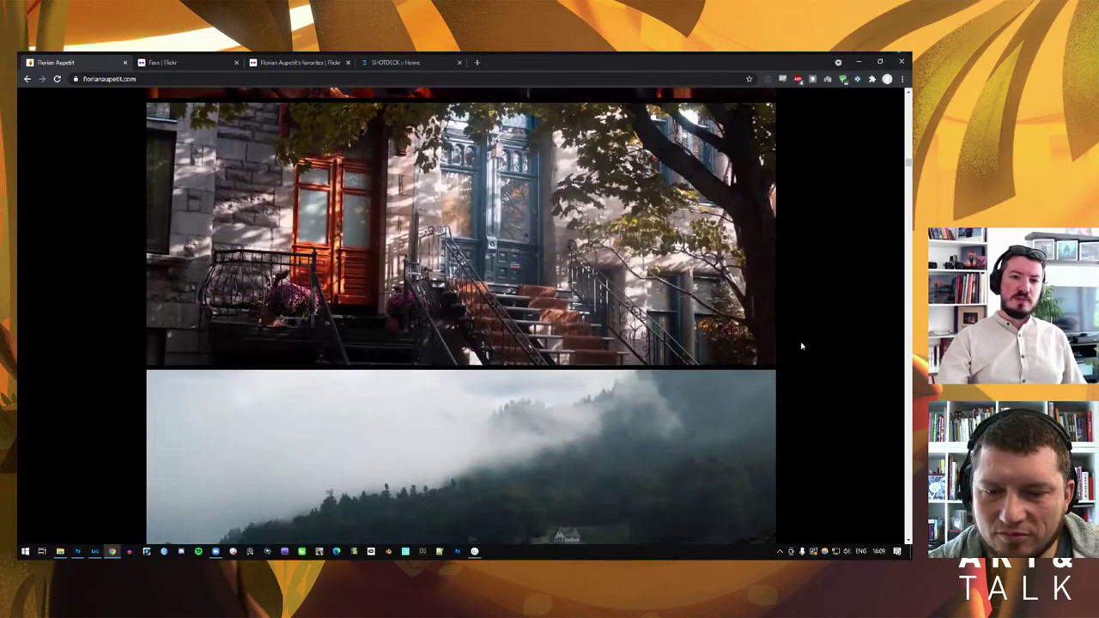
scroll(801, 346, down, 1)
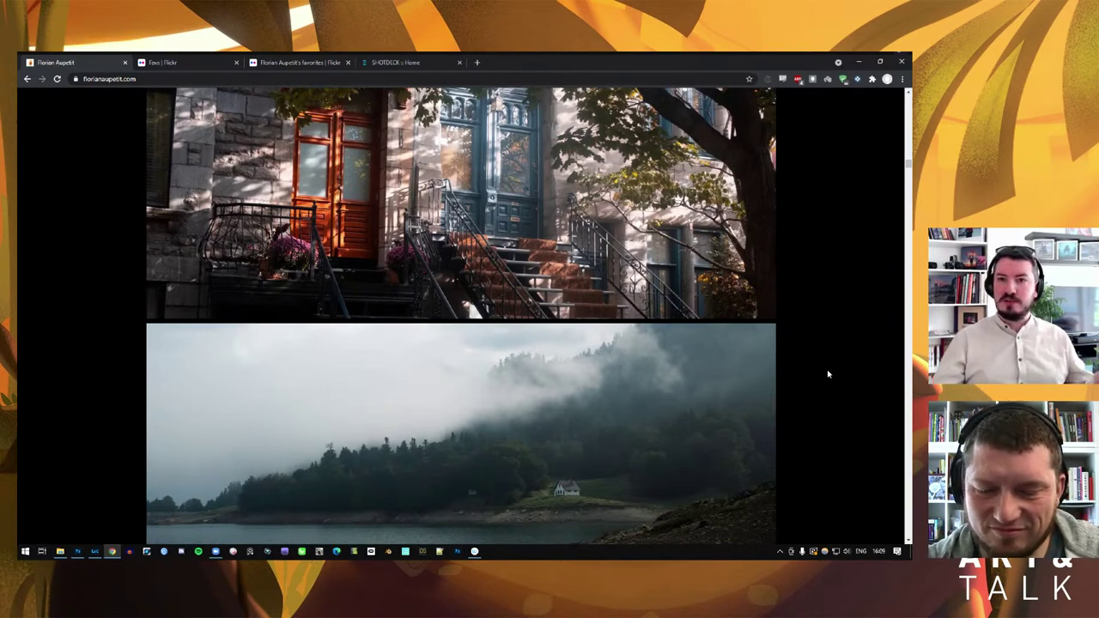
scroll(844, 421, down, 1)
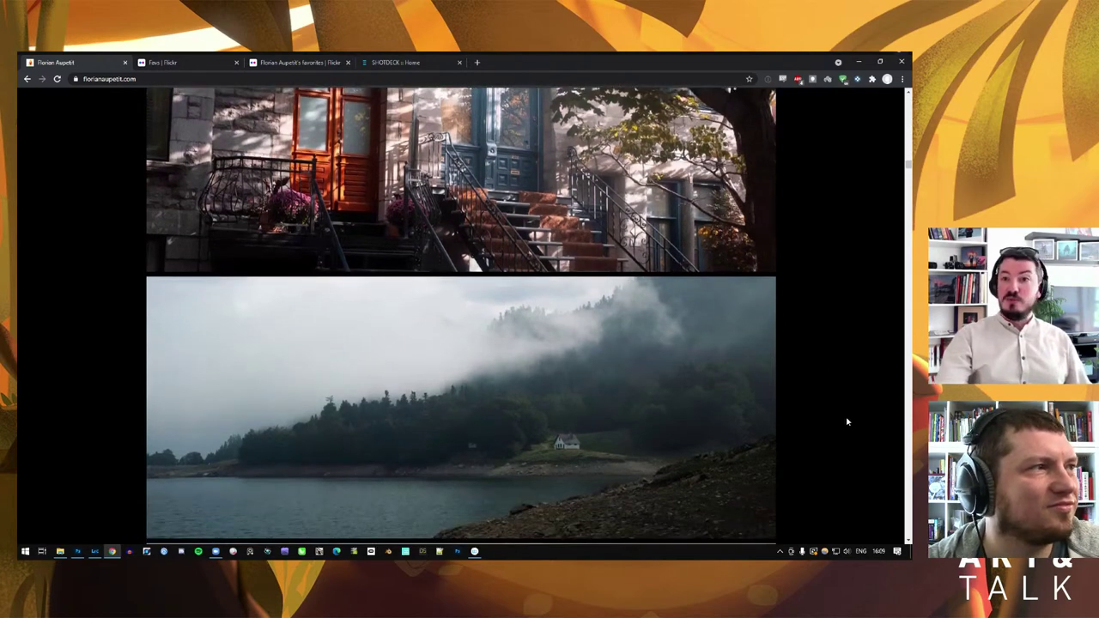
scroll(846, 421, up, 1)
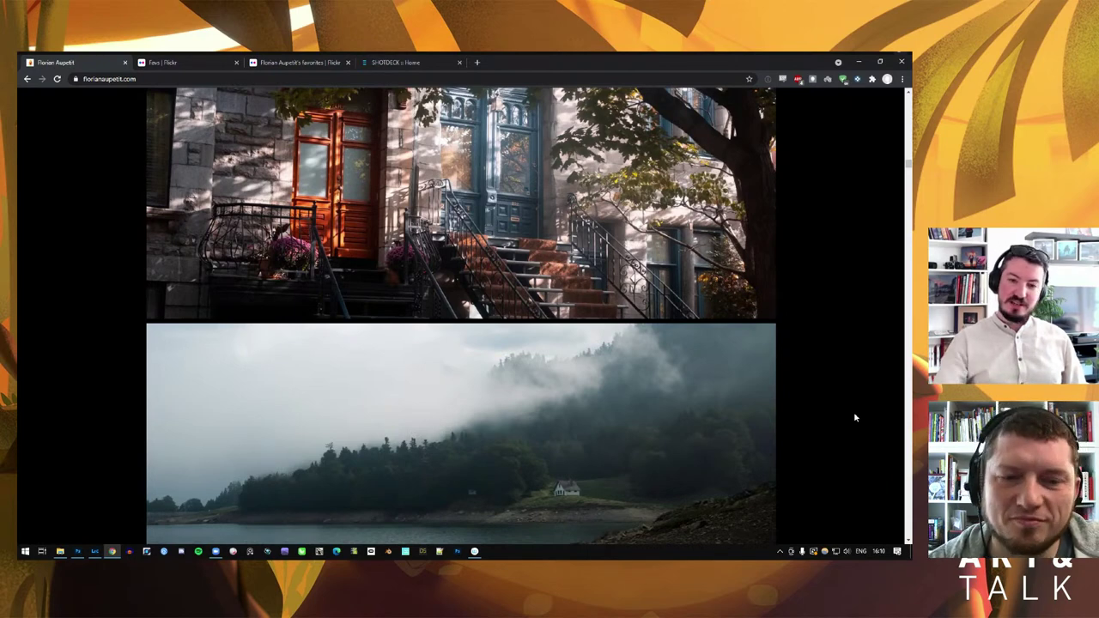
scroll(824, 385, down, 2)
scroll(830, 383, down, 1)
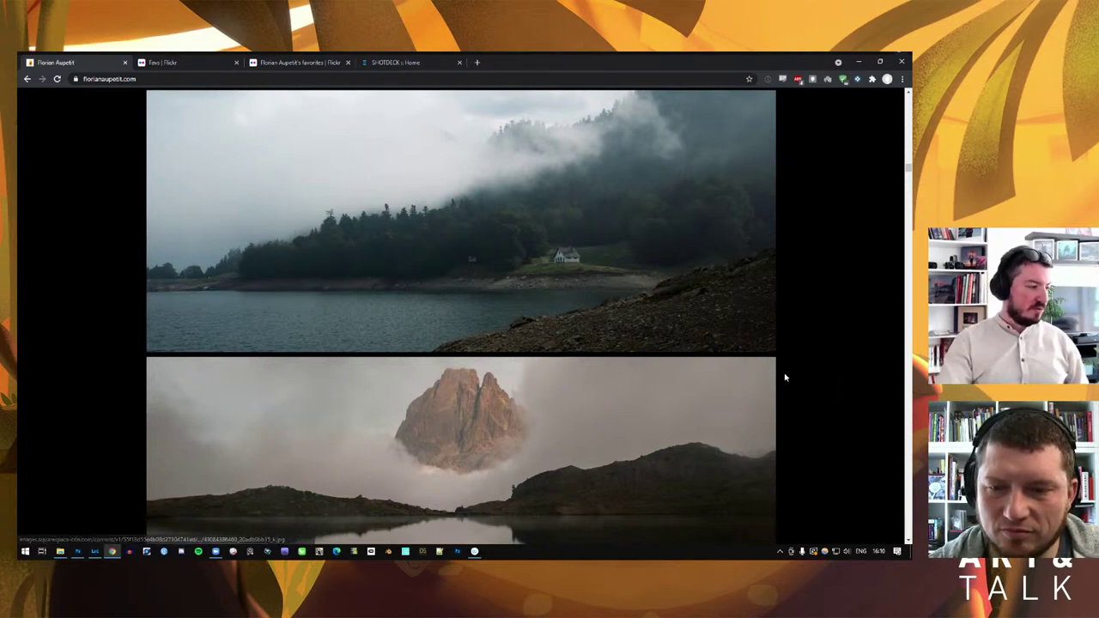
Scroll past the mountain photo to the sunset lake silhouettes and backlit palm garden scene
scroll(807, 325, down, 1)
scroll(802, 330, down, 1)
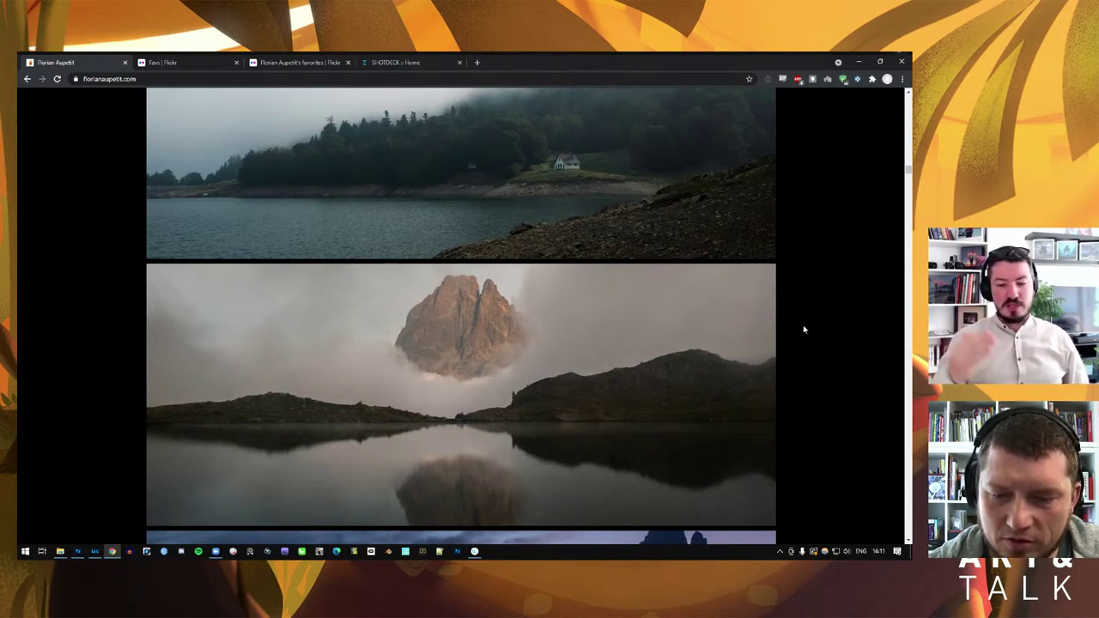
scroll(795, 323, down, 2)
scroll(795, 324, down, 2)
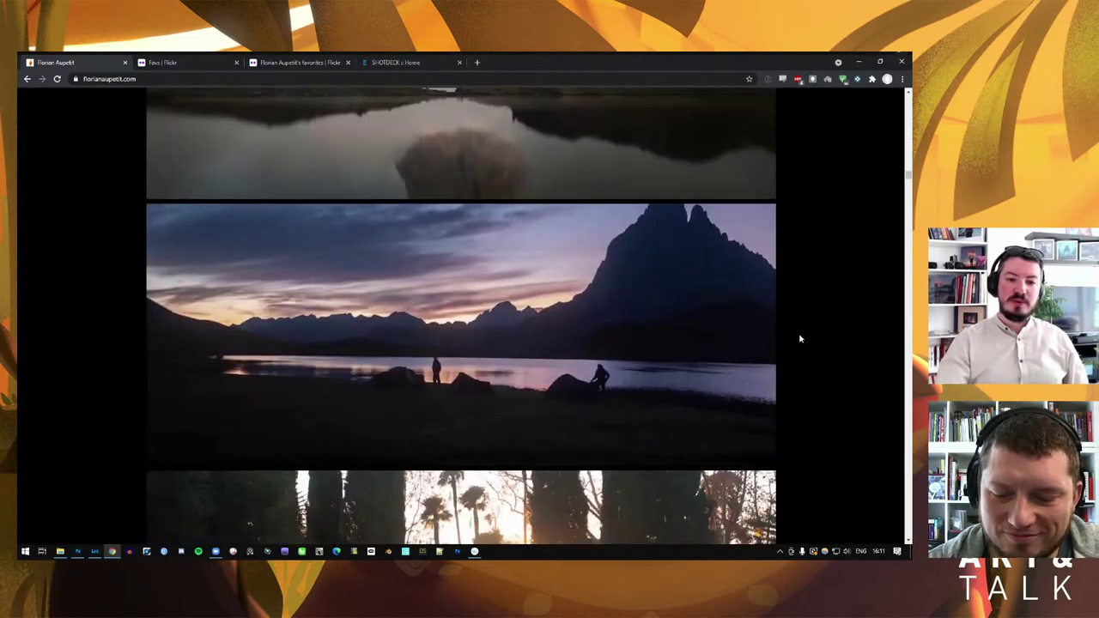
scroll(800, 338, down, 2)
scroll(799, 338, down, 1)
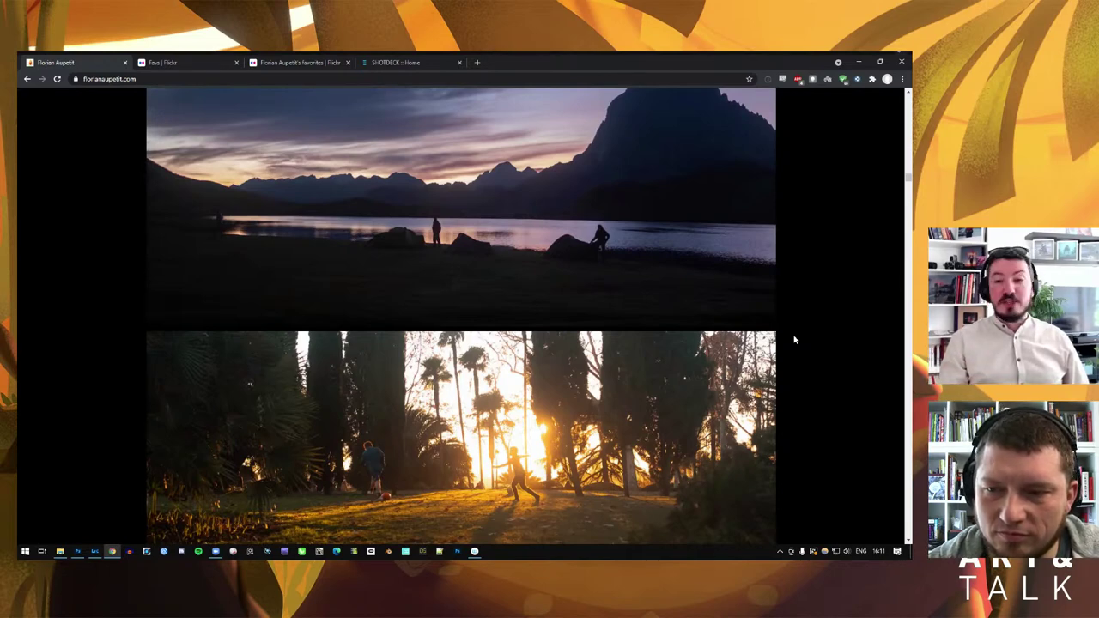
Scroll past the cemetery photo to the two hikers on a snowy slope and the fish market
scroll(824, 348, down, 1)
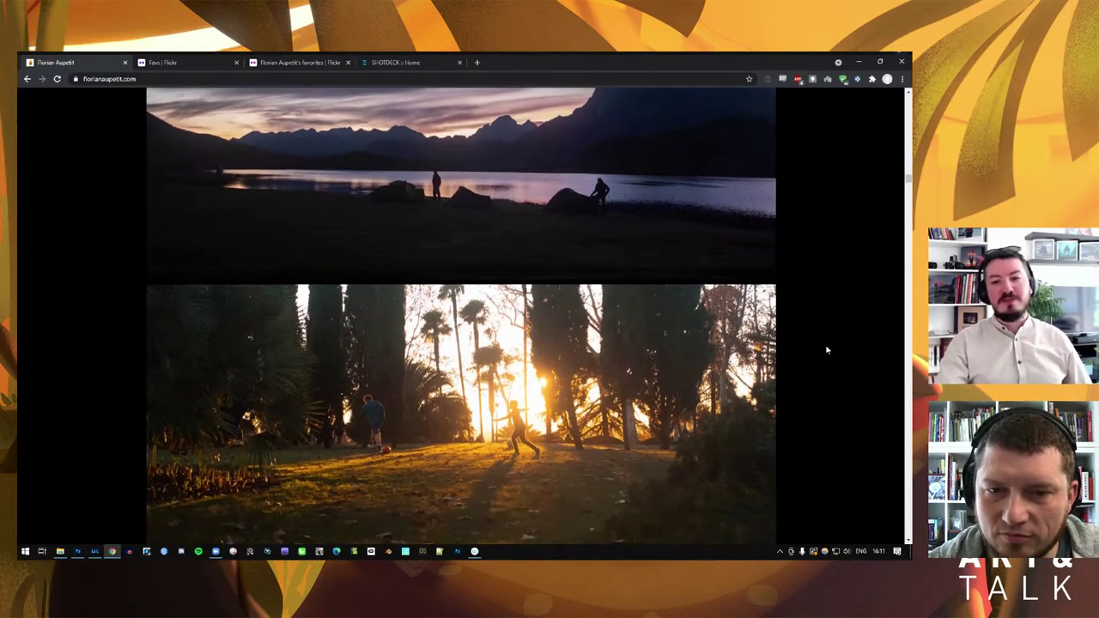
scroll(824, 348, down, 1)
scroll(826, 350, down, 1)
scroll(825, 350, down, 1)
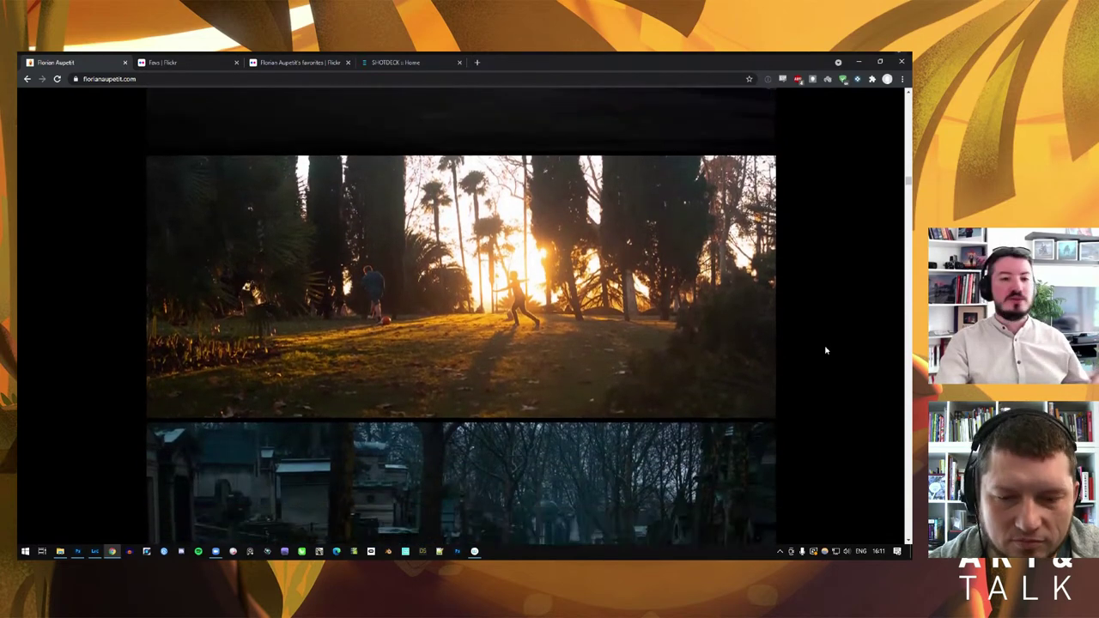
scroll(814, 362, down, 2)
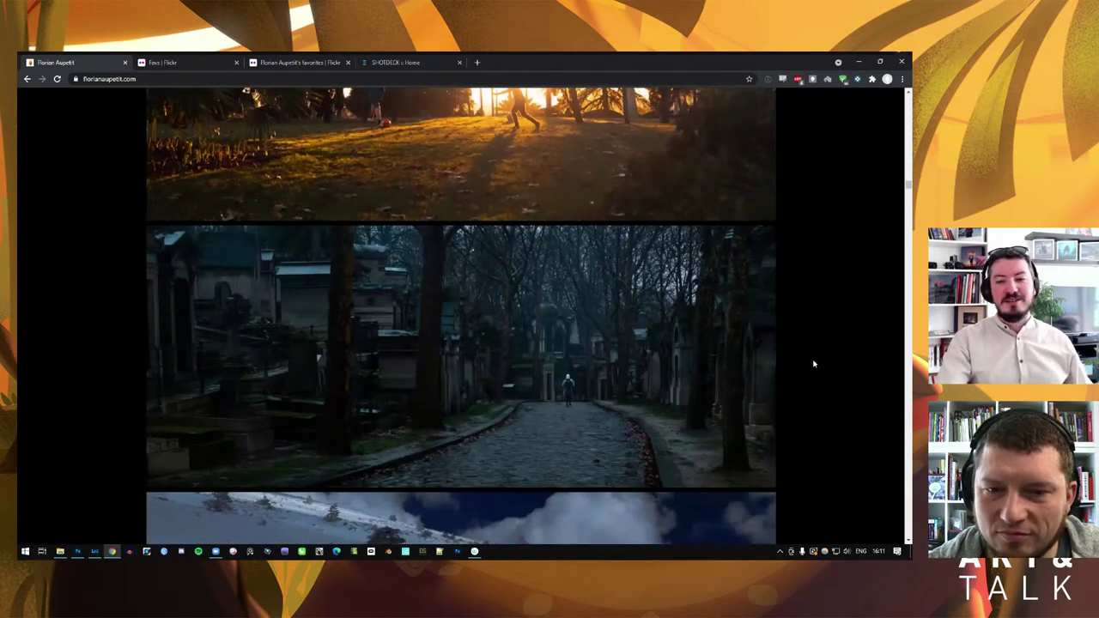
scroll(814, 364, down, 1)
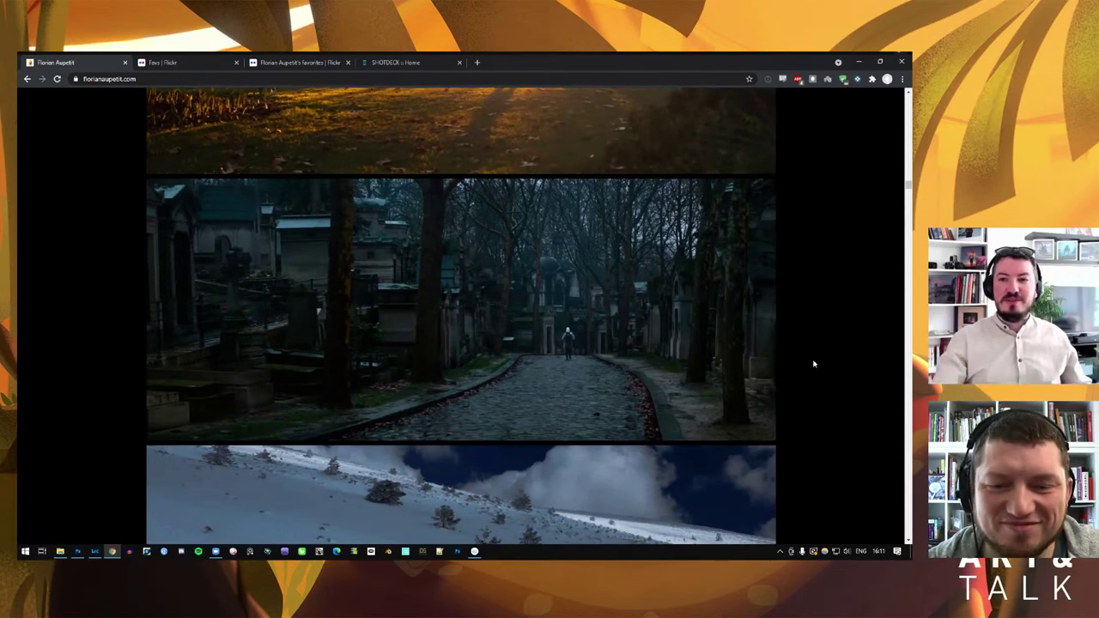
scroll(811, 351, down, 1)
scroll(805, 356, down, 1)
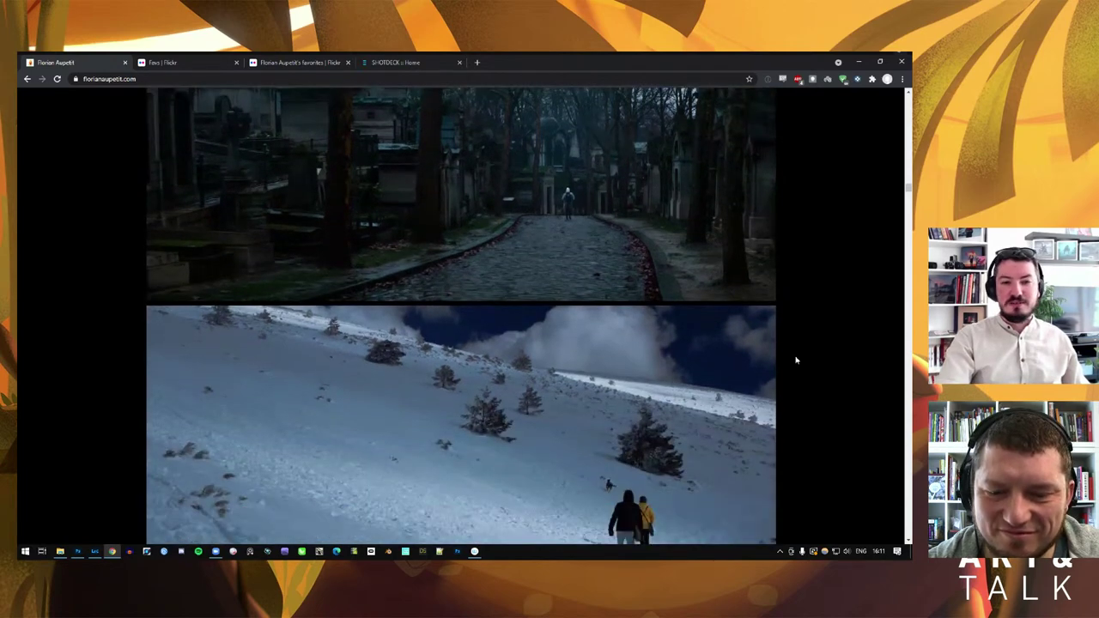
scroll(799, 359, down, 2)
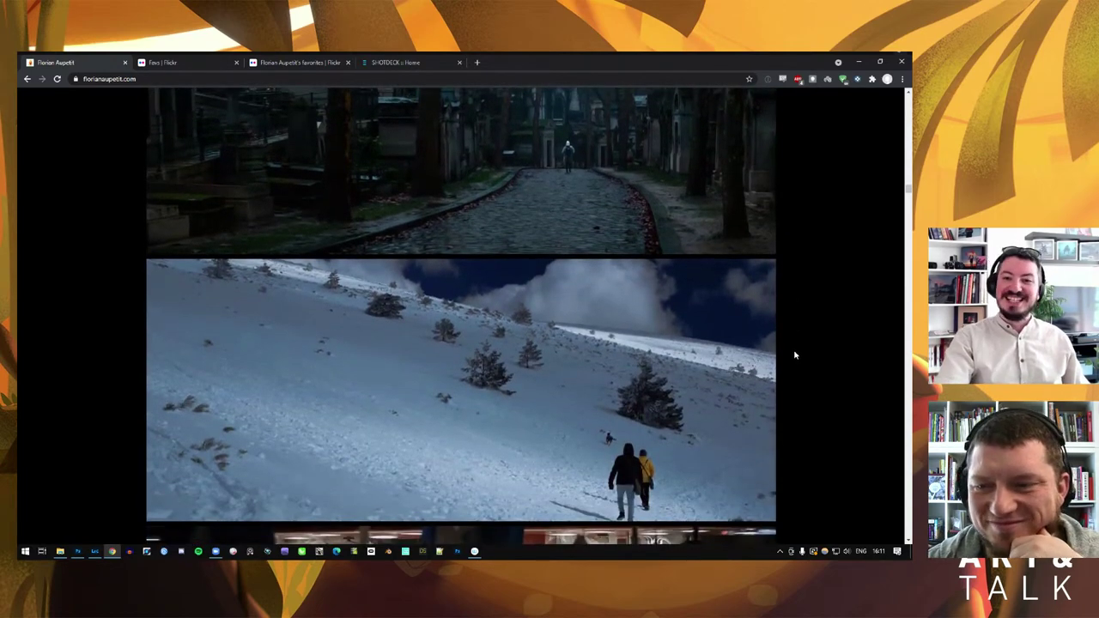
scroll(795, 356, down, 3)
scroll(795, 354, down, 1)
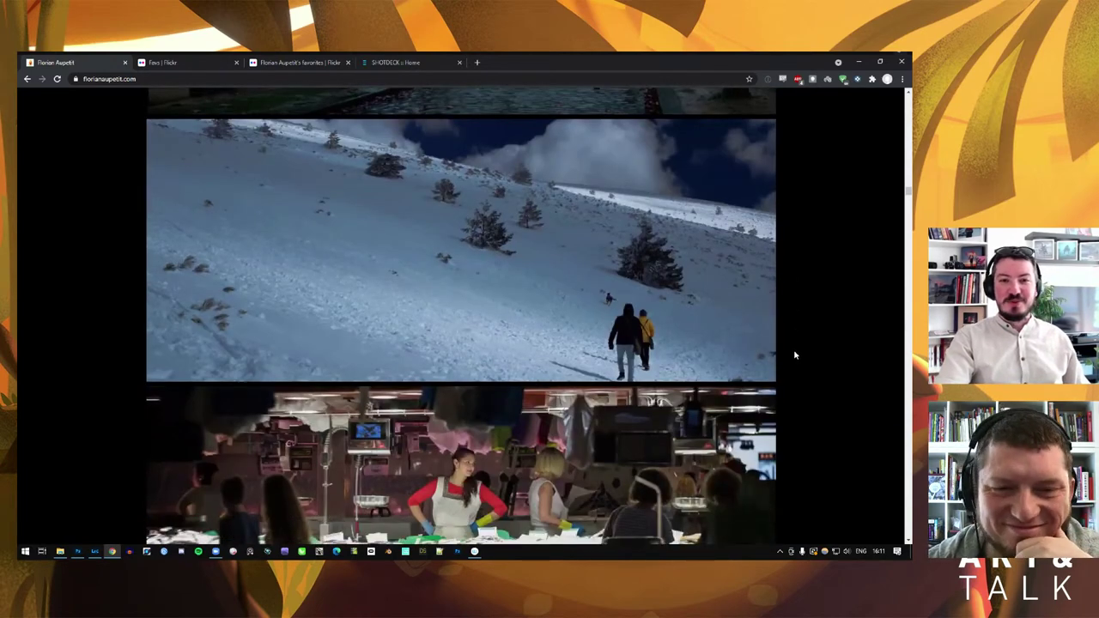
scroll(794, 355, down, 1)
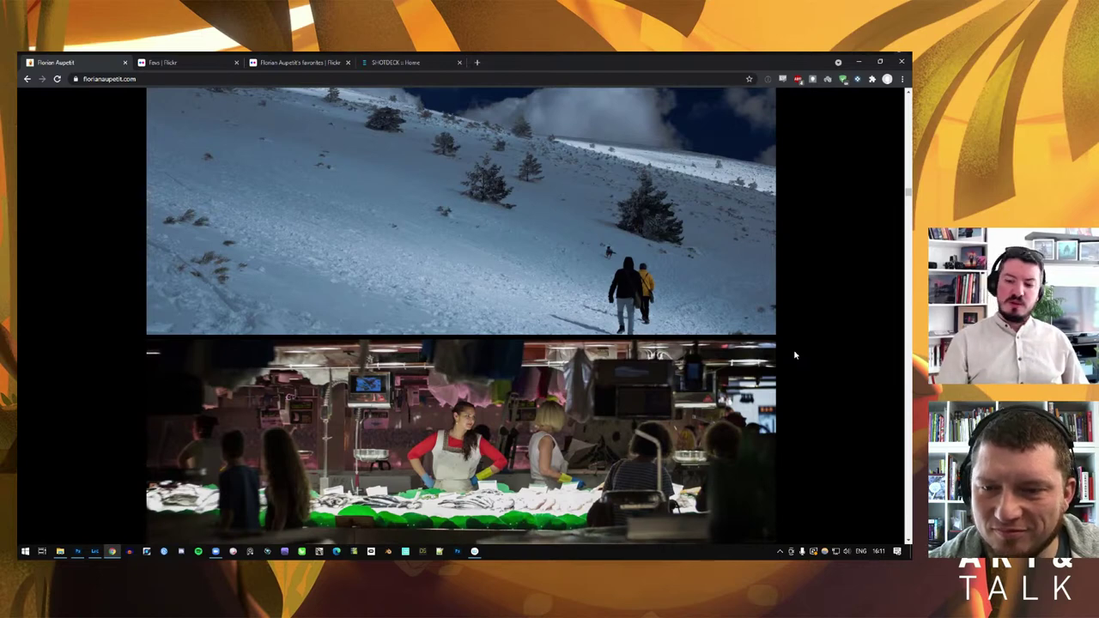
Scroll a little further so the woman walking between dark park trees shows below the fish market
scroll(798, 320, down, 1)
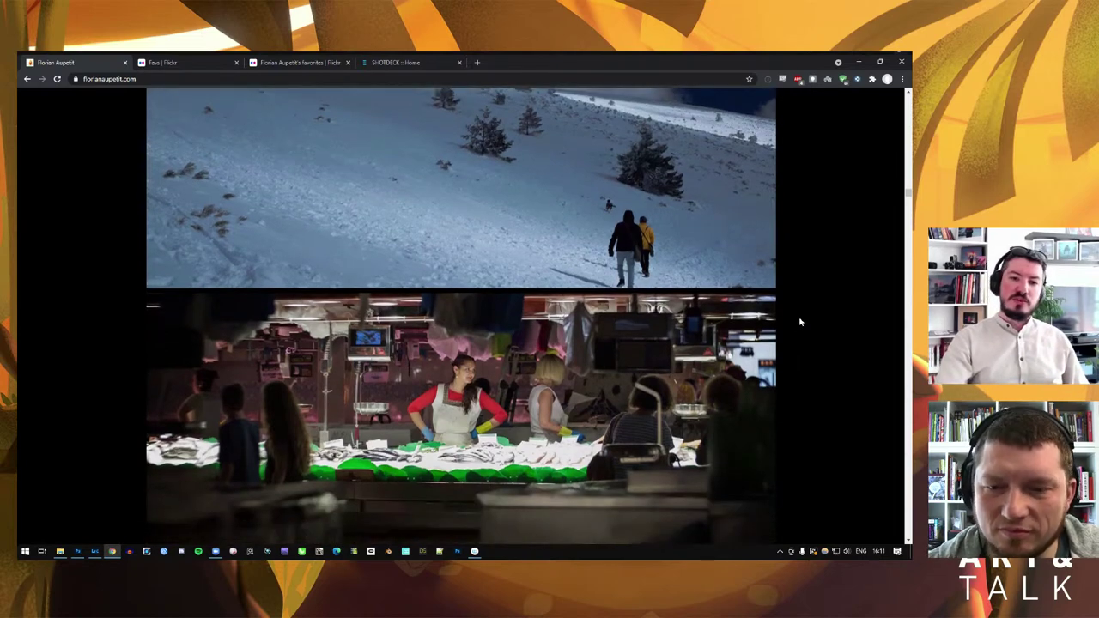
scroll(798, 319, down, 1)
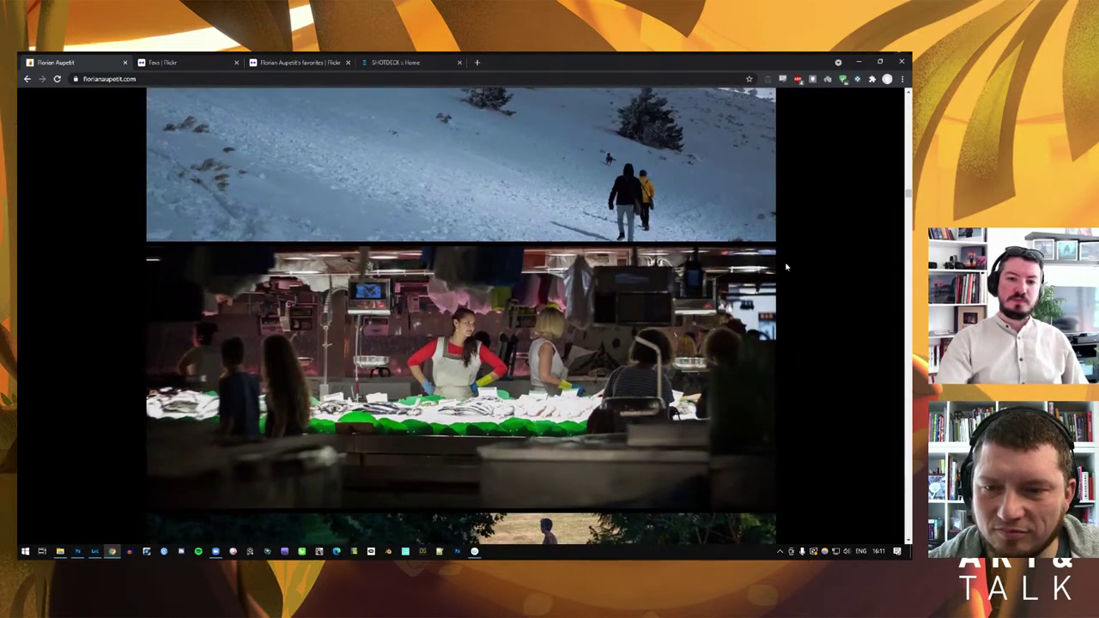
scroll(786, 267, down, 1)
scroll(785, 267, down, 2)
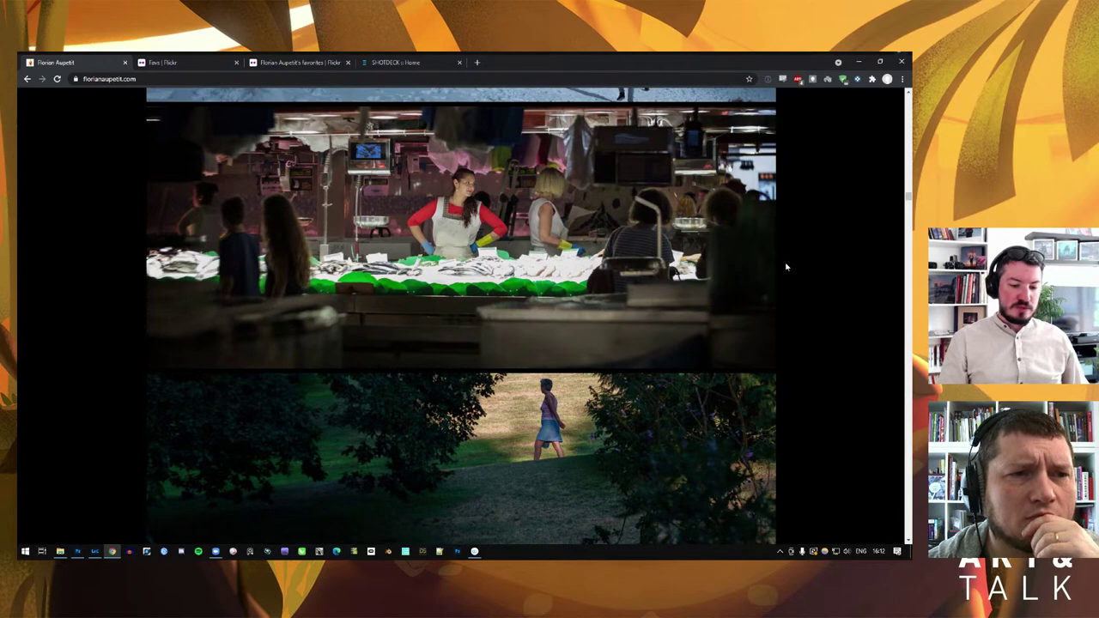
Scroll until the sunlit colonnade hallway with a woman in a dark dress appears under the park scene
scroll(781, 318, down, 1)
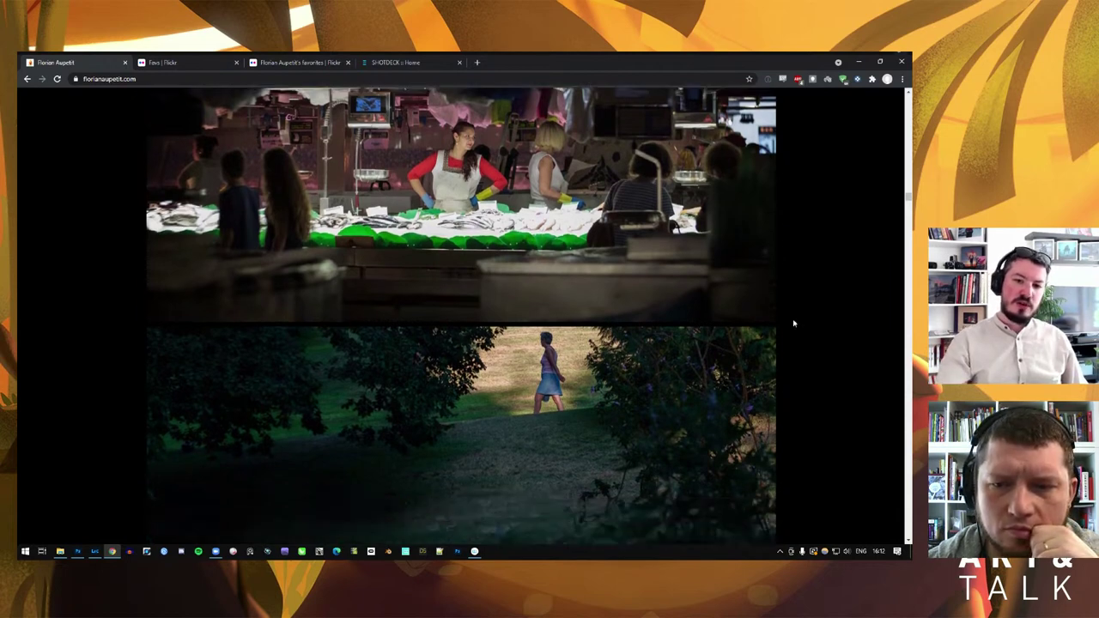
scroll(794, 322, down, 1)
scroll(793, 322, down, 1)
scroll(793, 323, down, 2)
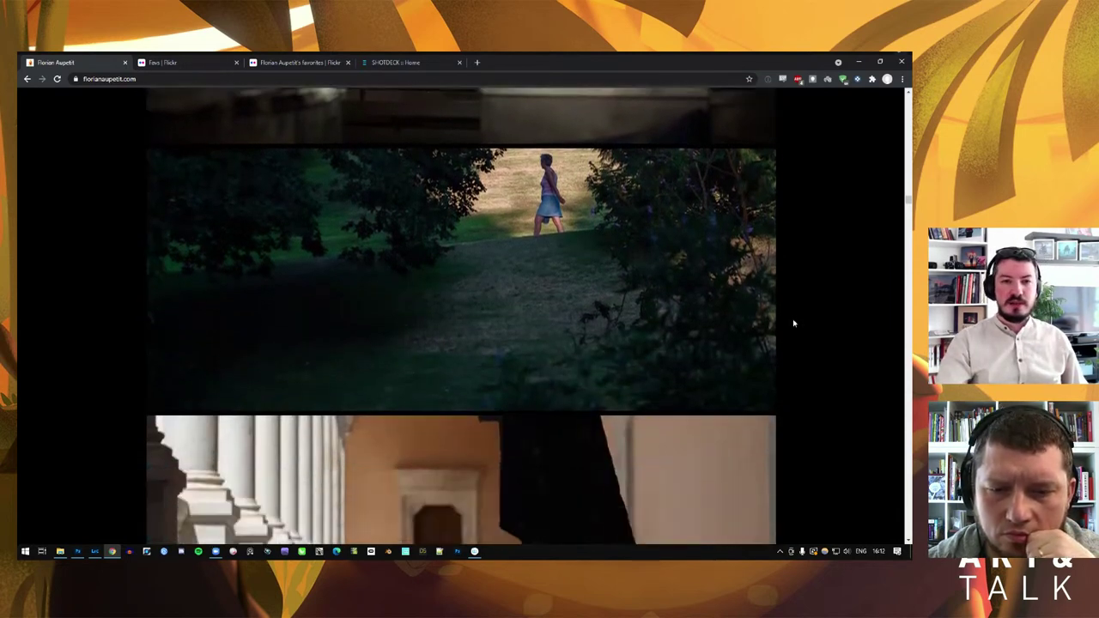
scroll(793, 322, down, 1)
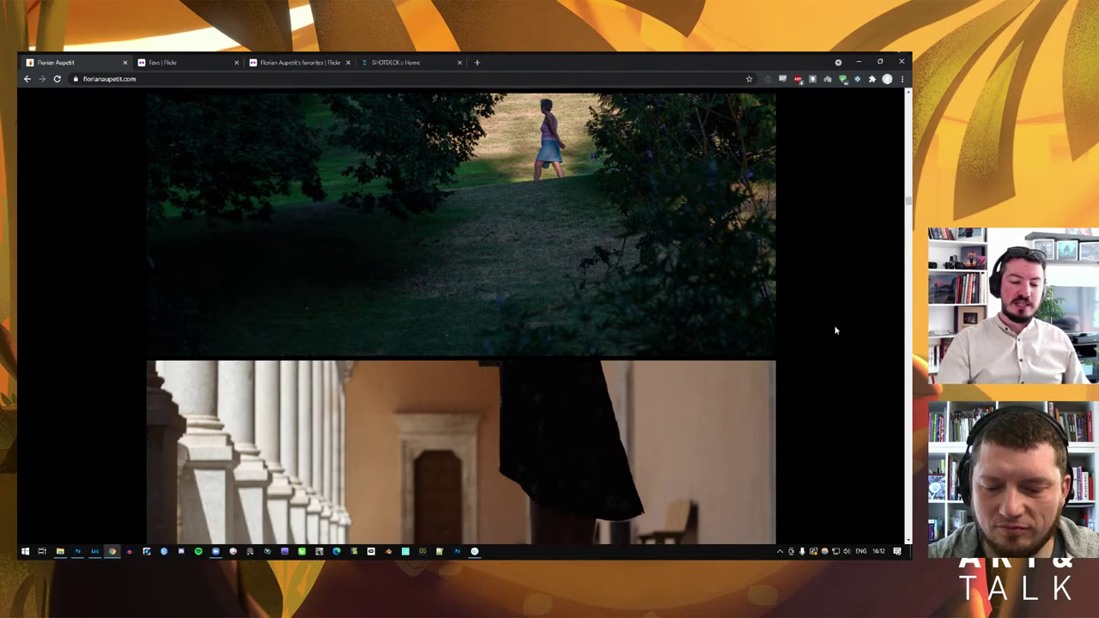
scroll(835, 330, down, 1)
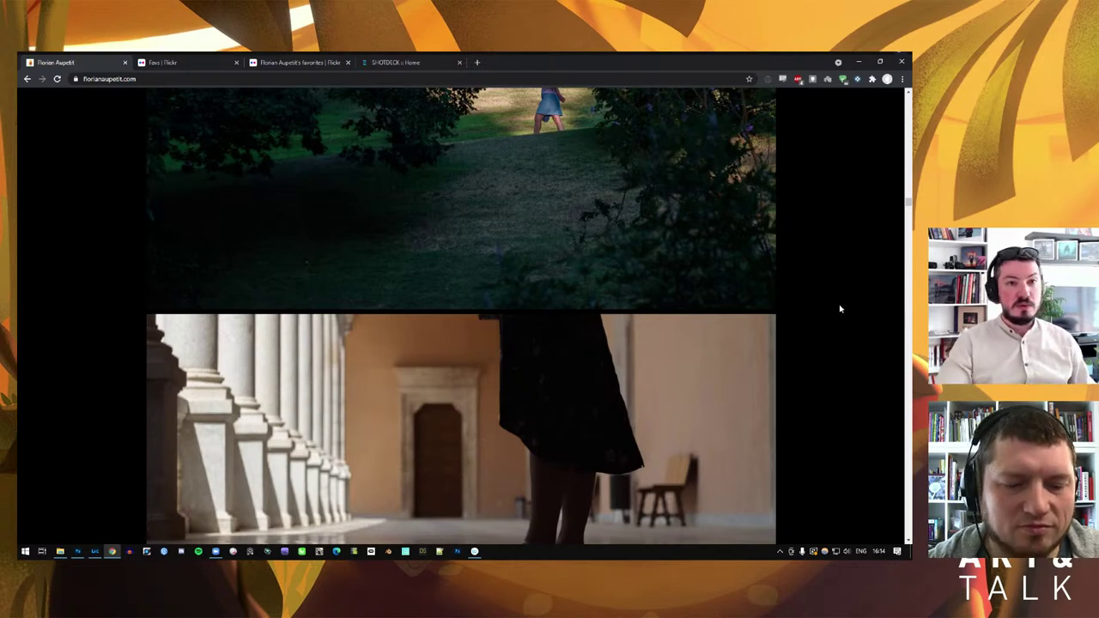
Download the La Passion de Jeanne d'Arc .mp4 from Google Drive's quick-access files
click(478, 63)
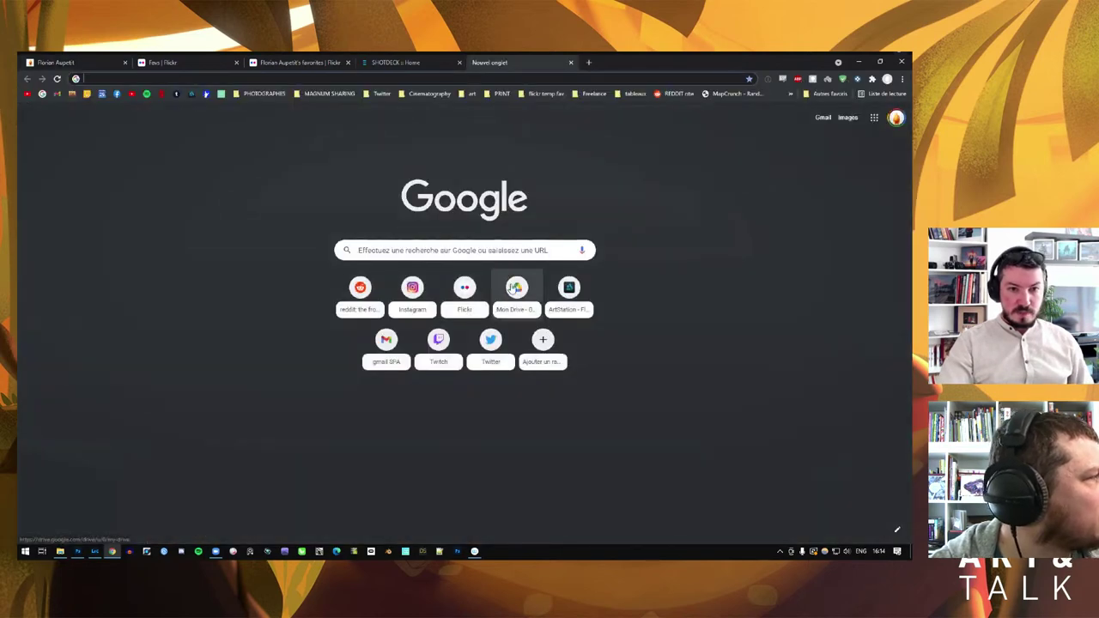
click(515, 289)
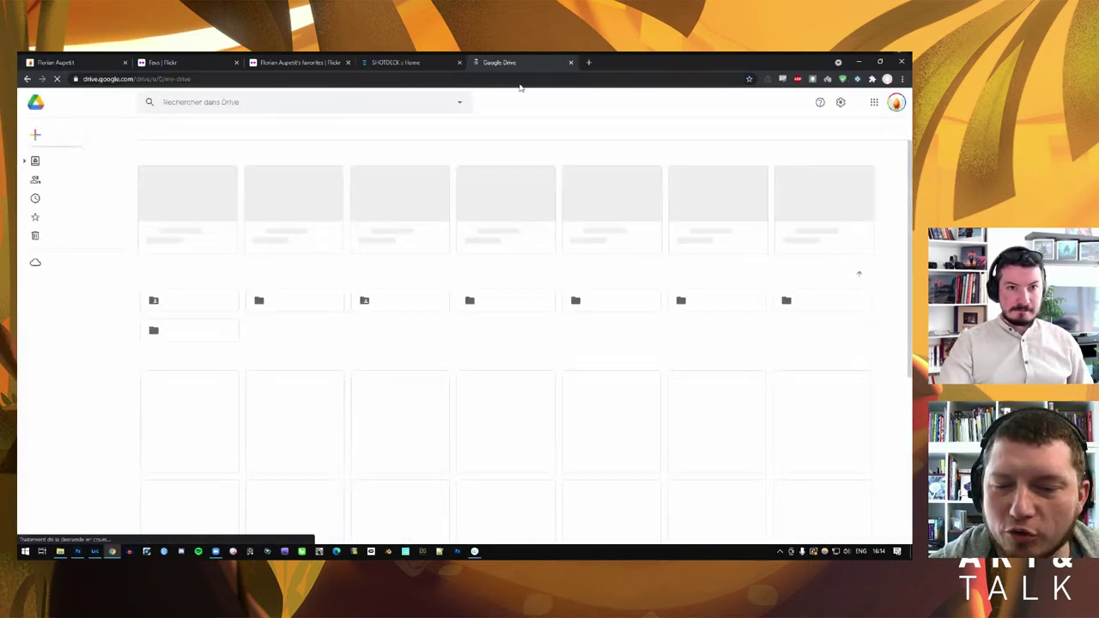
right_click(208, 205)
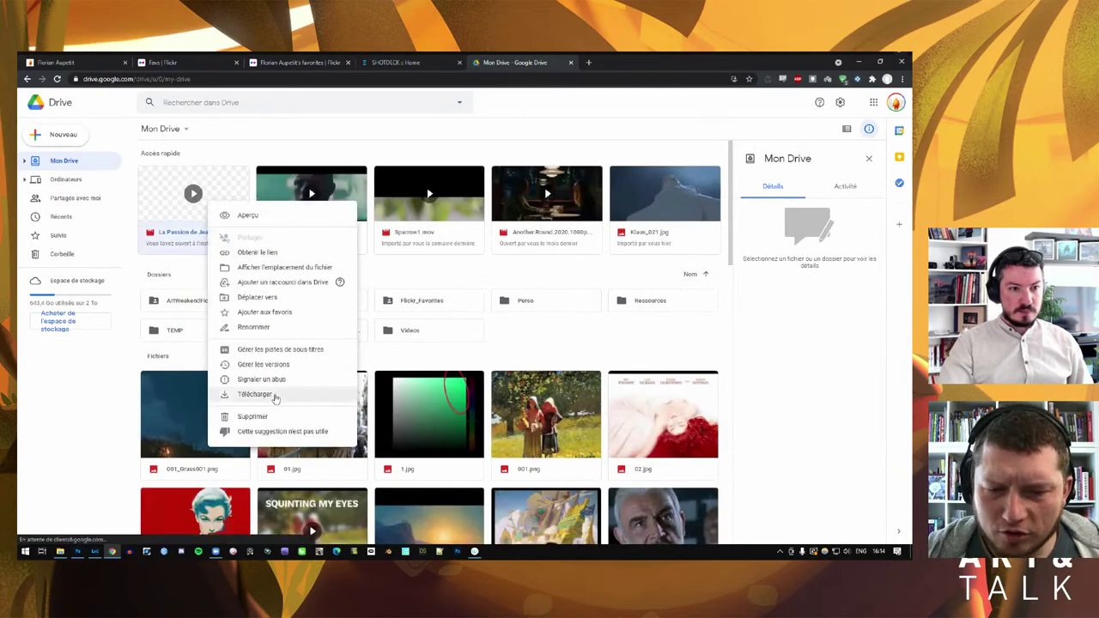
click(274, 395)
key(ctrl+shift+Tab)
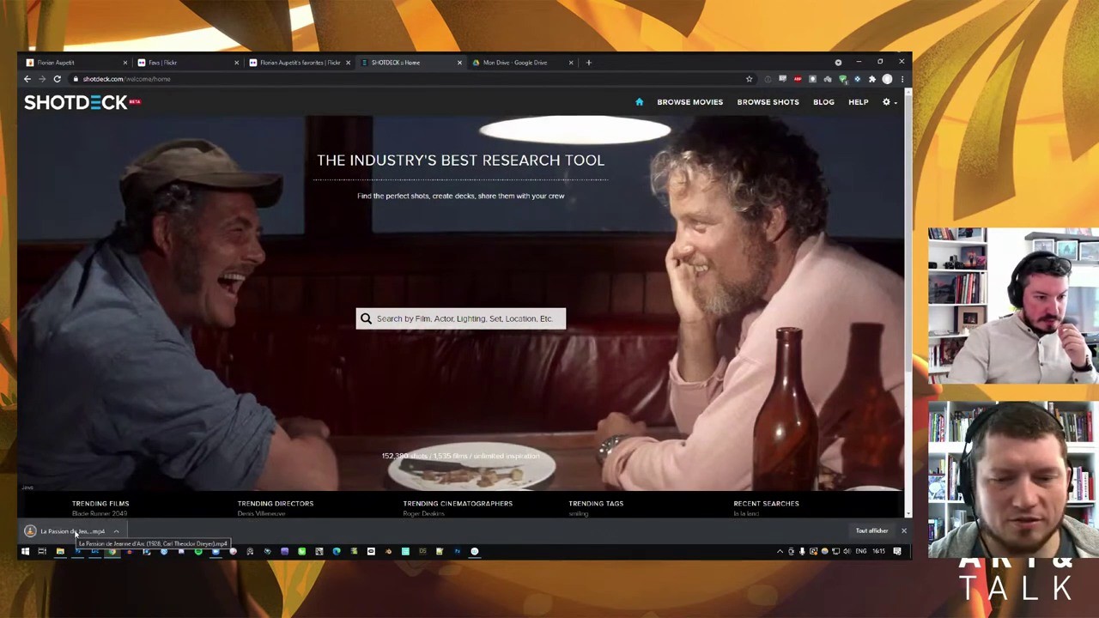
Open the downloaded Jeanne d'Arc film in VLC at 5% volume and let it play
click(74, 533)
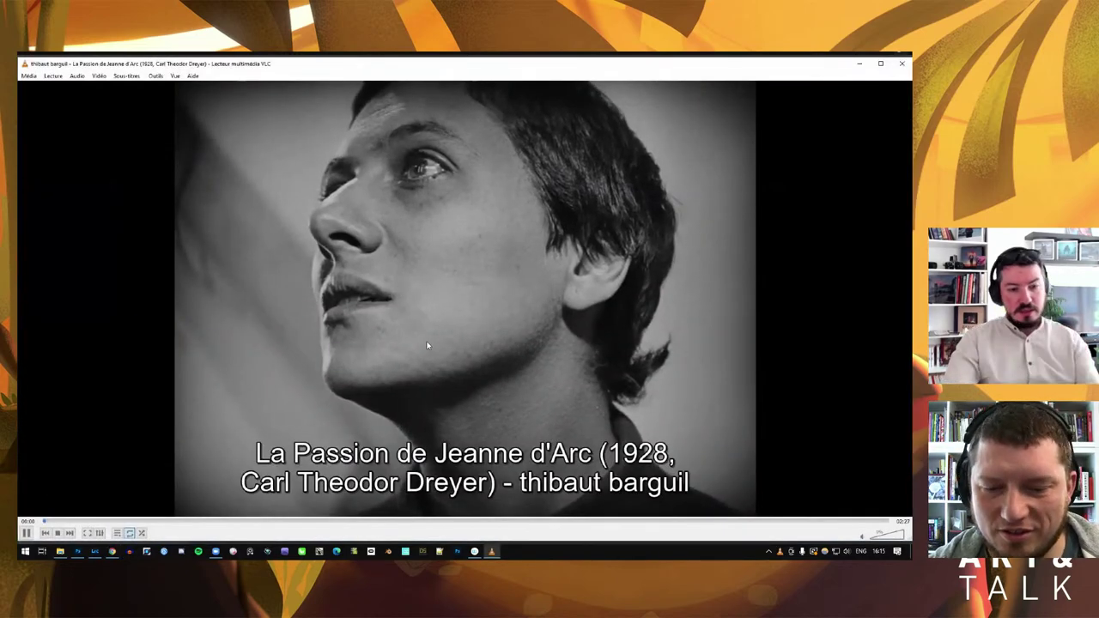
click(420, 343)
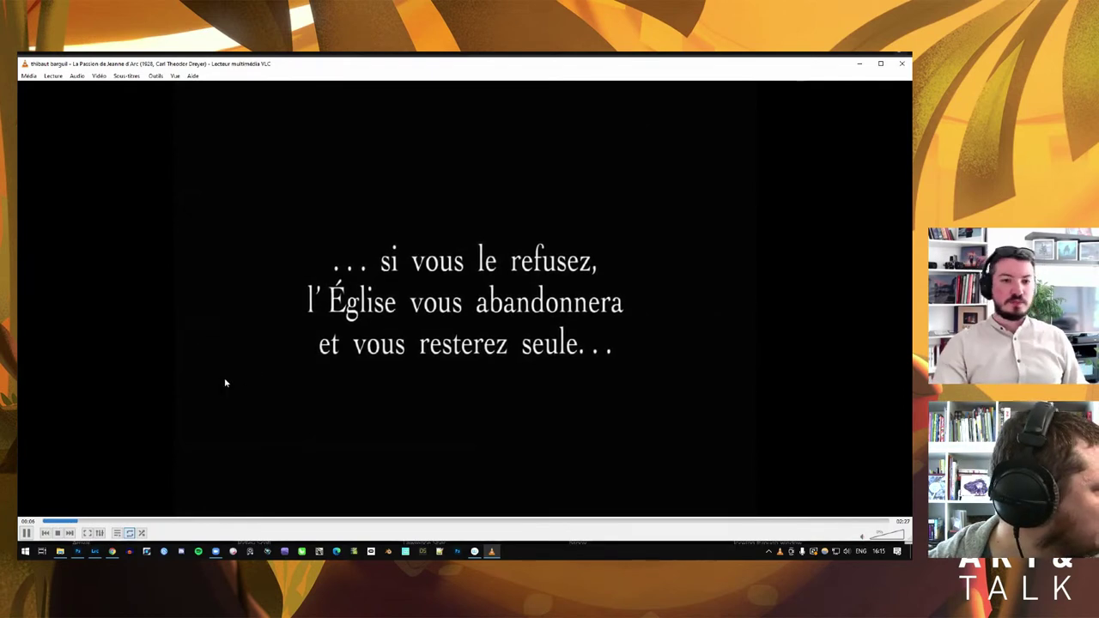
scroll(310, 388, down, 1)
scroll(312, 386, up, 1)
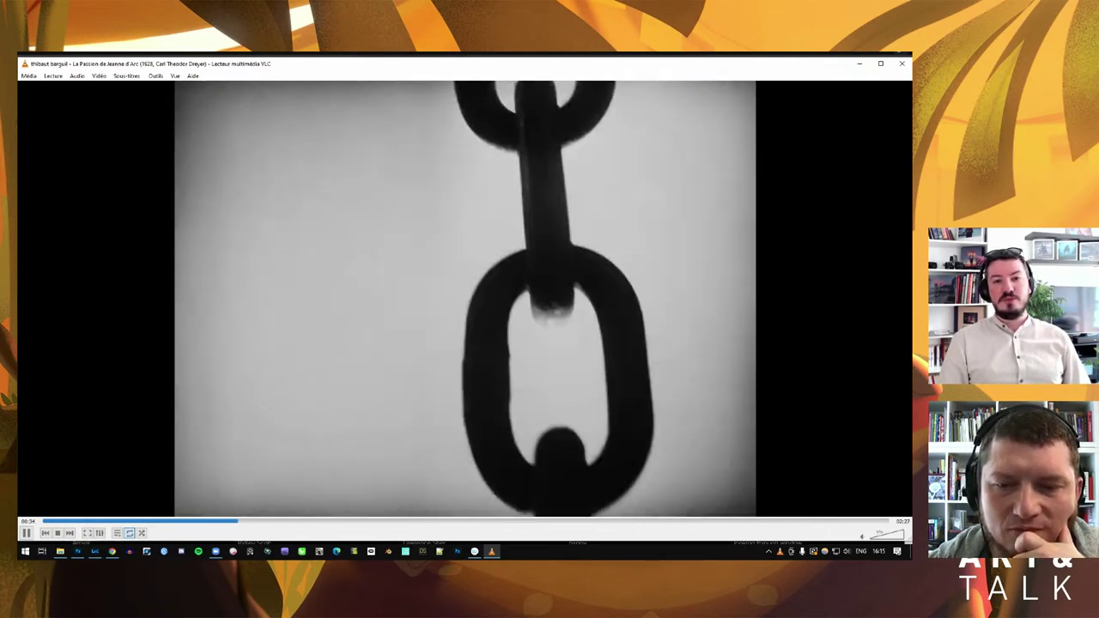
key(space)
key(space)
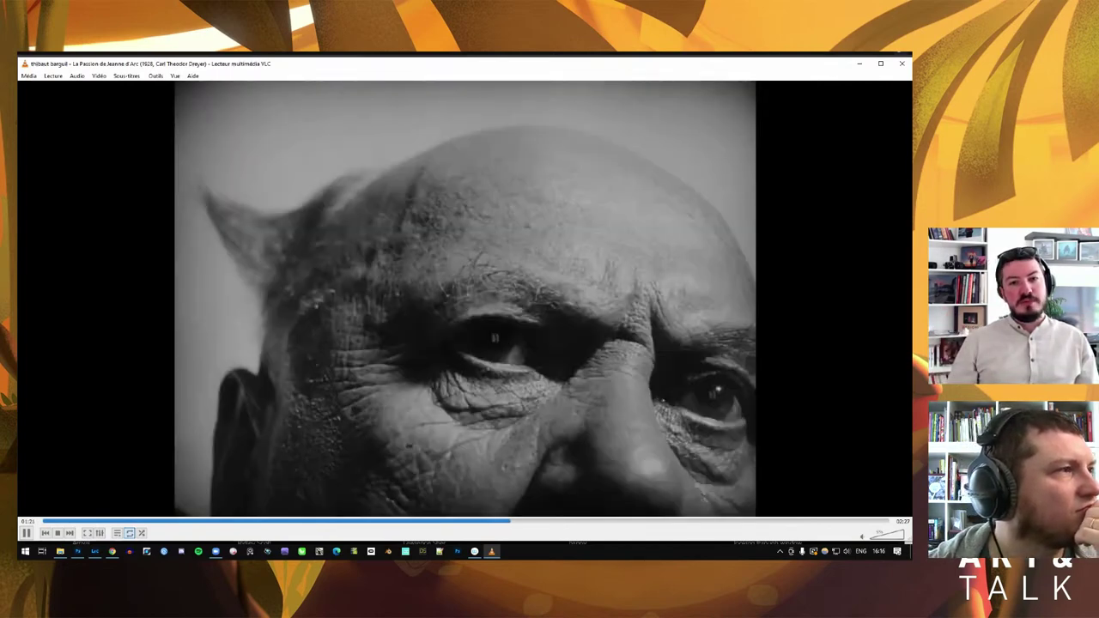
Pause the Jeanne d'Arc film, jump back to about 01:19 and resume playback
key(space)
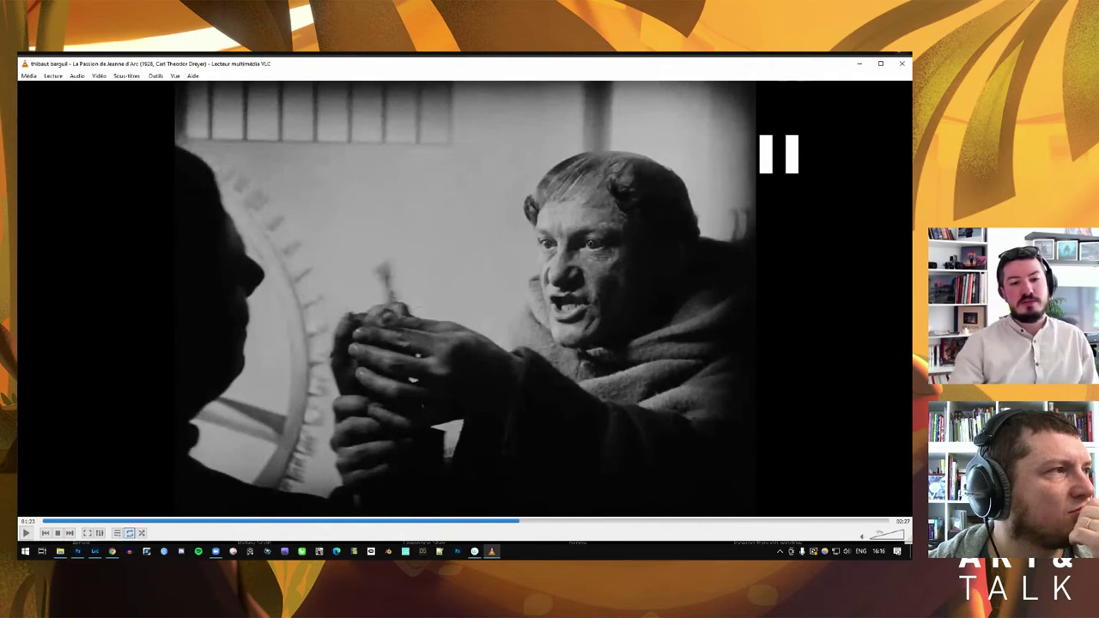
click(502, 523)
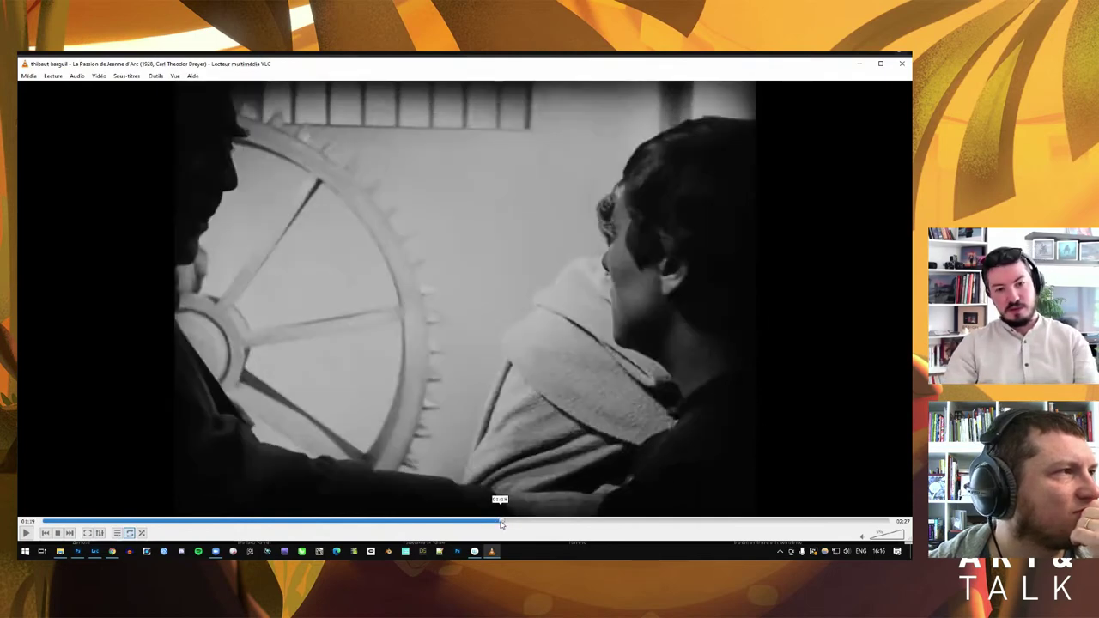
key(space)
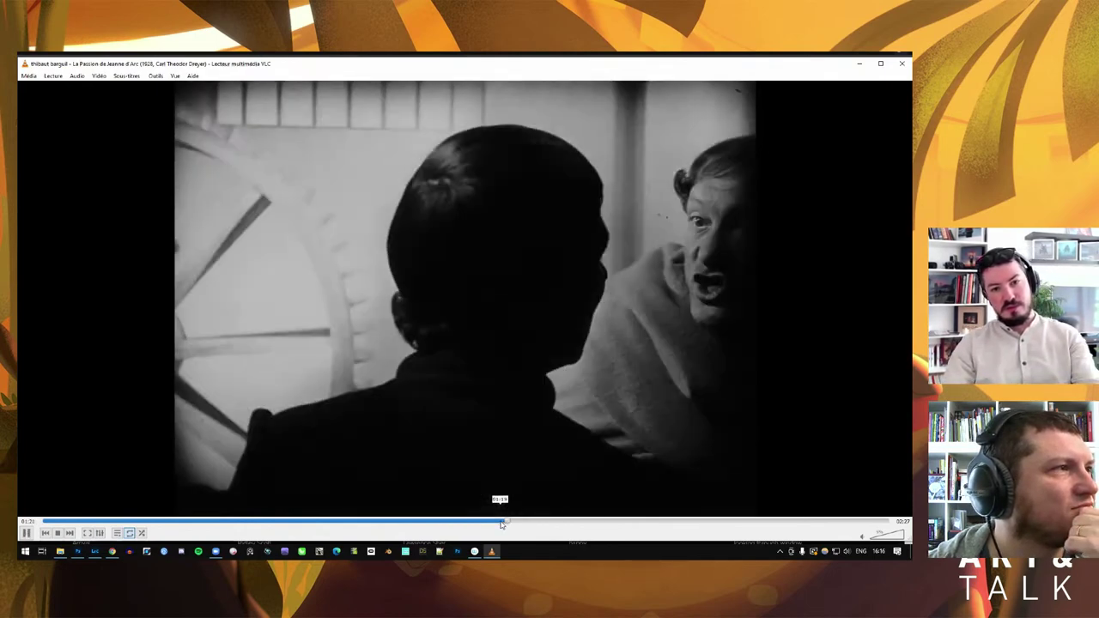
key(space)
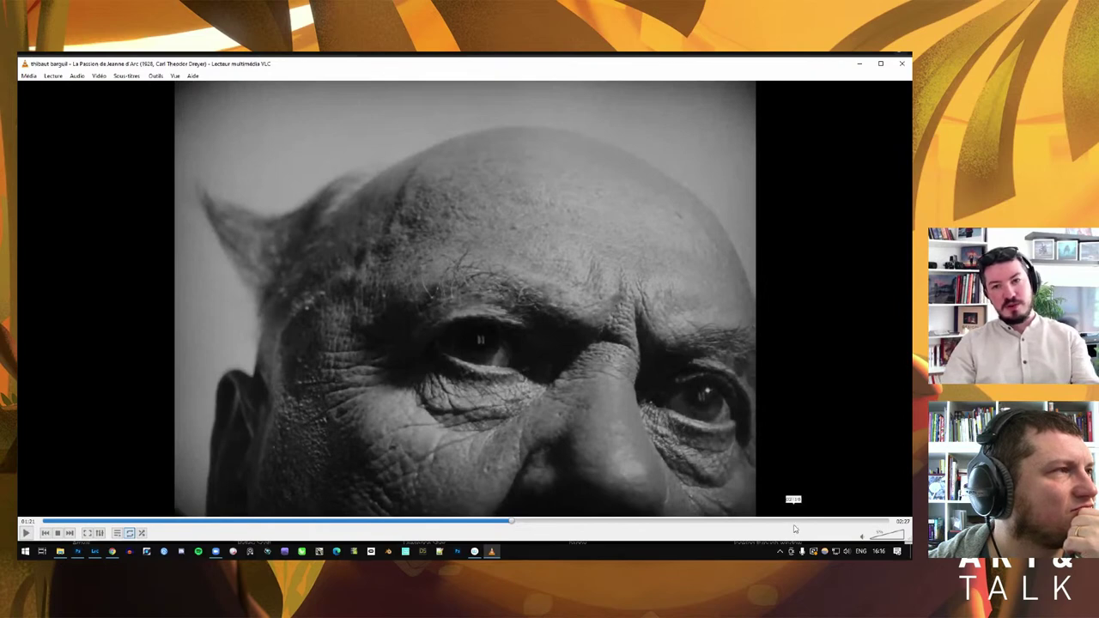
key(space)
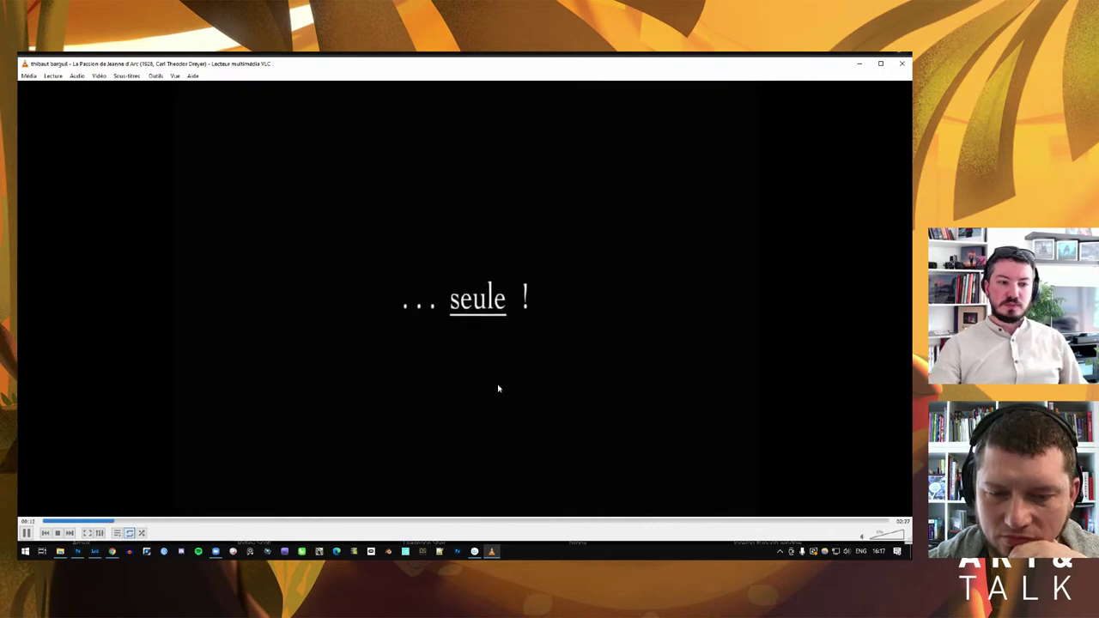
Close VLC, return to the portfolio tab and scroll past the cat and castle photos
click(903, 65)
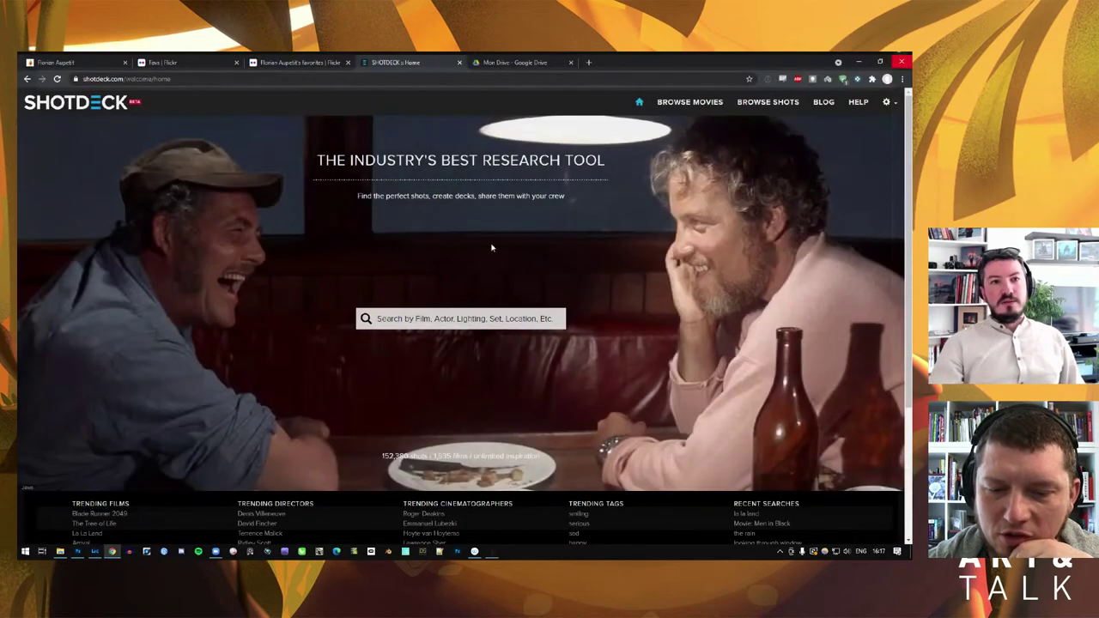
click(74, 62)
scroll(86, 369, down, 1)
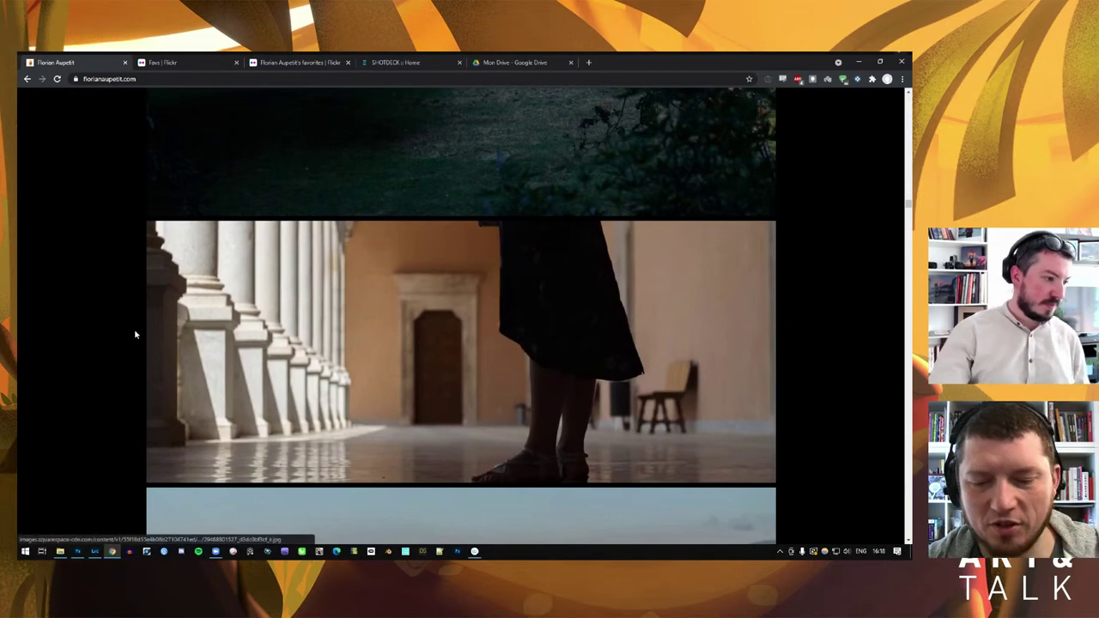
scroll(109, 336, down, 1)
scroll(109, 336, down, 1)
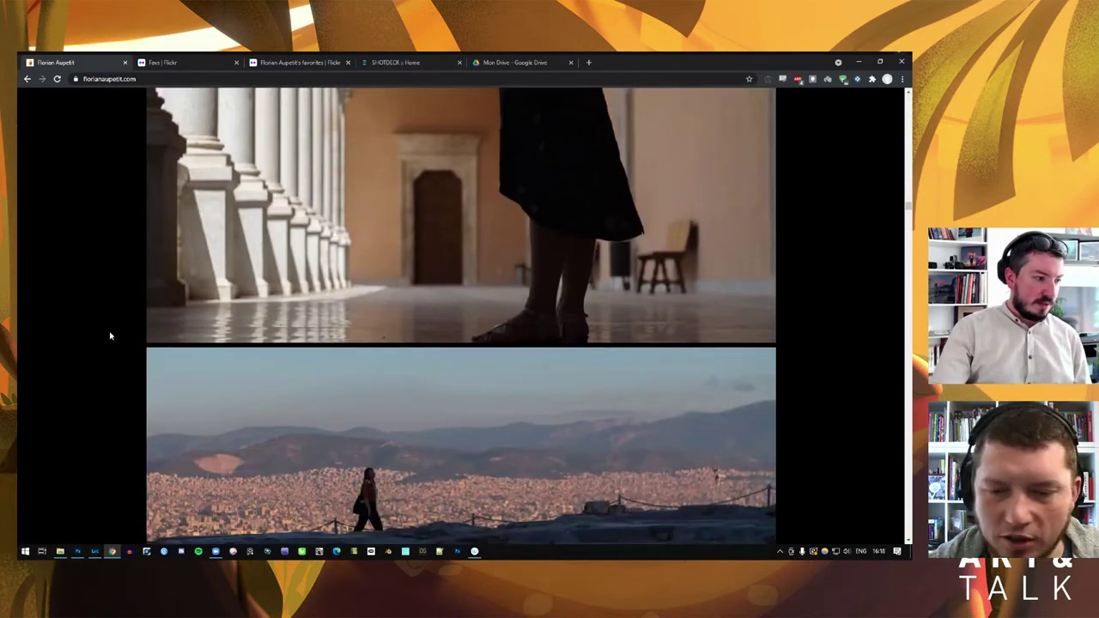
scroll(108, 336, down, 1)
scroll(103, 336, down, 1)
scroll(101, 336, down, 1)
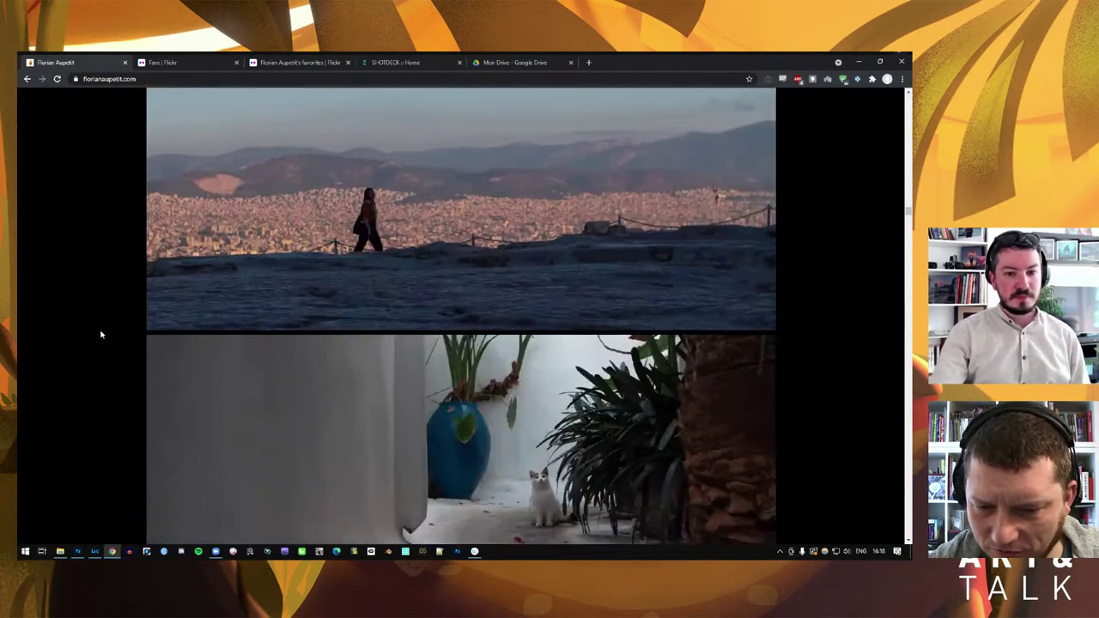
scroll(98, 335, down, 1)
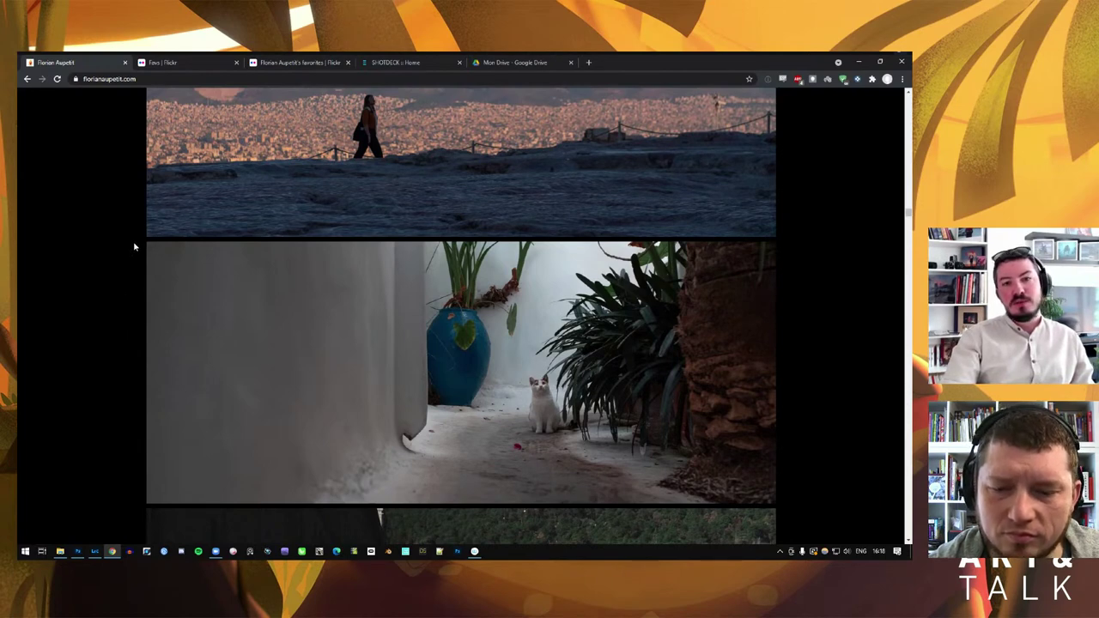
Scroll on to the snowy hikers' slope above the dusk window interior
scroll(134, 247, down, 2)
scroll(134, 247, down, 1)
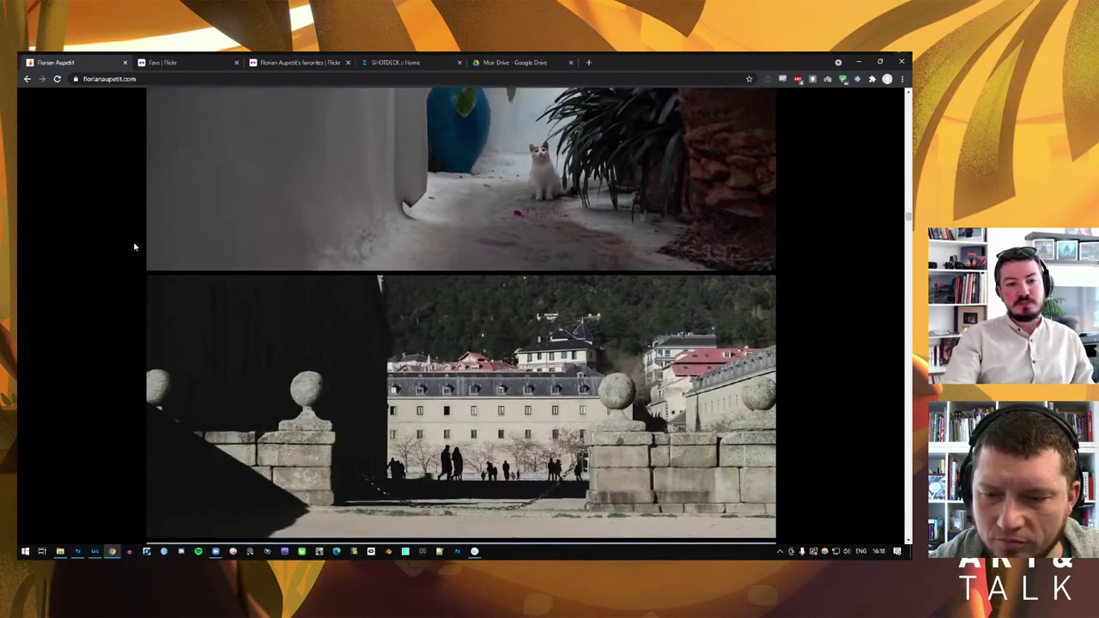
scroll(134, 246, down, 1)
scroll(134, 246, up, 1)
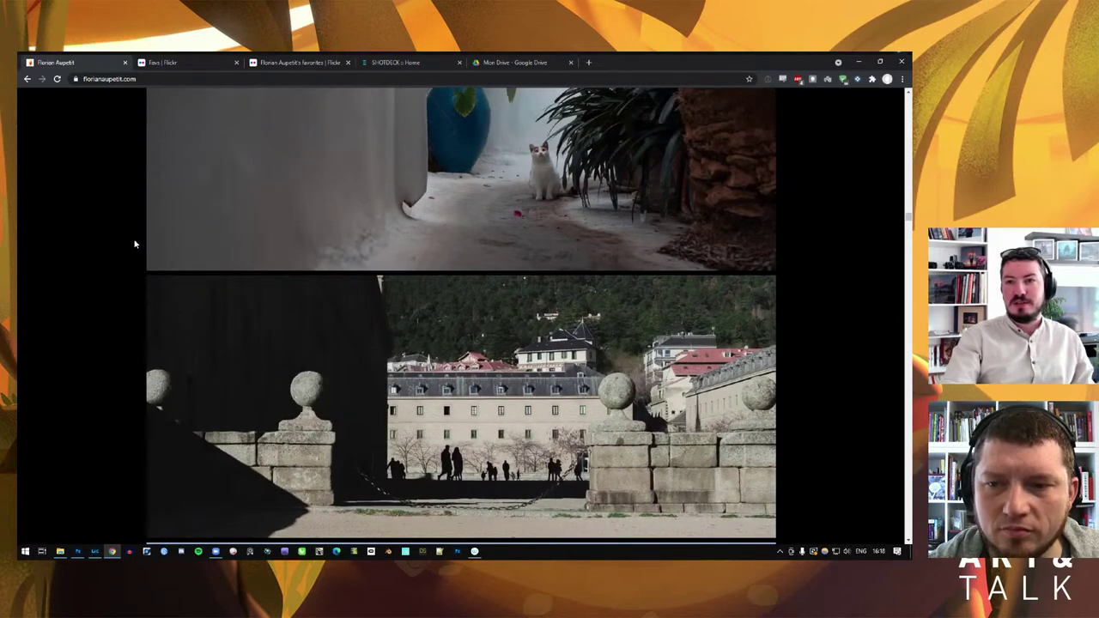
scroll(134, 244, up, 1)
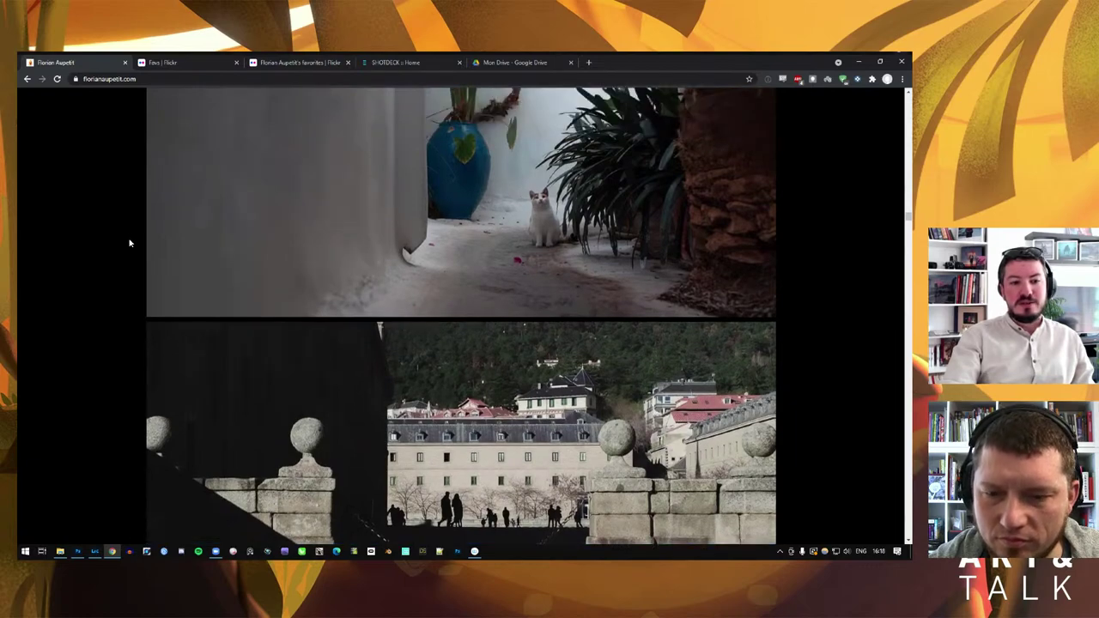
scroll(129, 235, up, 2)
scroll(129, 235, up, 1)
scroll(130, 235, down, 2)
scroll(130, 235, down, 2)
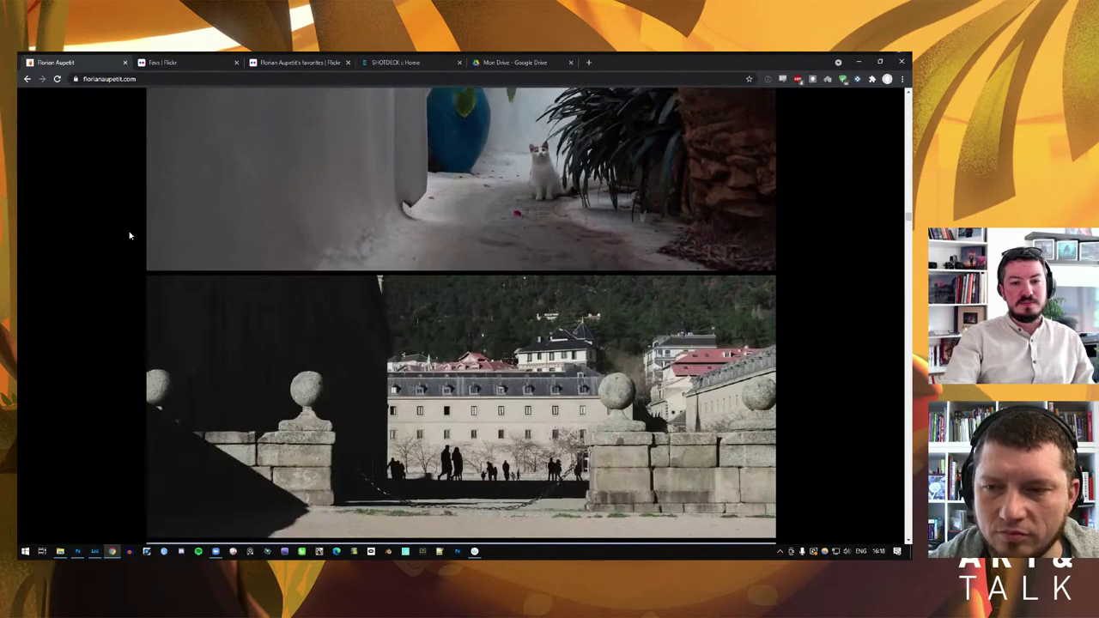
scroll(130, 236, down, 6)
scroll(130, 235, down, 3)
scroll(130, 235, down, 2)
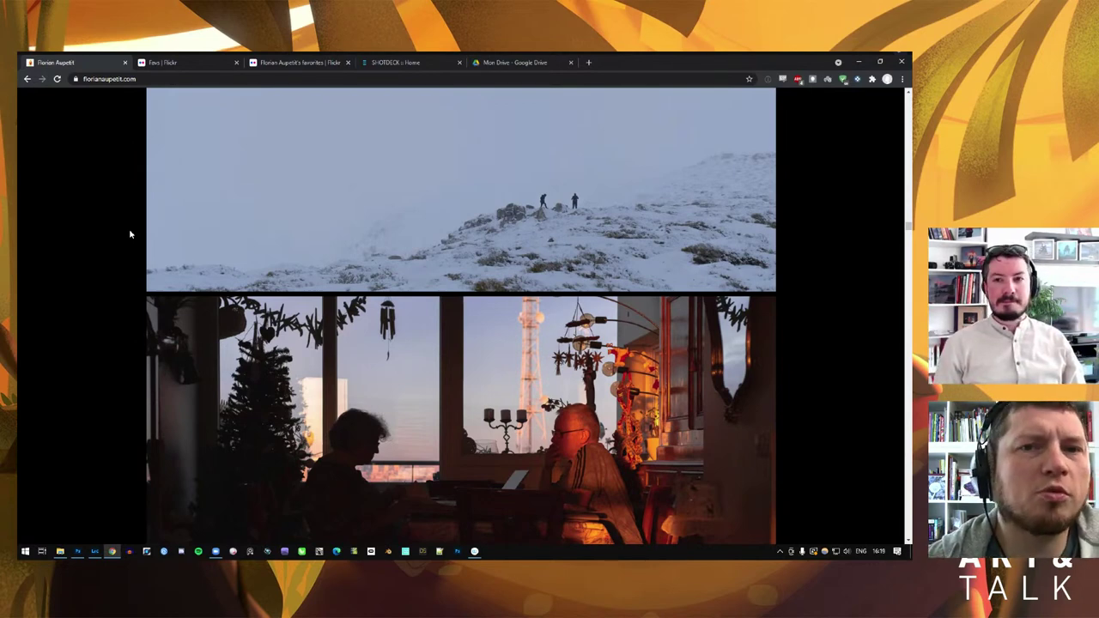
Scroll down to the pine-lined forest path photo with two walkers
scroll(95, 257, down, 3)
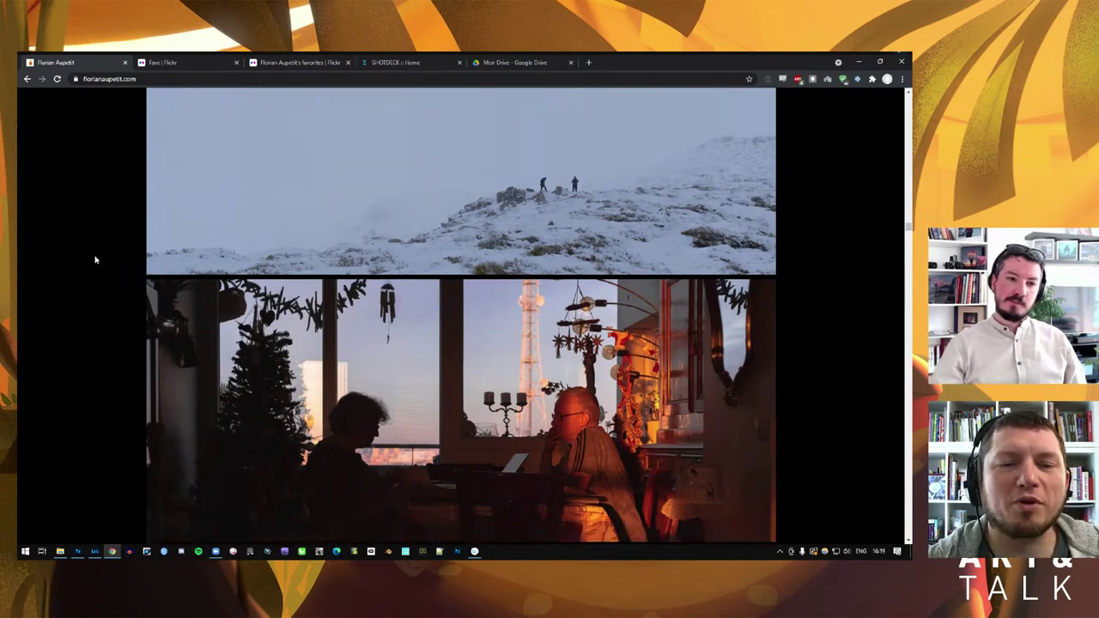
scroll(95, 259, down, 1)
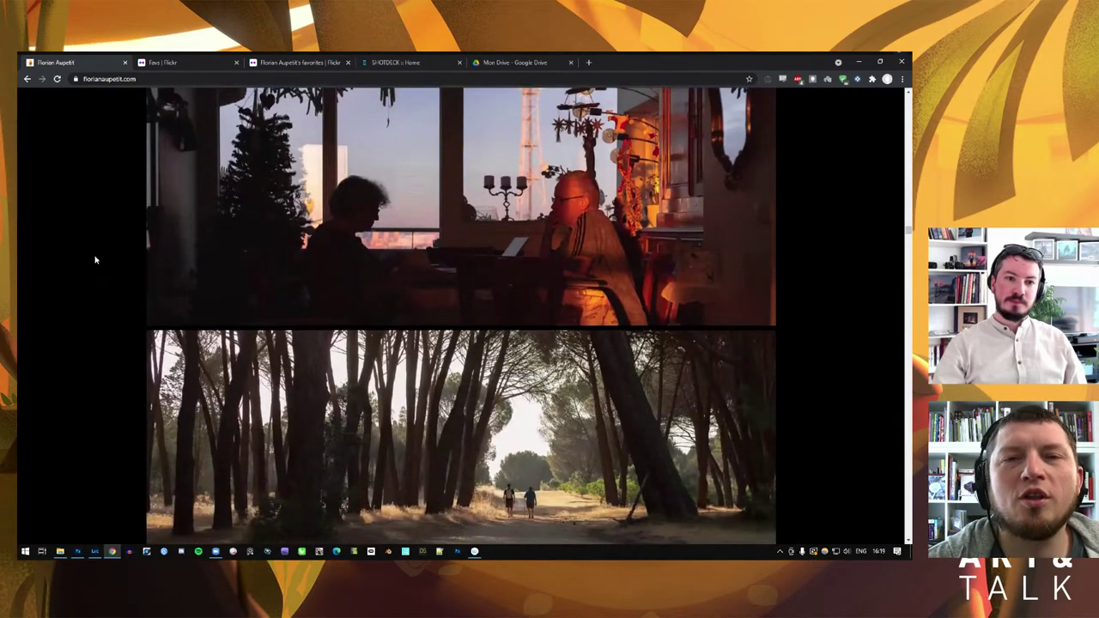
scroll(95, 260, down, 1)
scroll(96, 260, down, 1)
scroll(95, 259, up, 1)
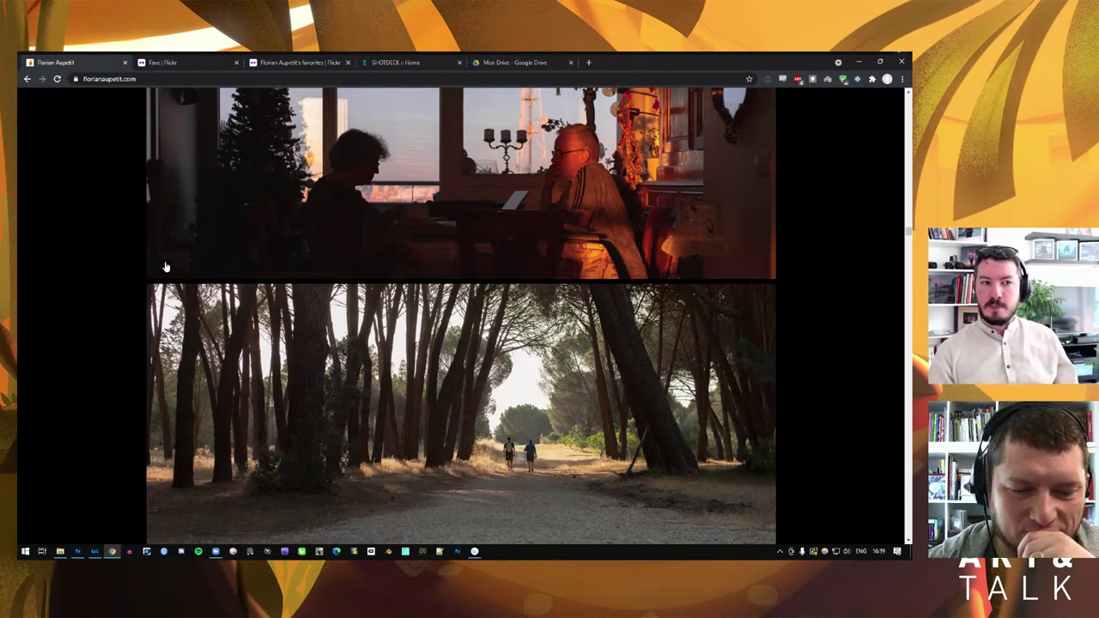
scroll(109, 276, down, 1)
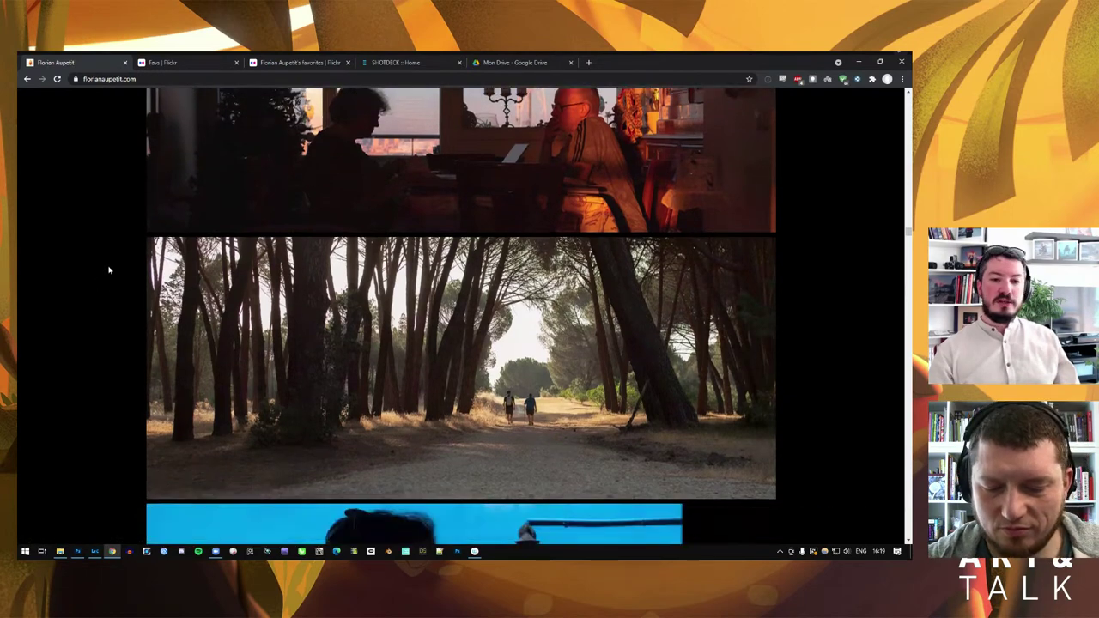
scroll(108, 269, down, 1)
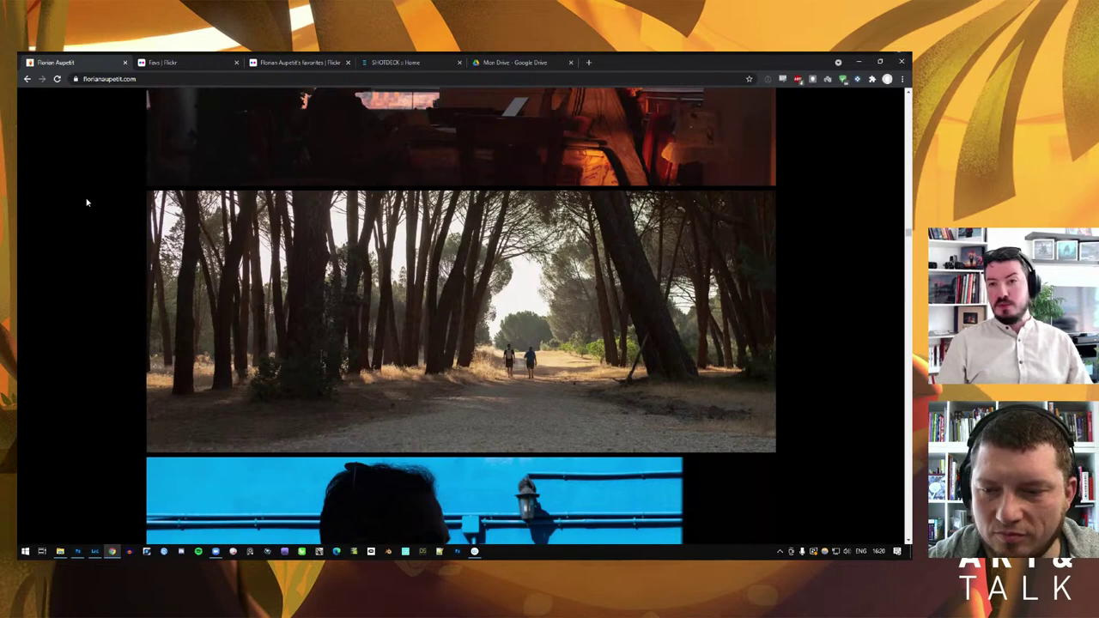
Scroll through the film stills to the orange-umbrella snow walkers and THE LINE jacket shot
scroll(90, 218, down, 2)
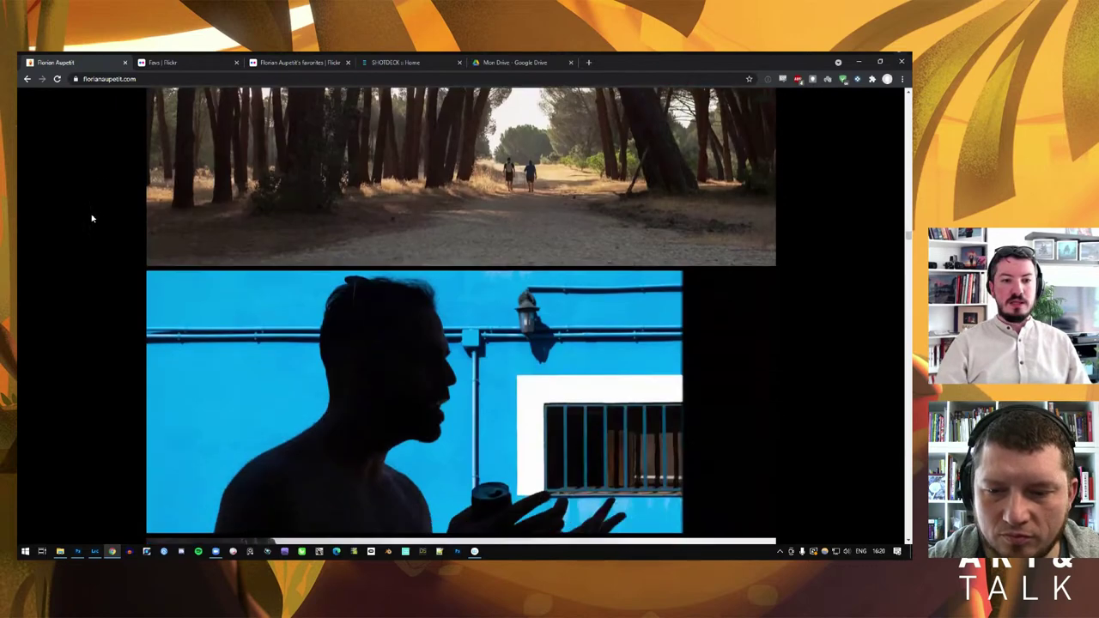
scroll(91, 214, down, 2)
scroll(91, 215, down, 1)
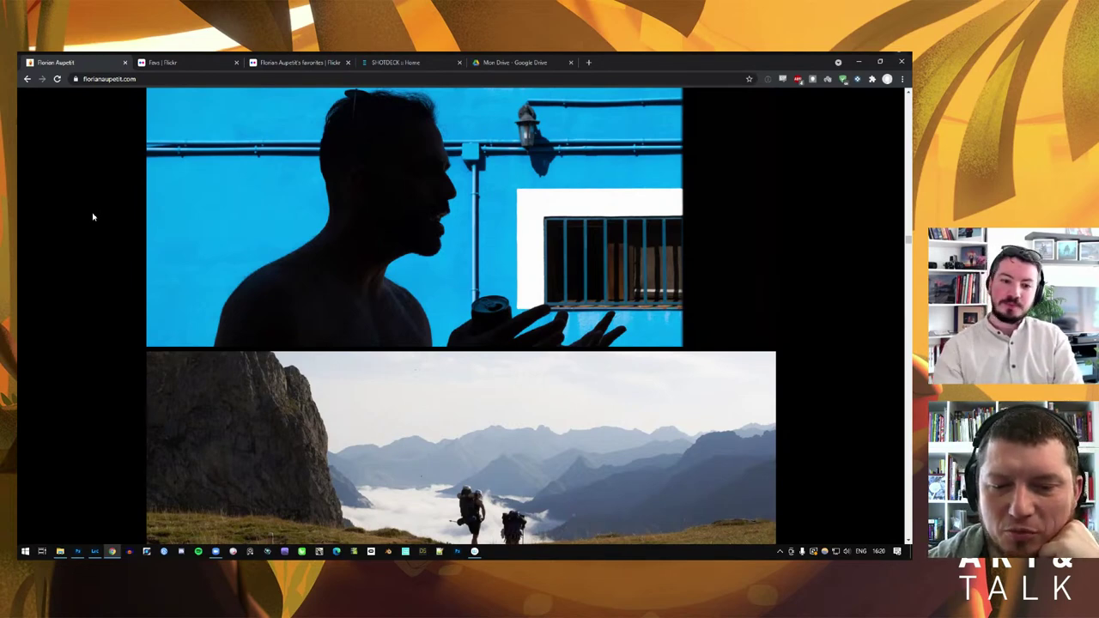
scroll(131, 205, down, 2)
scroll(131, 205, down, 2)
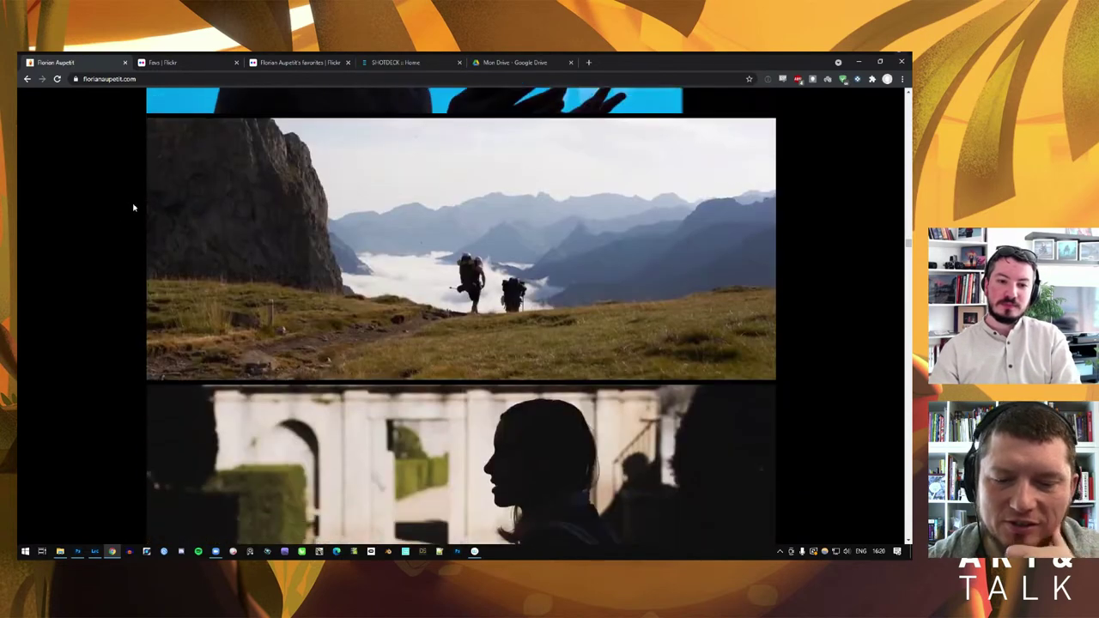
scroll(134, 207, down, 1)
scroll(133, 206, down, 2)
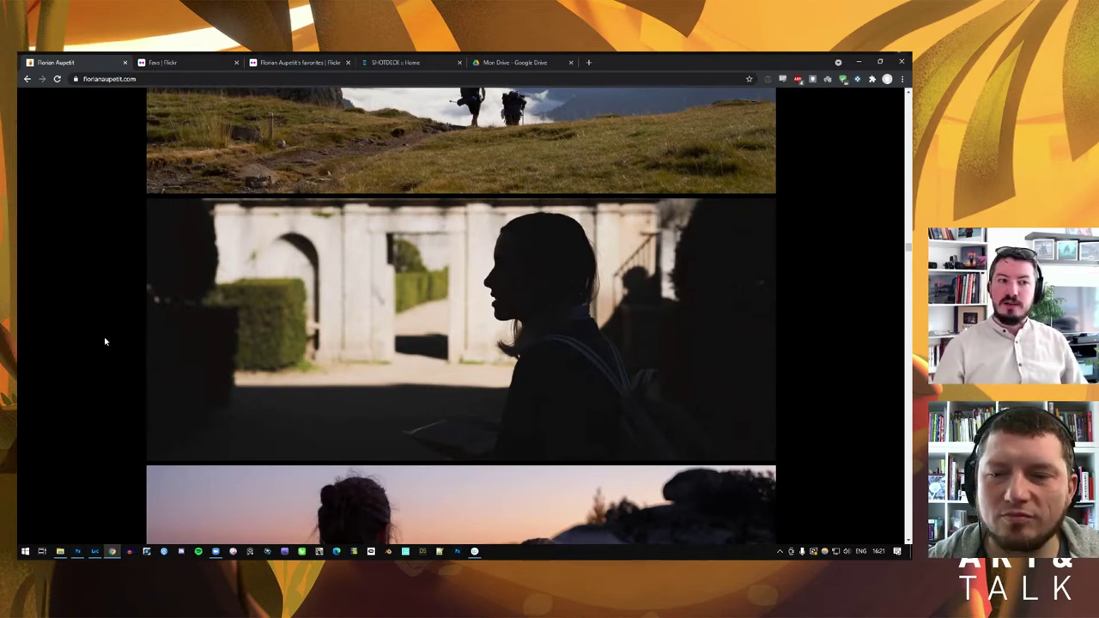
scroll(104, 341, down, 1)
scroll(105, 343, down, 1)
scroll(105, 344, down, 1)
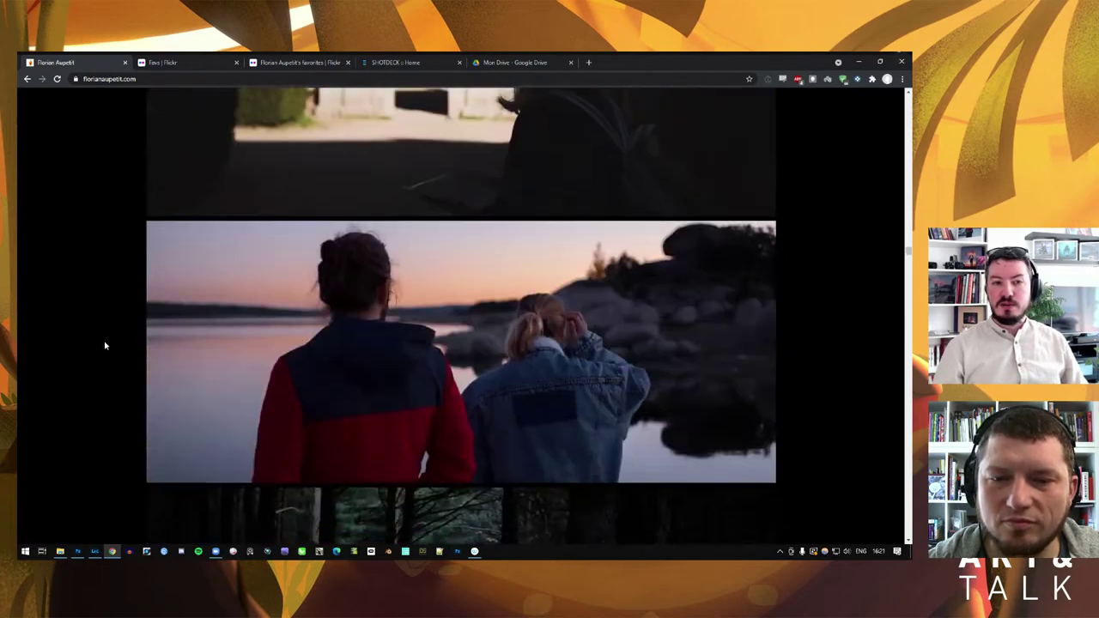
scroll(105, 344, down, 1)
scroll(104, 339, down, 1)
scroll(103, 337, down, 1)
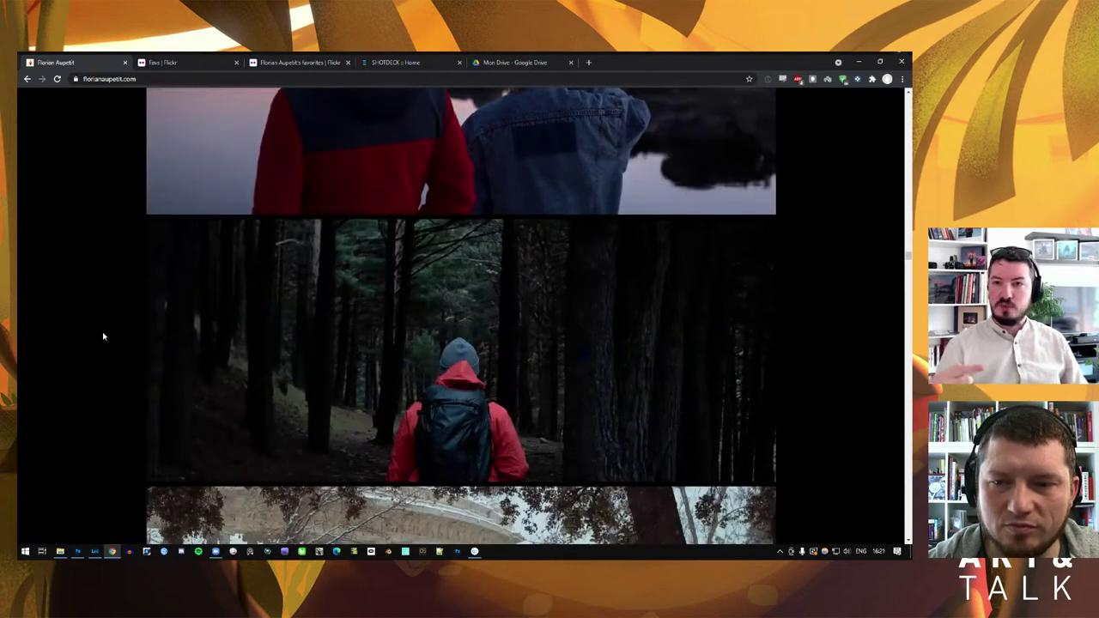
scroll(103, 331, down, 1)
scroll(129, 300, down, 2)
scroll(111, 314, down, 1)
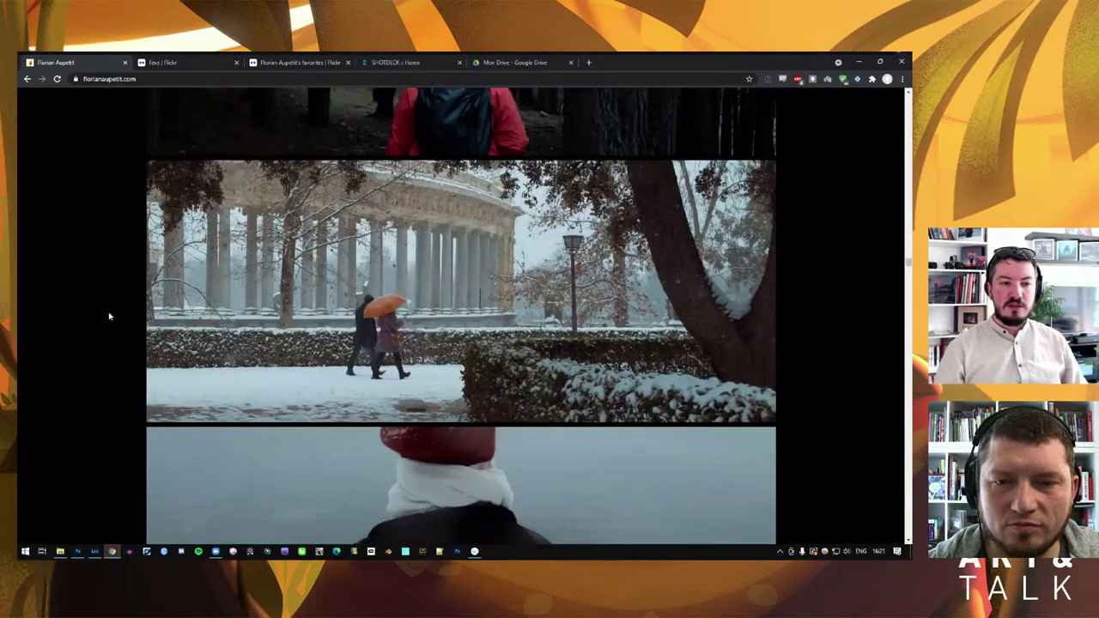
scroll(109, 316, down, 1)
scroll(109, 316, down, 1)
scroll(109, 316, down, 1)
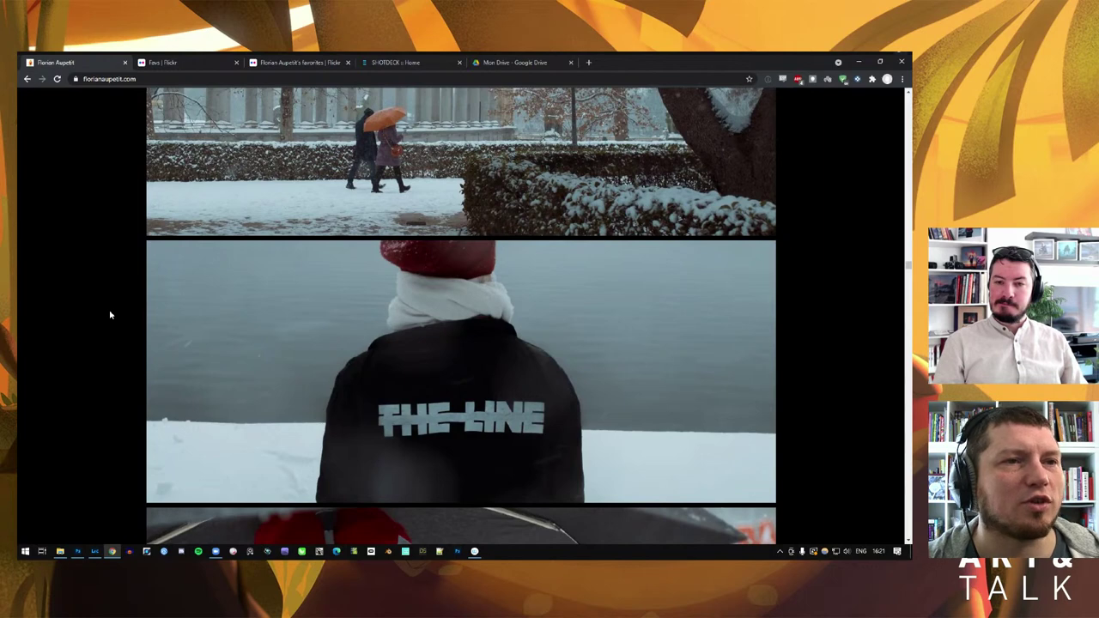
Scroll past the umbrella portrait and quote to the dusk snowy path and pine-framed church
scroll(113, 307, down, 1)
scroll(113, 306, down, 2)
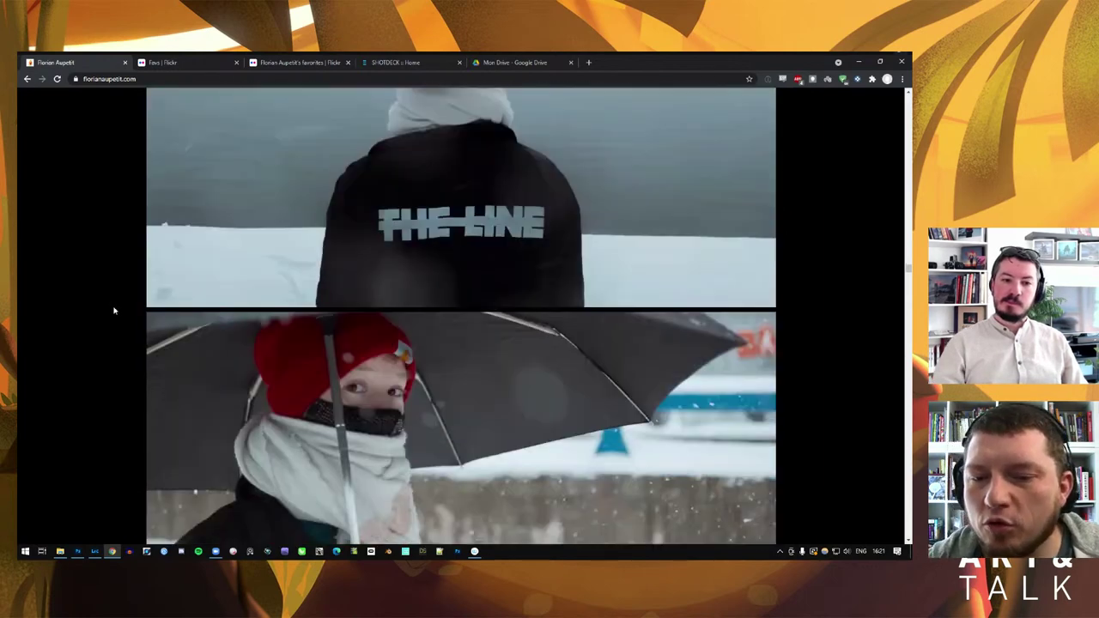
scroll(113, 307, down, 1)
scroll(113, 307, down, 1)
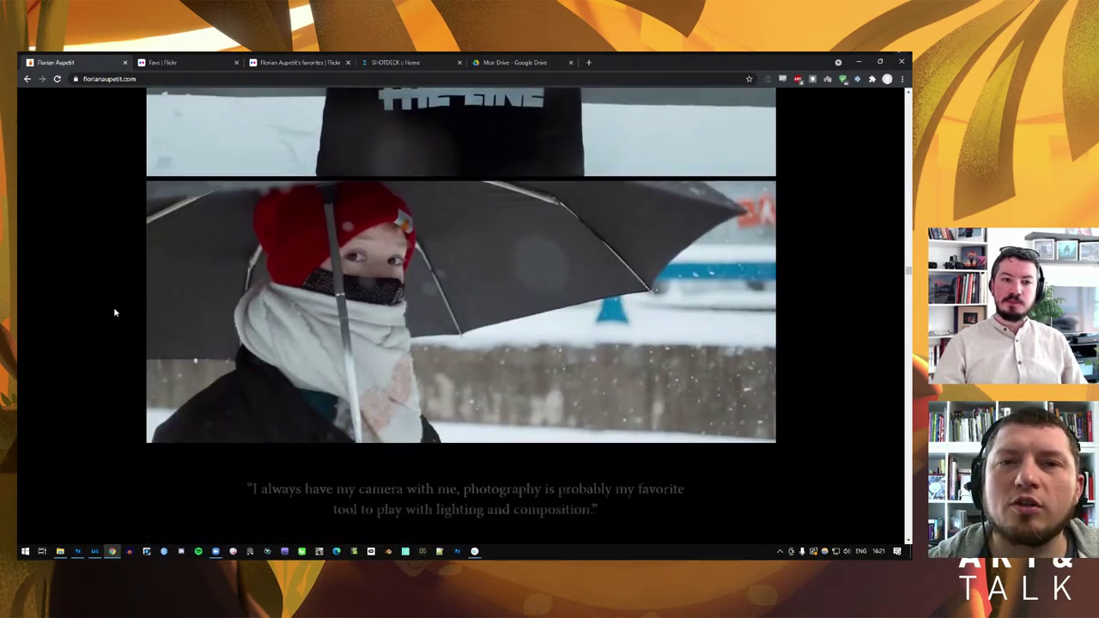
scroll(114, 312, down, 1)
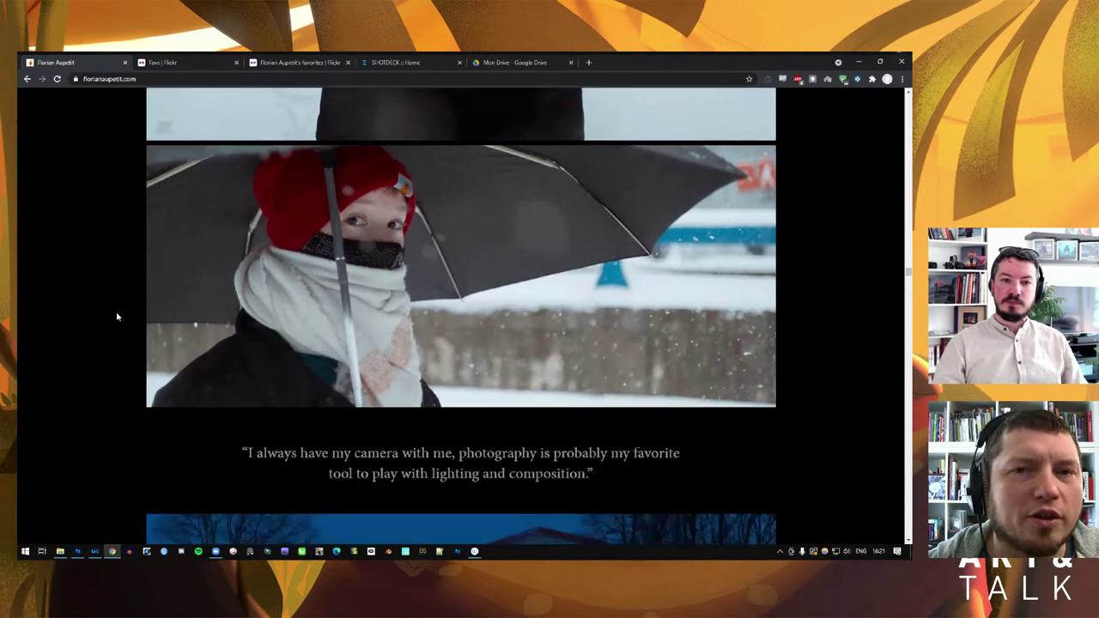
scroll(123, 322, down, 3)
scroll(125, 323, down, 1)
scroll(125, 323, down, 1)
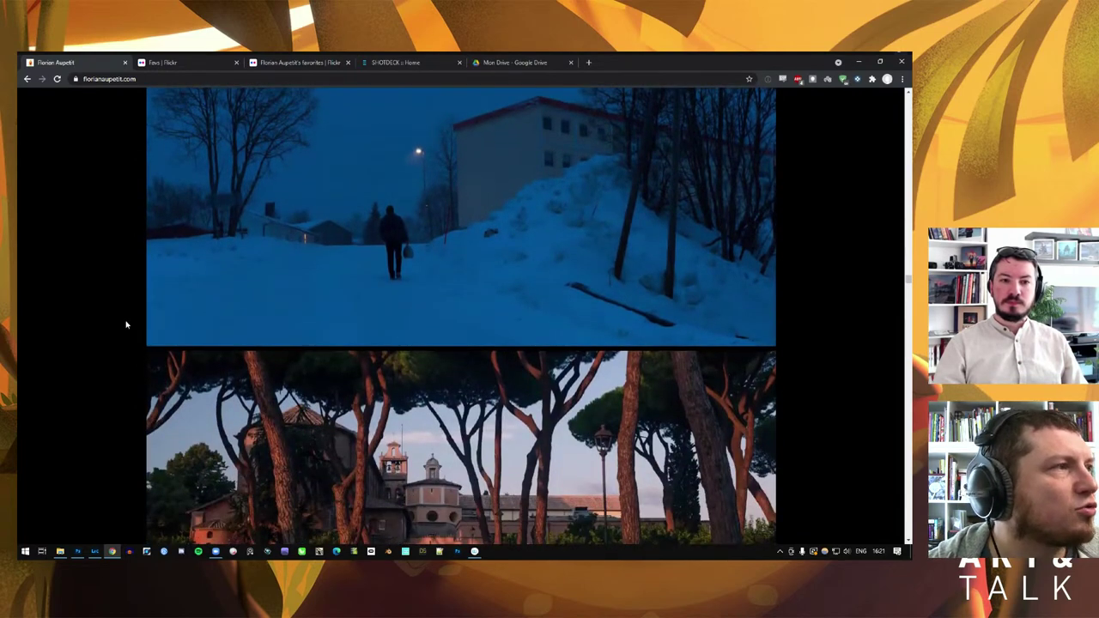
scroll(125, 323, down, 1)
scroll(125, 323, up, 1)
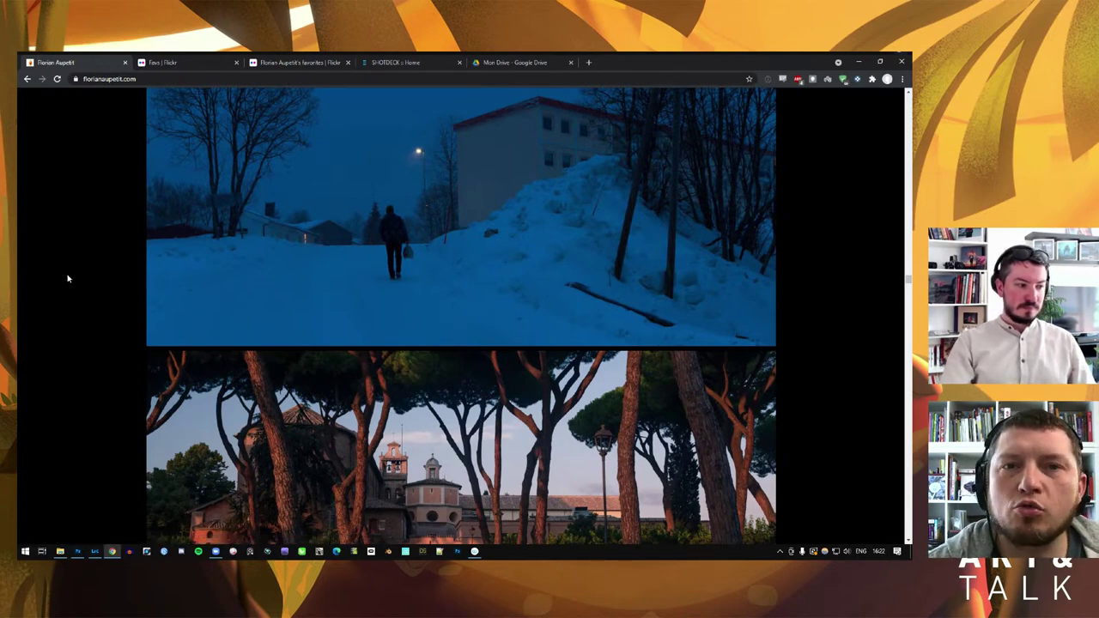
scroll(71, 278, down, 1)
scroll(71, 276, down, 1)
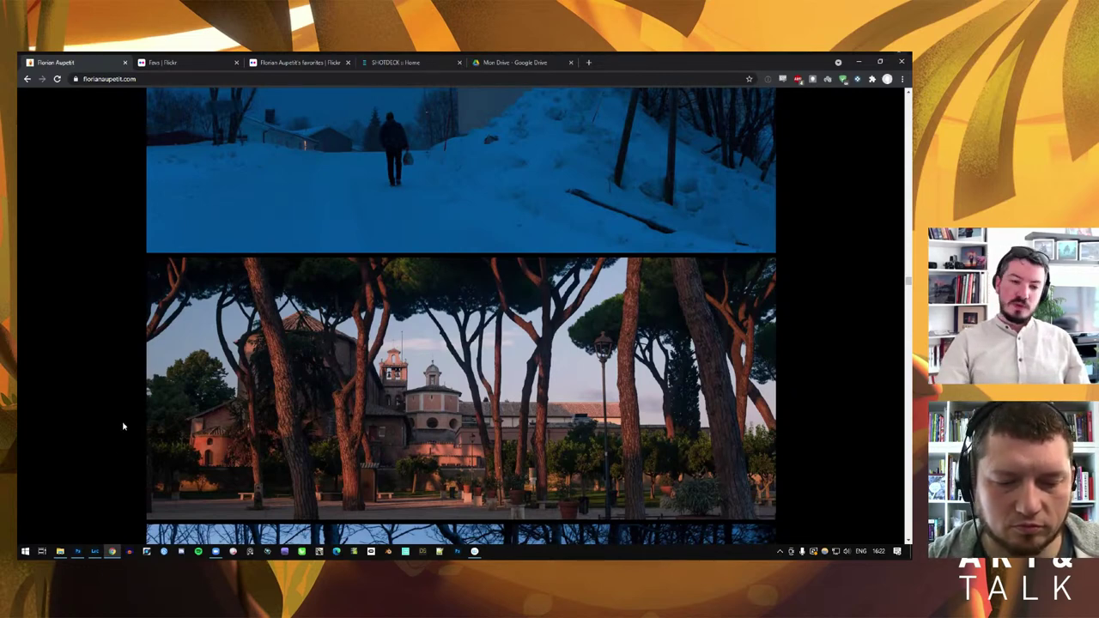
Scroll until the blue-dusk snowy park with sledders is fully visible
scroll(120, 449, down, 1)
scroll(119, 449, down, 1)
scroll(120, 447, down, 2)
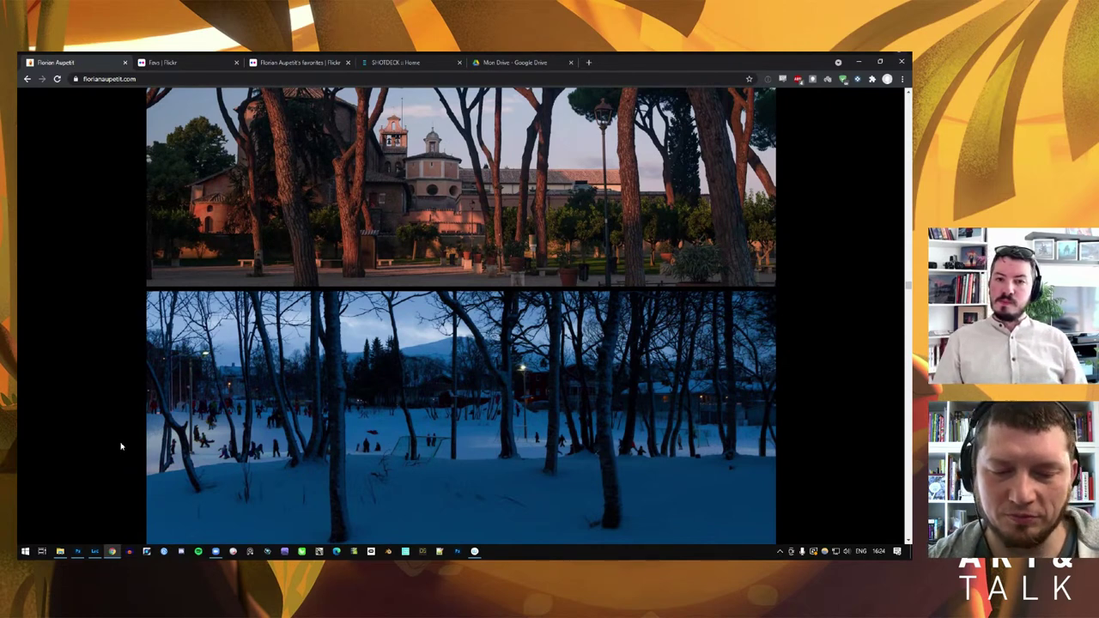
Scroll down to the arched stone bridge river photo and the moored rescue boat
scroll(120, 447, down, 3)
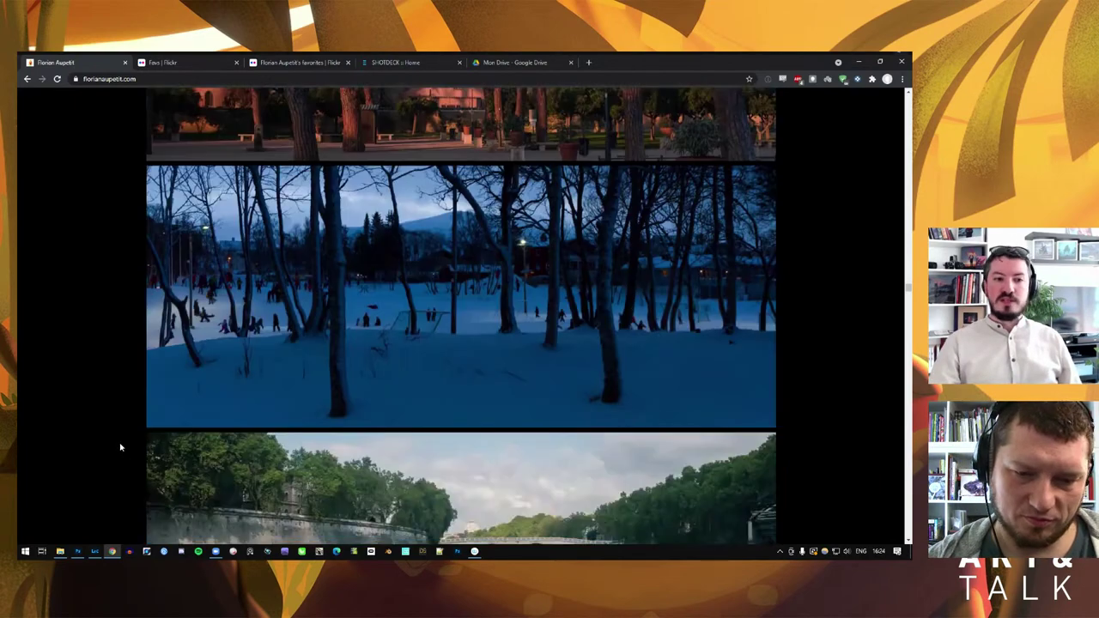
scroll(121, 448, down, 2)
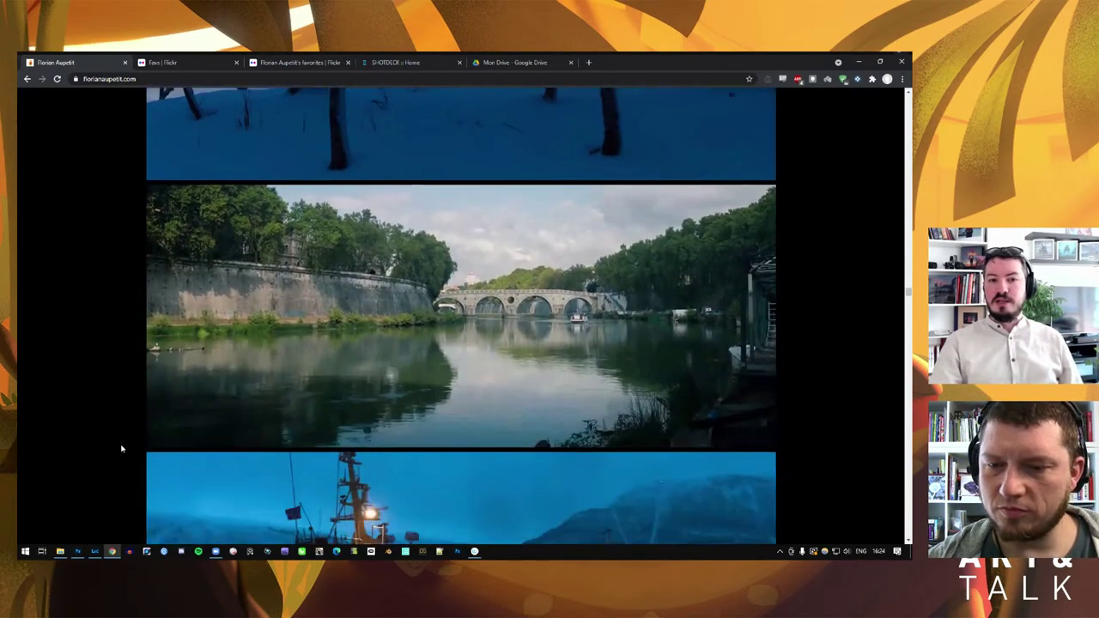
scroll(121, 448, down, 1)
scroll(121, 448, down, 1)
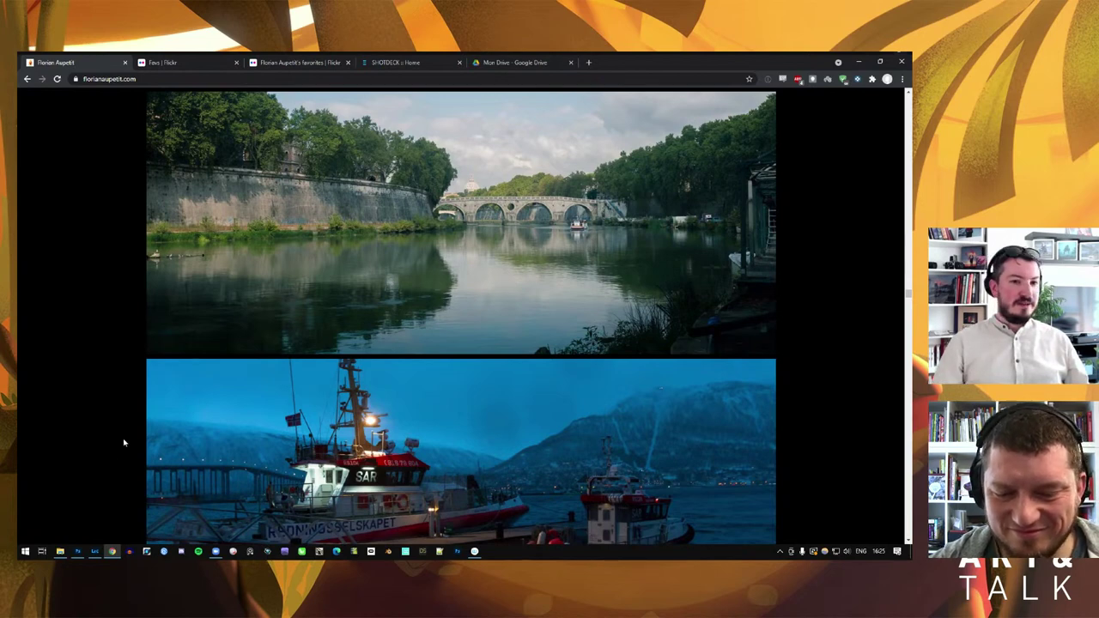
Scroll so the rescue-boat harbour fills the view, lamplit golden street beginning below
scroll(50, 507, down, 3)
scroll(50, 507, down, 1)
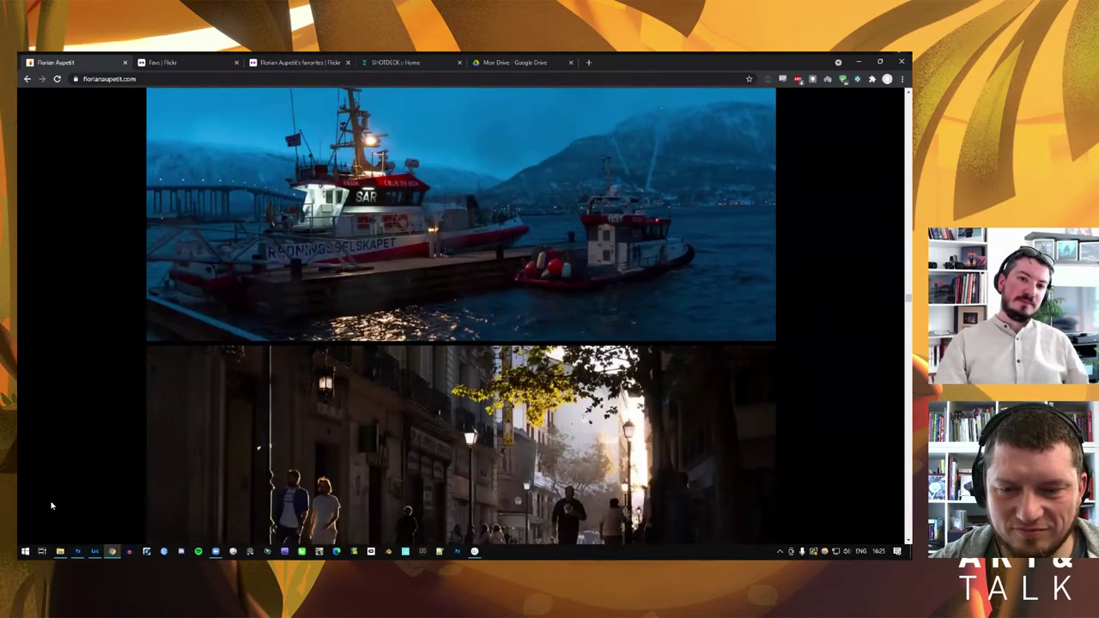
scroll(51, 507, up, 1)
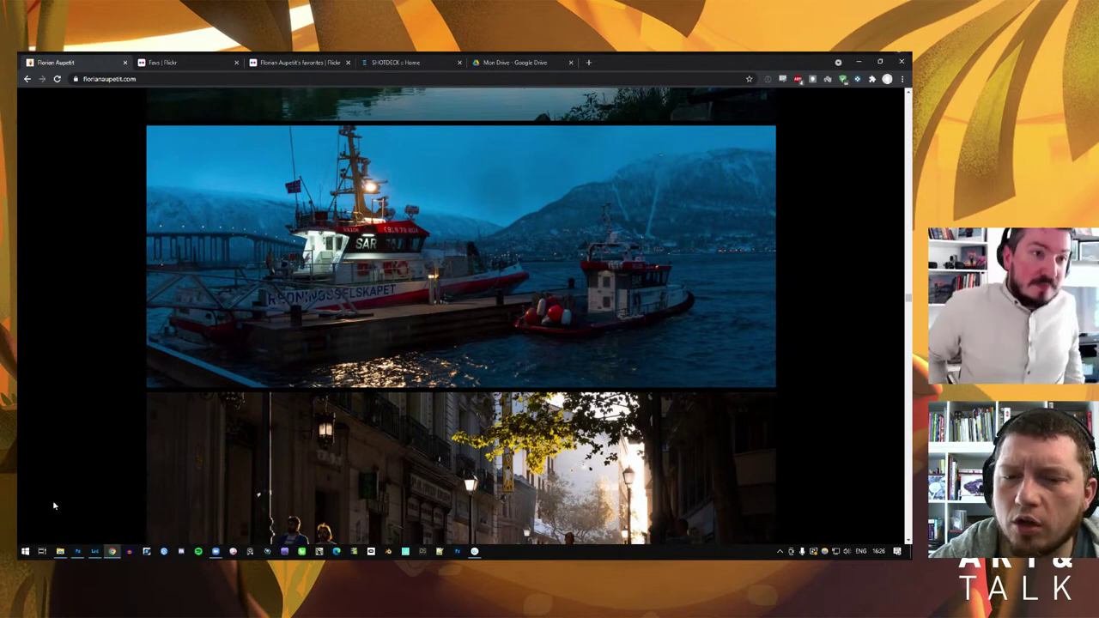
Scroll past the street photos to the Illustrations grid and enlarge the forest painting of two orange-suited astronauts
scroll(129, 318, down, 3)
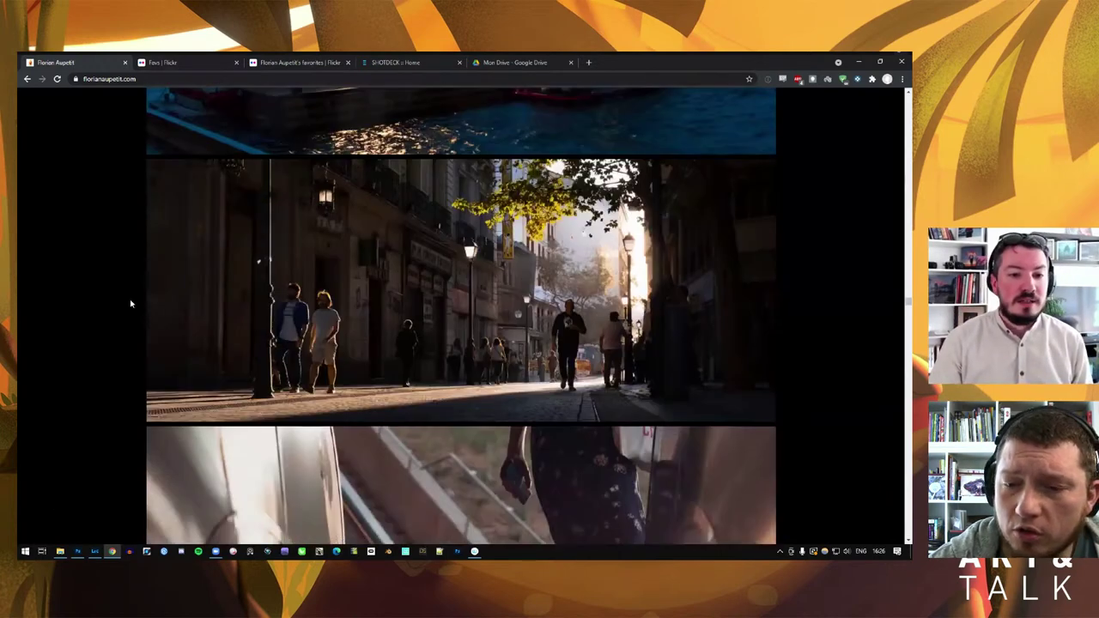
scroll(129, 319, down, 2)
scroll(124, 290, down, 6)
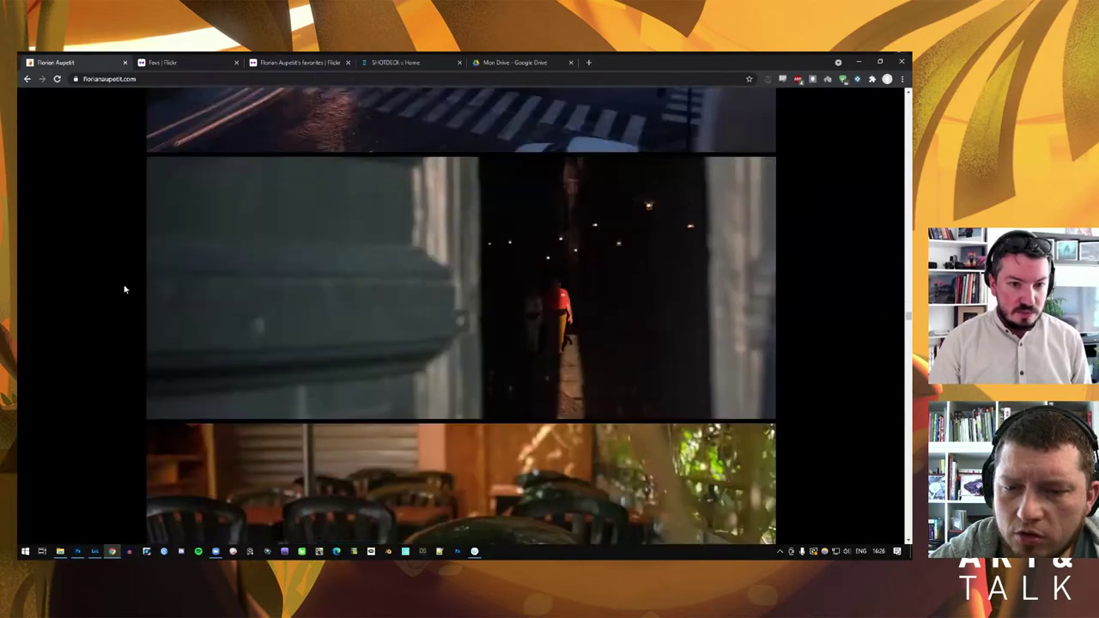
scroll(124, 290, down, 4)
scroll(123, 291, down, 5)
scroll(124, 292, down, 6)
scroll(123, 294, down, 3)
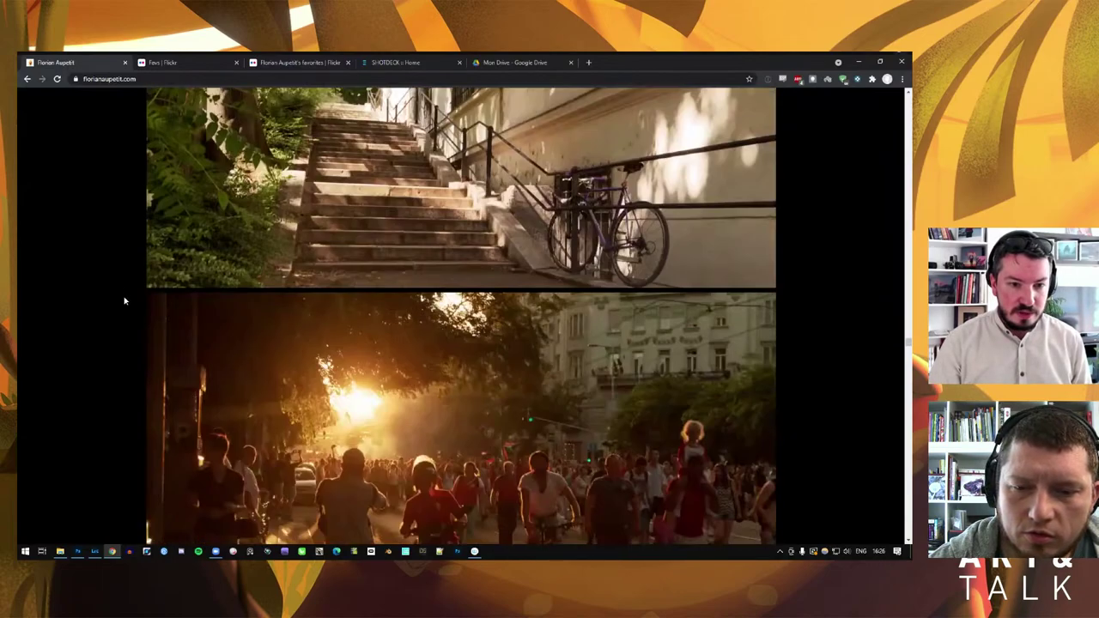
scroll(125, 299, down, 7)
scroll(124, 301, down, 6)
scroll(127, 302, down, 4)
scroll(127, 304, down, 3)
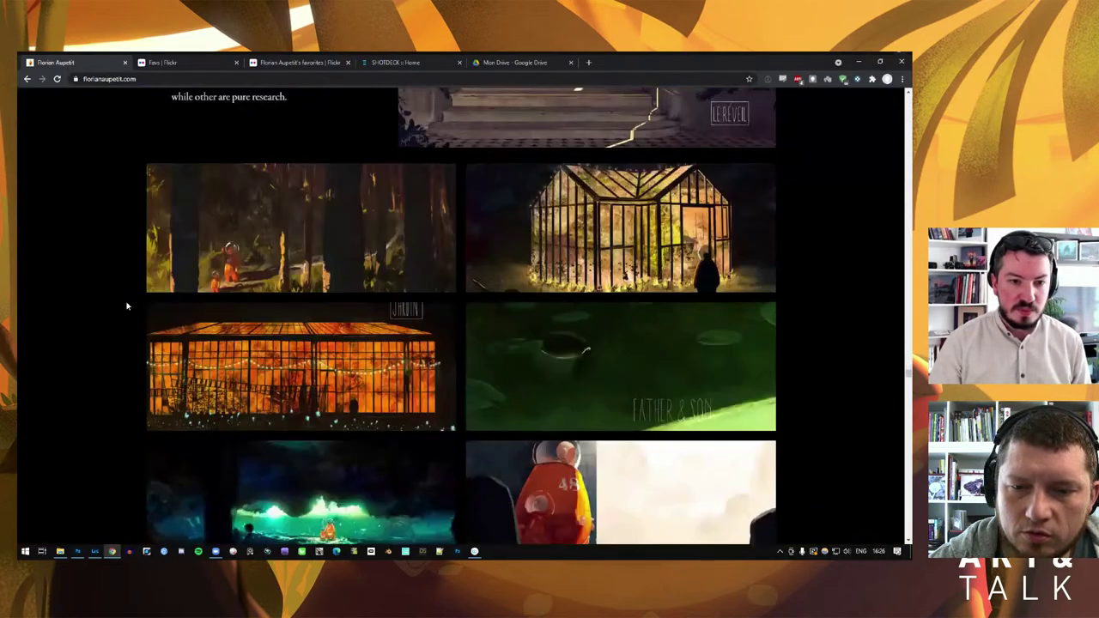
scroll(126, 306, down, 1)
scroll(126, 305, up, 1)
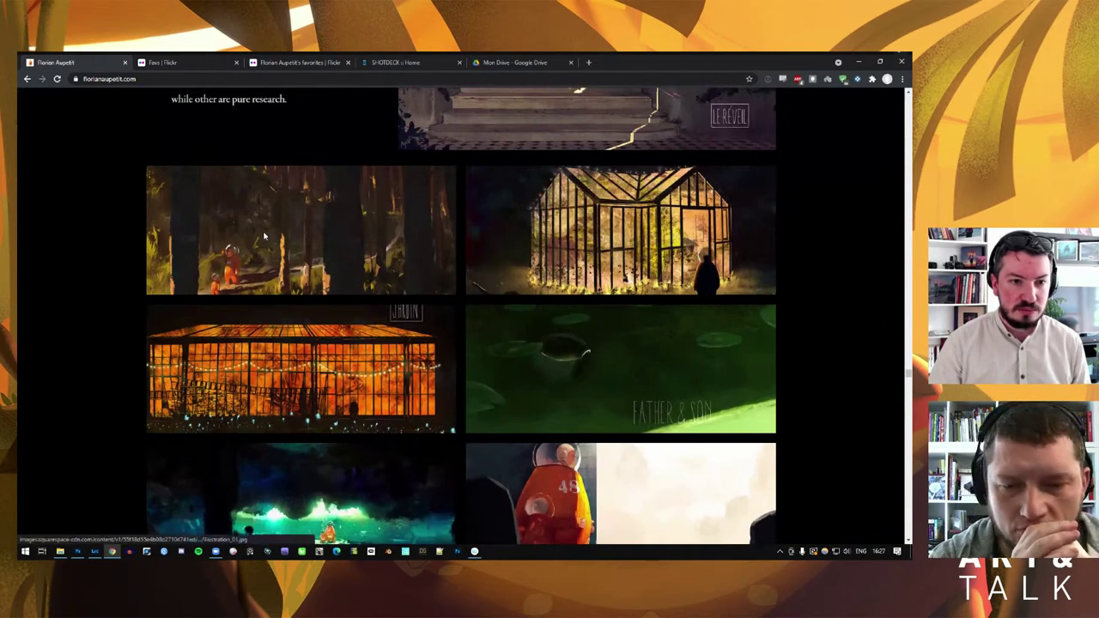
click(154, 249)
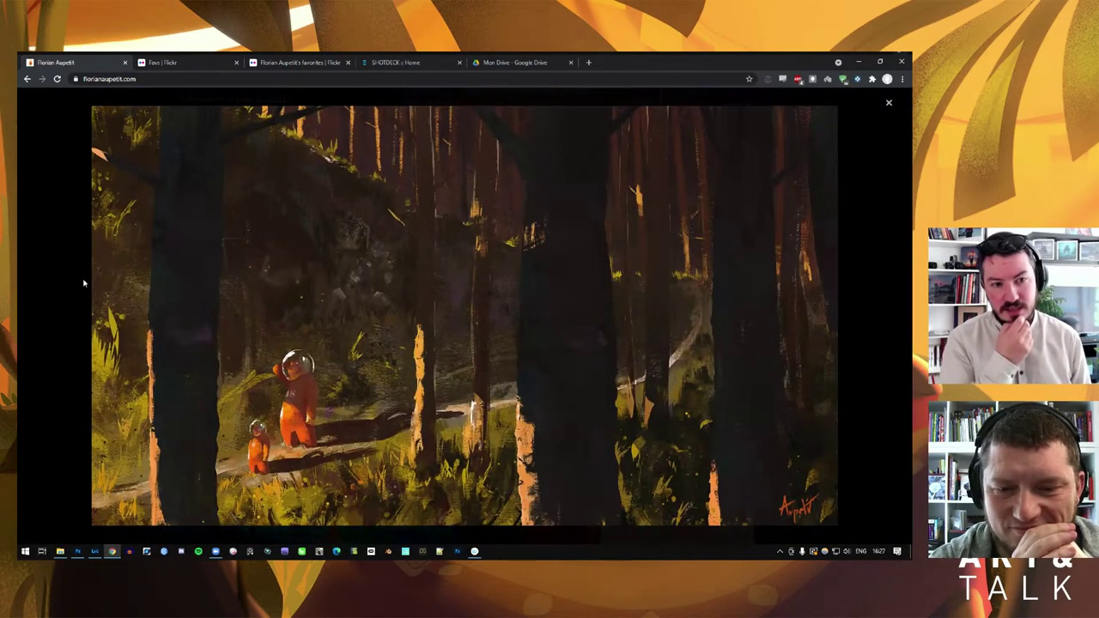
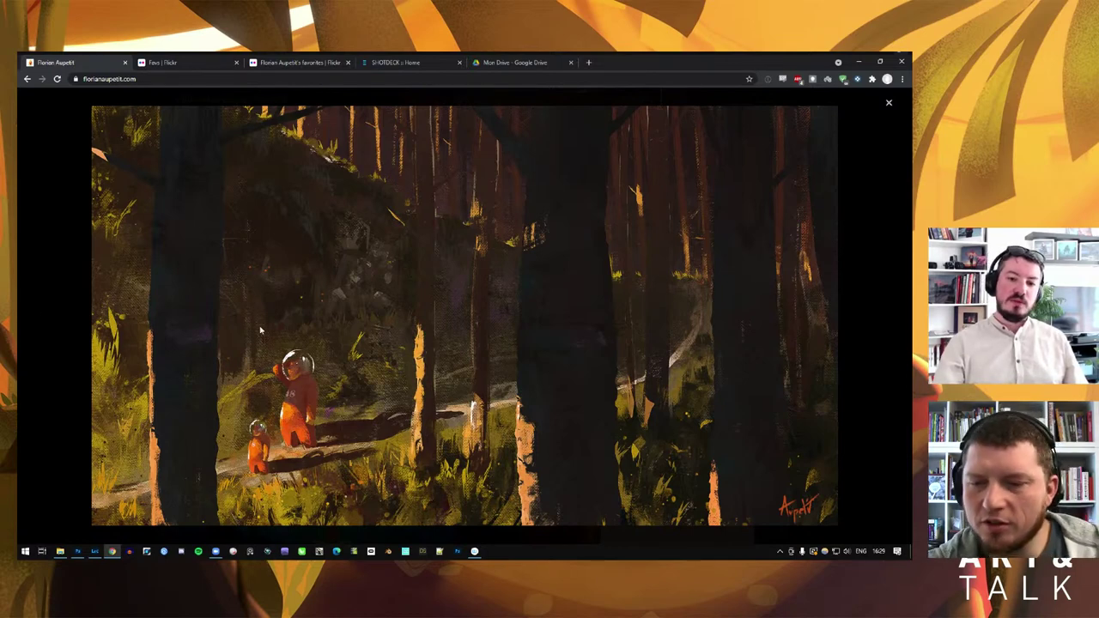
View the greenhouse HOME painting, return to the forest painting, then close the enlarged view
click(337, 288)
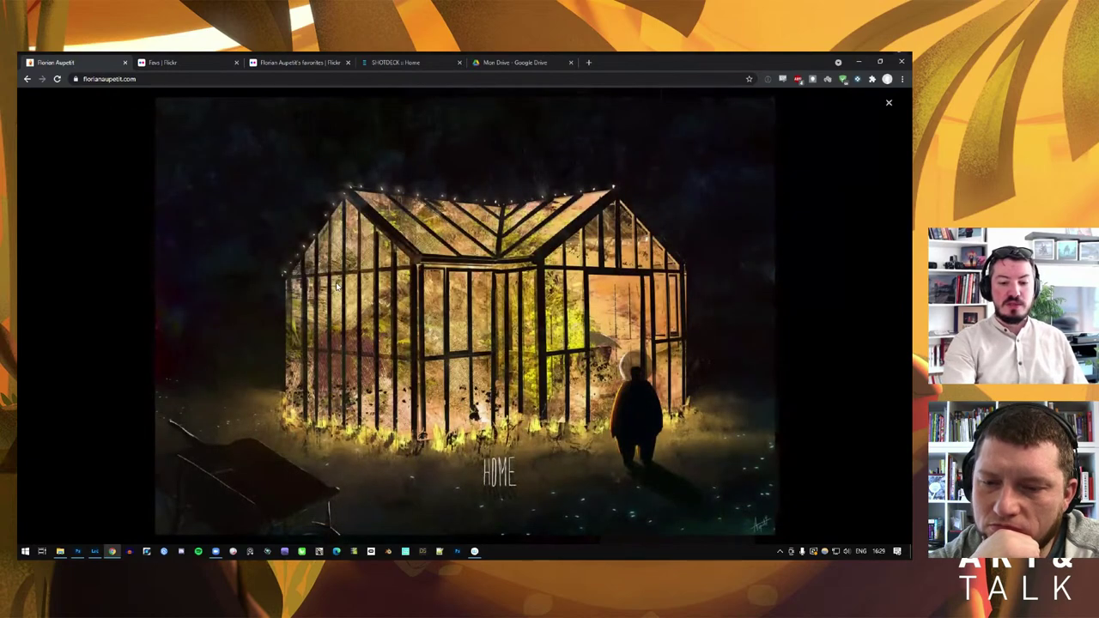
click(49, 136)
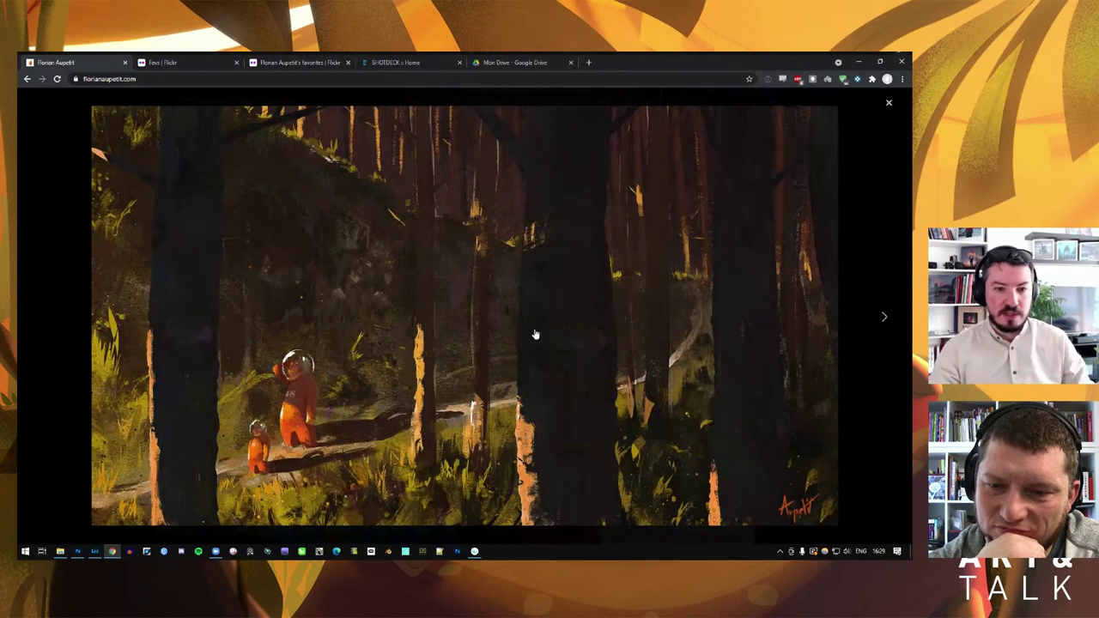
key(Escape)
scroll(470, 311, up, 1)
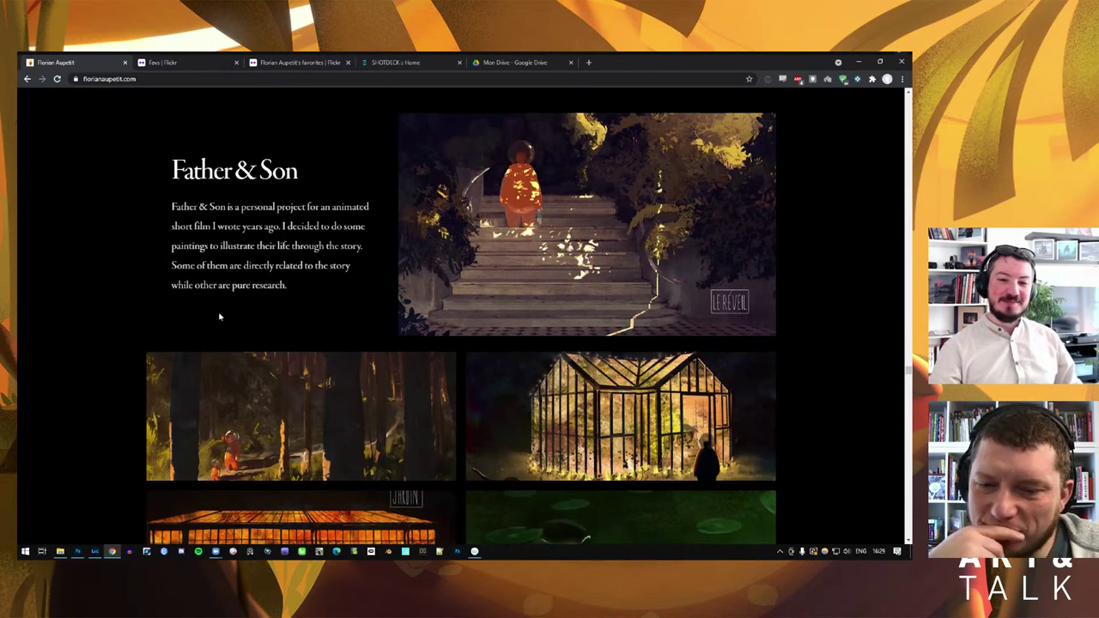
scroll(218, 313, down, 1)
scroll(219, 314, up, 1)
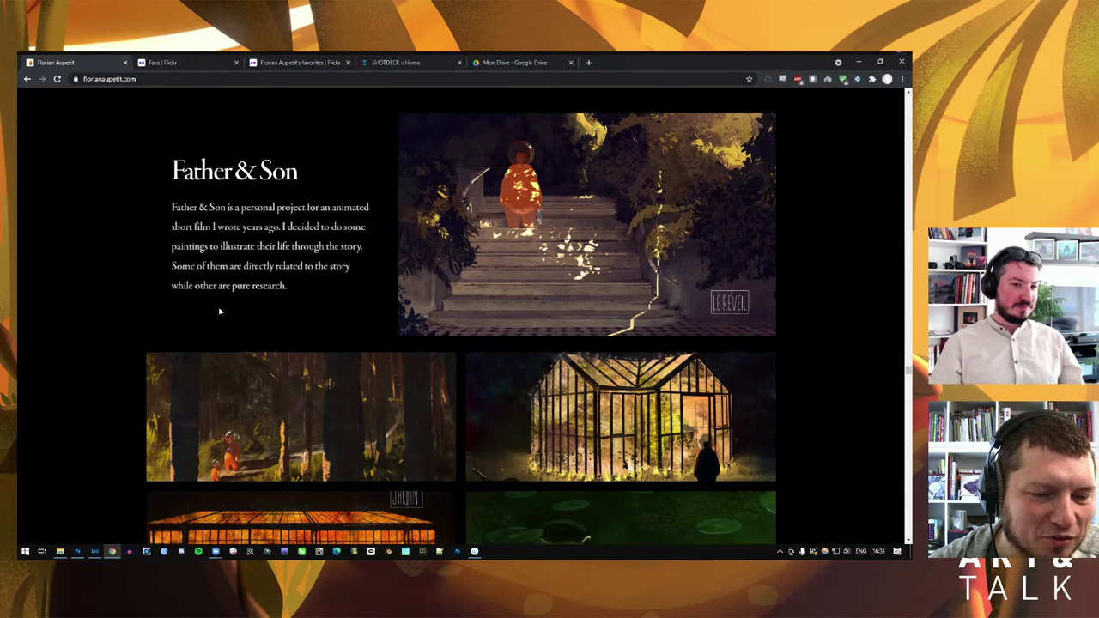
scroll(299, 248, down, 2)
scroll(300, 250, down, 2)
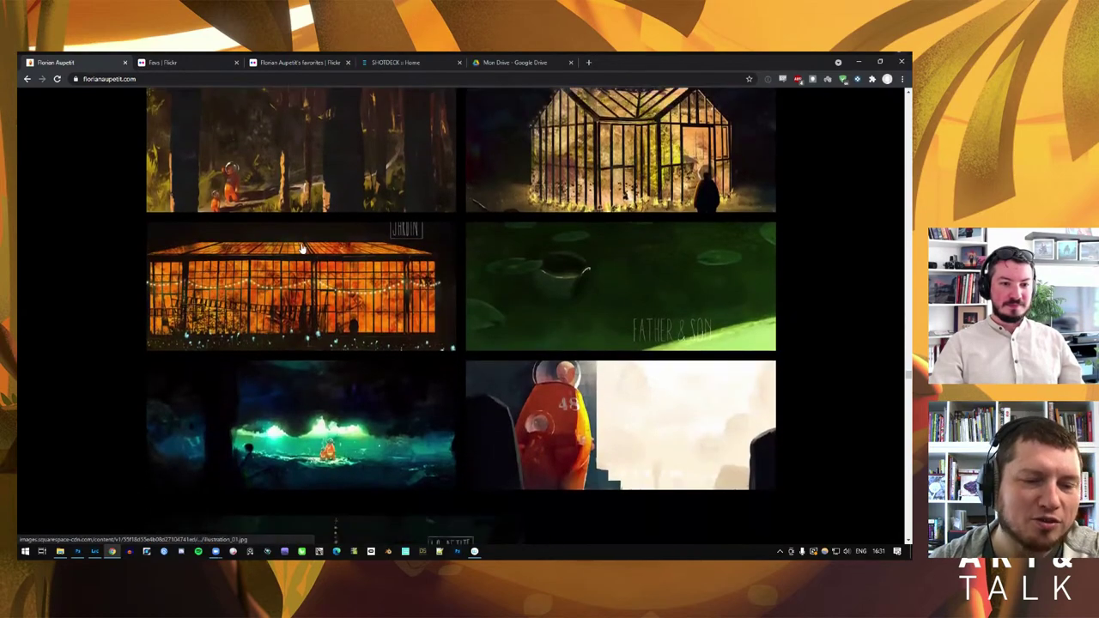
scroll(300, 250, down, 2)
scroll(574, 236, up, 1)
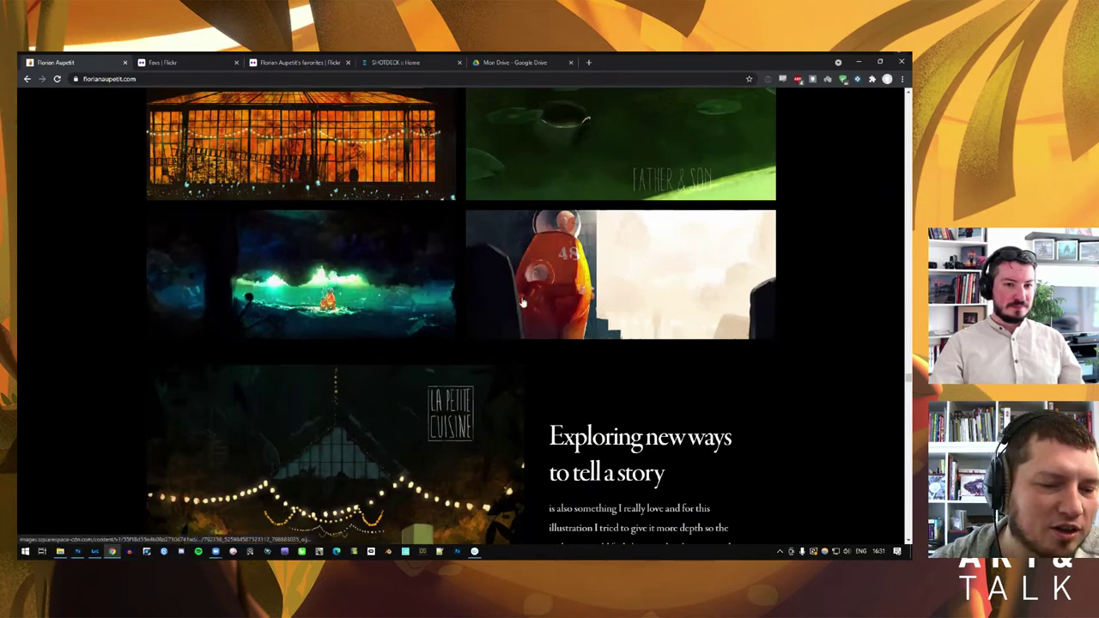
scroll(630, 267, up, 2)
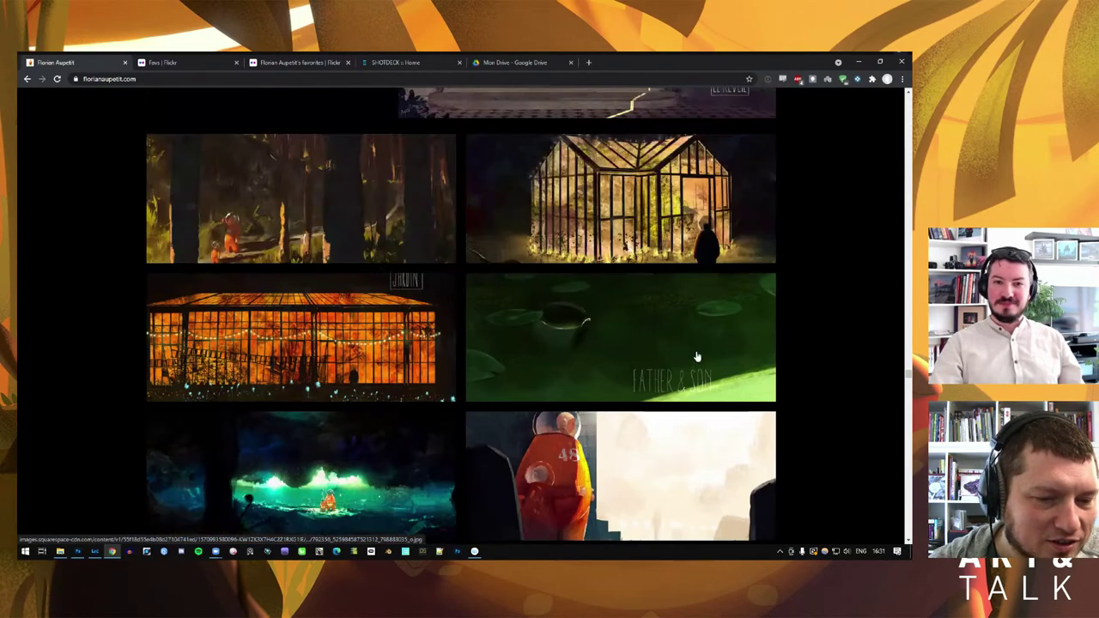
scroll(696, 355, up, 4)
scroll(687, 378, up, 5)
scroll(654, 402, up, 4)
scroll(655, 402, up, 3)
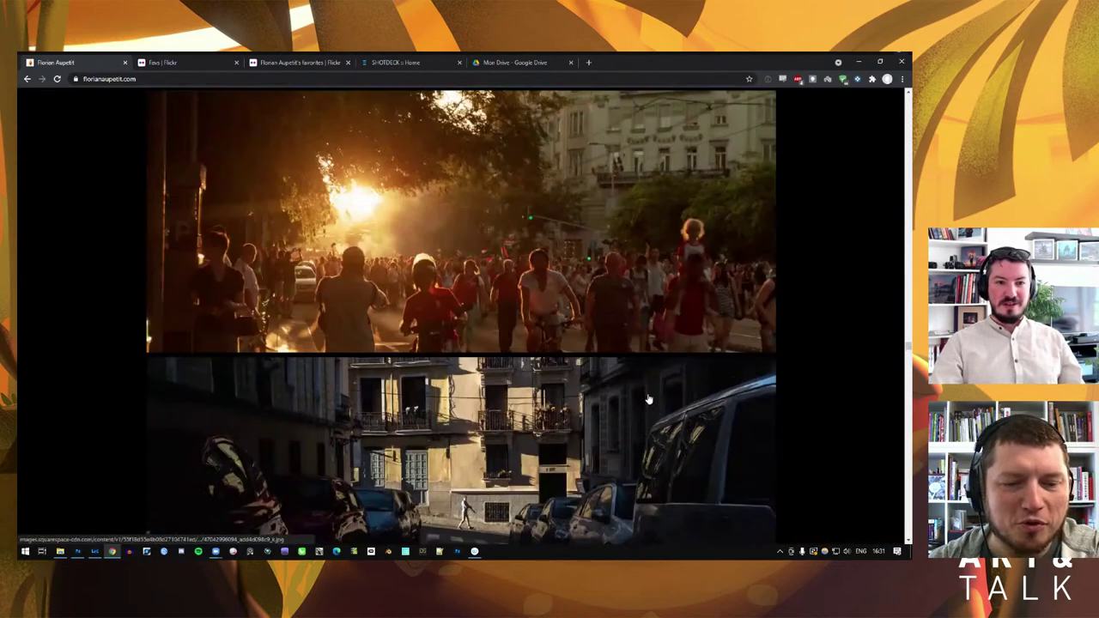
scroll(651, 400, up, 3)
scroll(645, 397, up, 3)
scroll(647, 397, up, 3)
scroll(648, 396, up, 3)
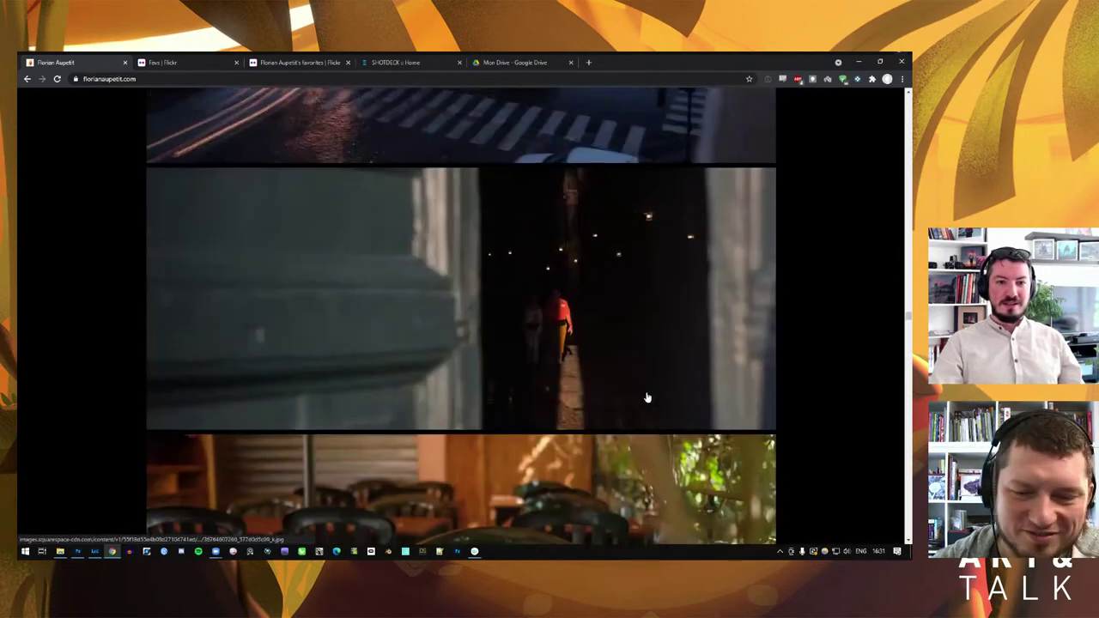
scroll(648, 395, up, 3)
scroll(649, 392, up, 3)
scroll(650, 393, up, 3)
scroll(830, 417, up, 3)
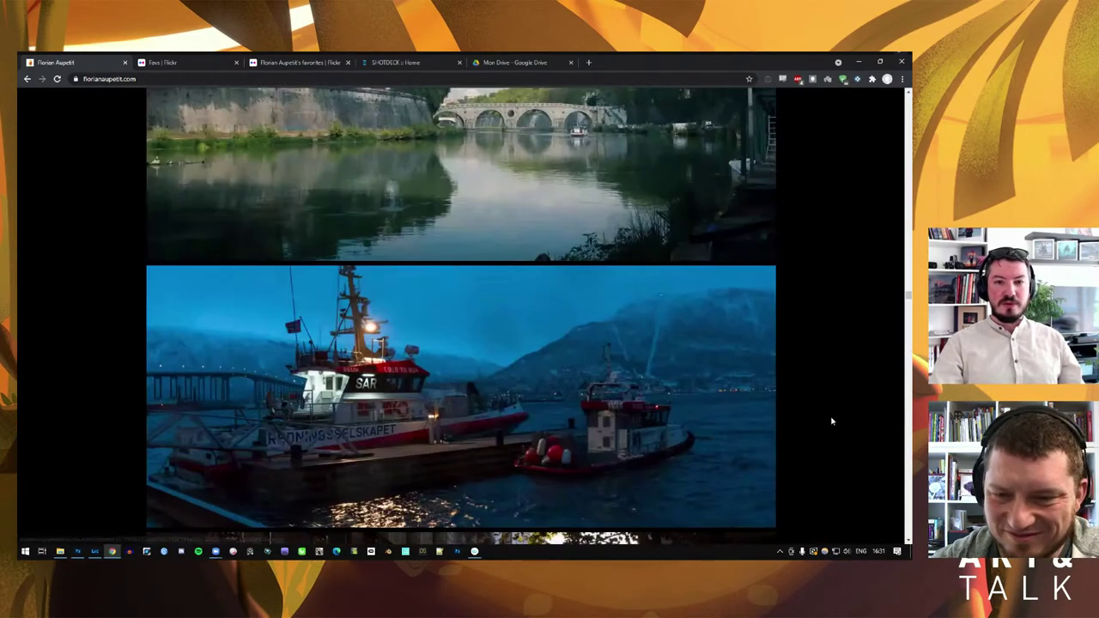
scroll(830, 422, up, 3)
scroll(834, 422, up, 3)
scroll(500, 349, down, 1)
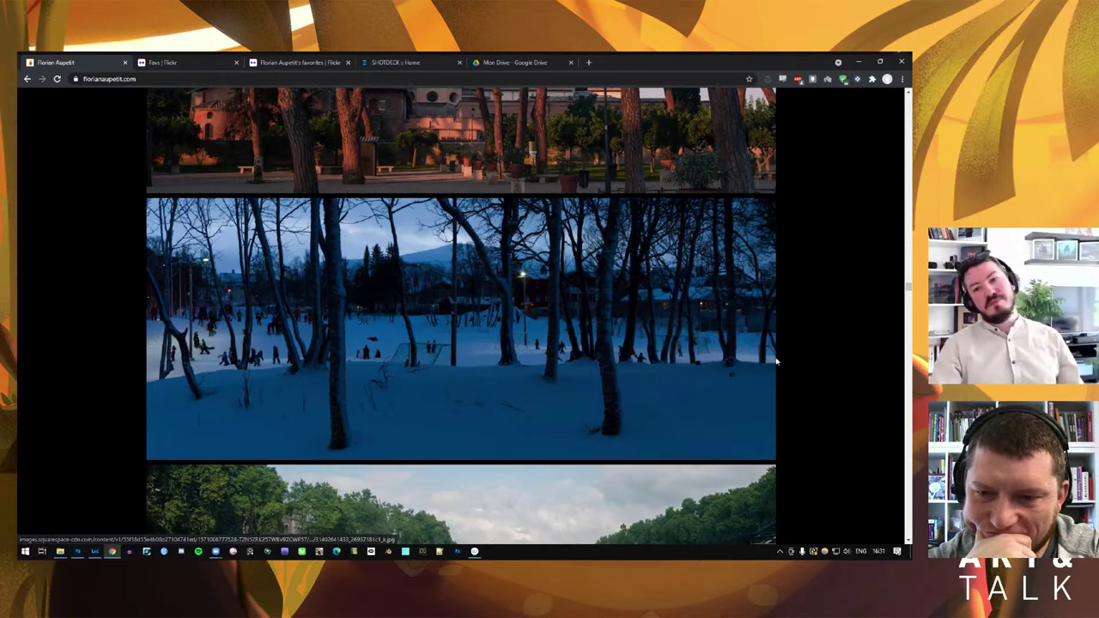
scroll(92, 305, down, 1)
scroll(92, 306, down, 2)
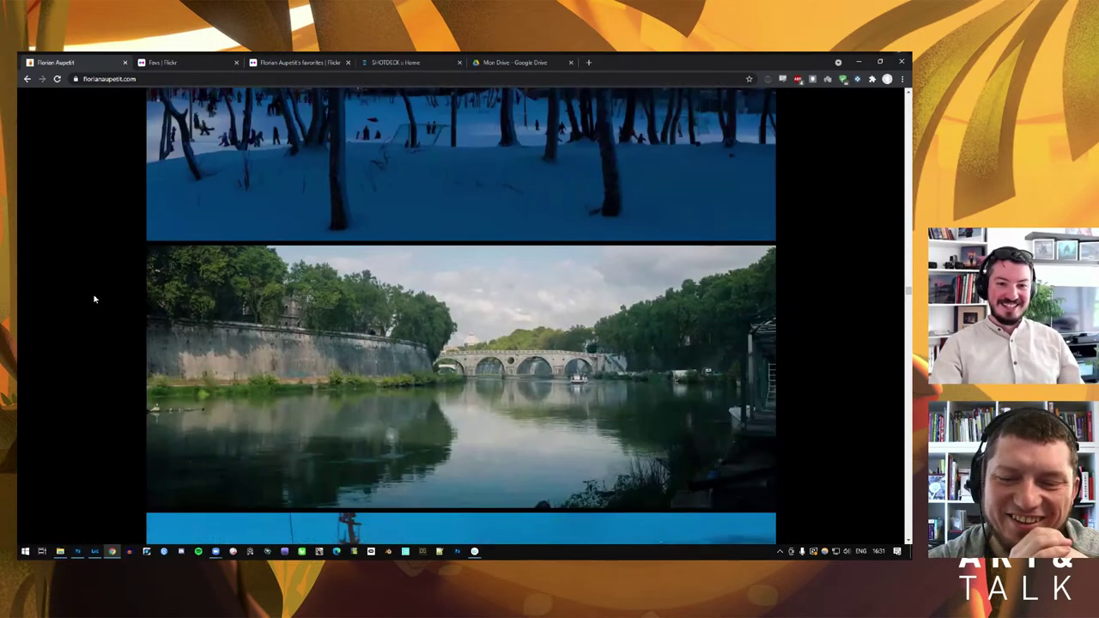
scroll(92, 297, down, 5)
scroll(118, 287, down, 5)
scroll(117, 277, down, 5)
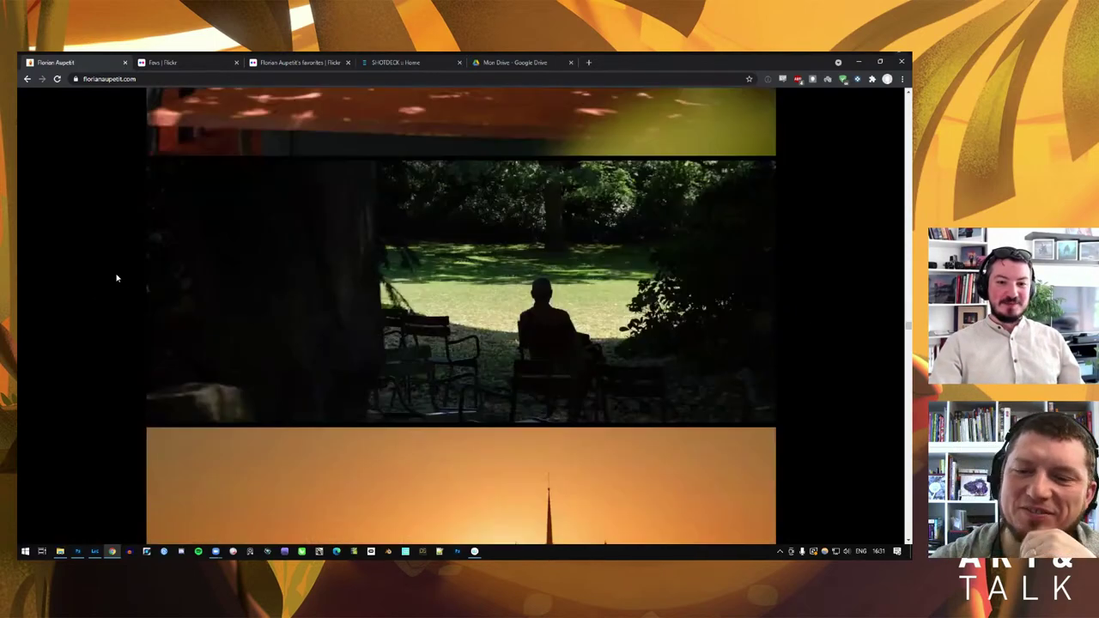
scroll(117, 277, down, 5)
scroll(118, 277, down, 5)
scroll(122, 277, down, 3)
scroll(124, 278, down, 10)
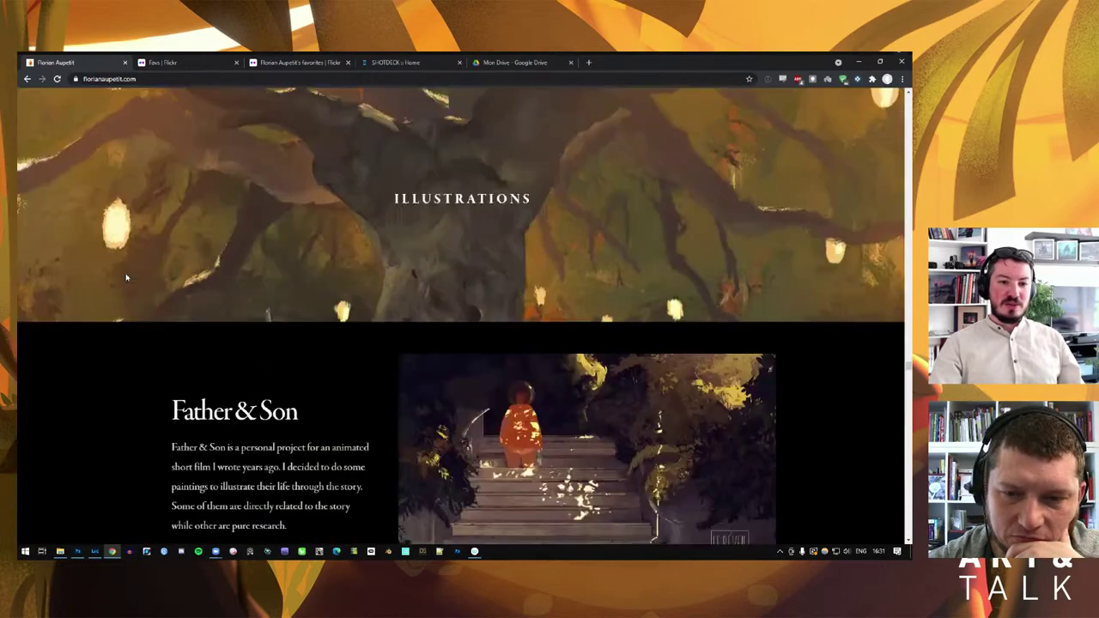
scroll(128, 274, down, 3)
scroll(128, 275, down, 1)
scroll(128, 275, down, 1)
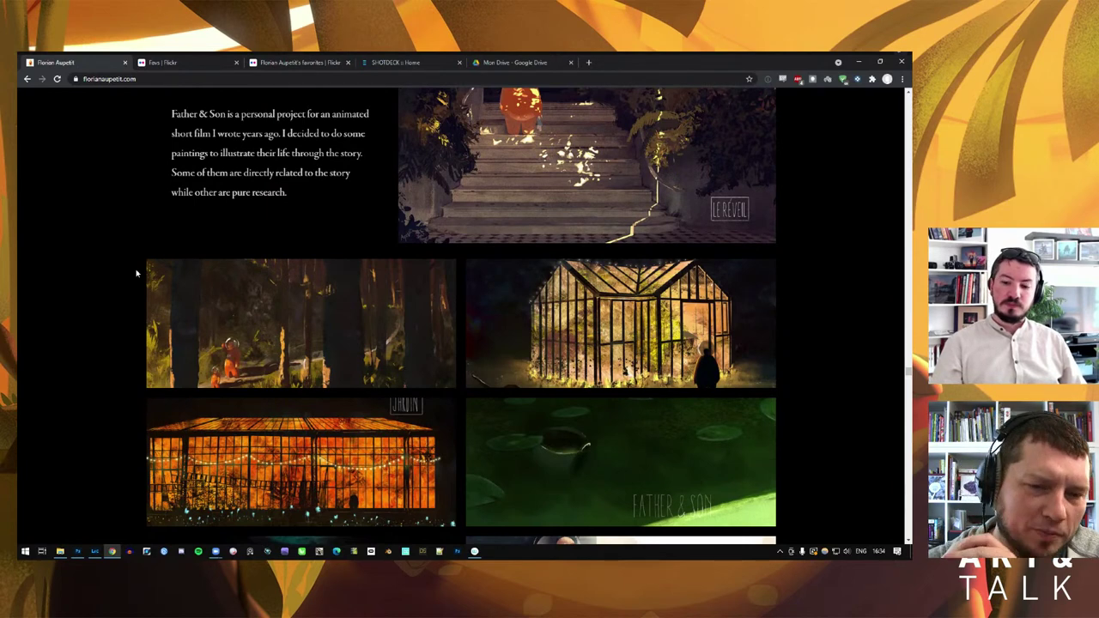
Scroll the gallery down and enlarge the orange Vue du Jardin greenhouse painting
scroll(150, 287, down, 1)
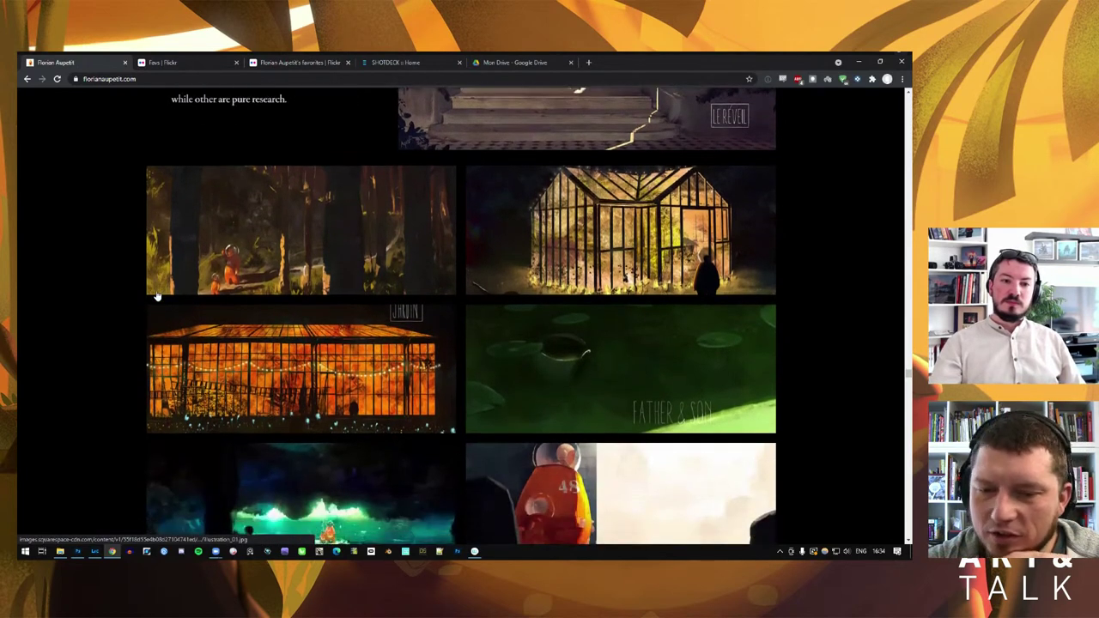
scroll(156, 296, down, 1)
scroll(155, 297, down, 1)
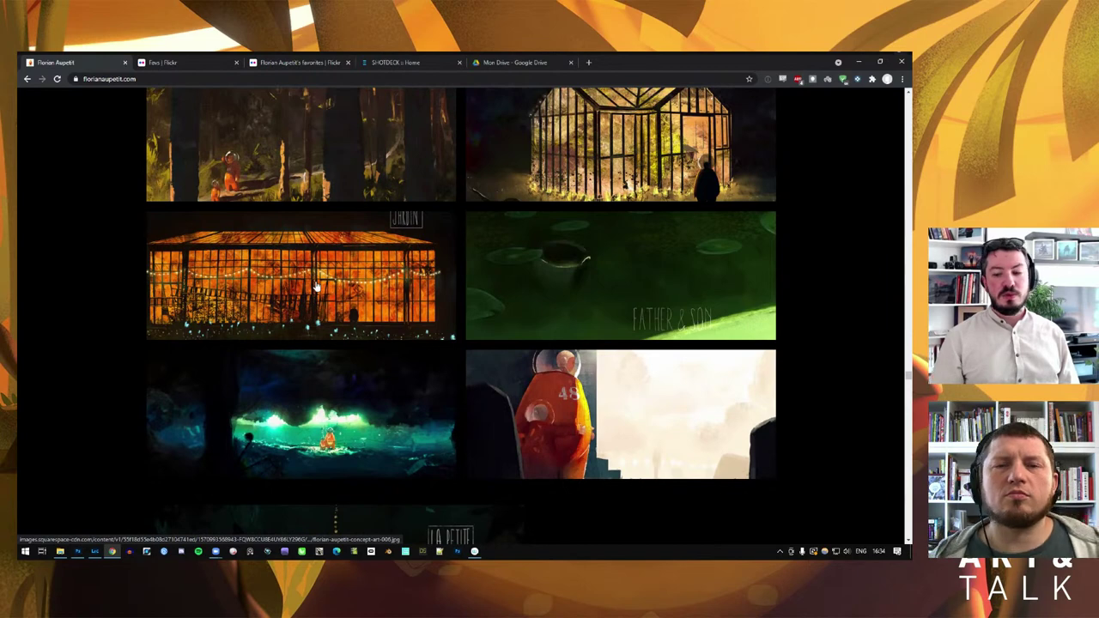
click(316, 286)
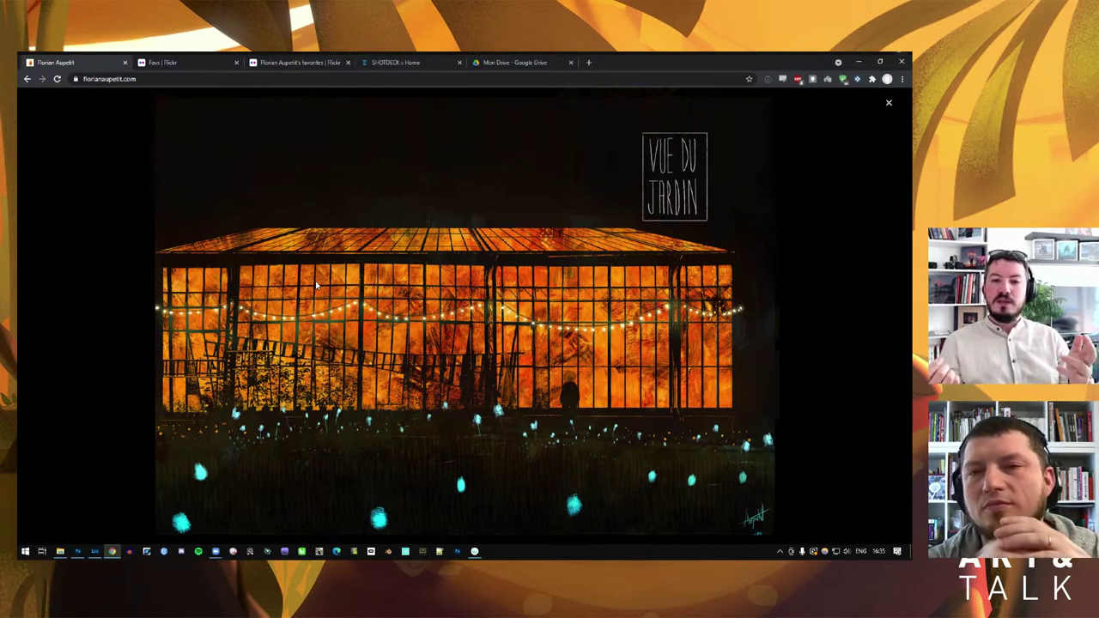
mouse_move(52, 184)
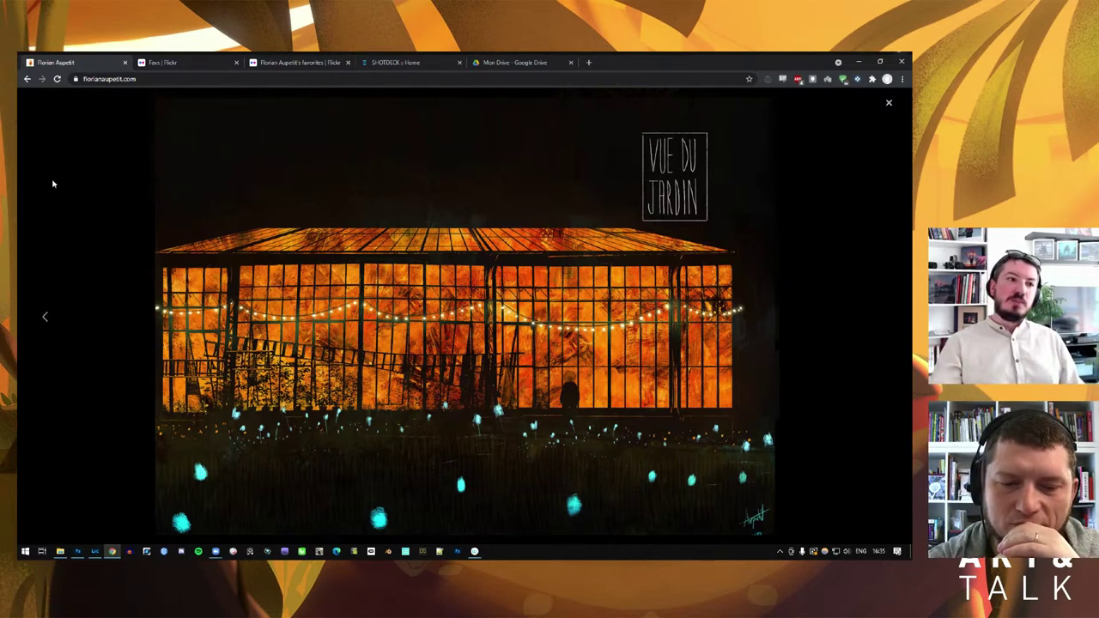
Show the Home greenhouse painting, then close the lightbox back to the gallery grid
click(49, 114)
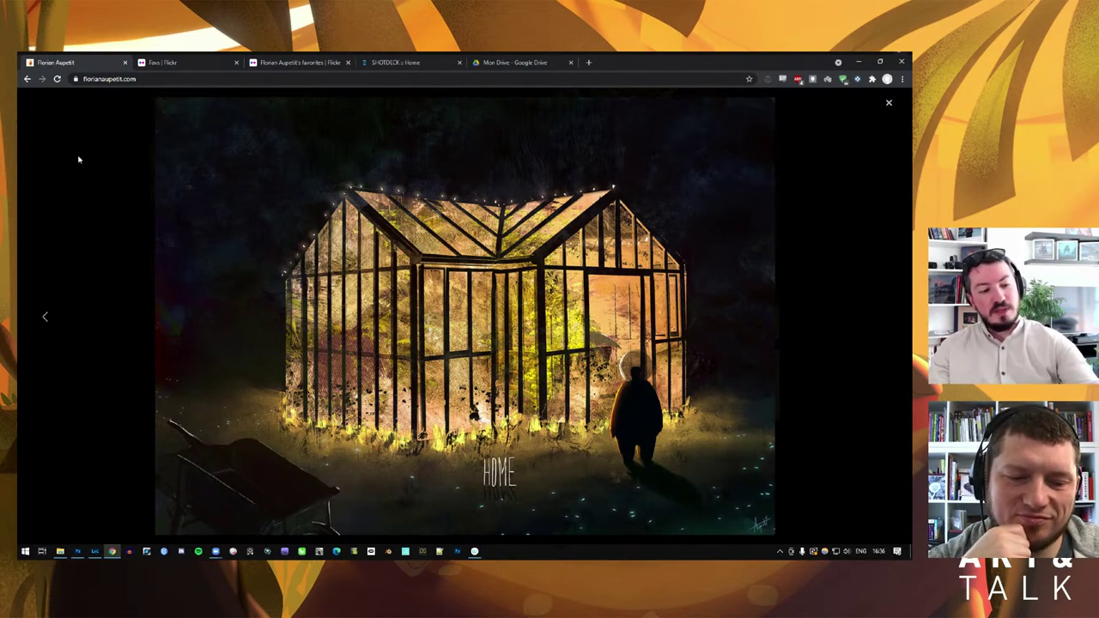
click(105, 240)
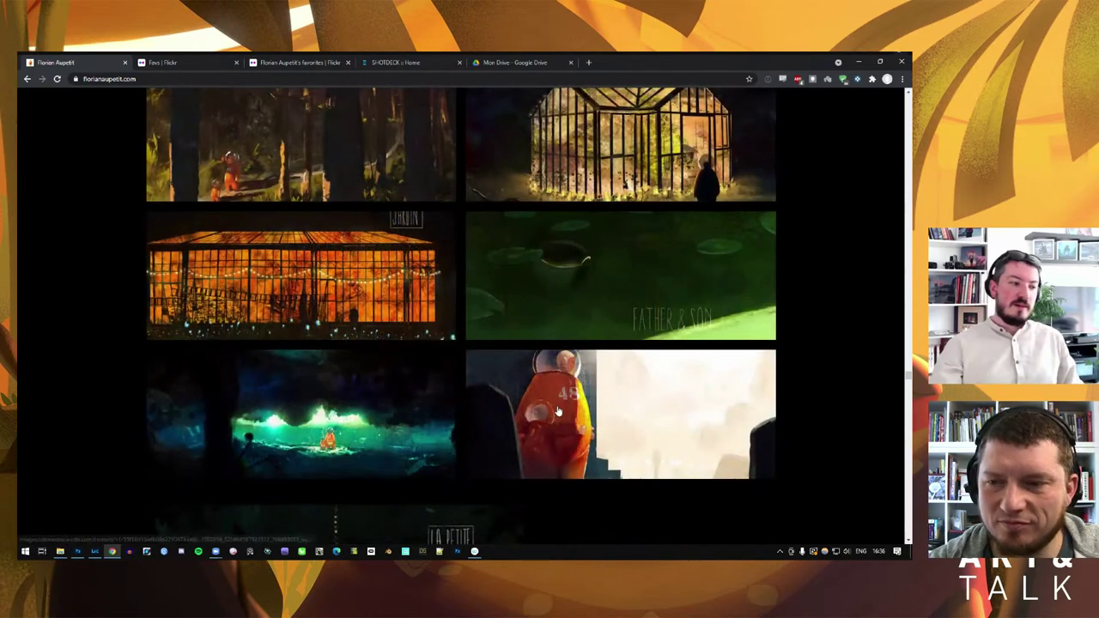
Enlarge the orange astronaut painting, then step through the teal cave painting to Father & Son
click(589, 408)
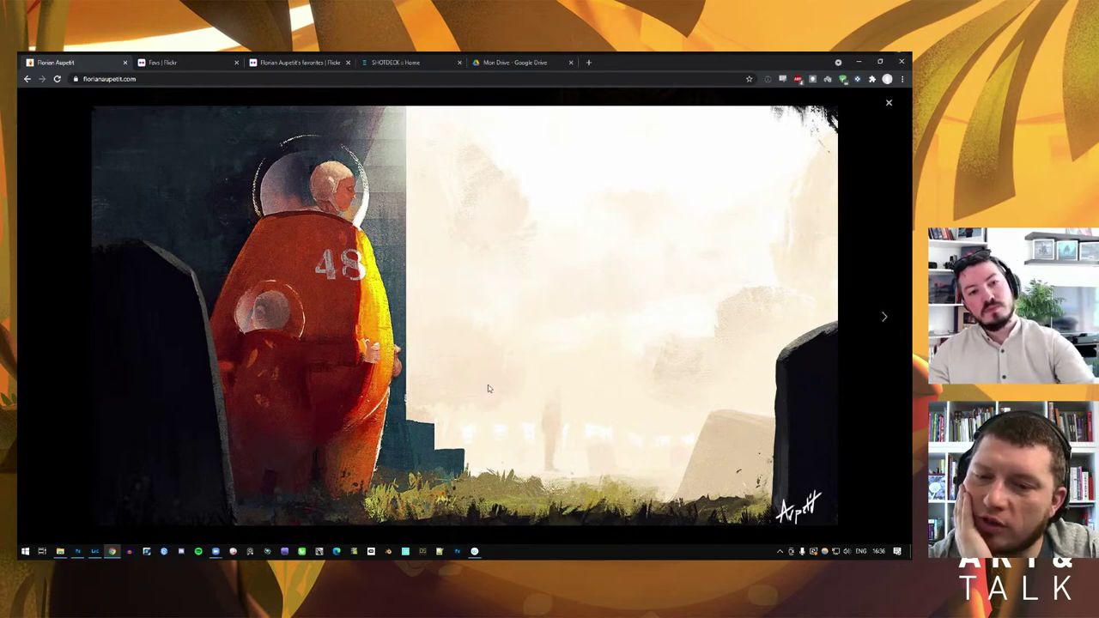
mouse_move(51, 317)
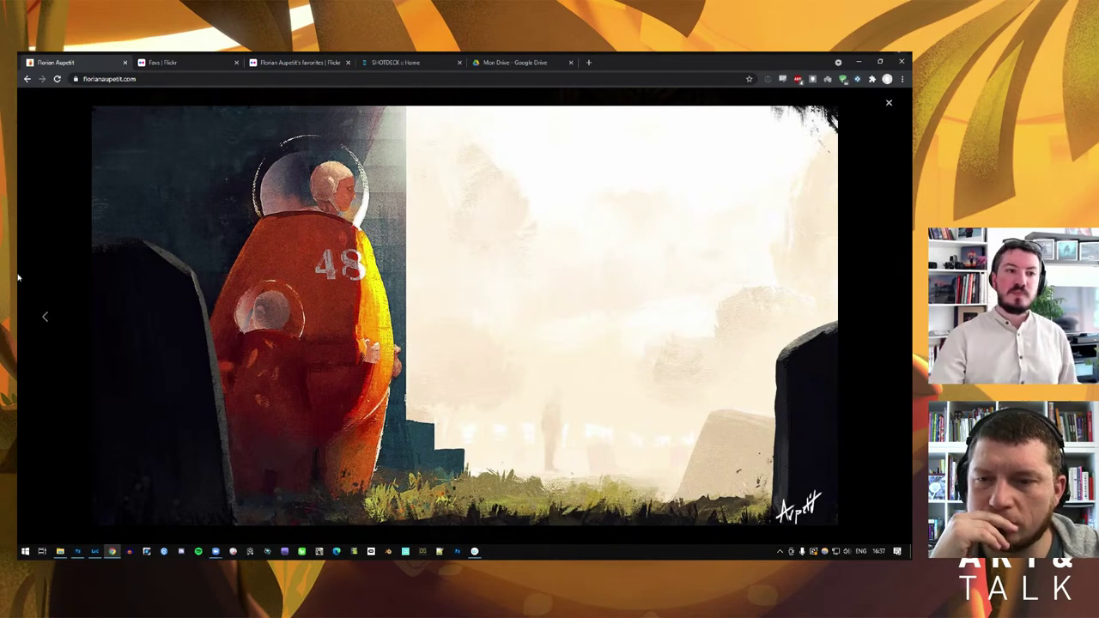
key(Left)
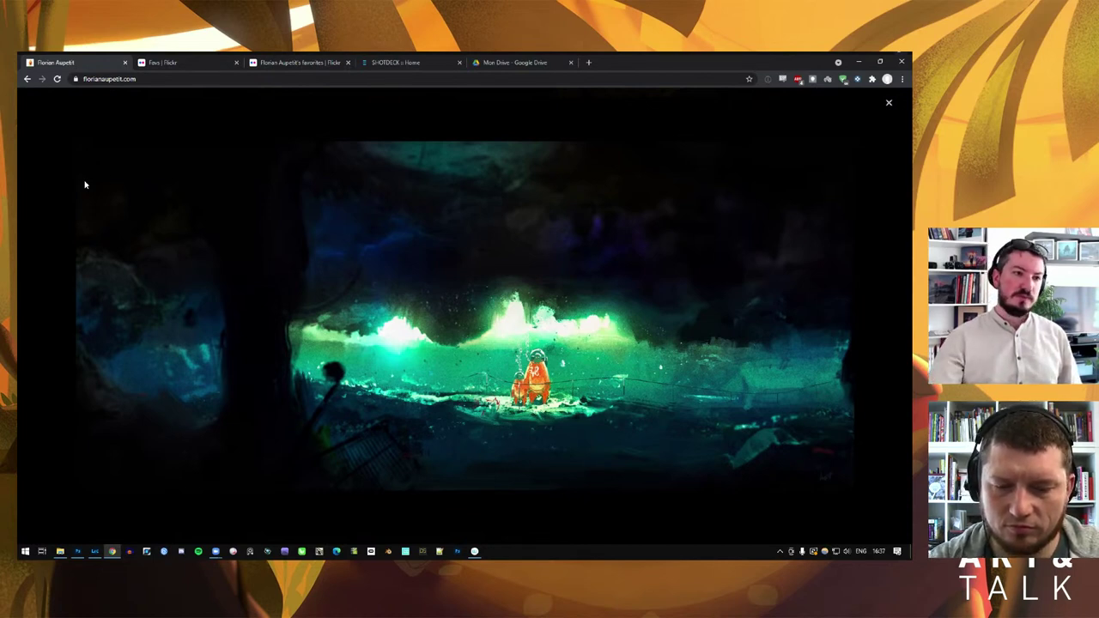
click(52, 165)
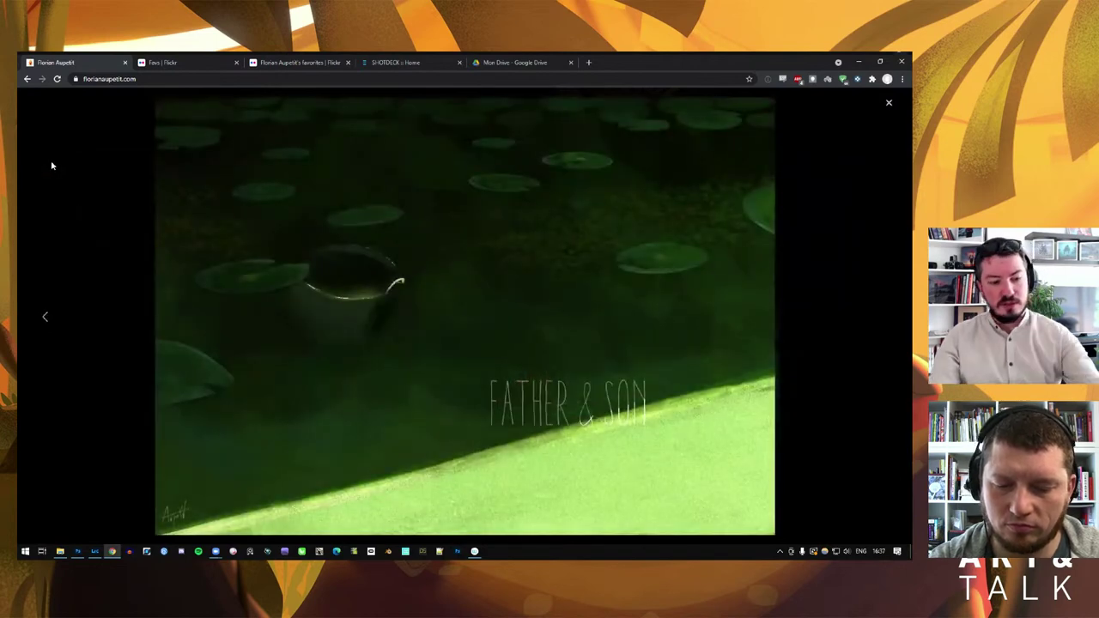
Close Father & Son and scroll past La Petite Cuisine to the forest, kitchen and storm thumbnails
key(Escape)
scroll(322, 366, down, 3)
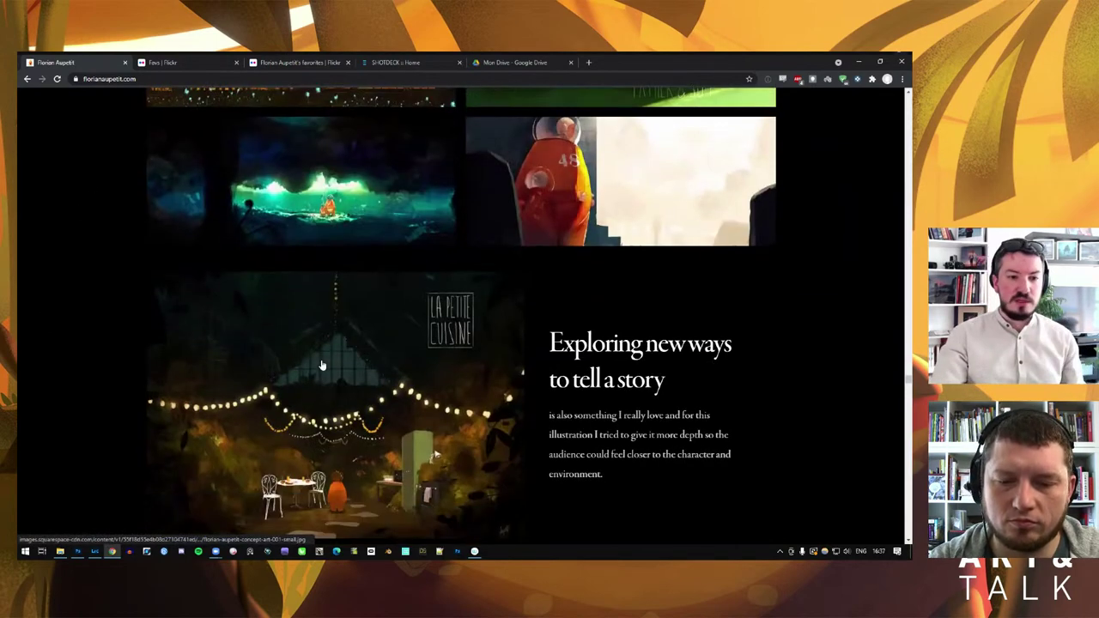
scroll(322, 366, down, 2)
scroll(348, 347, up, 1)
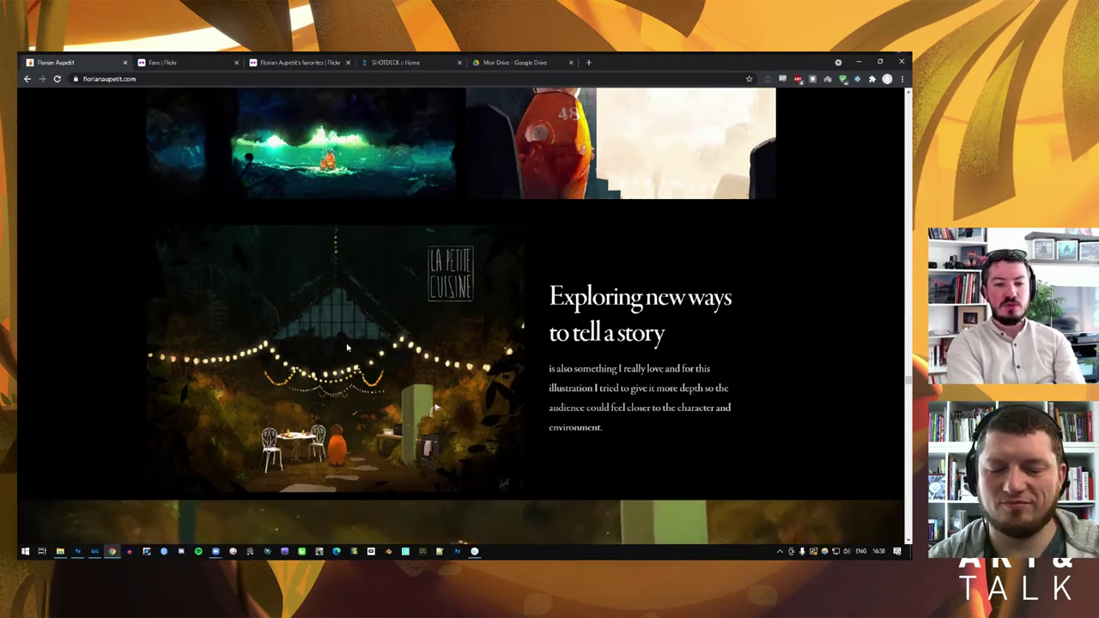
scroll(401, 306, down, 3)
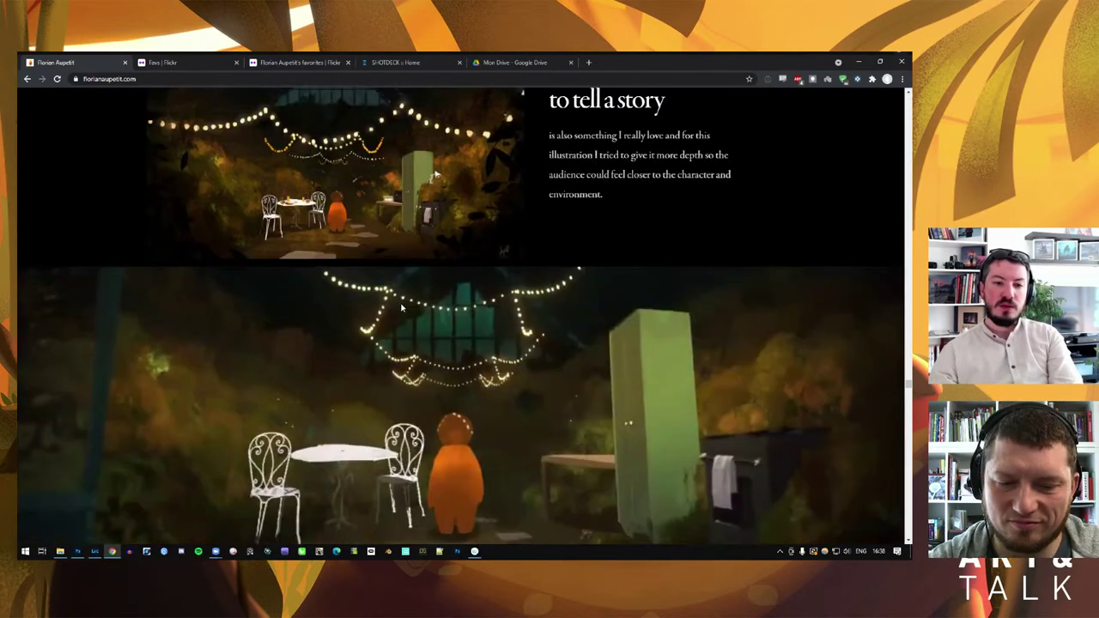
scroll(401, 306, down, 3)
scroll(369, 309, down, 1)
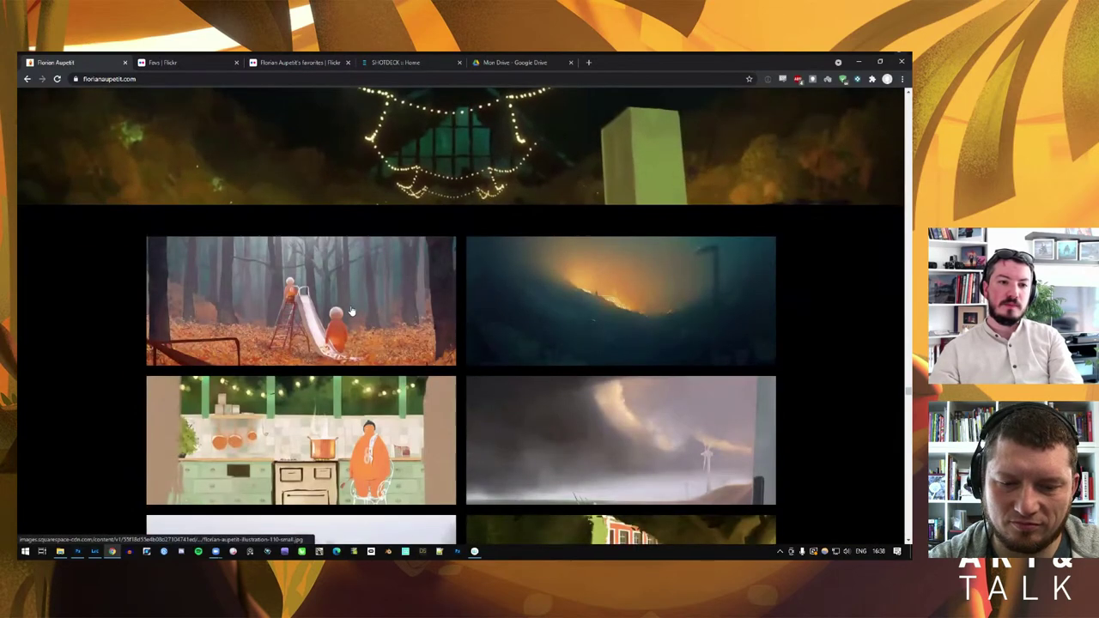
Enlarge the forest slide painting, then advance to the dark fiery hillside illustration
click(350, 310)
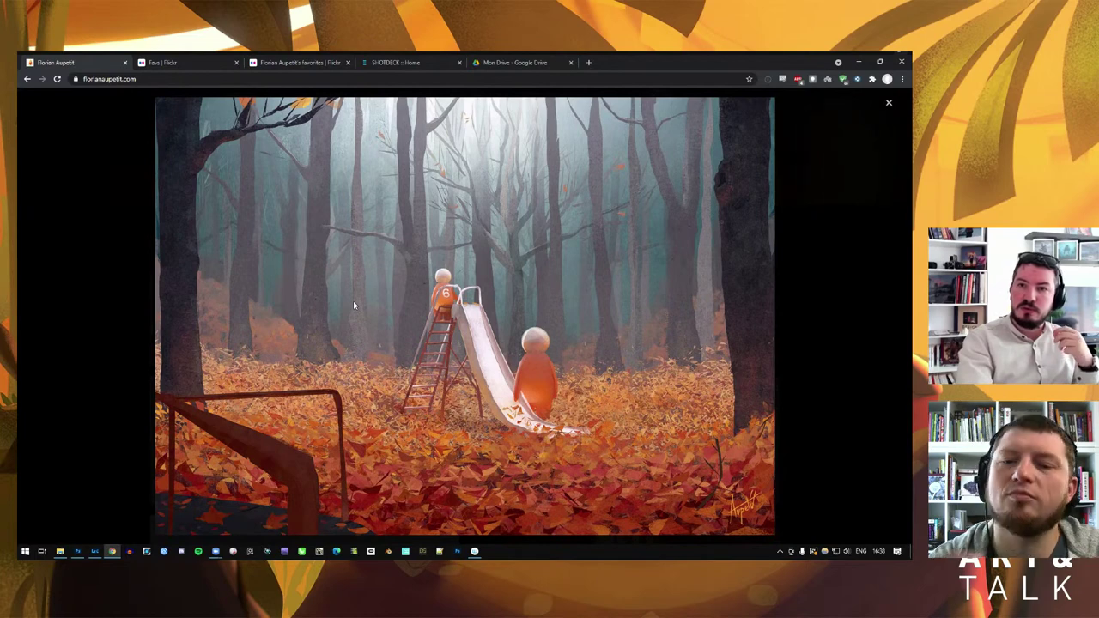
key(Right)
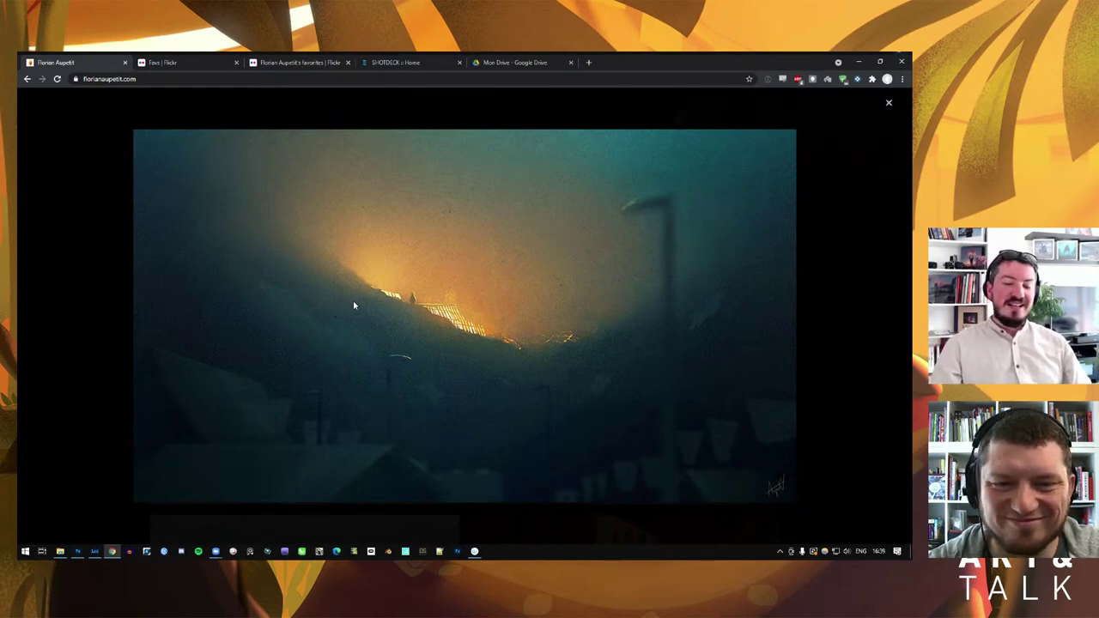
Advance past the kitchen, wind-turbine storm and foggy gate illustrations to the manor house
click(353, 305)
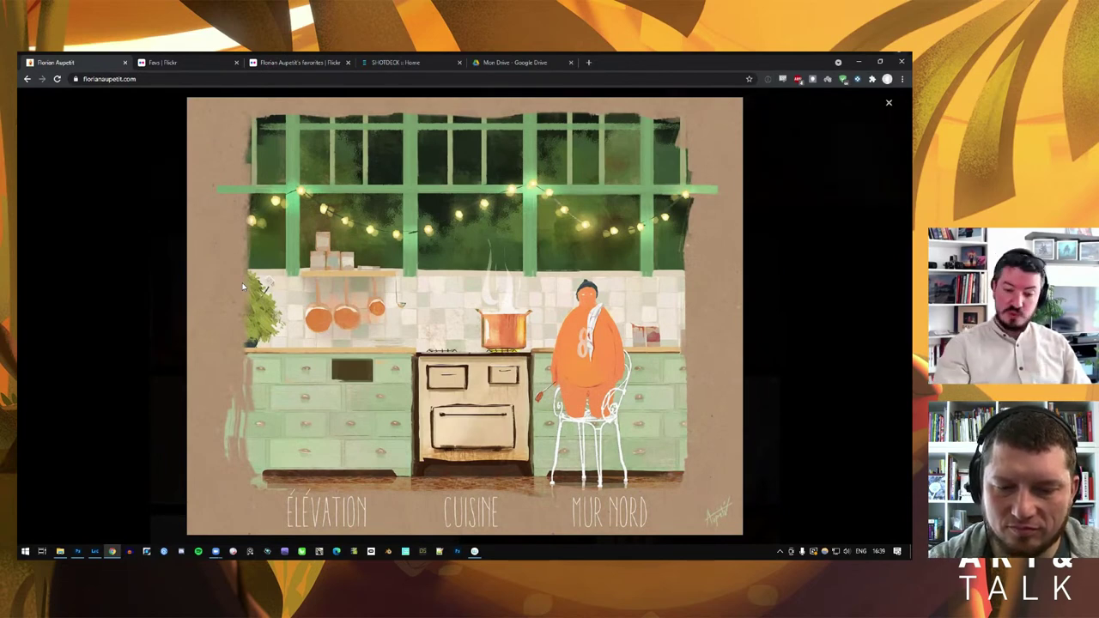
key(Right)
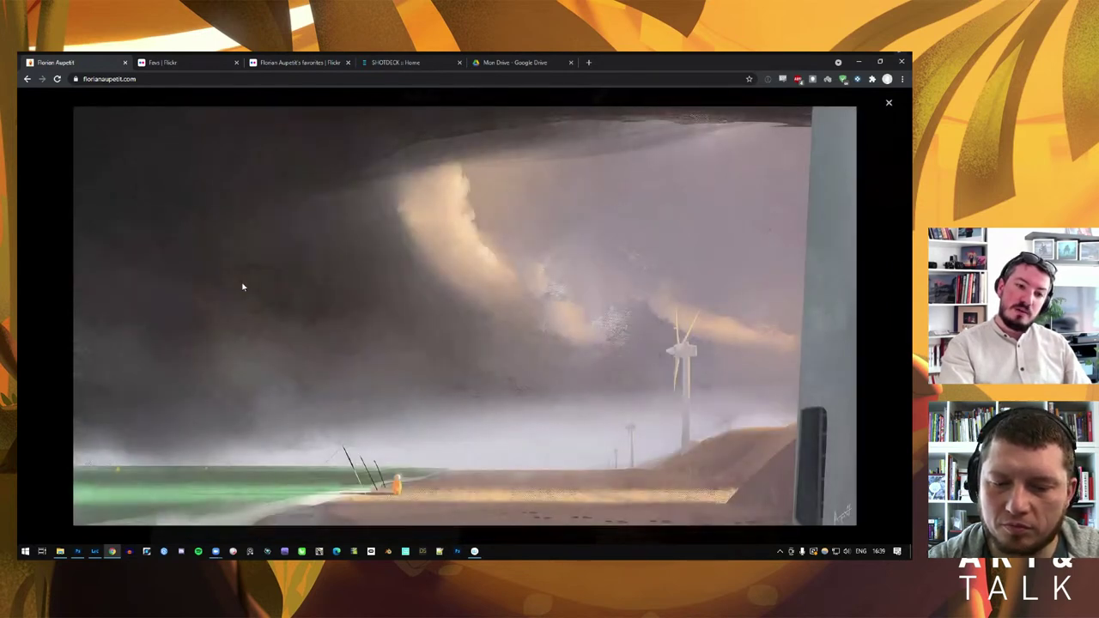
key(Right)
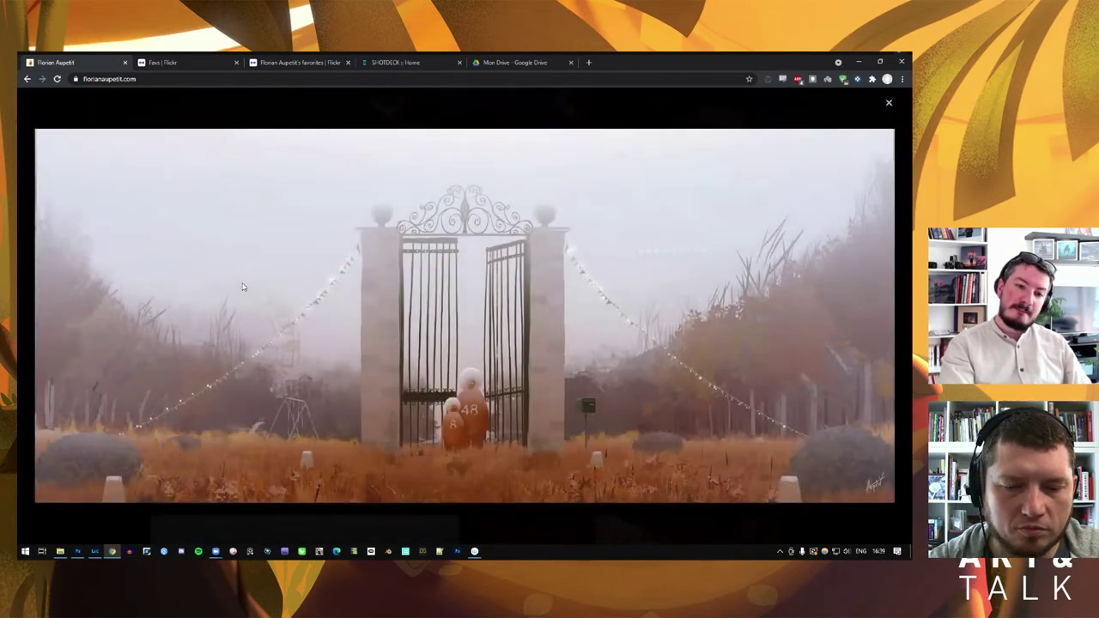
key(Right)
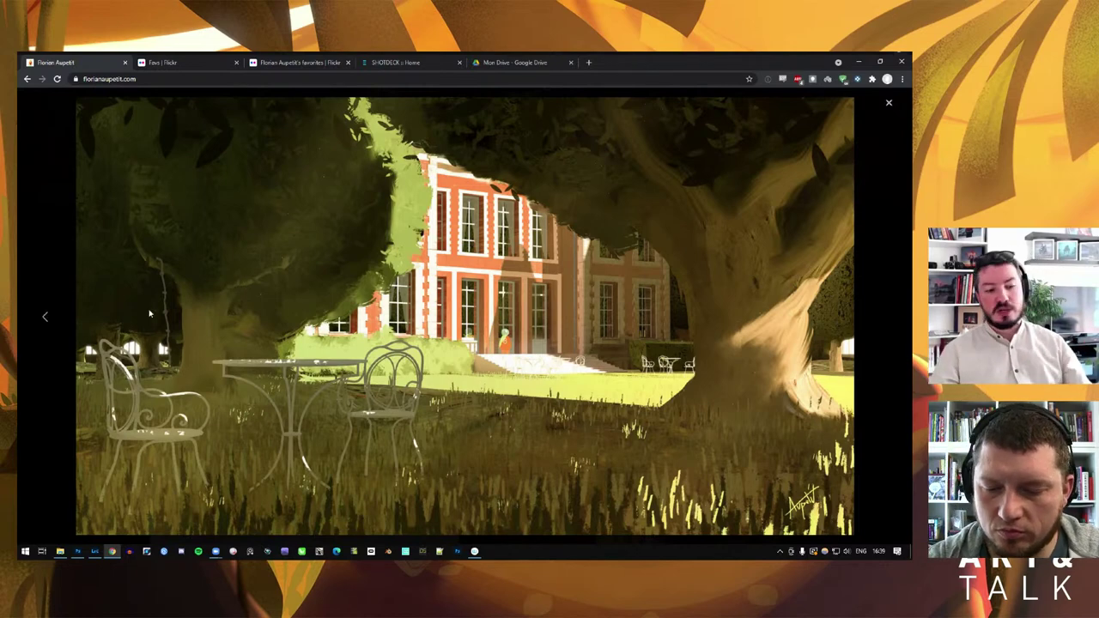
Close the lightbox and scroll the thumbnail grid down, then back up to the wolf and forest row
key(Escape)
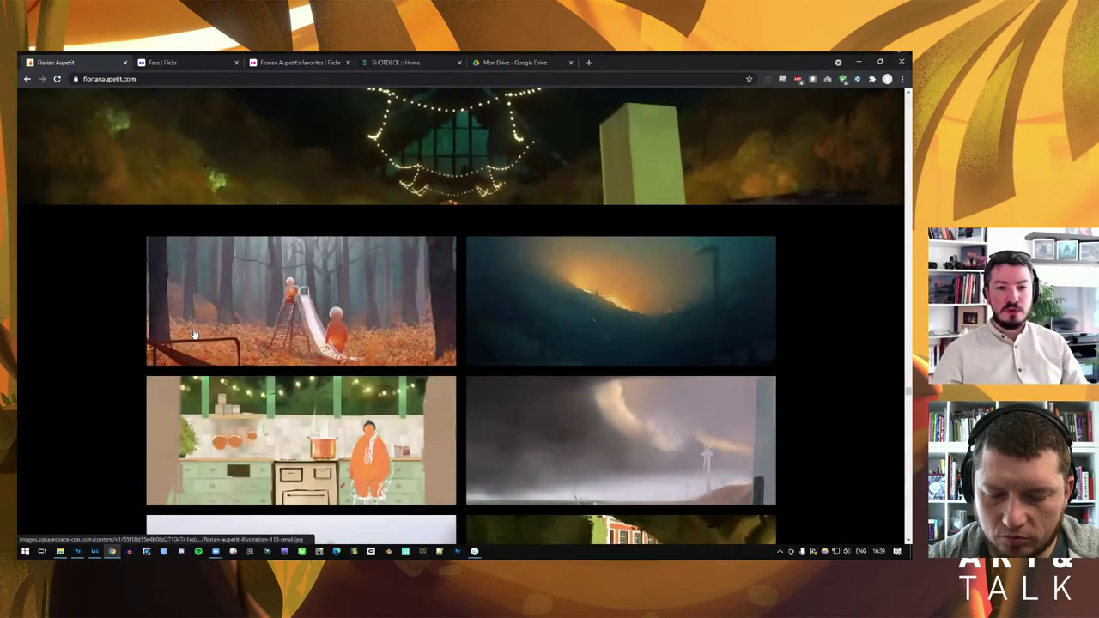
scroll(195, 340, down, 3)
scroll(195, 335, down, 4)
scroll(195, 333, down, 3)
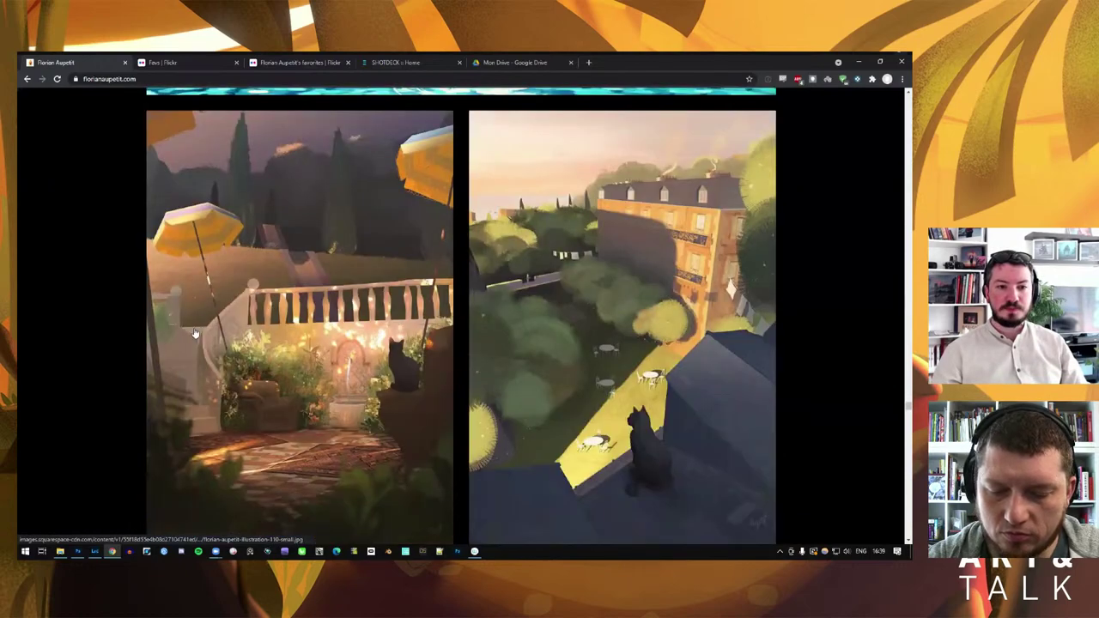
scroll(194, 333, down, 1)
scroll(195, 332, down, 1)
scroll(195, 332, down, 2)
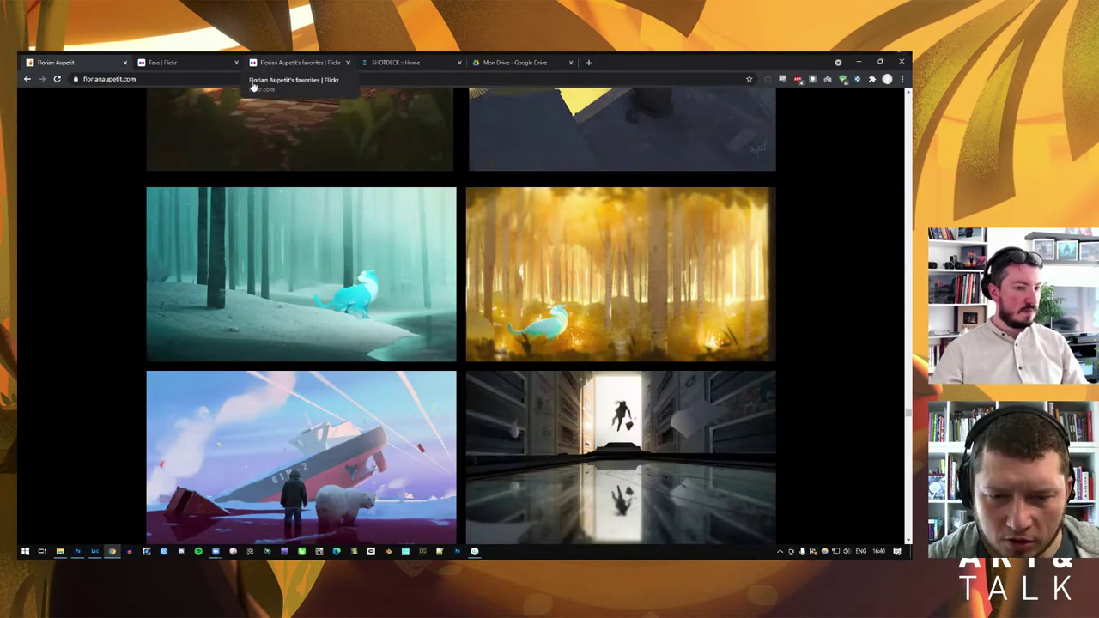
scroll(125, 318, down, 1)
scroll(125, 318, down, 2)
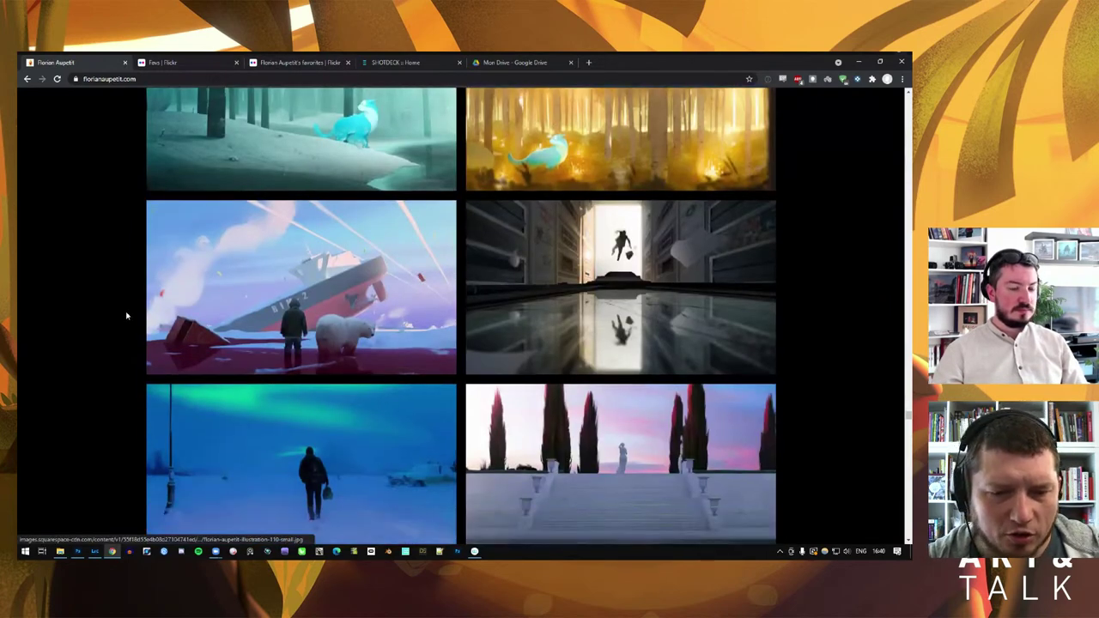
scroll(126, 313, down, 1)
scroll(128, 309, down, 1)
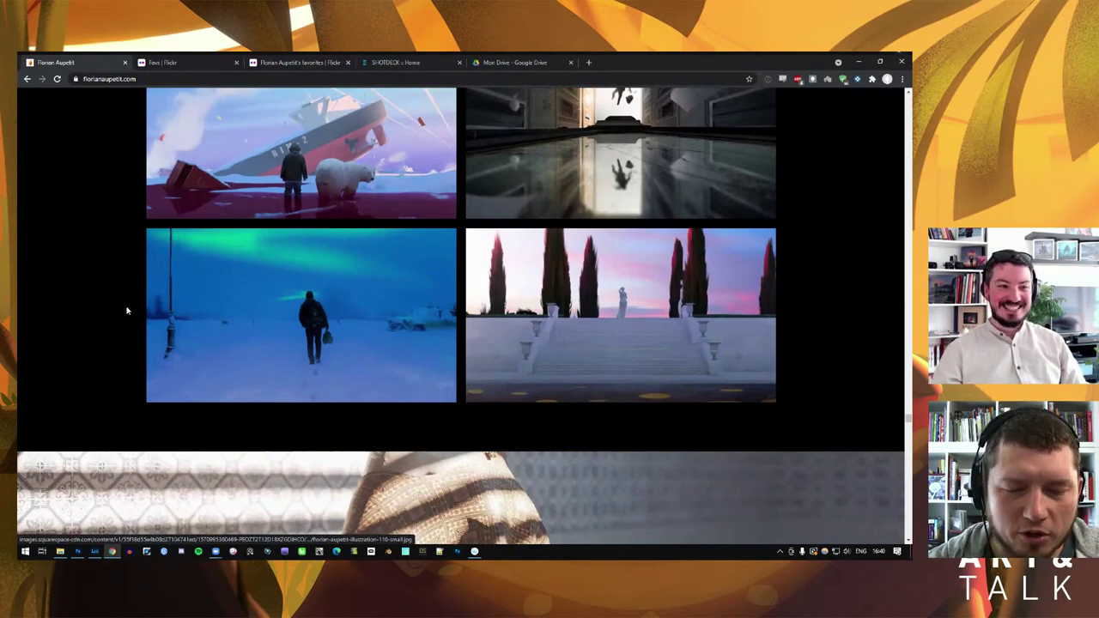
scroll(126, 311, down, 1)
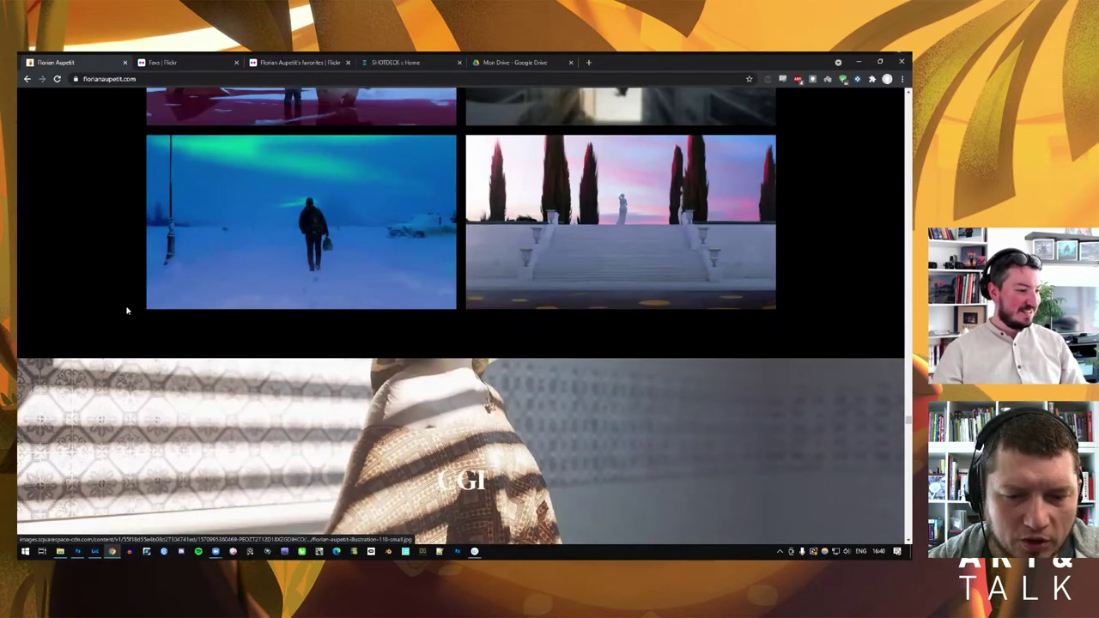
scroll(126, 311, down, 1)
scroll(126, 311, up, 3)
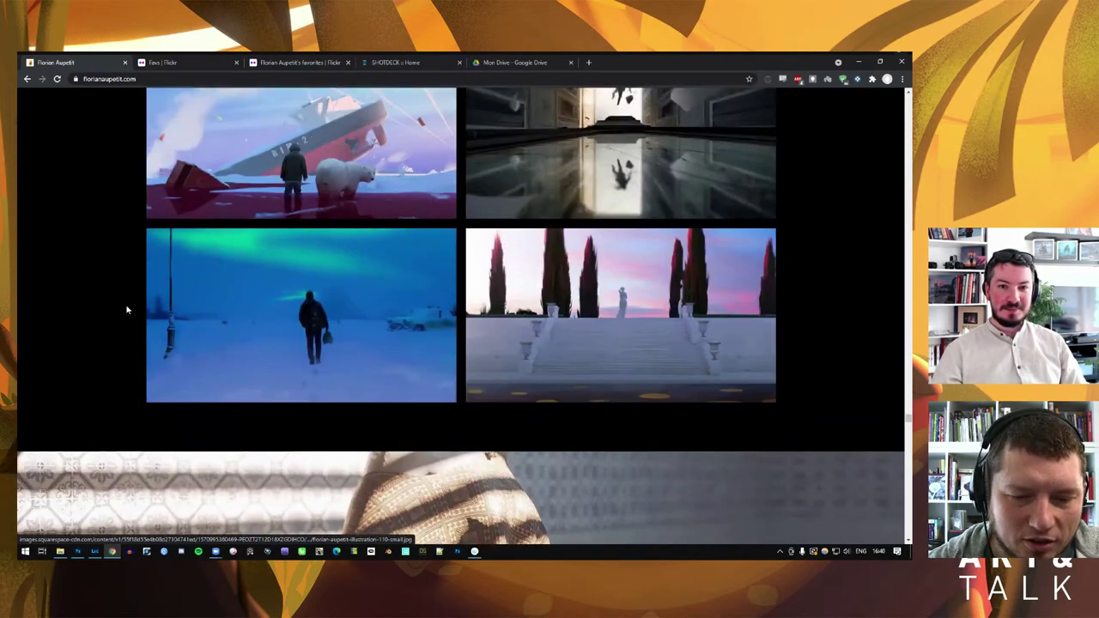
scroll(126, 310, up, 1)
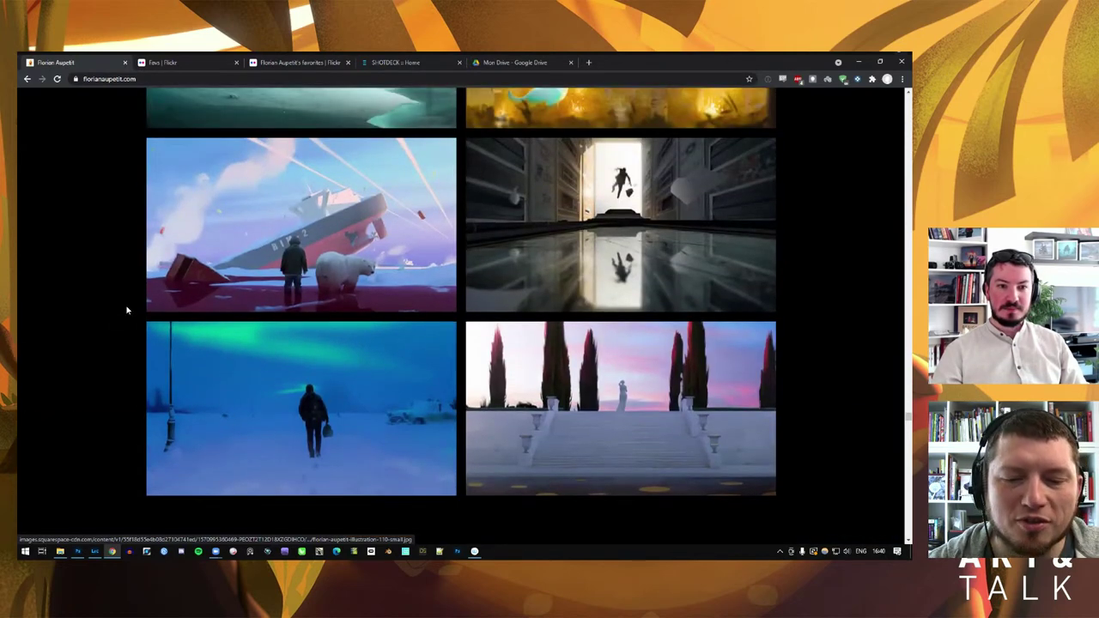
scroll(126, 311, up, 1)
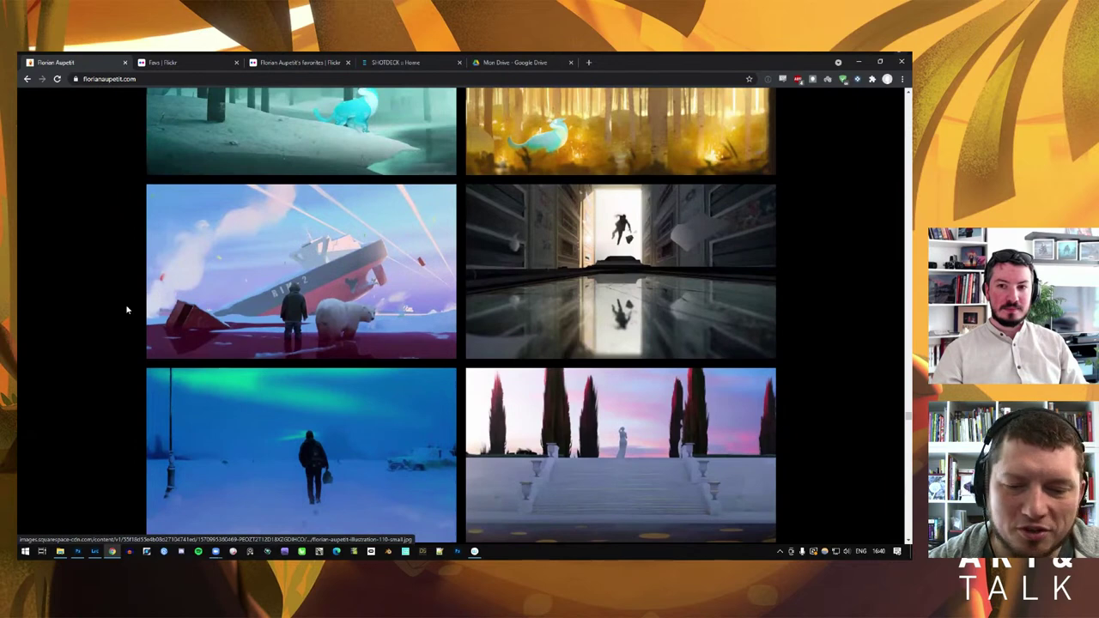
scroll(125, 304, up, 1)
scroll(125, 303, up, 1)
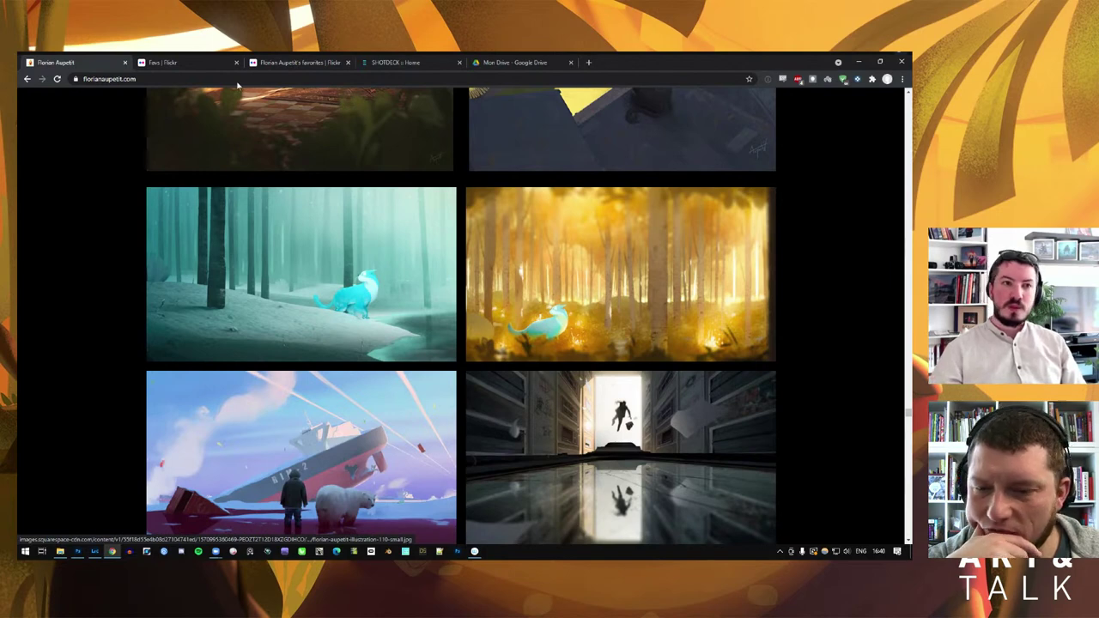
Switch to the Flickr Favs album and open the park path photo of walking silhouettes
click(297, 63)
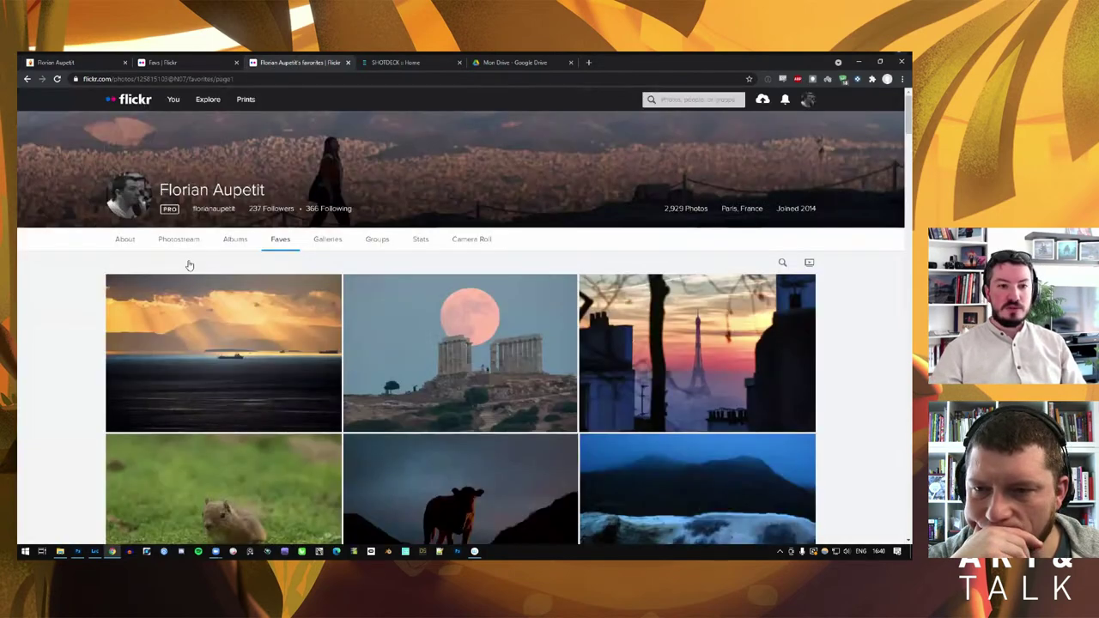
click(182, 63)
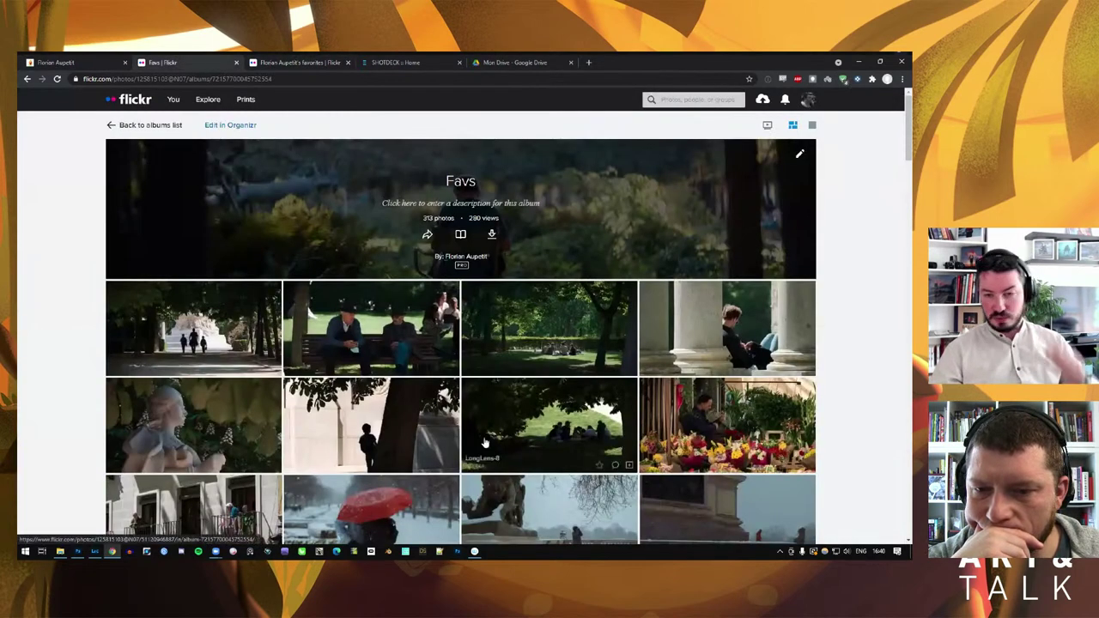
scroll(240, 297, down, 1)
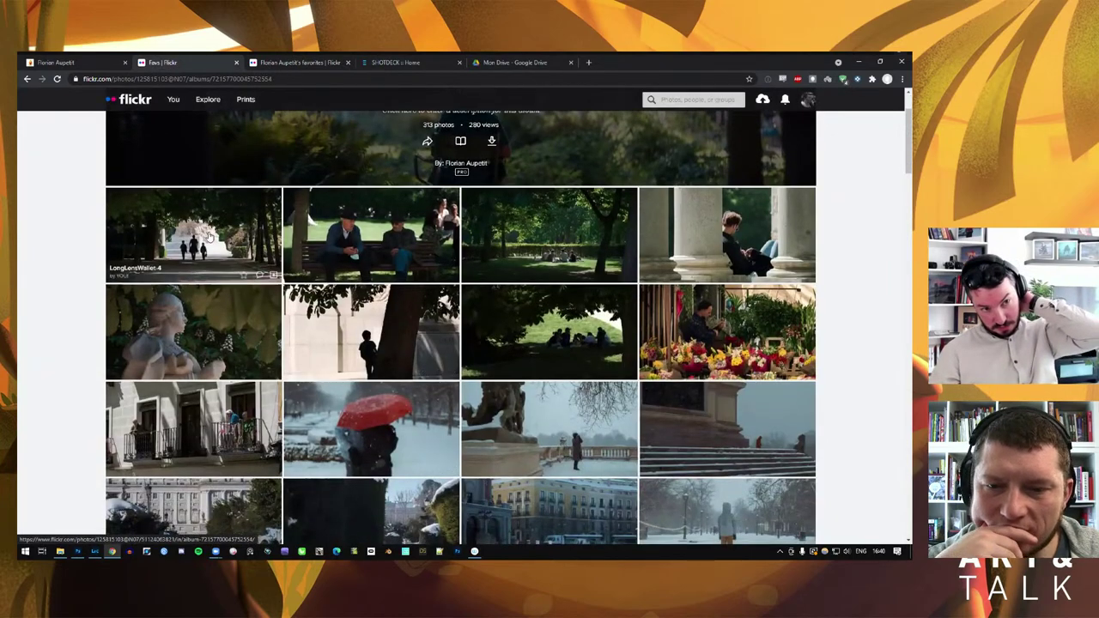
click(237, 271)
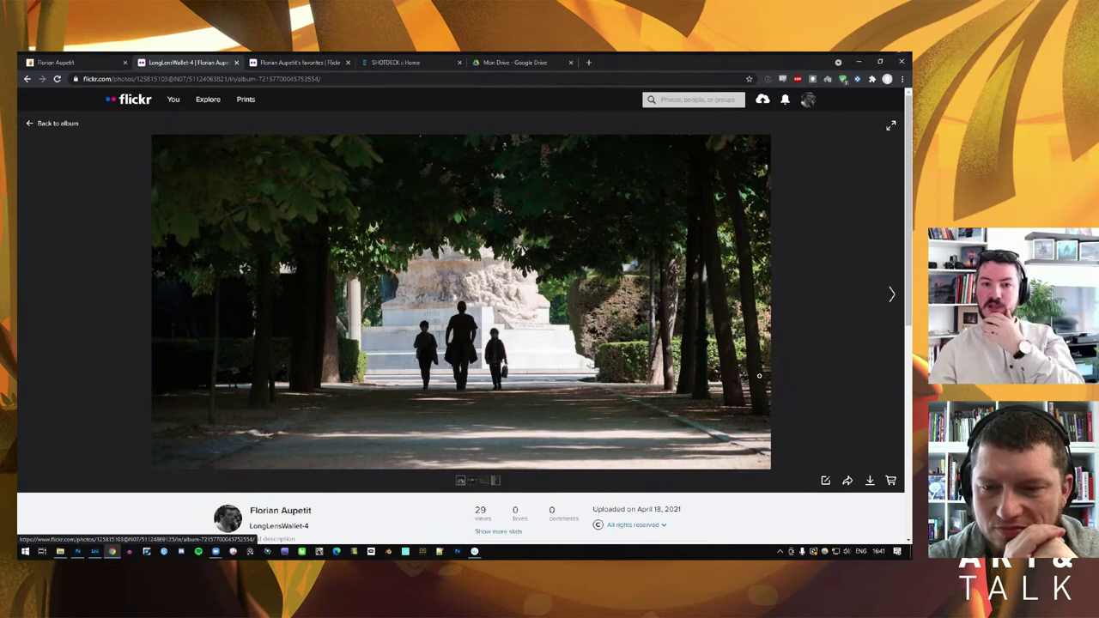
Advance through the bench, picnic, columns, statue, boy and flower stall photos to LongLens-2
click(891, 294)
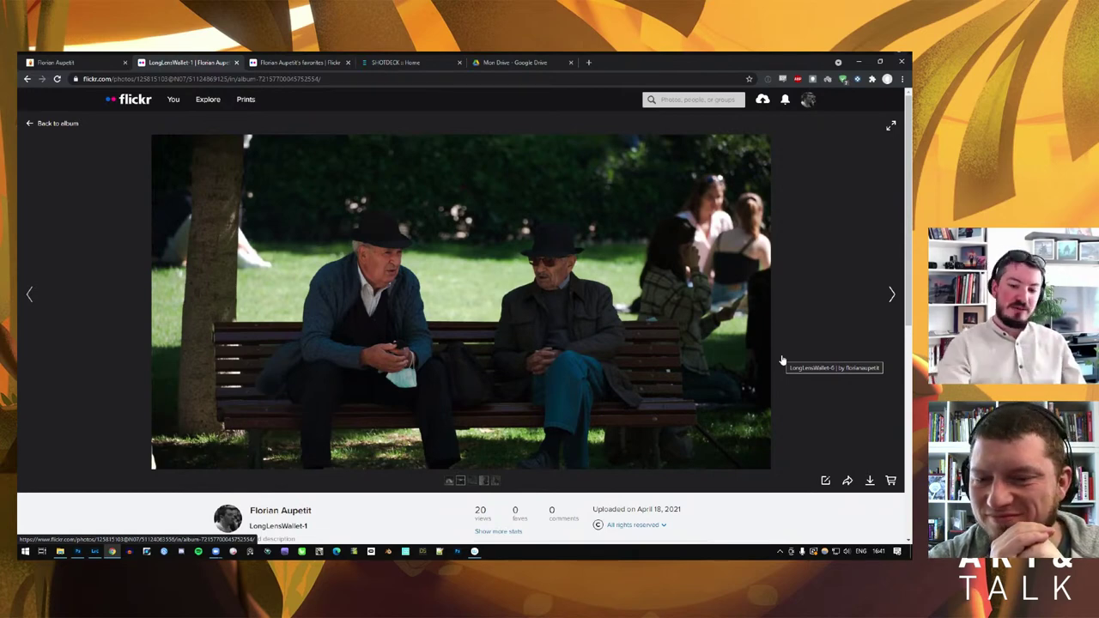
key(Right)
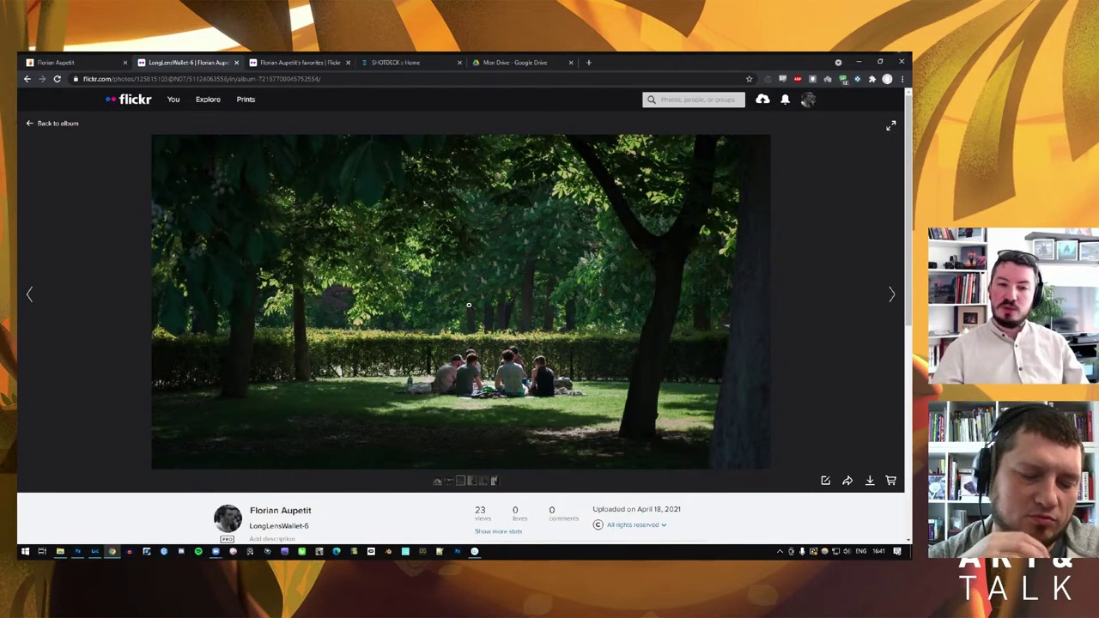
click(893, 295)
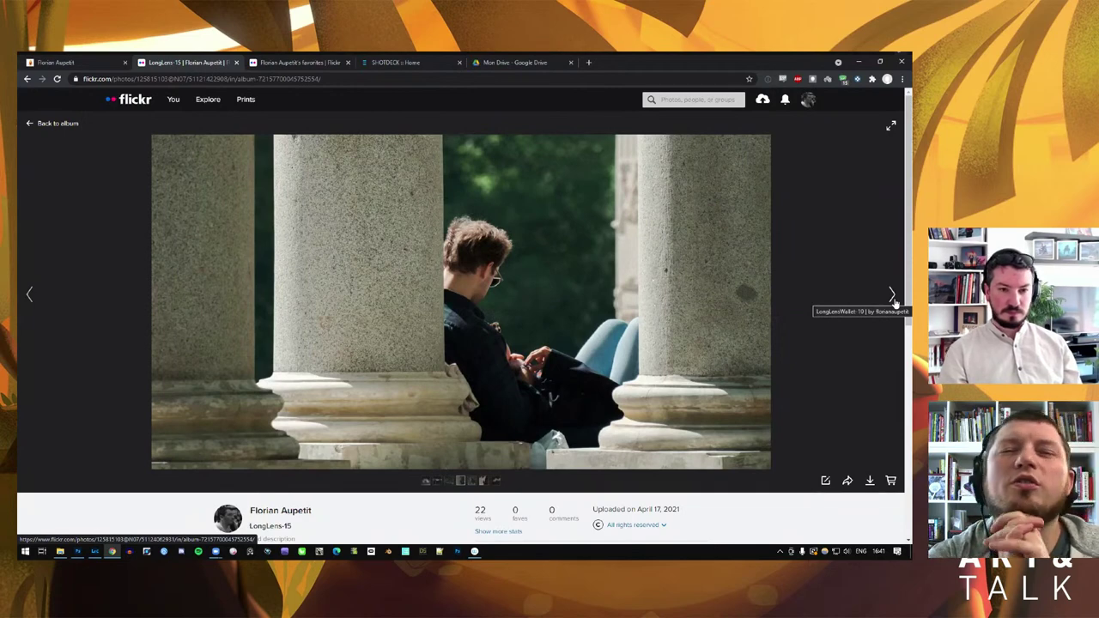
click(892, 295)
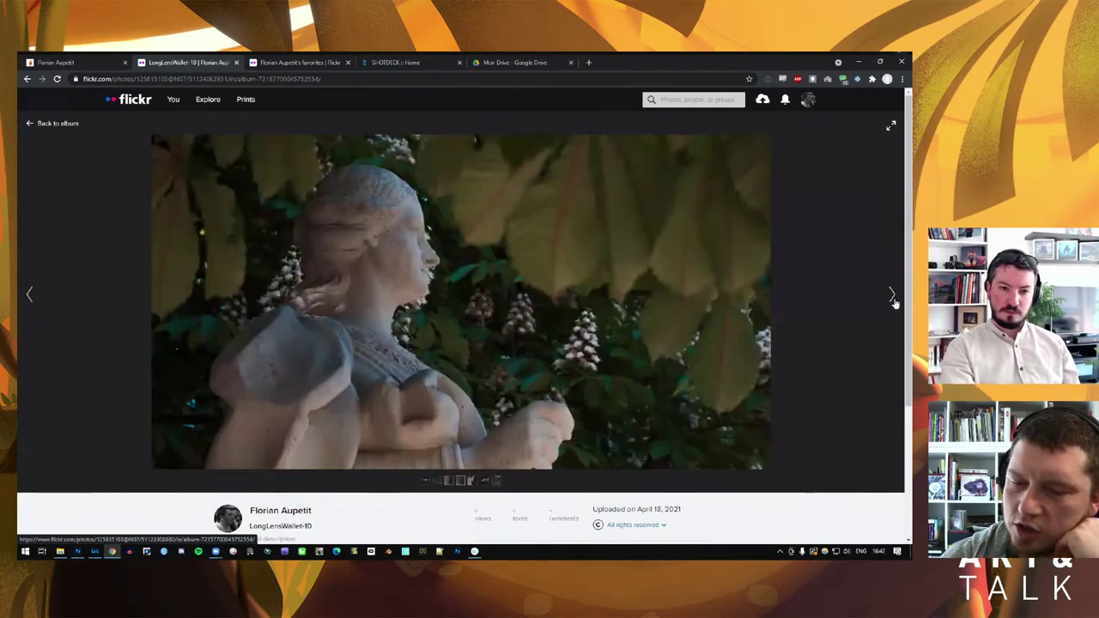
click(893, 295)
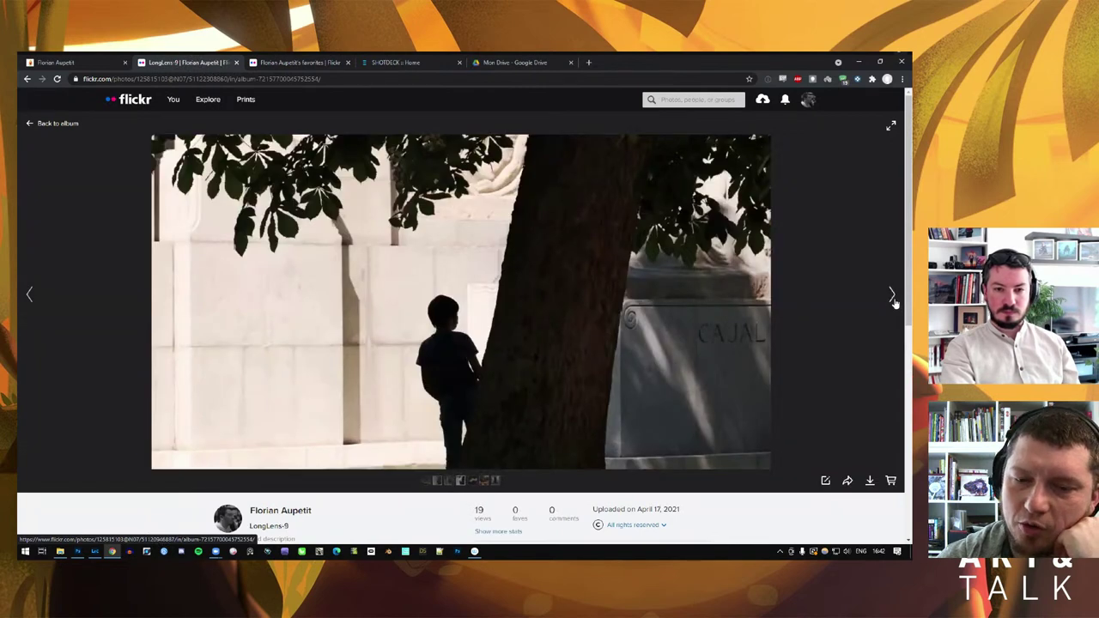
click(893, 295)
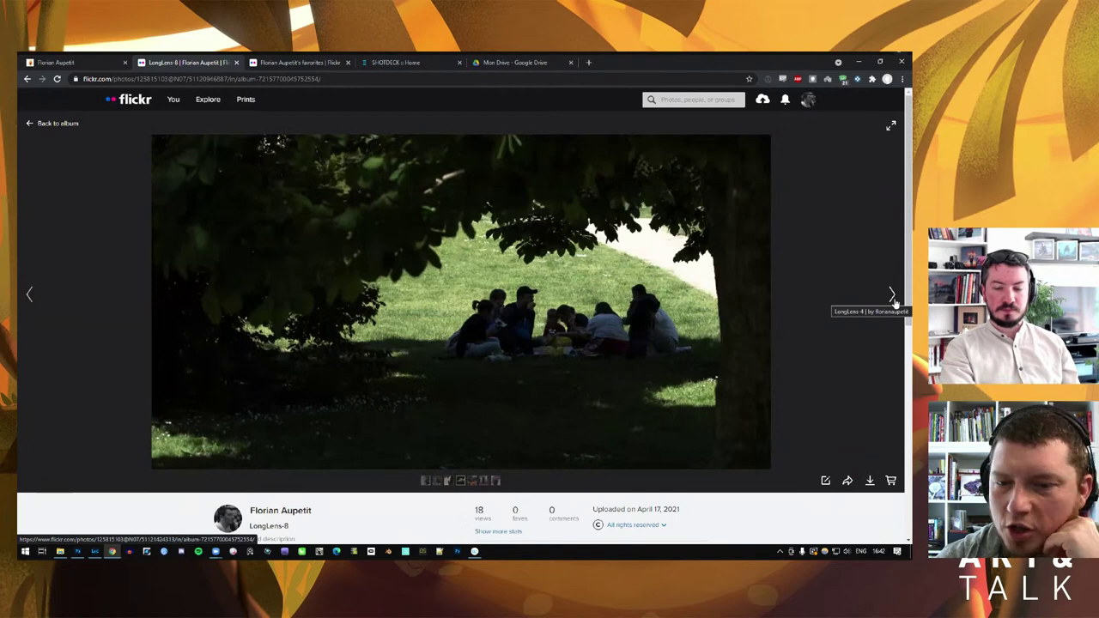
click(893, 295)
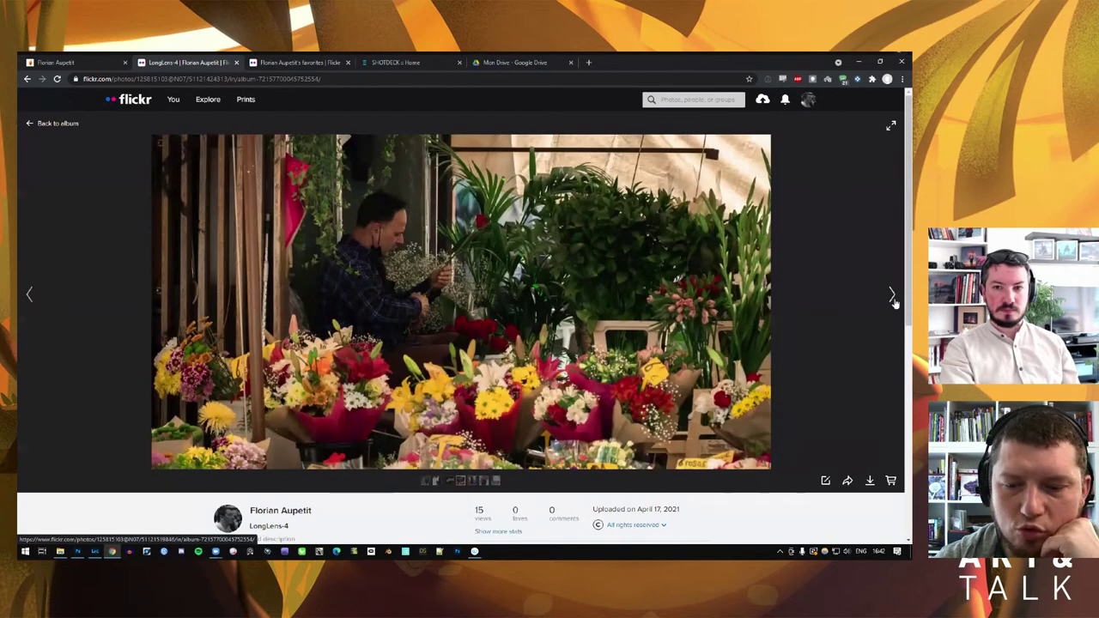
click(893, 296)
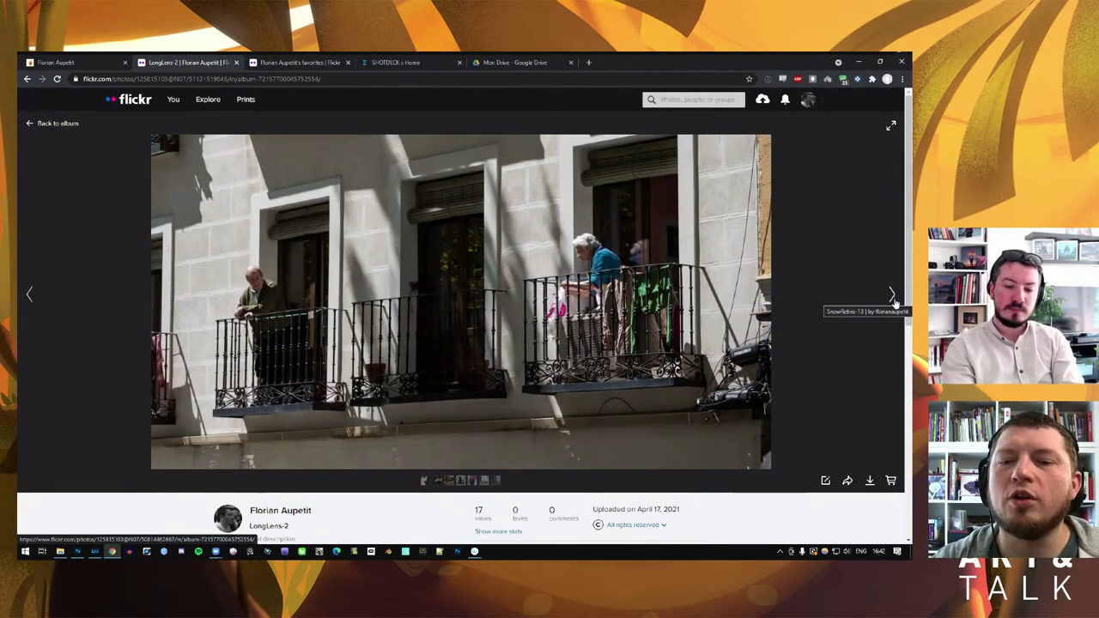
Page through the snowy album past the SnowRetiro, MorningSnow and SnowCrew shots to SnowCrew-7
click(893, 297)
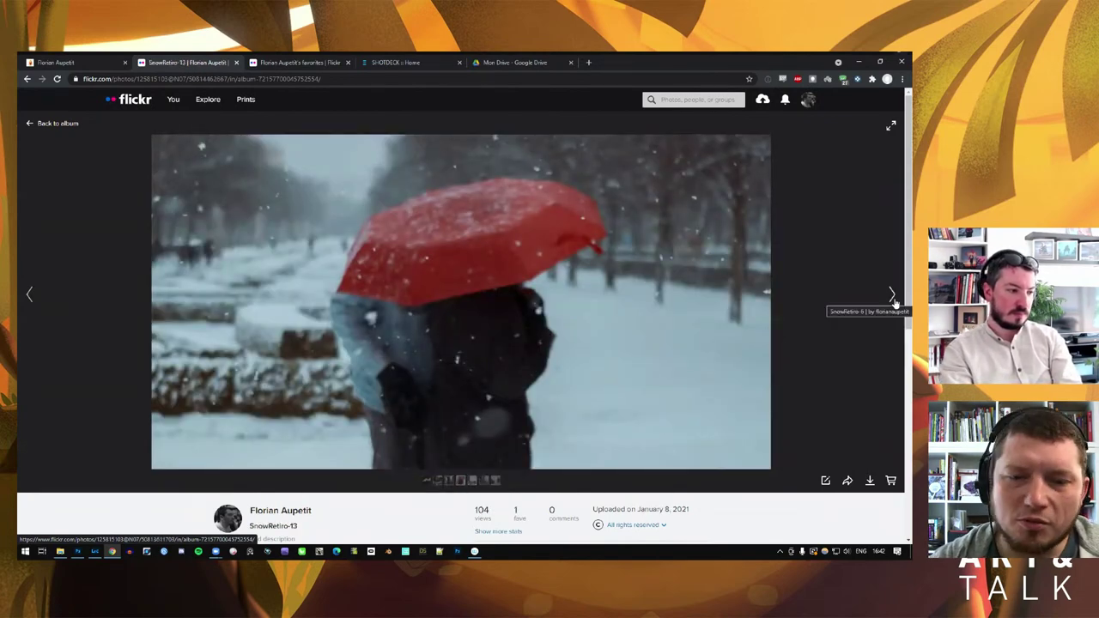
click(893, 296)
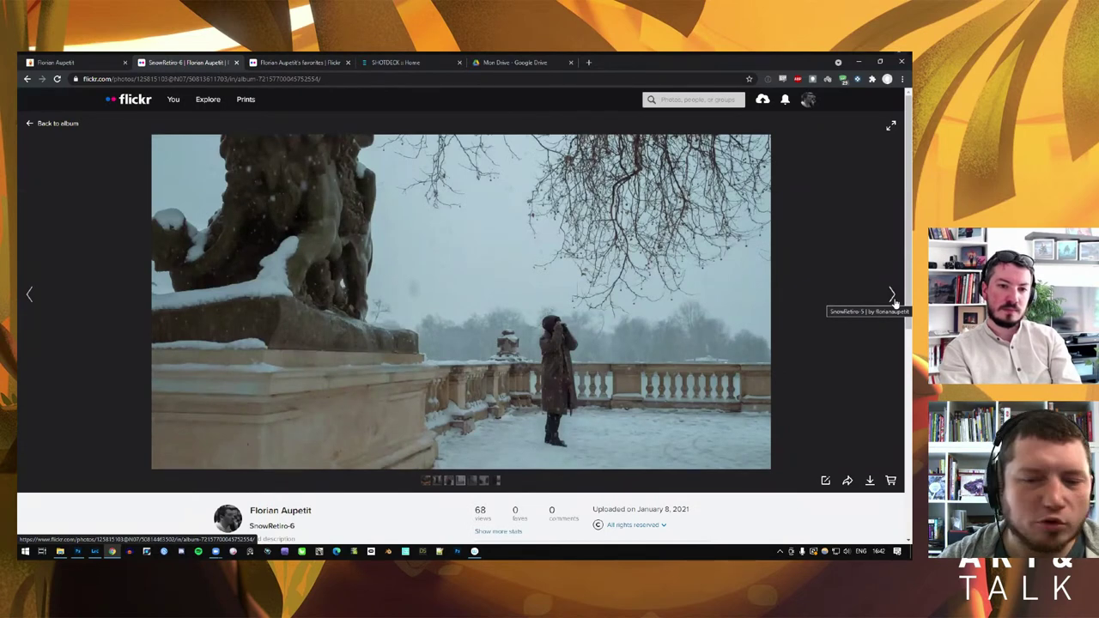
click(893, 296)
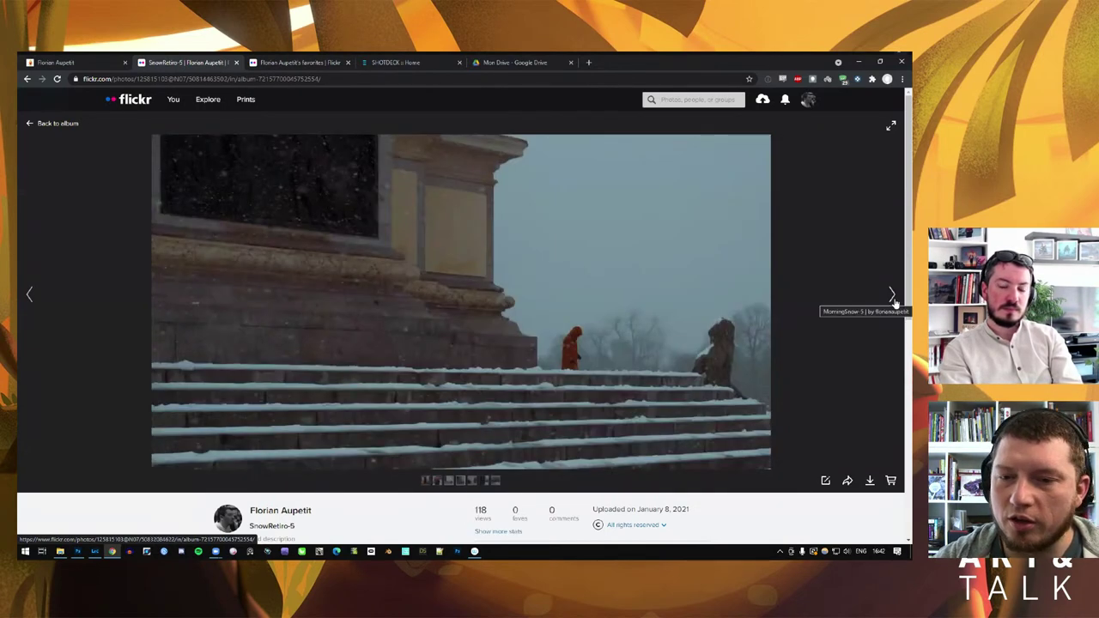
click(893, 296)
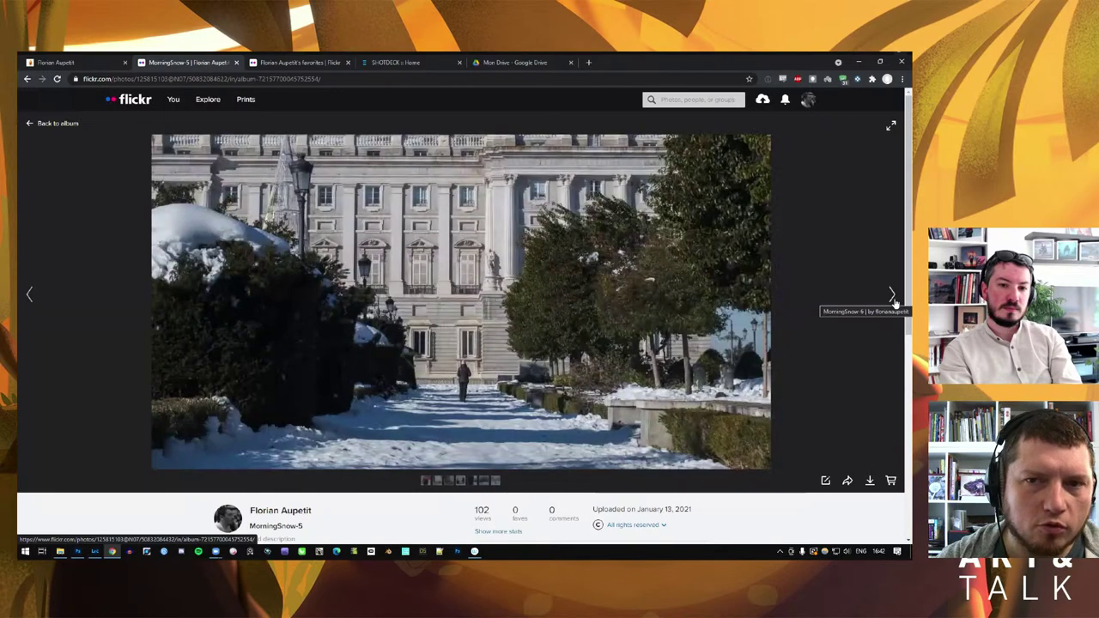
click(892, 296)
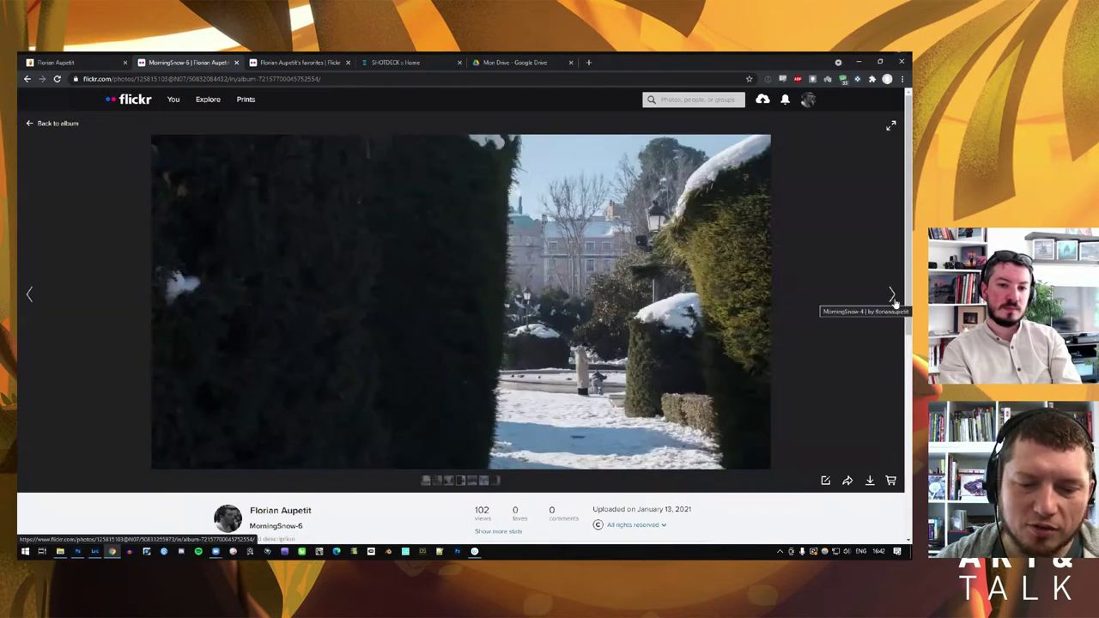
click(892, 296)
click(892, 296)
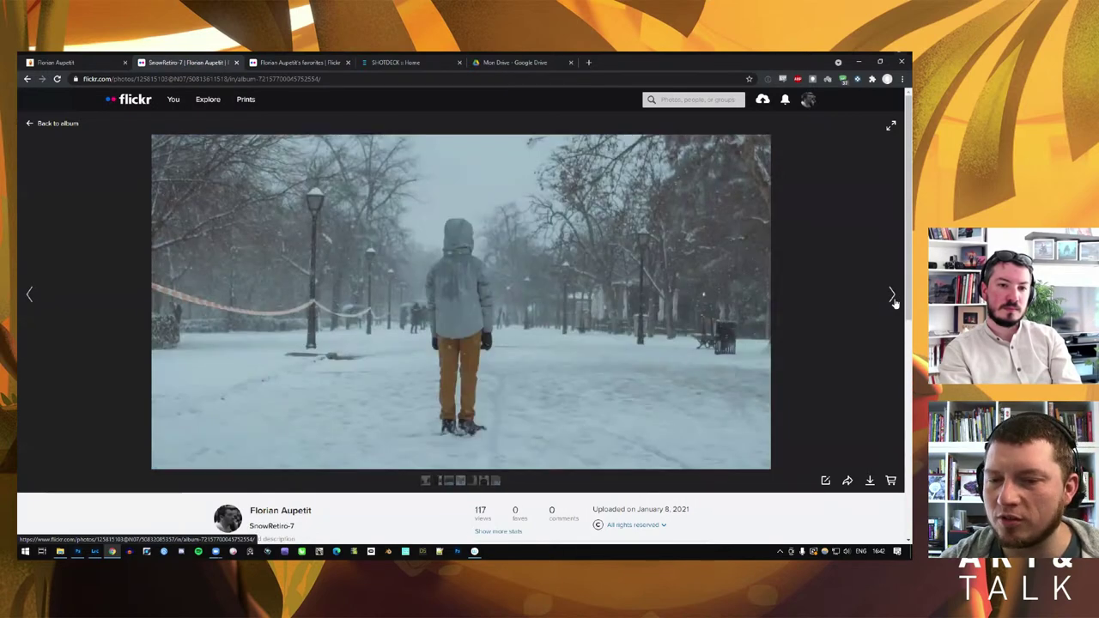
click(893, 296)
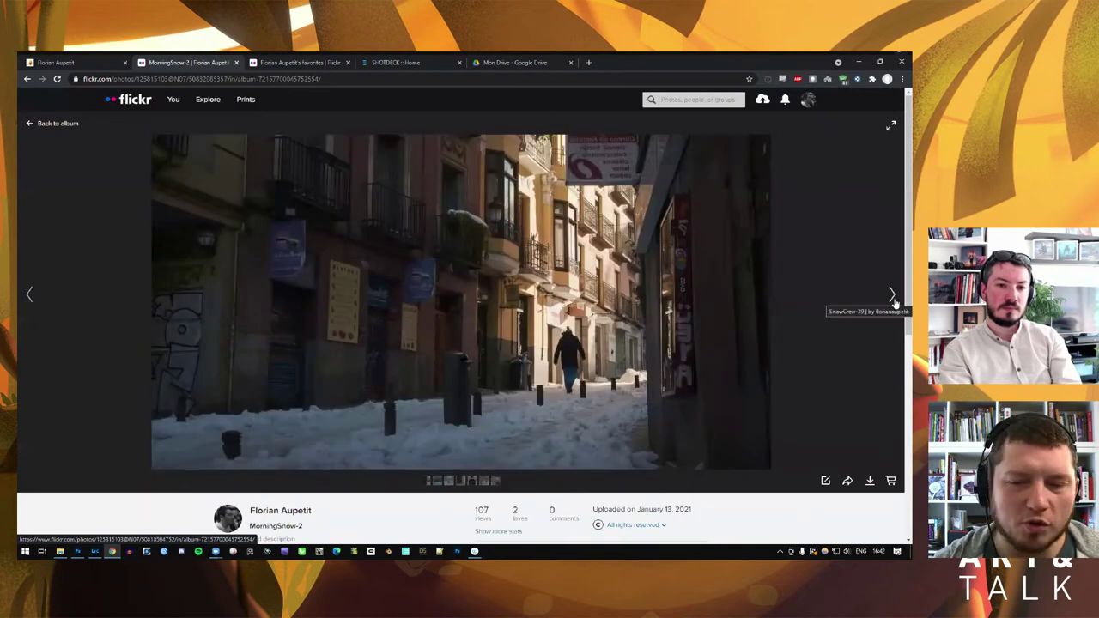
click(893, 296)
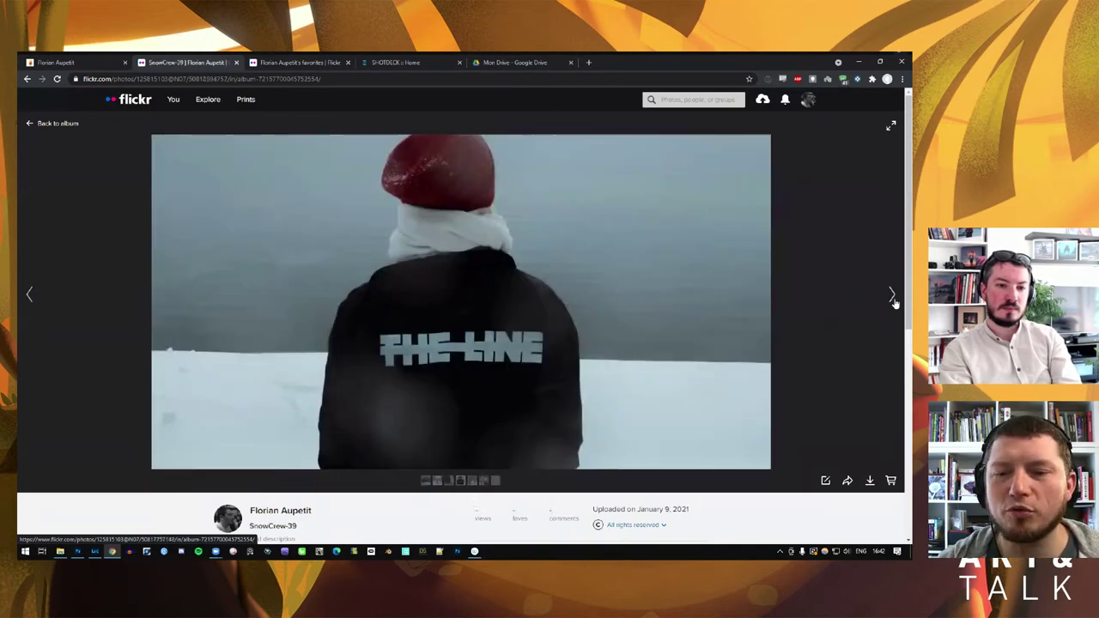
click(893, 296)
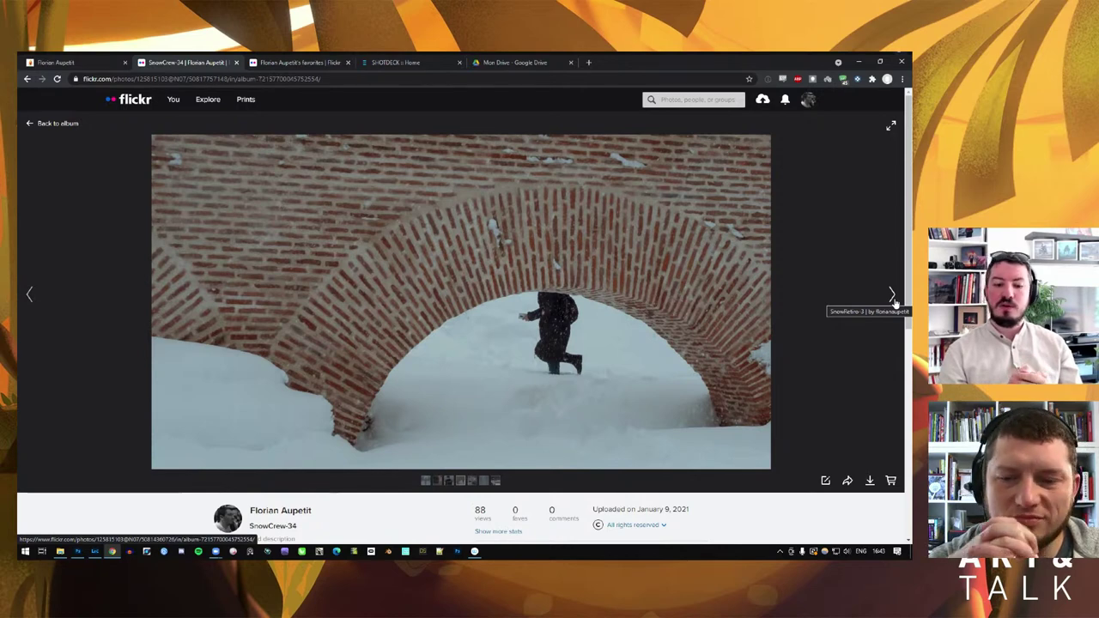
click(892, 294)
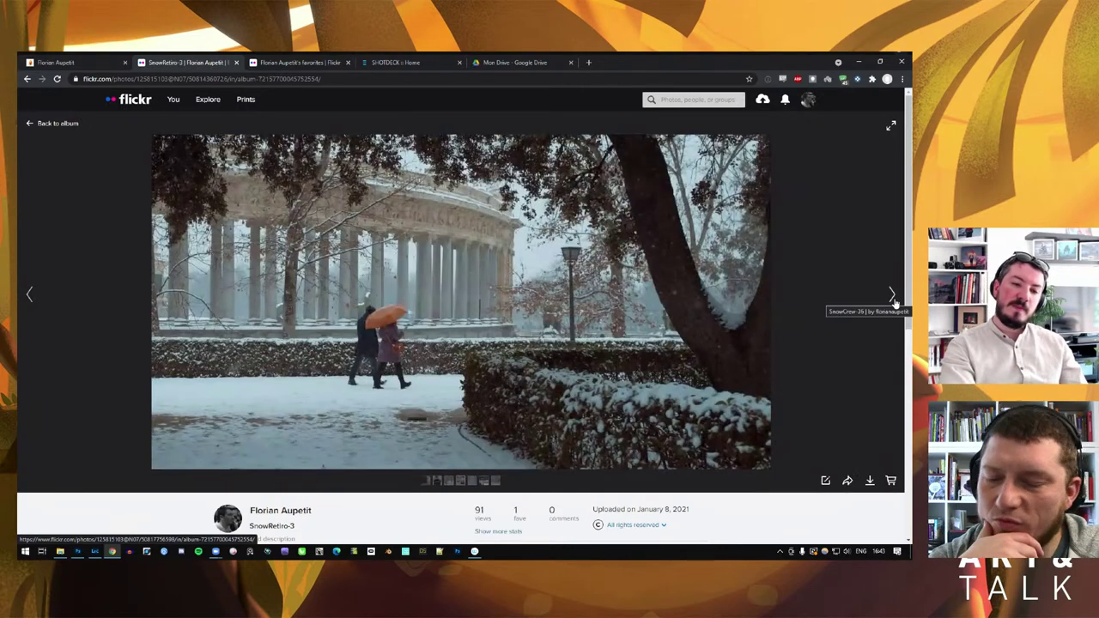
click(892, 295)
click(893, 296)
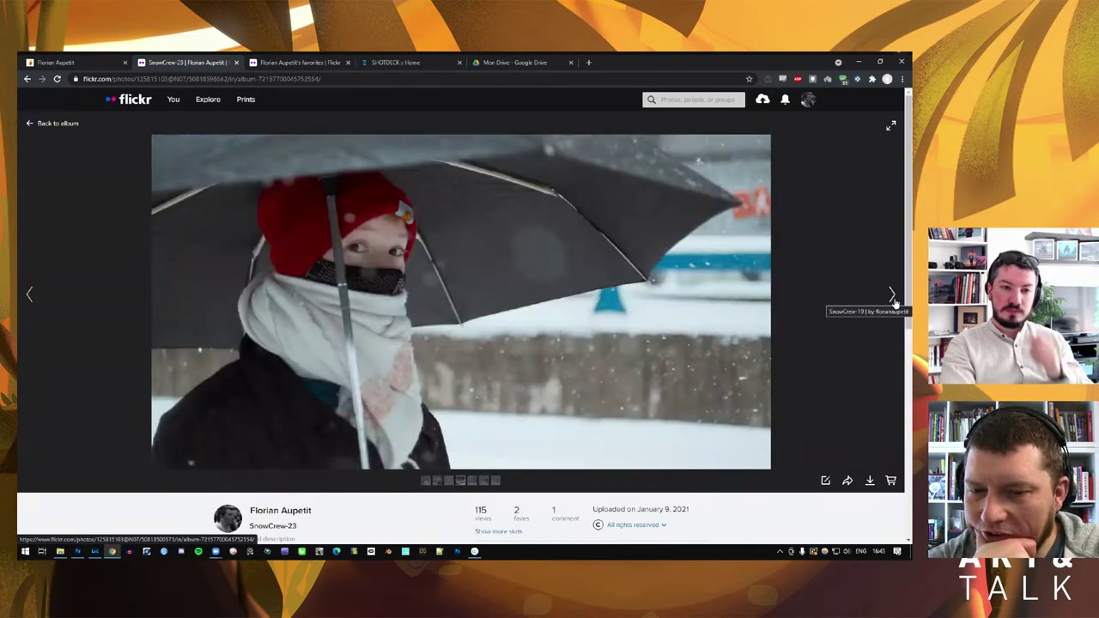
click(893, 296)
click(892, 296)
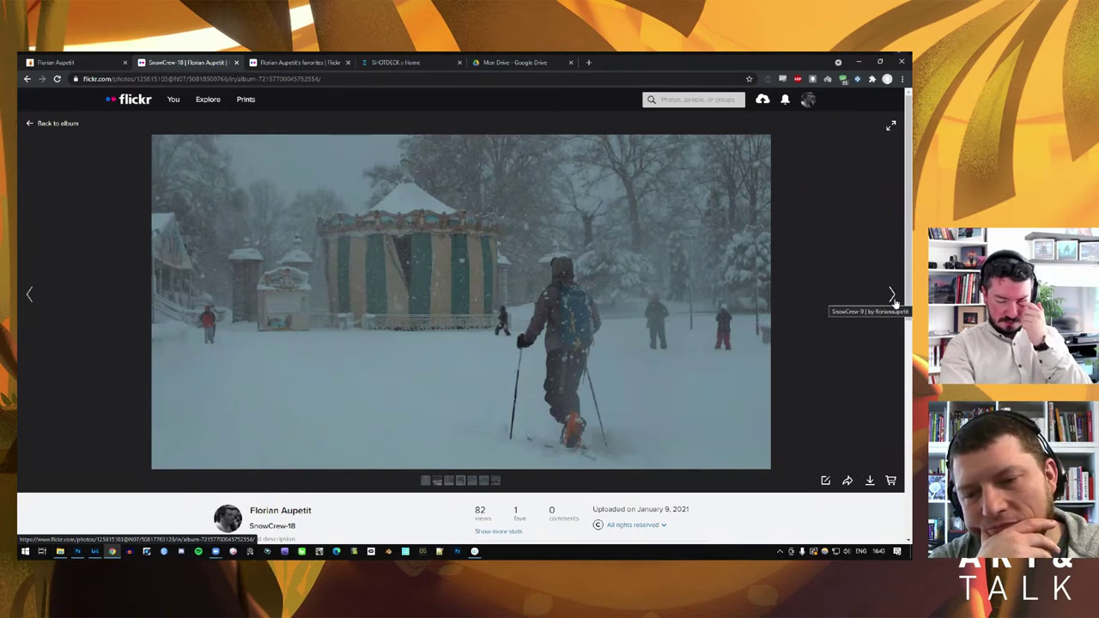
click(893, 297)
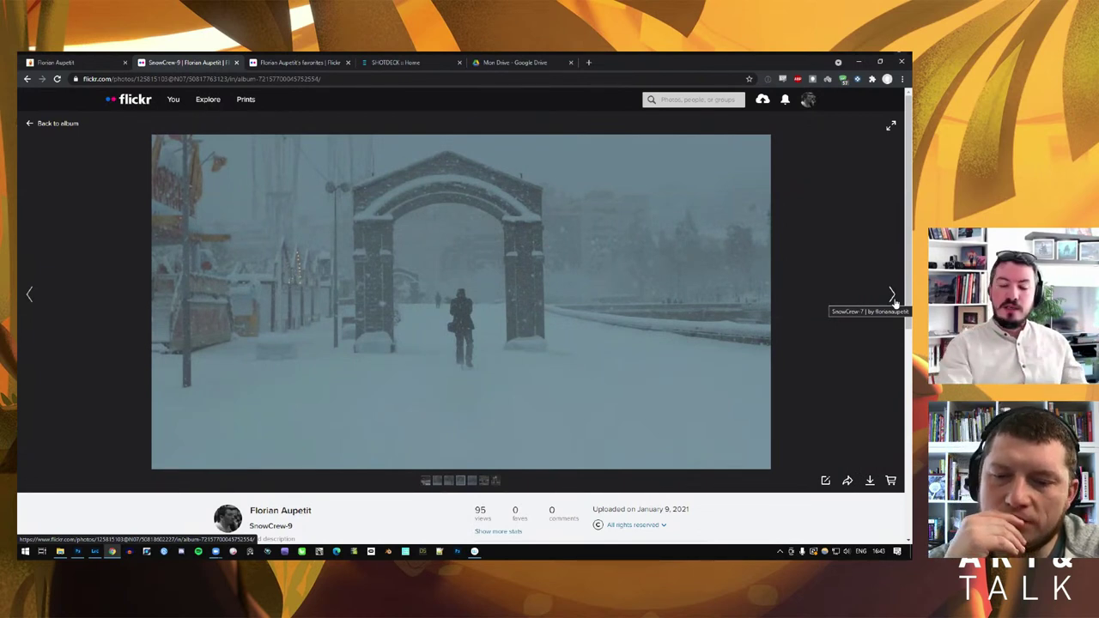
click(893, 296)
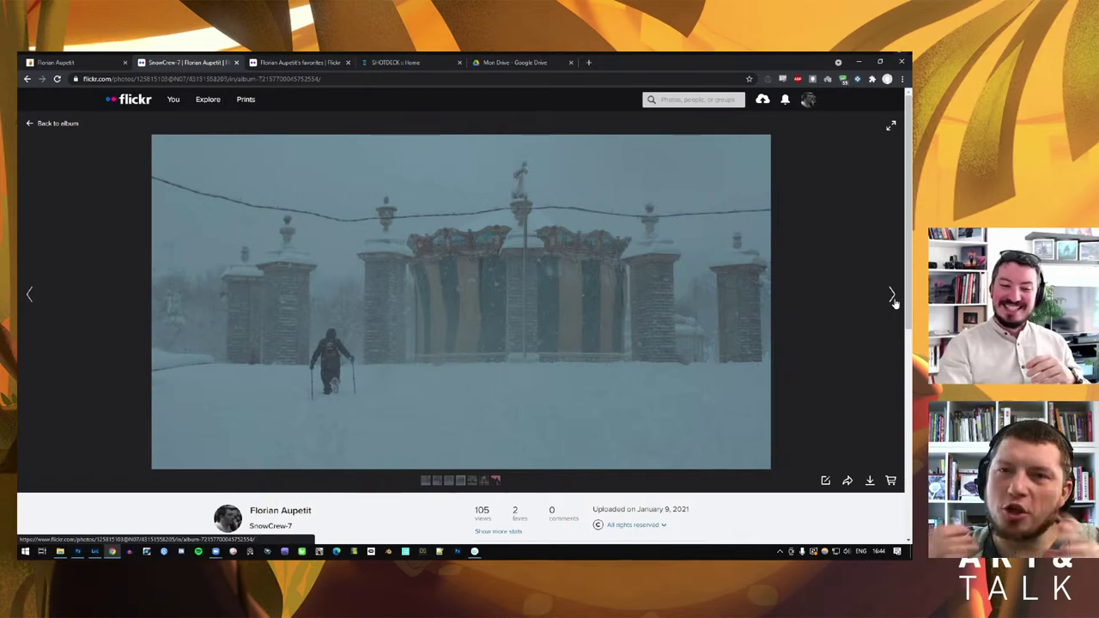
Page on past pleinair-6, glacealamenthe-4 and 14juillet-1 to coupuredecourant-4, then switch to Lightroom Classic
click(892, 296)
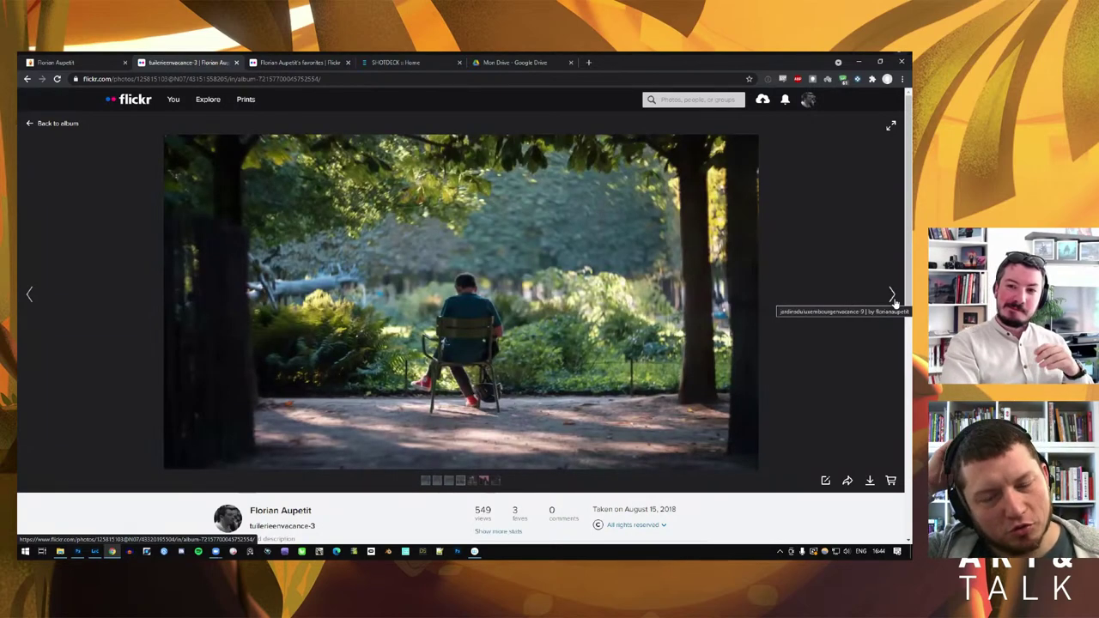
click(893, 296)
click(893, 297)
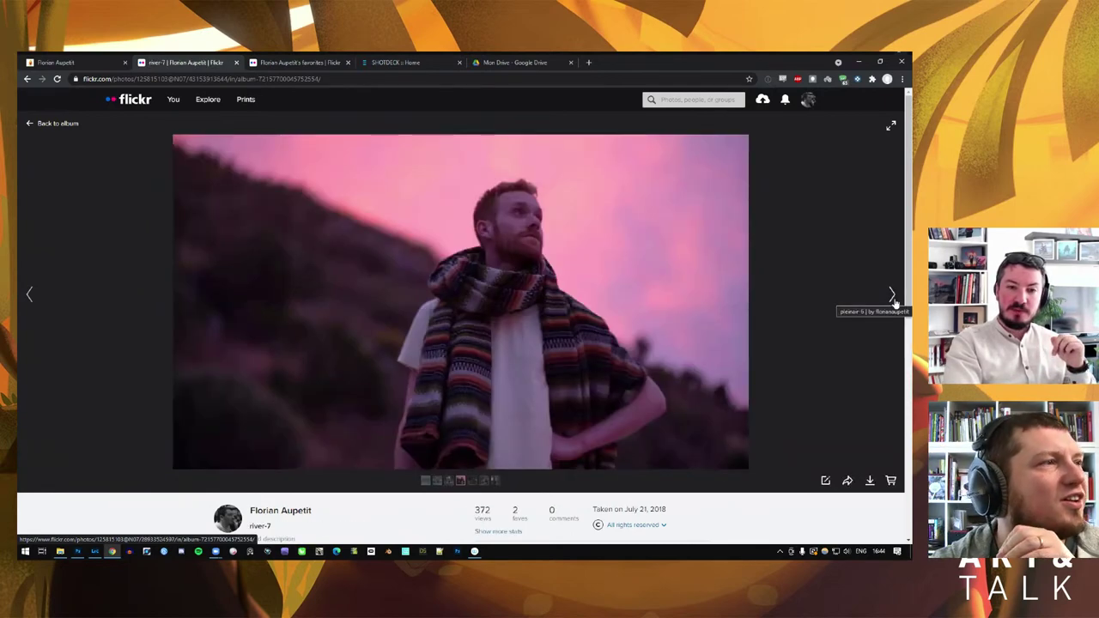
click(893, 296)
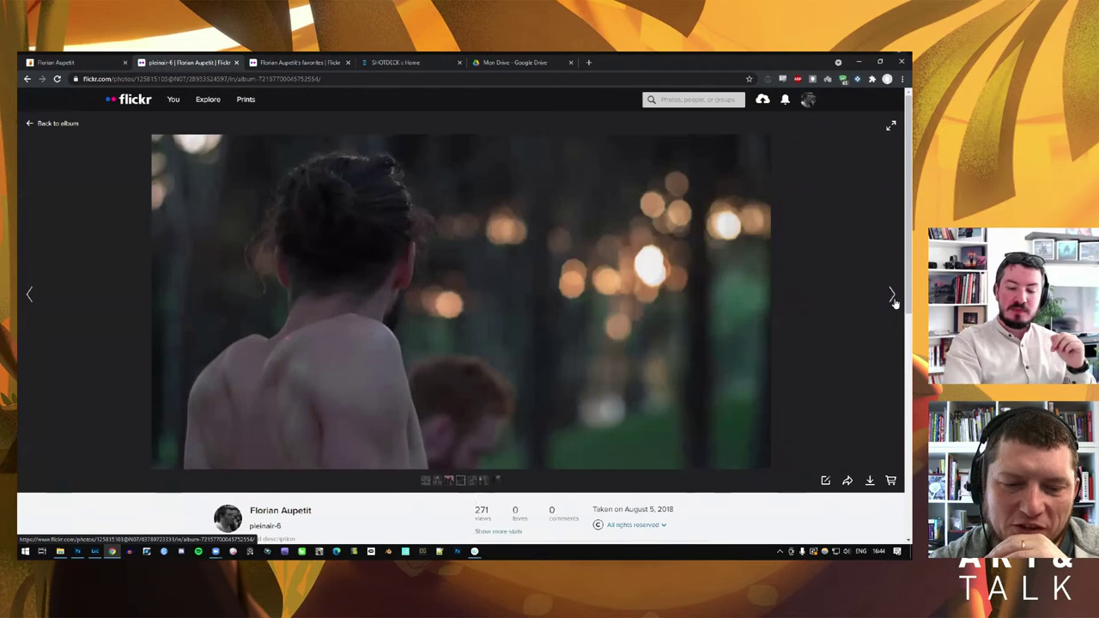
click(893, 296)
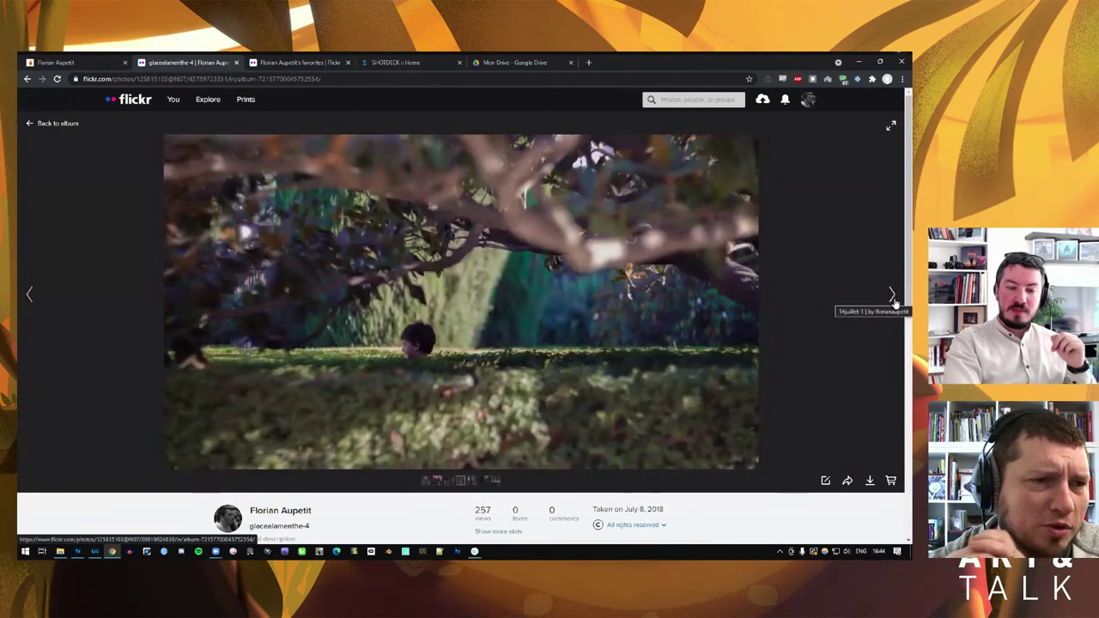
click(893, 296)
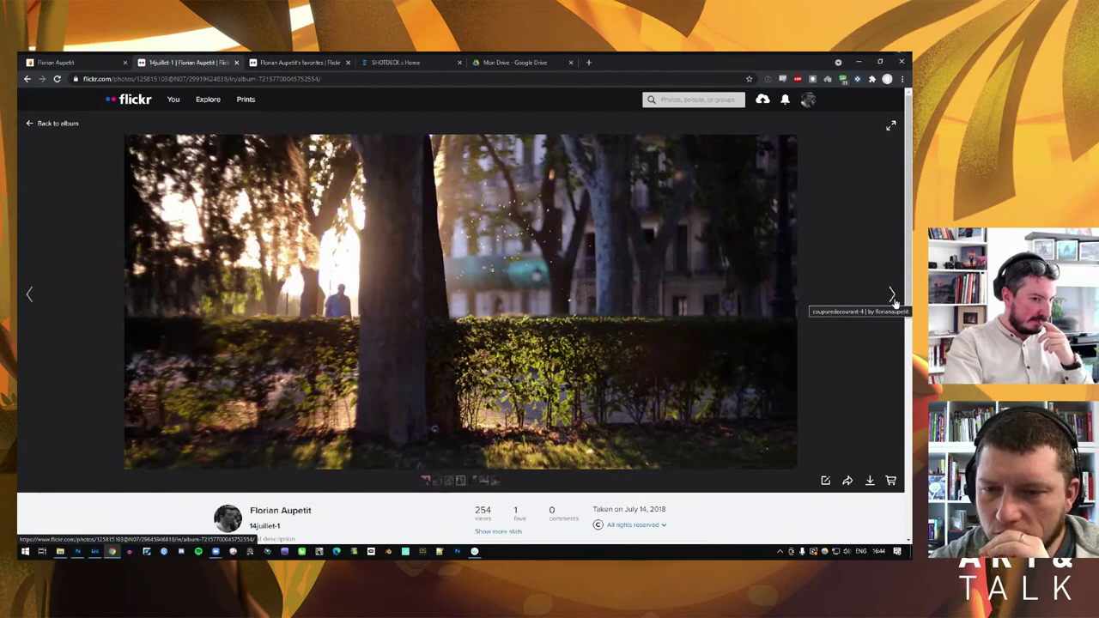
click(893, 296)
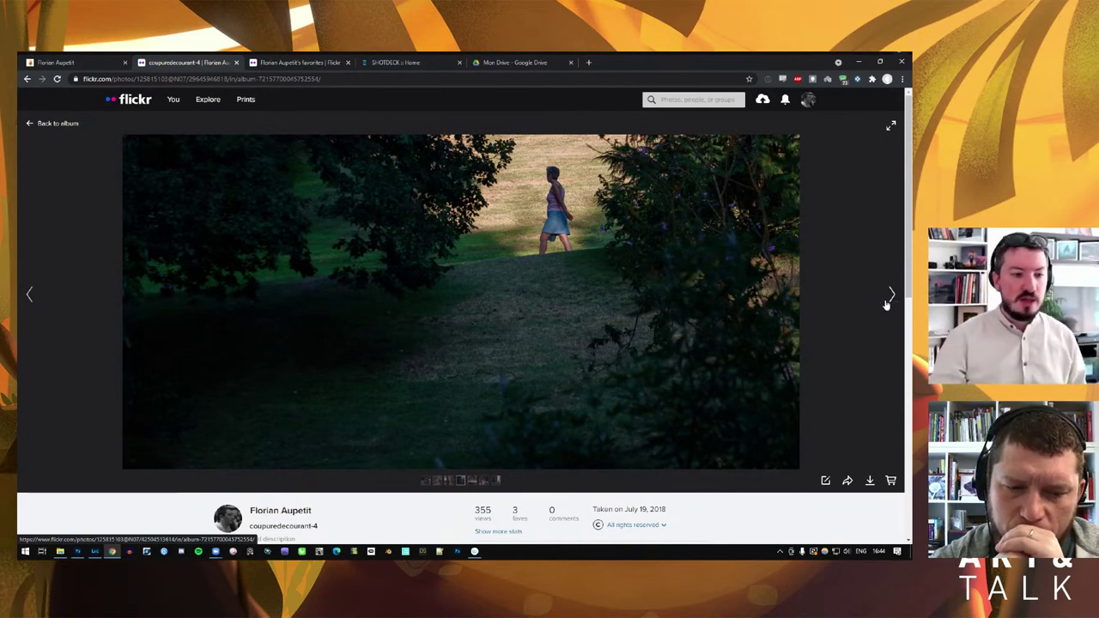
click(100, 554)
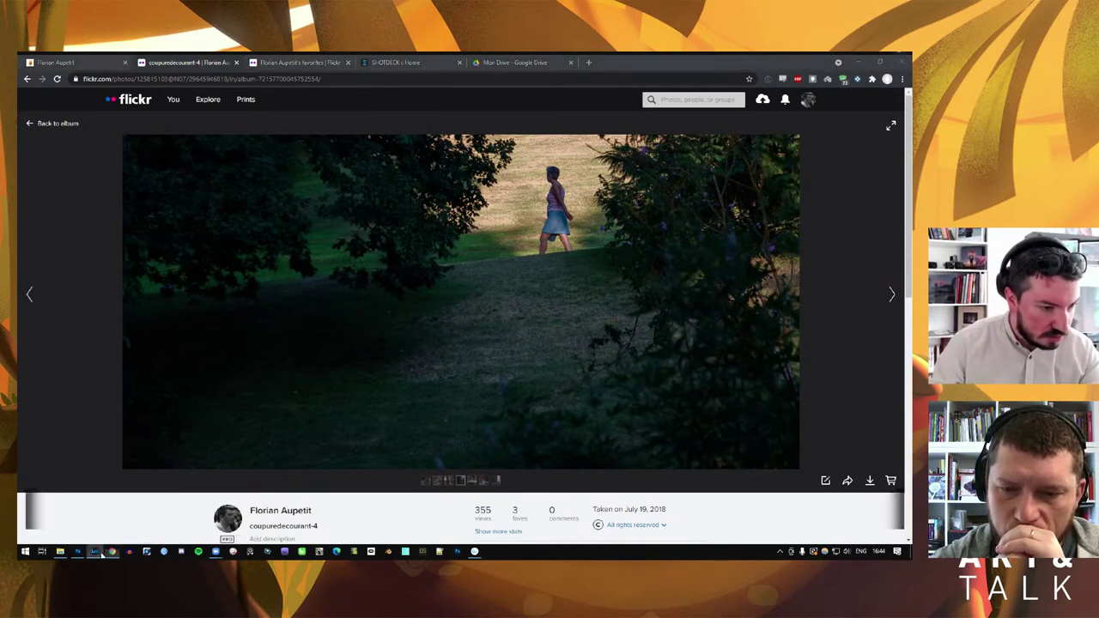
Select the helicopter meadow photo in Develop, resetting its settings and then undoing the reset
scroll(387, 415, up, 5)
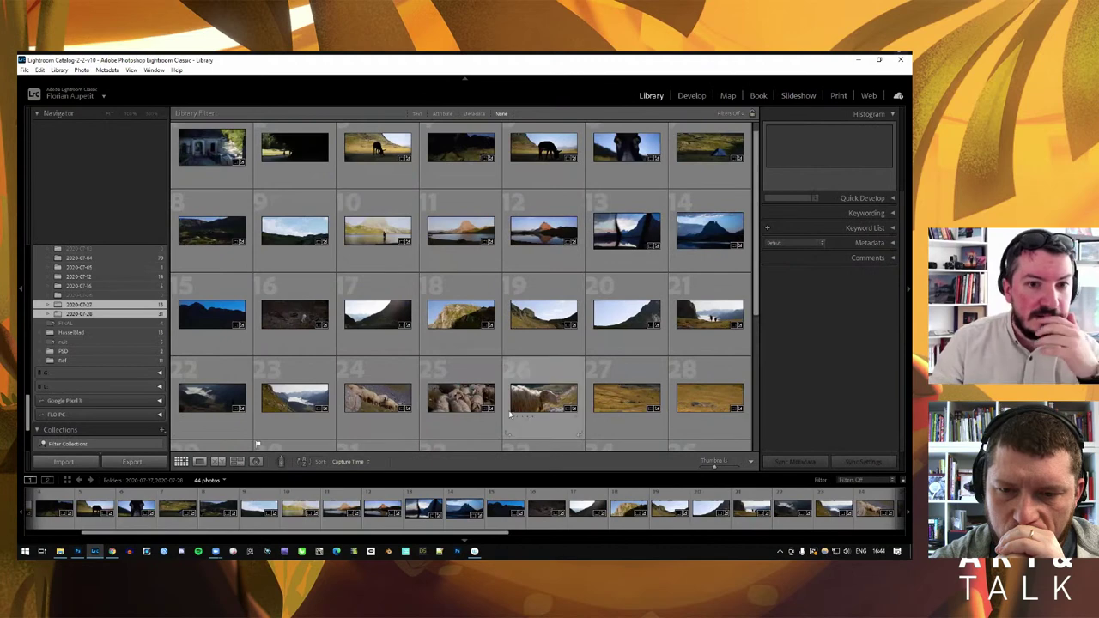
scroll(510, 415, up, 1)
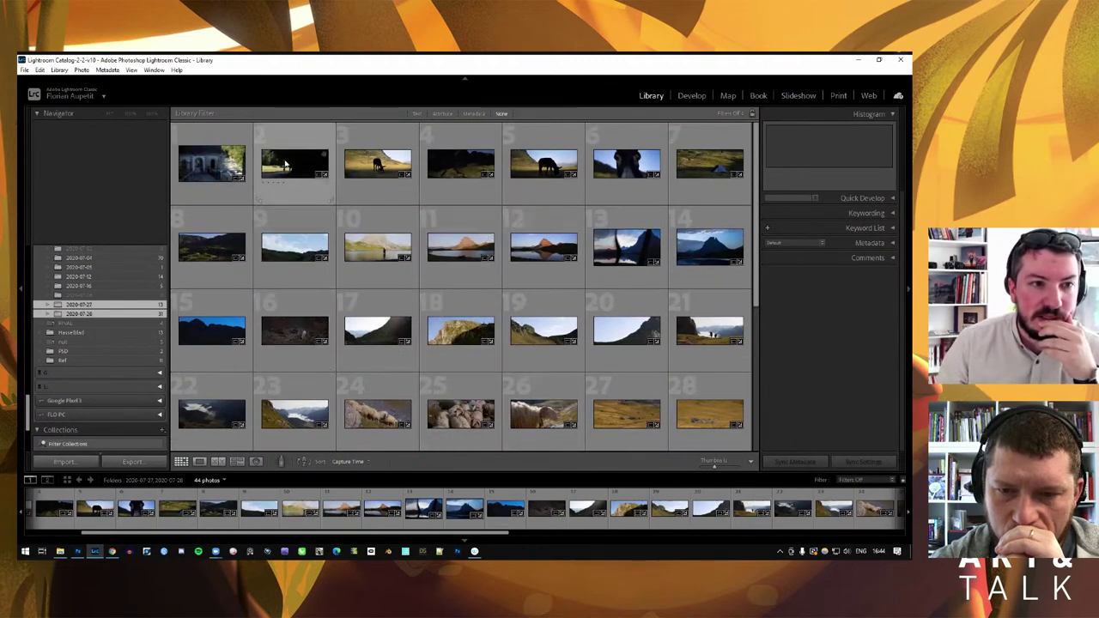
click(287, 163)
click(687, 96)
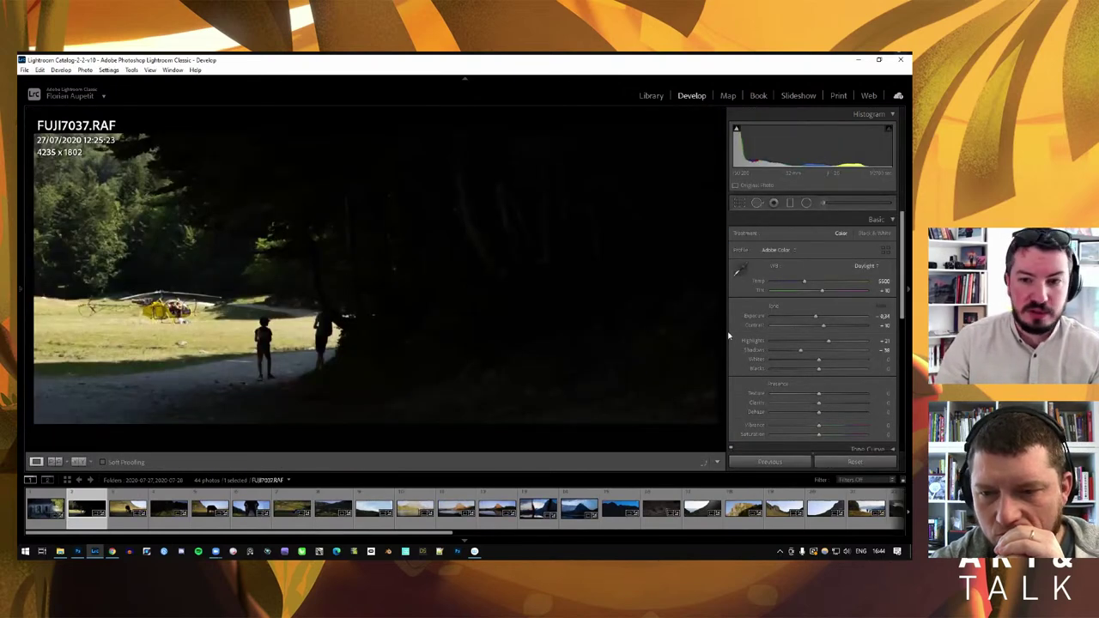
click(862, 464)
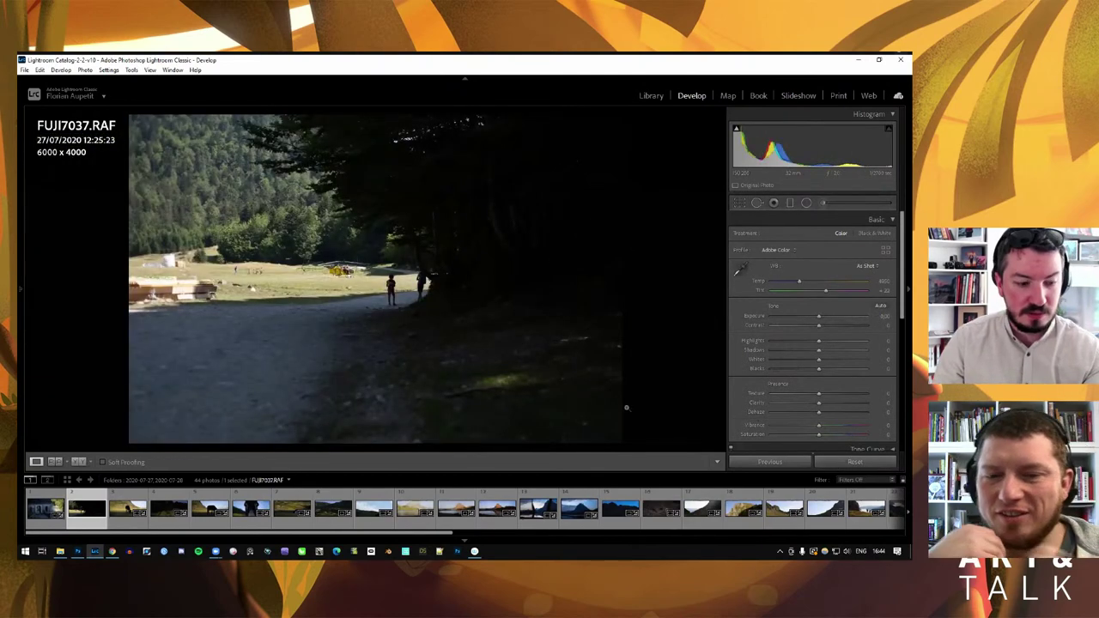
key(ctrl+z)
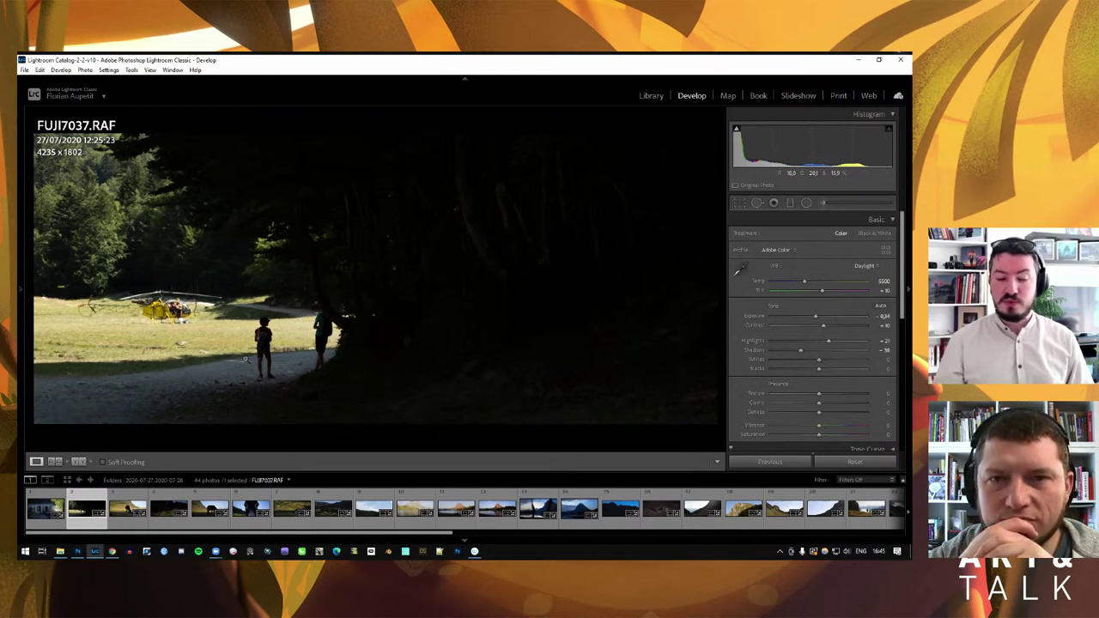
Send FUJI7037.RAF to Photoshop via Edit In and bring Photoshop forward
right_click(251, 331)
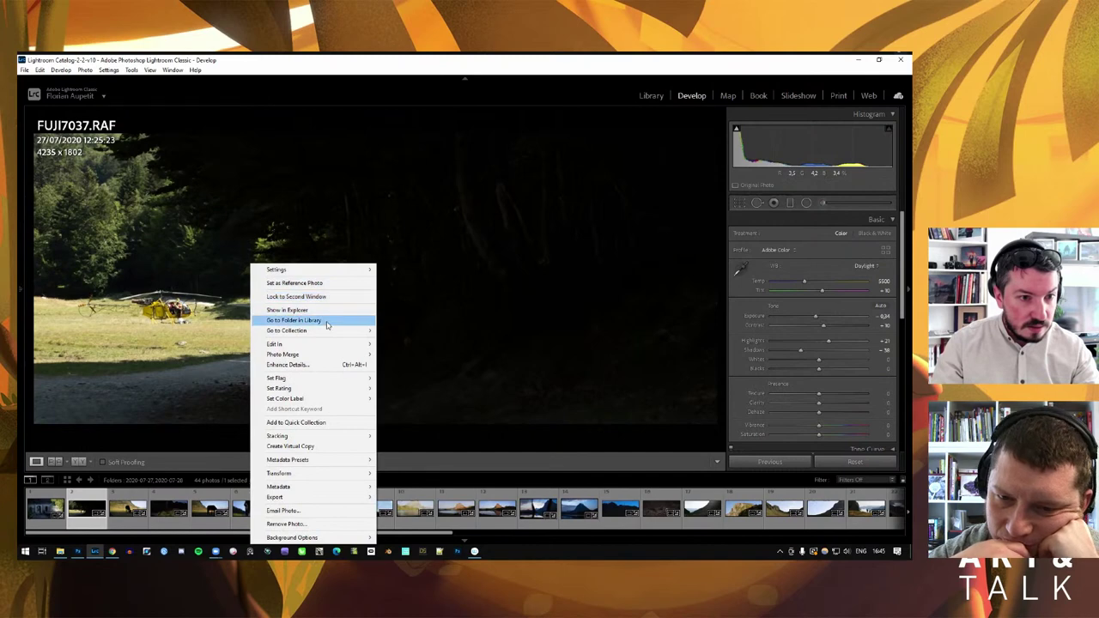
click(411, 345)
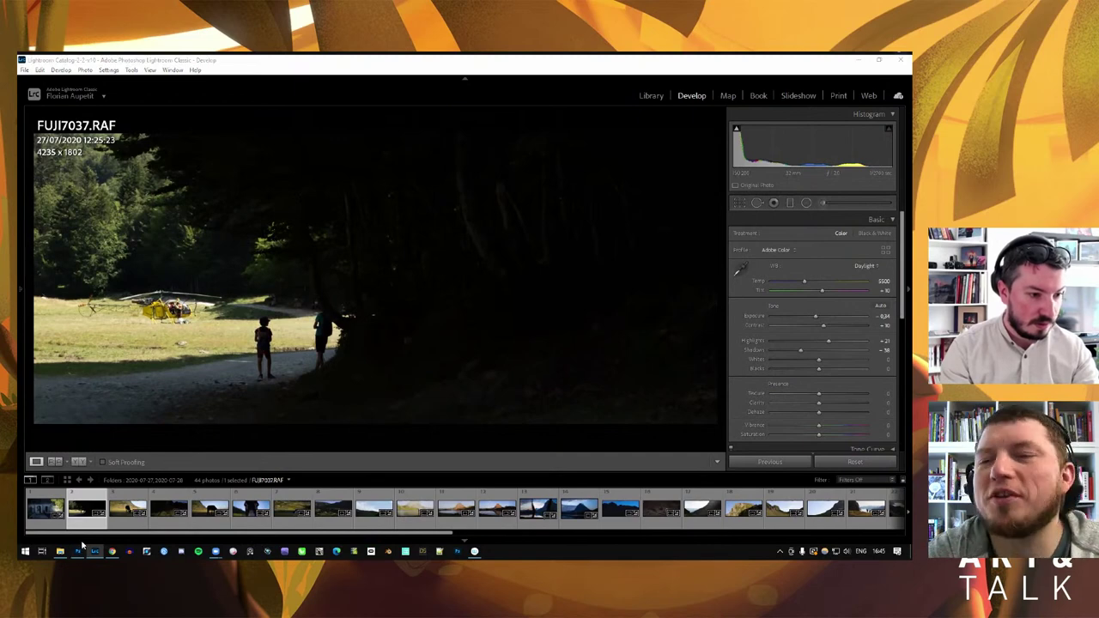
click(77, 551)
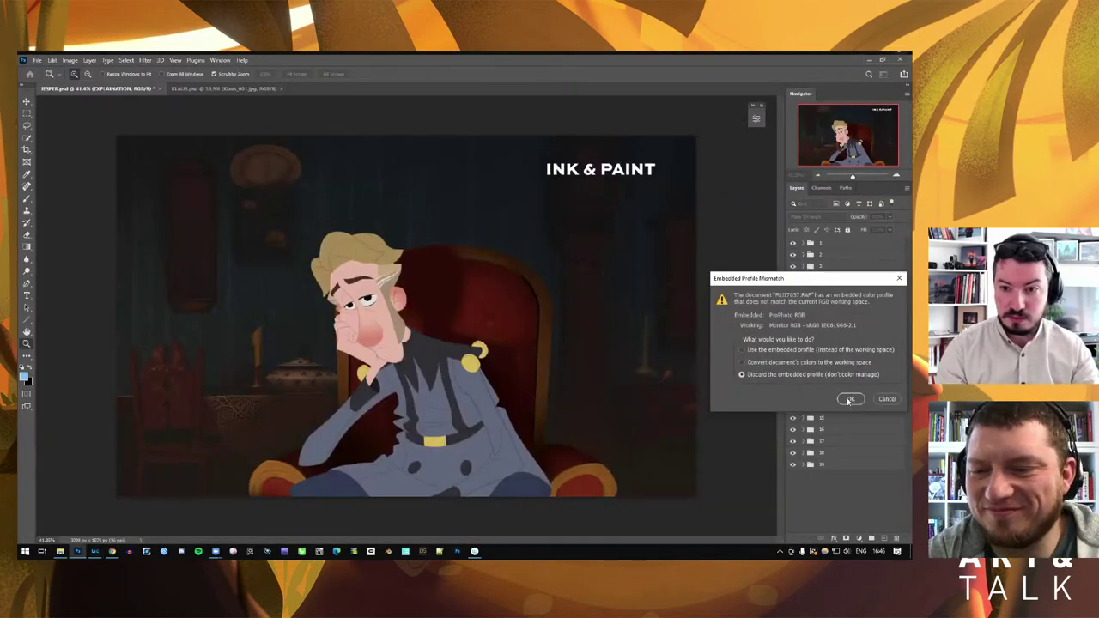
Open the photo, duplicate the background, and copy the quick-selected child onto its own layer
key(Return)
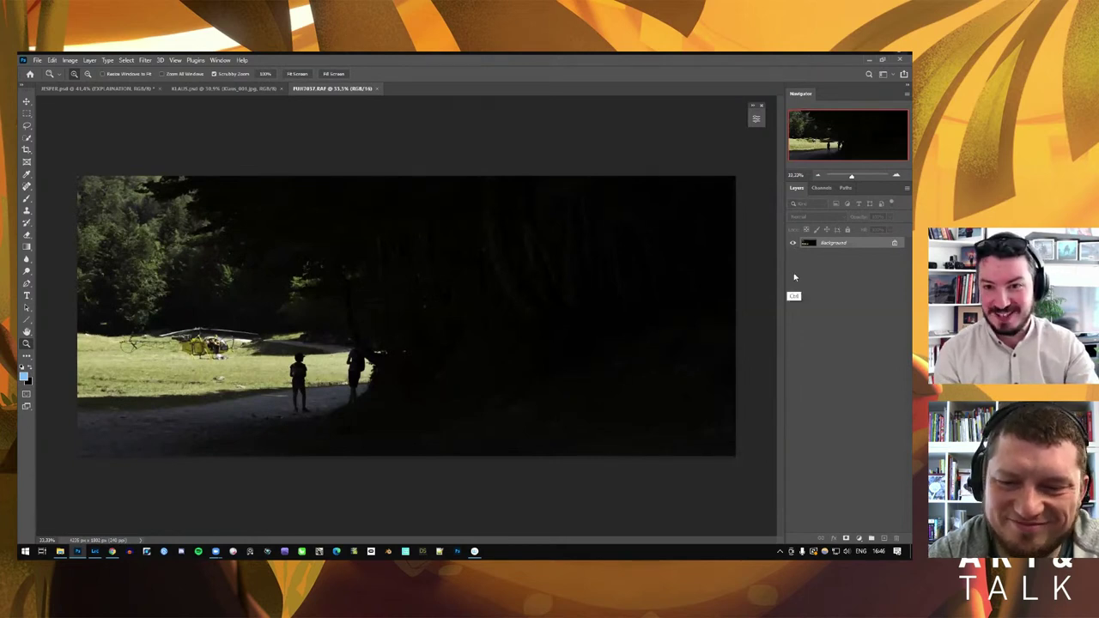
key(ctrl+j)
mouse_move(301, 378)
mouse_down()
mouse_move(314, 378)
mouse_move(305, 320)
mouse_move(311, 326)
mouse_up()
key(w)
drag(319, 383, 303, 463)
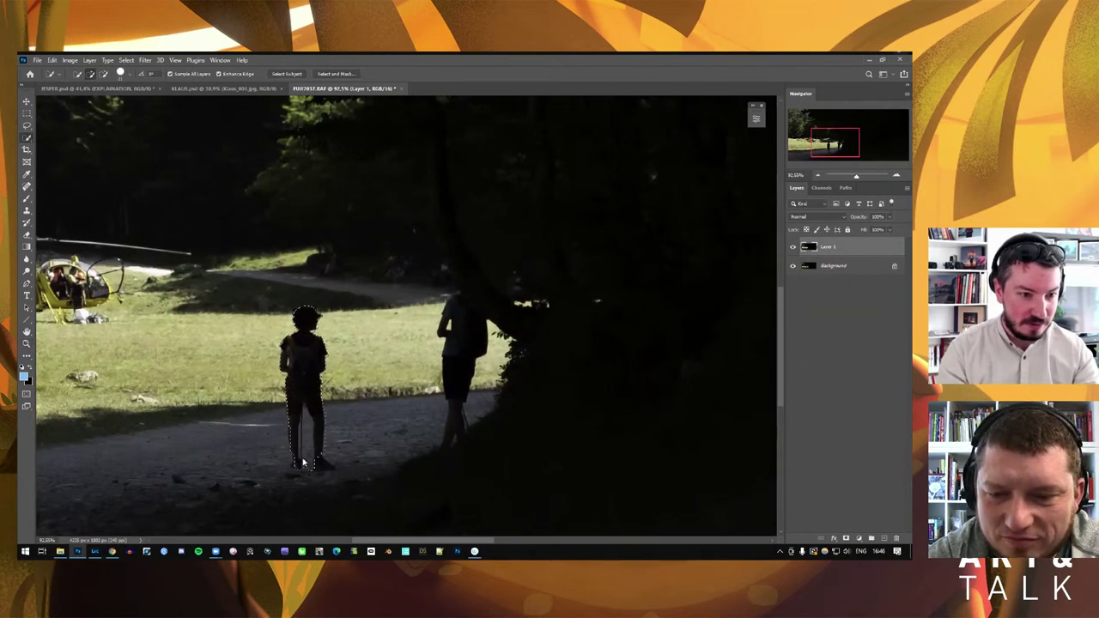
key(ctrl+j)
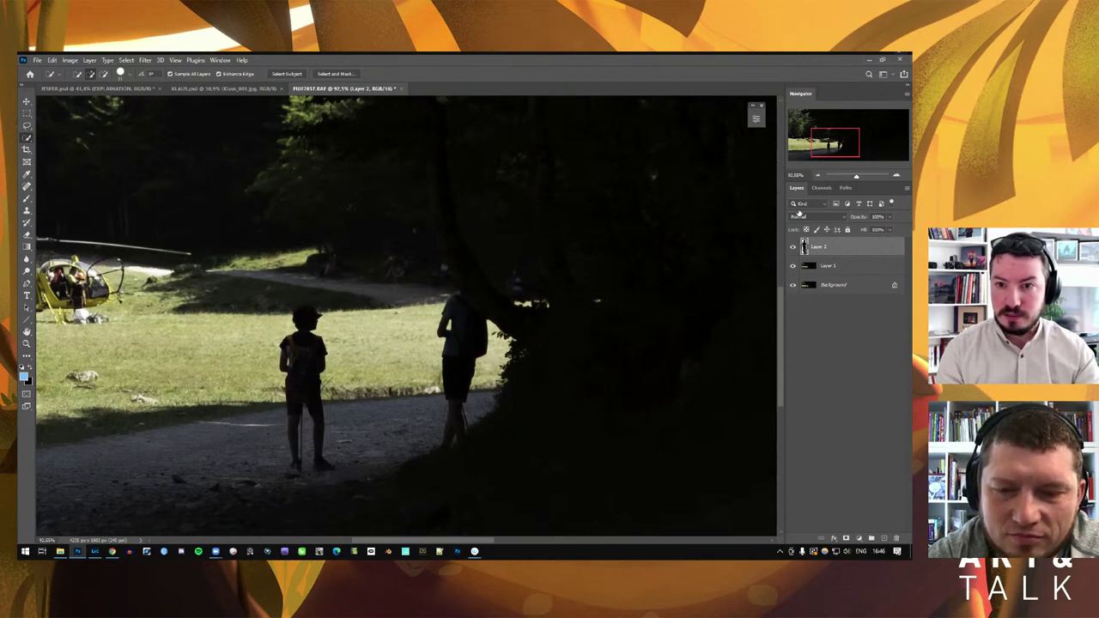
Erase the original child from Layer 1 using an expanded selection and content-aware fill
ctrl+click(804, 247)
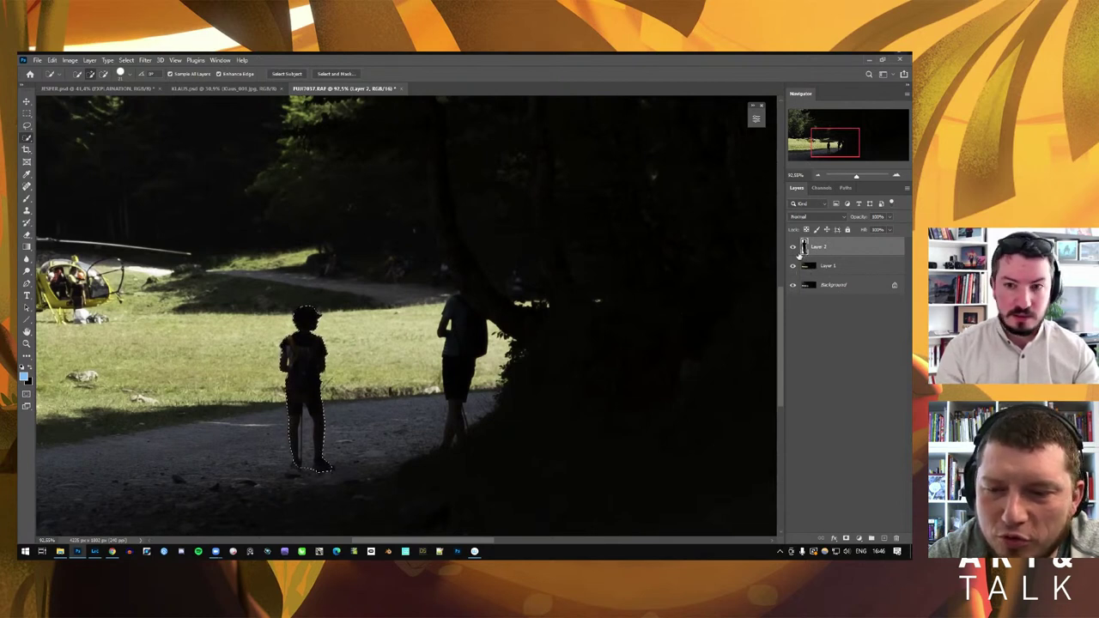
click(792, 248)
click(826, 265)
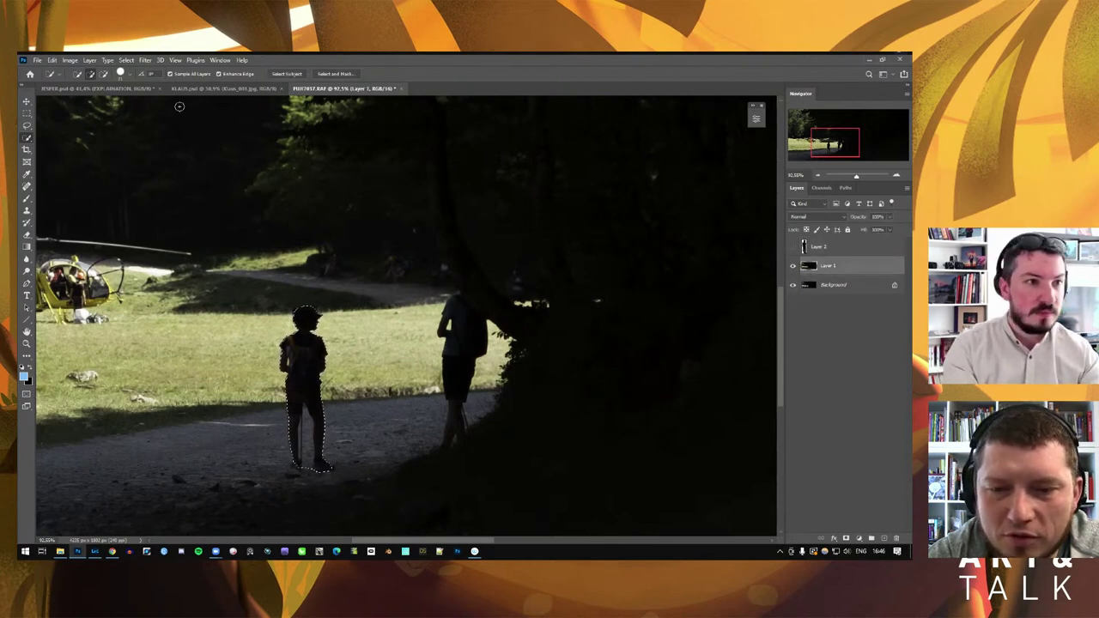
click(127, 60)
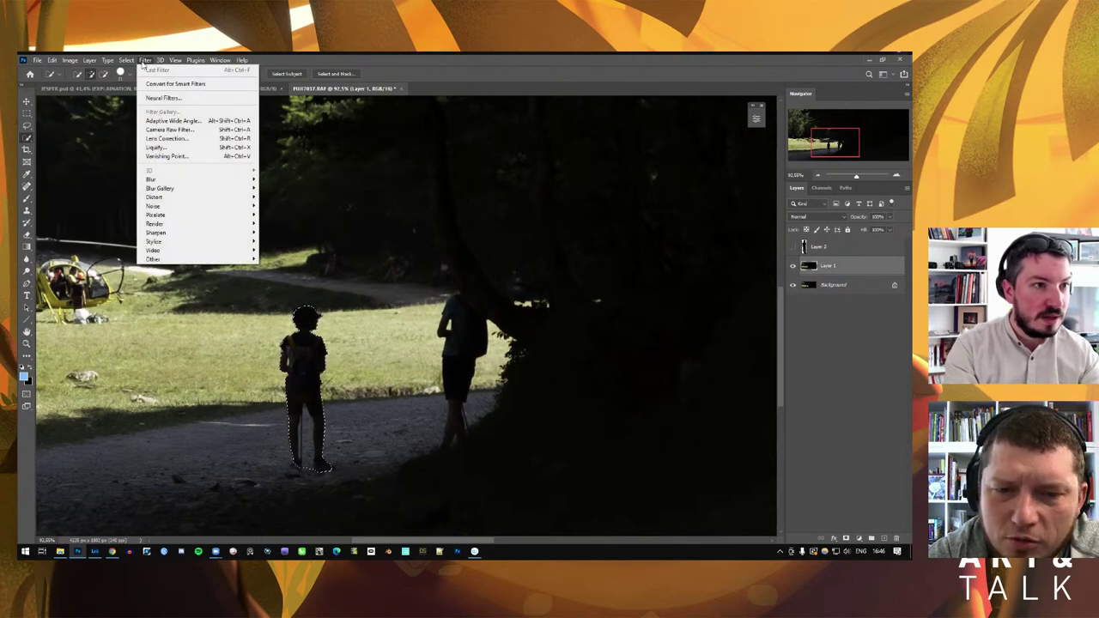
mouse_move(163, 200)
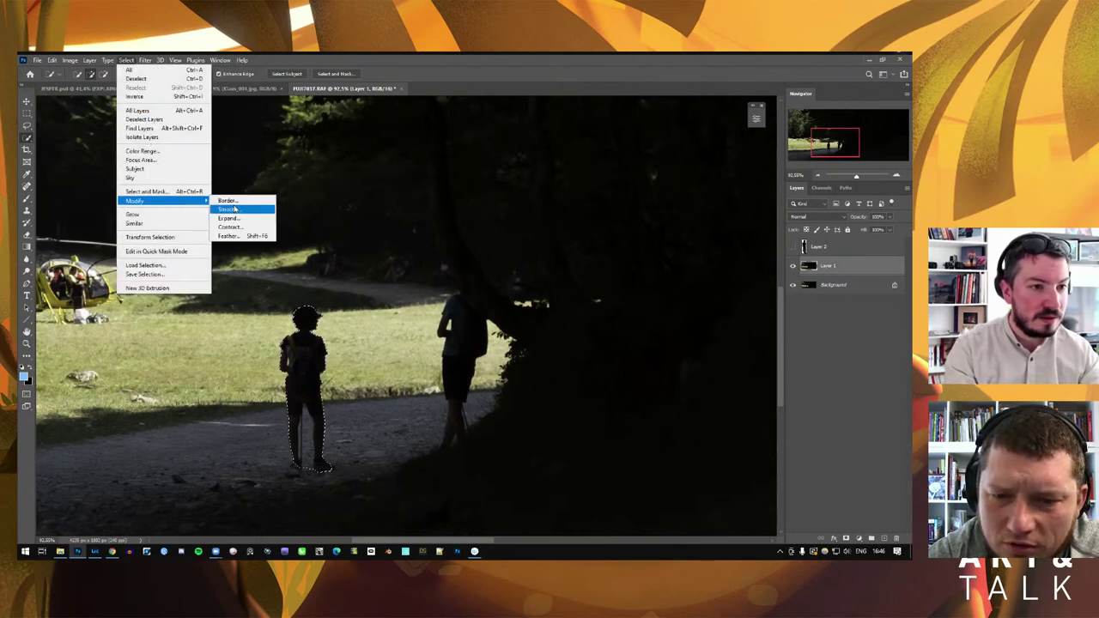
click(248, 219)
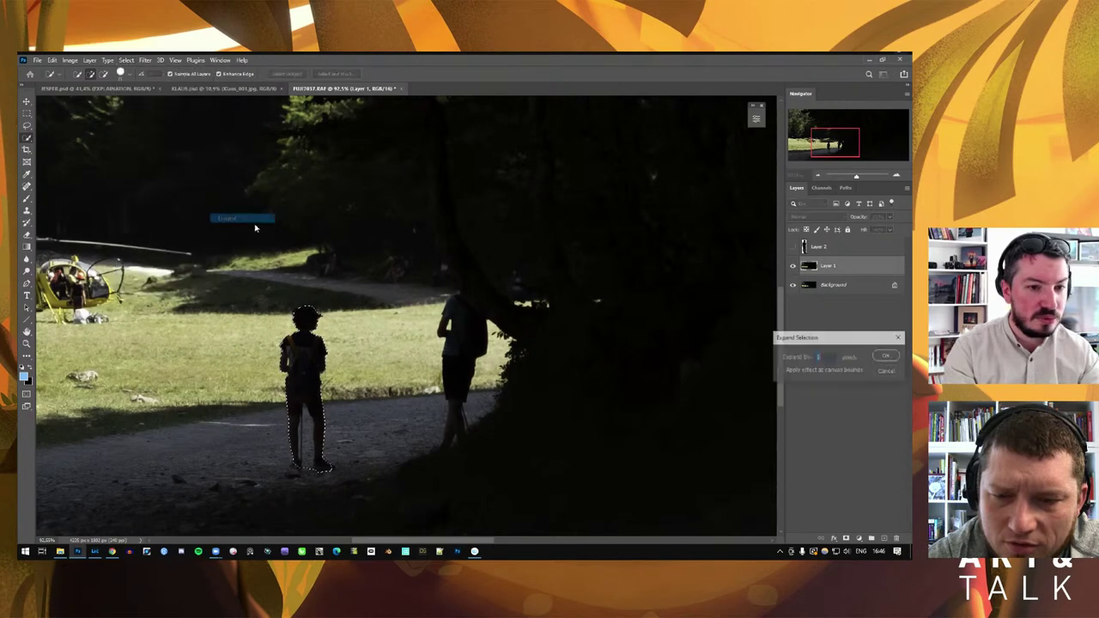
key(Return)
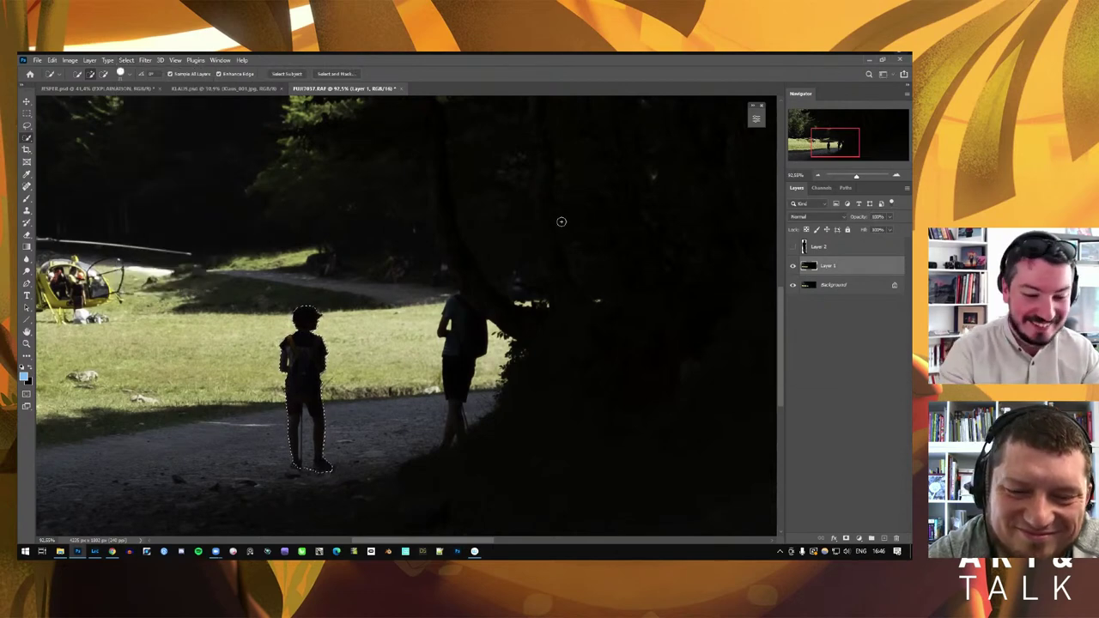
key(shift+F5)
key(Return)
key(w)
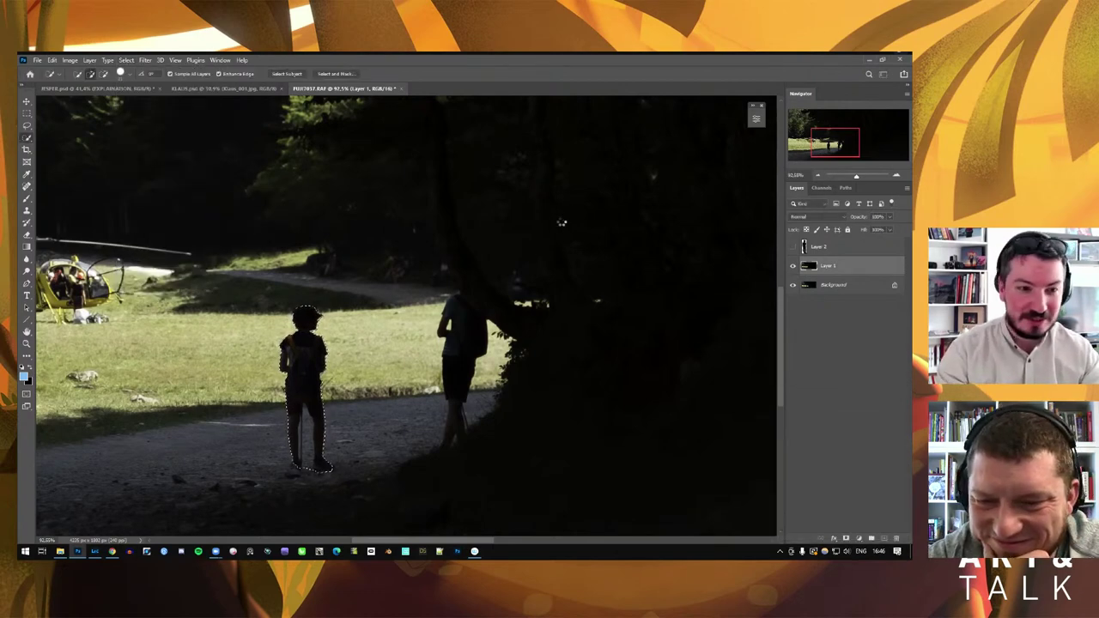
key(ctrl+d)
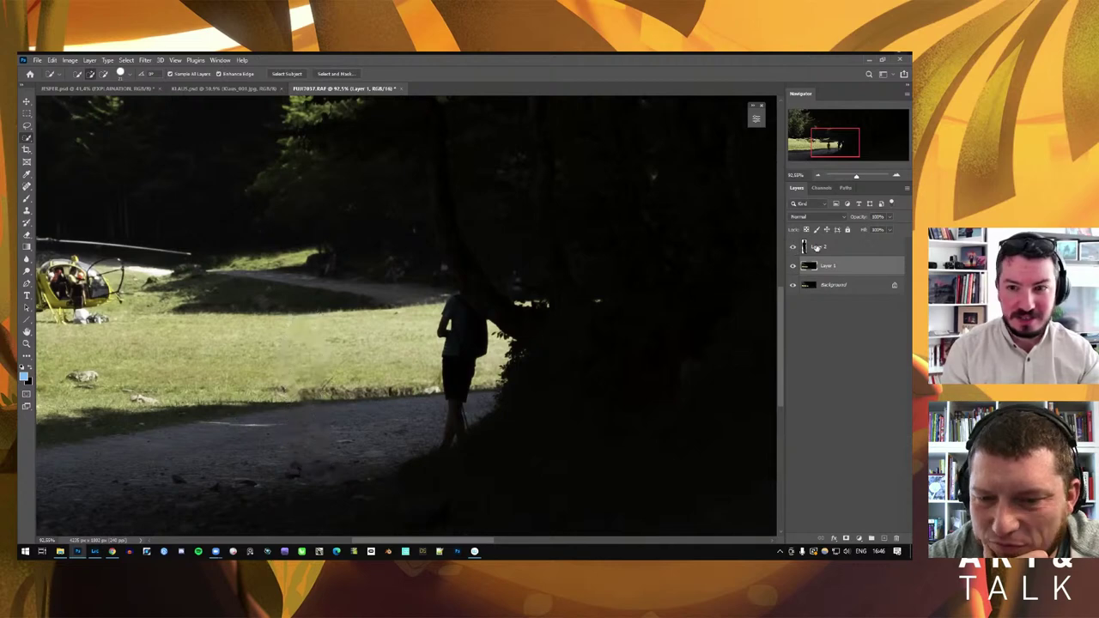
Scale the Layer 2 child silhouette to about 87%, anchored at its feet
click(816, 248)
key(z)
alt+click(306, 323)
alt+click(341, 324)
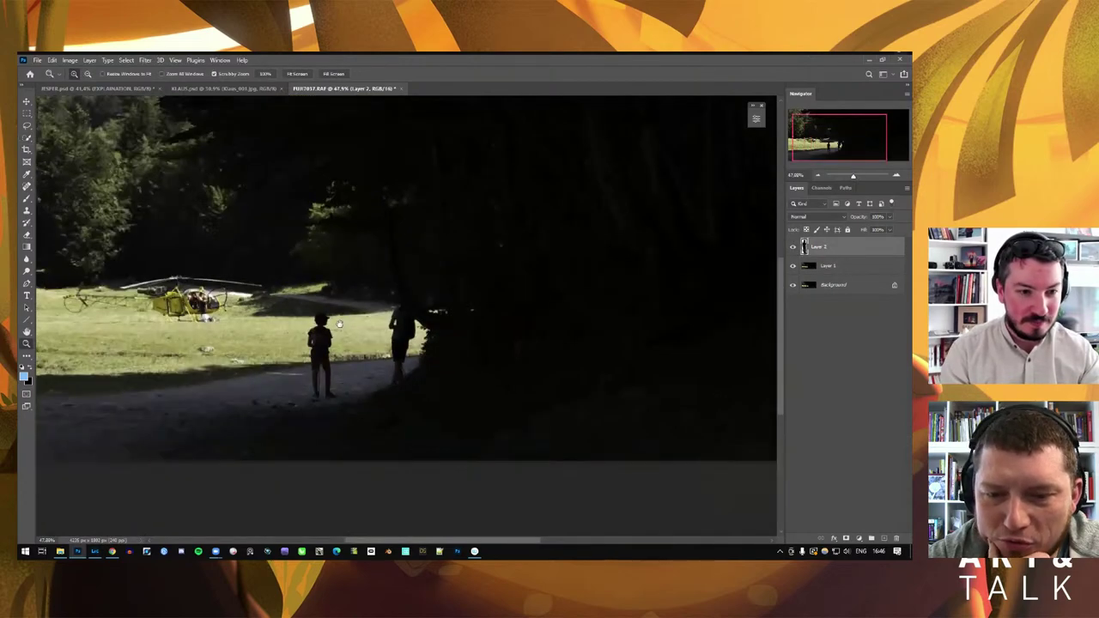
alt+click(449, 336)
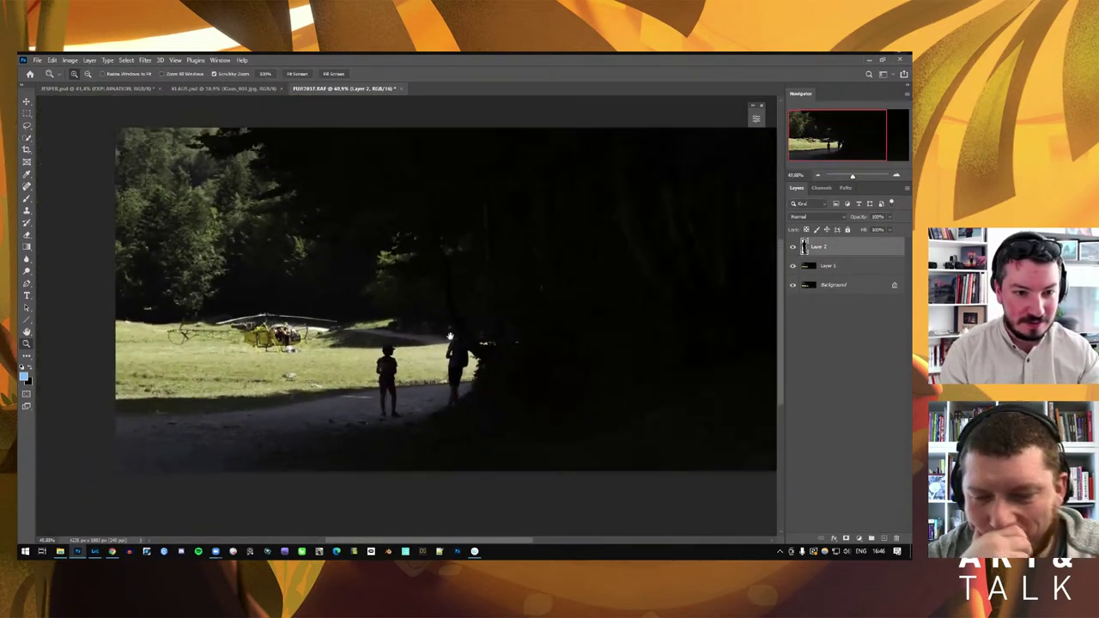
key(ctrl+t)
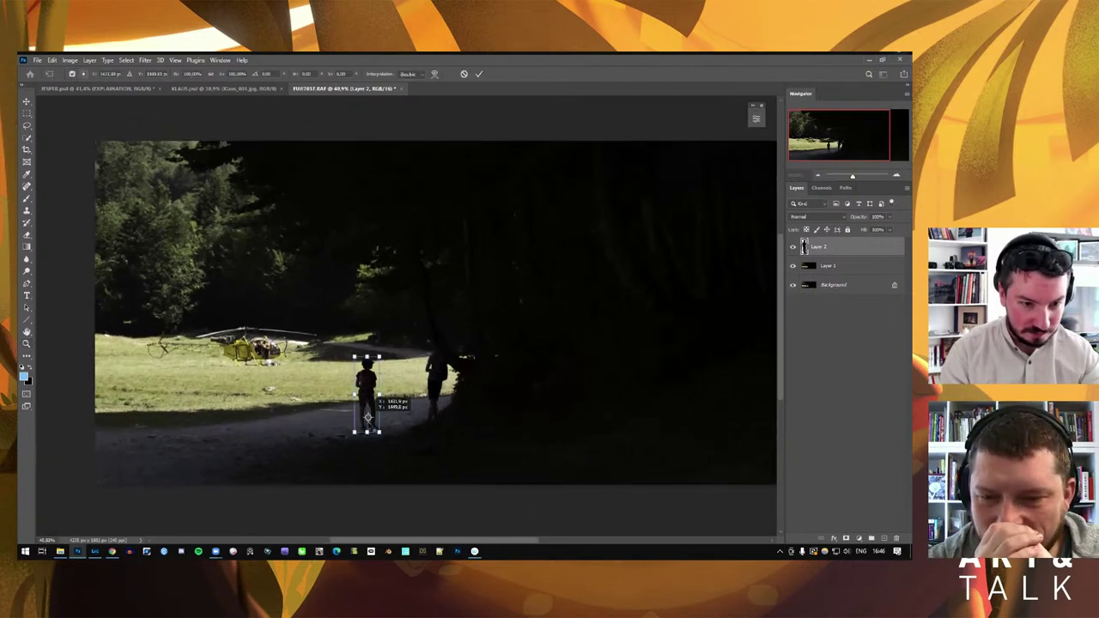
drag(367, 418, 367, 432)
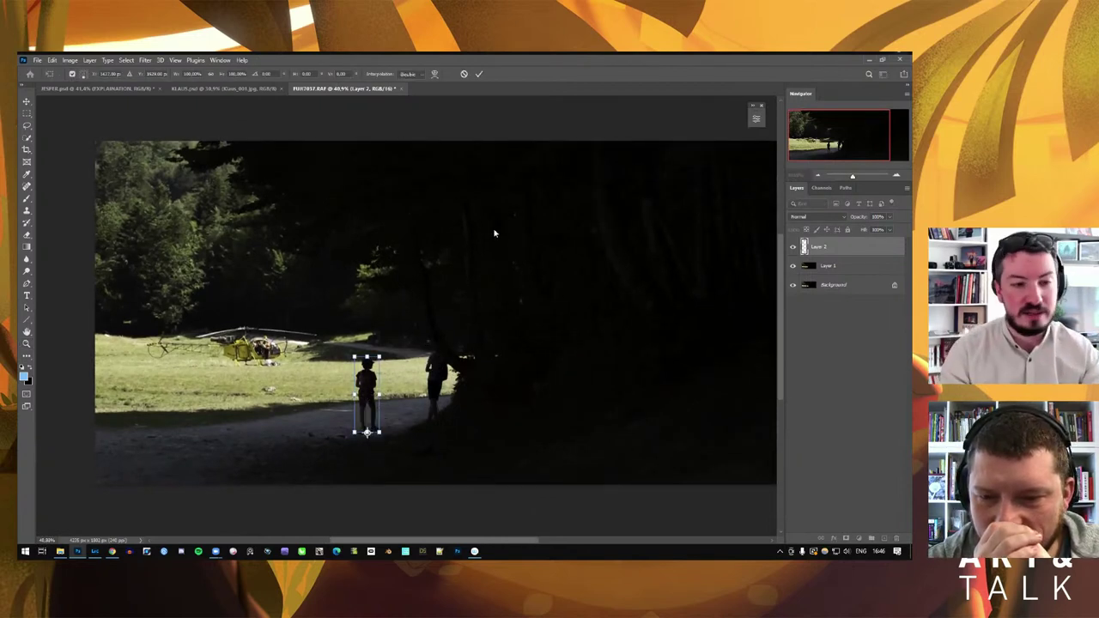
drag(379, 357, 379, 364)
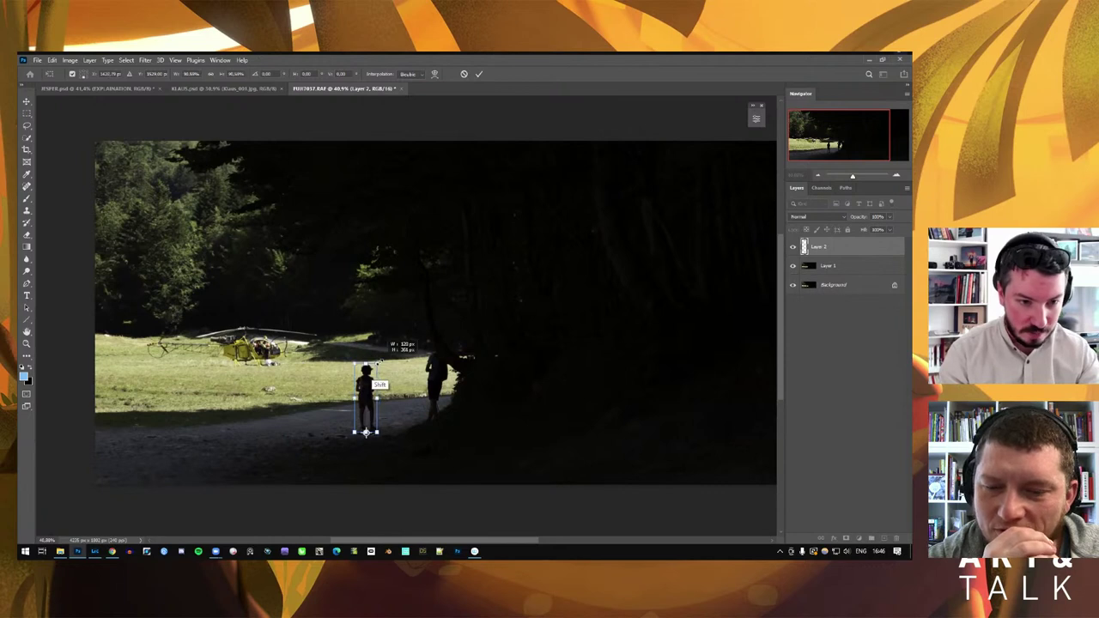
key(Return)
key(z)
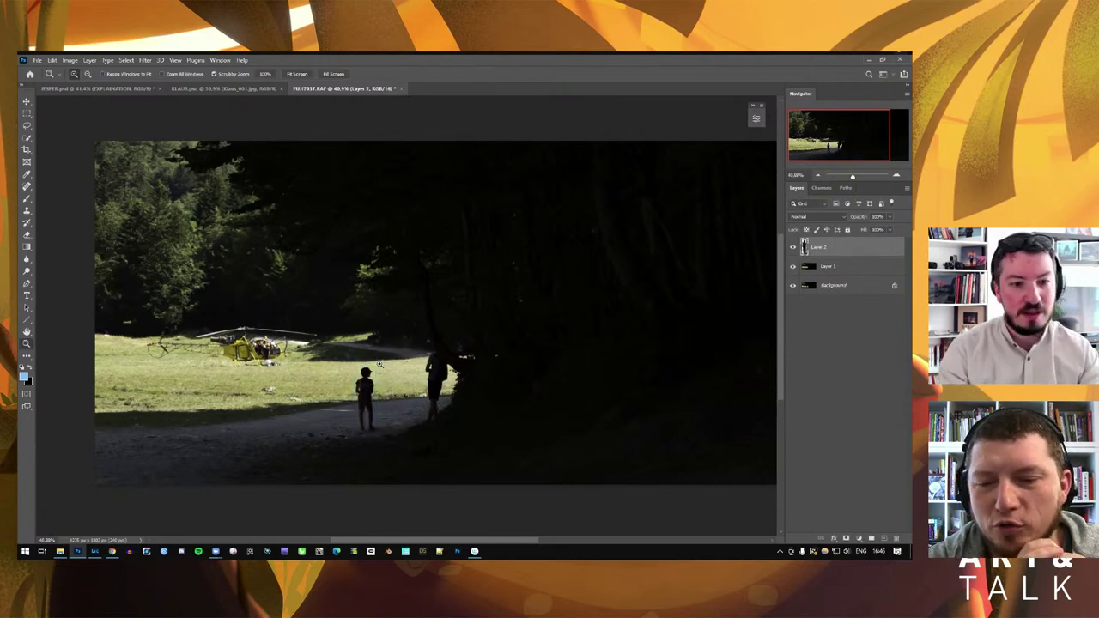
Compare the edit against the Background-only view, re-commit the child transform, and zoom out slightly
scroll(469, 339, down, 1)
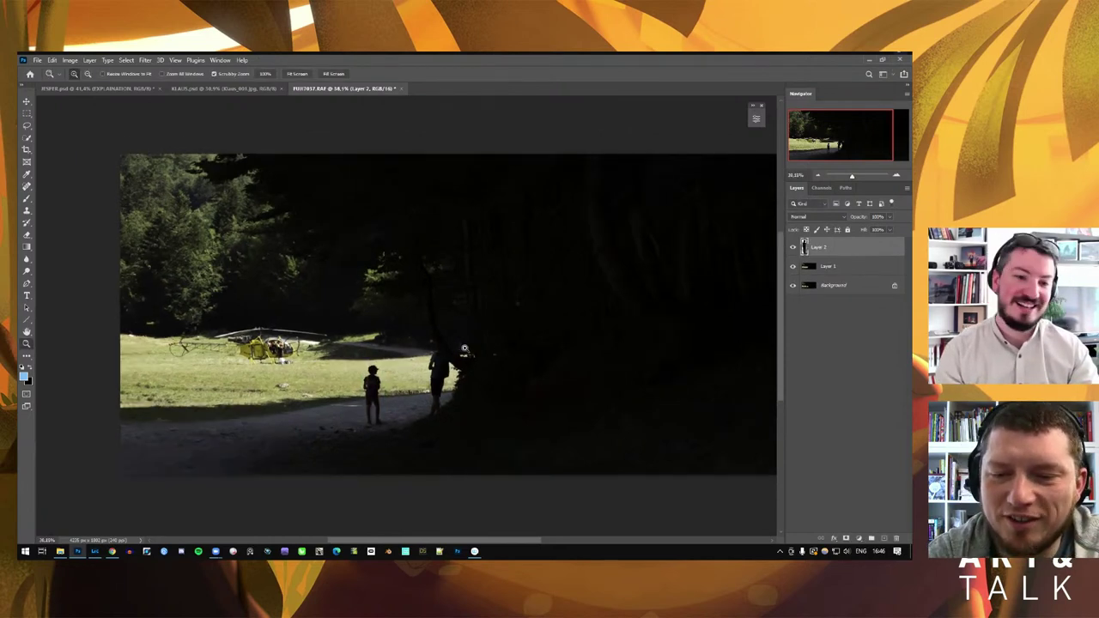
scroll(469, 339, down, 1)
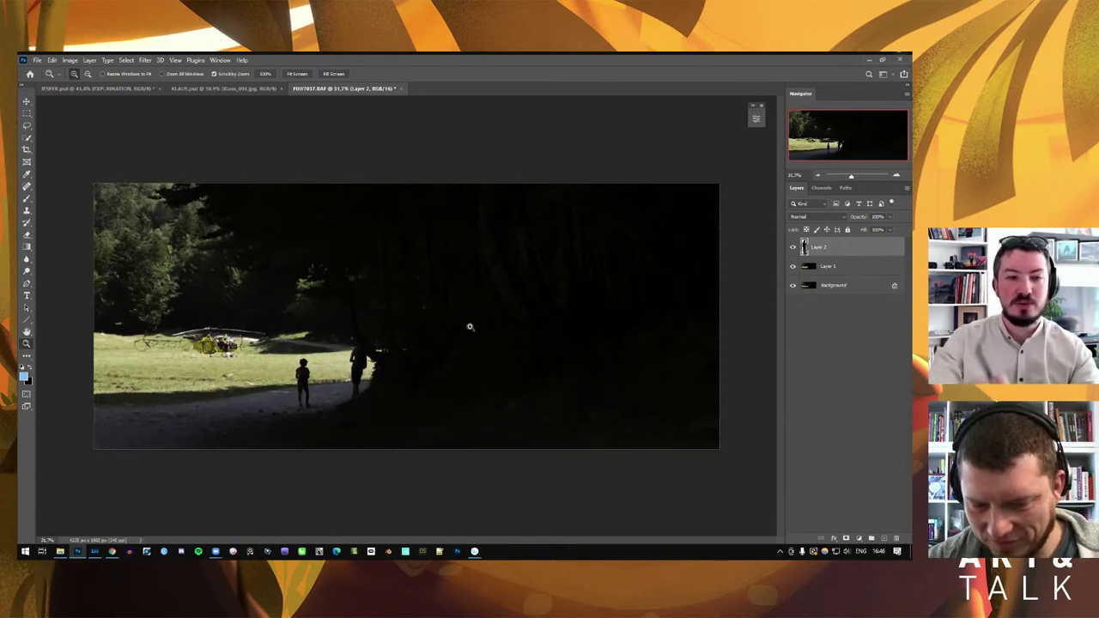
alt+click(792, 286)
alt+click(793, 288)
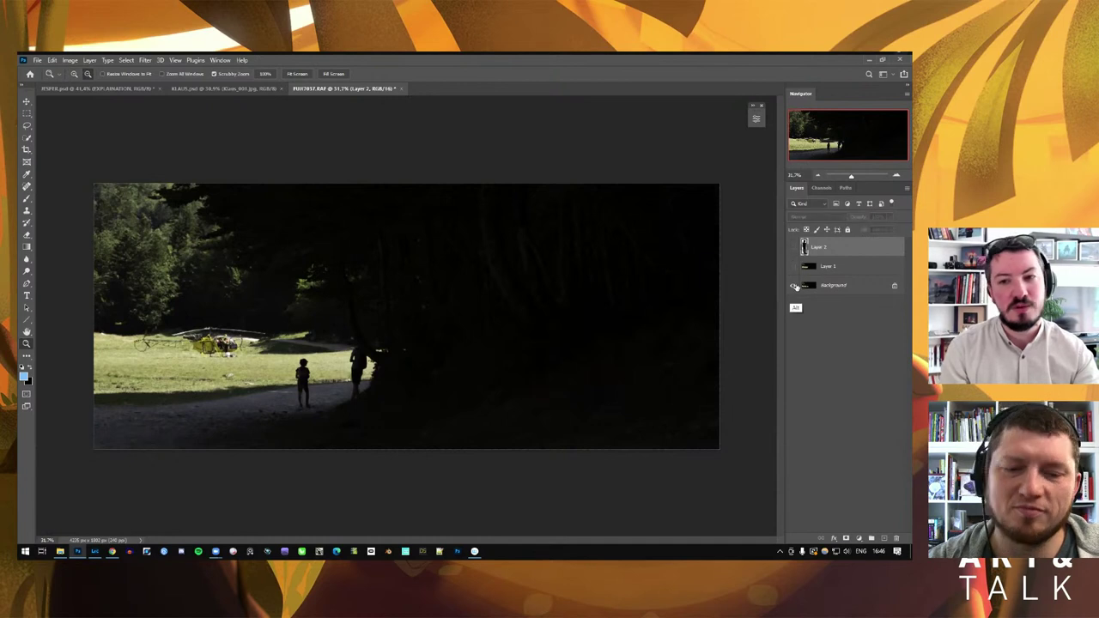
alt+click(793, 285)
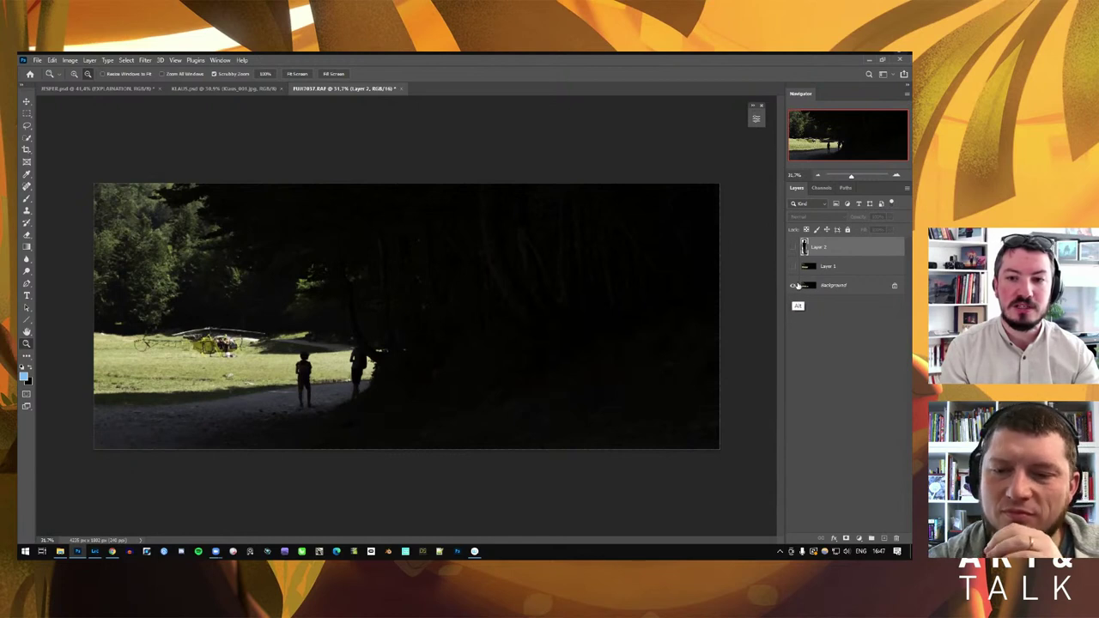
alt+click(792, 286)
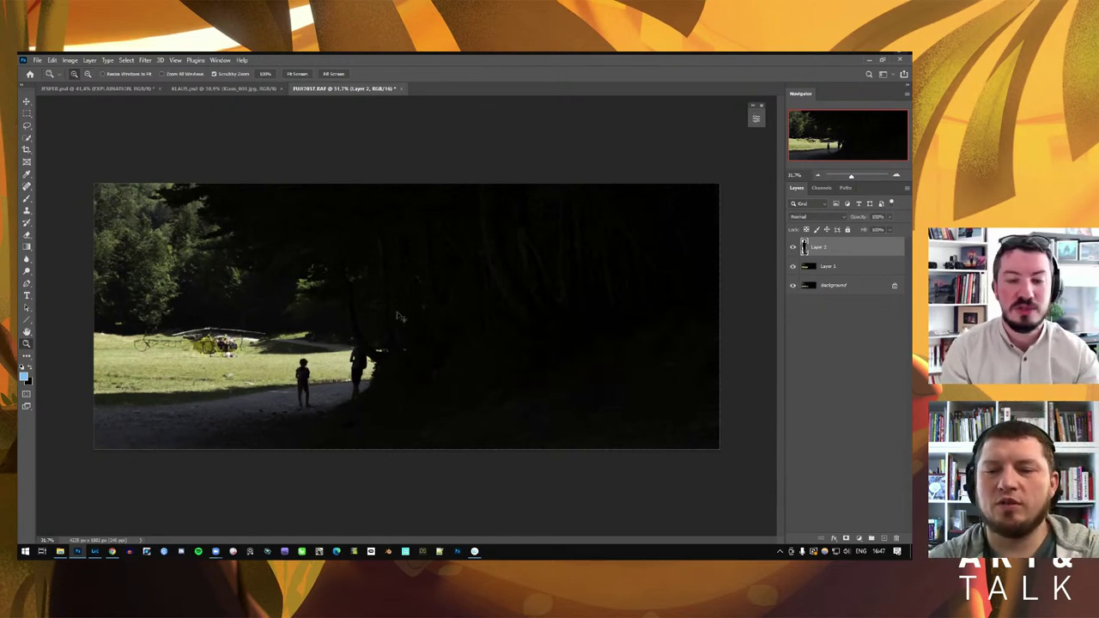
key(ctrl+t)
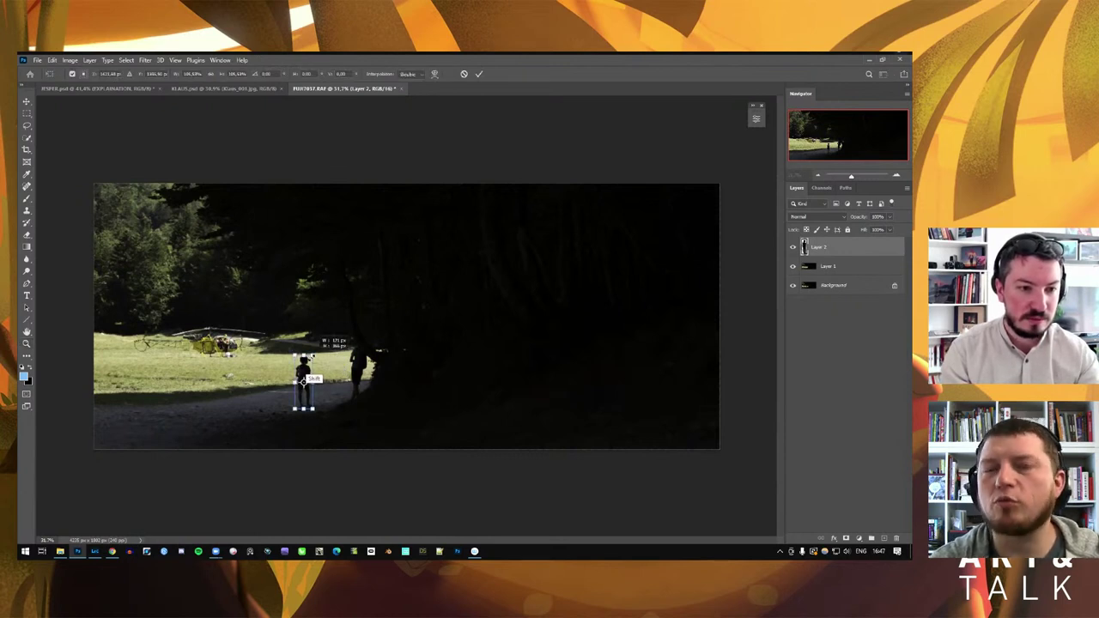
key(Return)
key(z)
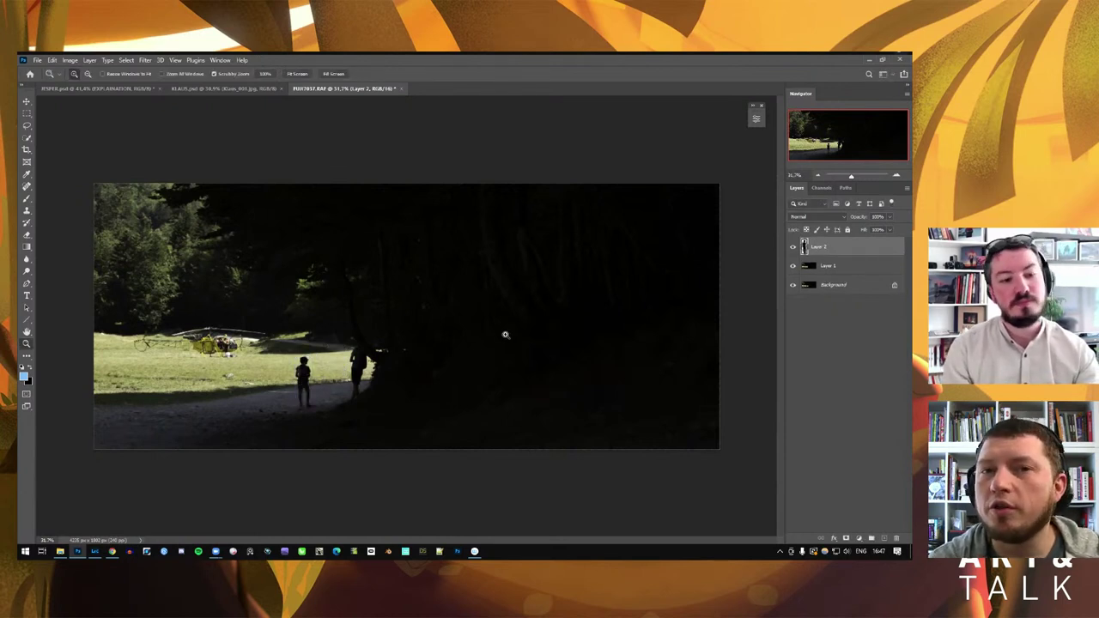
key(ctrl+minus)
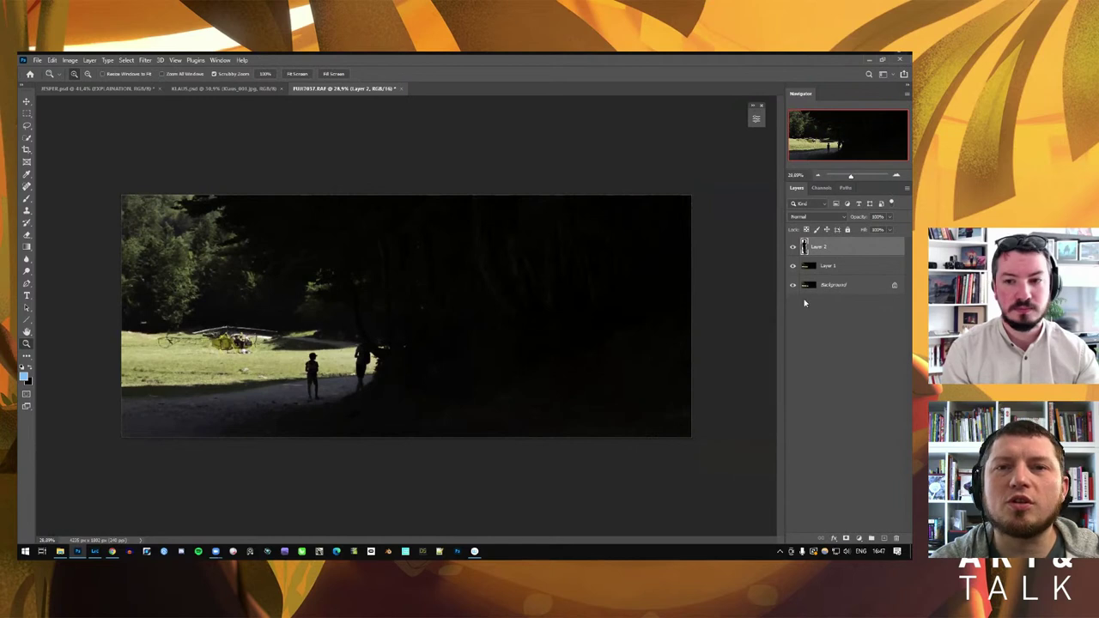
Toggle the Background layer's solo view to compare, ending with only the original meadow showing
alt+click(793, 285)
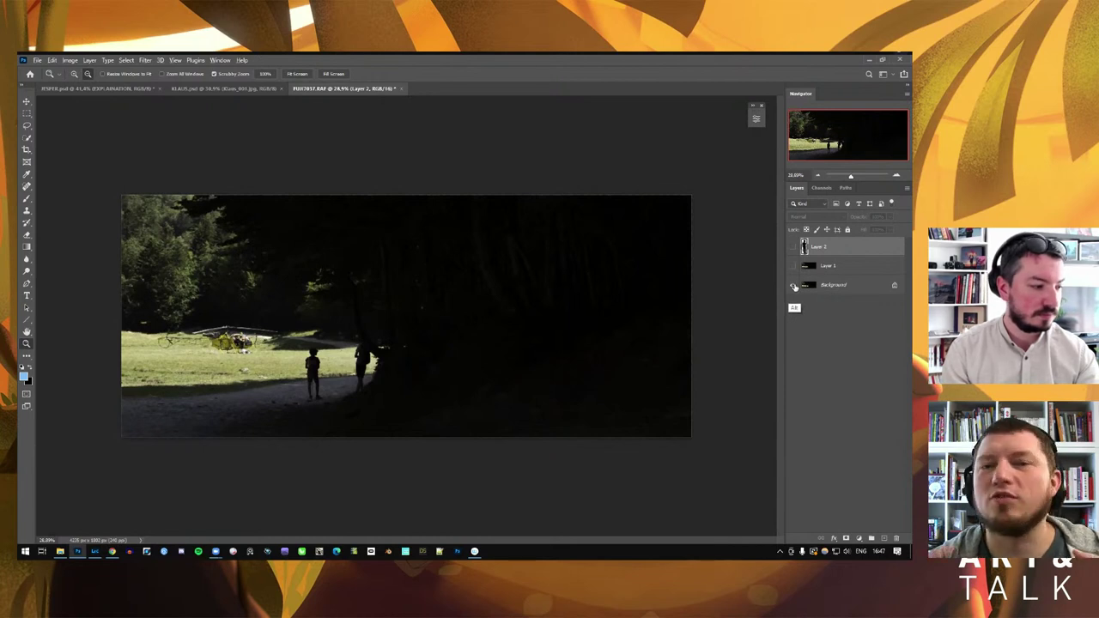
alt+click(792, 285)
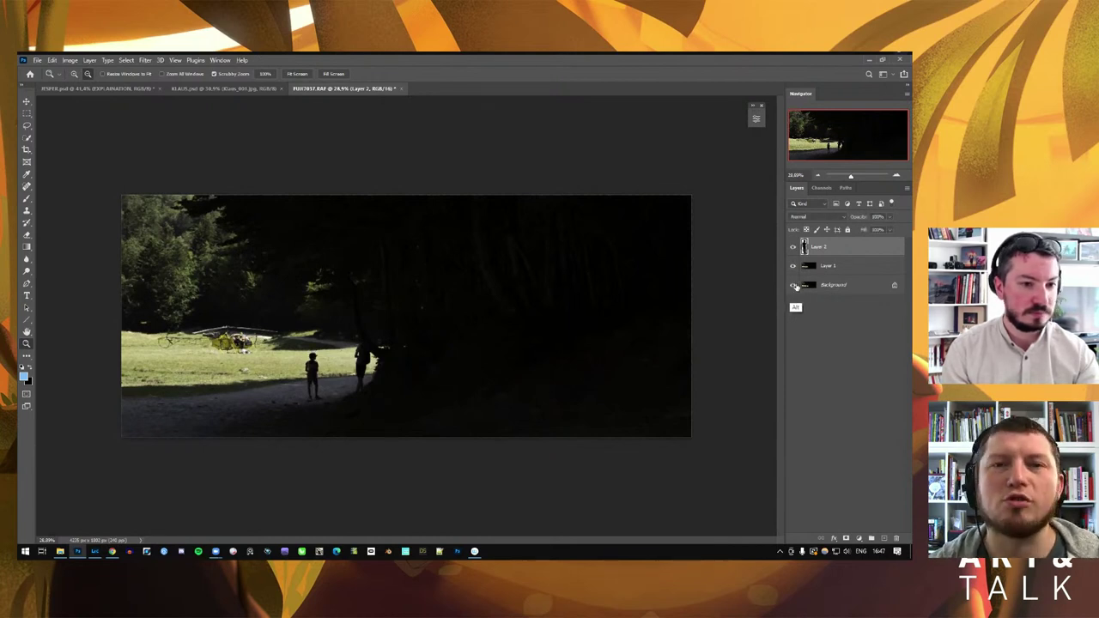
scroll(373, 352, up, 2)
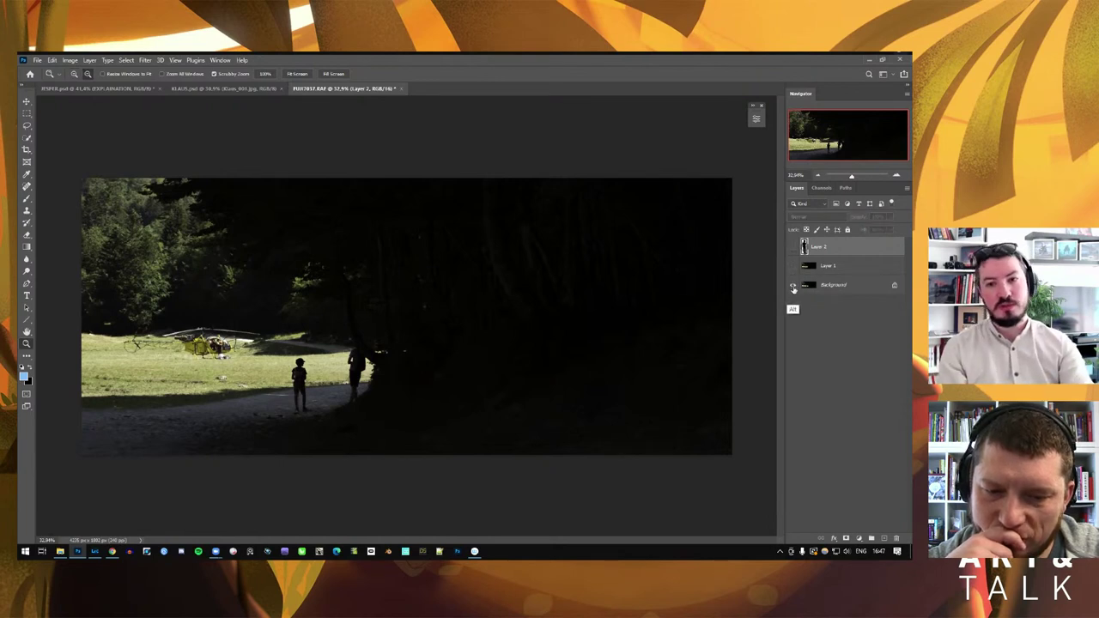
alt+click(792, 285)
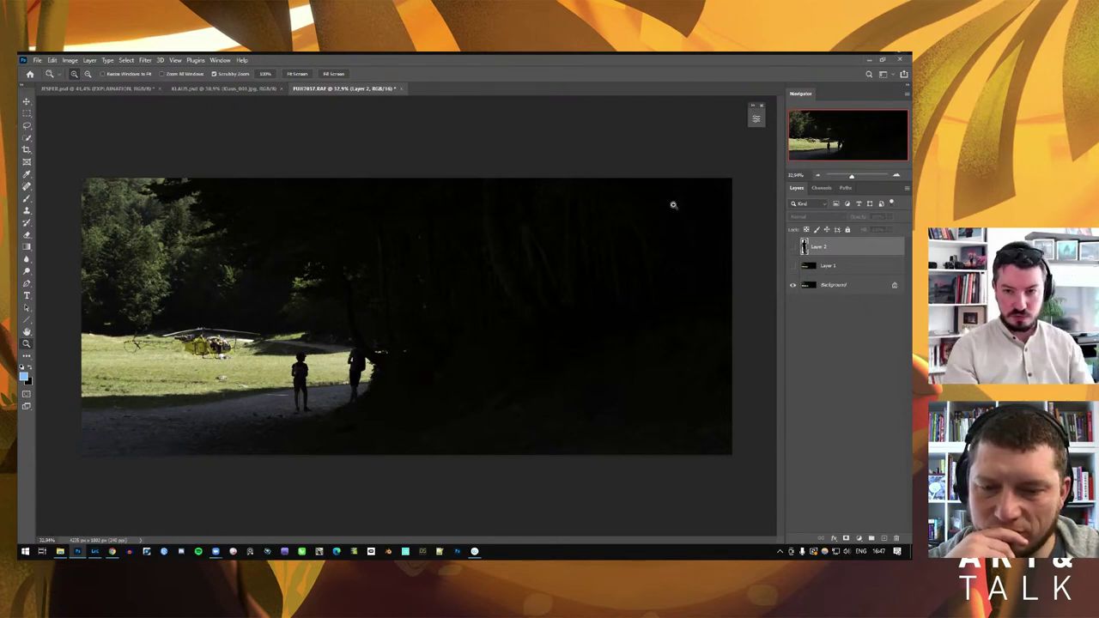
Add a new Layer 3 and set up a smaller red brush for annotation
key(ctrl+shift+n)
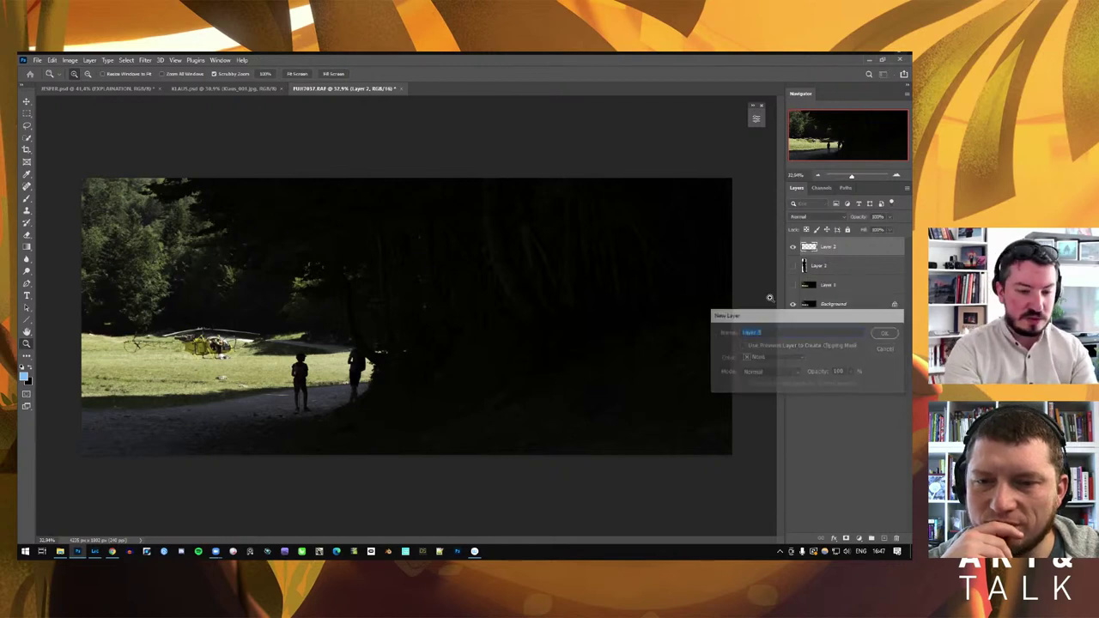
key(Return)
key(b)
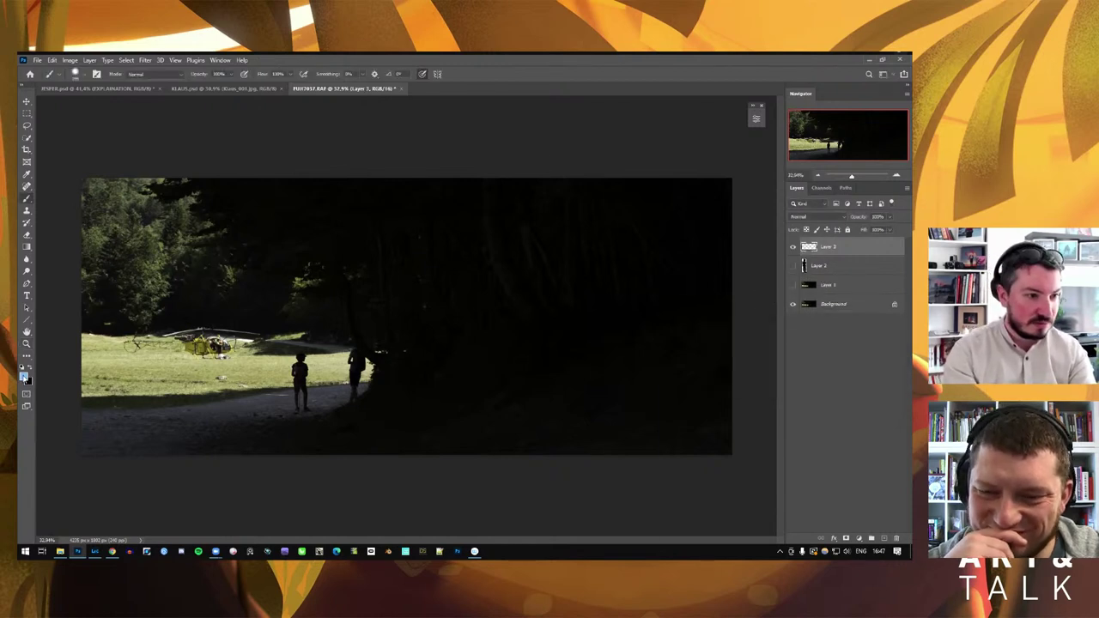
click(24, 375)
click(794, 386)
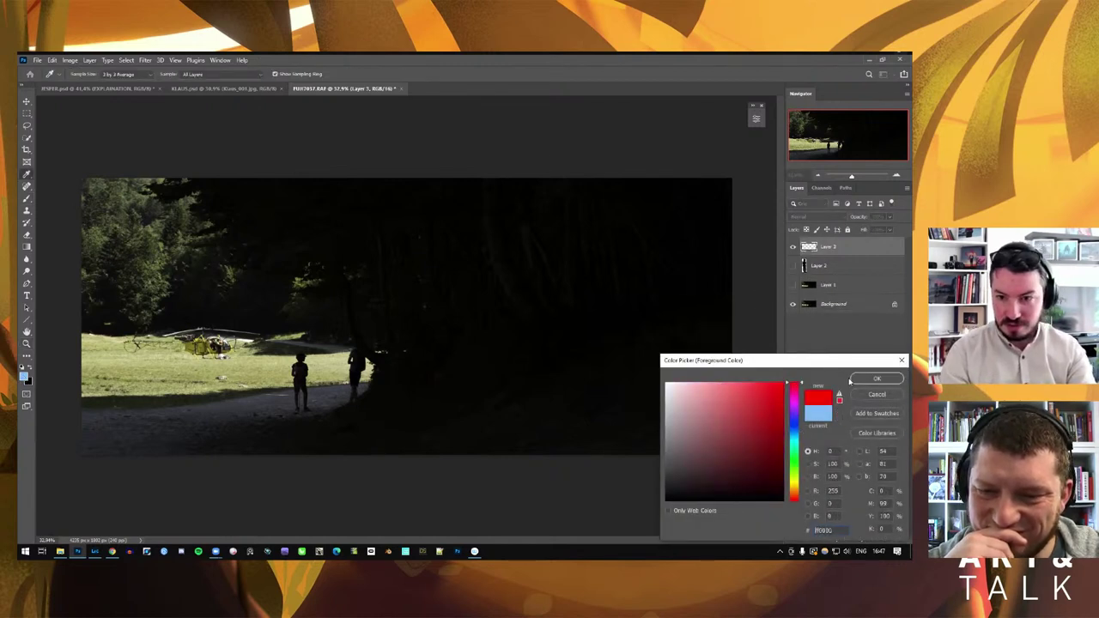
click(877, 379)
mouse_move(378, 354)
mouse_down()
mouse_move(292, 352)
mouse_move(312, 352)
mouse_up()
Undo the red circle around the child's head, hide Layer 3, and show Layers 2 and 1
key(ctrl+z)
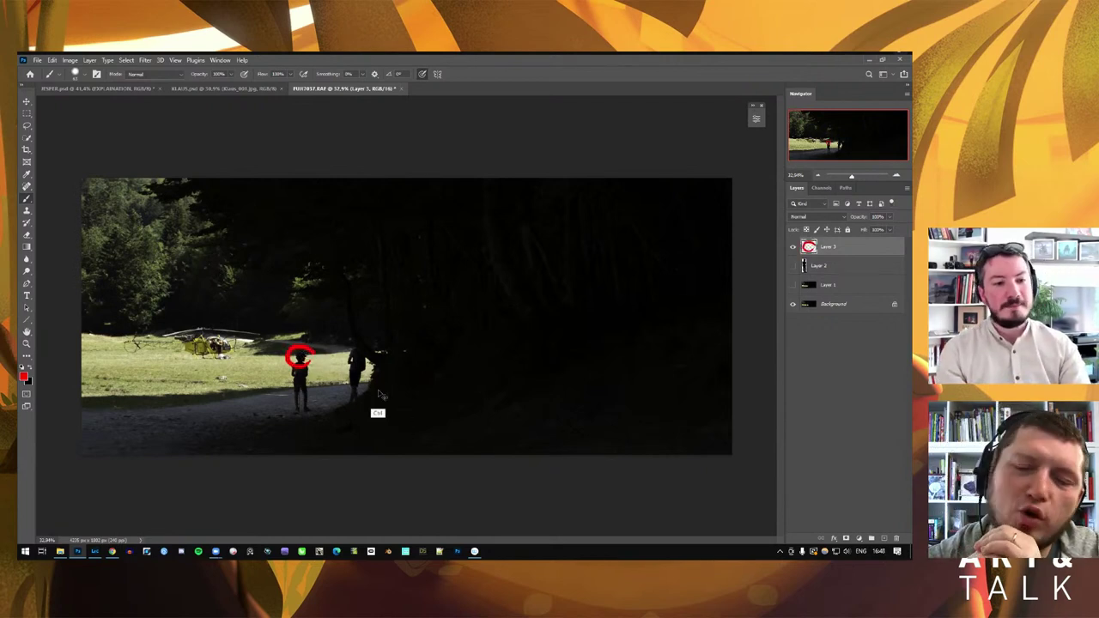
key(ctrl+z)
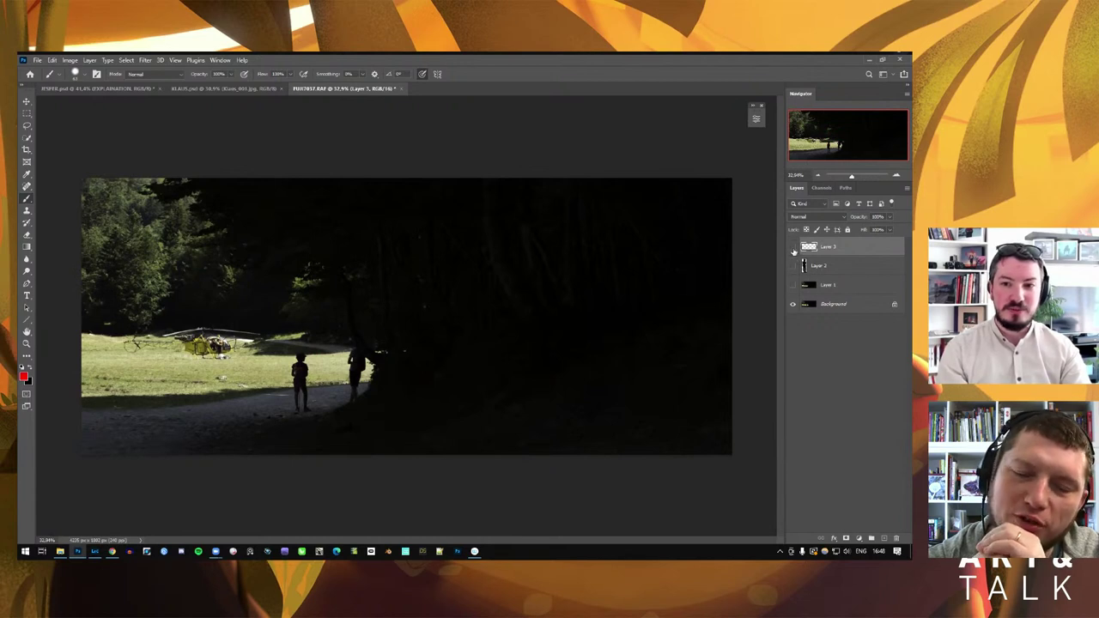
click(792, 247)
click(793, 266)
click(793, 285)
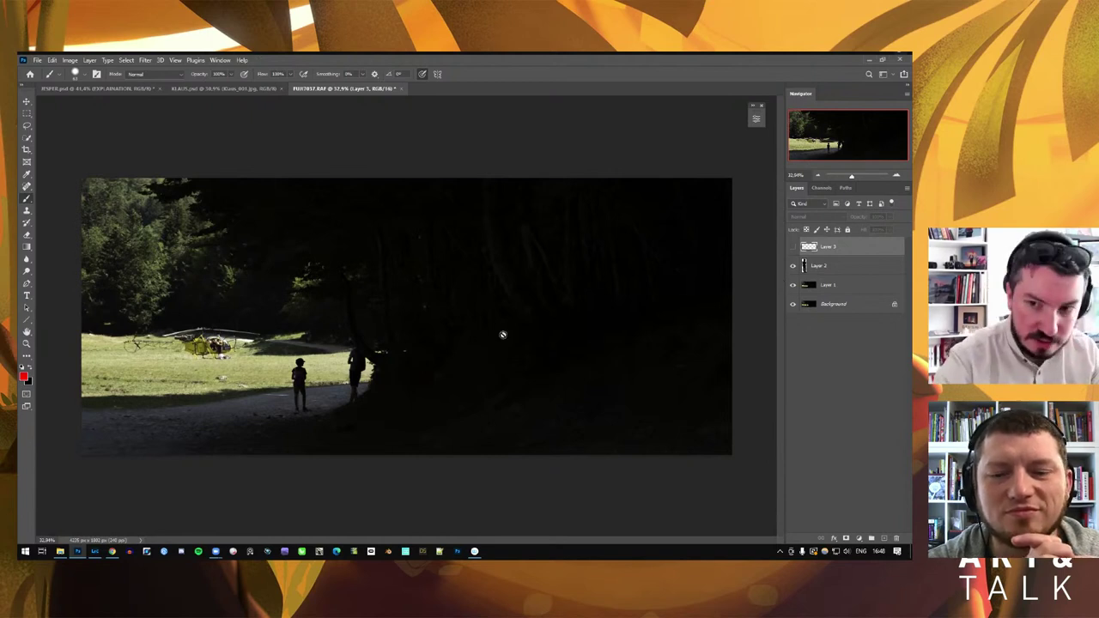
Paint a red eye-path stroke from the helicopter rotor on Layer 3, undoing the stray parts
key(ctrl+comma)
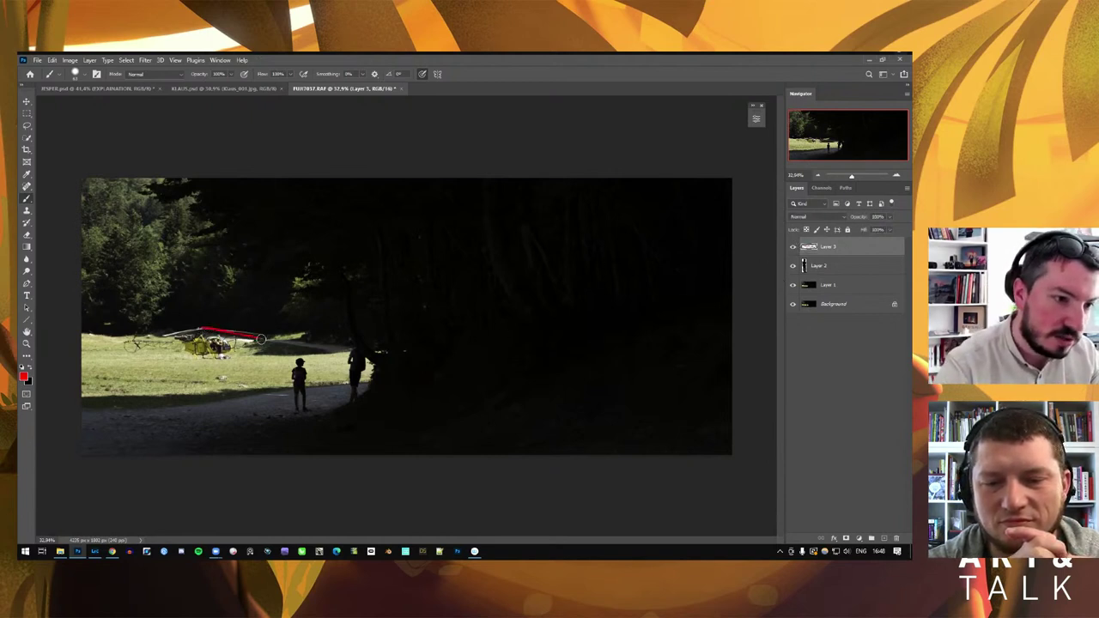
key(ctrl+z)
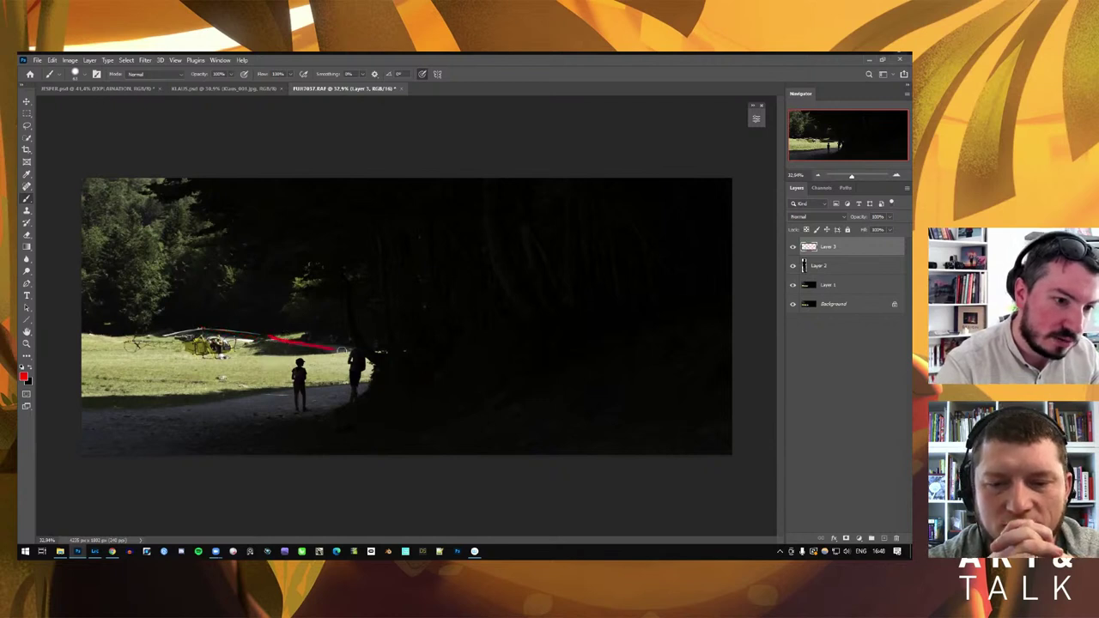
key(ctrl+z)
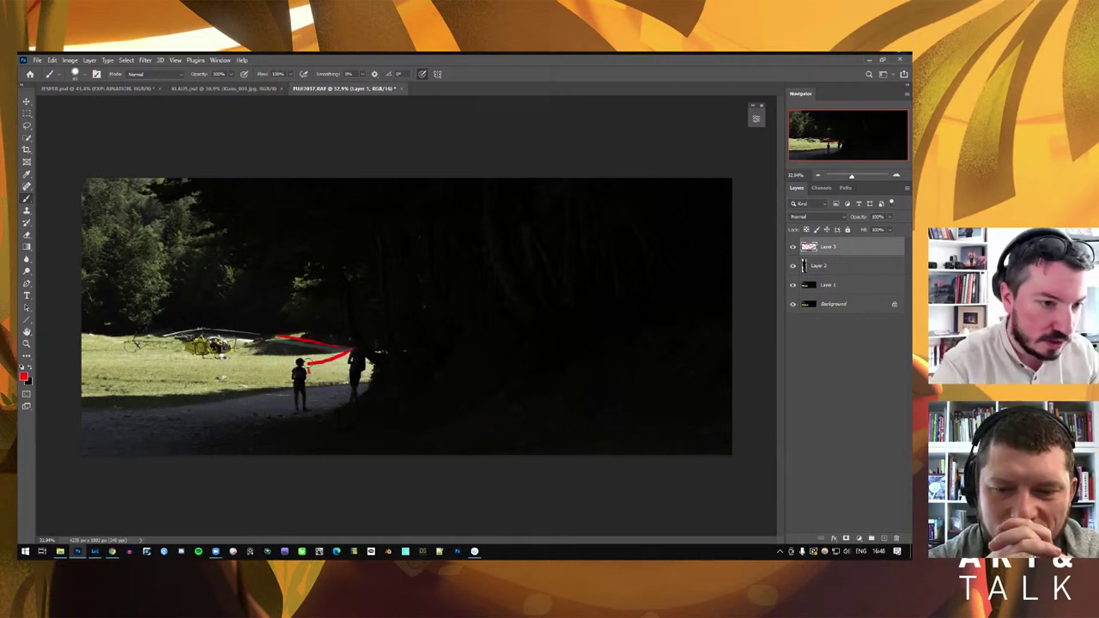
key(ctrl+z)
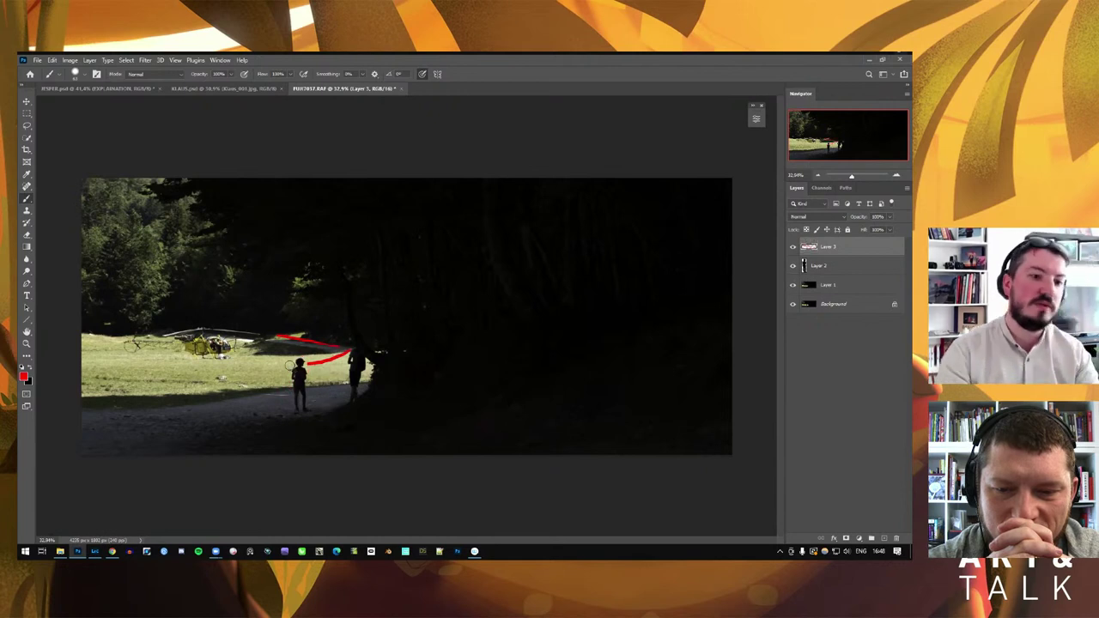
key(ctrl+z)
Compare the scene with and without the Layer 2 child, then hide Layer 3
click(793, 267)
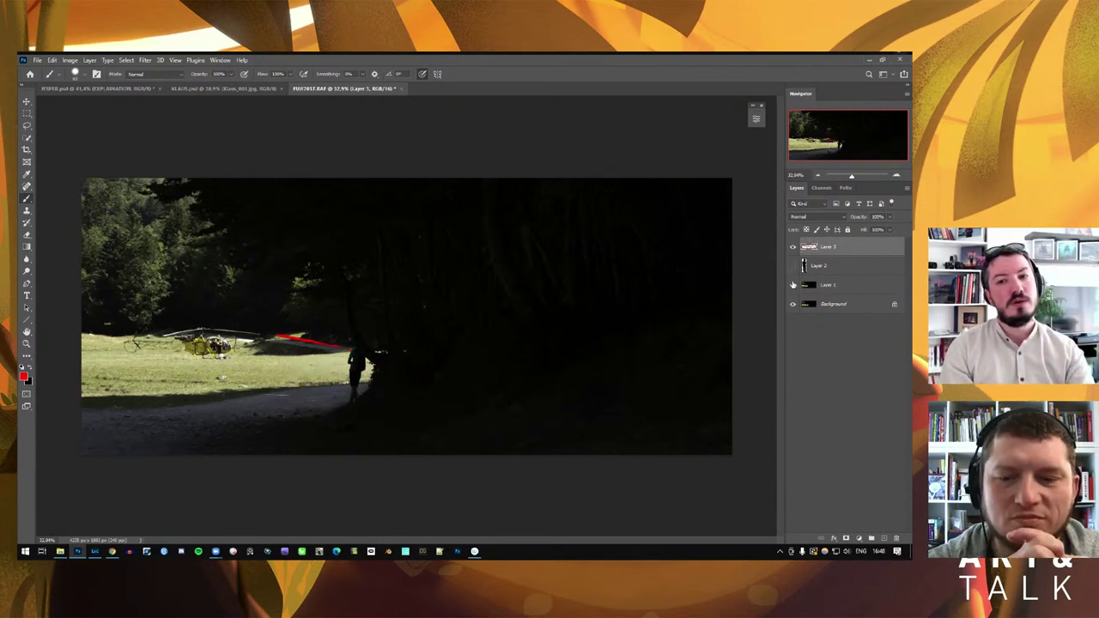
click(794, 286)
click(793, 266)
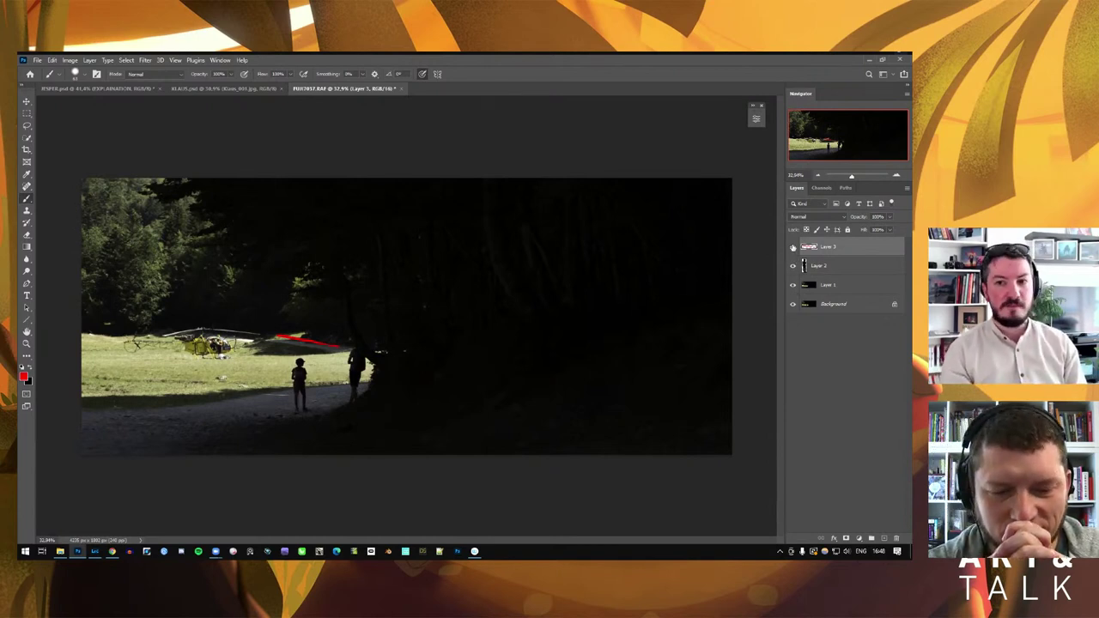
click(792, 247)
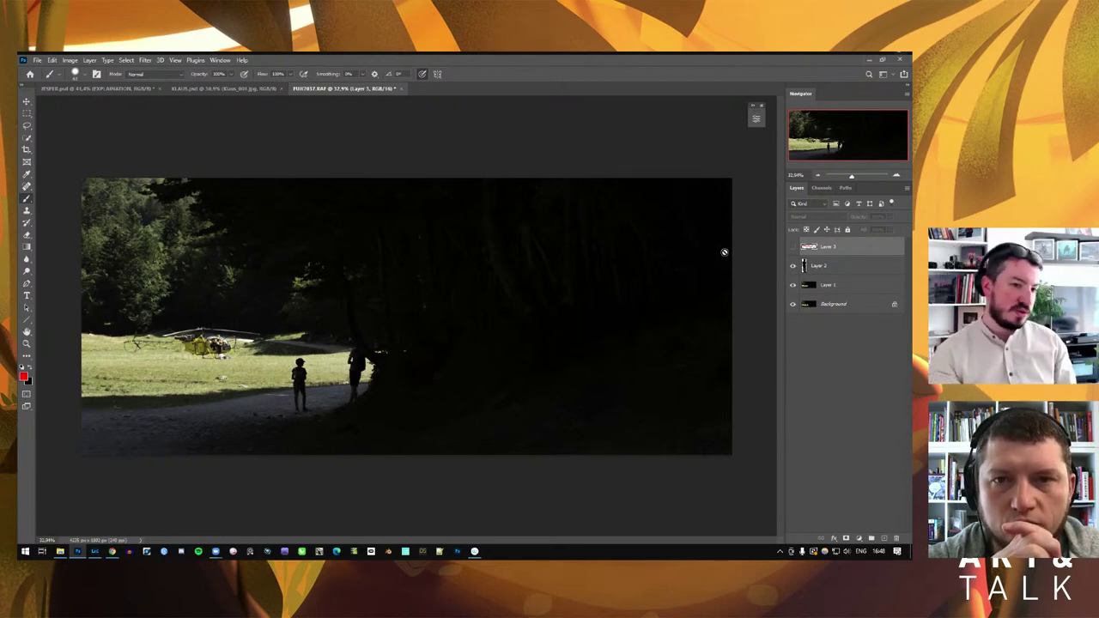
Back in Flickr, arrow through the album past the Granada Alhambra panorama to Madrid005_HD-43
key(alt+Tab)
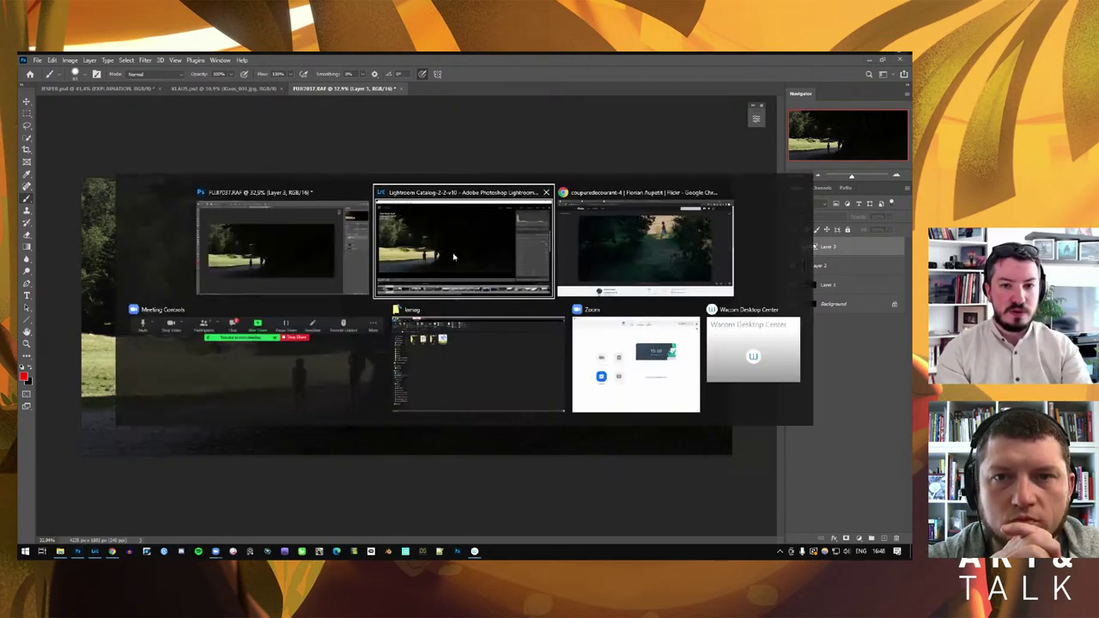
key(Right)
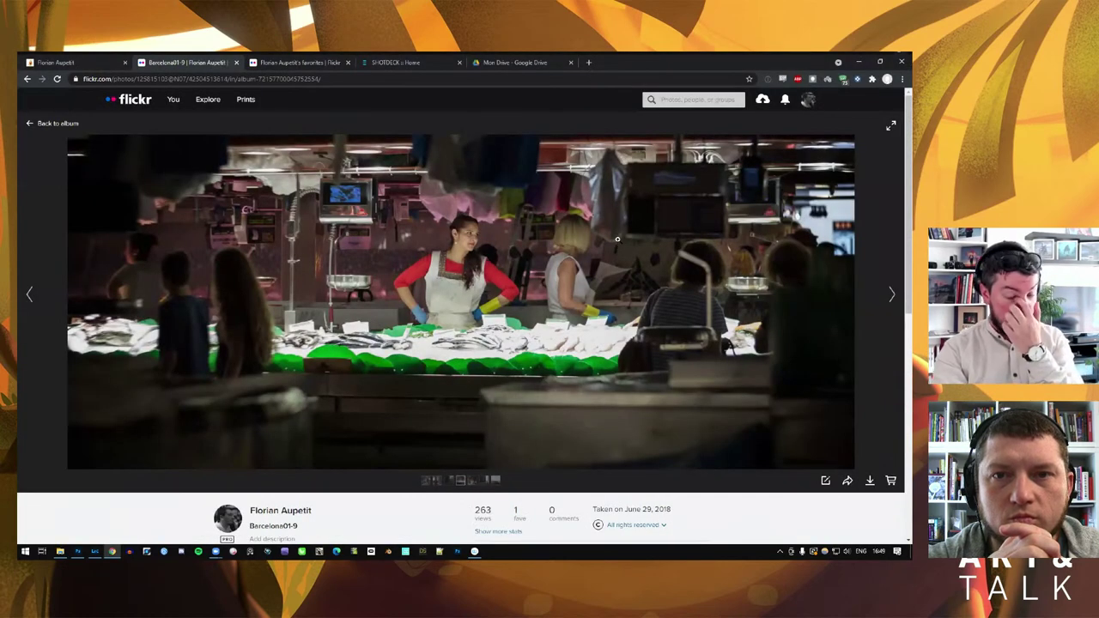
key(Right)
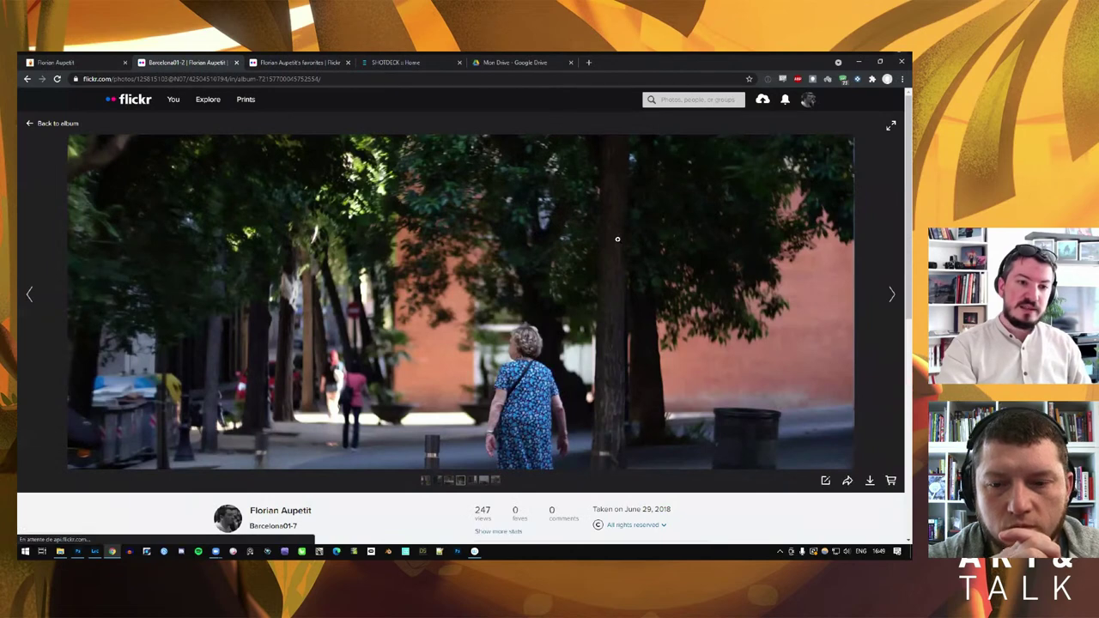
key(Right)
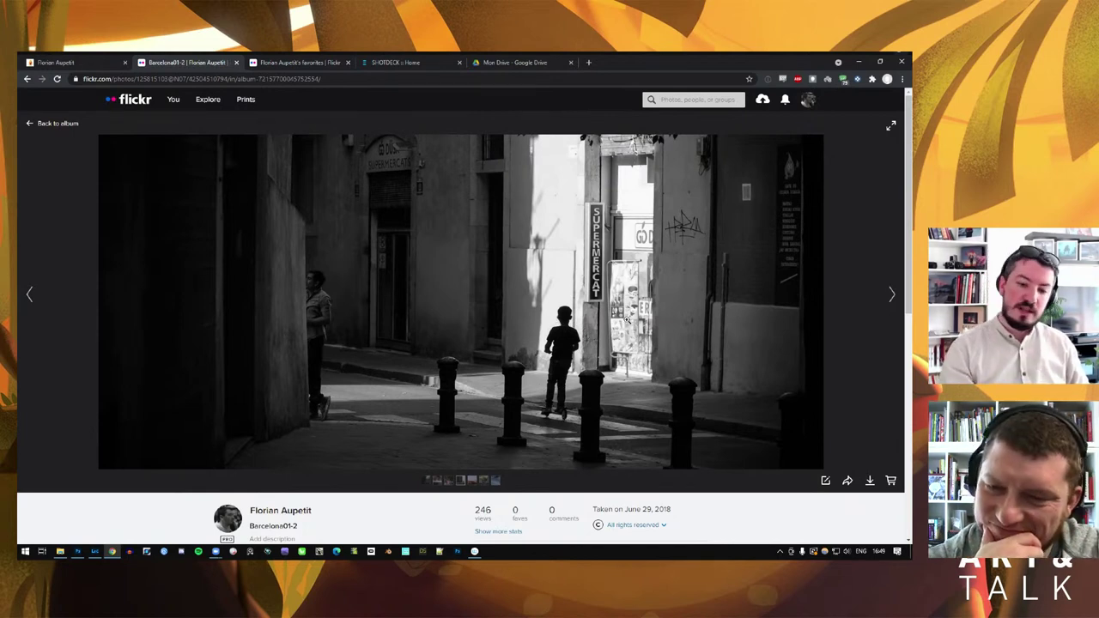
key(Right)
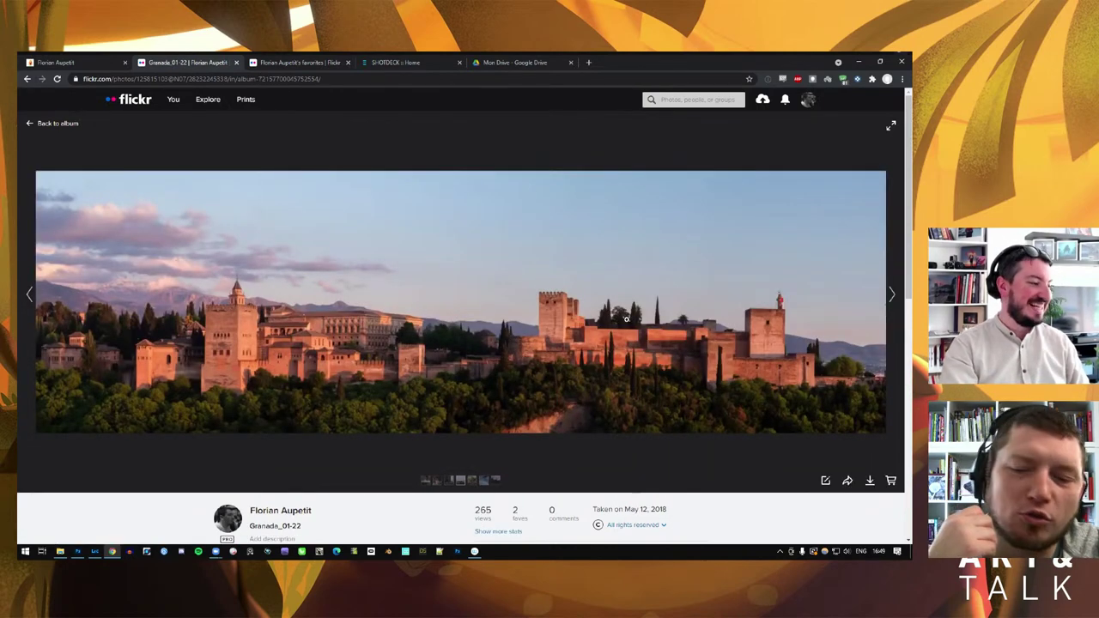
key(Right)
key(Right)
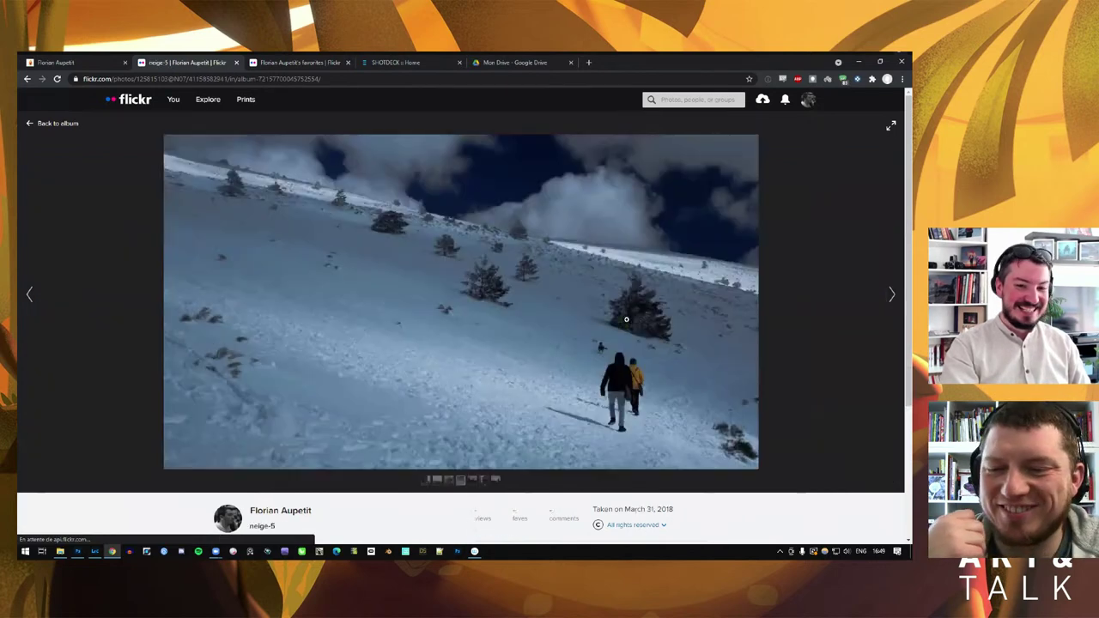
key(Right)
key(Right)
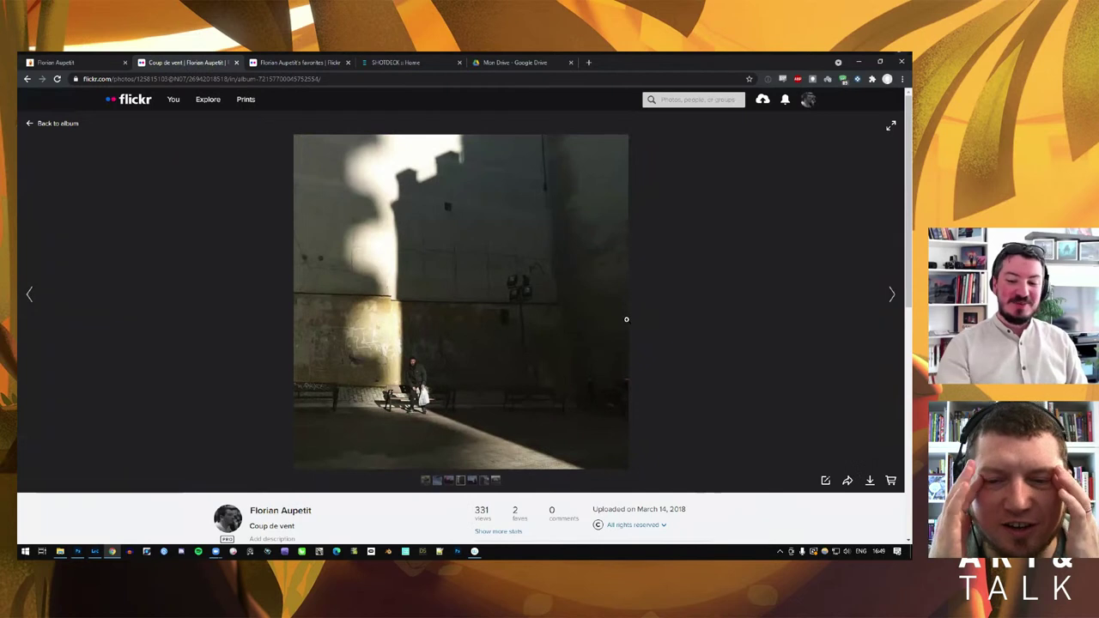
key(Right)
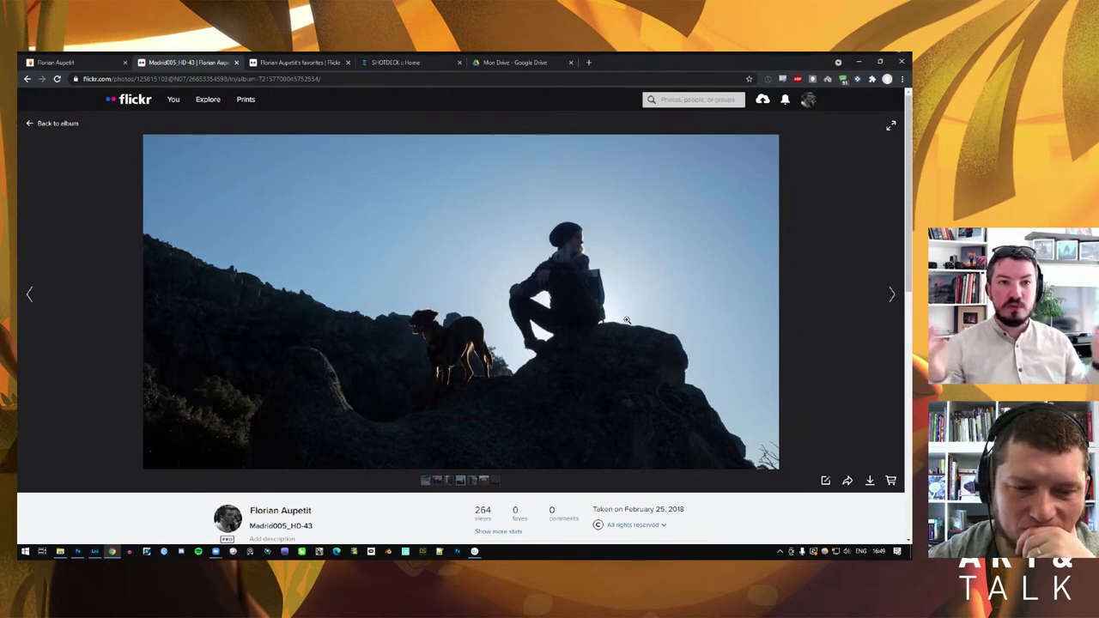
Step on past the hazy sunrise and snowy night street to the cemetery path, then open a new tab
click(795, 170)
click(795, 170)
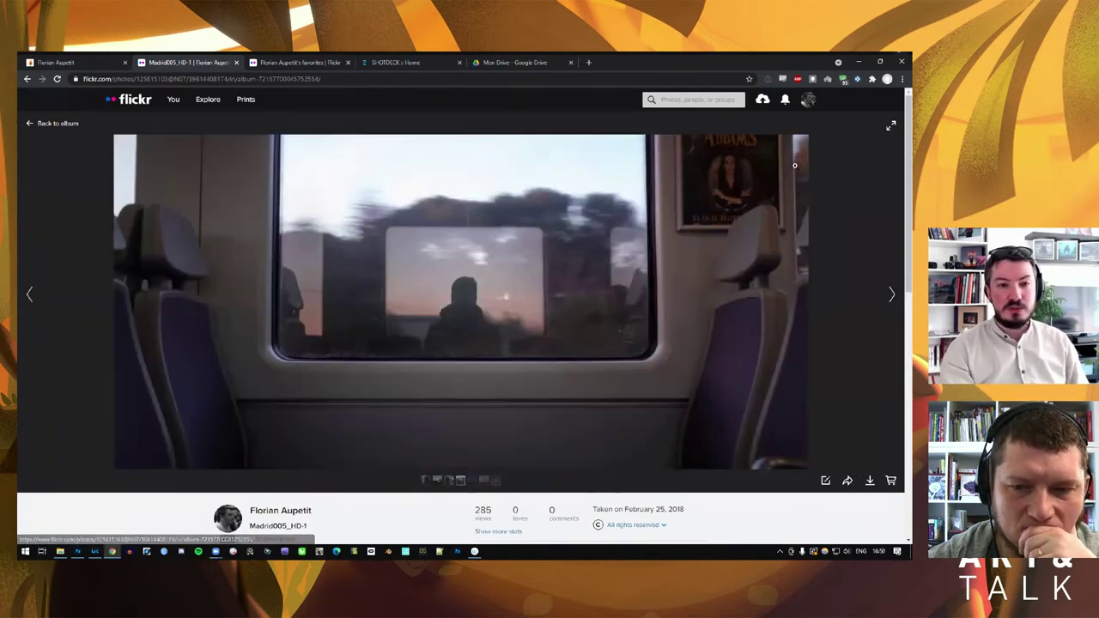
click(794, 166)
click(794, 165)
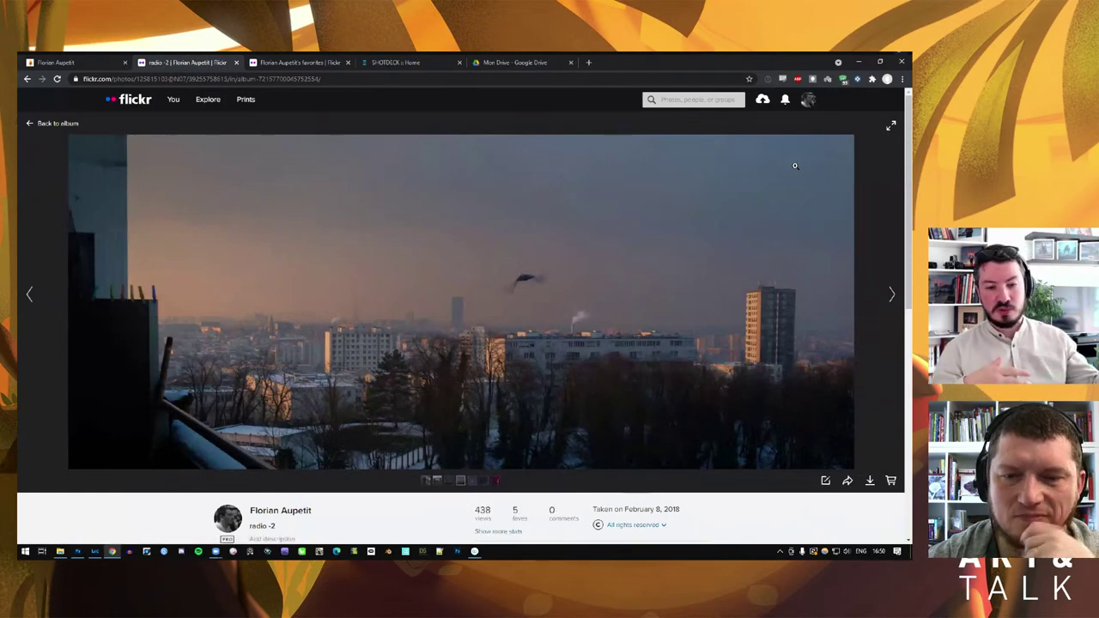
click(794, 165)
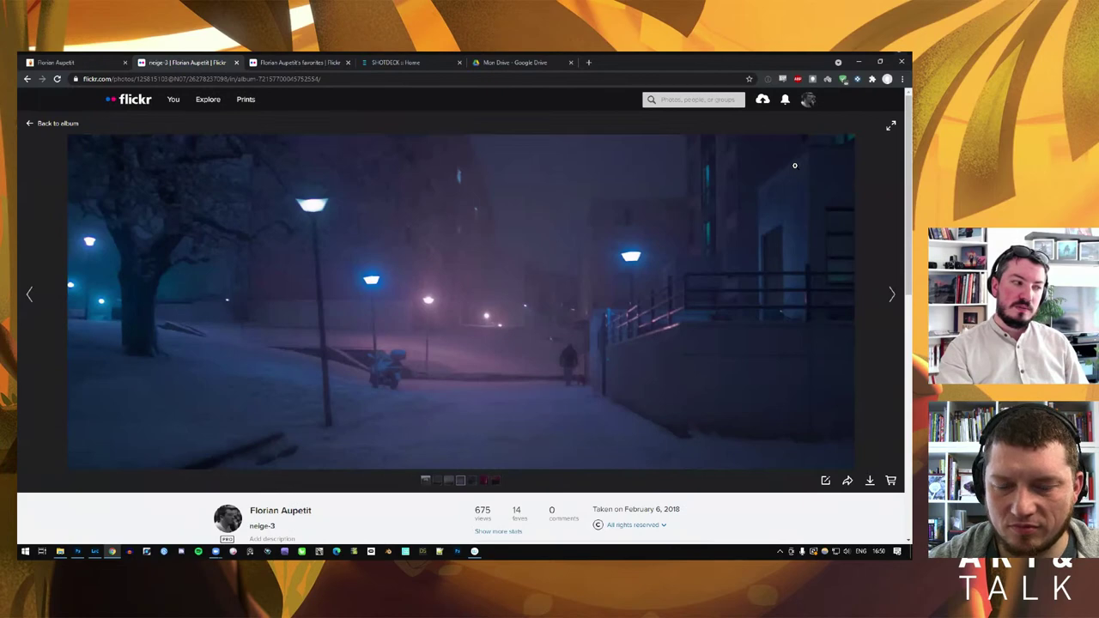
click(794, 166)
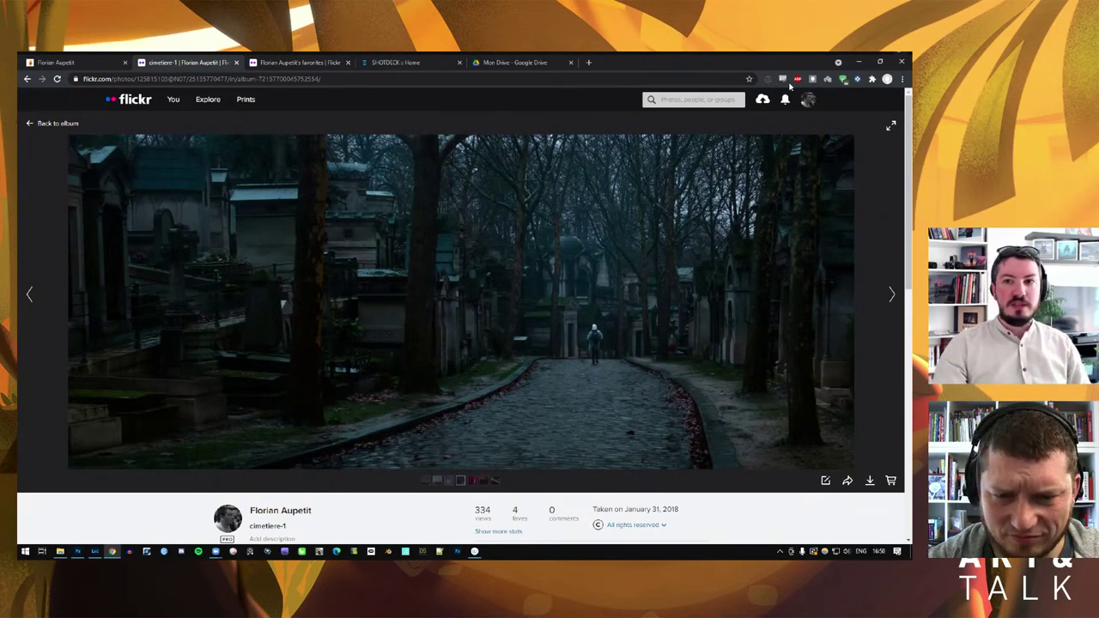
click(588, 63)
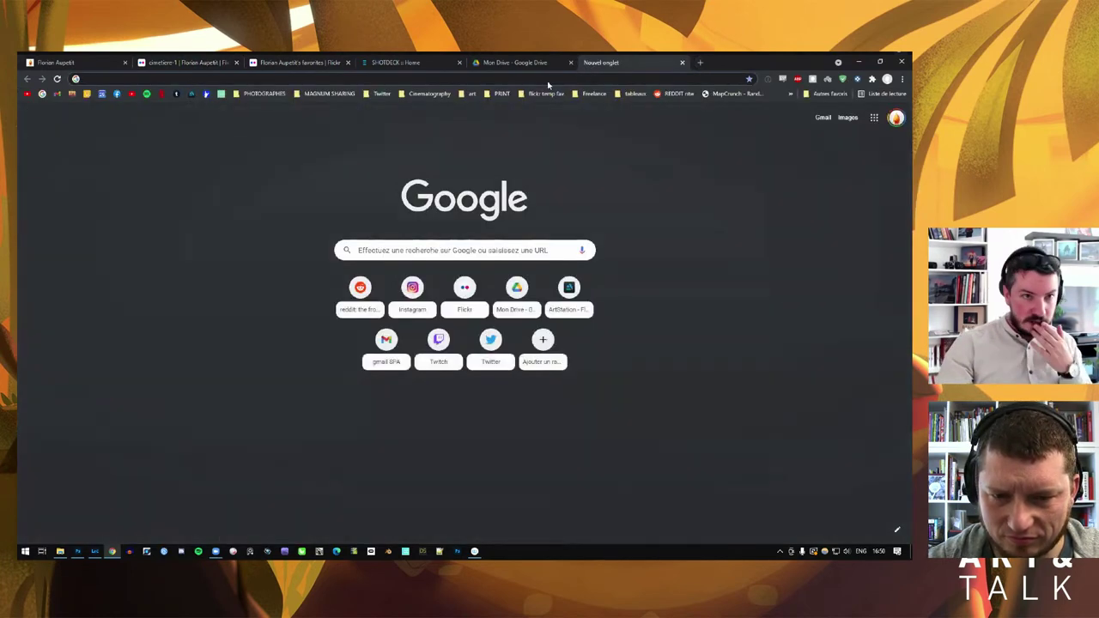
Load the bookmarked henri cartier bresson image search and preview four of his photographs
click(263, 93)
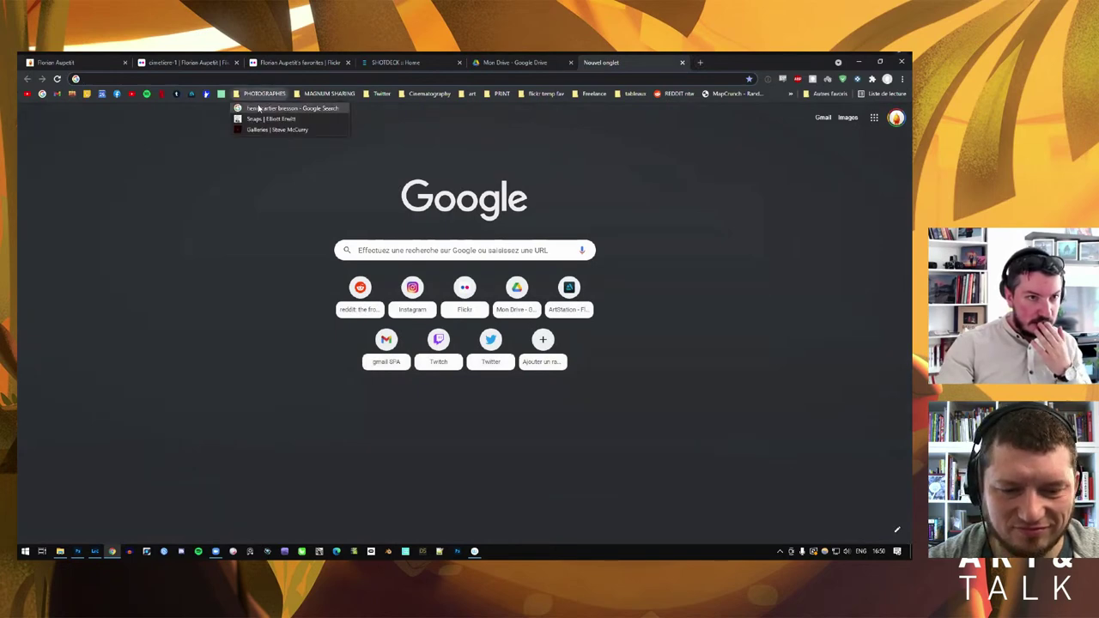
click(259, 108)
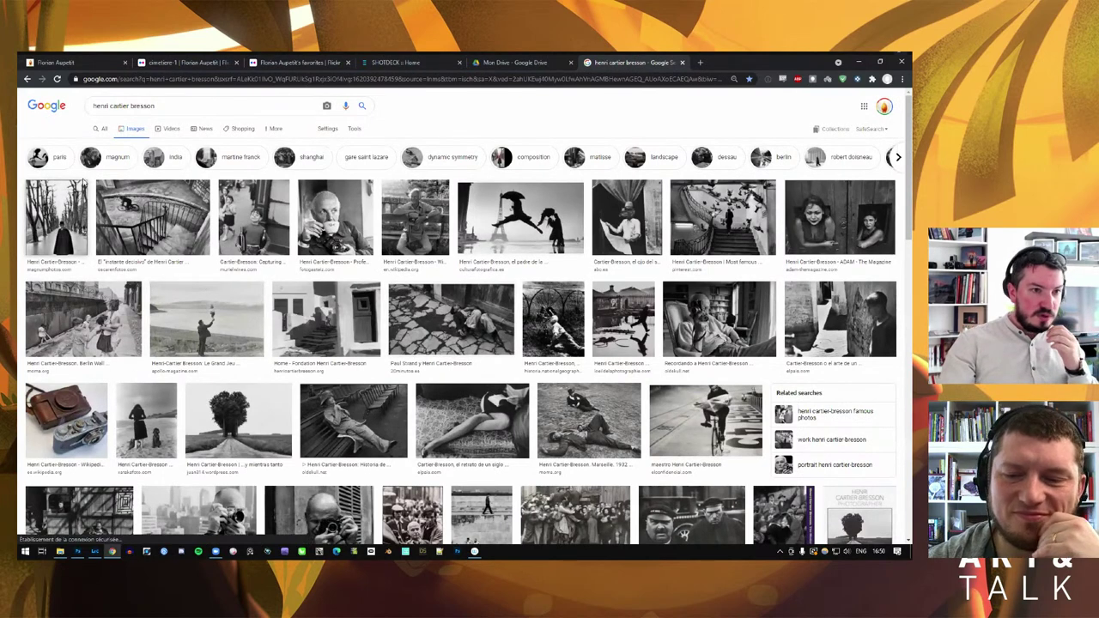
click(67, 230)
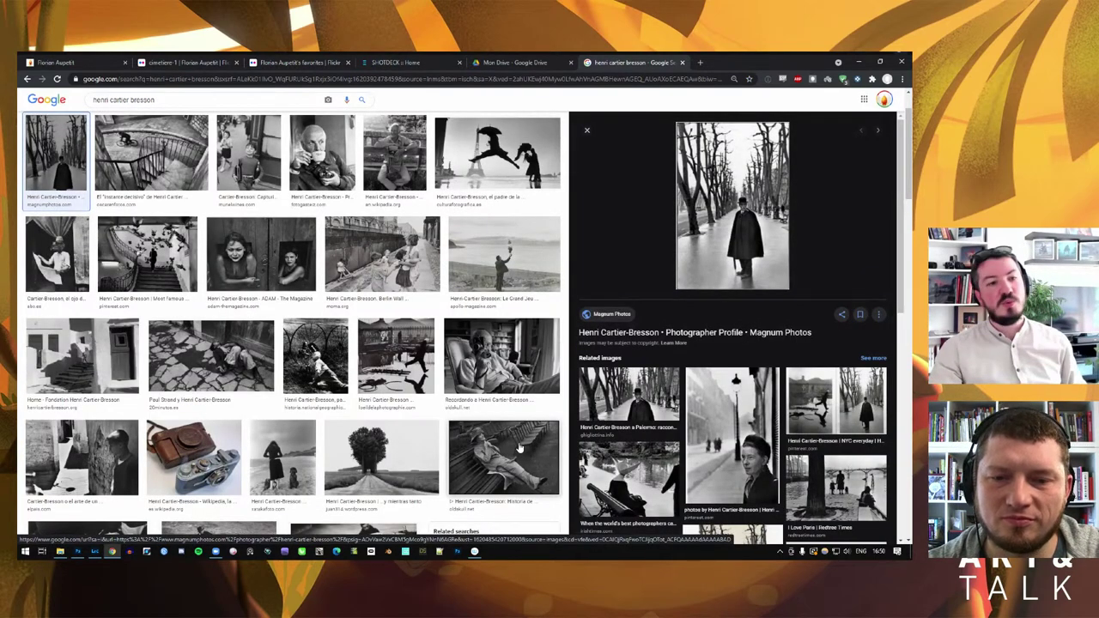
click(129, 143)
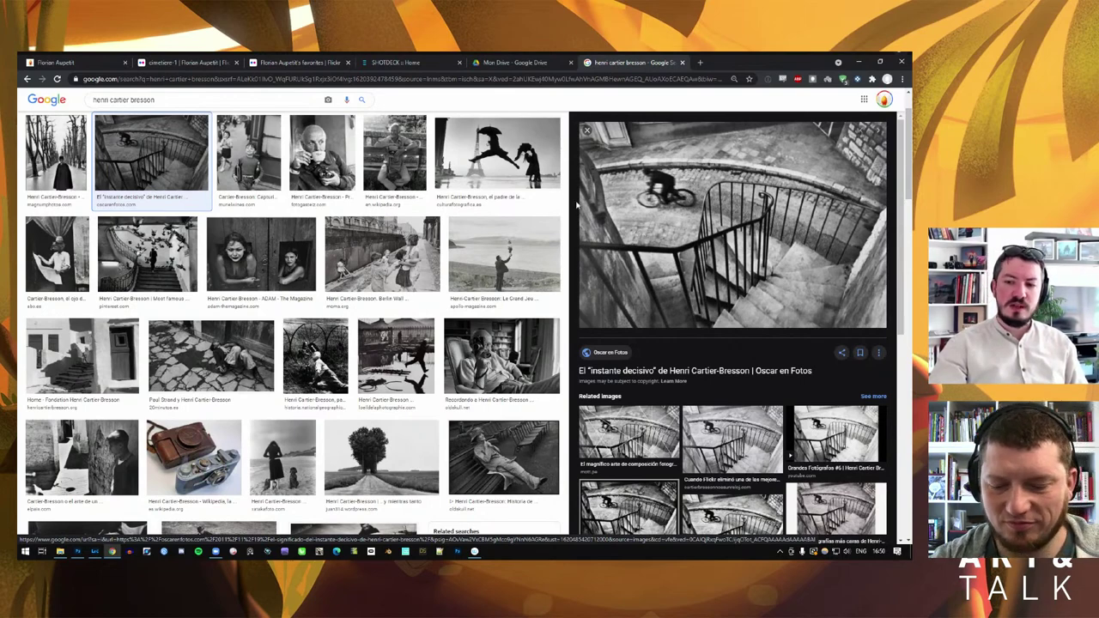
click(150, 262)
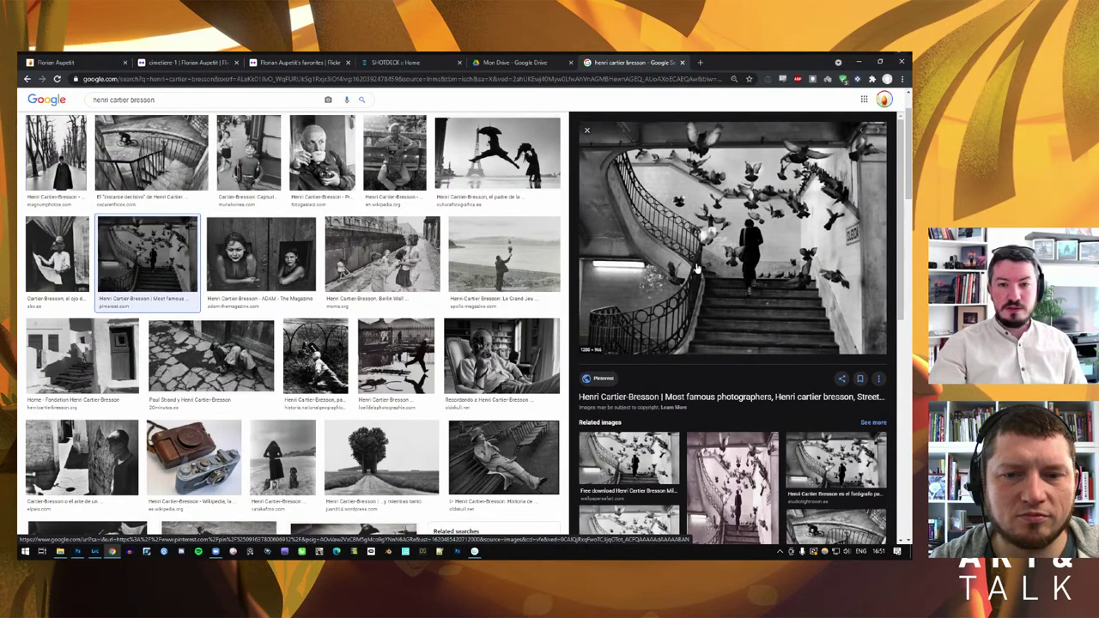
click(502, 457)
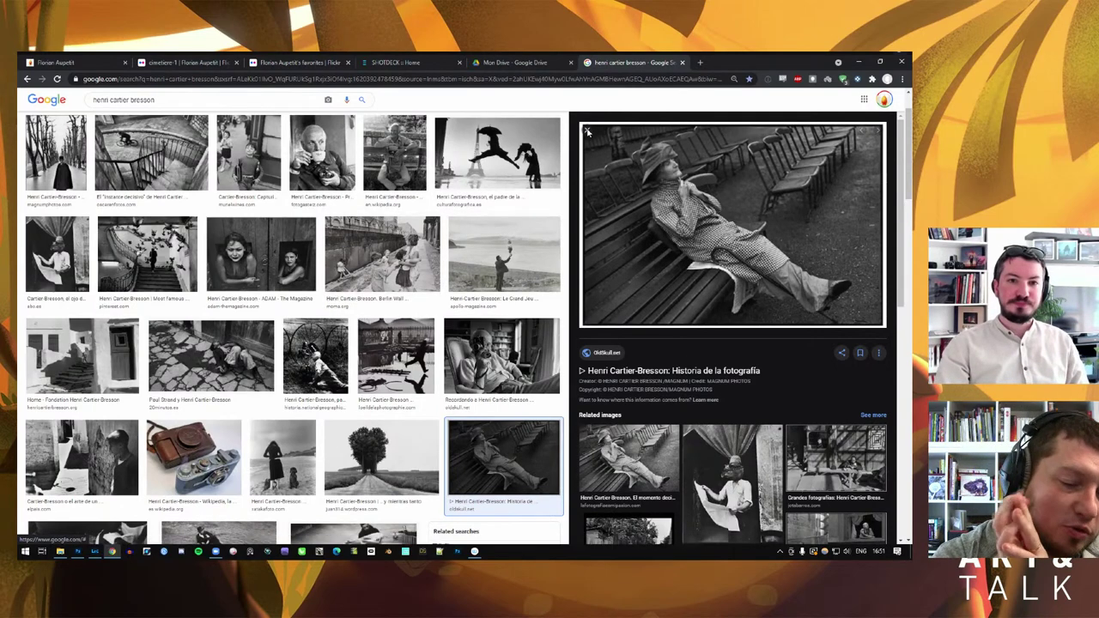
click(587, 132)
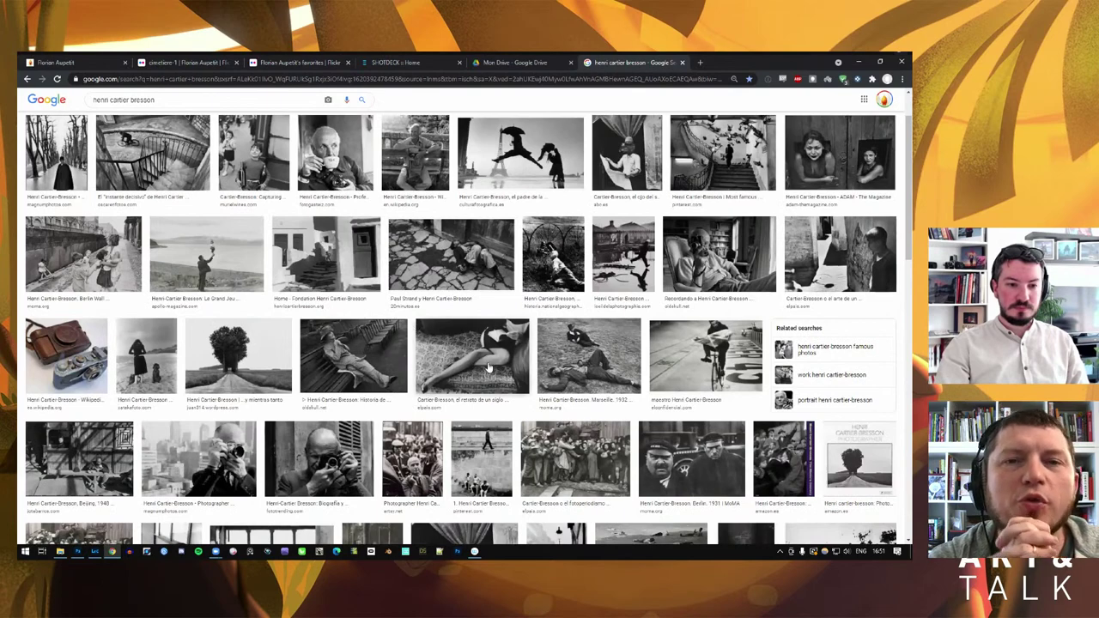
scroll(454, 343, down, 1)
scroll(472, 352, down, 1)
scroll(486, 361, down, 1)
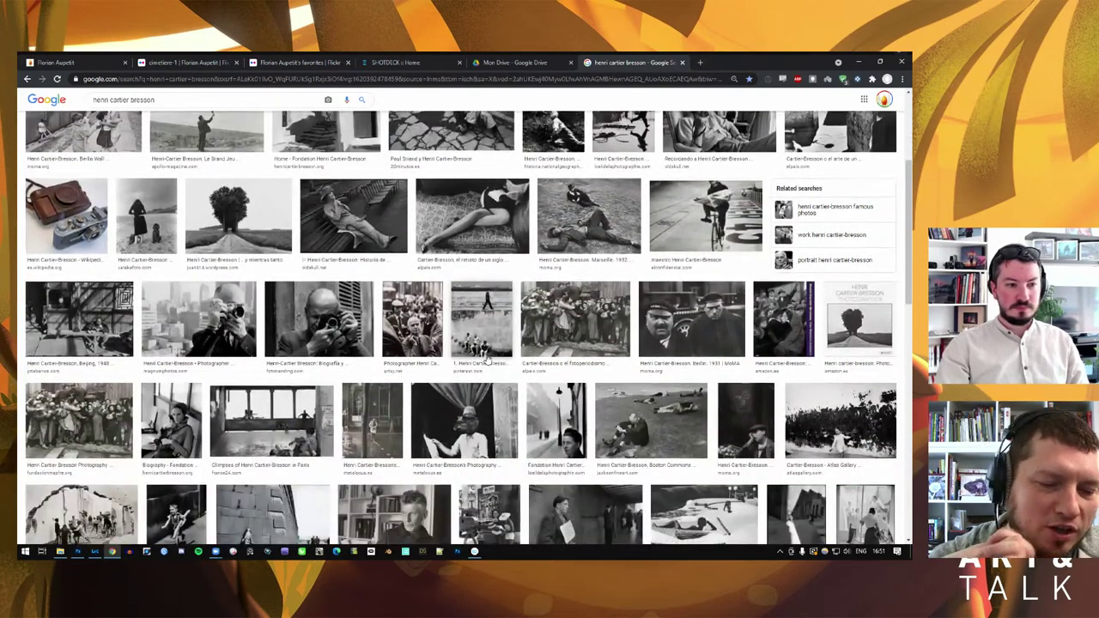
scroll(486, 361, down, 1)
scroll(488, 357, down, 1)
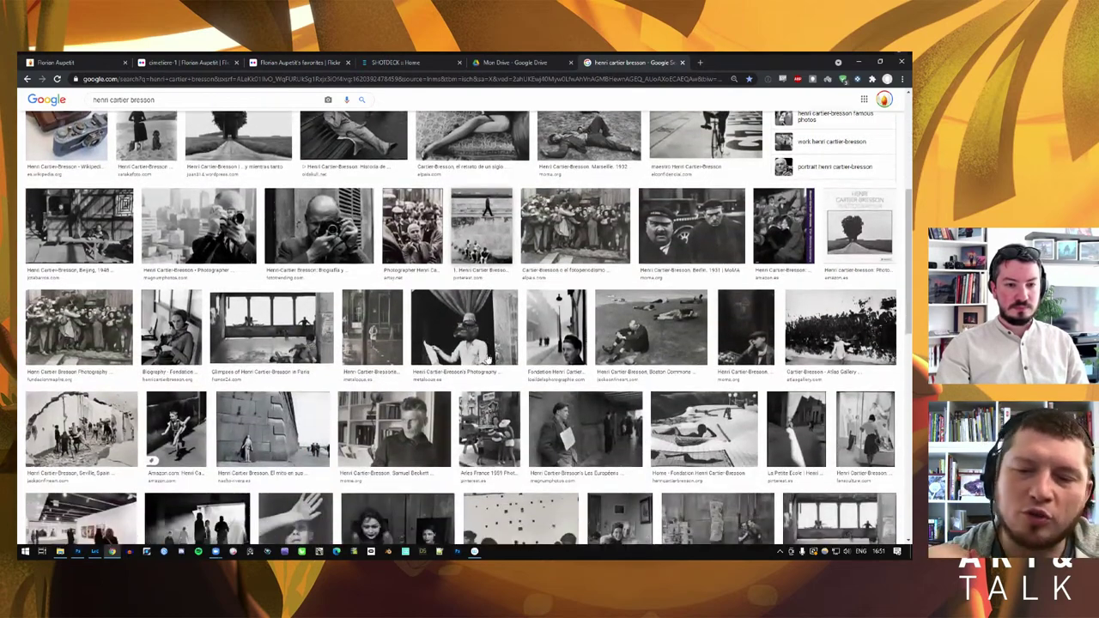
click(110, 429)
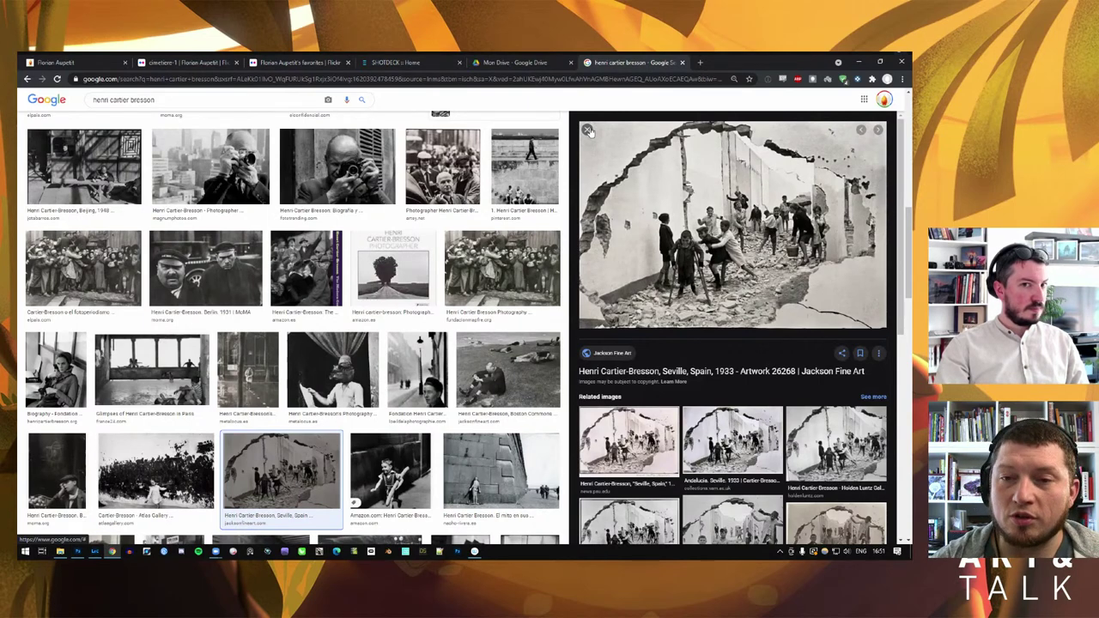
click(588, 130)
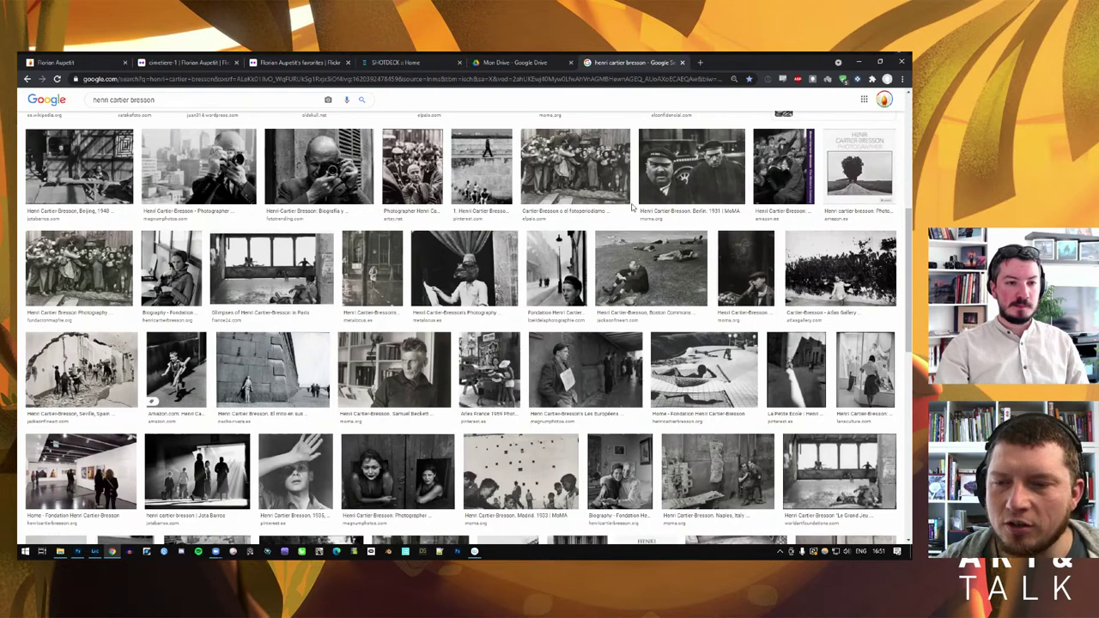
scroll(630, 206, down, 2)
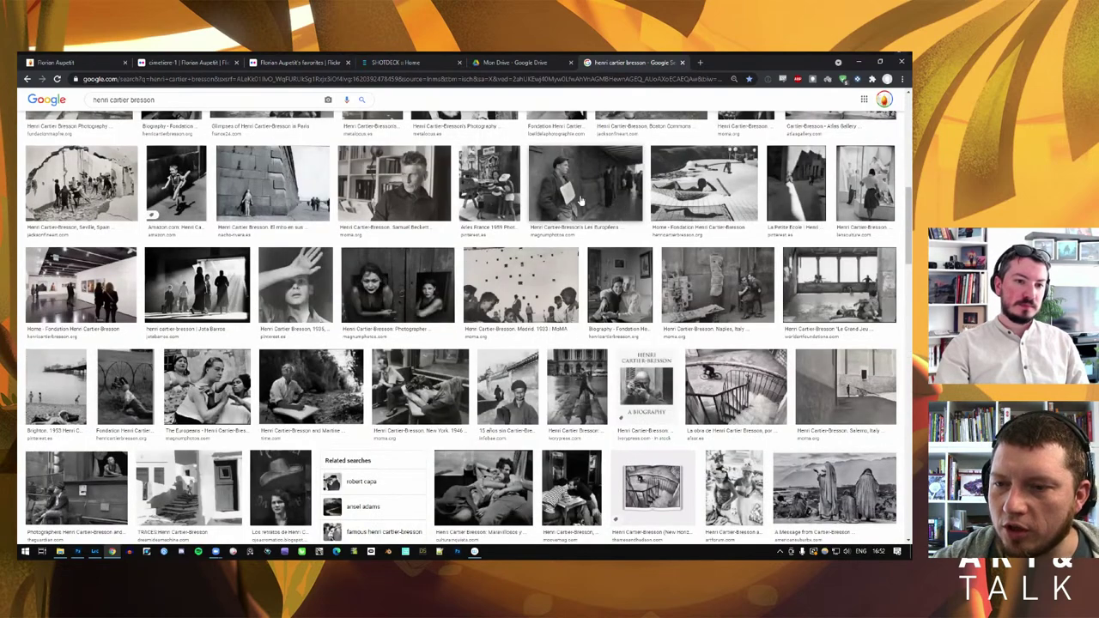
scroll(580, 199, down, 1)
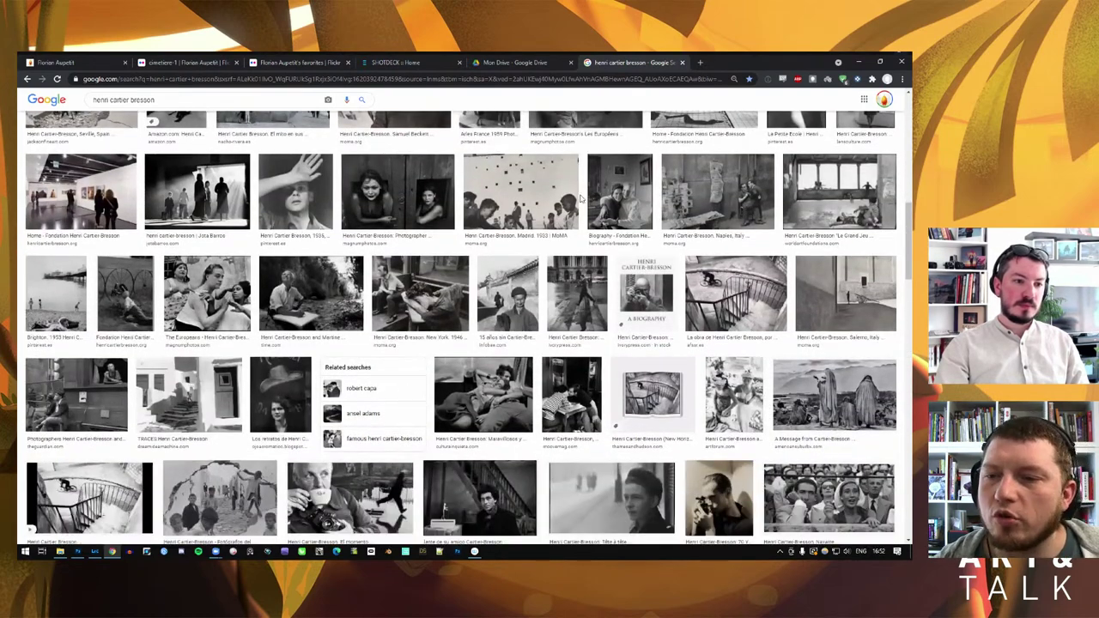
scroll(580, 199, down, 1)
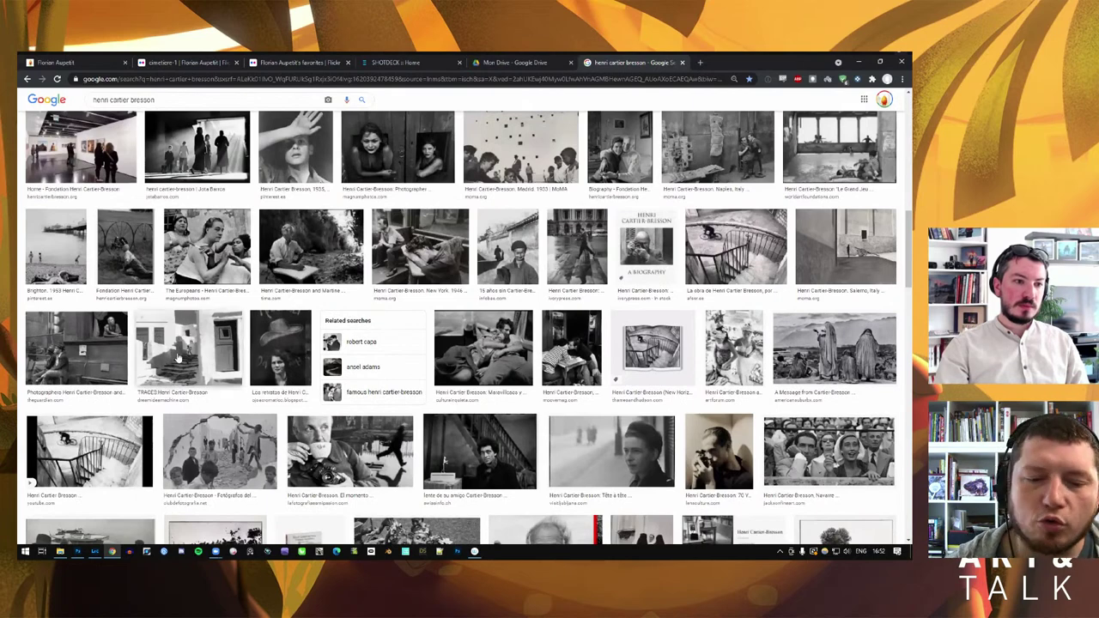
Preview the Walker Evans, TRACES white stairs and Salerno, Italy 1933 photos
click(81, 350)
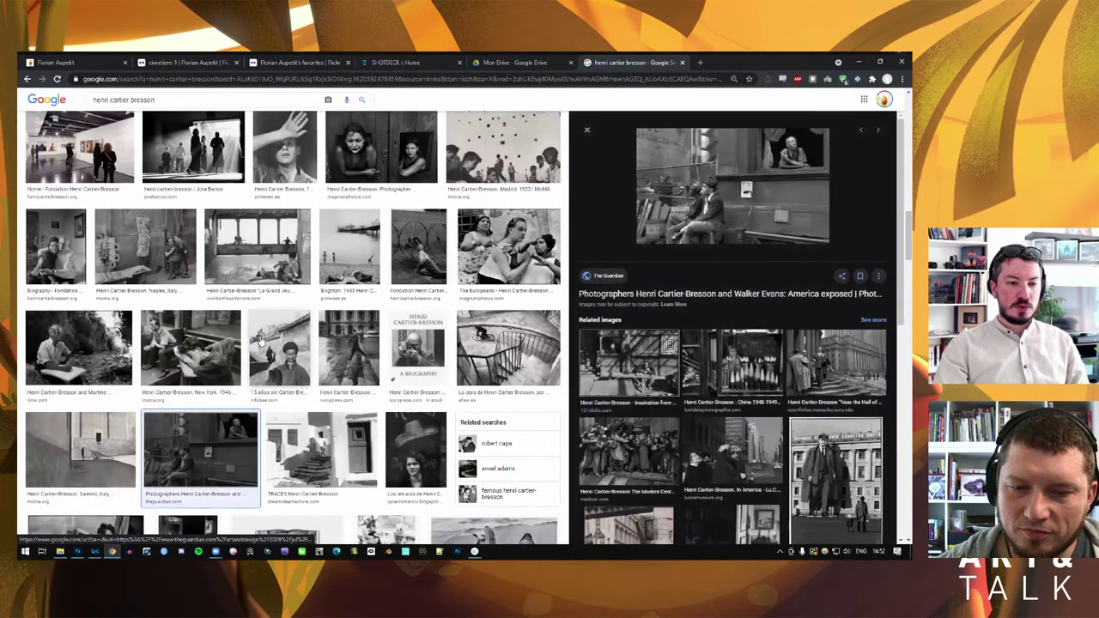
click(290, 450)
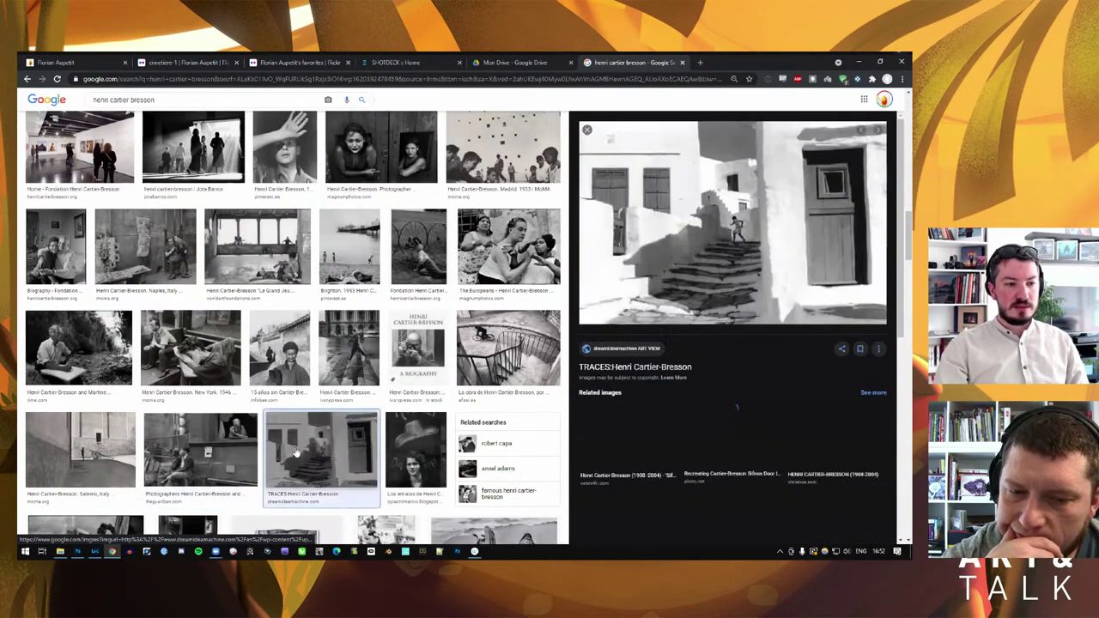
click(93, 467)
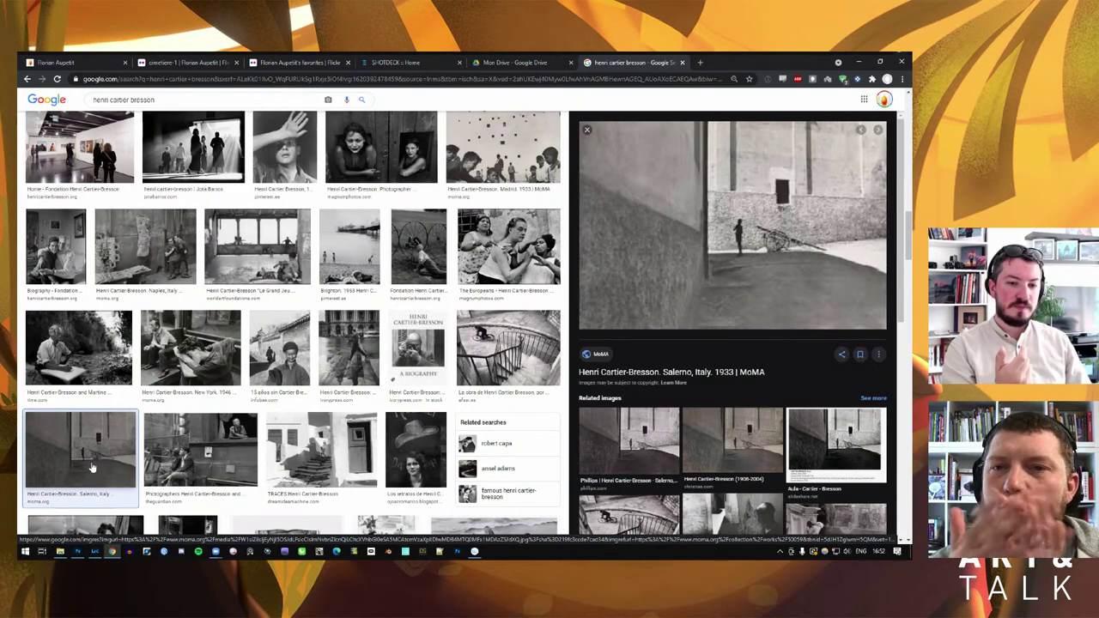
scroll(95, 464, down, 3)
scroll(120, 429, down, 2)
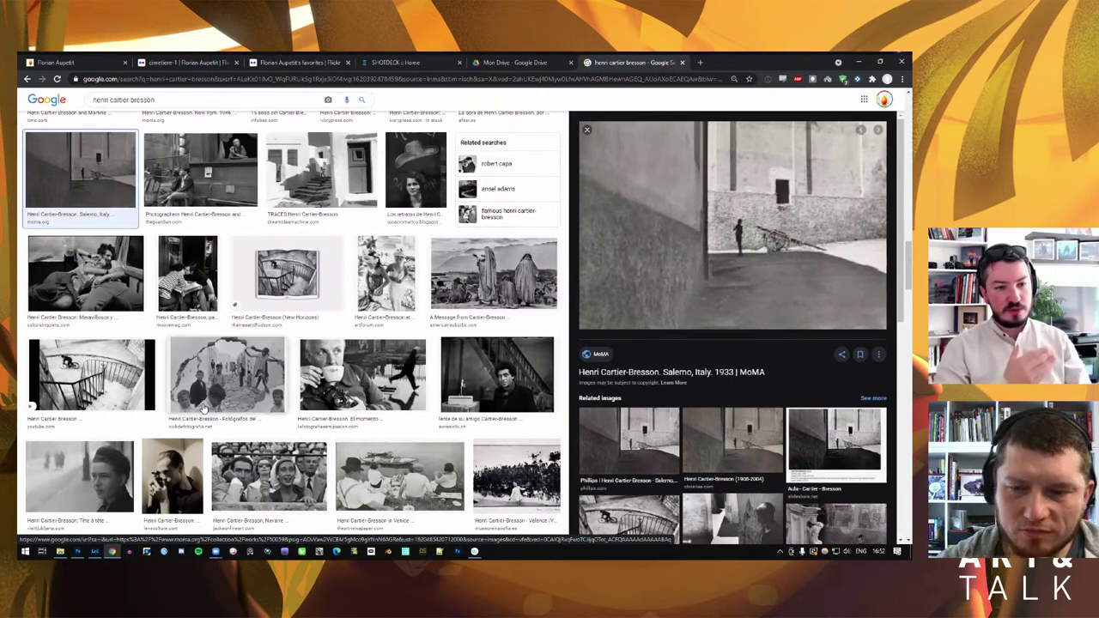
scroll(219, 417, down, 2)
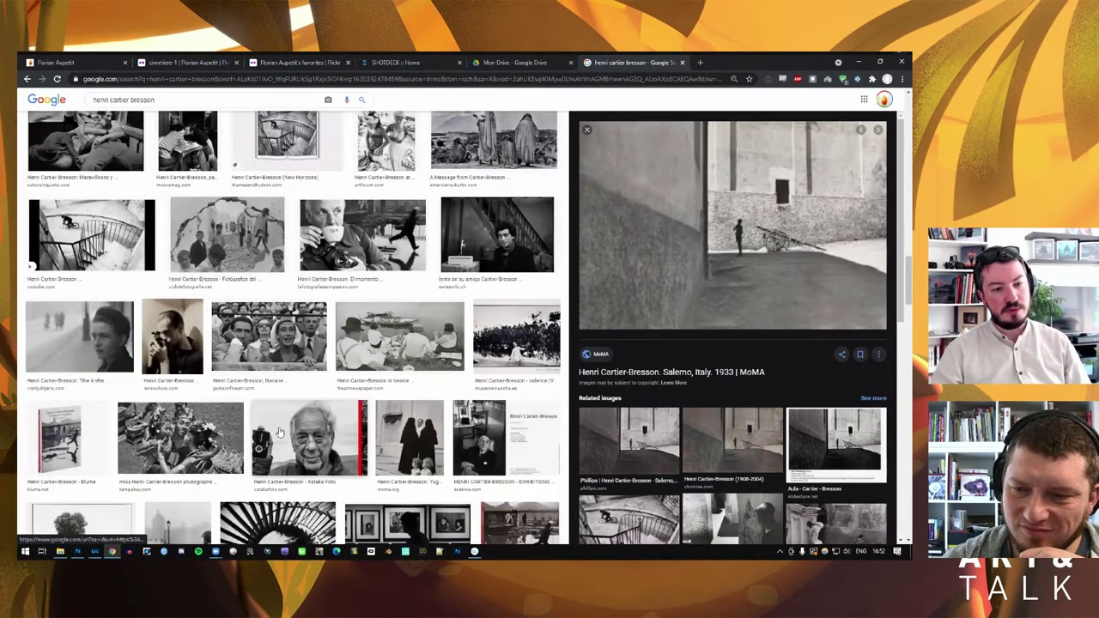
key(Escape)
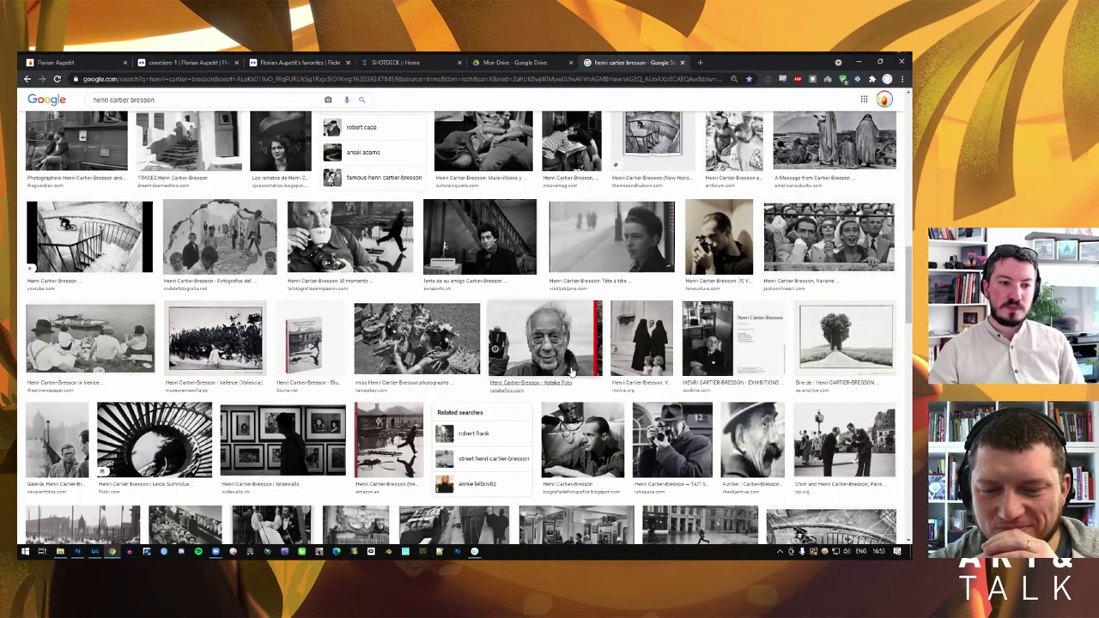
Preview the Yugoslavia 1965 nuns photo, then switch back to the Photoshop image
click(645, 343)
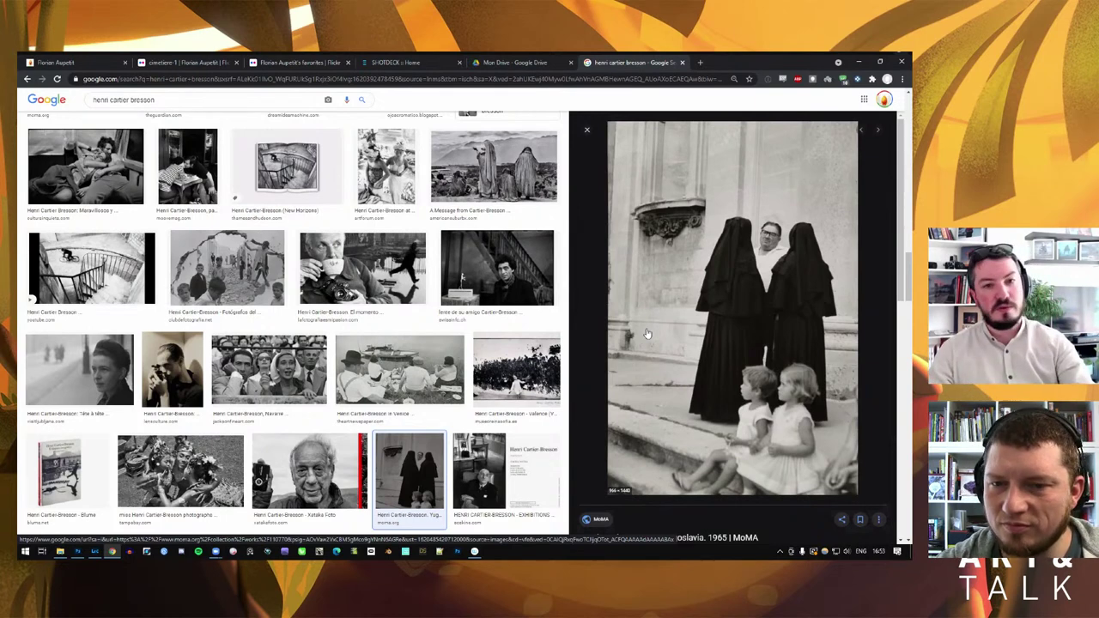
key(alt+Tab)
click(438, 269)
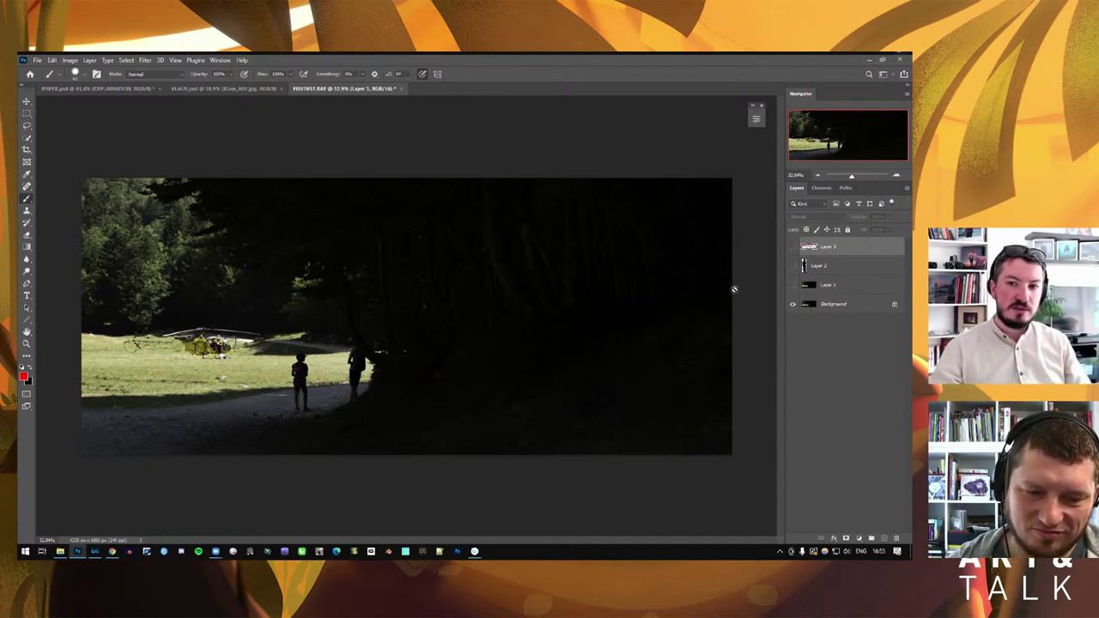
Try a red stroke near the left child on Layer 3, undo it, re-show Layer 2, and minimise Photoshop
click(793, 246)
drag(311, 349, 315, 372)
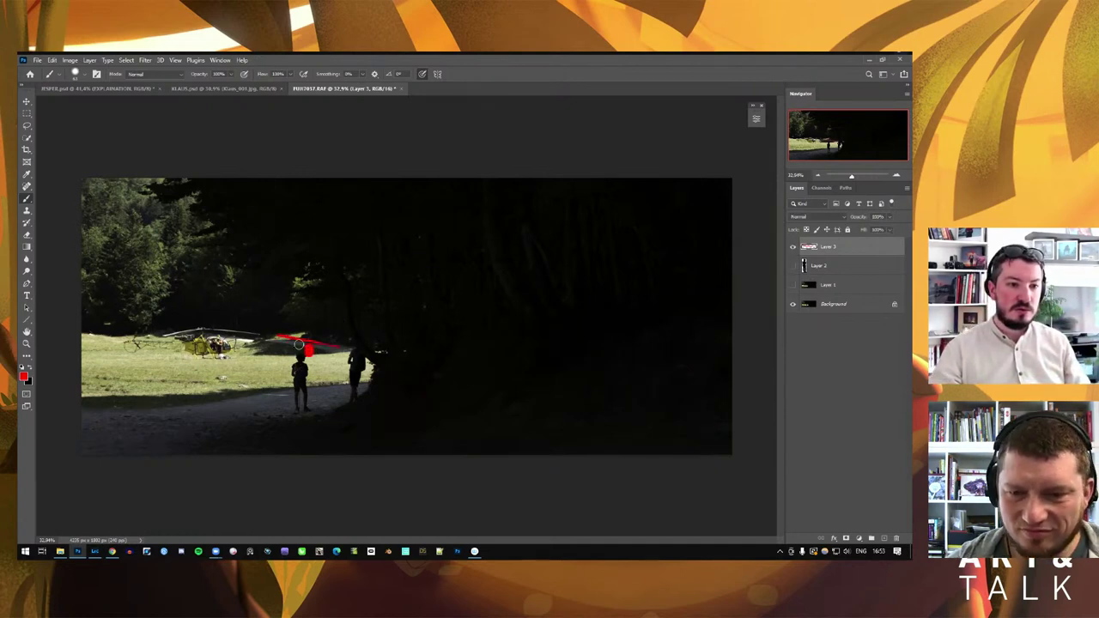
key(ctrl+z)
key(ctrl+z)
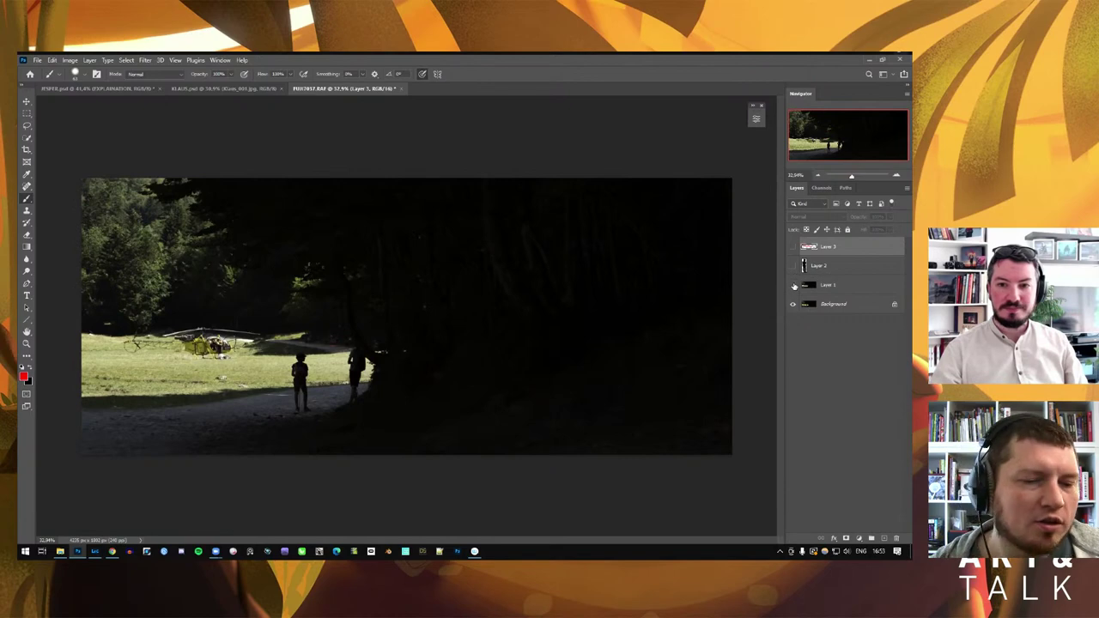
click(793, 266)
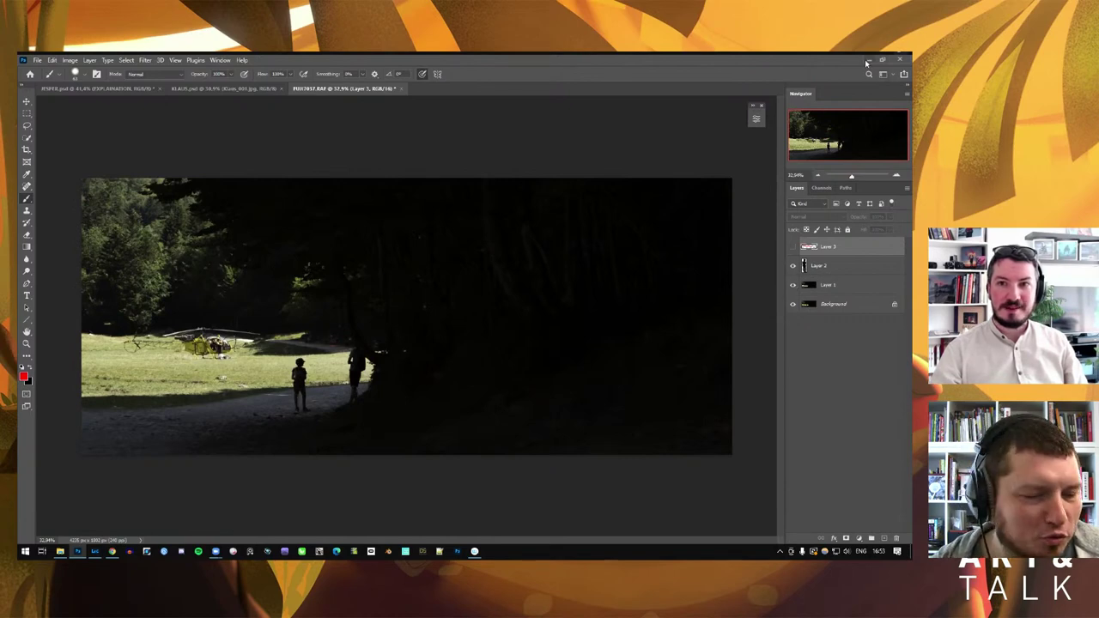
click(867, 62)
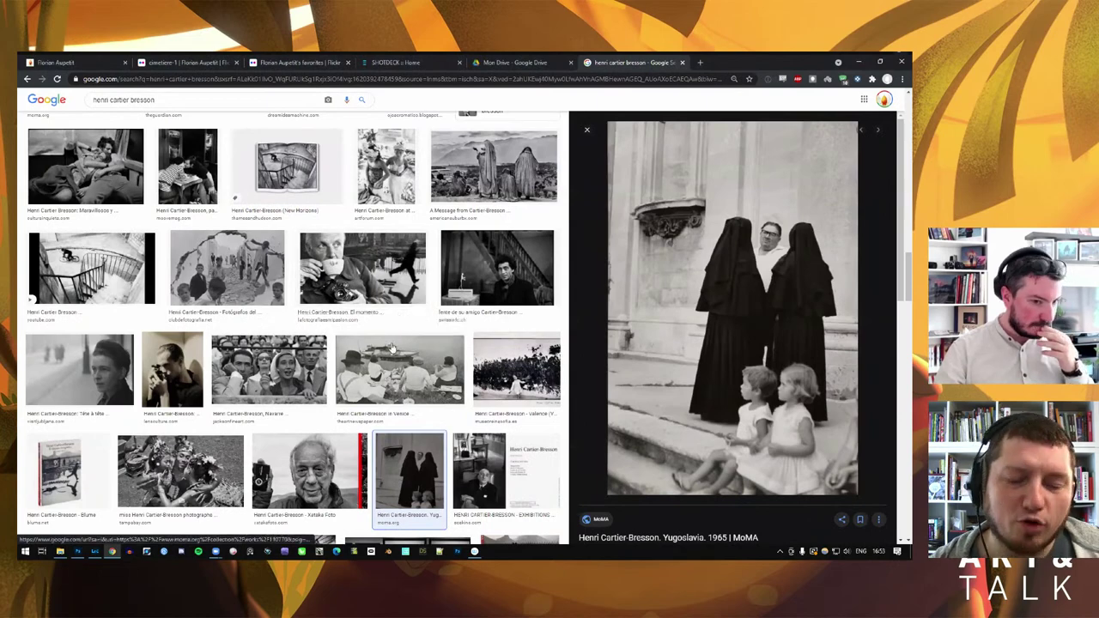
Close the Yugoslavia 1965 nuns preview and start a fresh browser tab
click(586, 130)
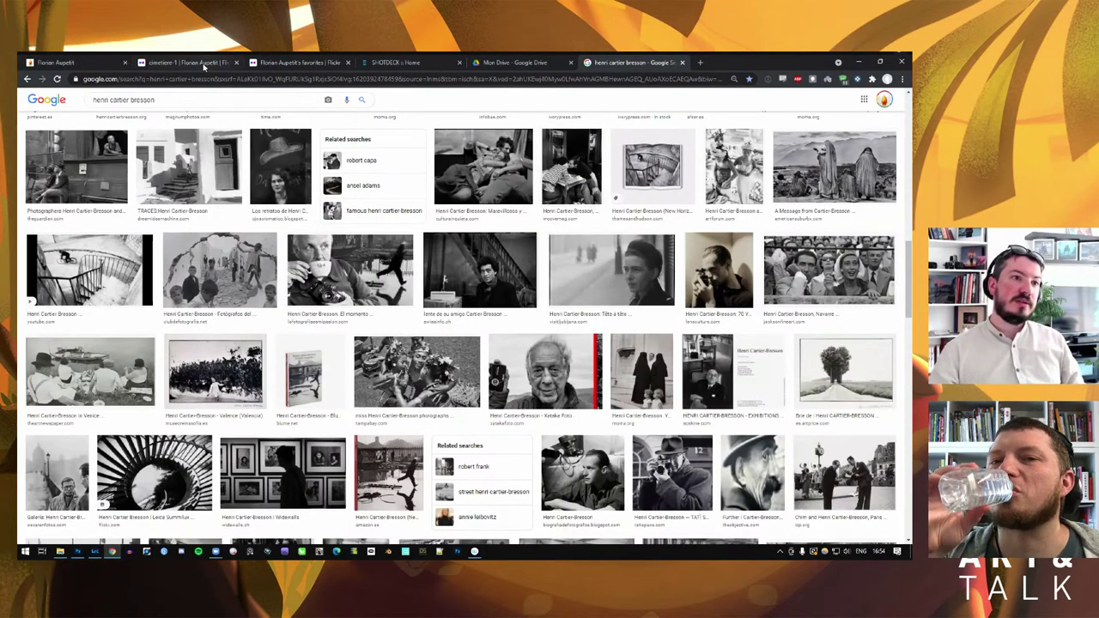
key(ctrl+t)
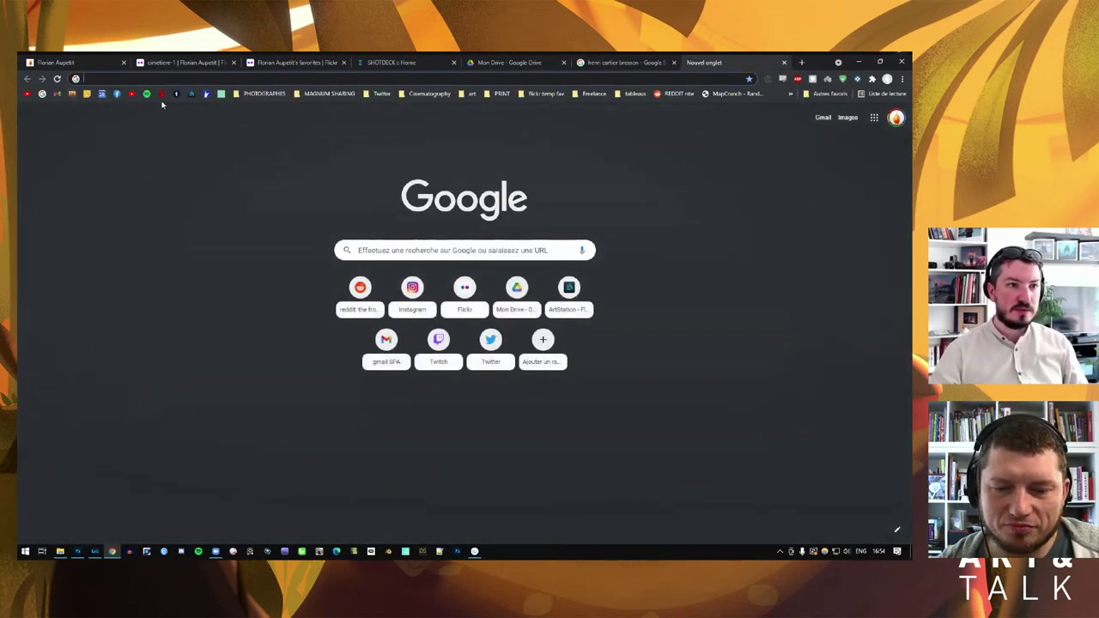
Go to 'Snaps | Elliott Erwitt' from the PHOTOGRAPHES bookmarks folder
click(264, 94)
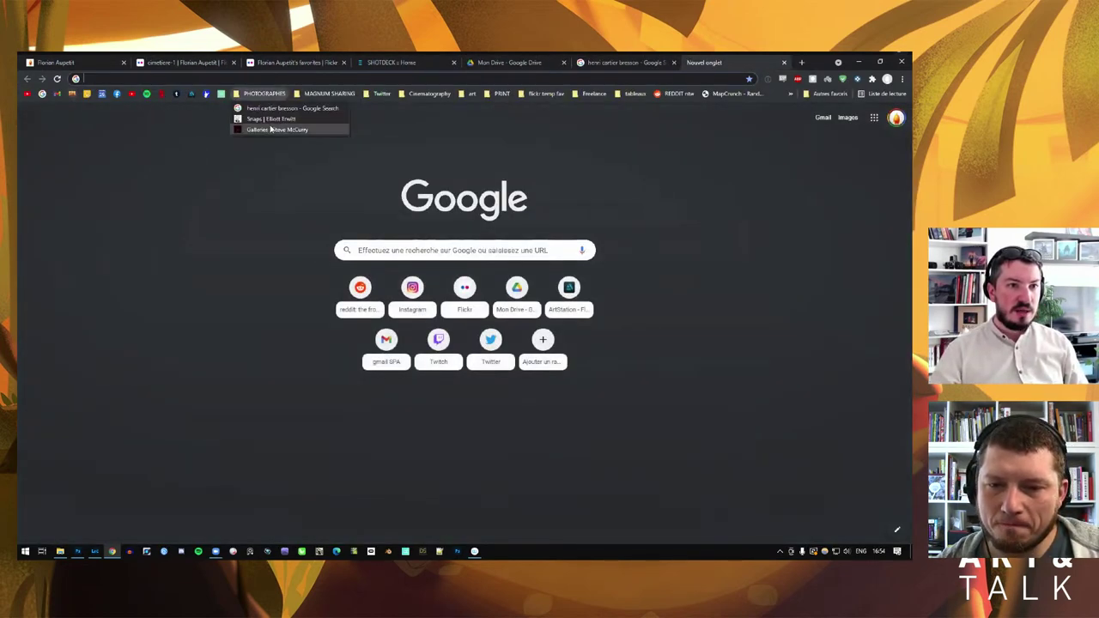
click(275, 120)
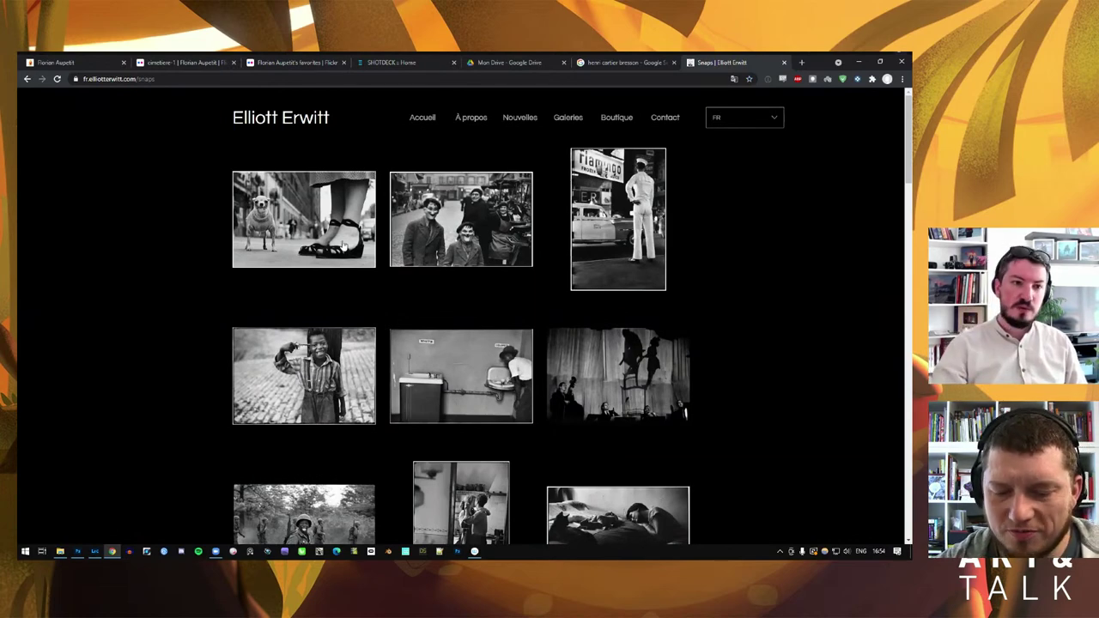
Enlarge the first Snaps thumbnail, the chihuahua-and-sandals 'New York City. Circa 1950.' photo
click(341, 246)
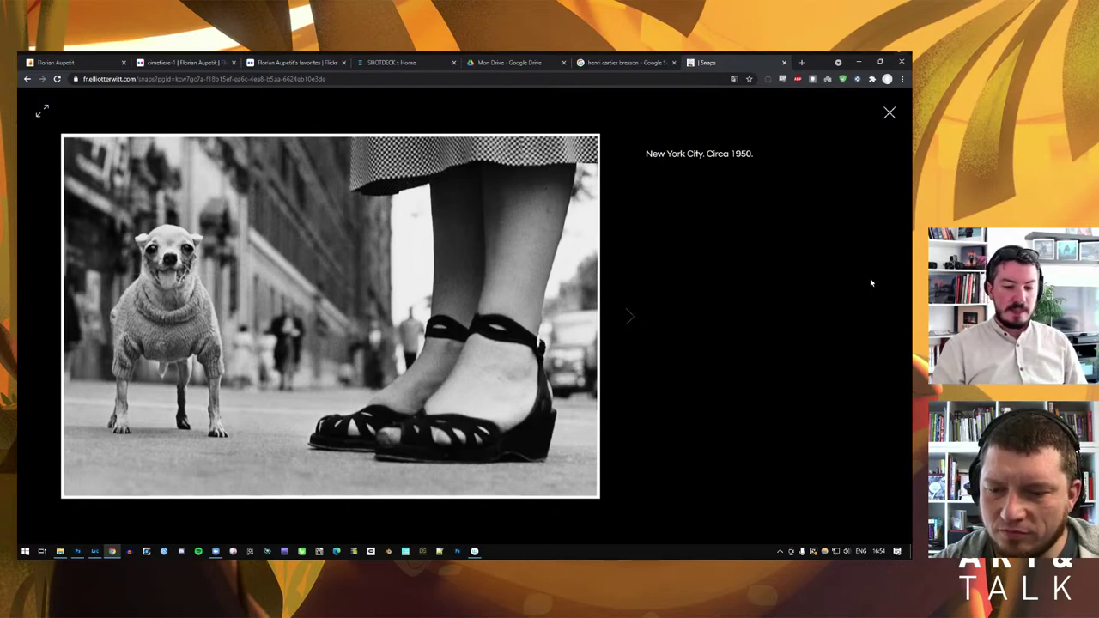
Step from Paris 1949 through Times Square, Pittsburgh, Valencia and New York 1953 to the Metropolitan Museum photo
key(Right)
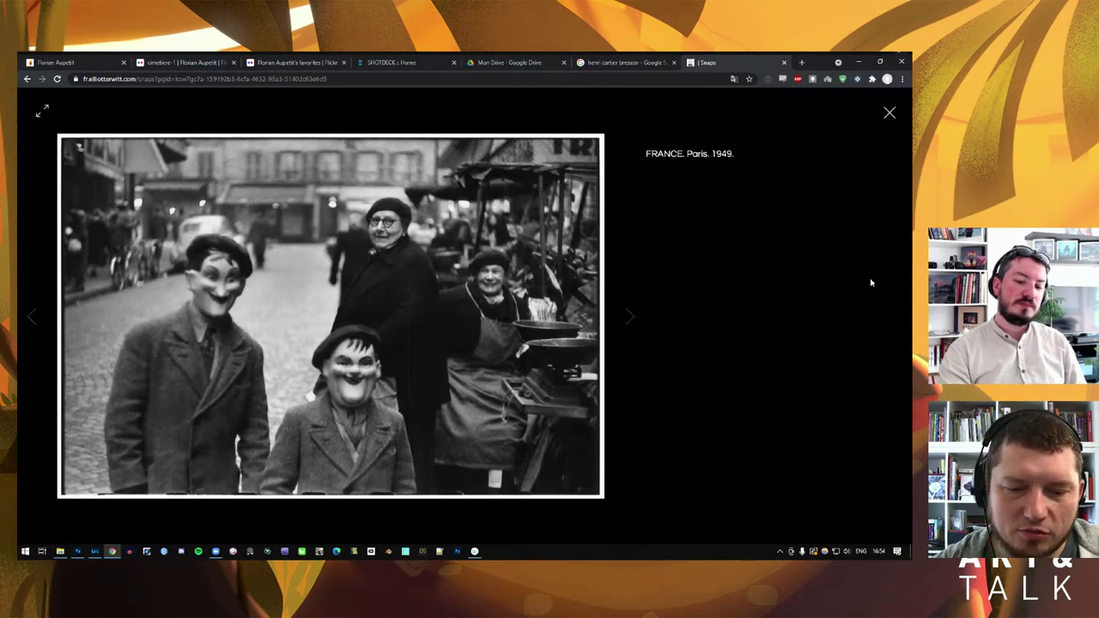
key(Right)
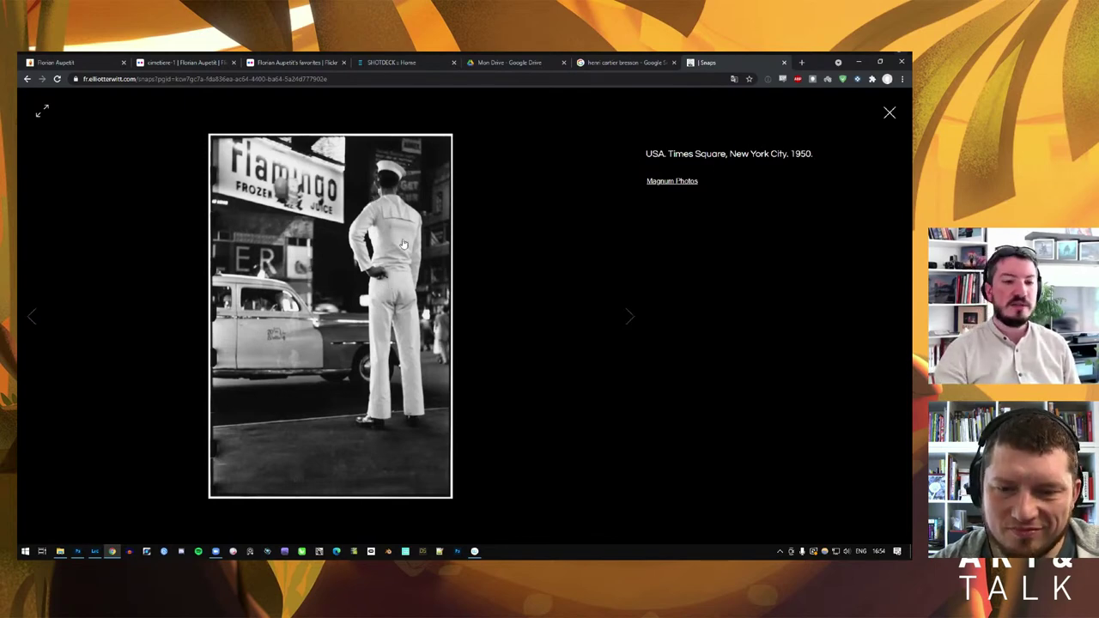
key(Right)
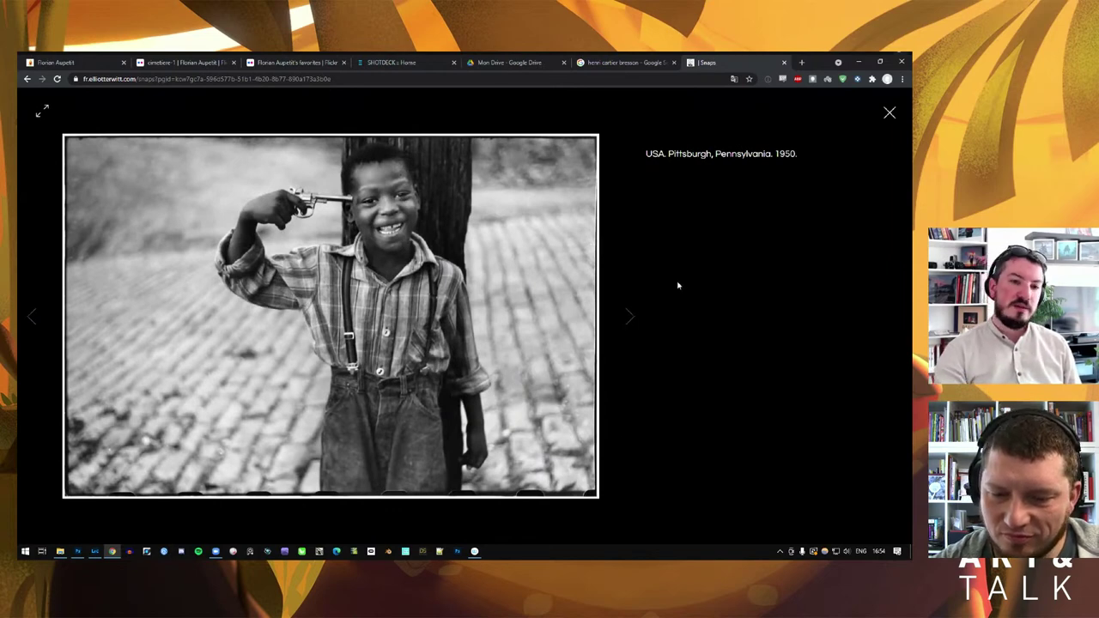
key(Right)
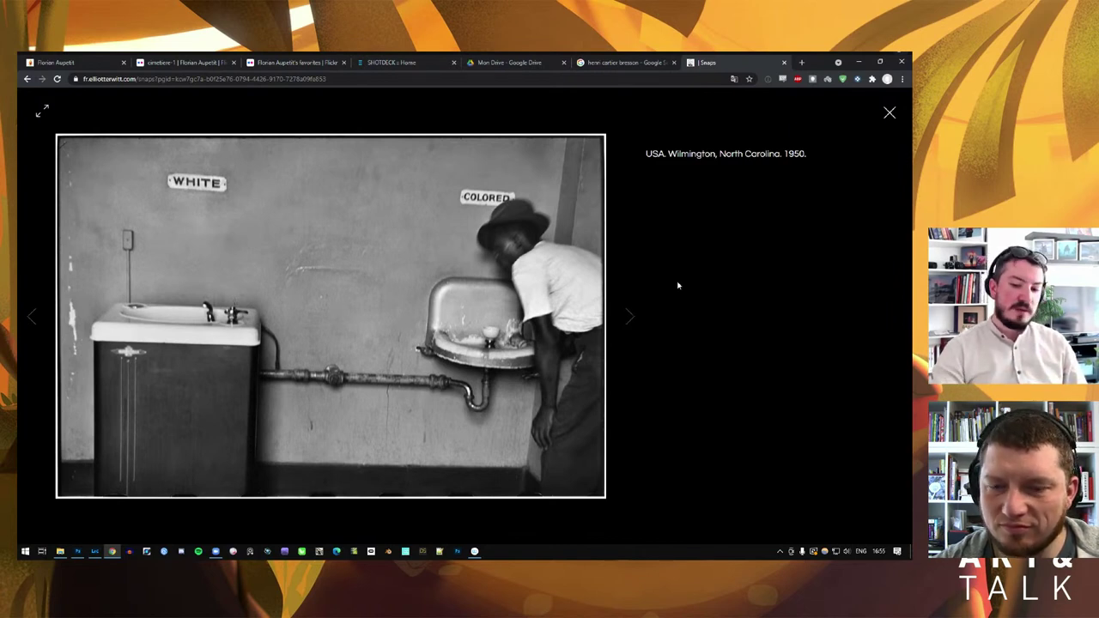
key(Right)
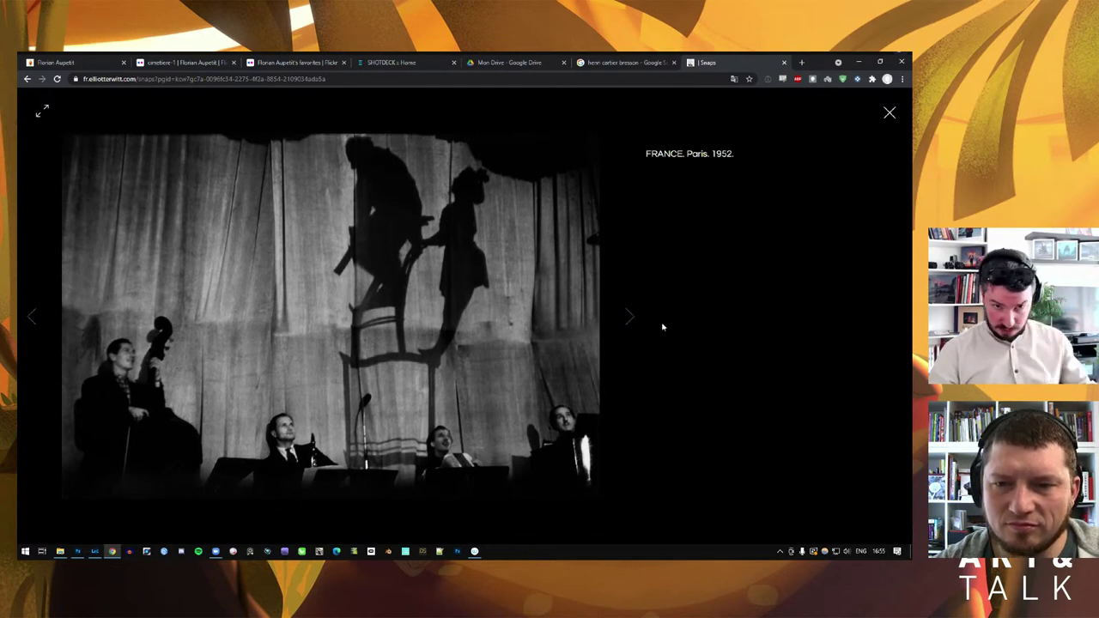
key(Right)
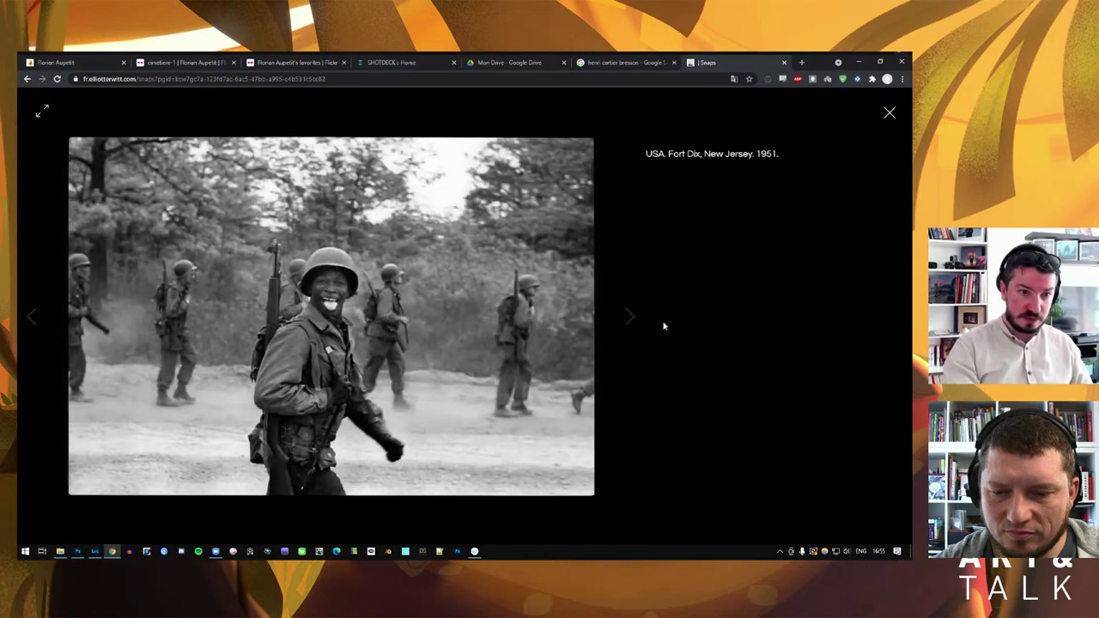
key(Right)
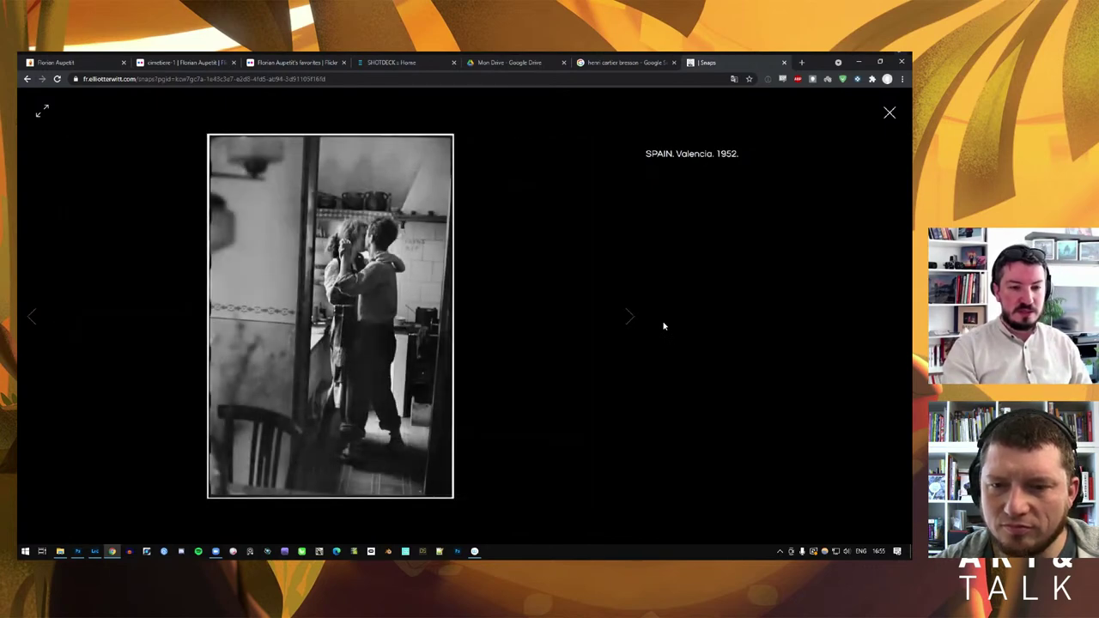
key(Right)
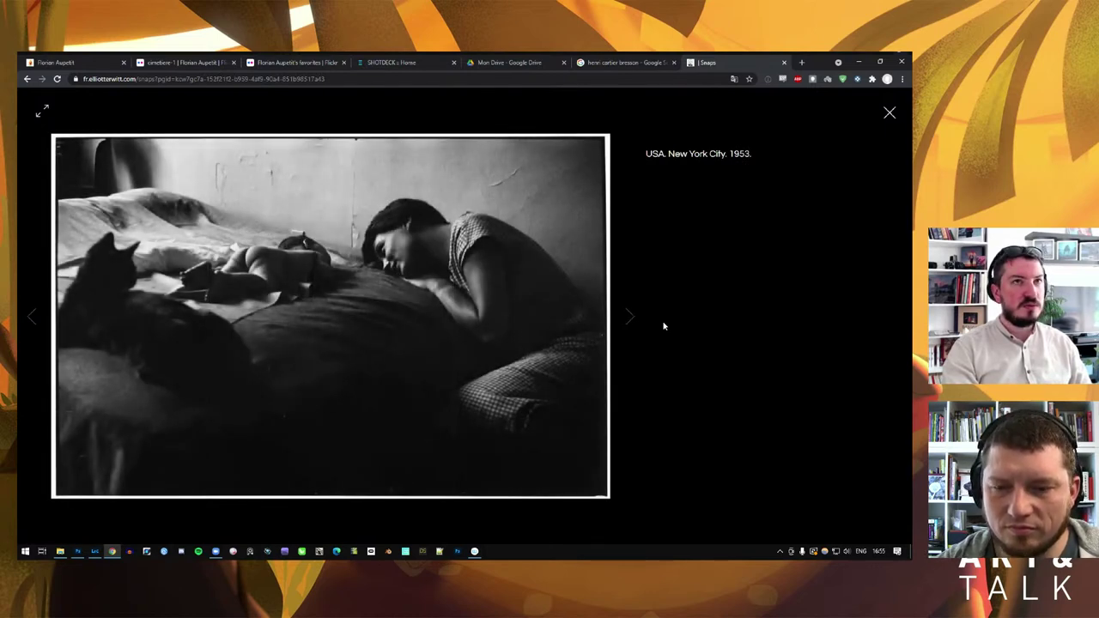
key(Right)
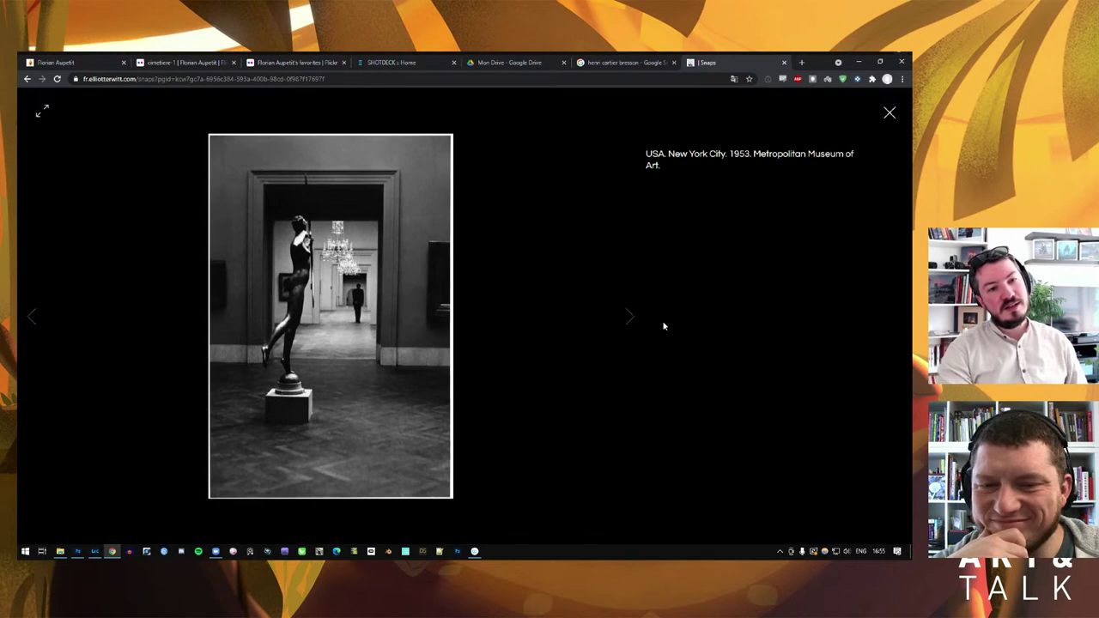
Advance past the Wyoming, Las Vegas and two Marilyn Monroe 1954 photos to the foggy New York 1955 skyline
key(Right)
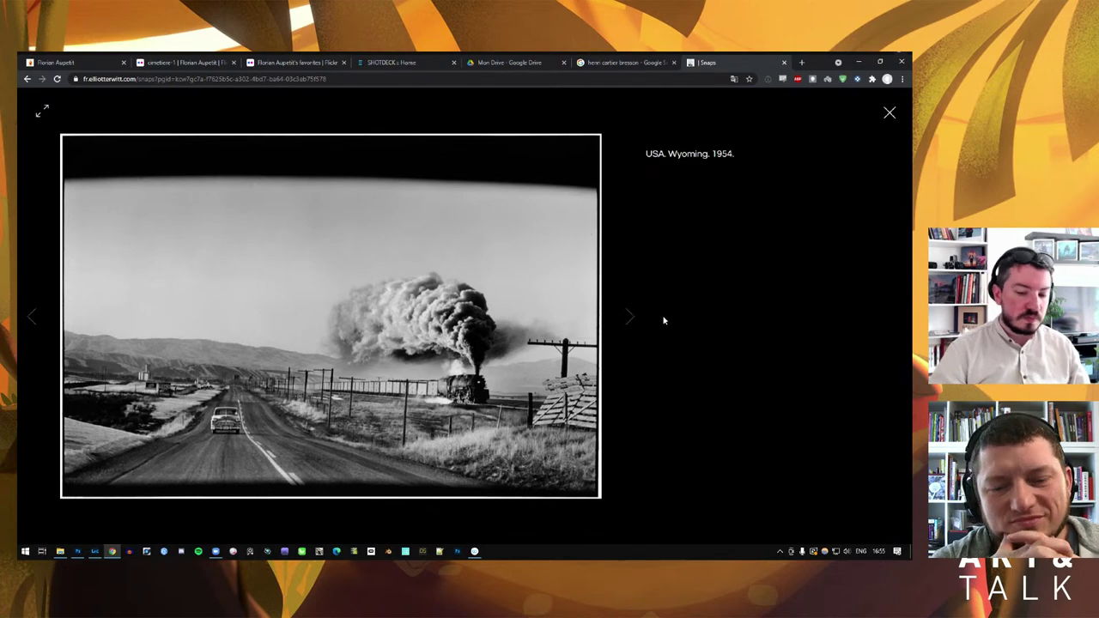
click(663, 320)
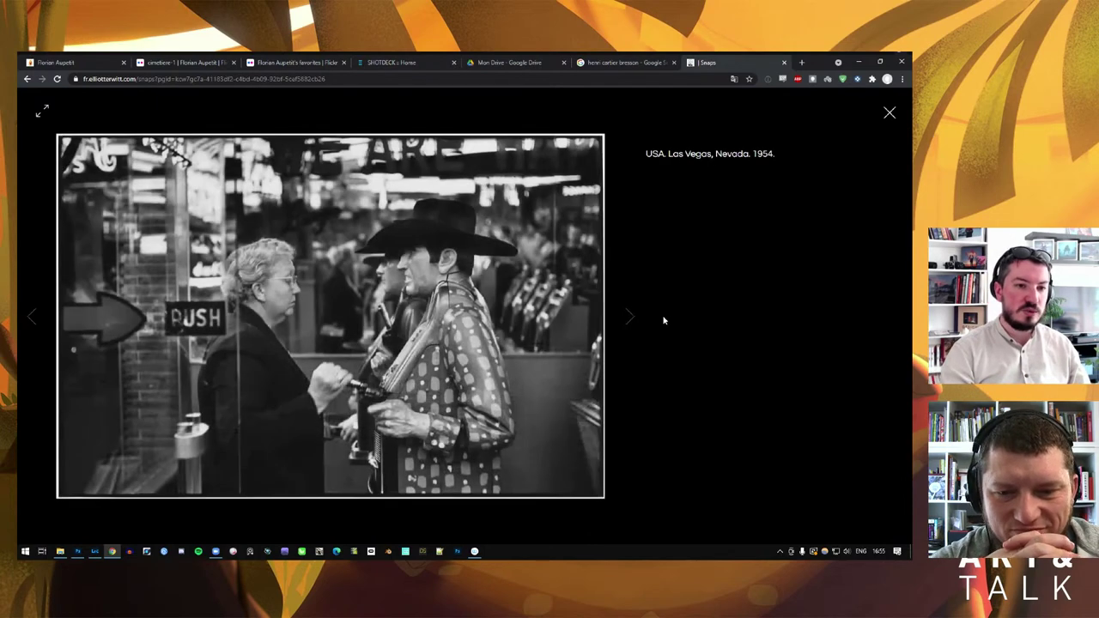
click(663, 320)
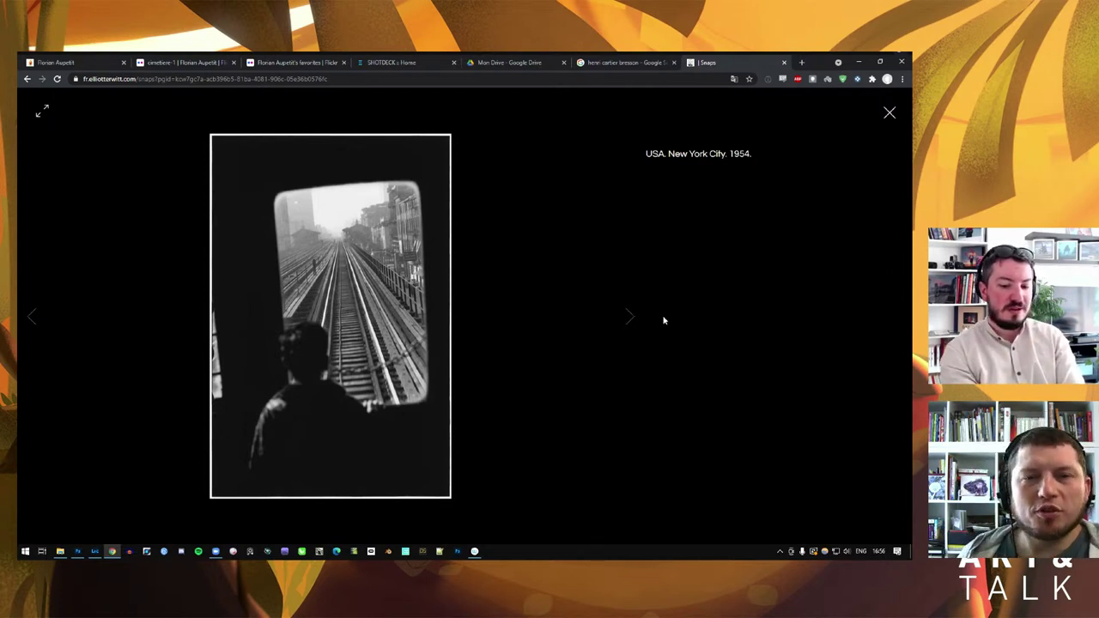
click(664, 321)
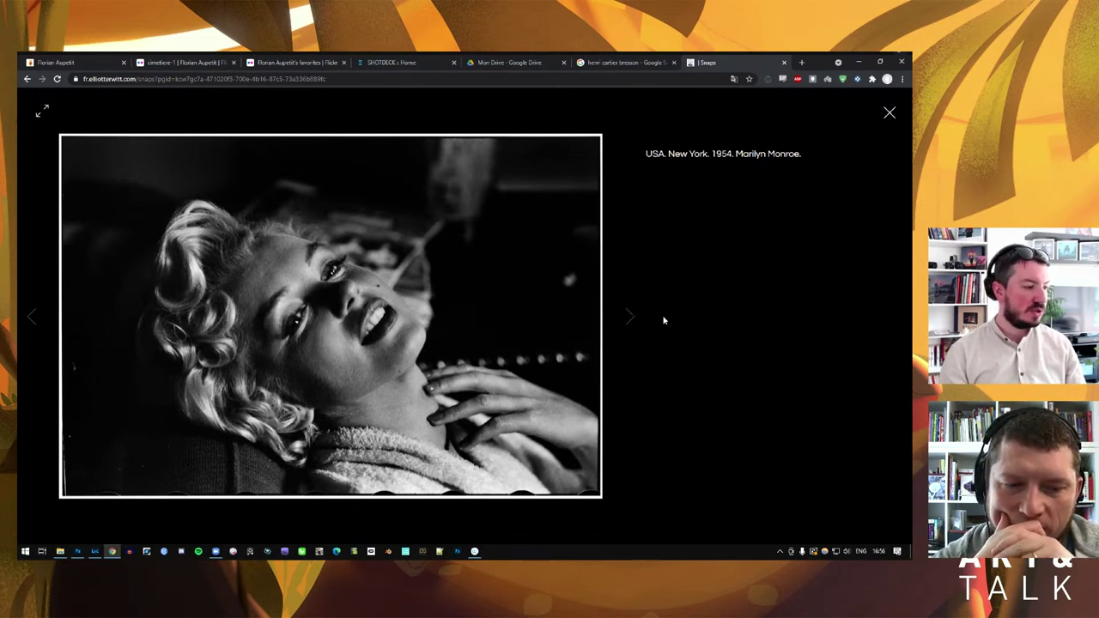
key(Right)
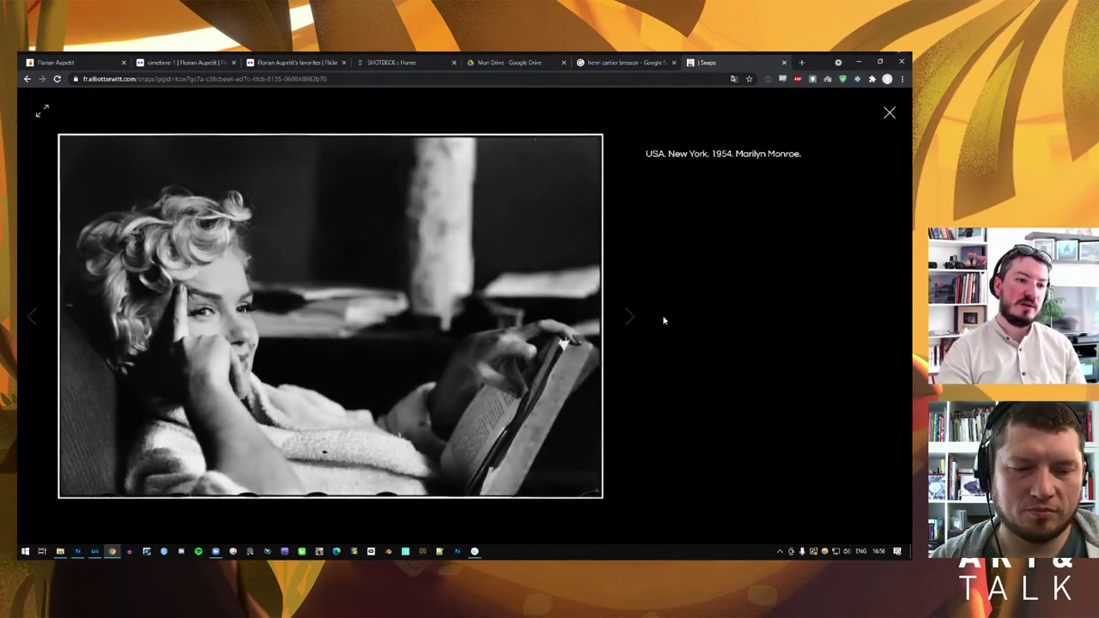
key(Right)
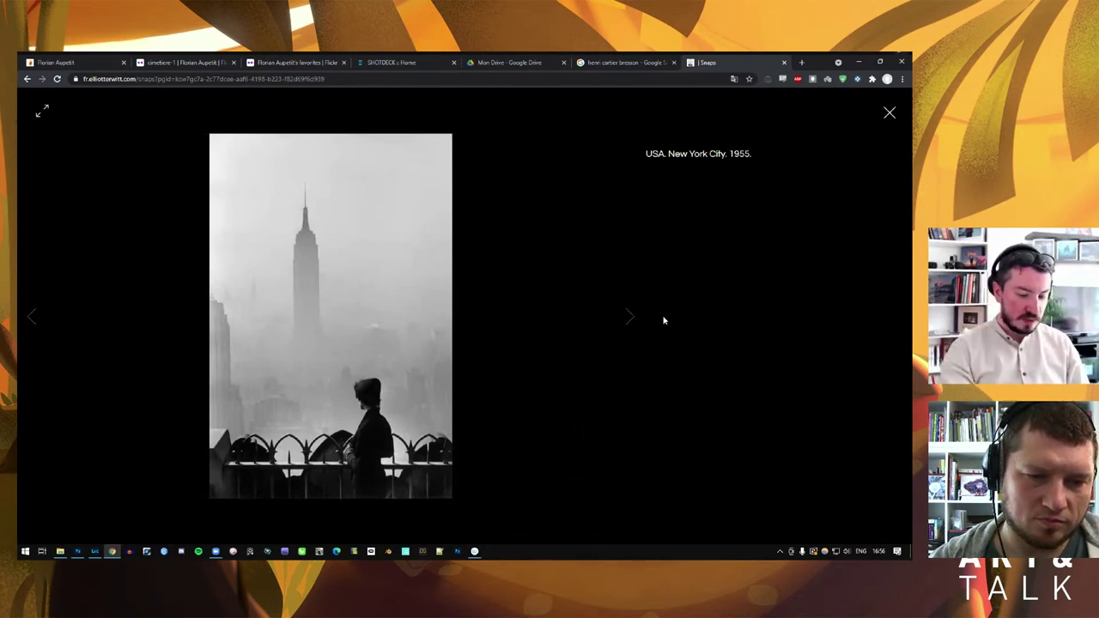
Advance past Provence and Walden, Colorado 1955 to the 'USA. California. 1956.' car-mirror kiss
key(Right)
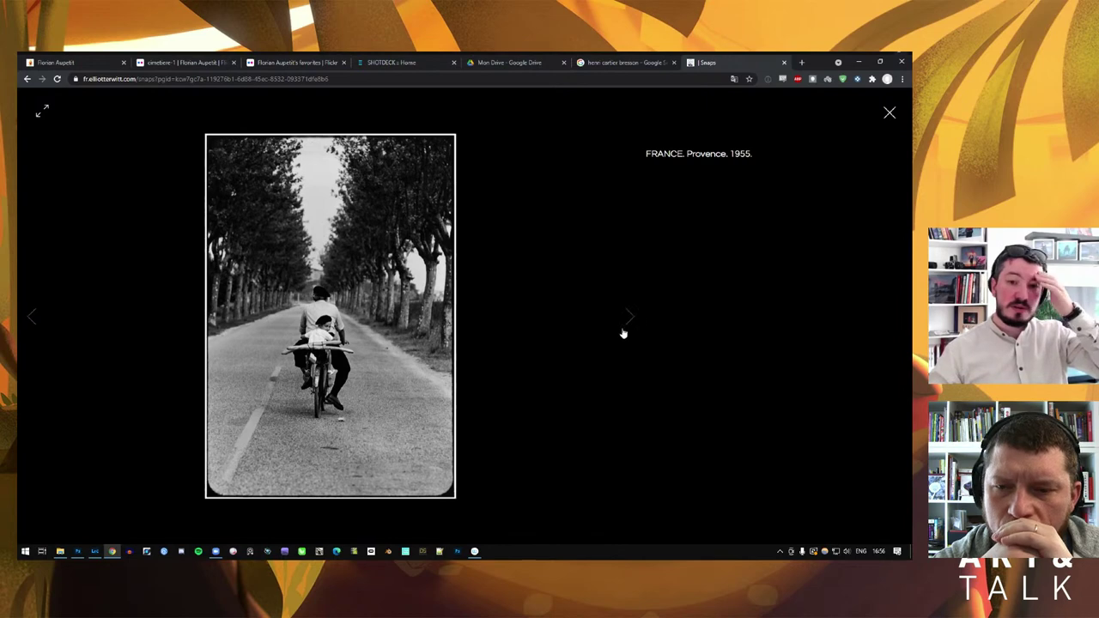
click(624, 331)
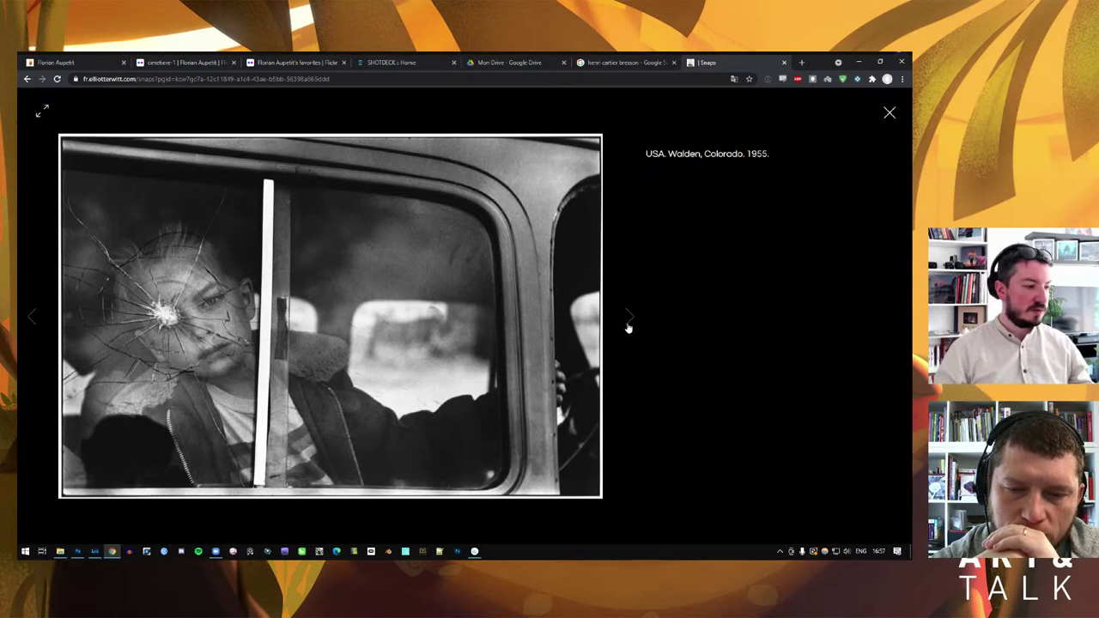
click(629, 326)
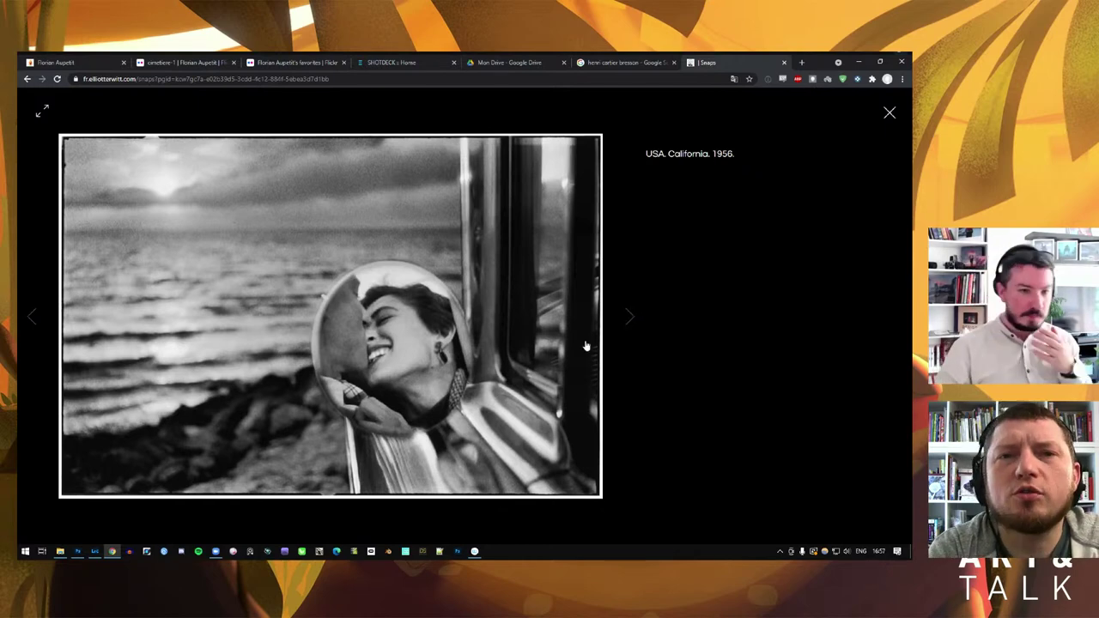
Close the enlarged Erwitt photo and scroll down through the Snaps gallery grid
click(890, 113)
scroll(382, 407, down, 3)
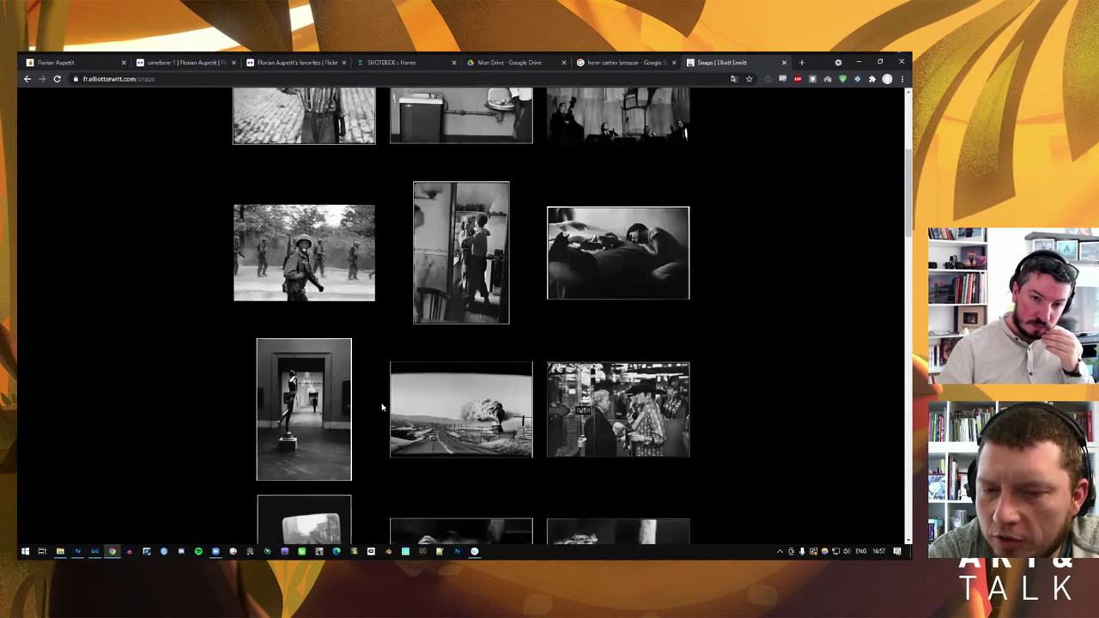
scroll(383, 408, down, 3)
scroll(382, 405, down, 3)
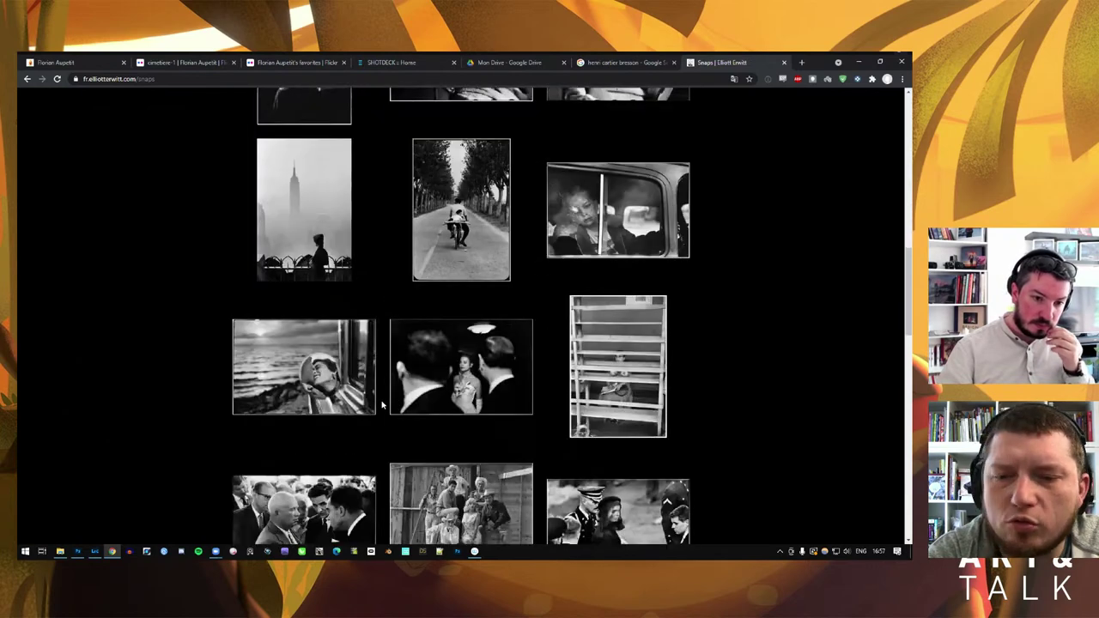
scroll(382, 405, down, 1)
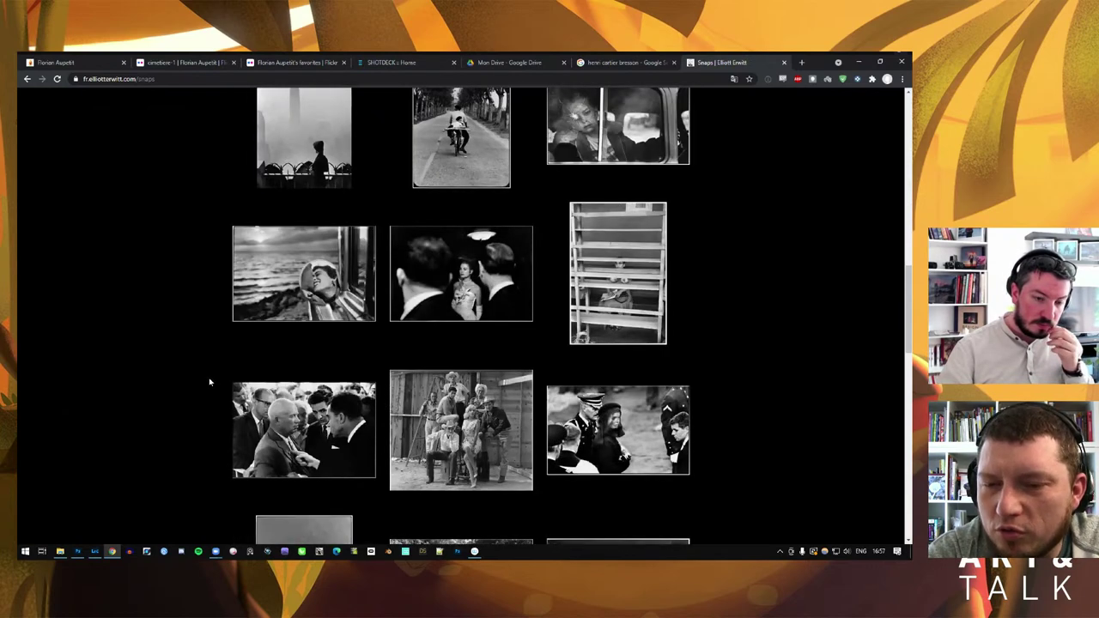
scroll(209, 382, down, 2)
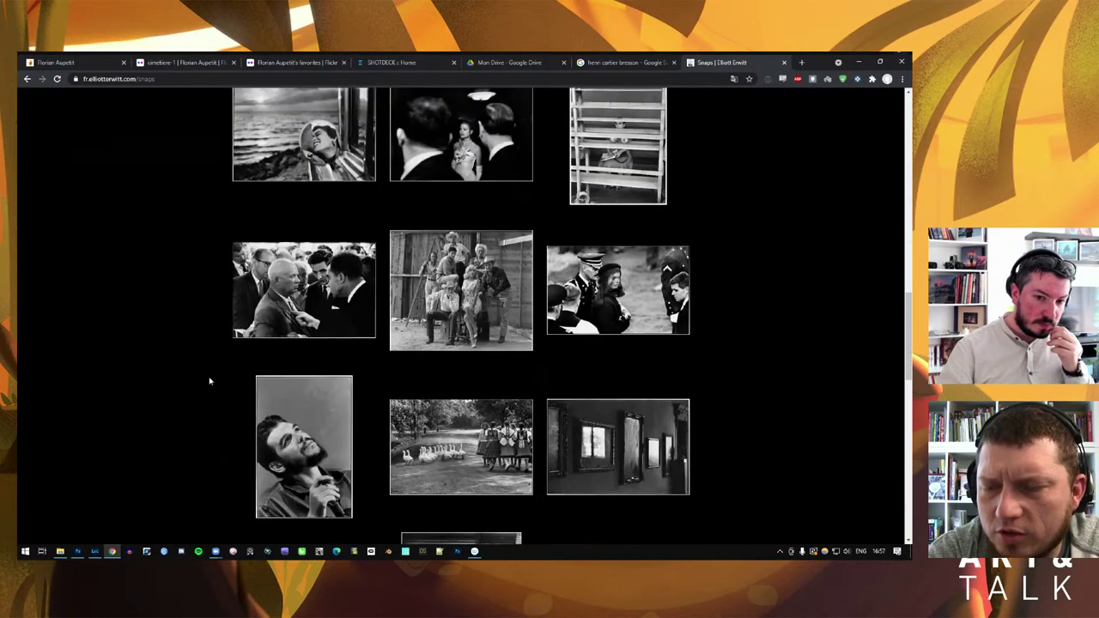
scroll(210, 381, down, 1)
scroll(209, 381, down, 2)
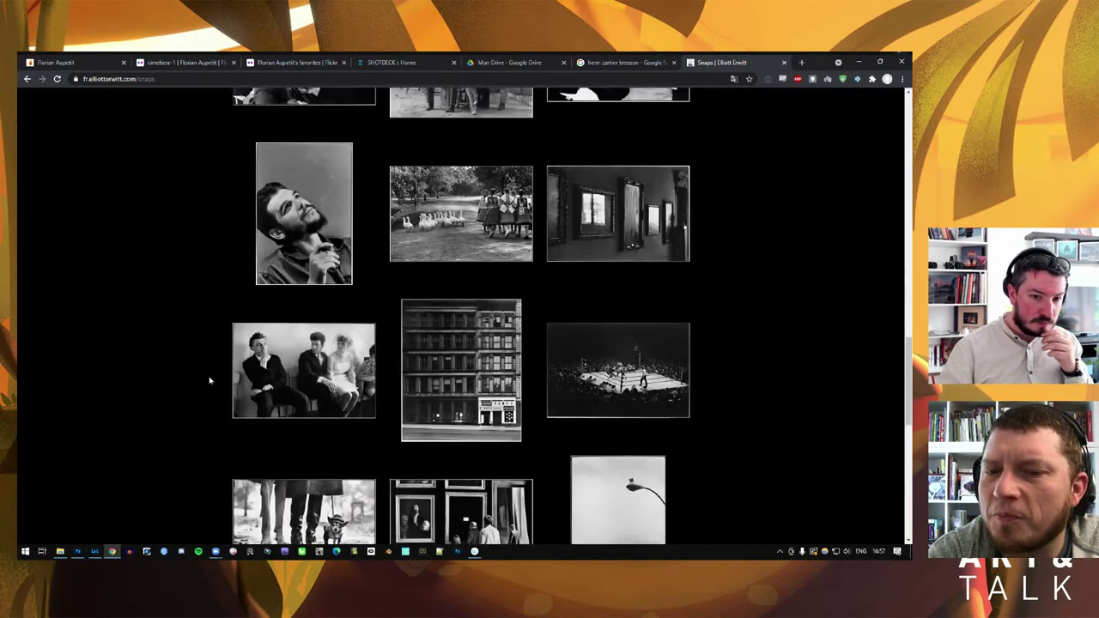
scroll(209, 381, down, 1)
scroll(210, 381, down, 1)
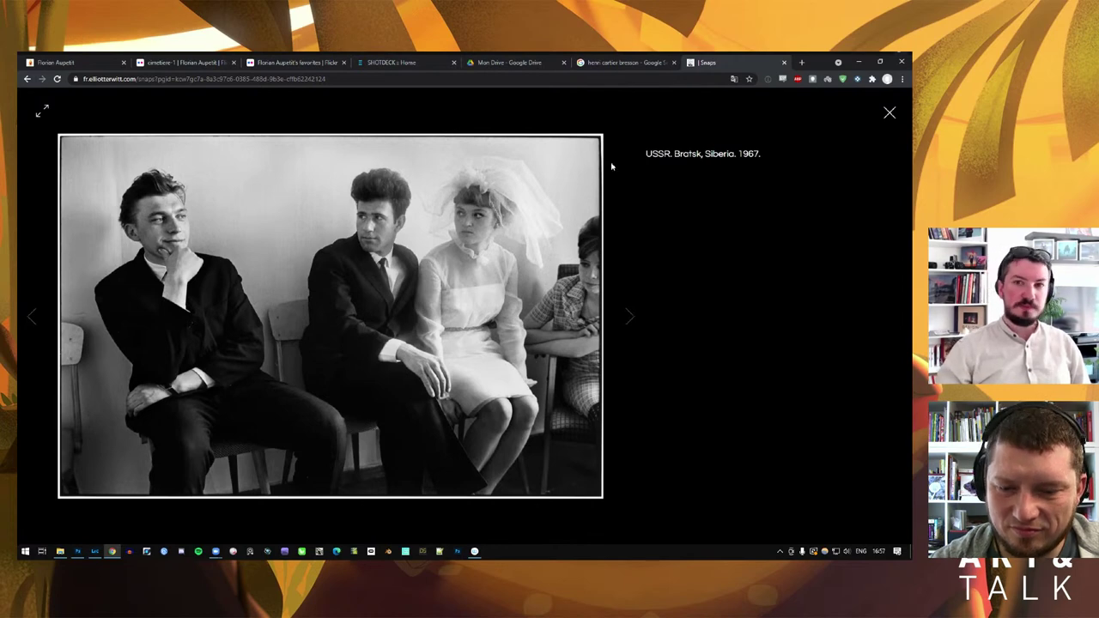
Minimise Chrome and Lightroom, then bring up the JESPER.psd illustration in Photoshop
click(858, 62)
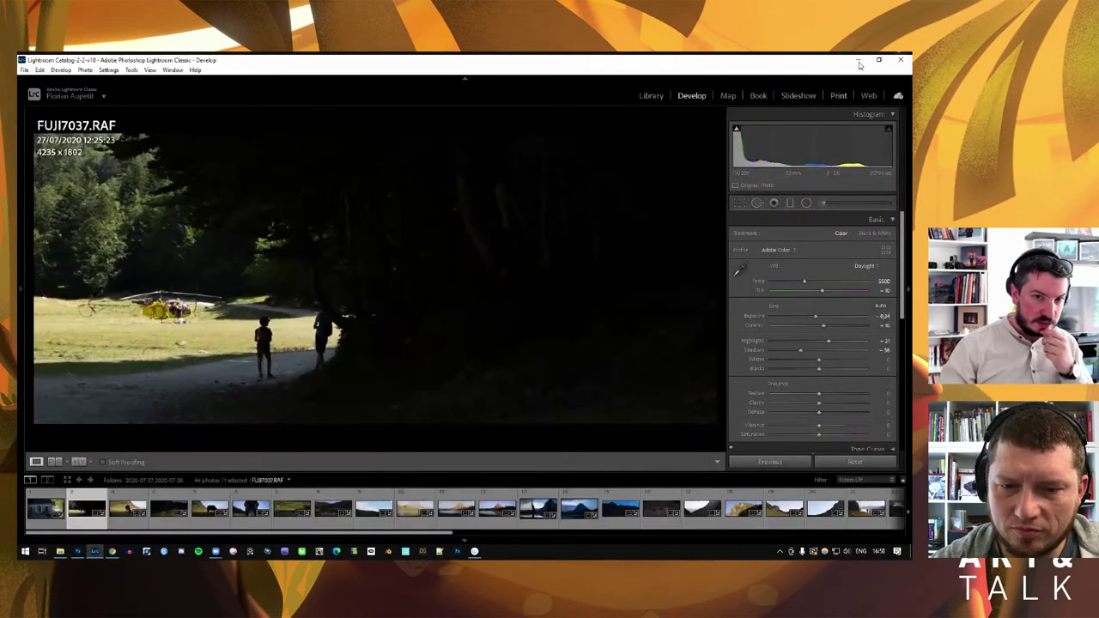
click(95, 551)
mouse_move(77, 551)
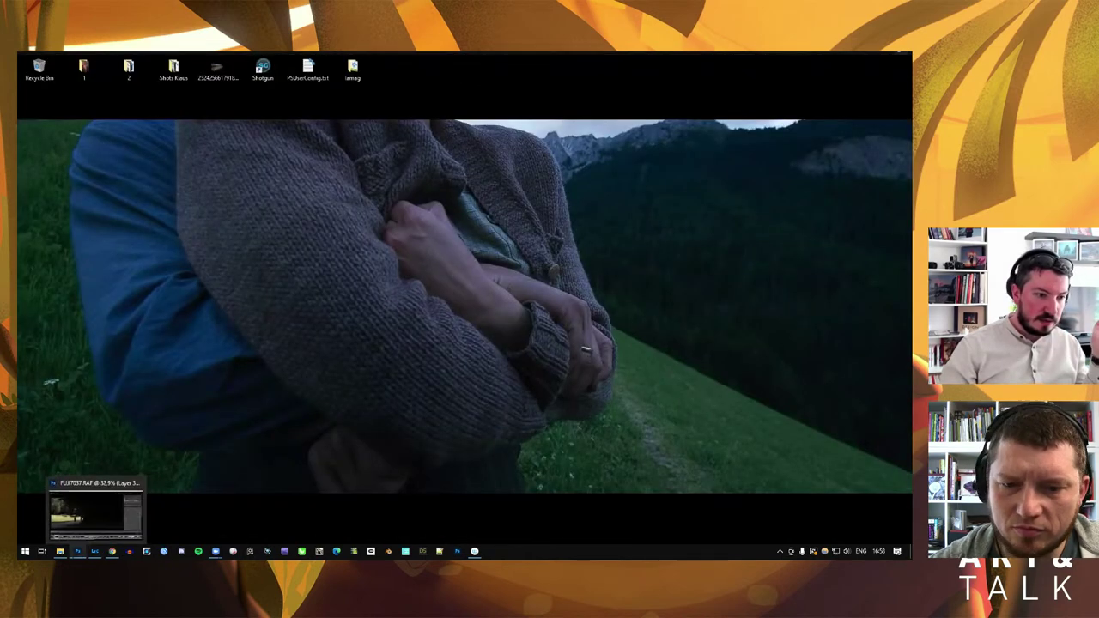
click(77, 551)
click(99, 89)
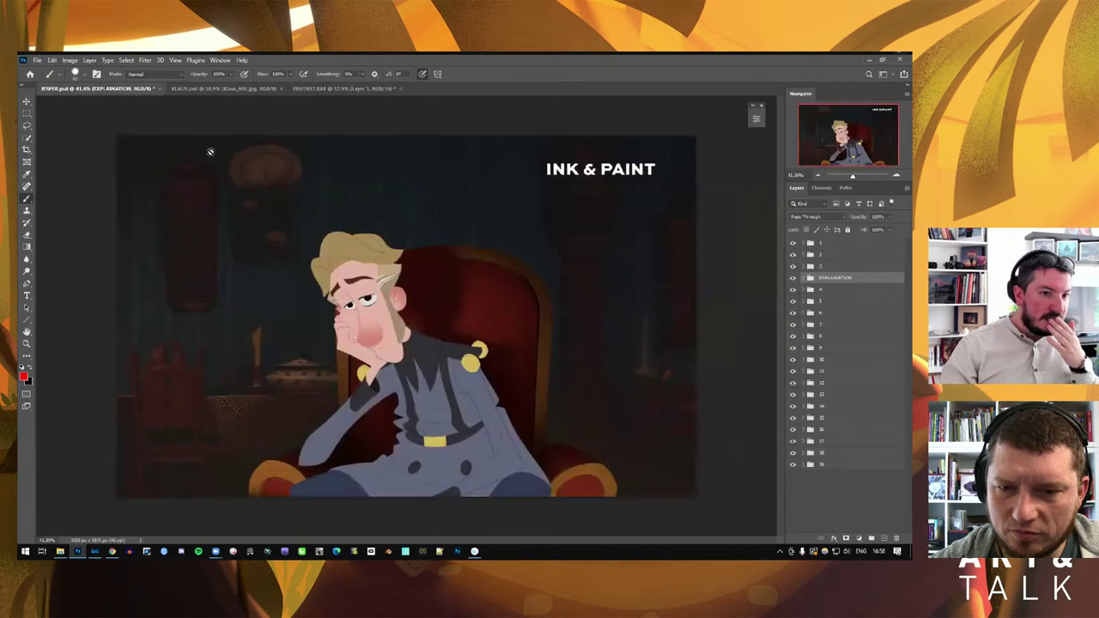
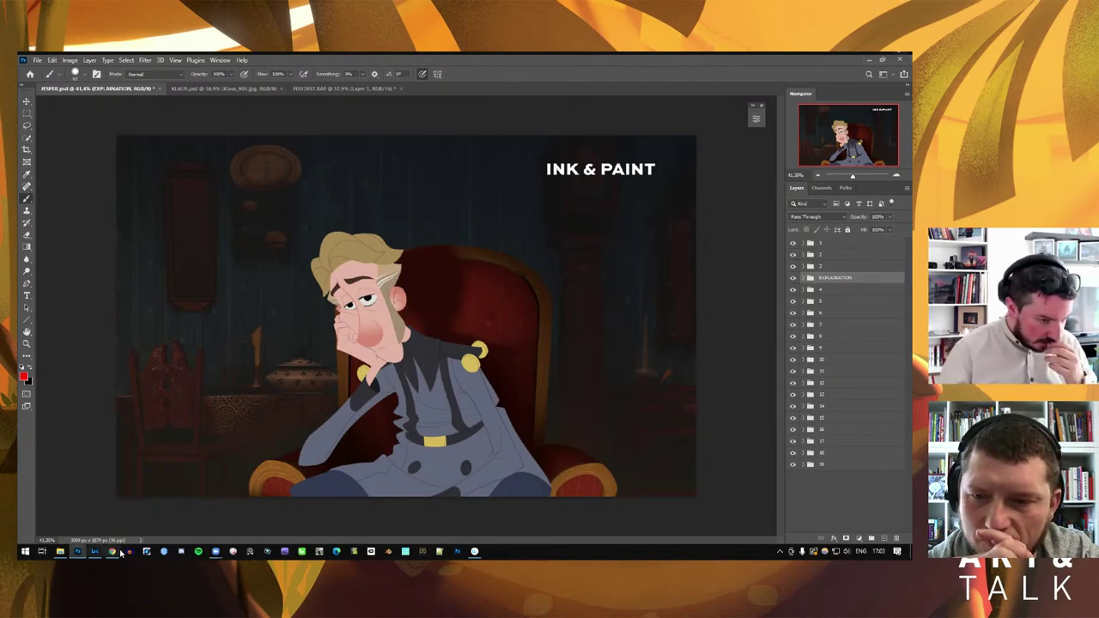
Bring Chrome forward and load the YouTube site from the address bar
mouse_move(111, 551)
click(99, 515)
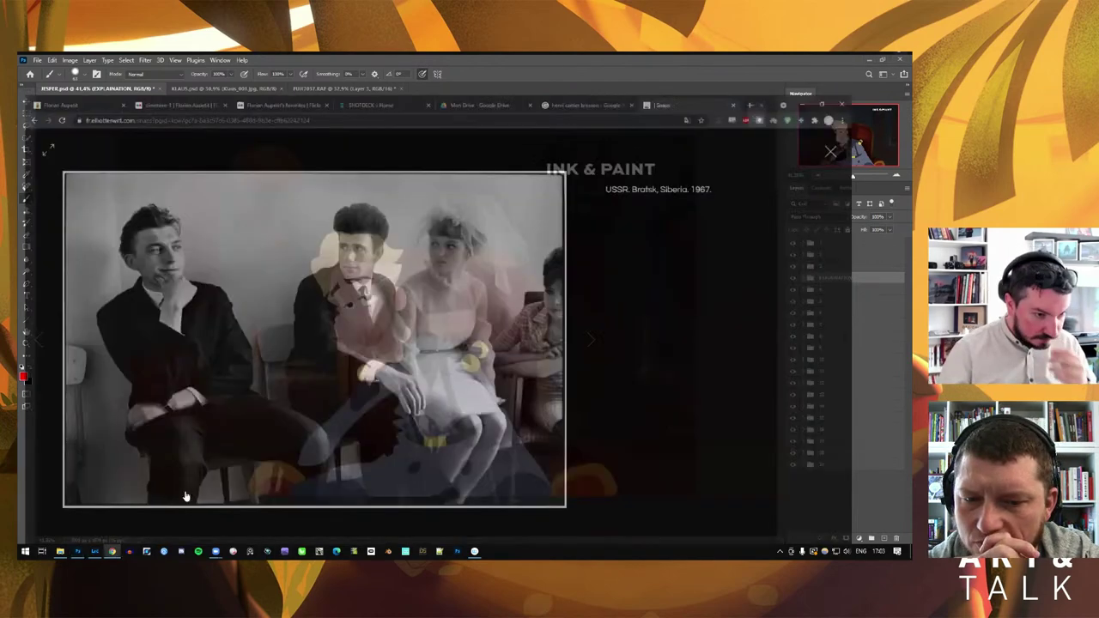
key(ctrl+l)
text(youtube)
key(alt+Return)
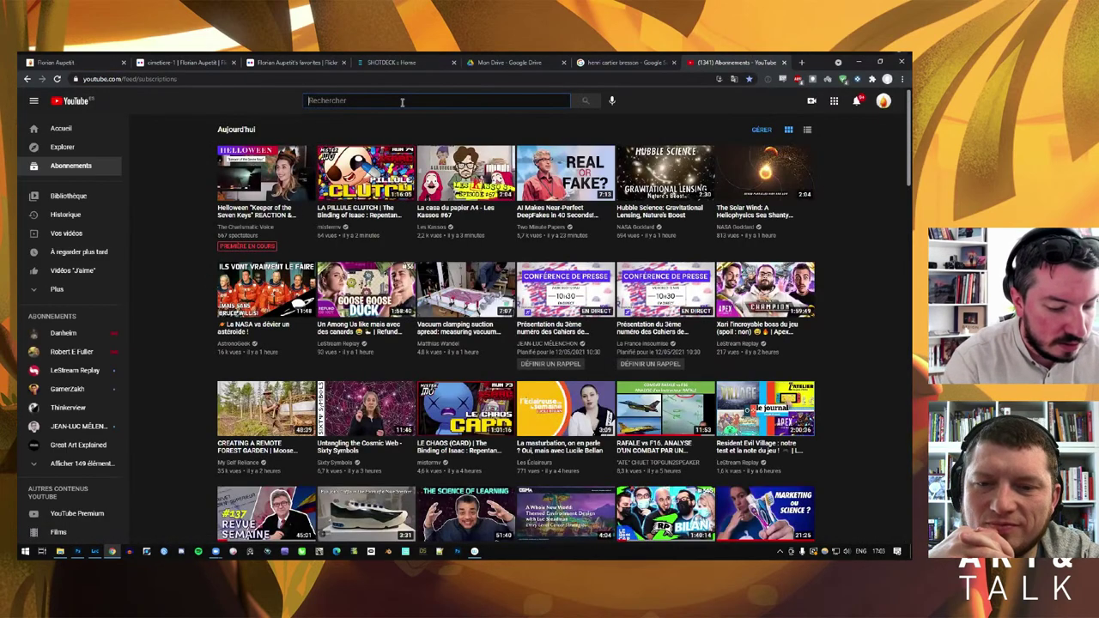
Search YouTube for 'crying scene cinema shadow'
text(cry)
text(ing)
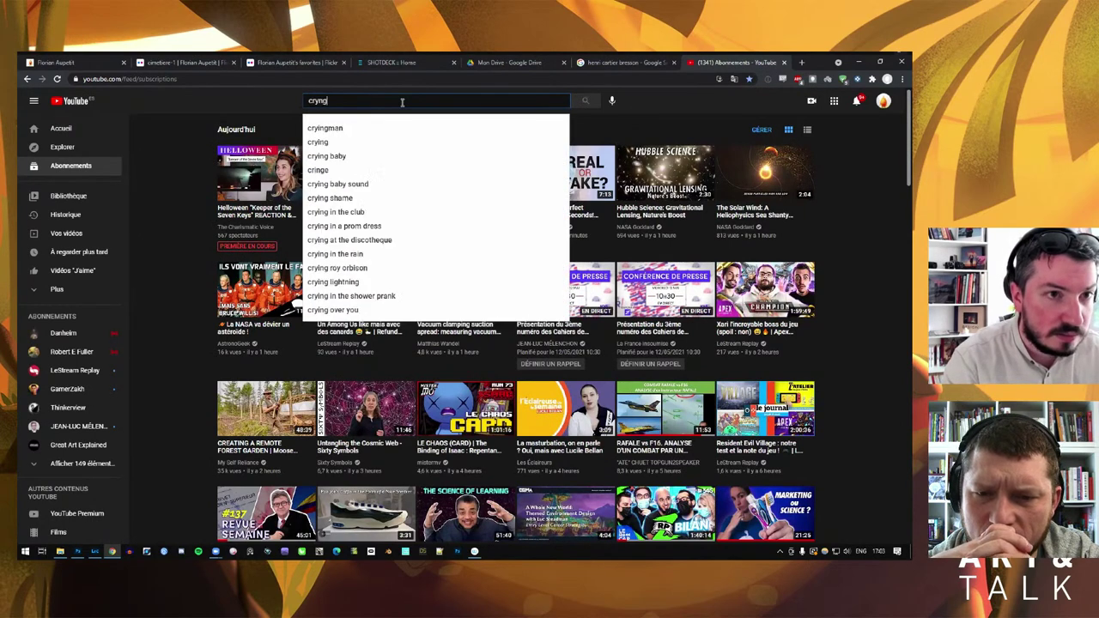
text( m)
key(BackSpace)
key(BackSpace)
key(BackSpace)
key(BackSpace)
text(ing s)
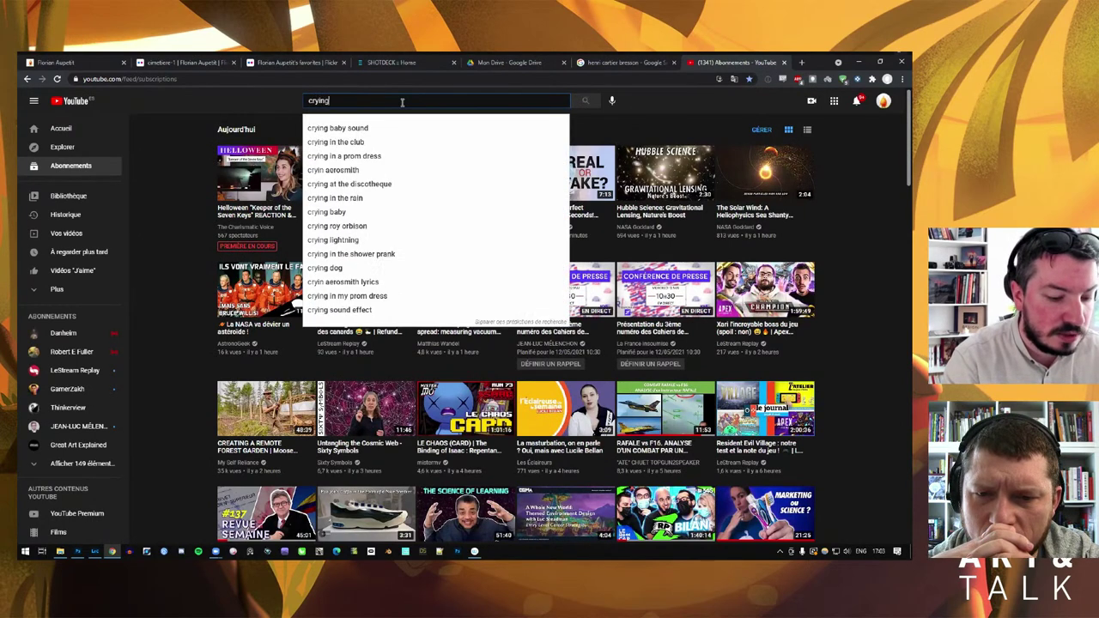
text(cene cin)
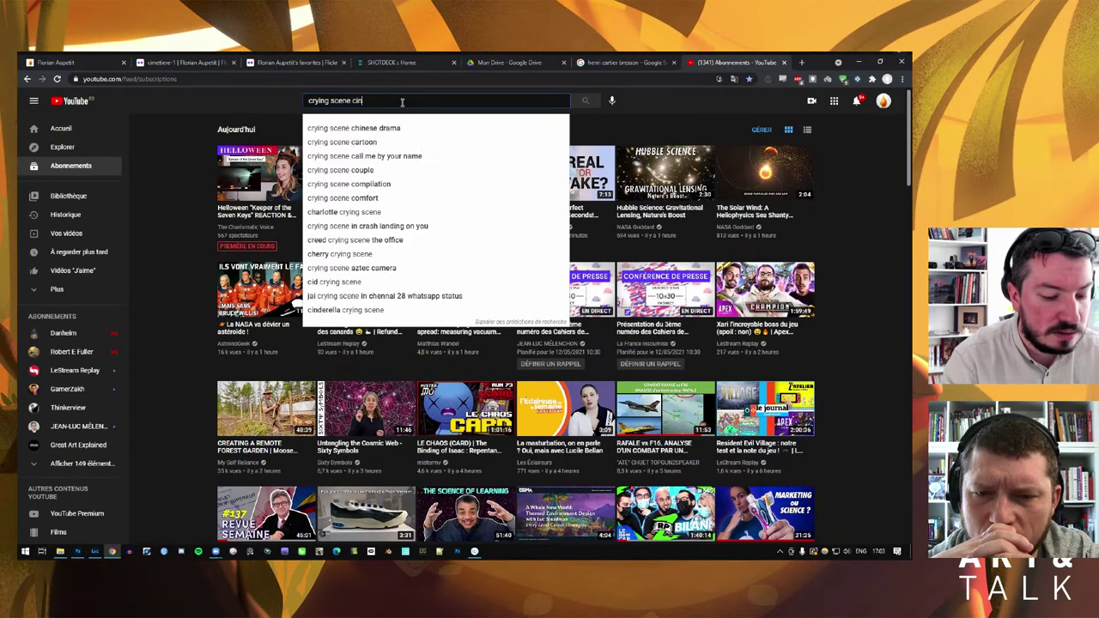
text(ema )
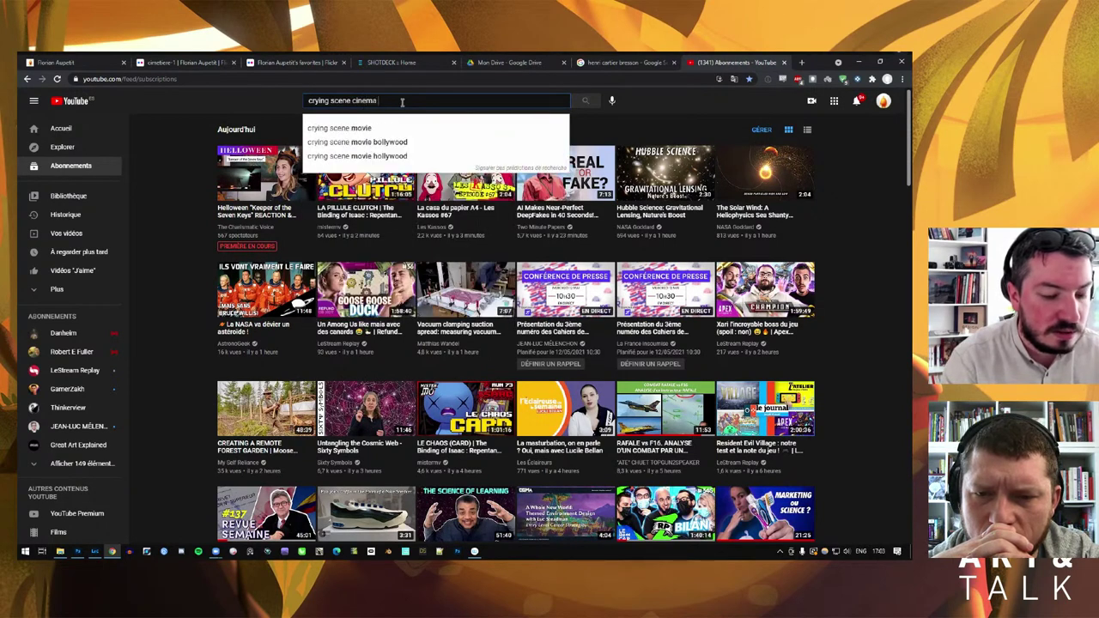
text(shadow)
key(Return)
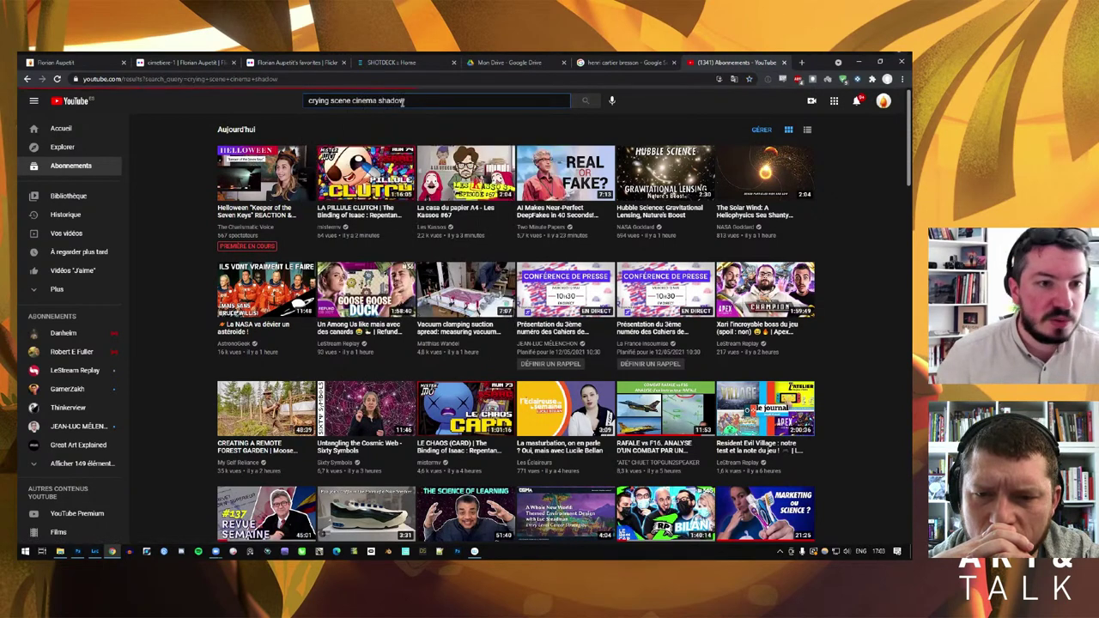
Browse the results, re-search with 'window' added, and select the whole query
scroll(411, 218, down, 1)
scroll(411, 217, down, 7)
scroll(411, 217, down, 2)
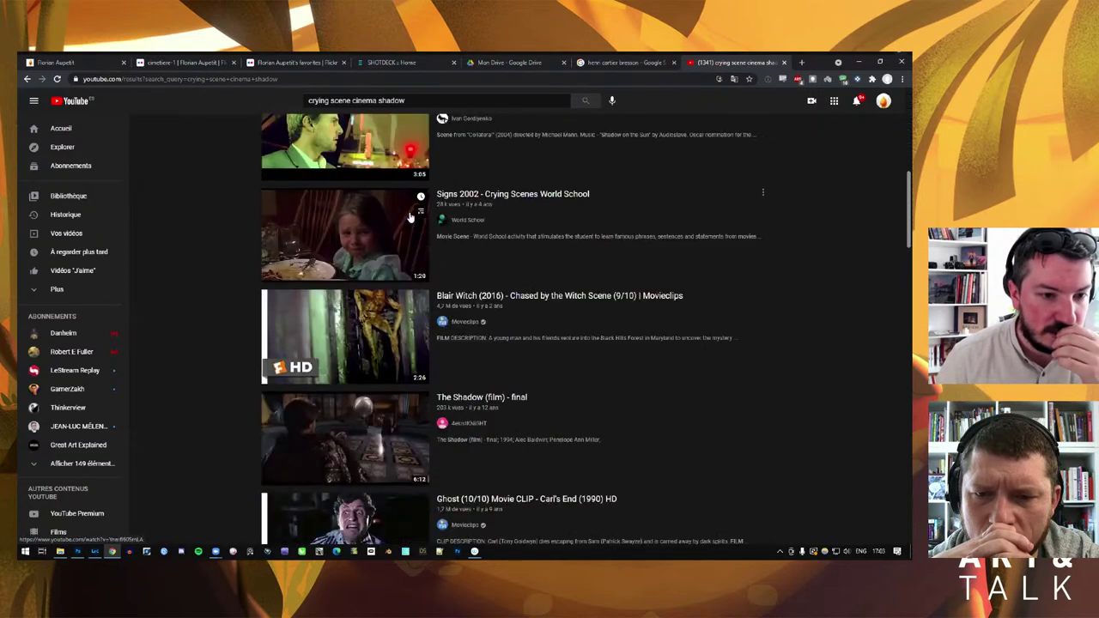
scroll(410, 217, down, 2)
scroll(411, 217, down, 2)
scroll(353, 115, up, 4)
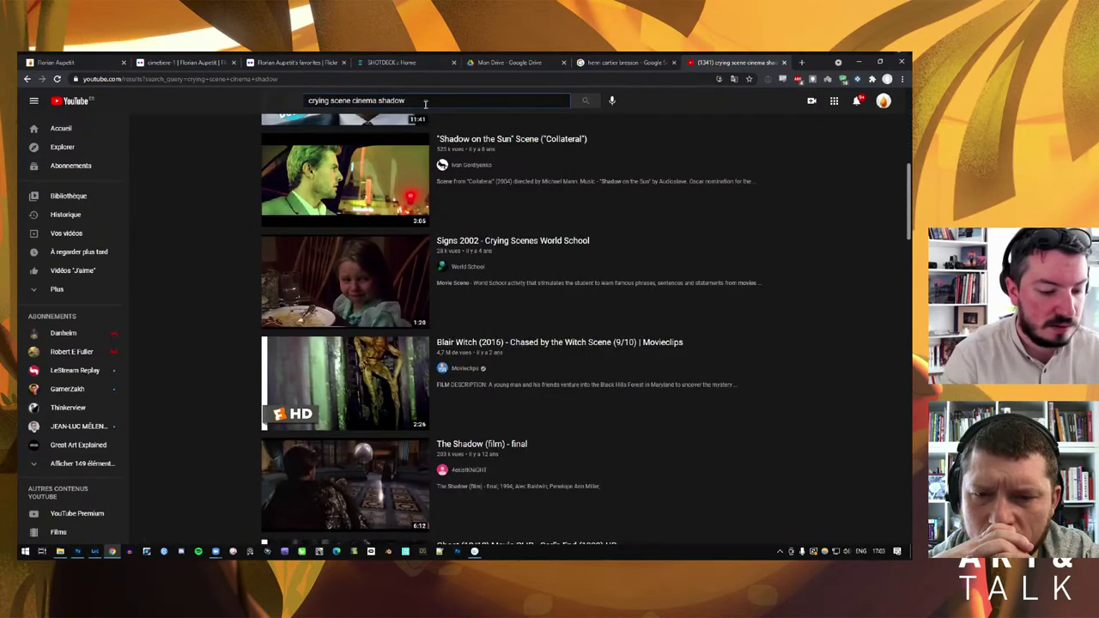
text(window)
key(Return)
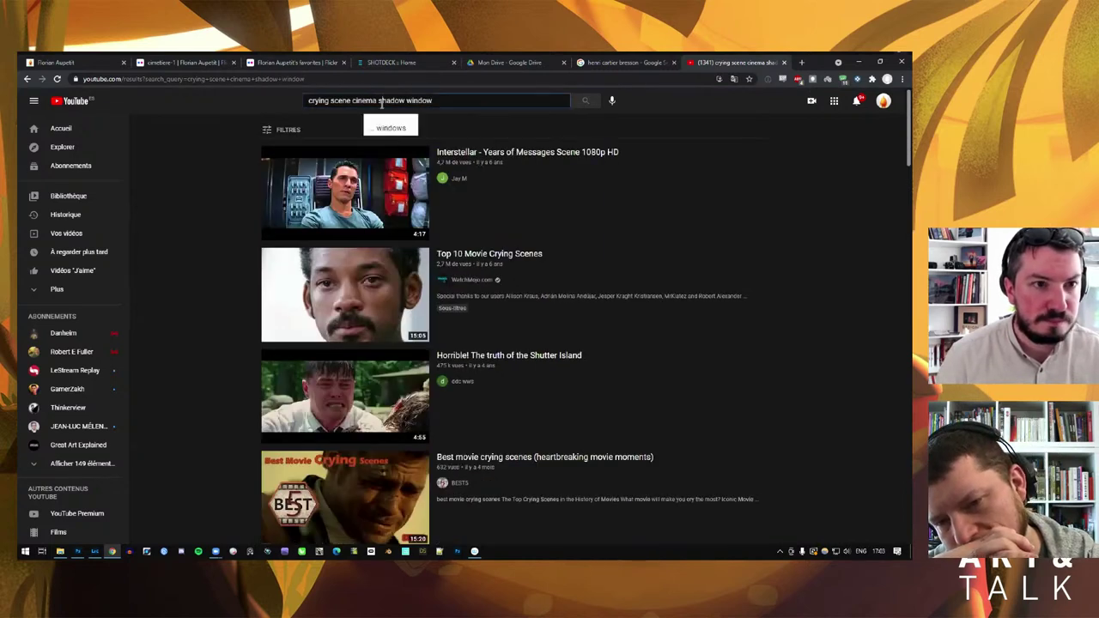
triple_click(381, 103)
Run the copied query plus 'man' as a search in a new tab
key(ctrl+c)
key(ctrl+t)
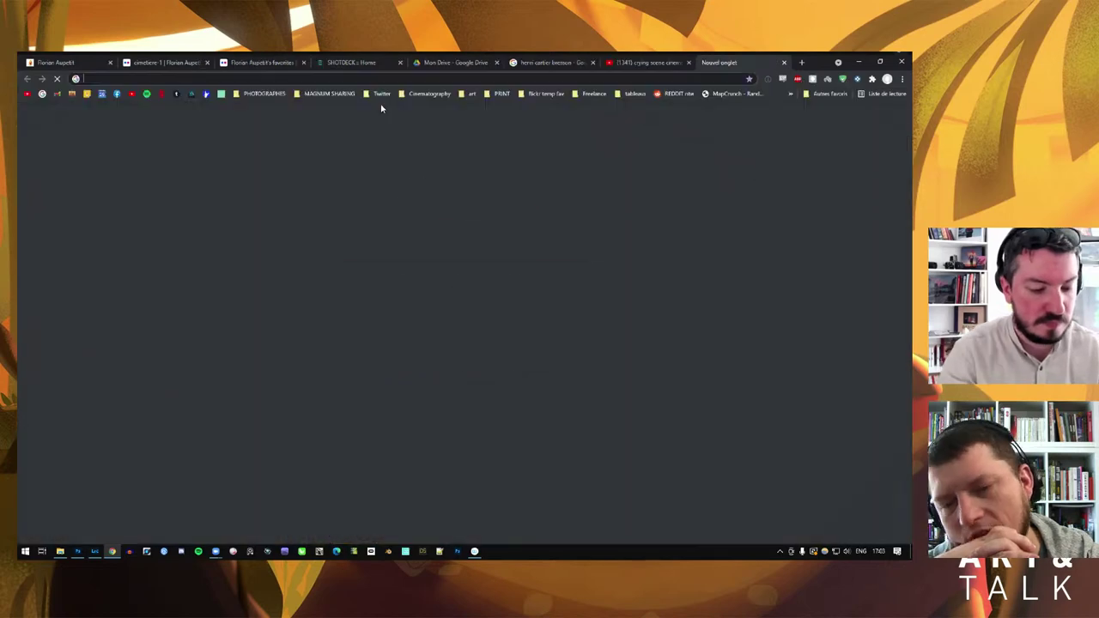
key(ctrl+v)
text(man)
key(Return)
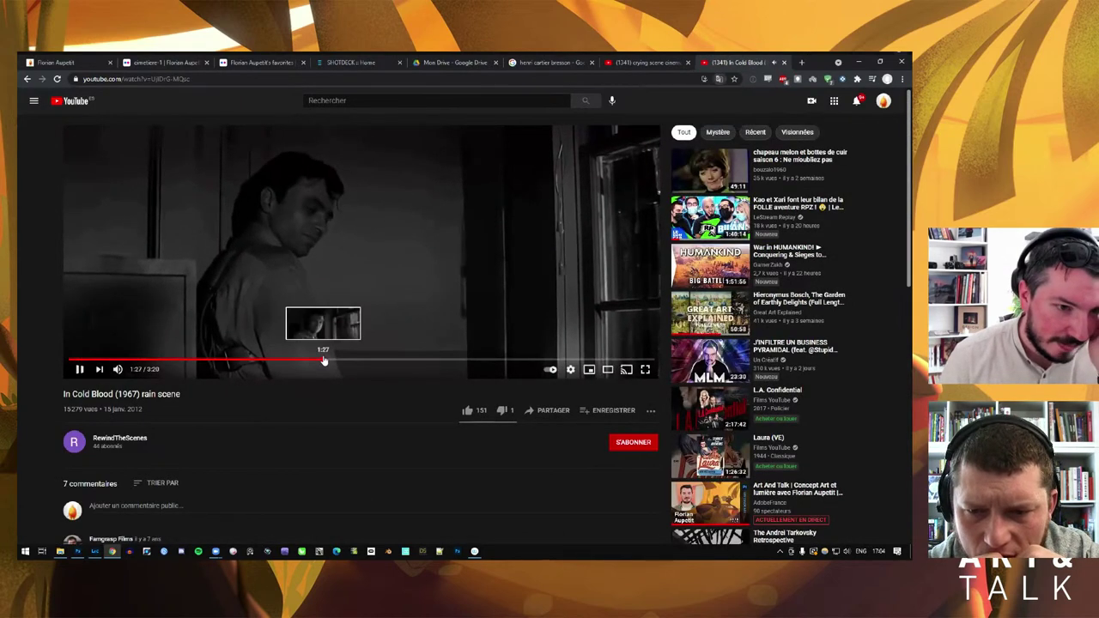
Watch the In Cold Blood (1967) rain scene full screen and muted, skipping ahead
click(325, 361)
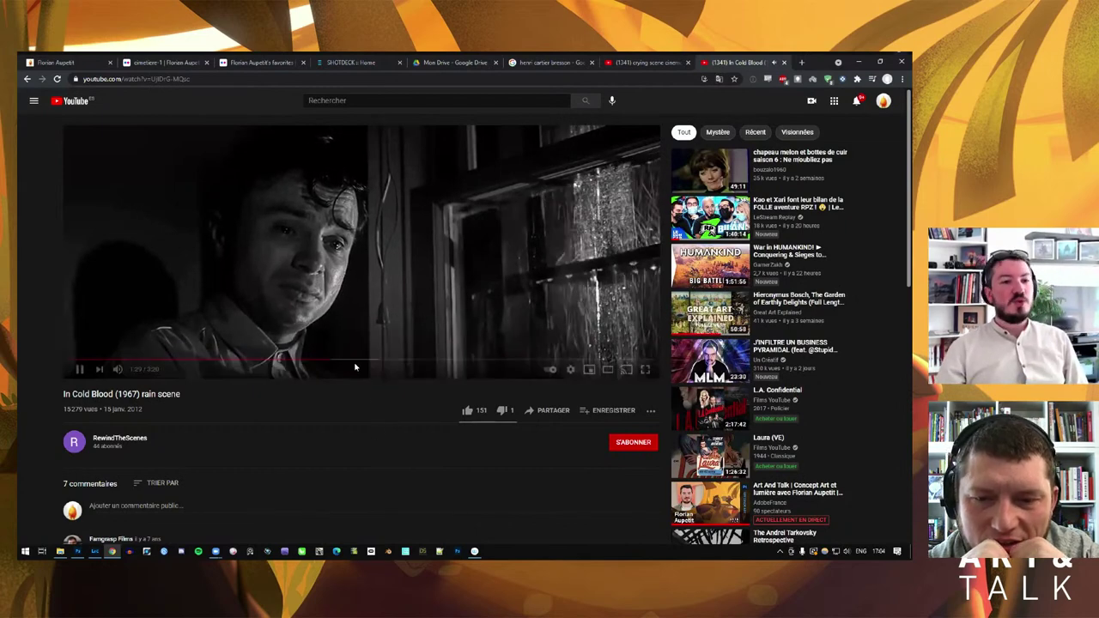
double_click(374, 275)
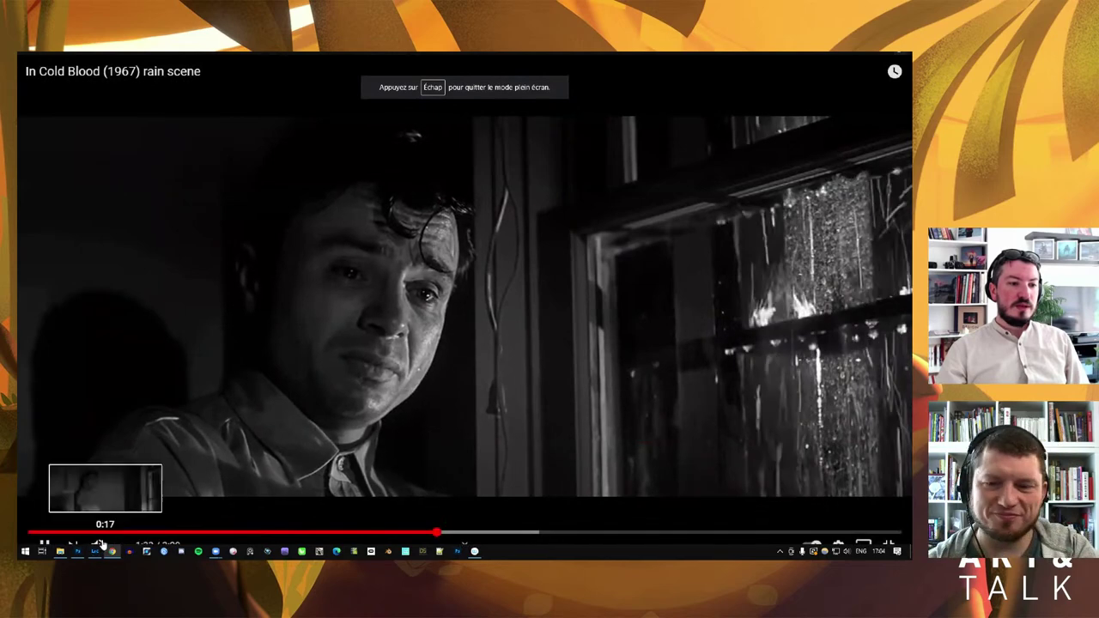
click(99, 544)
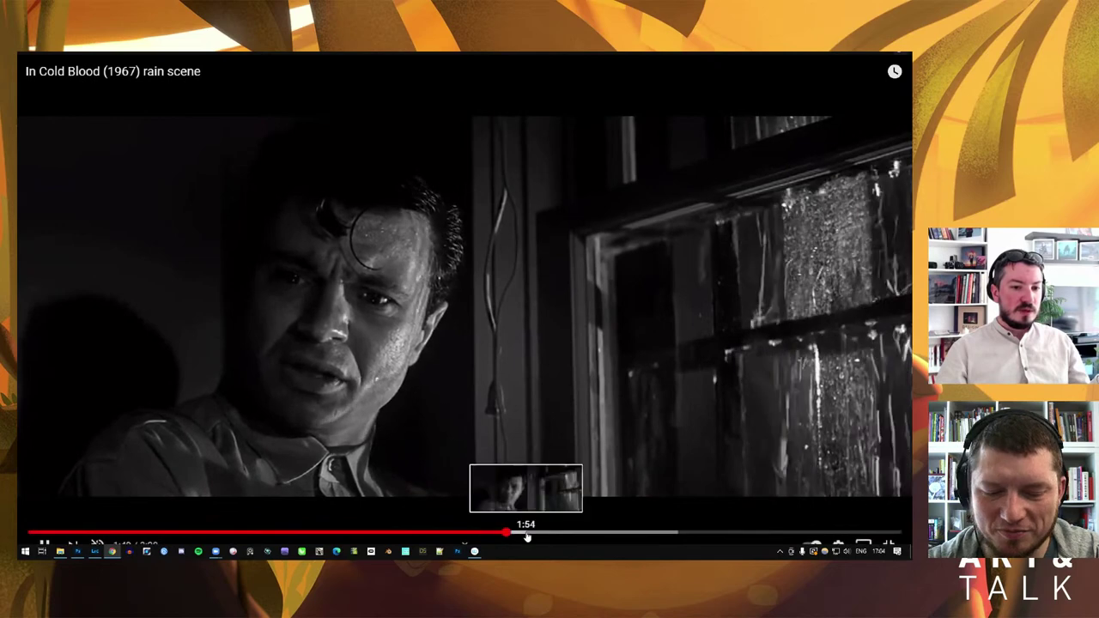
mouse_move(569, 533)
click(589, 533)
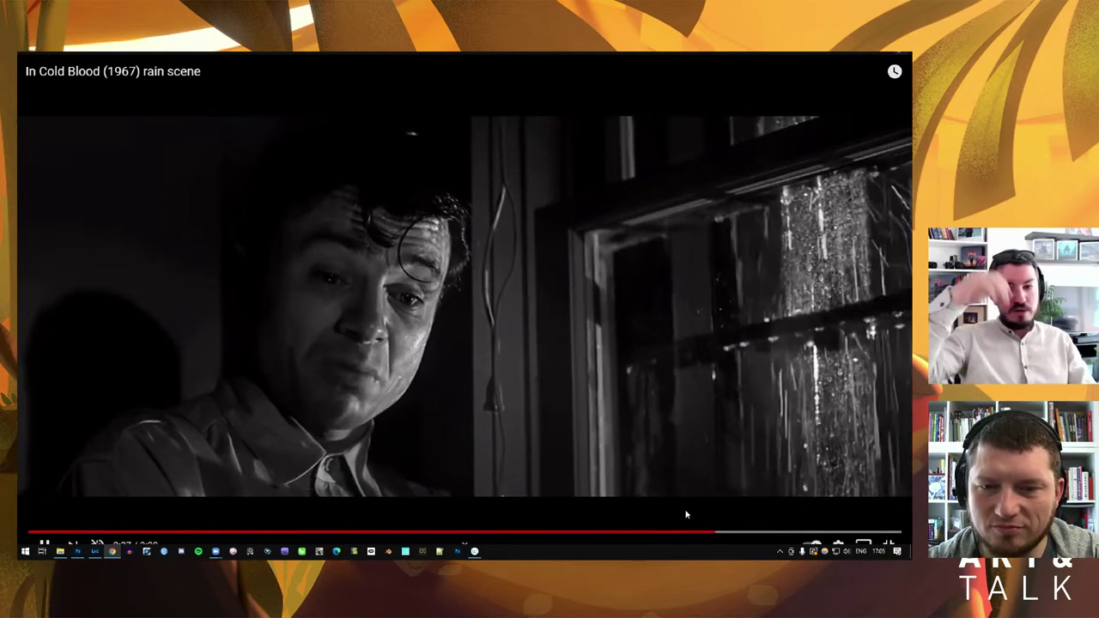
double_click(599, 225)
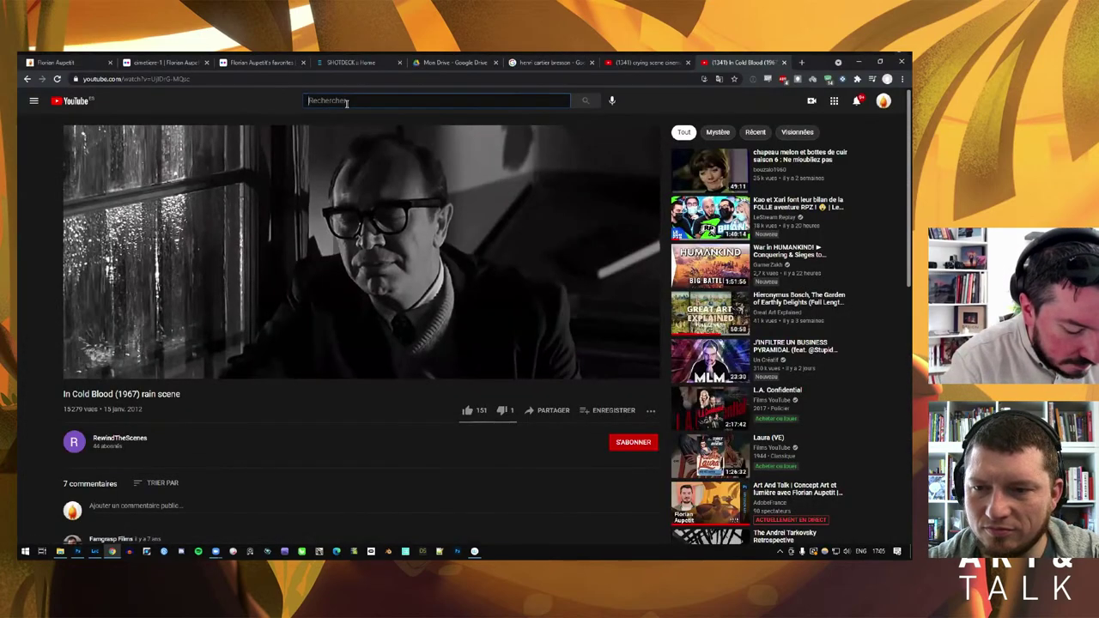
Search 'duel scene banjo' filtered to HD, open the Arthur Smith video, then return to results
text(duel )
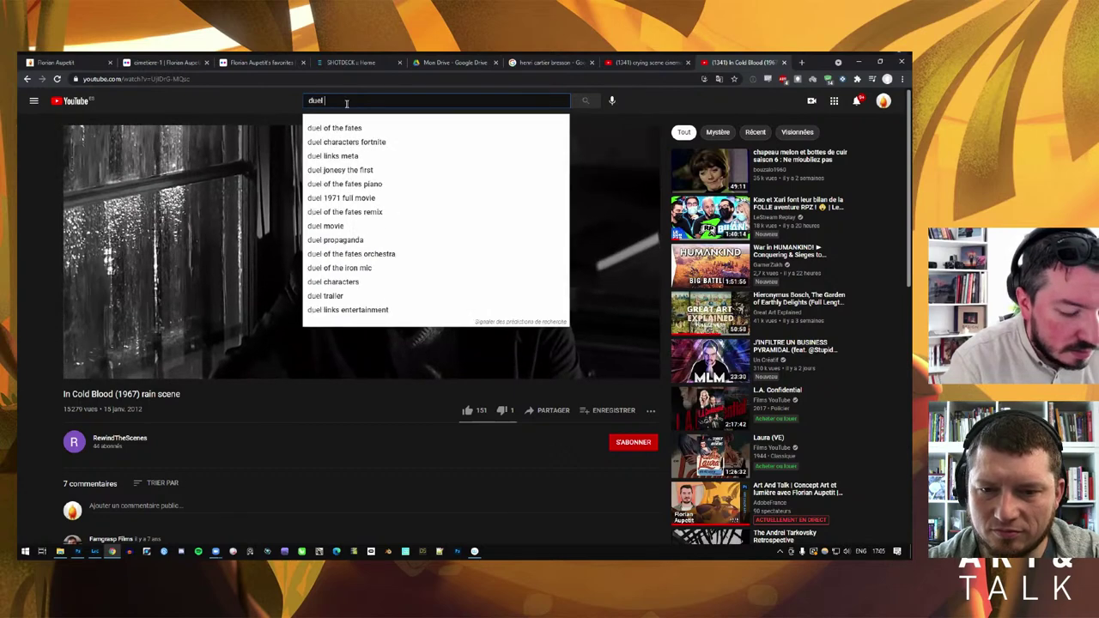
text(scene banjo)
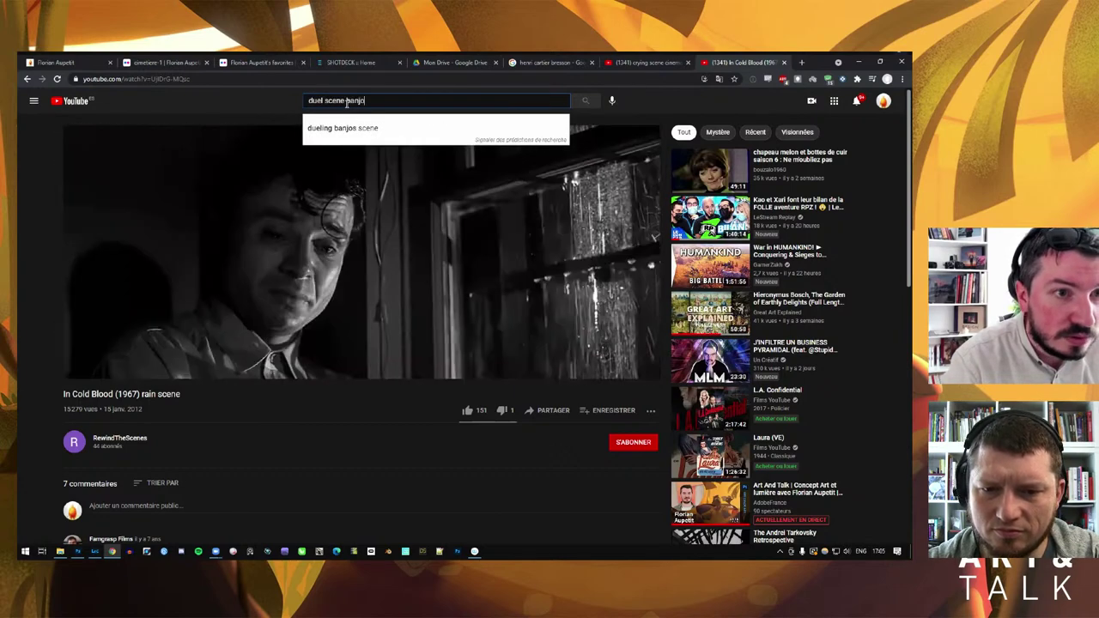
key(Return)
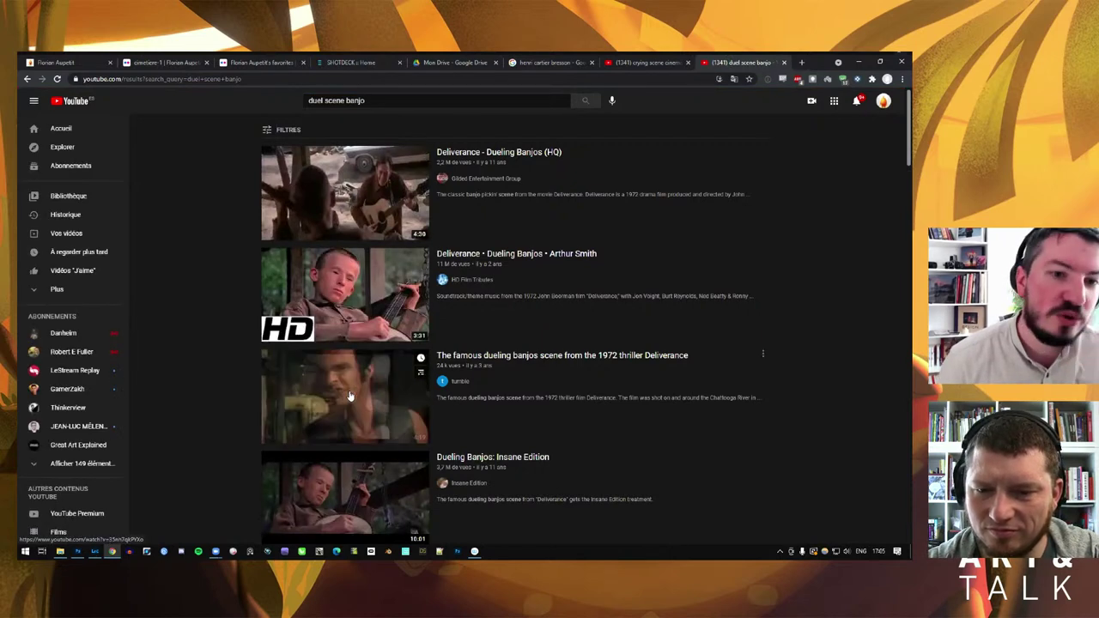
click(279, 130)
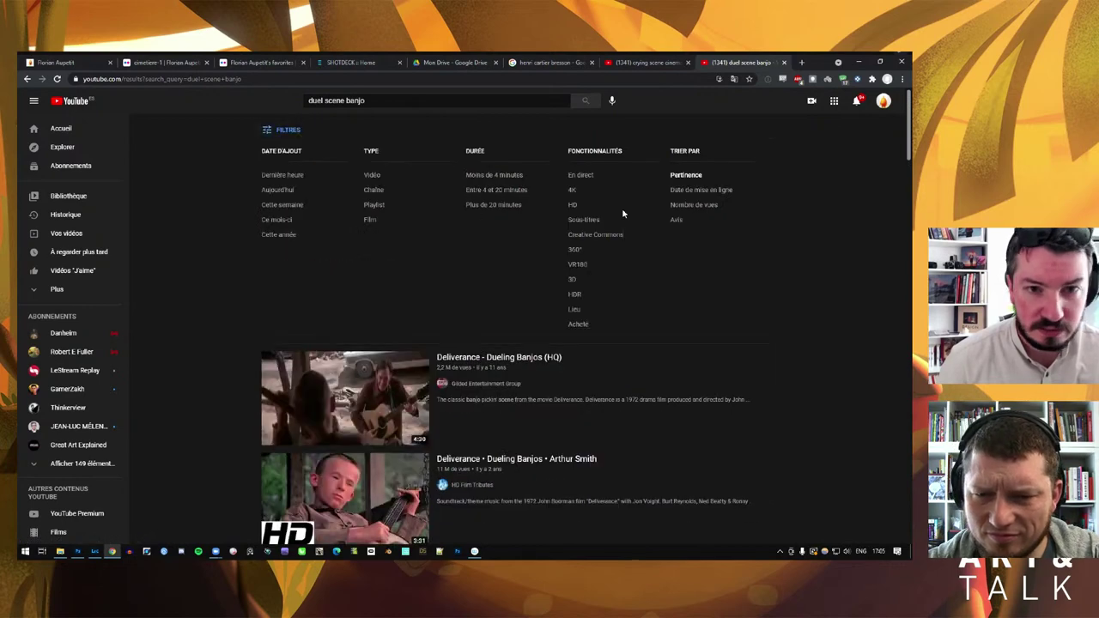
click(571, 206)
click(350, 309)
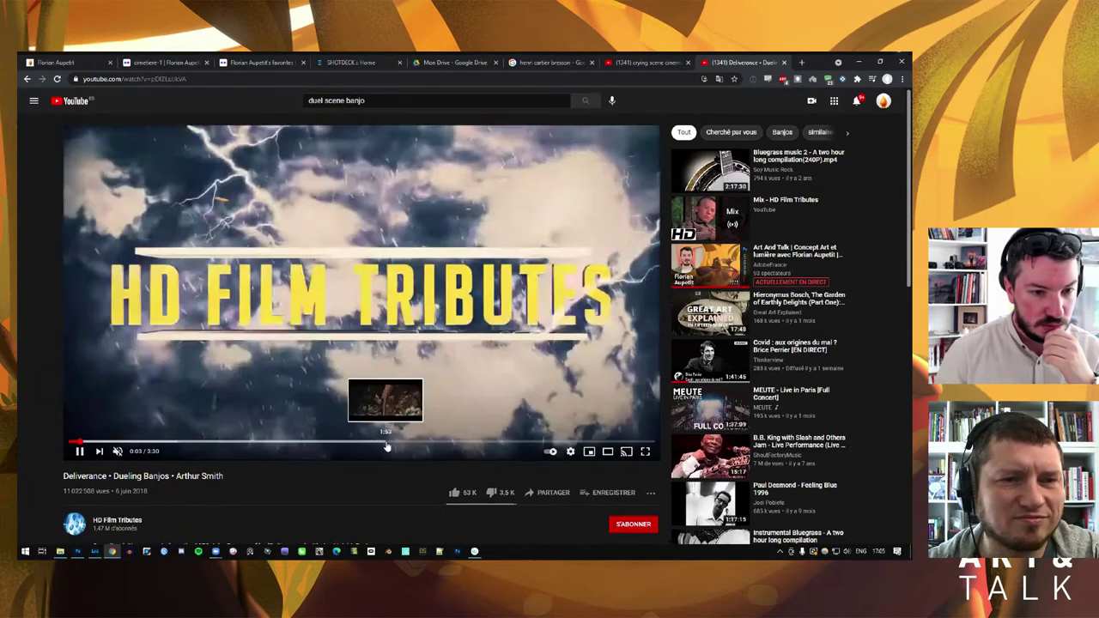
key(alt+Left)
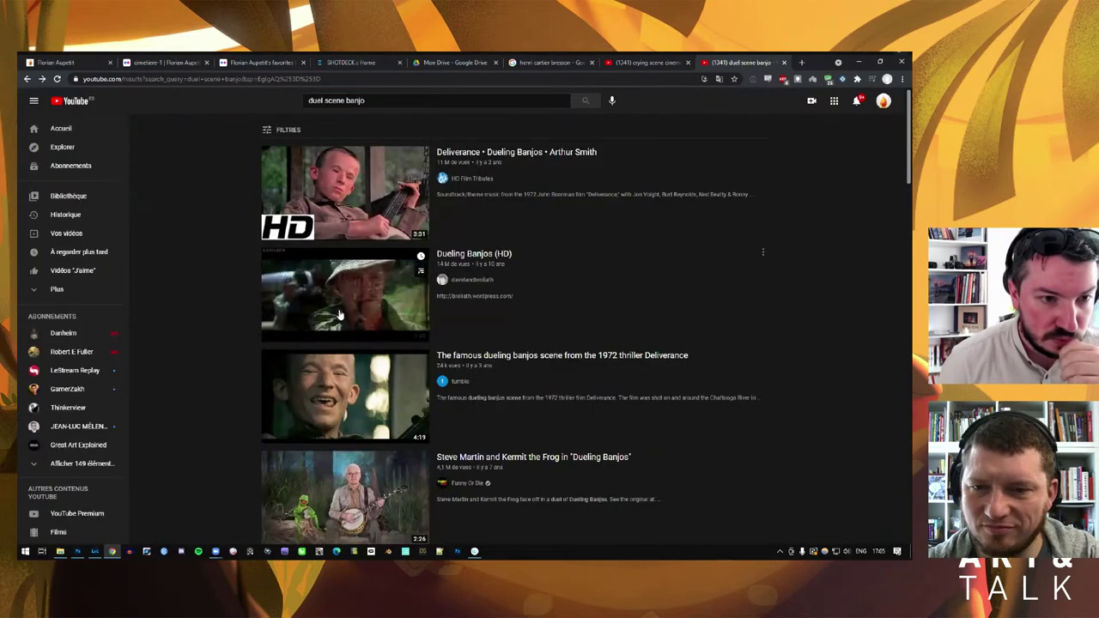
Open the Dueling Banjos (HD) video and skip forward to about 3:12
click(339, 316)
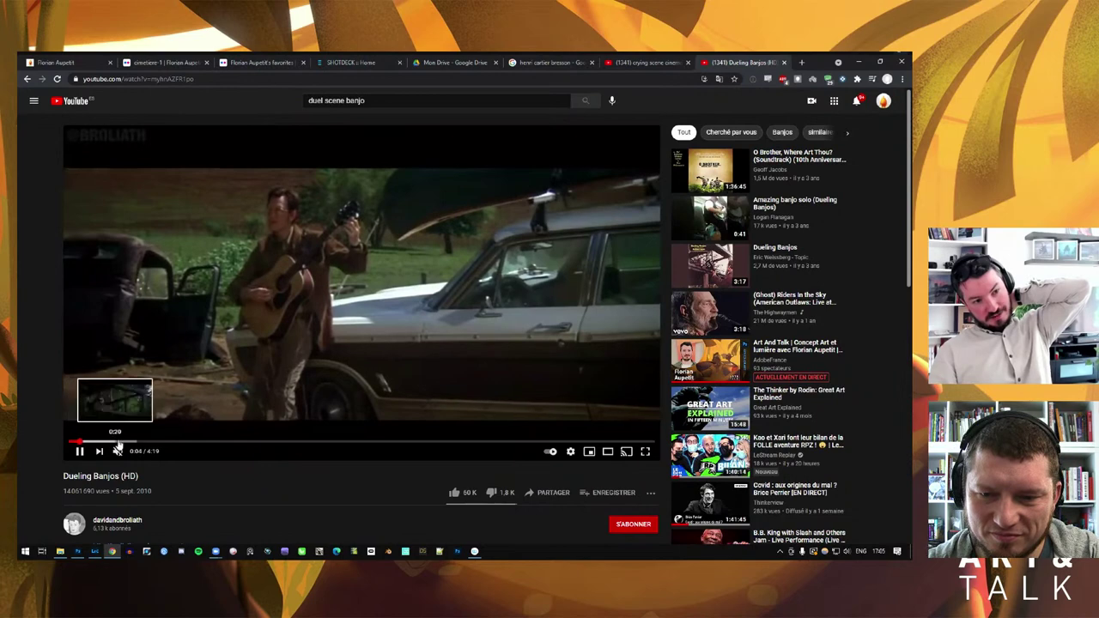
click(117, 442)
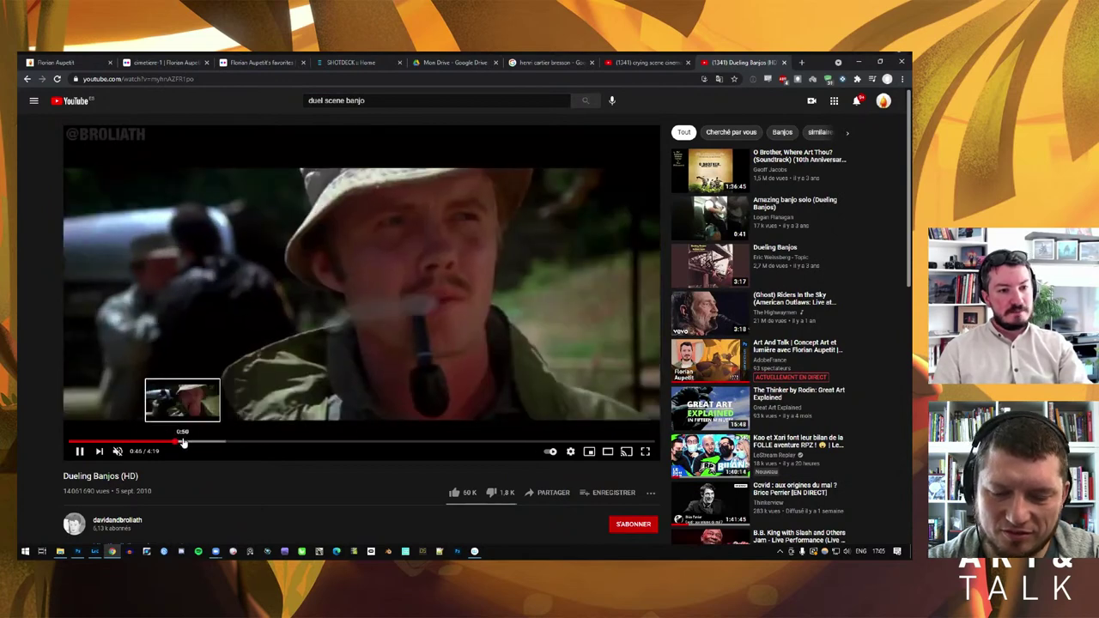
click(189, 442)
click(231, 442)
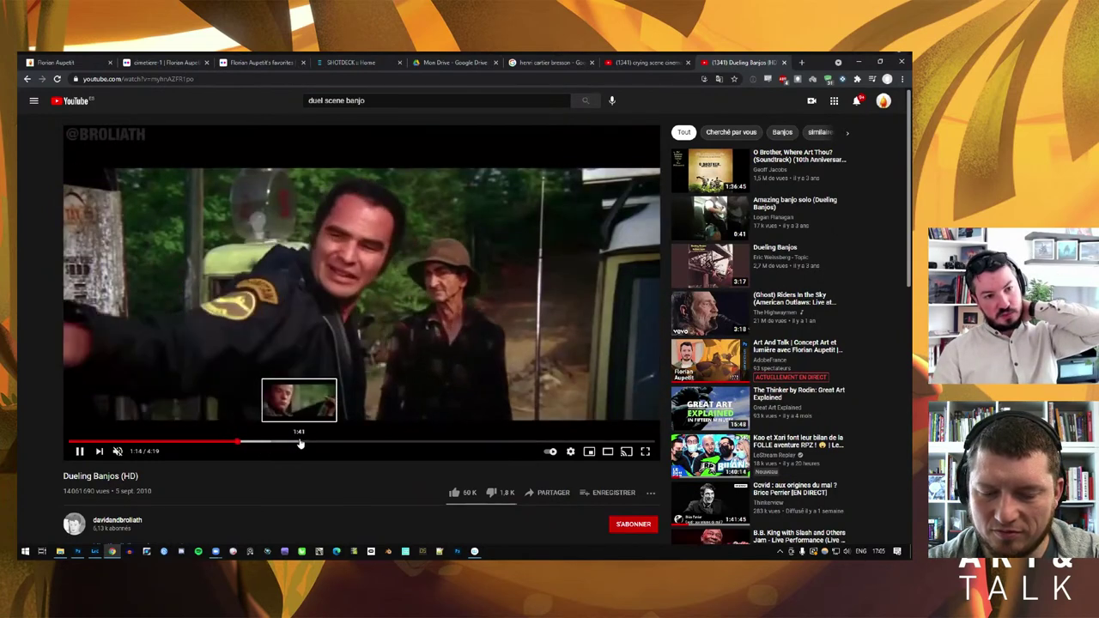
click(301, 442)
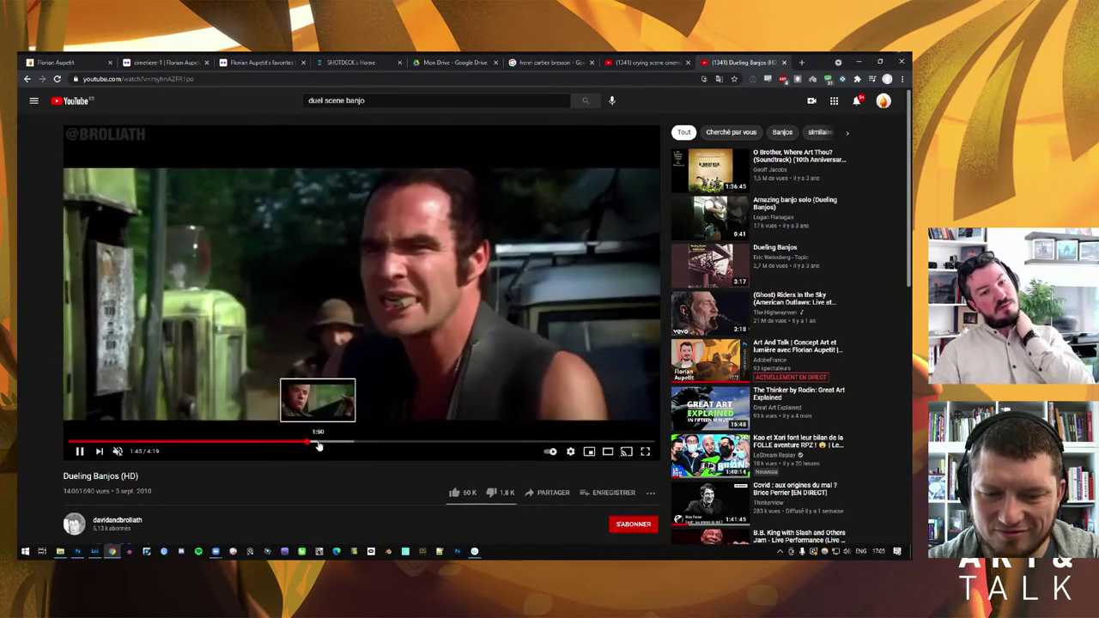
click(318, 443)
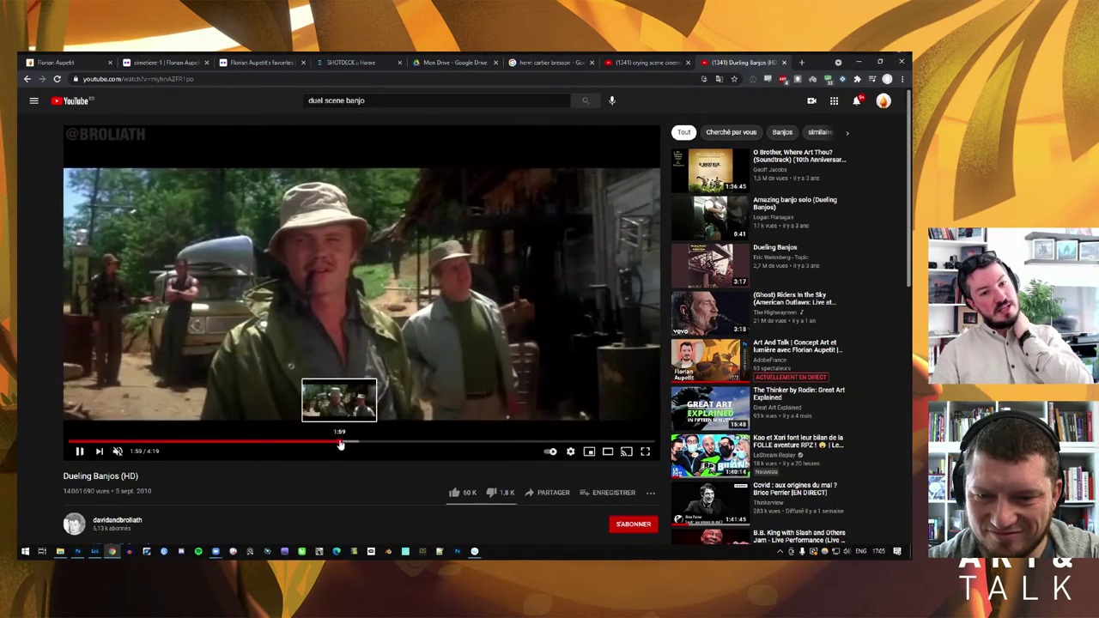
click(361, 443)
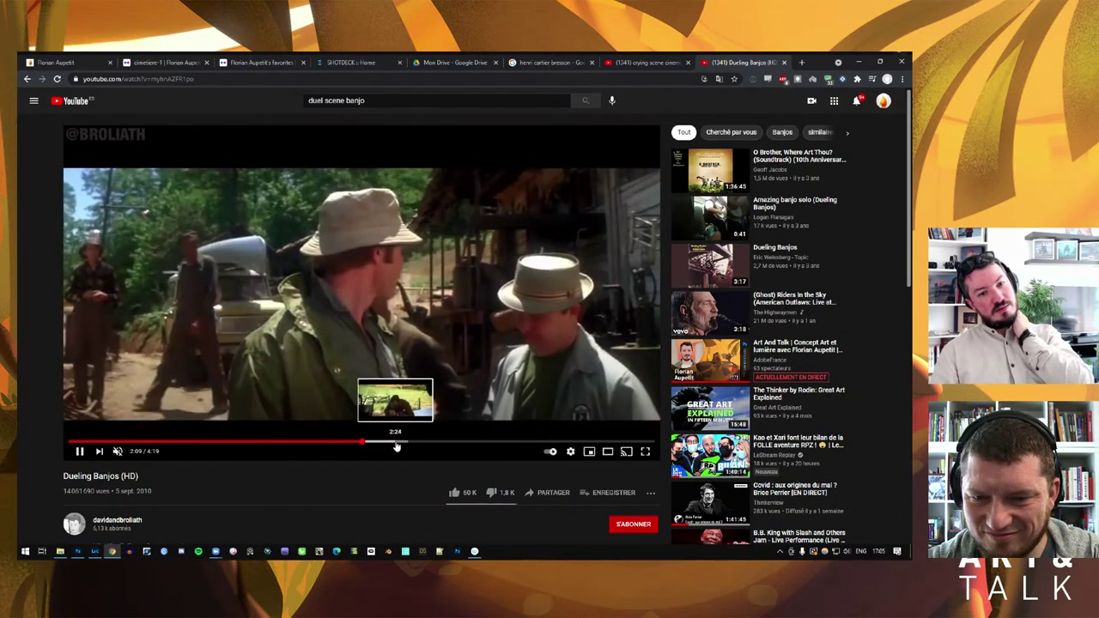
click(396, 443)
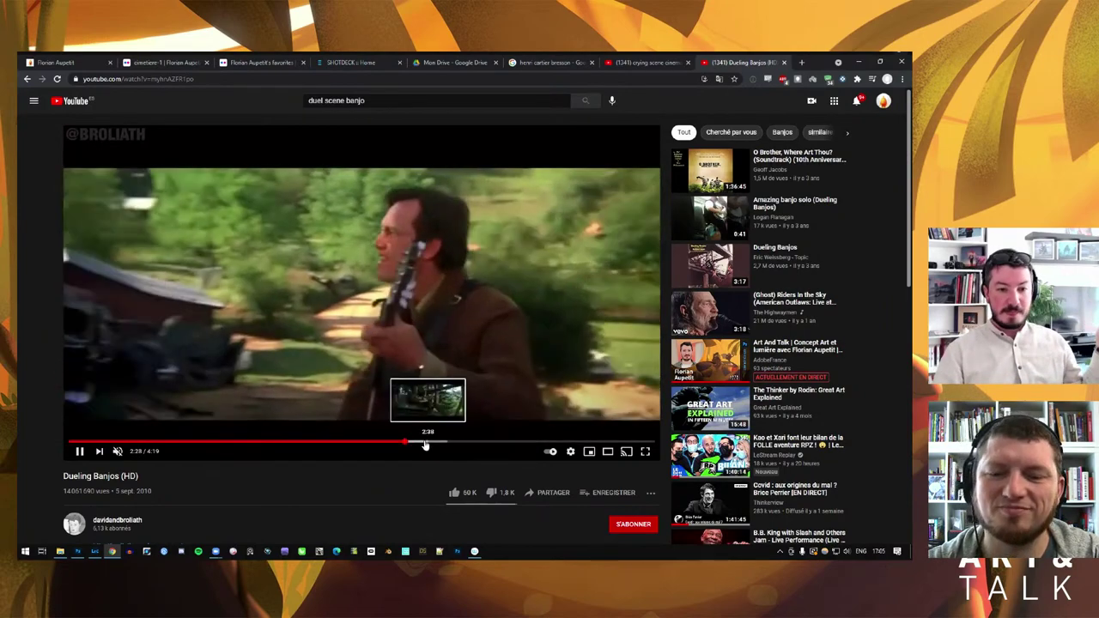
click(431, 443)
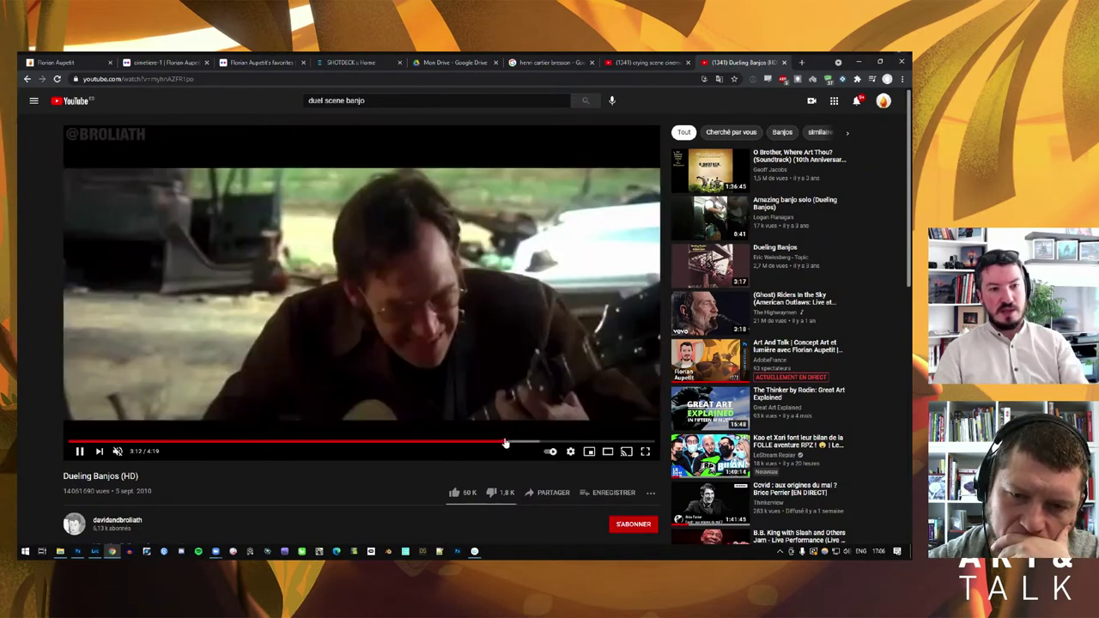
Play through the closing scenes, leave the clip paused at 3:55, and minimize the browser
click(506, 442)
click(374, 275)
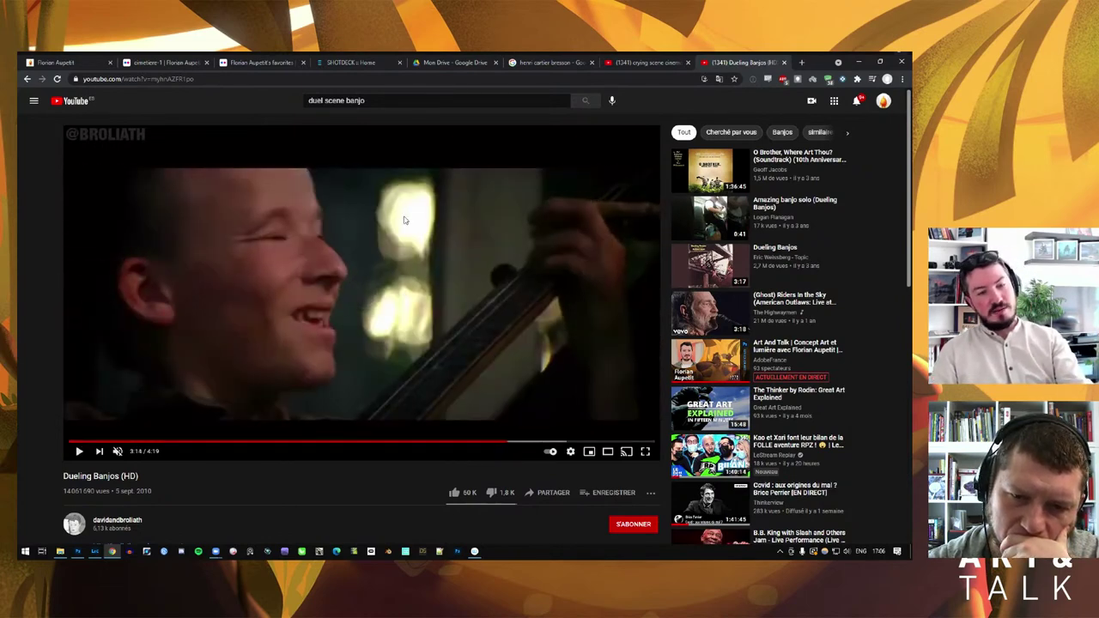
click(375, 332)
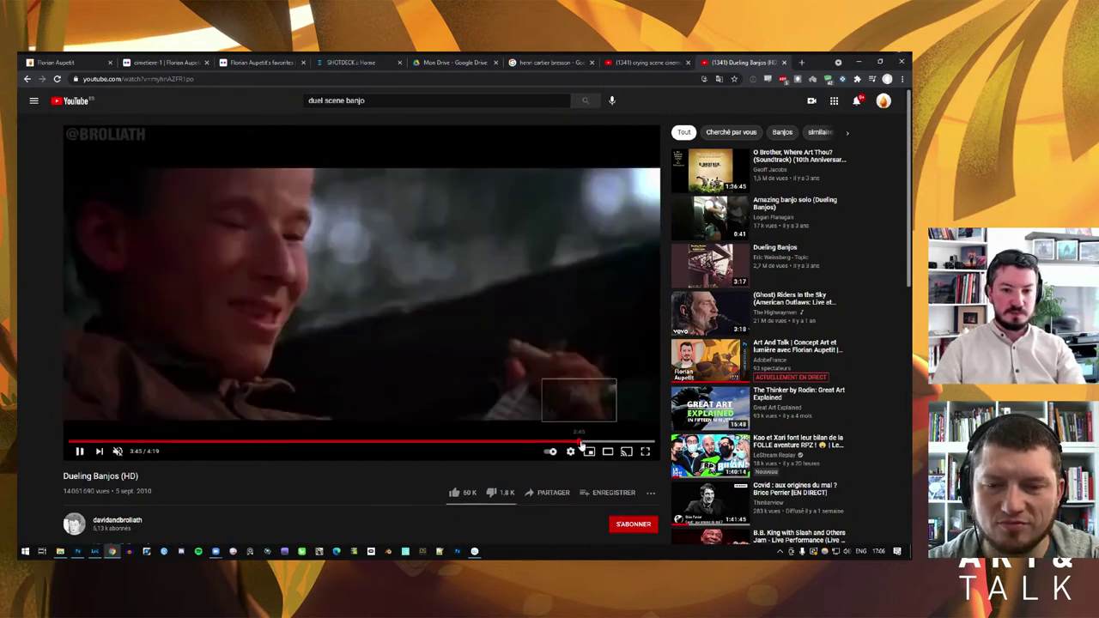
click(595, 443)
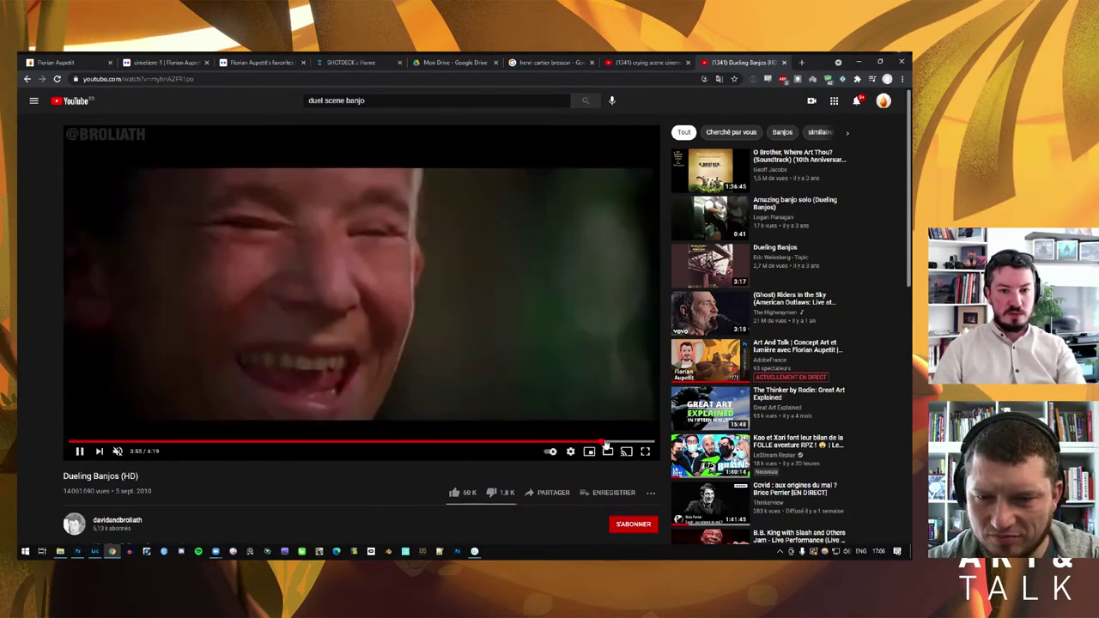
click(606, 443)
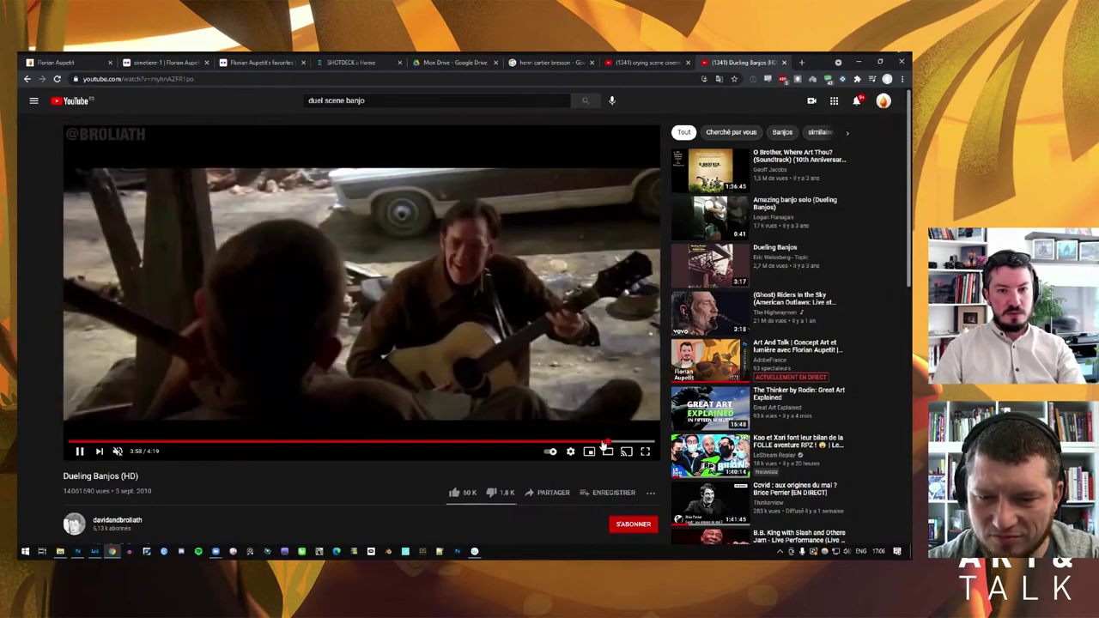
click(599, 443)
key(space)
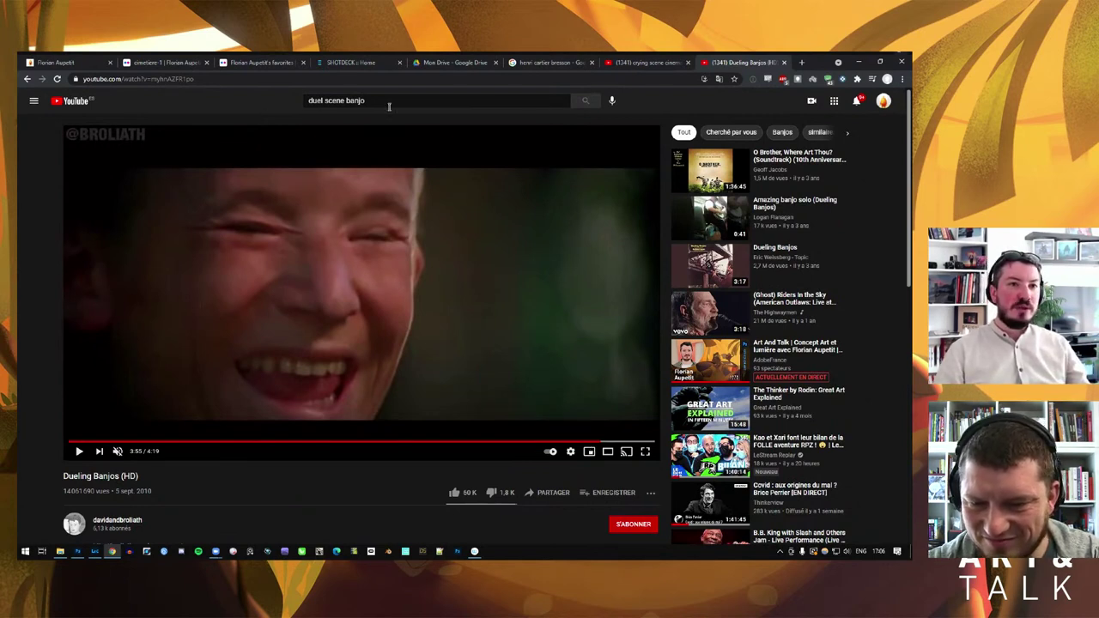
click(860, 63)
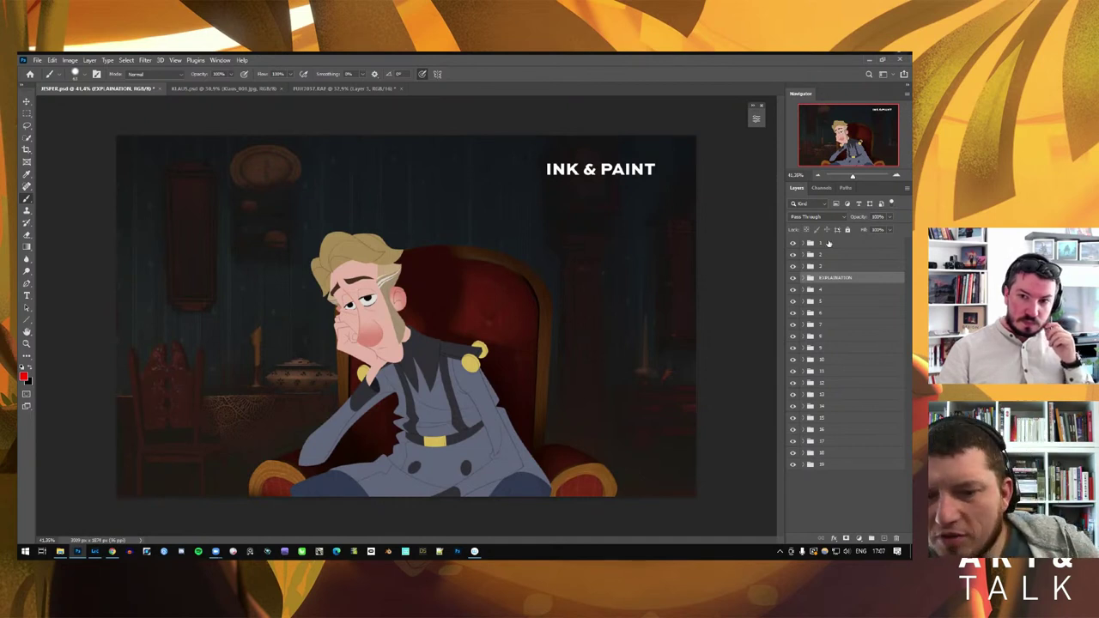
Hide and re-show the top layer group to compare LIGHT & SHADOW with INK & PAINT
click(793, 244)
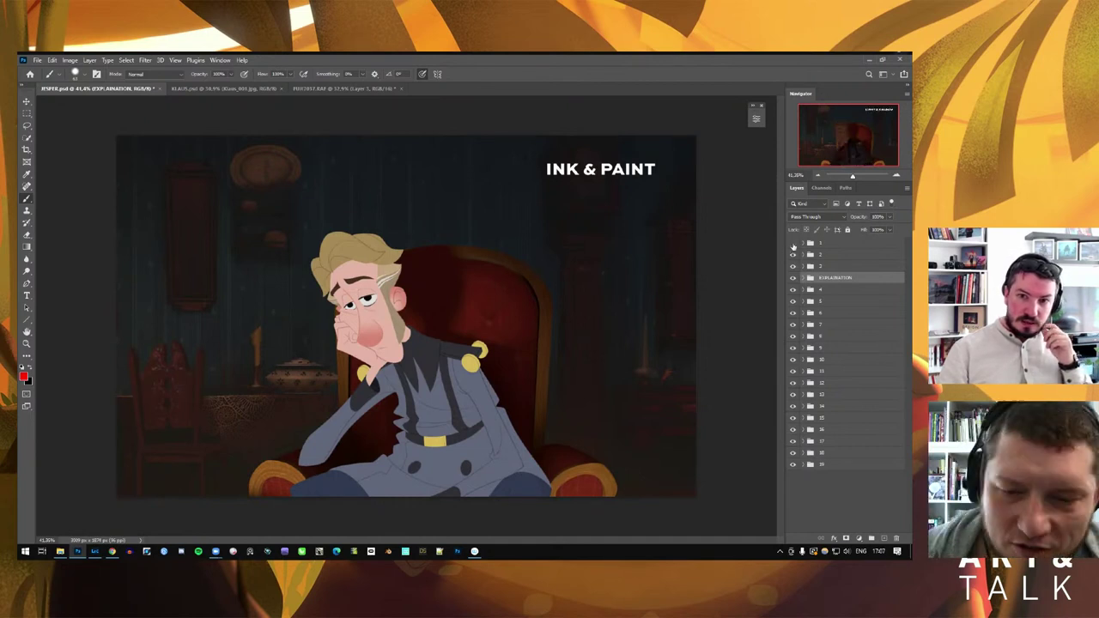
click(793, 244)
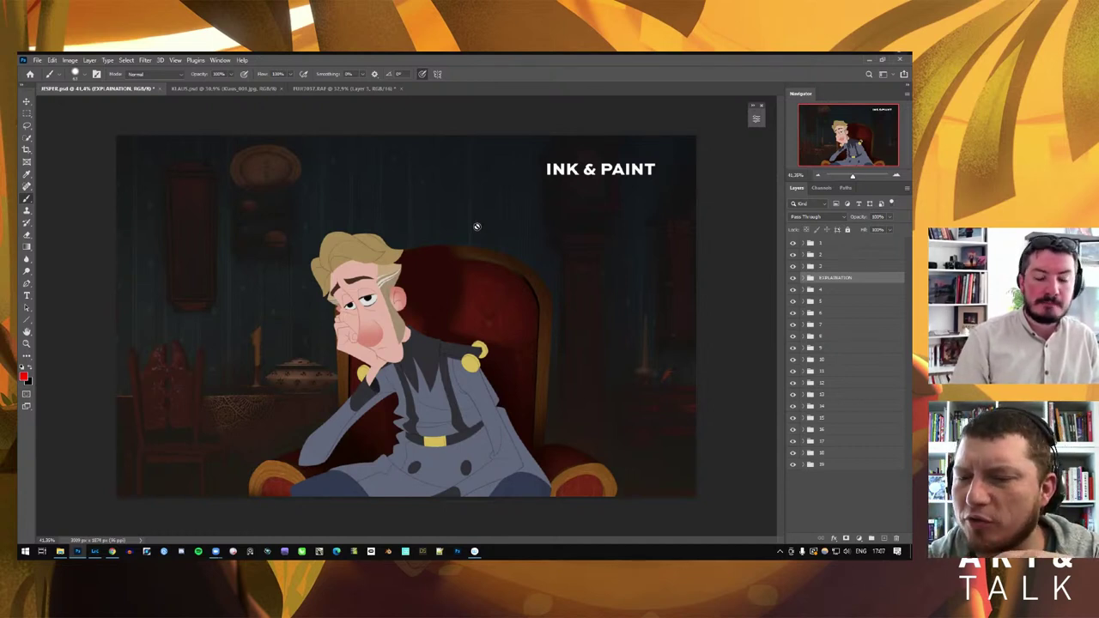
Switch to the Iamag Explorer window, open Videos, and play Jesper1.mp4 in VLC
key(alt+Tab)
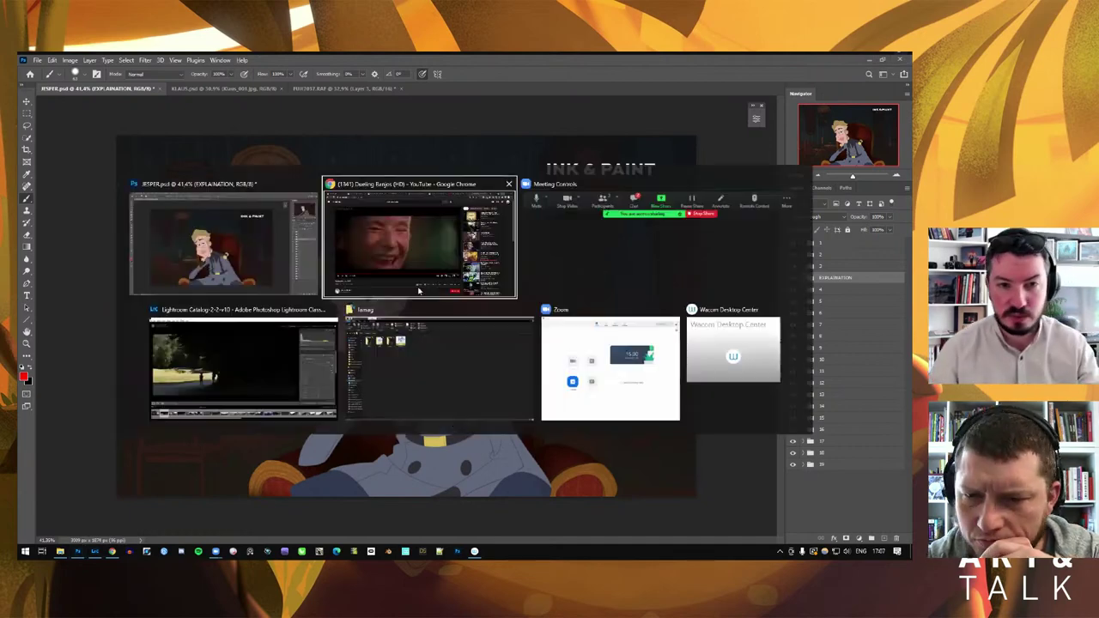
click(420, 385)
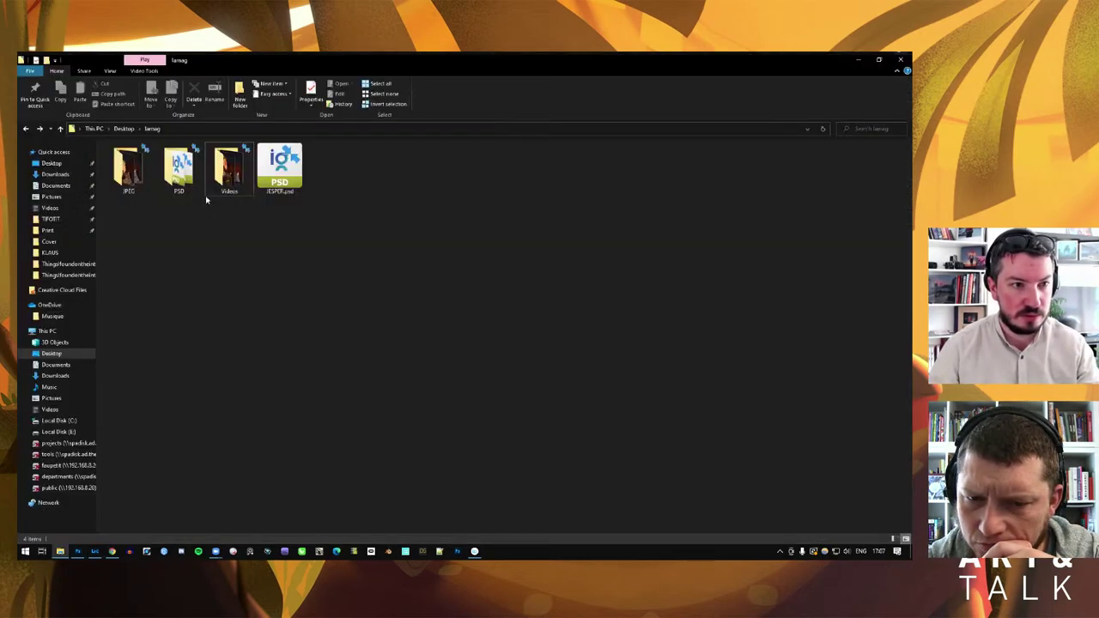
double_click(225, 176)
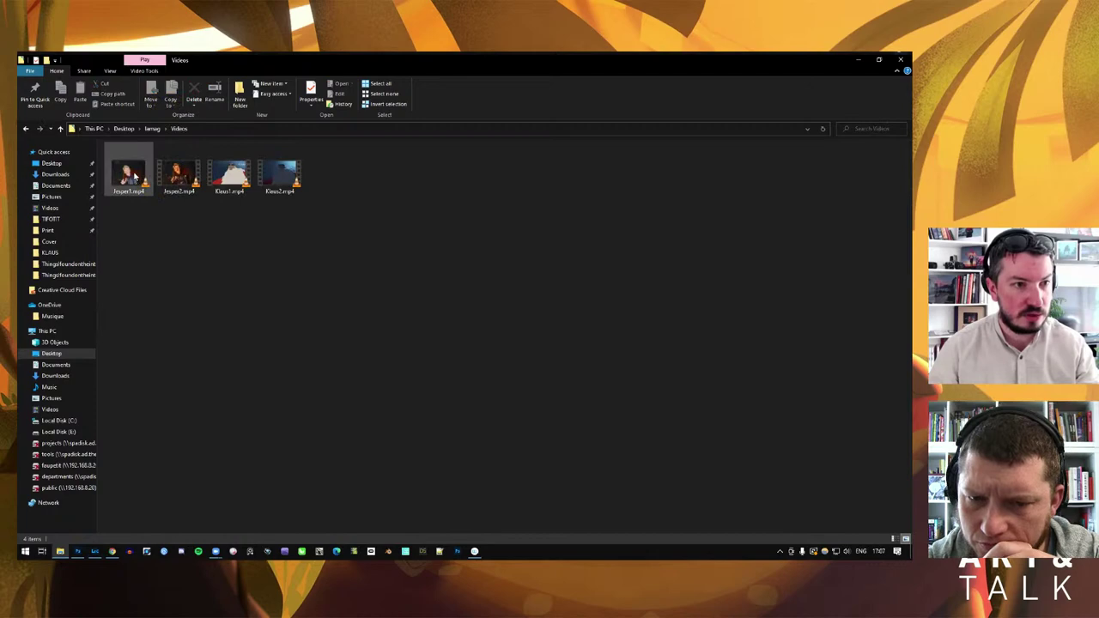
double_click(134, 176)
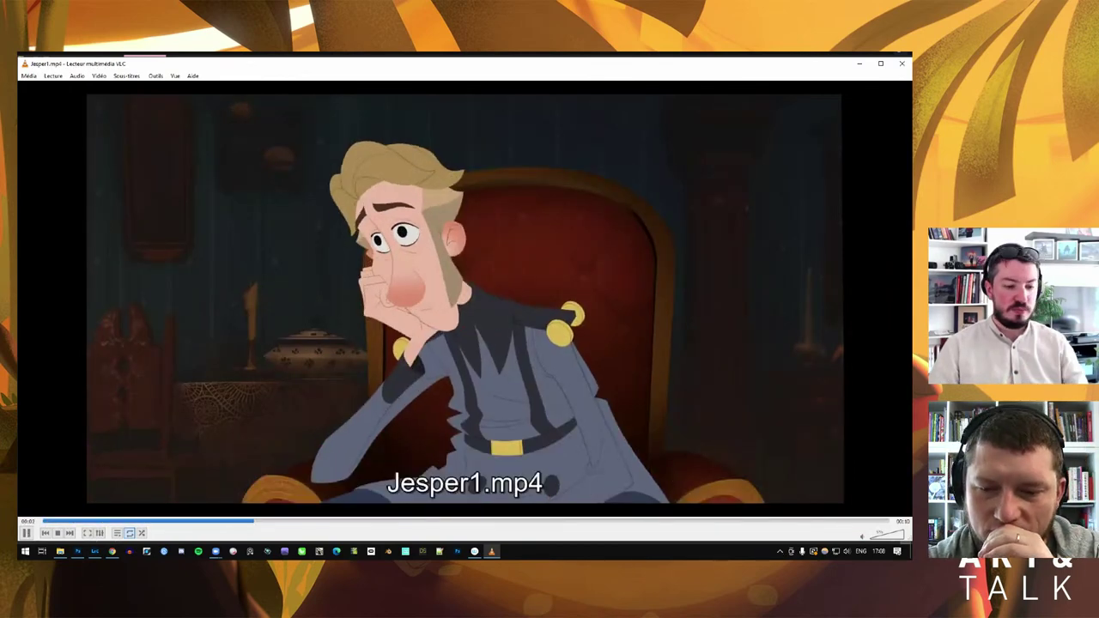
Close VLC, play Klaus1.mp4, then minimize File Explorer to return to Photoshop
key(alt+Tab)
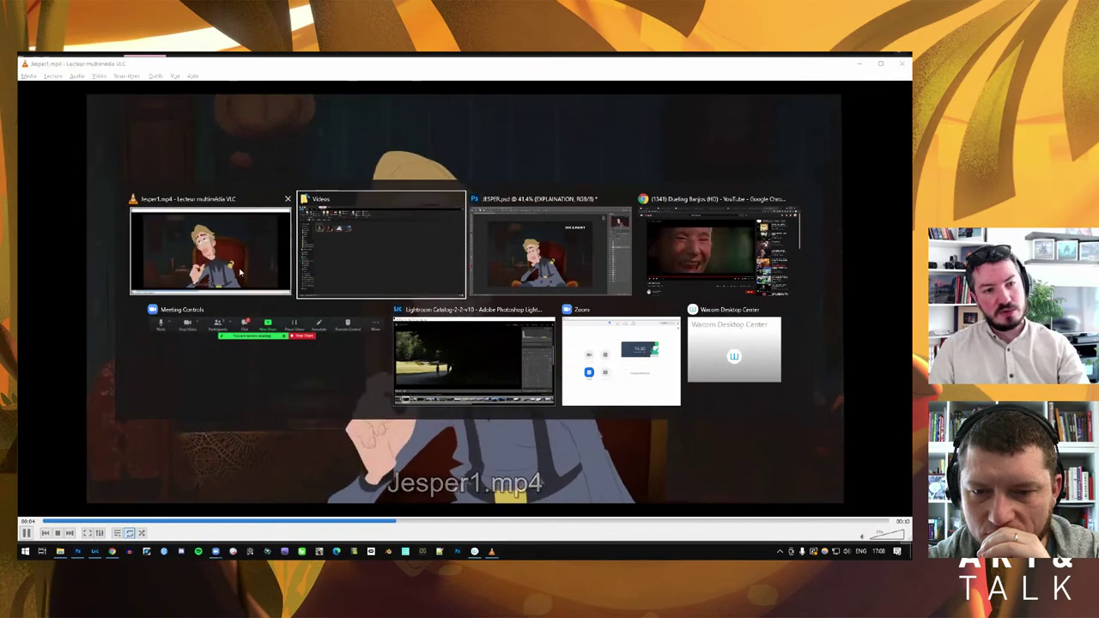
key(Escape)
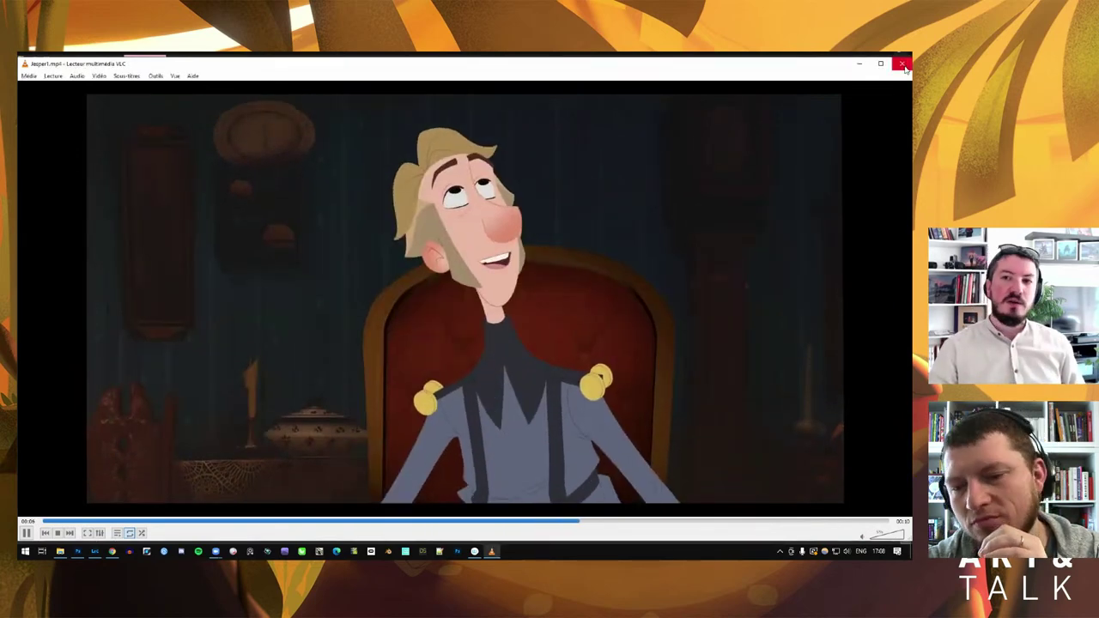
click(903, 64)
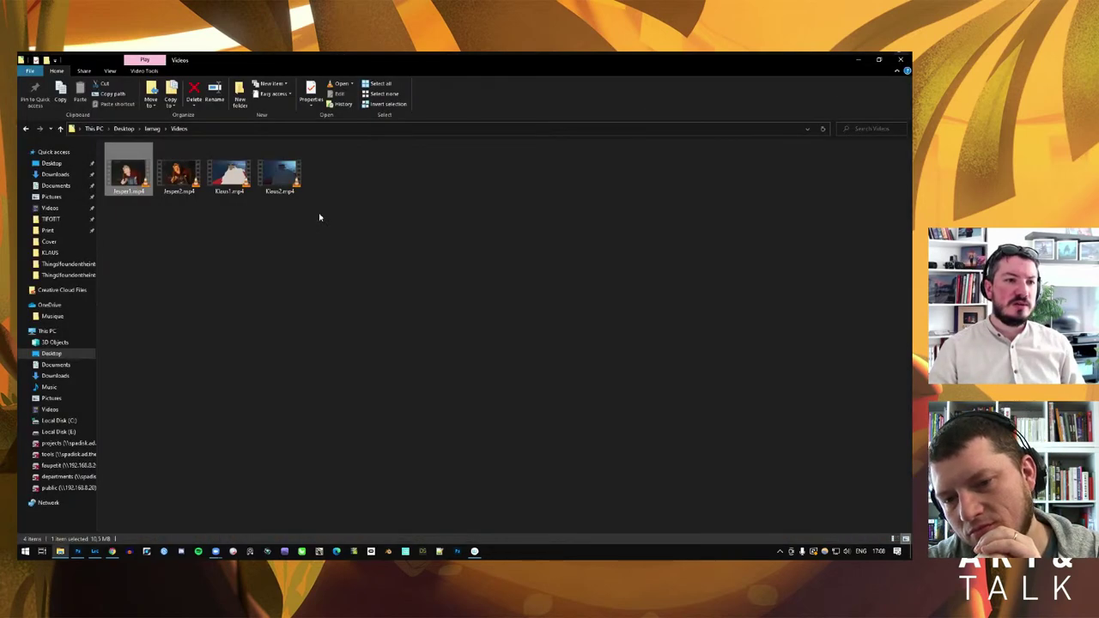
click(221, 182)
double_click(221, 181)
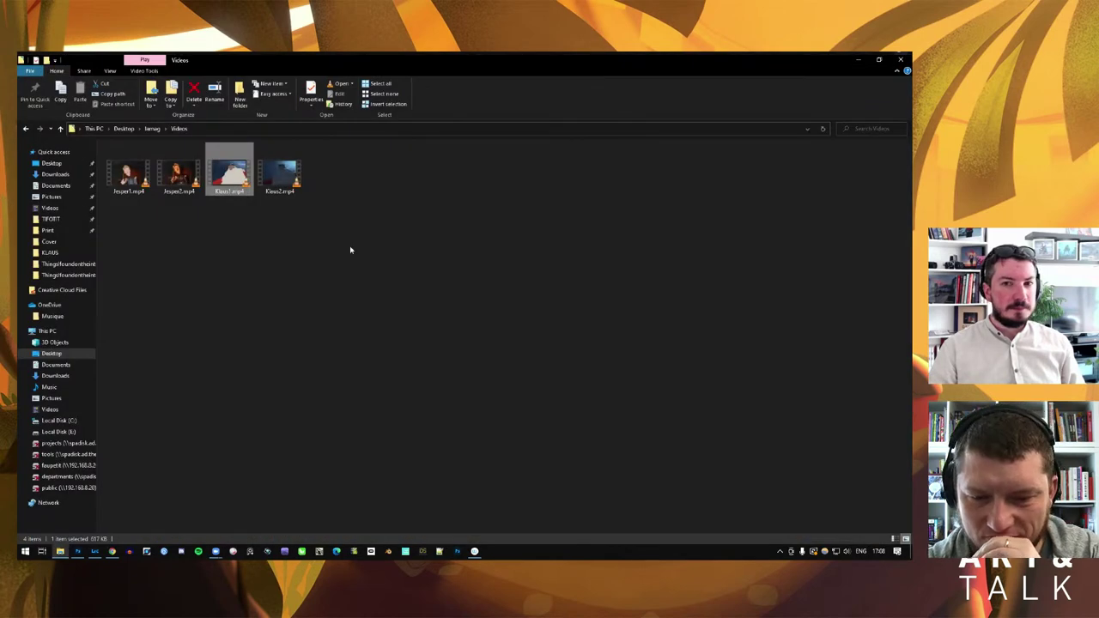
click(350, 250)
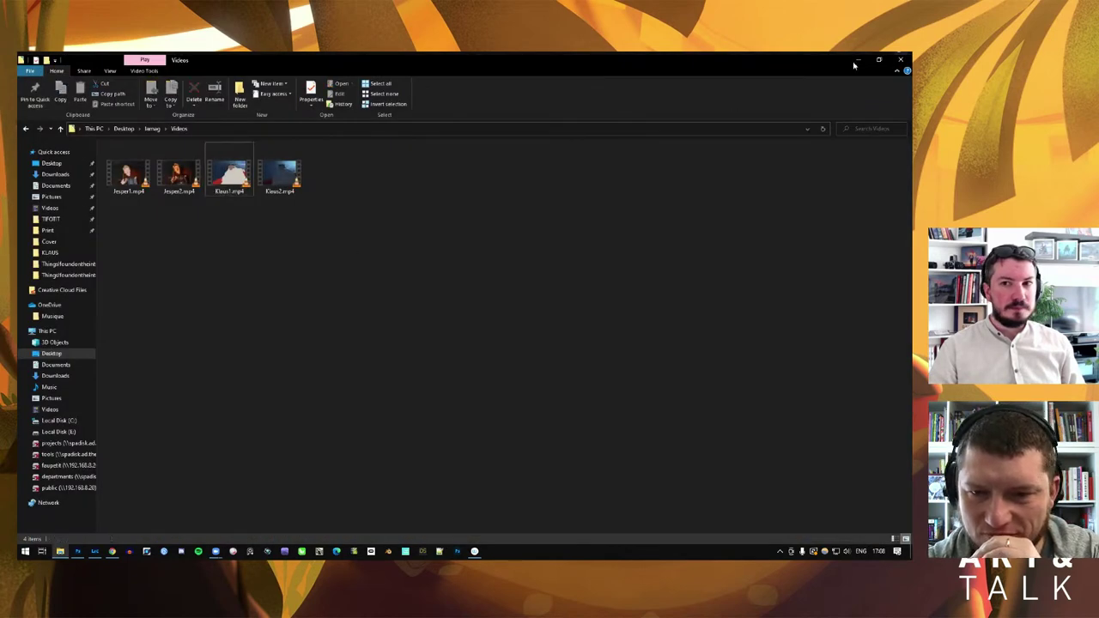
click(855, 62)
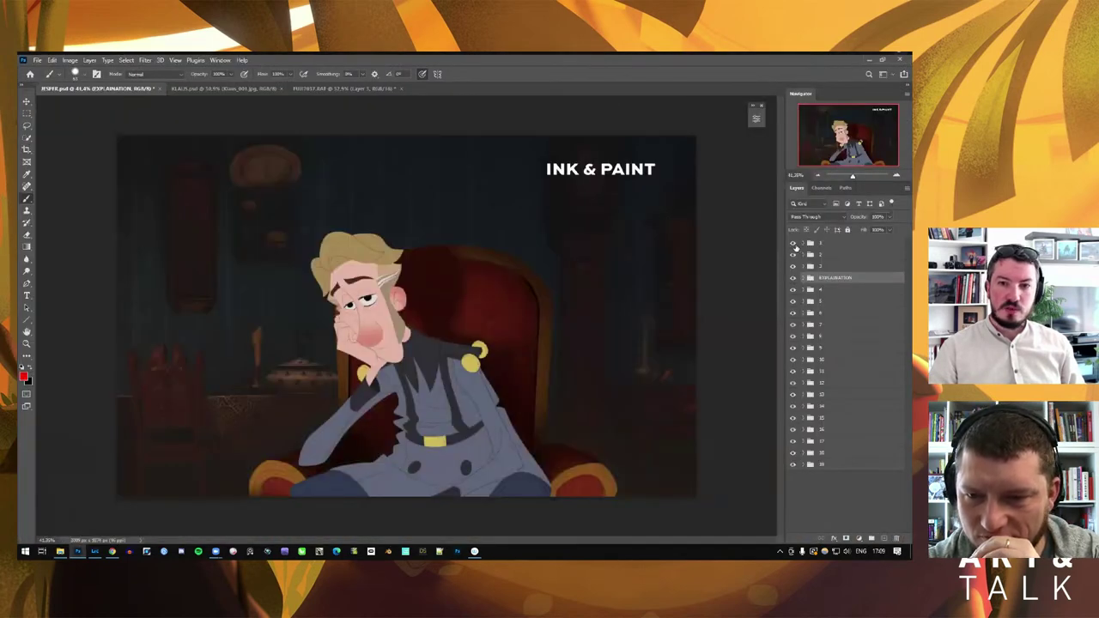
Select the top group and create a new empty Layer 1 above it
click(839, 246)
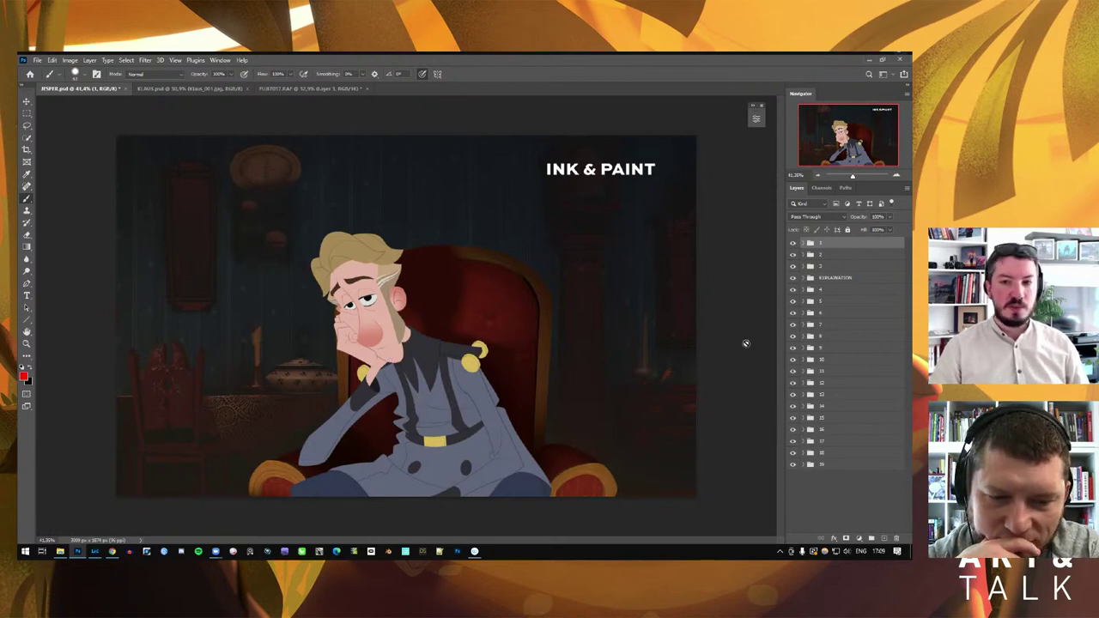
click(885, 539)
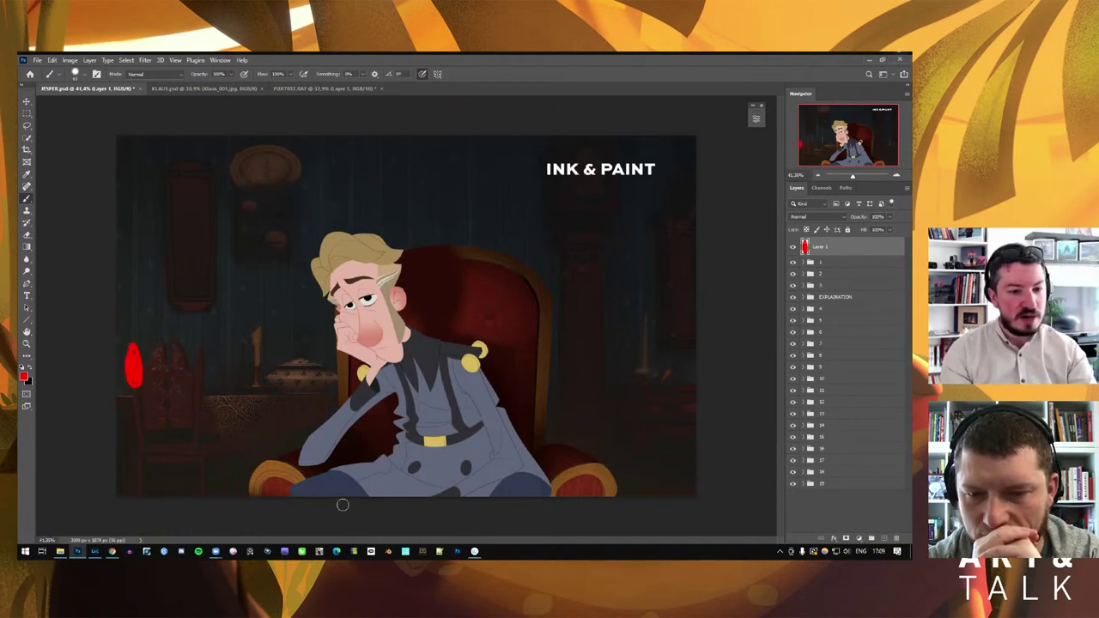
Scribble red marks on the lap, left side and nose on Layer 1, then delete that layer
drag(352, 481, 343, 481)
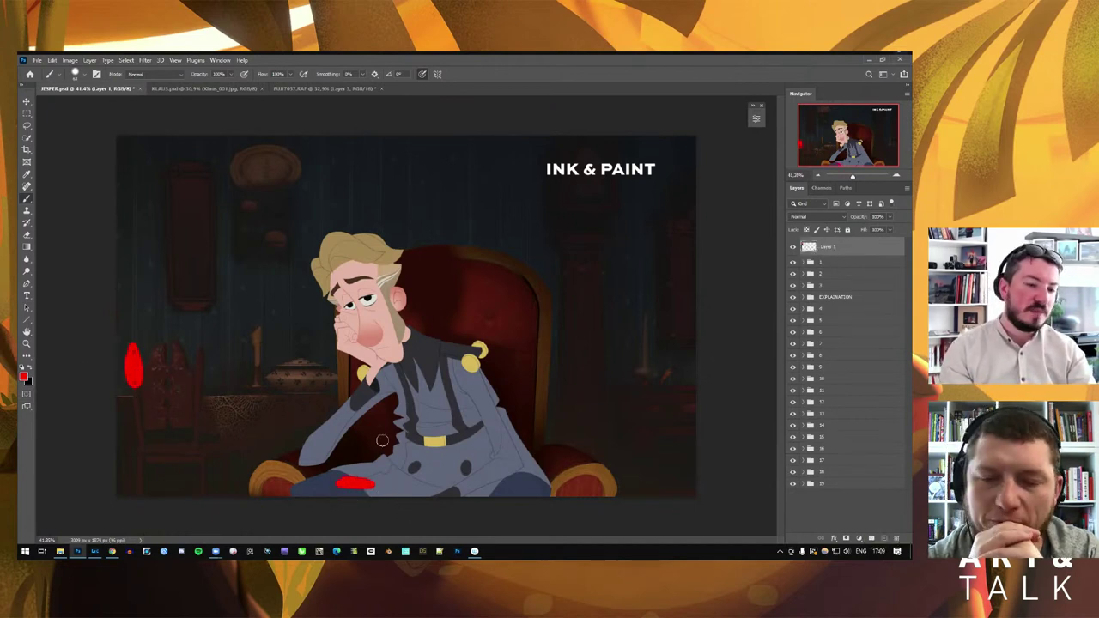
drag(154, 361, 162, 360)
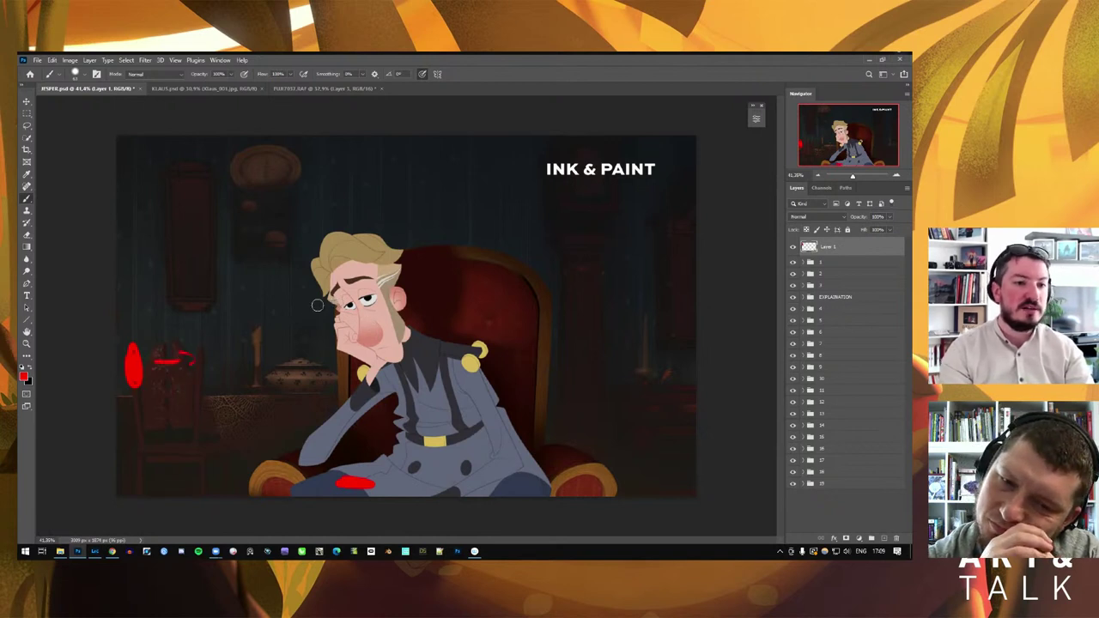
drag(364, 316, 371, 330)
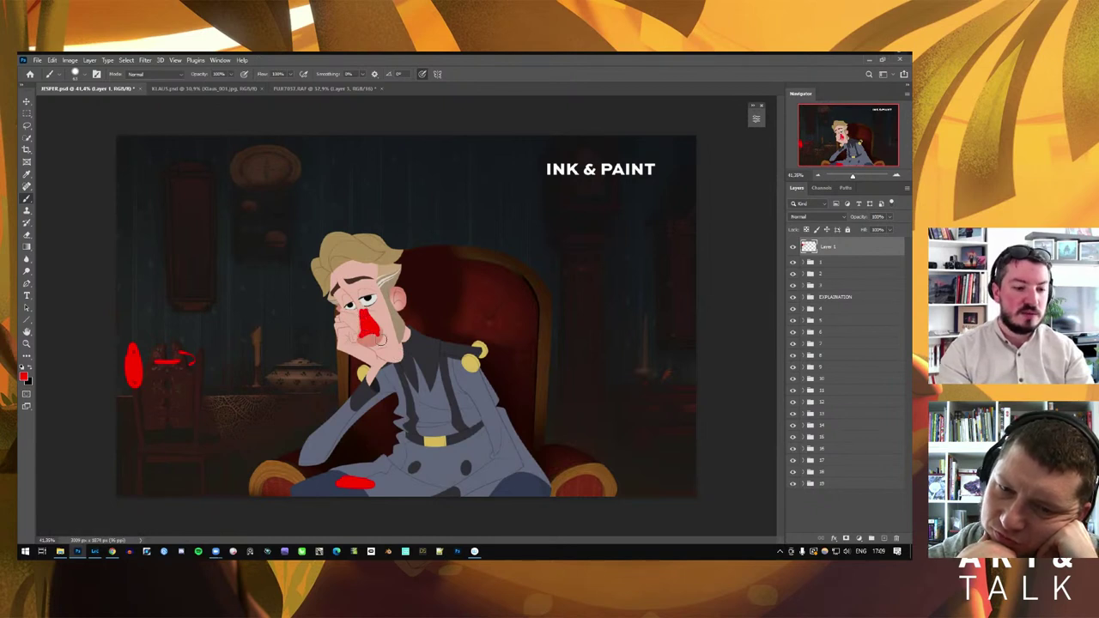
key(Delete)
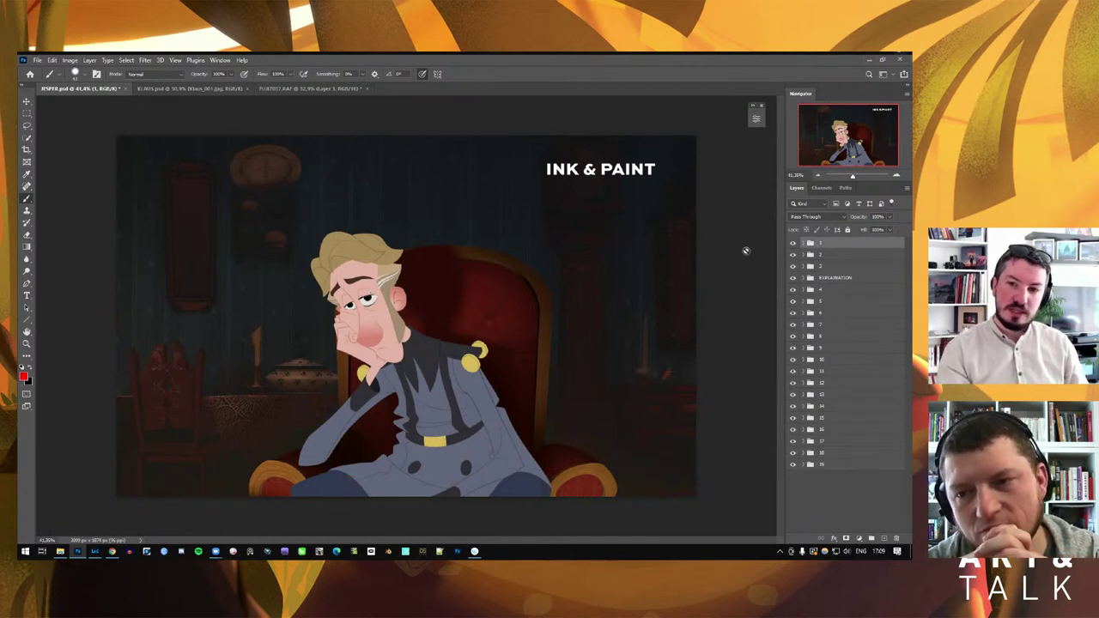
Toggle groups 1–3 to compare lit and shadowed versions, leaving group 3 hidden and EXPLANATION expanded
click(794, 244)
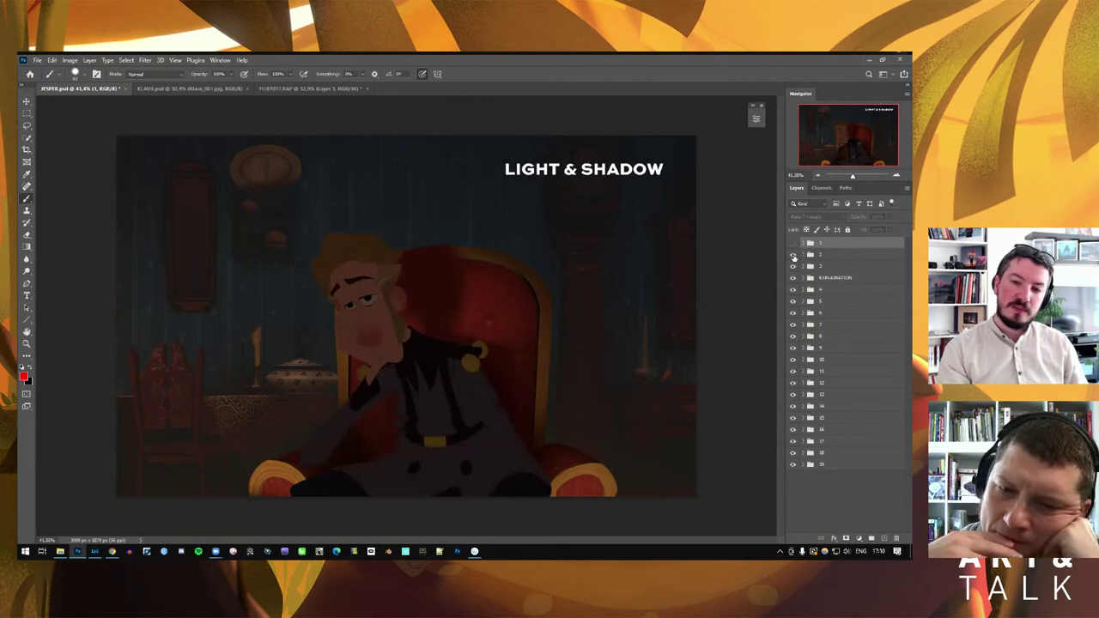
click(793, 256)
click(793, 255)
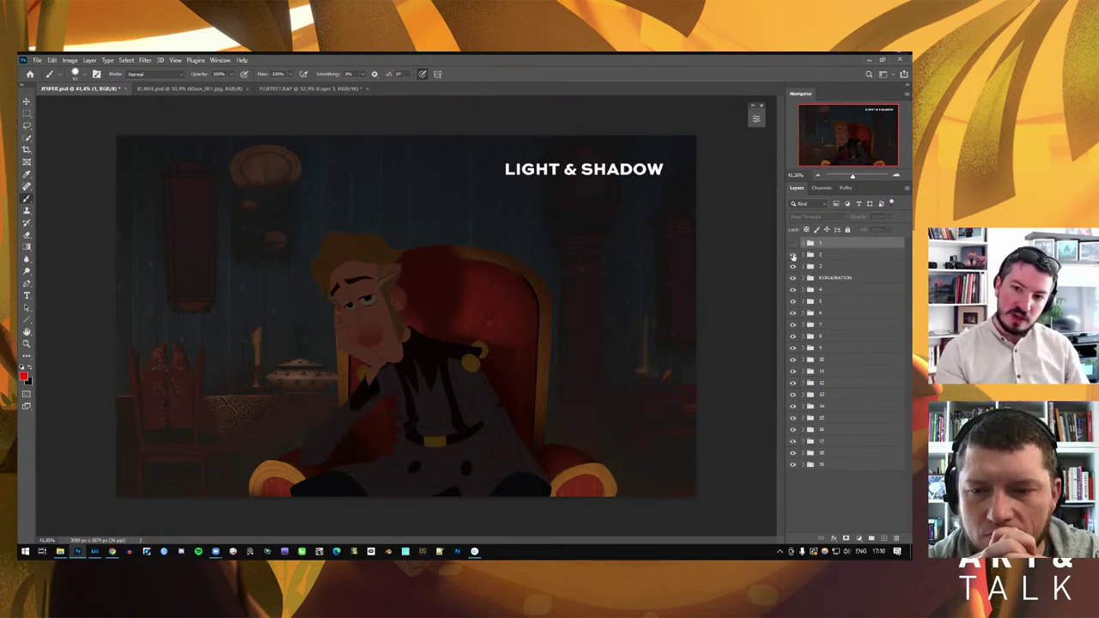
click(794, 265)
click(793, 254)
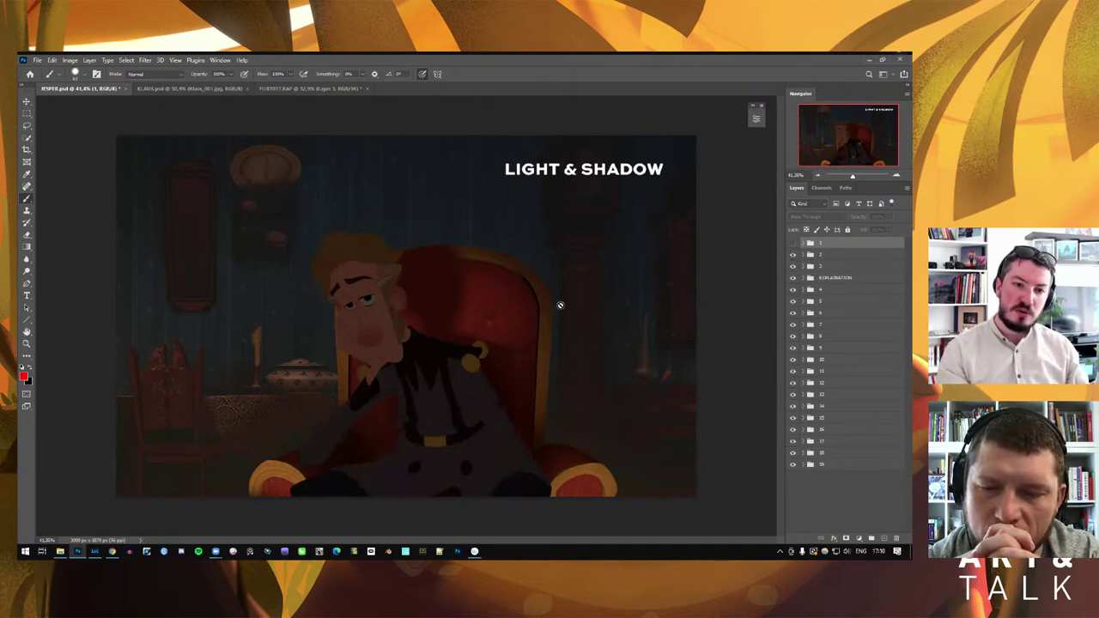
click(793, 262)
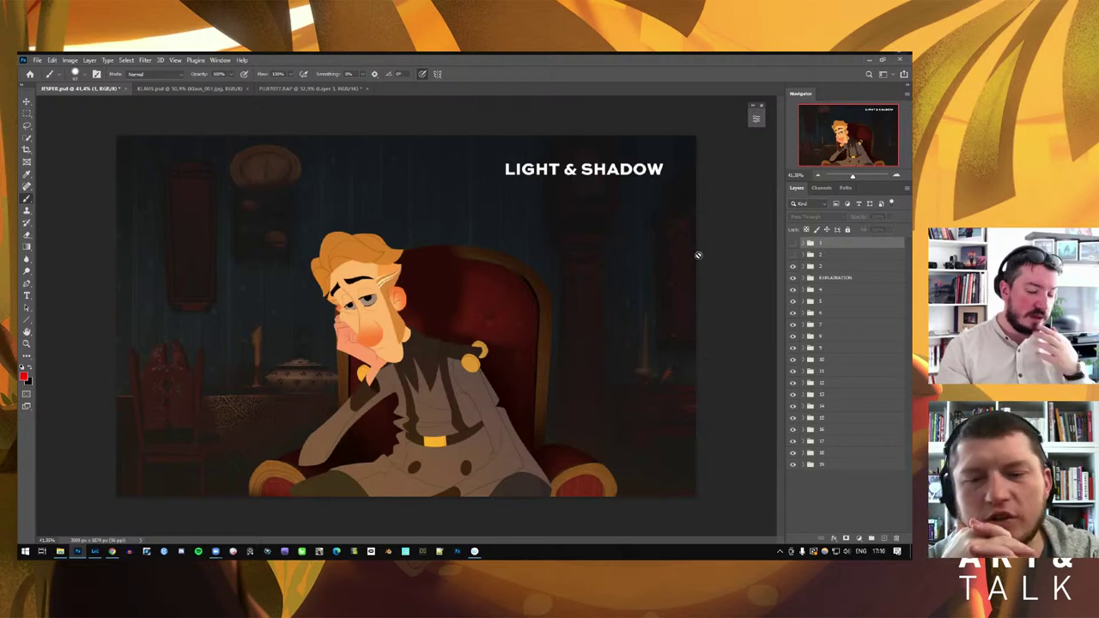
click(794, 267)
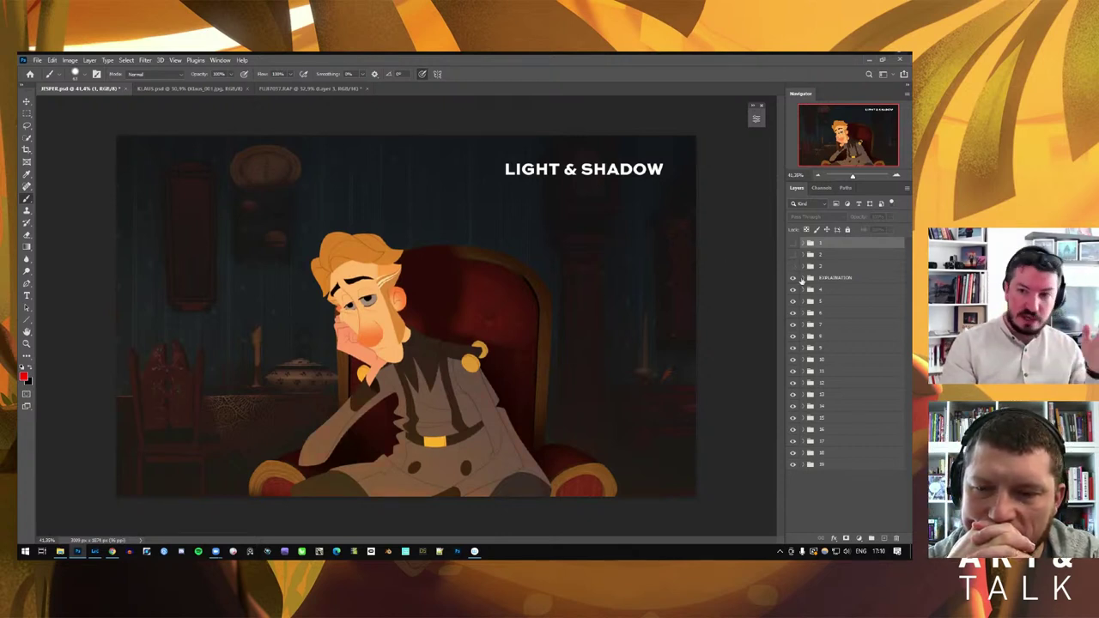
click(805, 279)
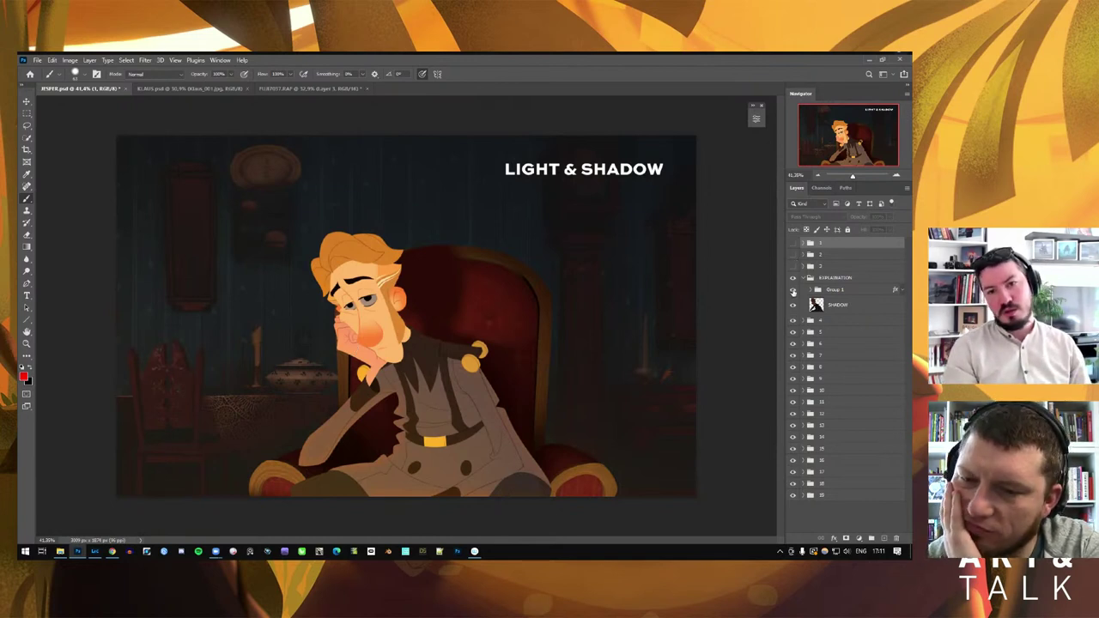
Toggle Group 1's visibility to compare, then expand it and select its LIGHT layer
click(793, 291)
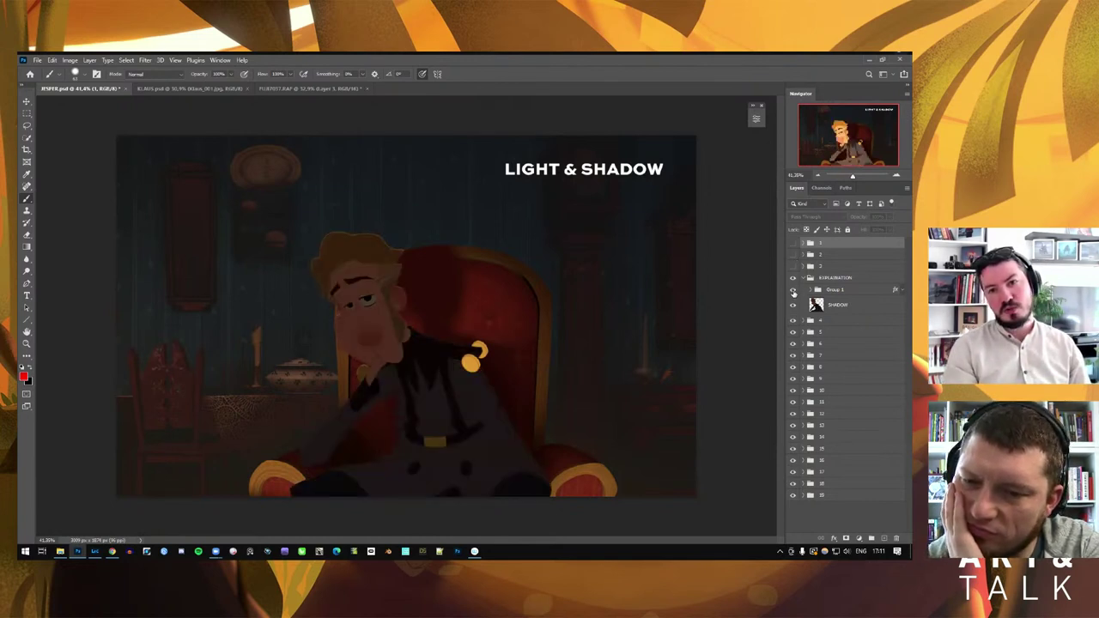
click(792, 290)
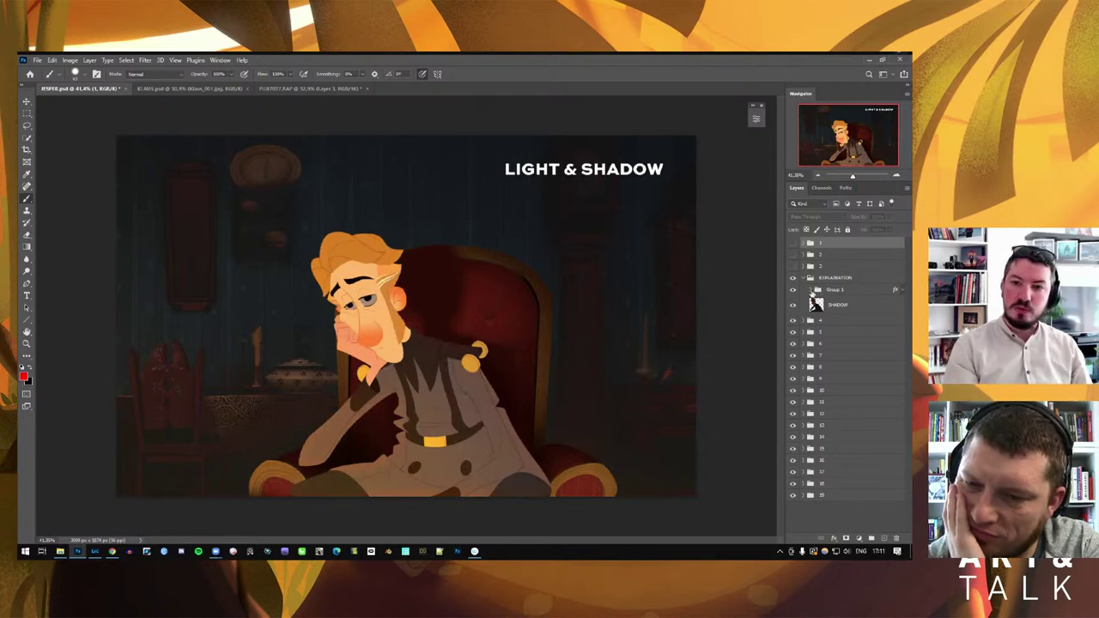
click(812, 290)
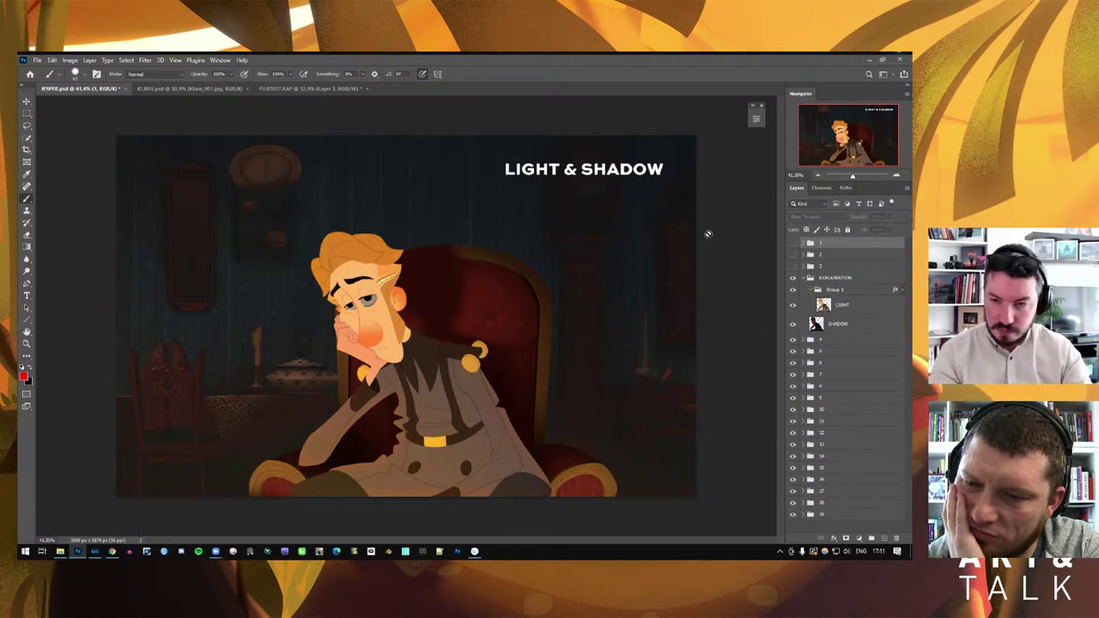
click(852, 307)
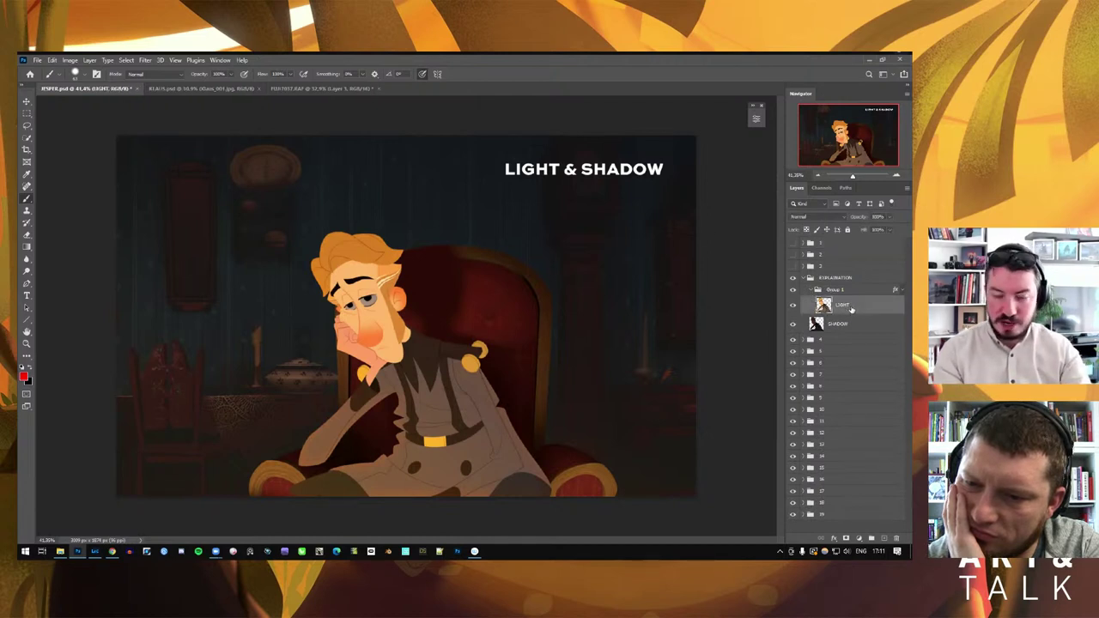
Add a layer mask to Group 1 and invert it to black so the light is hidden
click(840, 292)
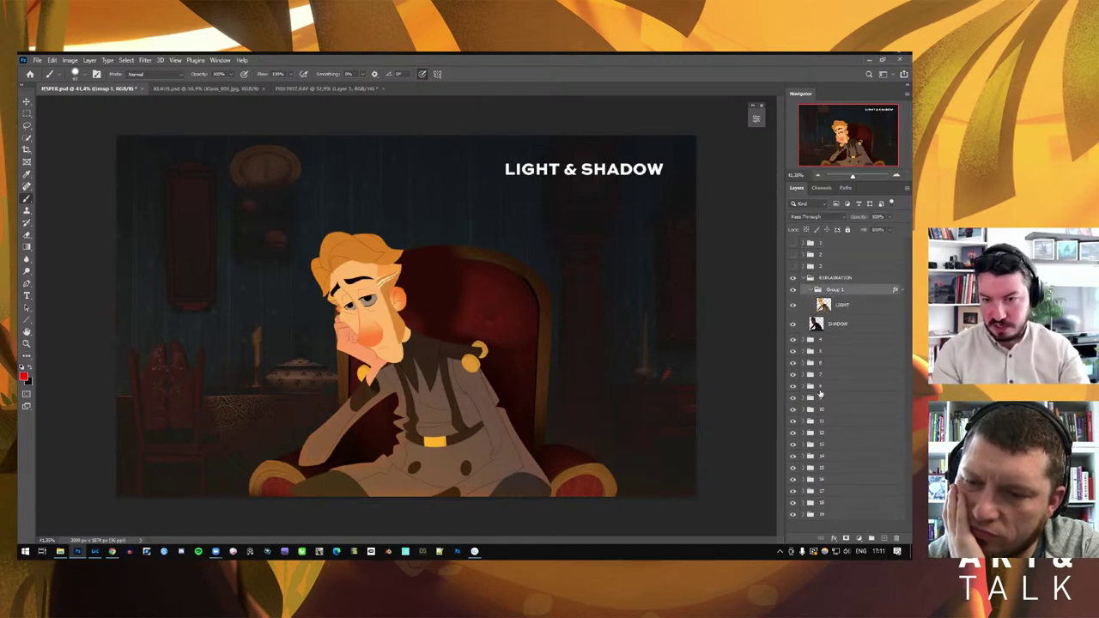
click(847, 538)
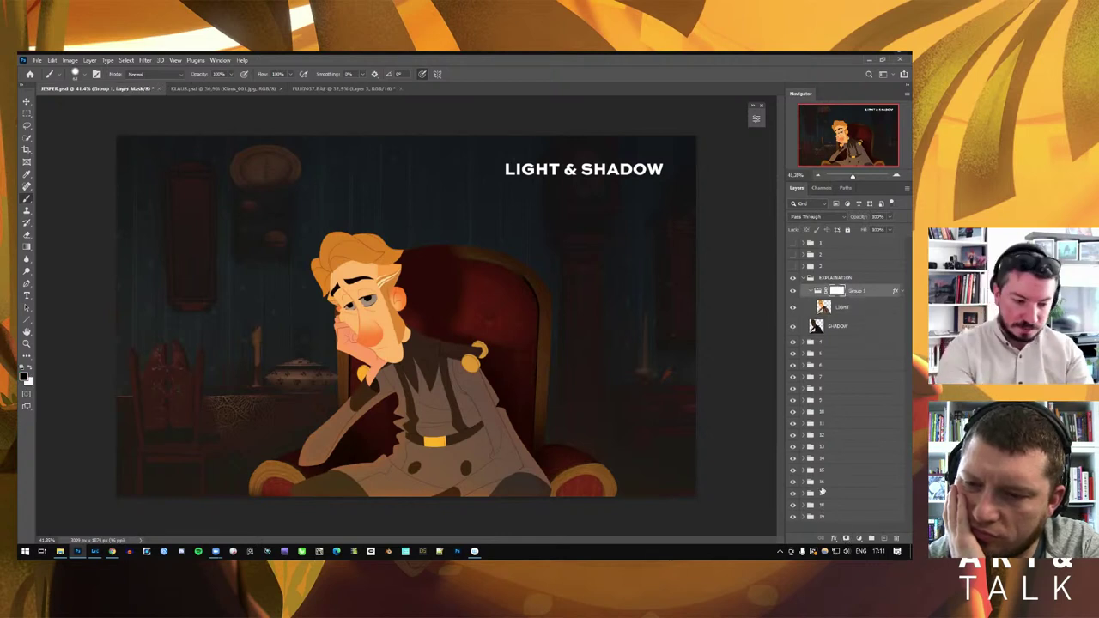
key(ctrl+i)
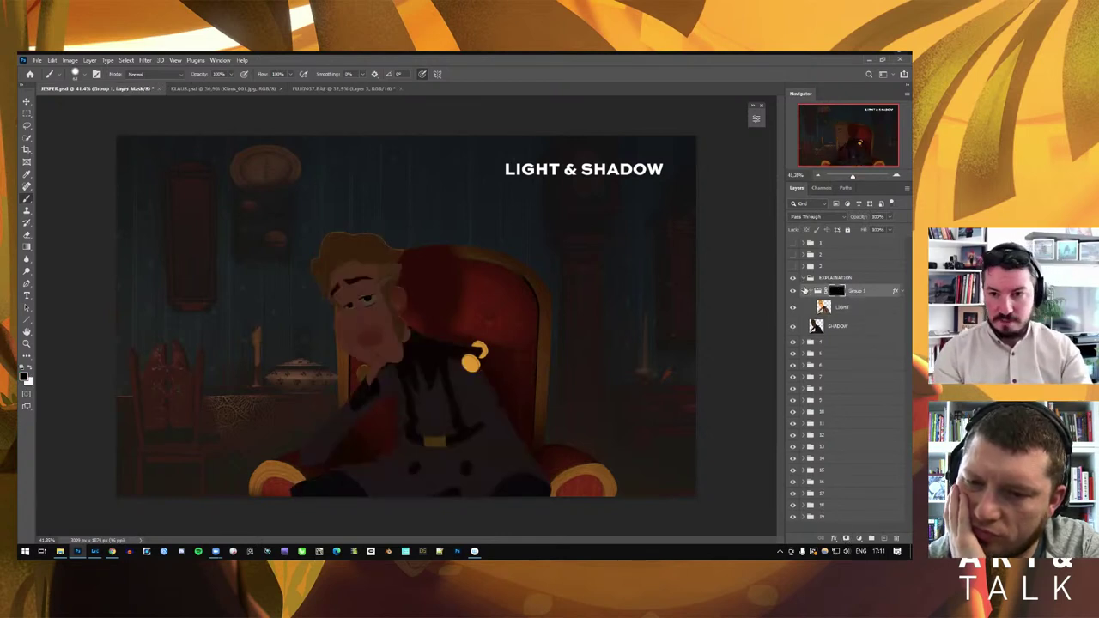
click(793, 292)
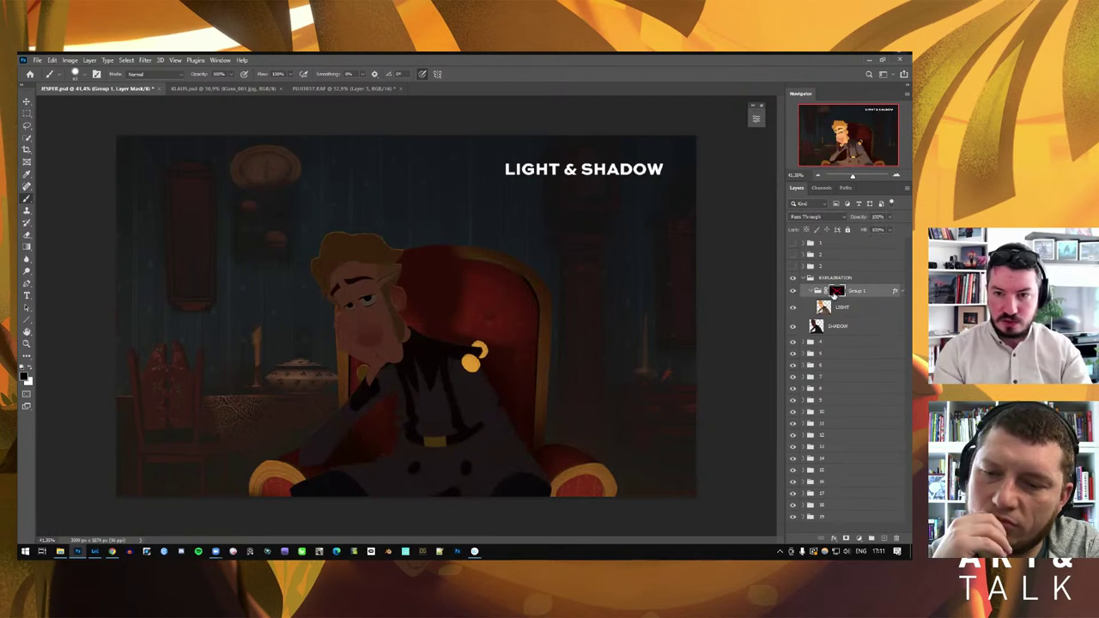
click(793, 292)
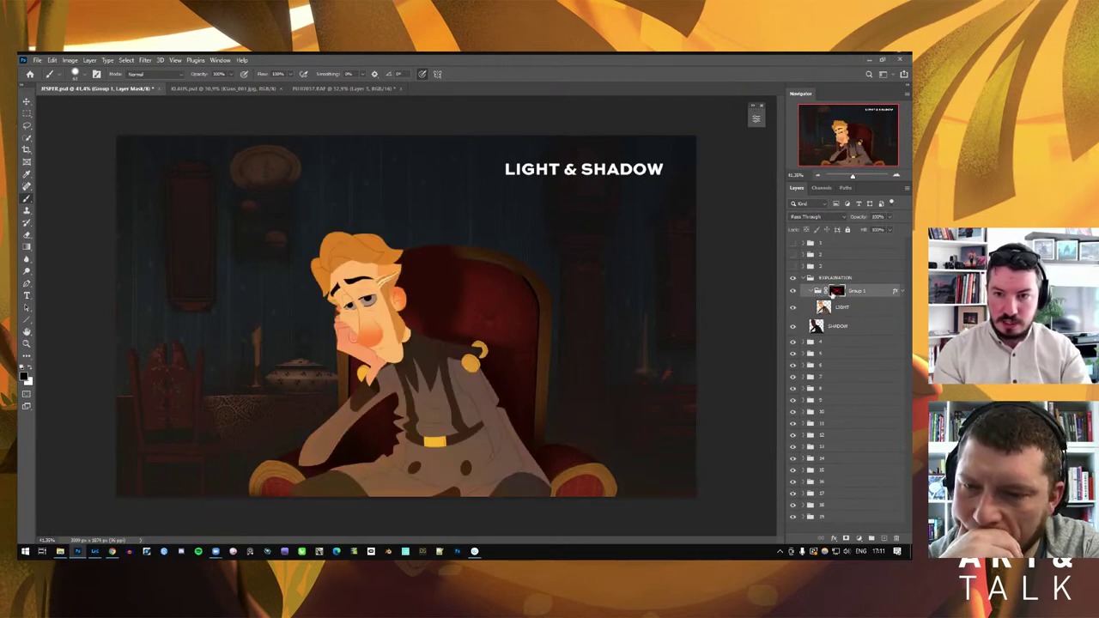
key(alt+BackSpace)
Draw a white radial gradient on Group 1's mask and brighten it with Curves
alt+click(837, 292)
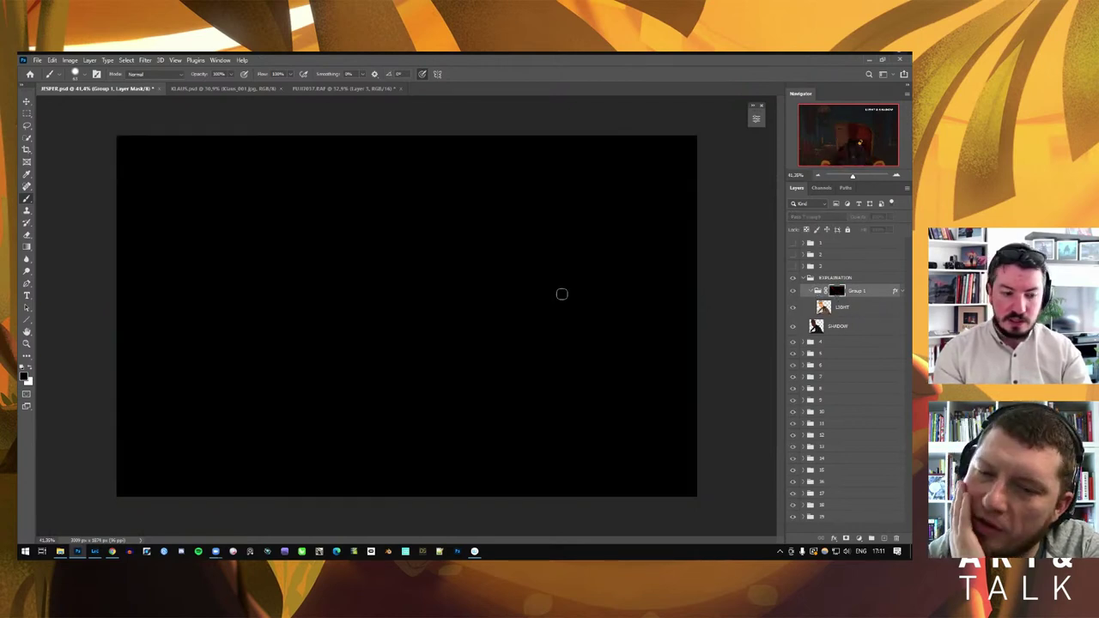
key(g)
key(x)
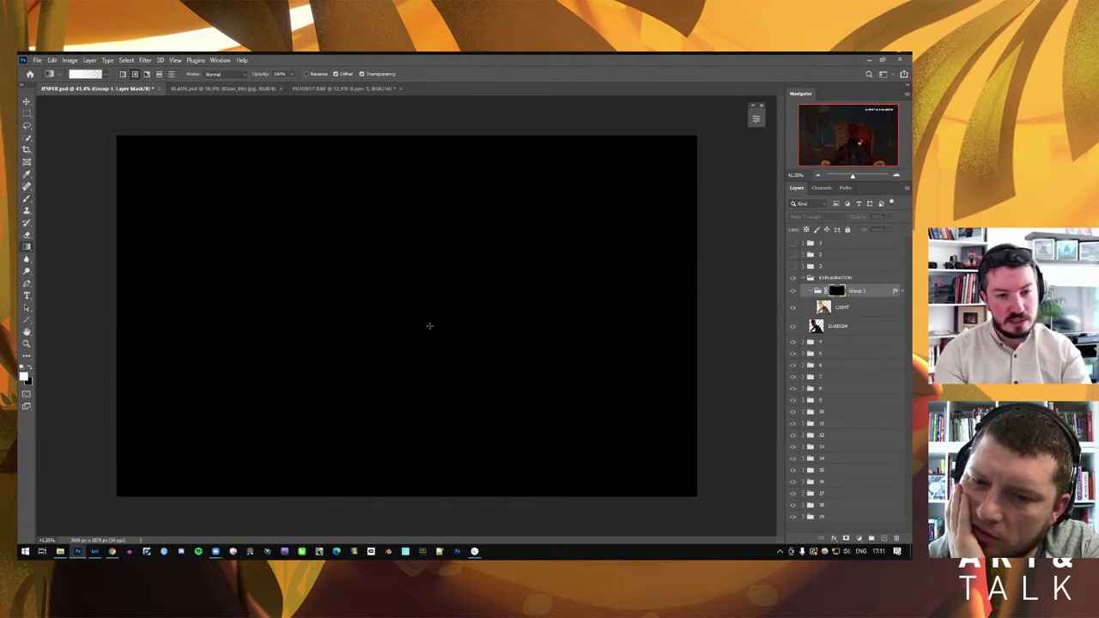
drag(412, 321, 571, 324)
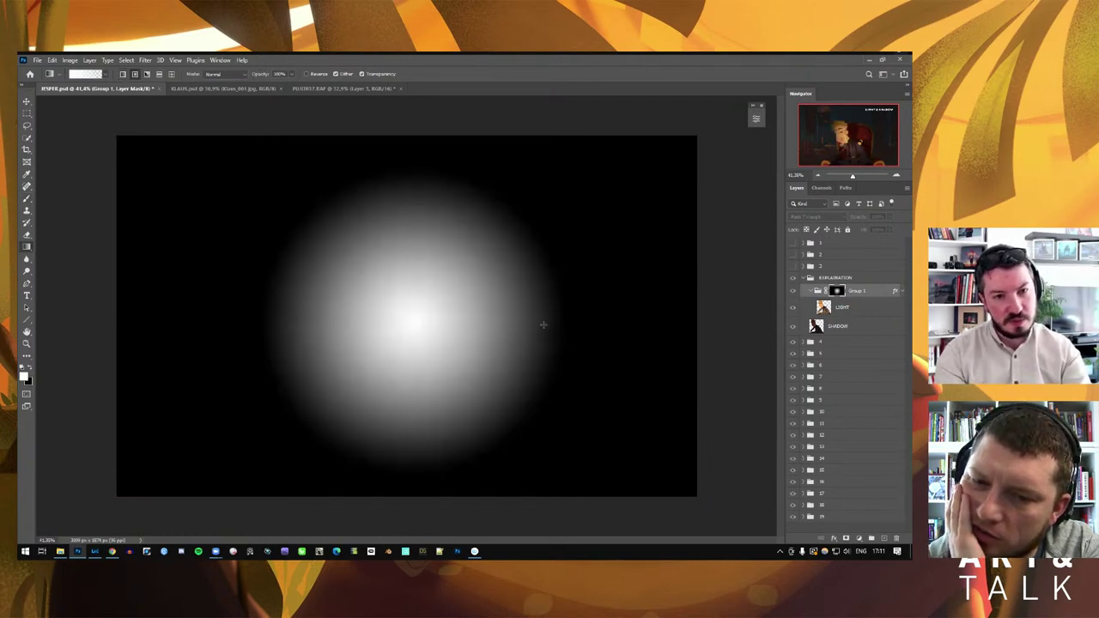
key(ctrl+m)
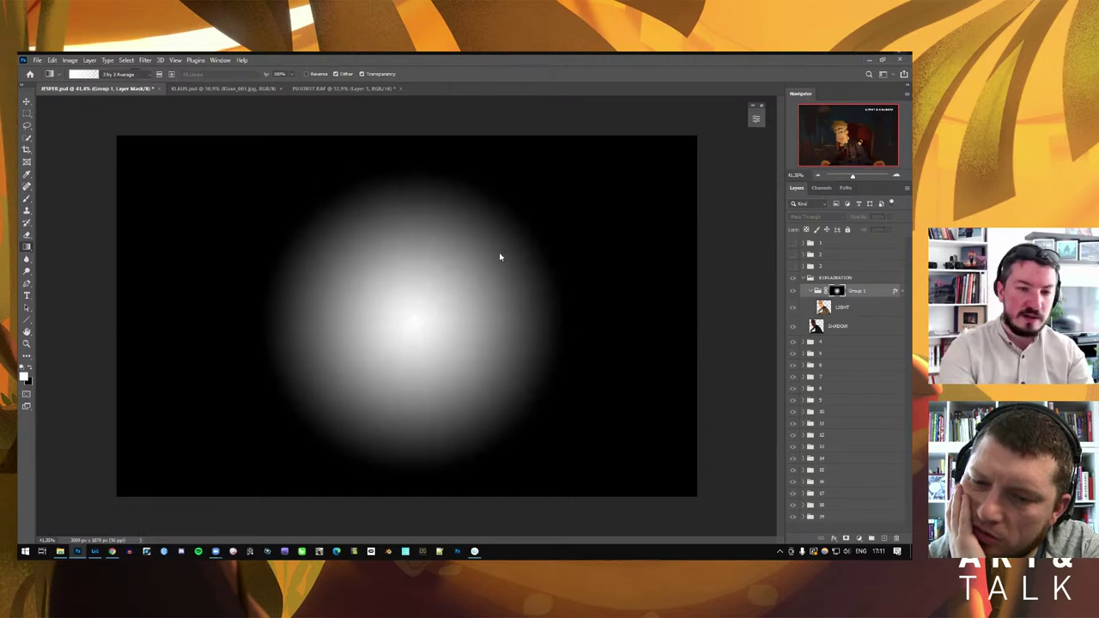
drag(613, 317, 599, 309)
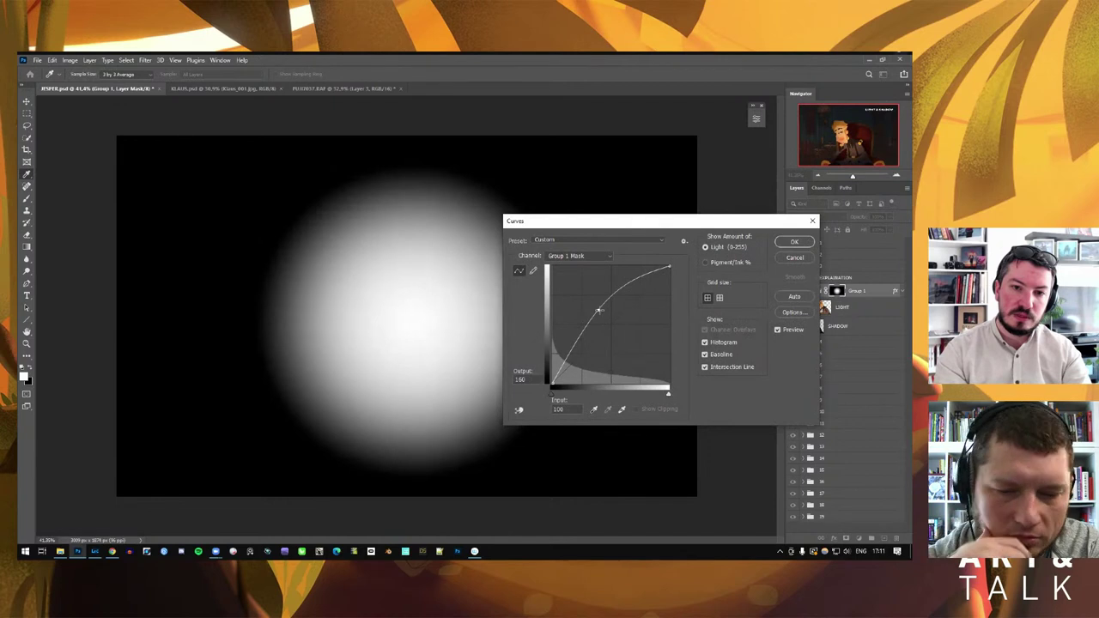
click(791, 241)
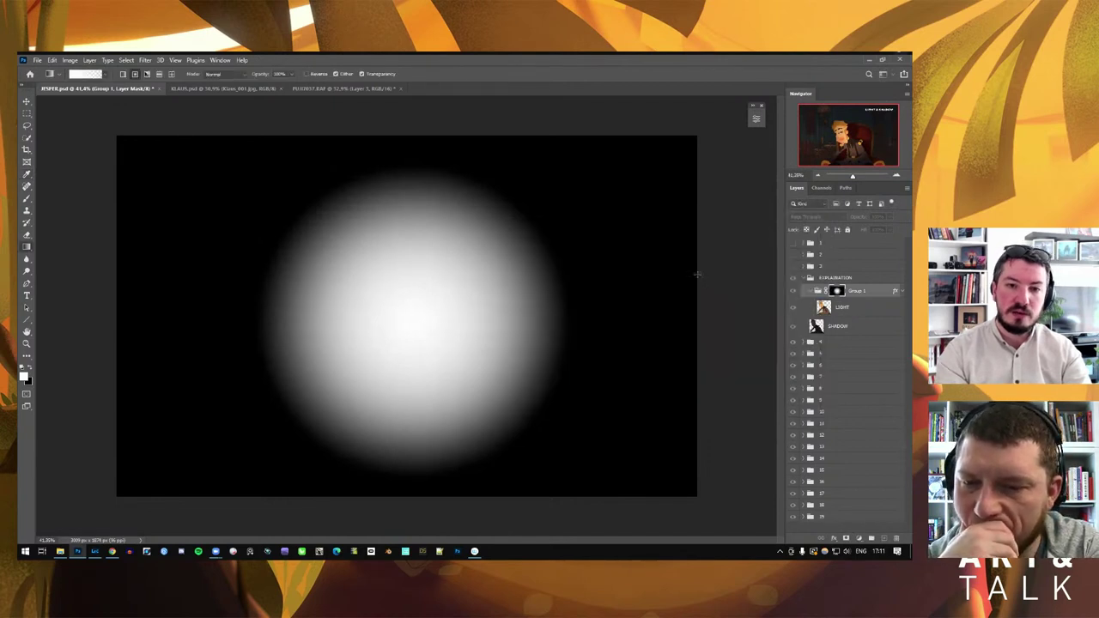
click(840, 307)
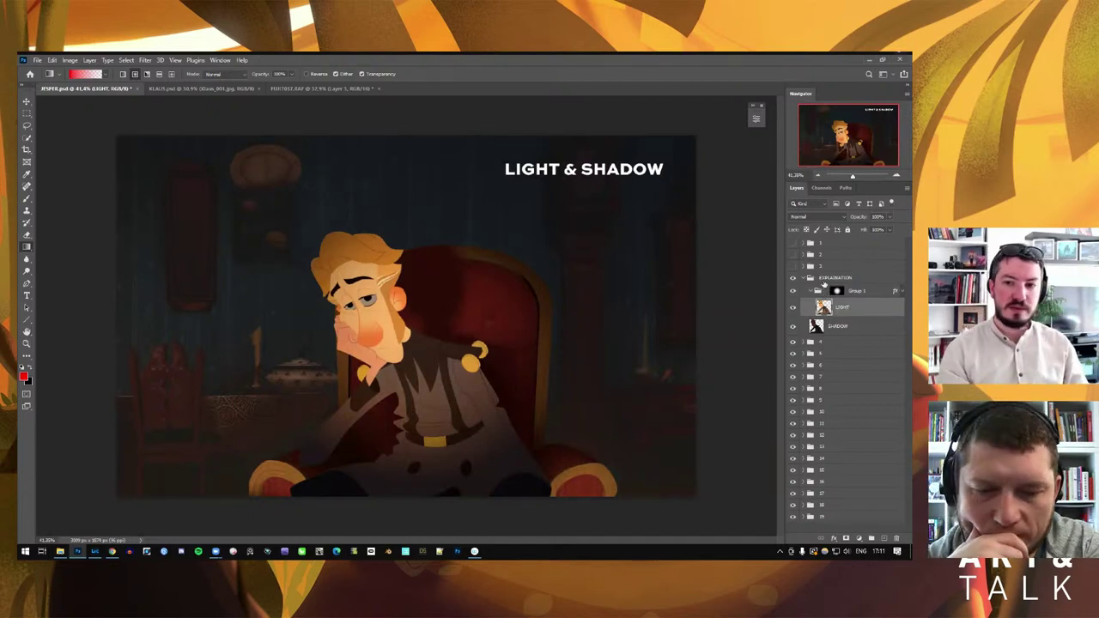
click(837, 293)
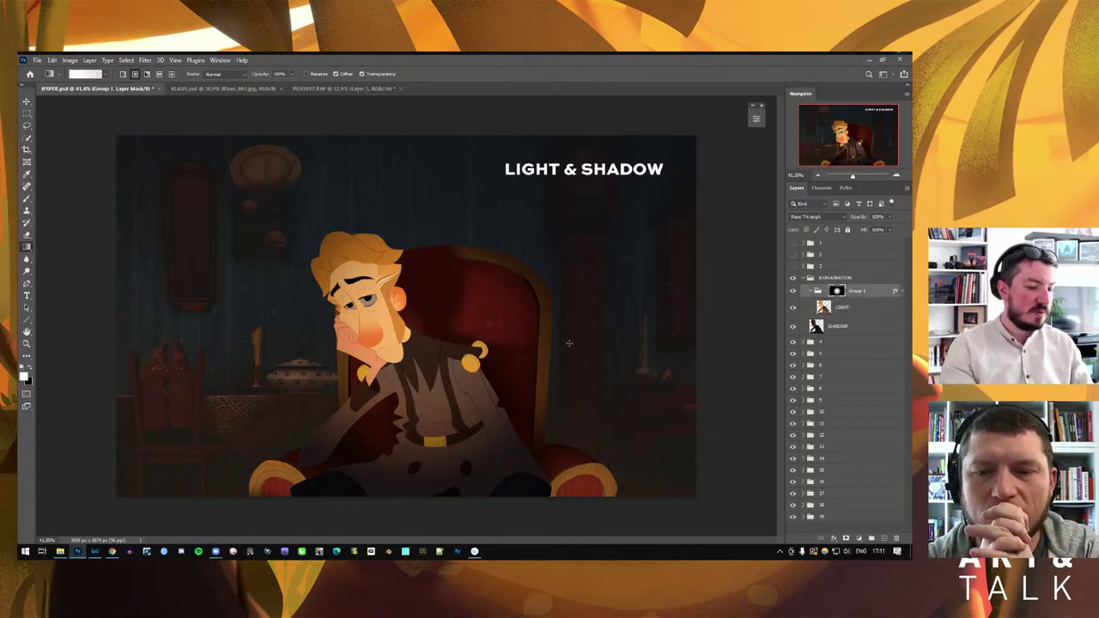
key(v)
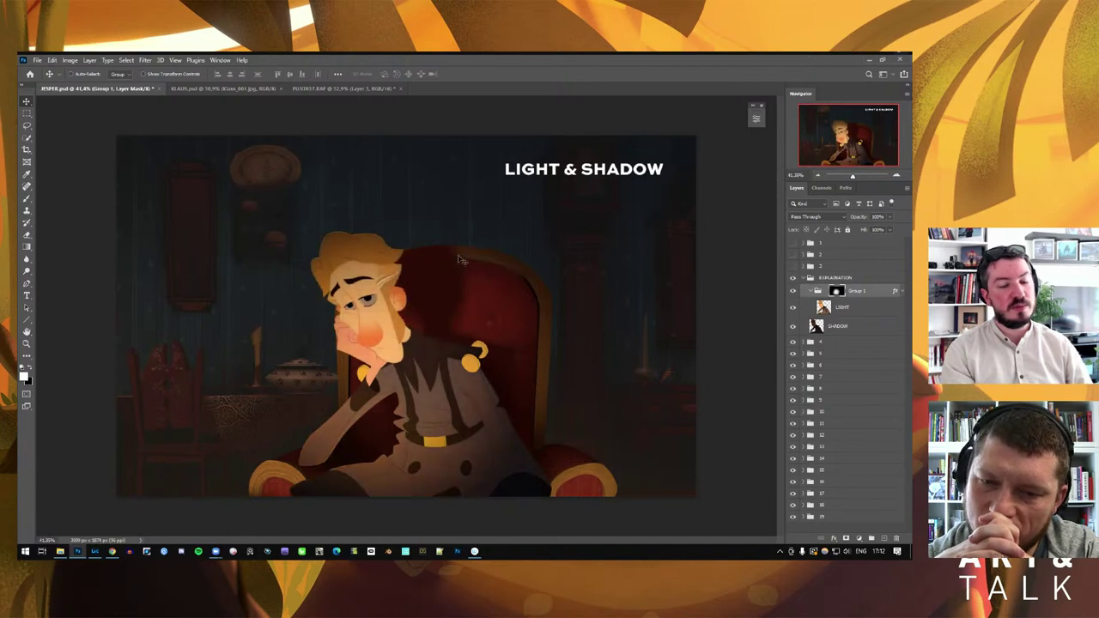
Scale up the light mask with Free Transform and drag it over the character's upper body
key(ctrl+t)
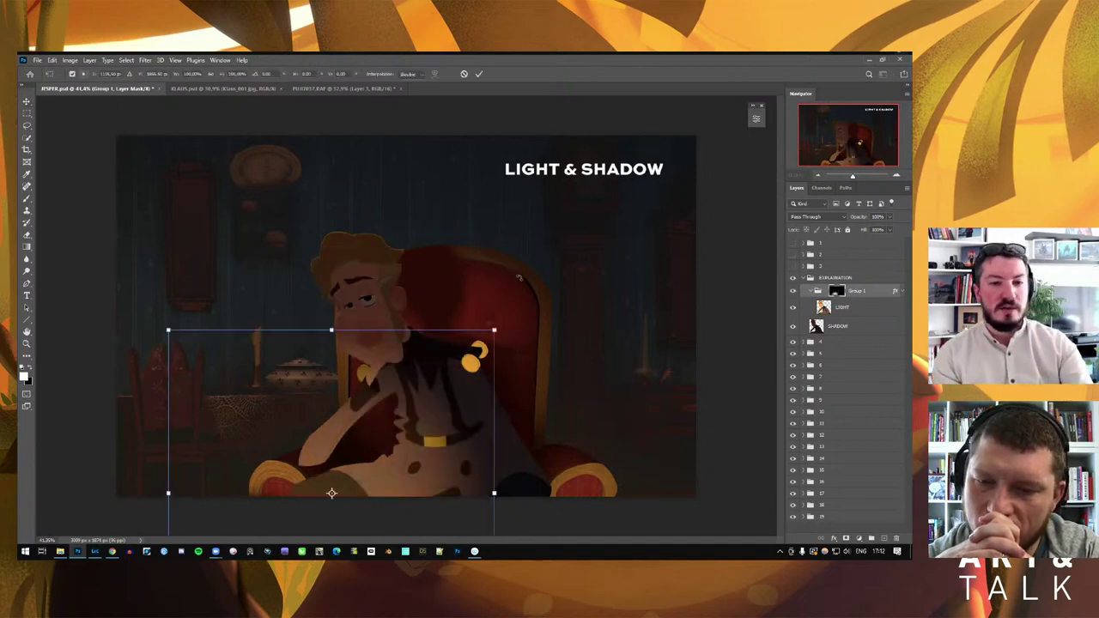
drag(494, 332, 555, 275)
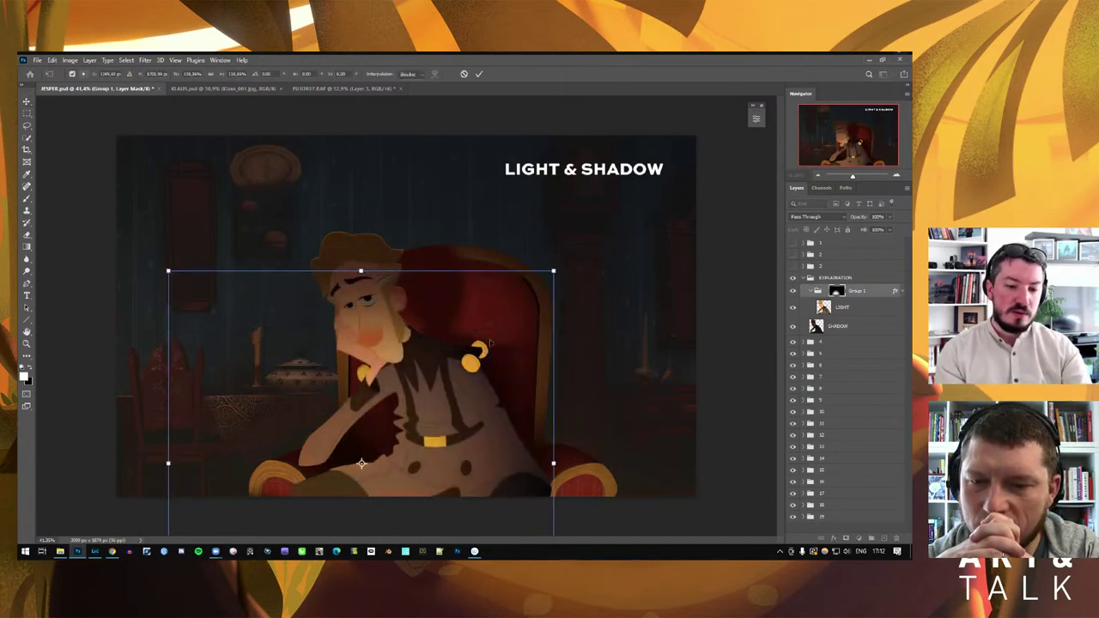
key(Return)
key(Return)
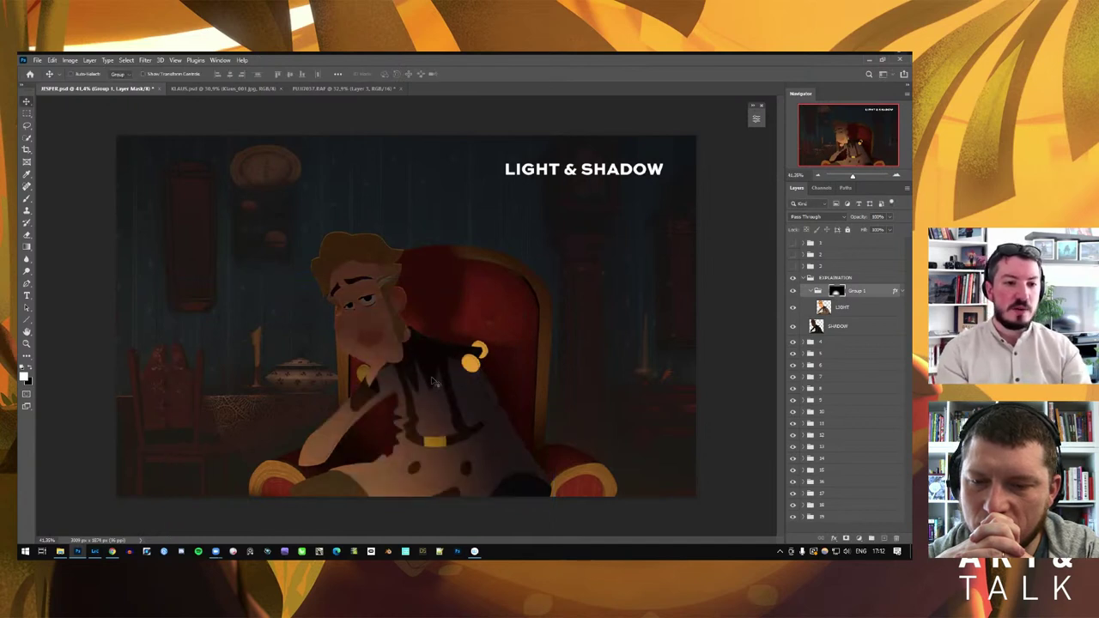
mouse_move(445, 469)
mouse_down()
mouse_move(560, 401)
mouse_move(558, 353)
mouse_move(403, 354)
mouse_move(490, 266)
mouse_move(497, 228)
mouse_up()
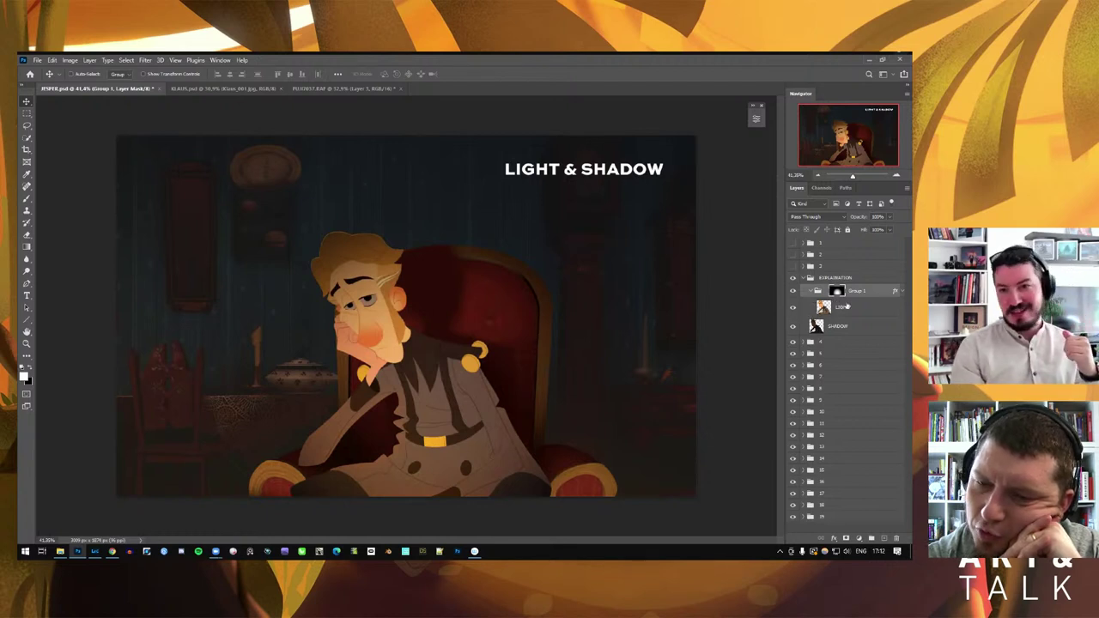
Move Group 1's light mask so the glow sits on the man's face and chest
click(845, 307)
click(837, 292)
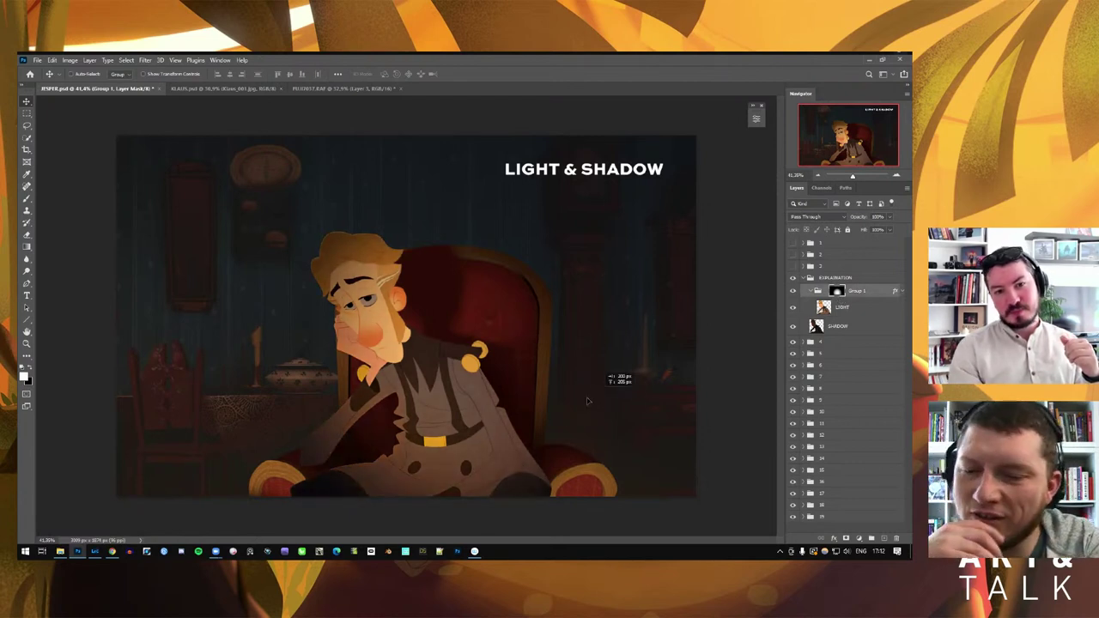
alt+click(837, 292)
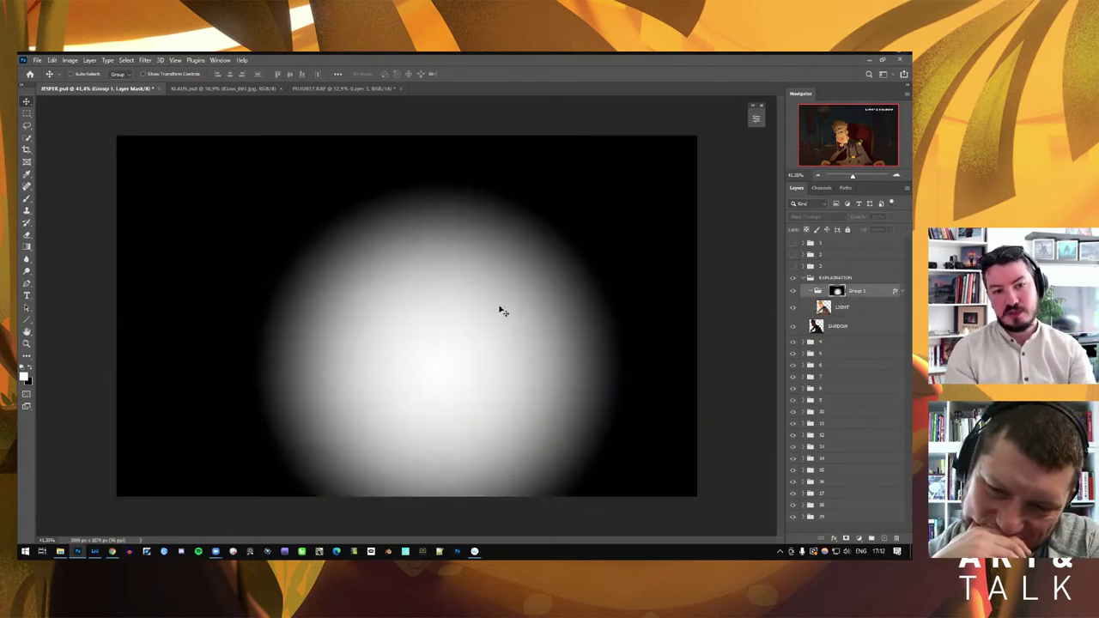
alt+click(837, 293)
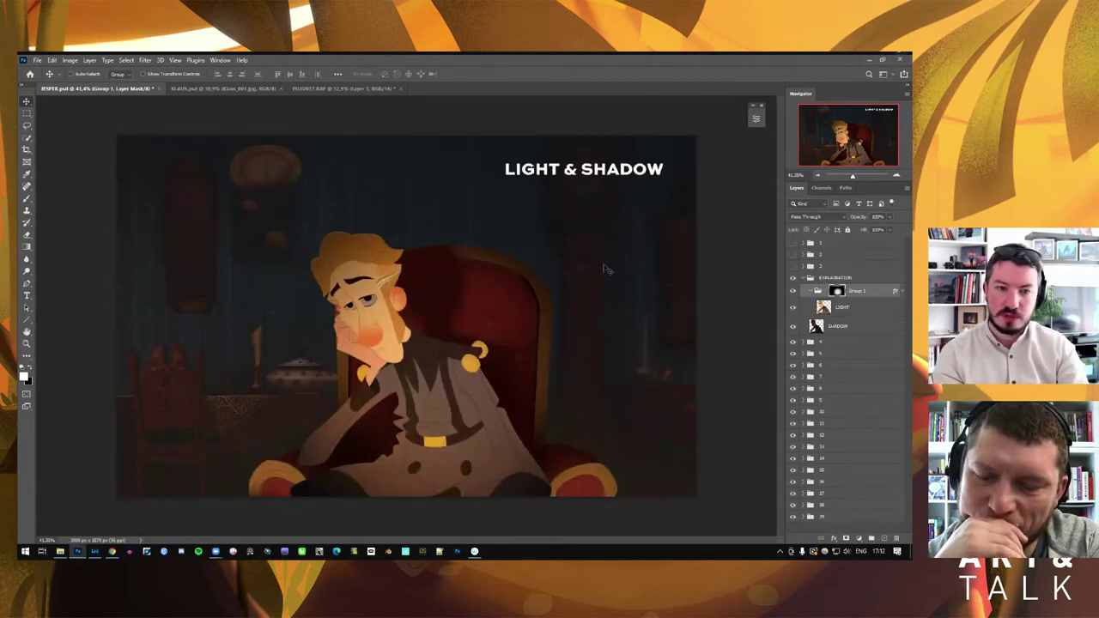
mouse_move(519, 339)
mouse_down()
mouse_move(442, 461)
mouse_move(459, 339)
mouse_up()
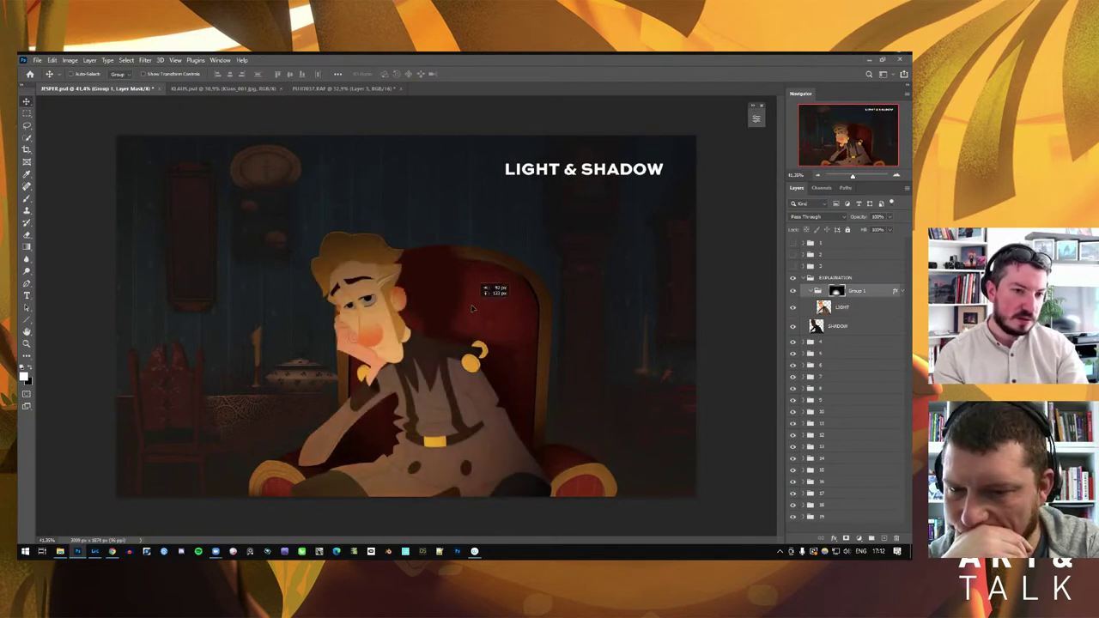
drag(459, 339, 445, 321)
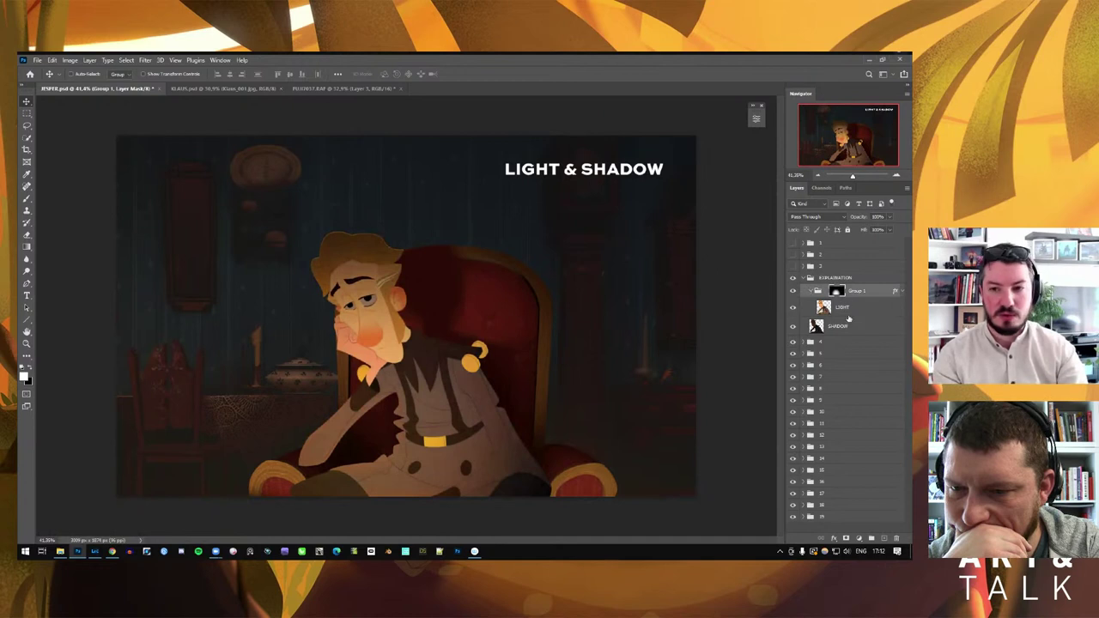
click(851, 310)
Add a mask to the LIGHT layer and paint black over the lit chin and face
click(845, 539)
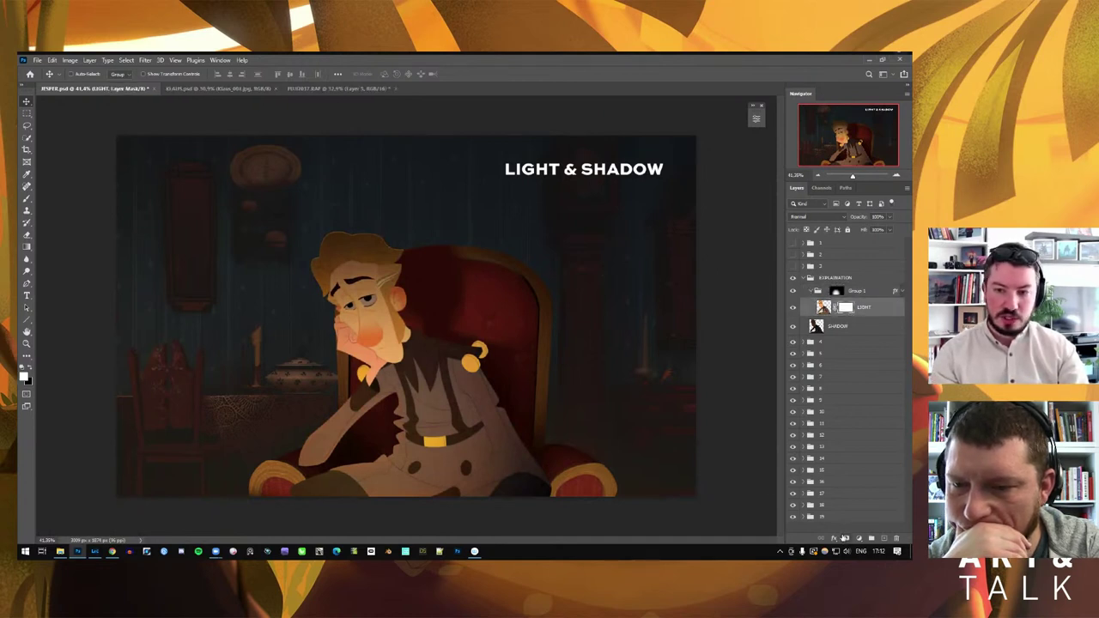
key(b)
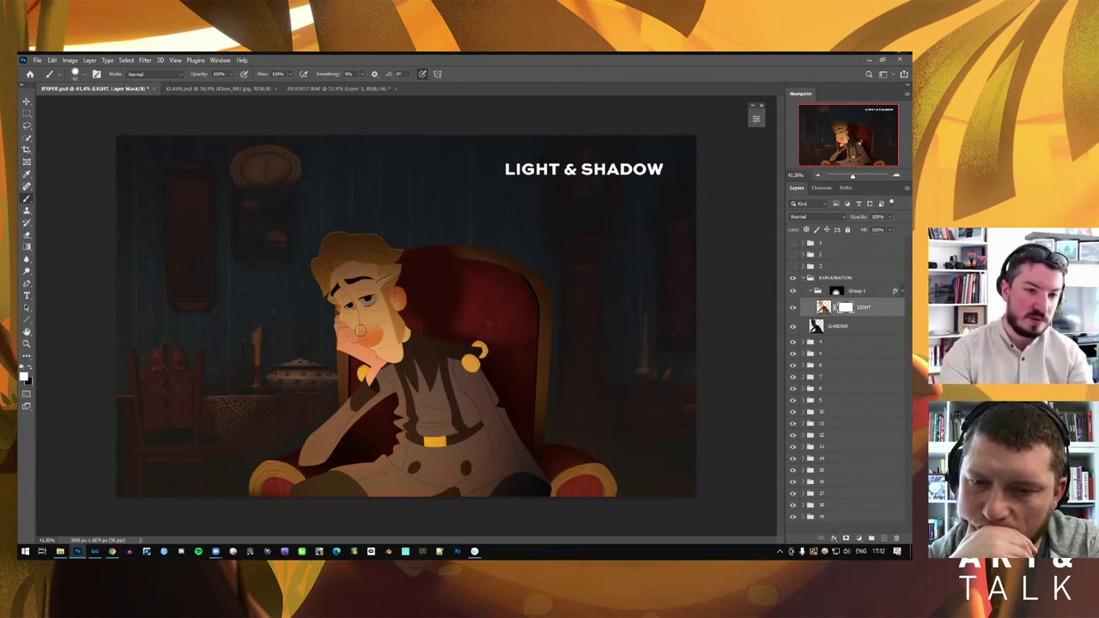
key(x)
mouse_move(366, 338)
mouse_down()
mouse_move(361, 315)
mouse_move(388, 325)
mouse_up()
key(z)
key(b)
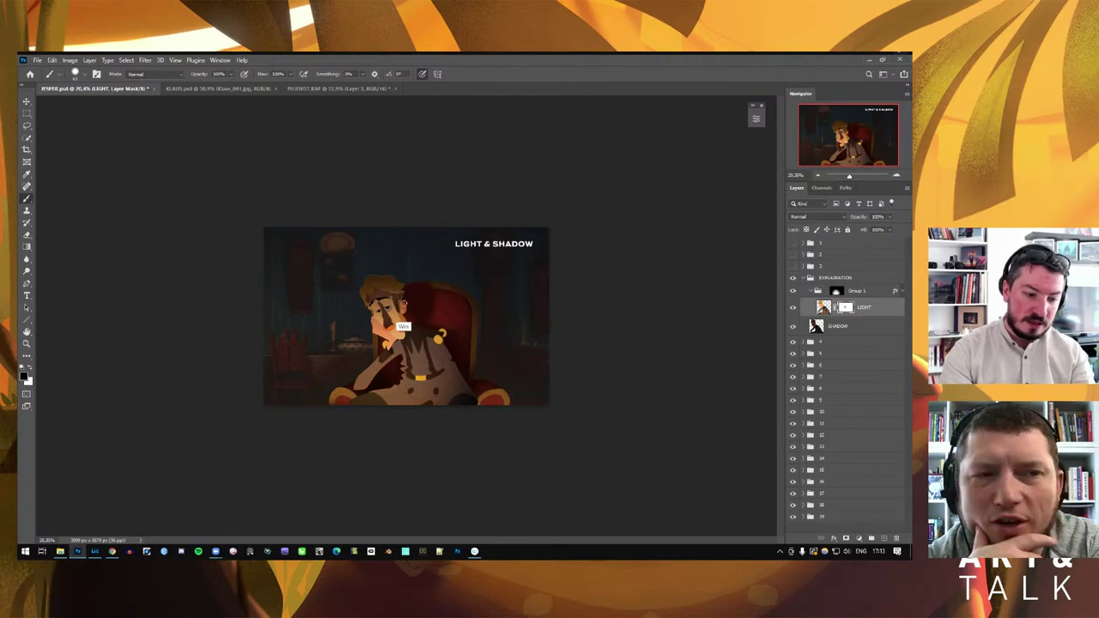
Adjust the brush size and hardness, then zoom in close on the character's face
key(super)
key(super)
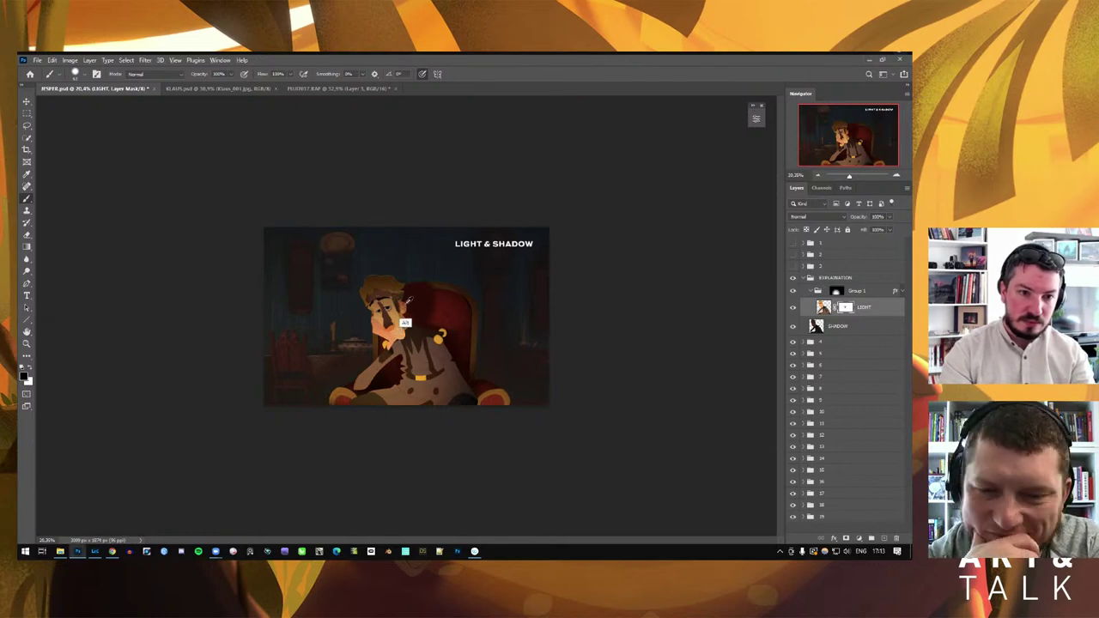
alt+right_click(407, 301)
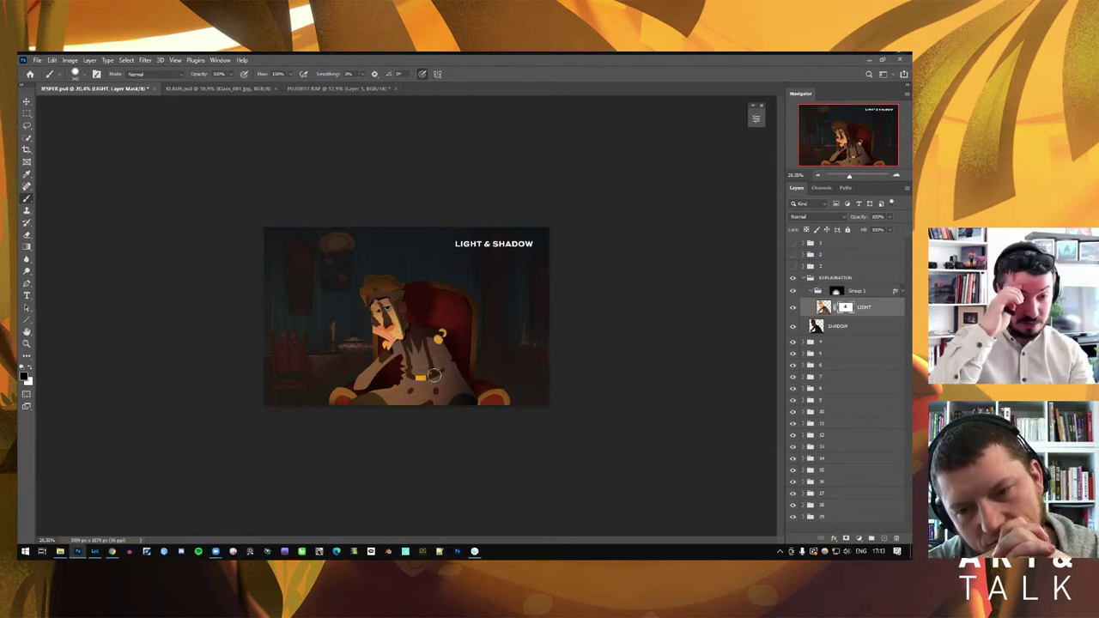
key(z)
click(404, 268)
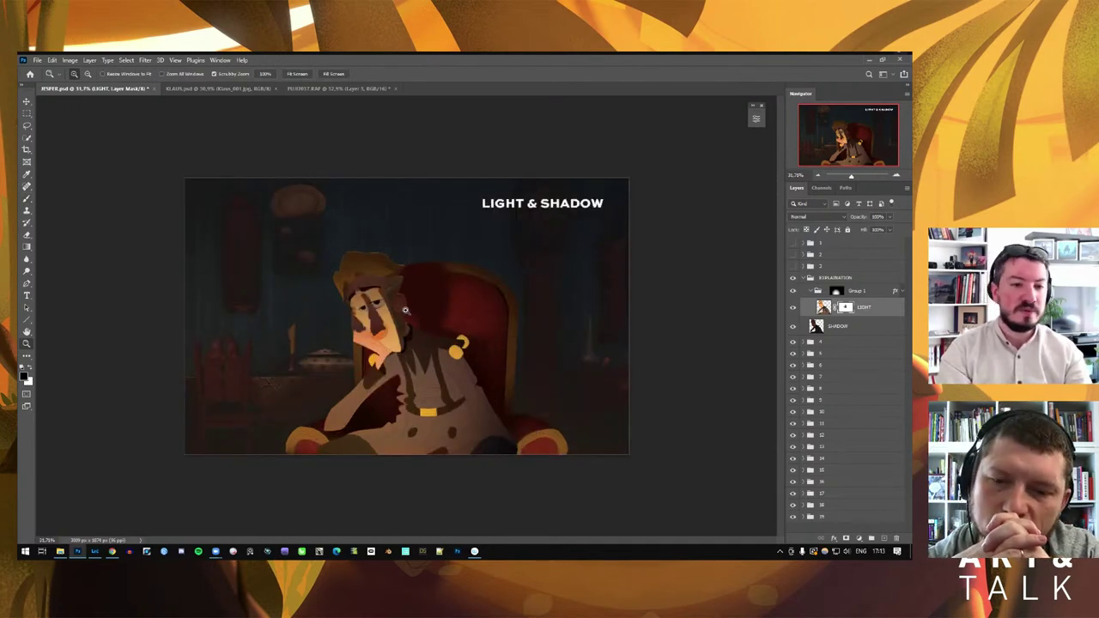
mouse_move(406, 309)
mouse_down()
mouse_move(392, 306)
mouse_move(429, 298)
mouse_move(424, 319)
mouse_move(410, 318)
mouse_up()
Show the INK & PAINT version, sketch red lines over brow, eyes and cheeks on a new layer, then delete it
click(792, 244)
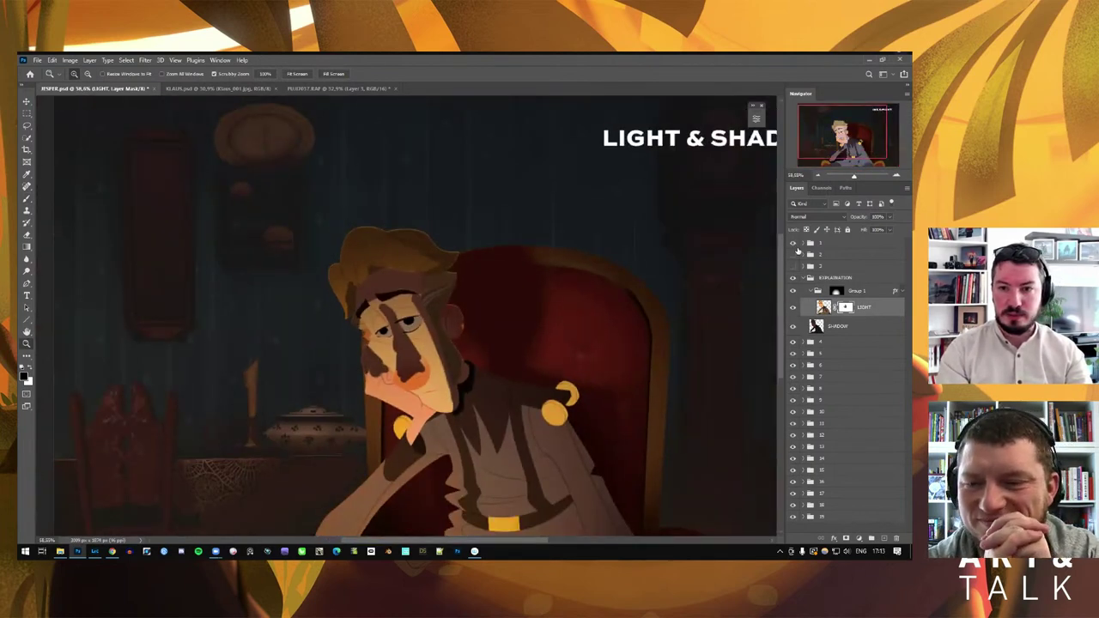
click(883, 539)
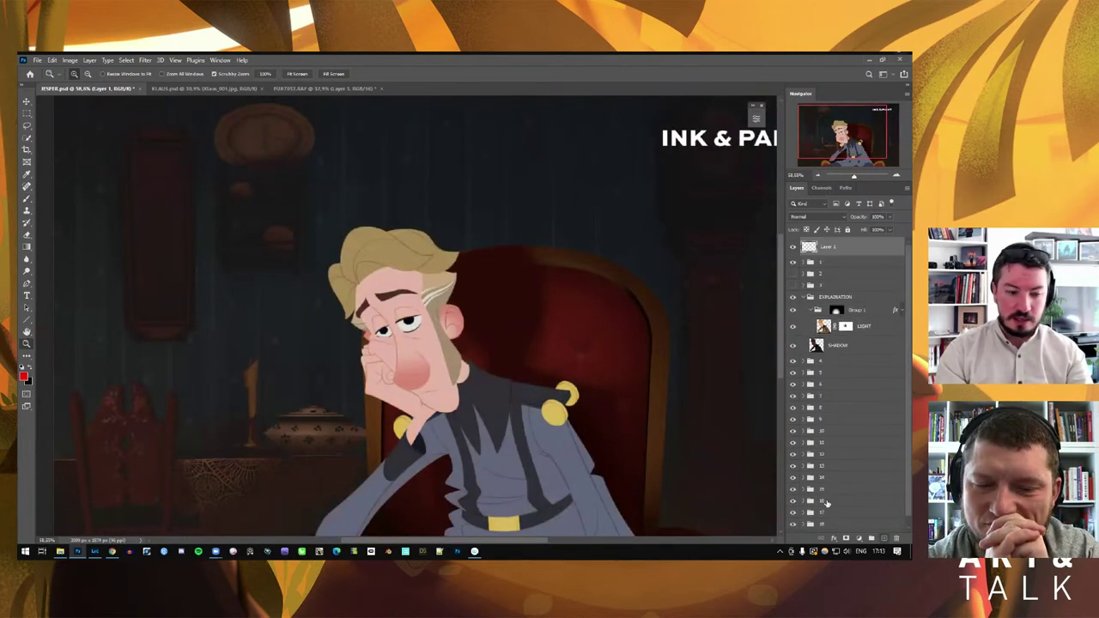
key(b)
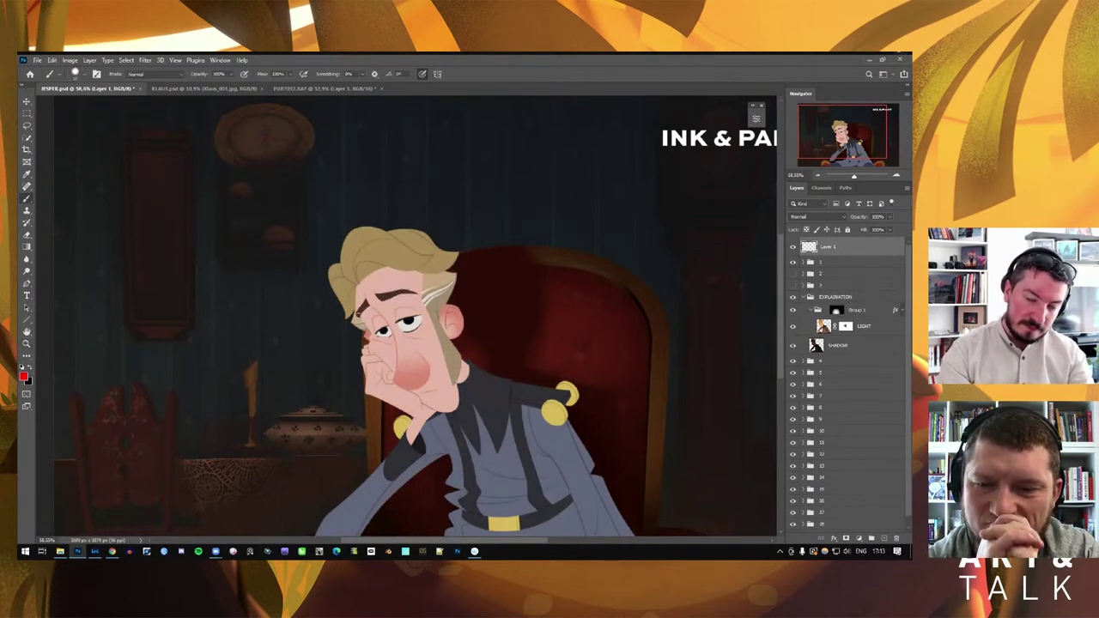
mouse_move(369, 299)
mouse_down()
mouse_move(417, 290)
mouse_move(376, 276)
mouse_move(420, 273)
mouse_up()
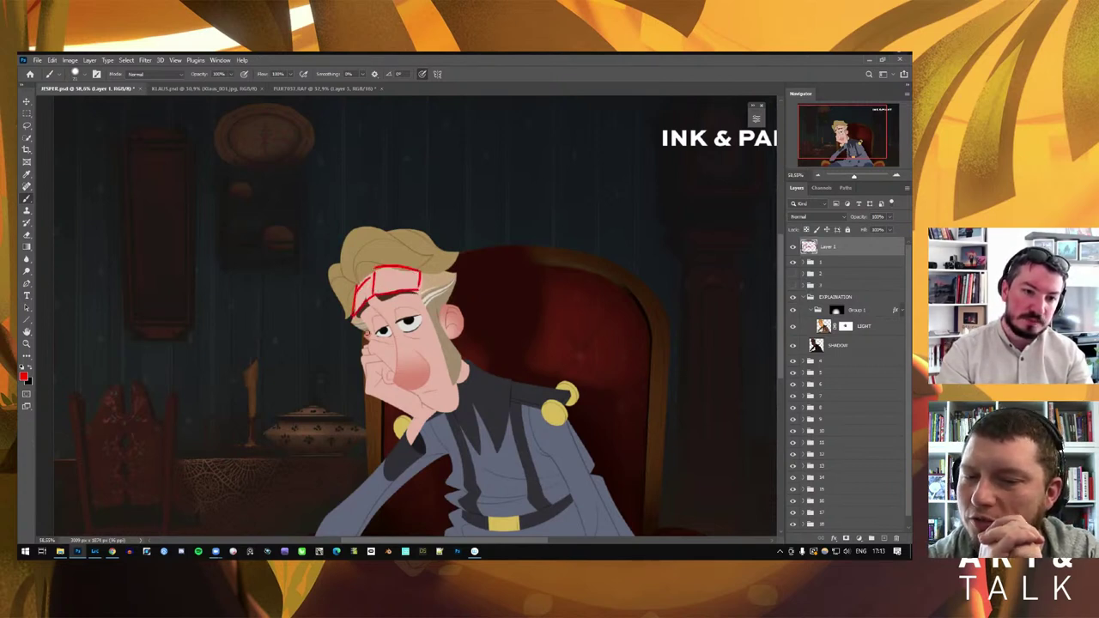
drag(352, 316, 370, 331)
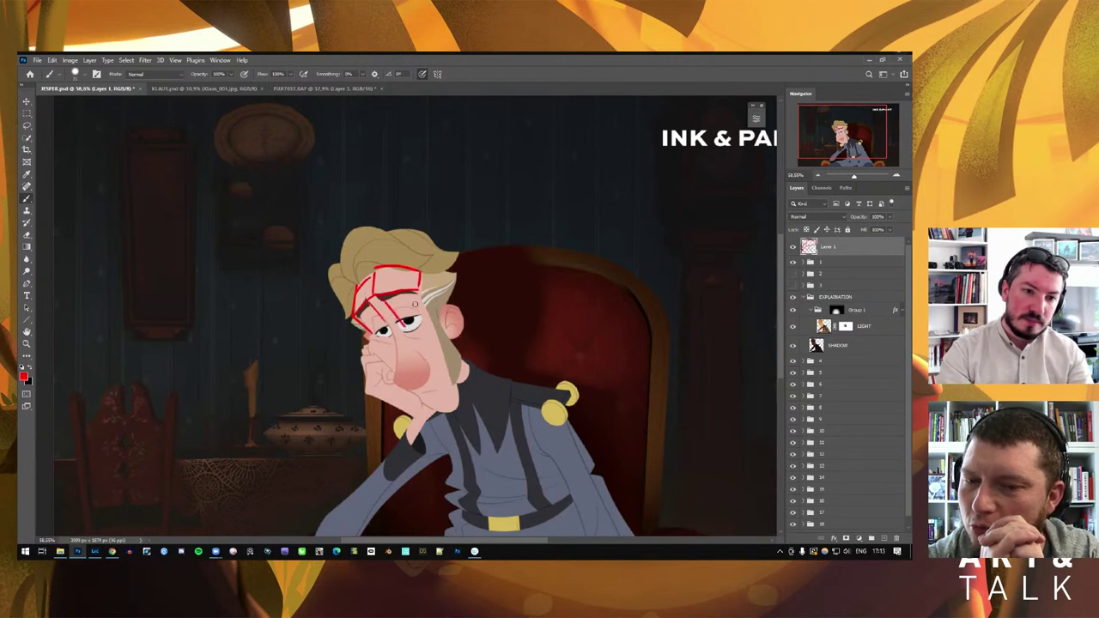
mouse_move(416, 291)
mouse_down()
mouse_move(425, 316)
mouse_move(391, 334)
mouse_up()
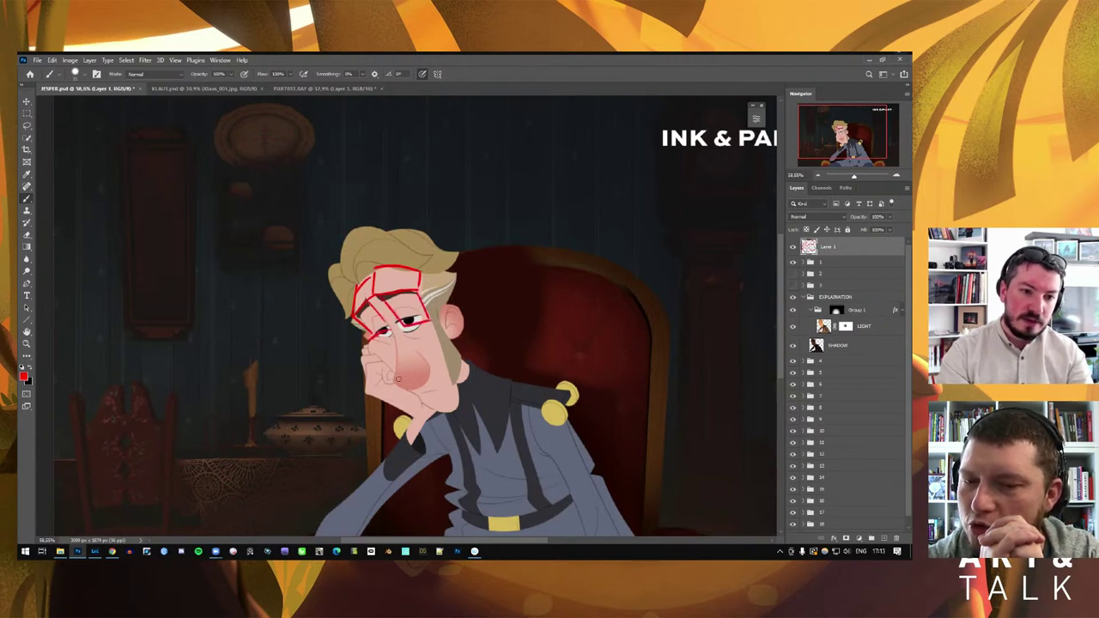
drag(395, 379, 418, 369)
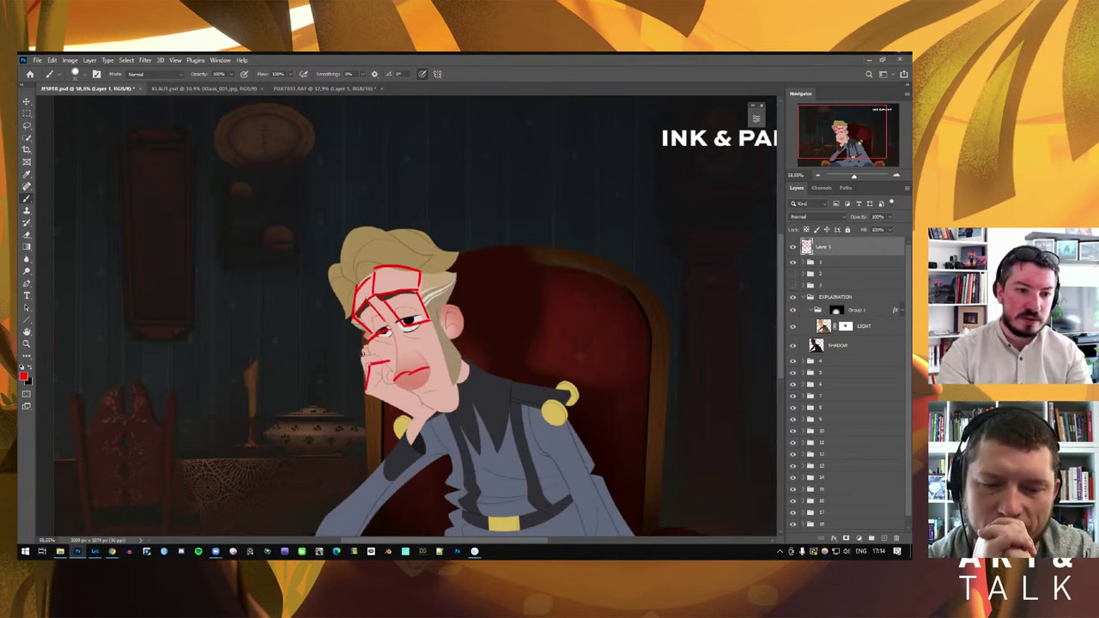
drag(366, 348, 362, 370)
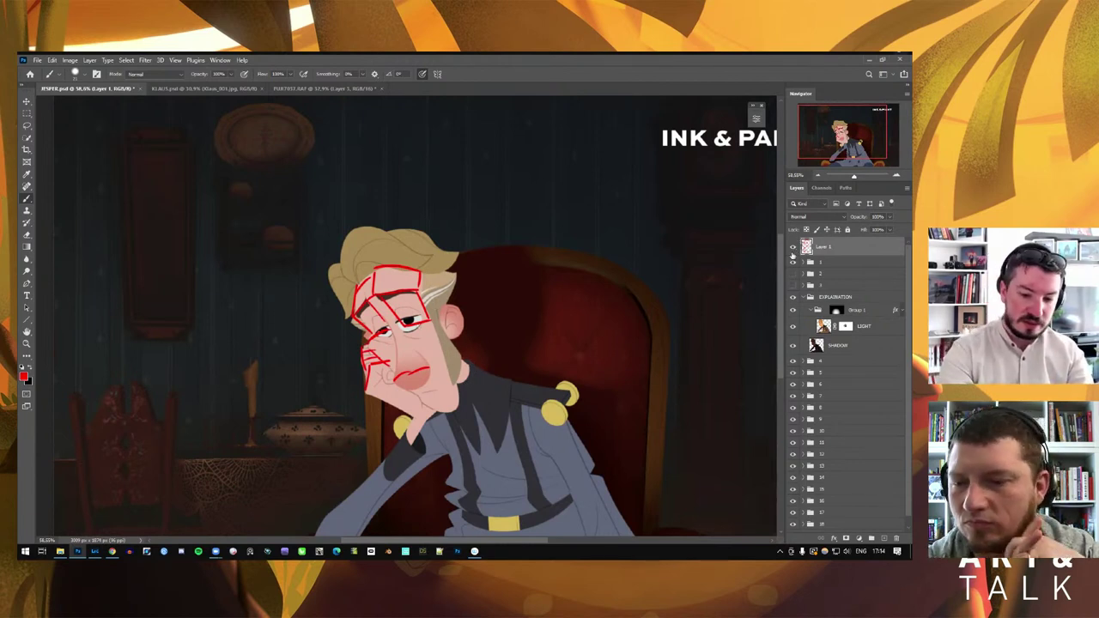
key(Delete)
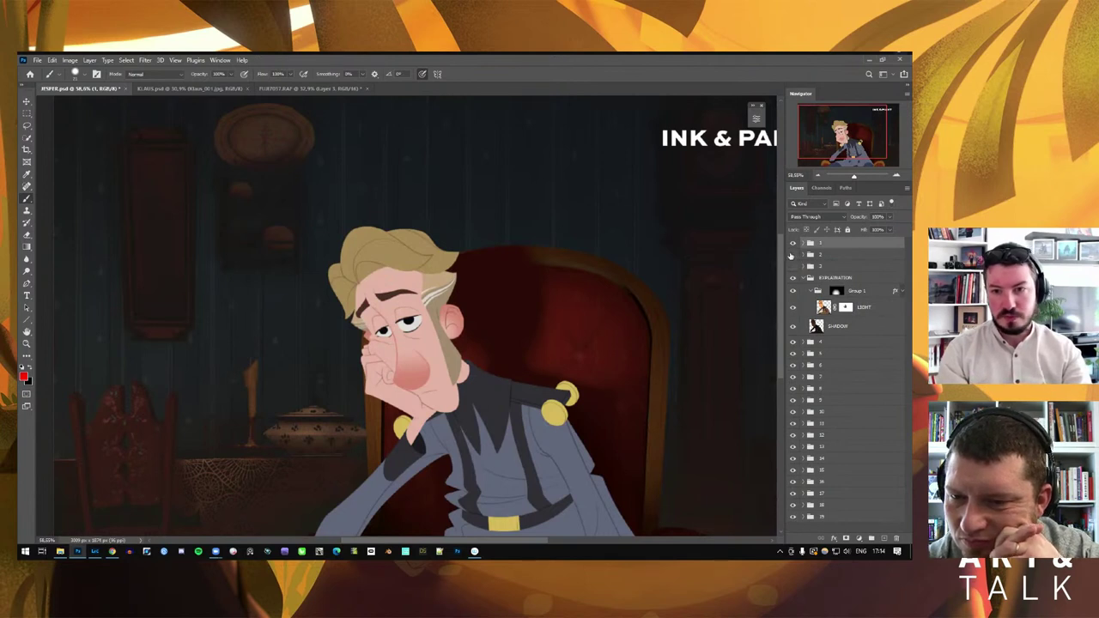
Turn the light-and-shadow version back on and select the LIGHT layer's mask for brushing
click(793, 265)
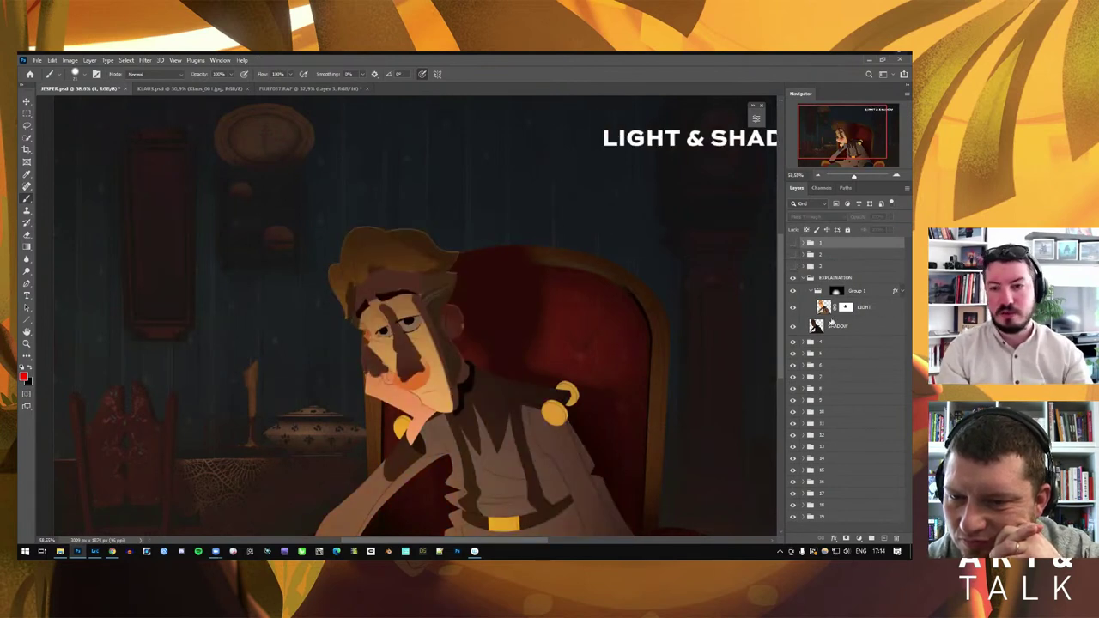
click(813, 307)
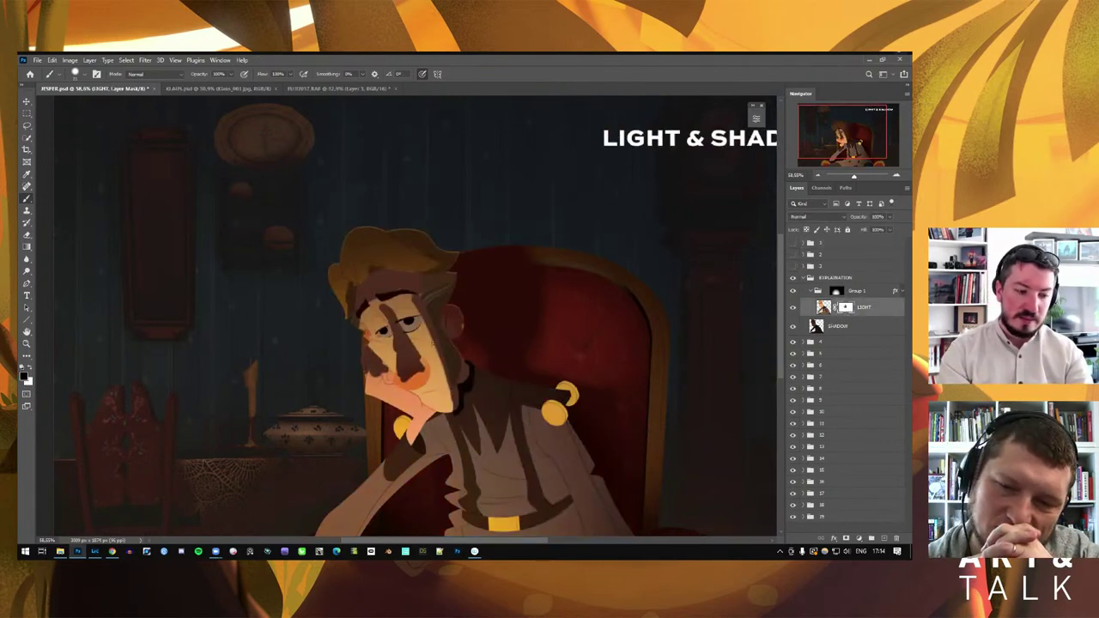
key(z)
mouse_move(447, 329)
mouse_down()
mouse_move(389, 328)
mouse_move(397, 332)
mouse_up()
key(b)
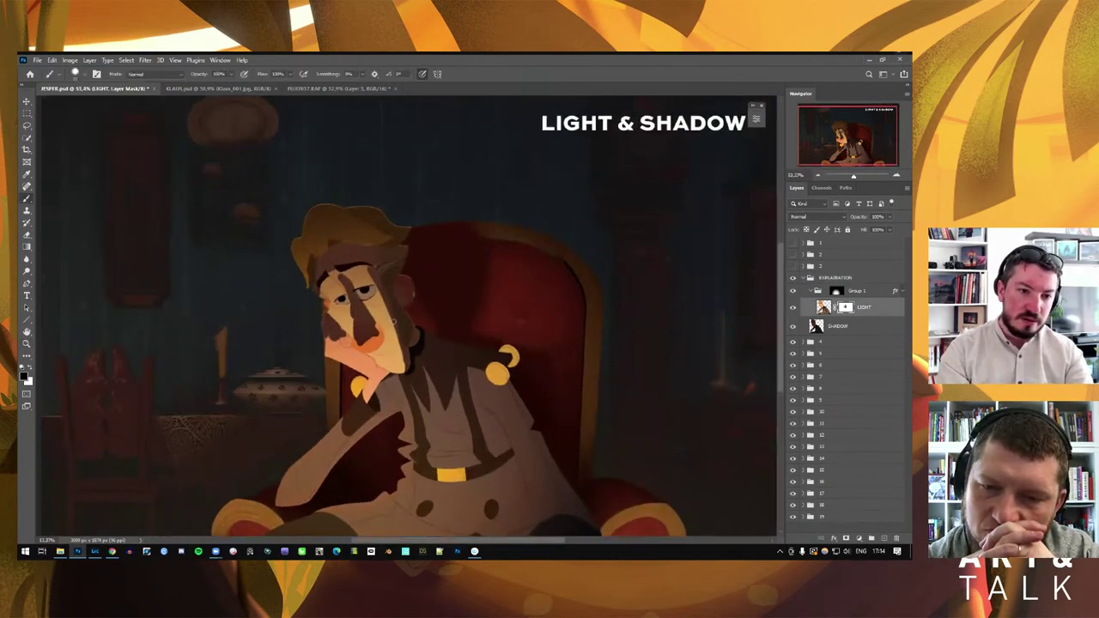
key(x)
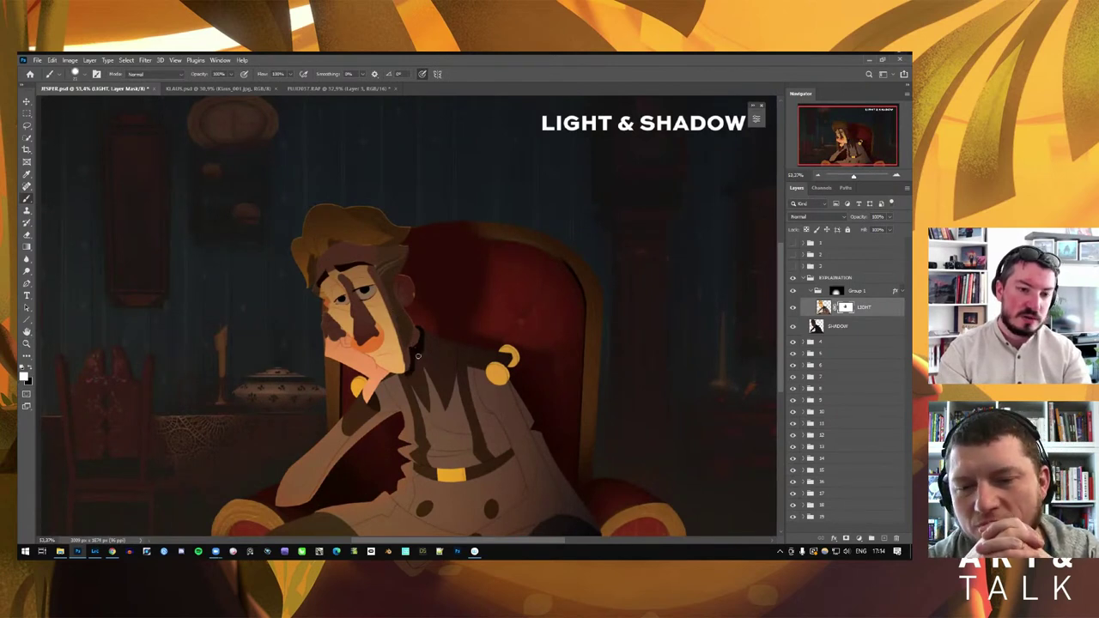
key(x)
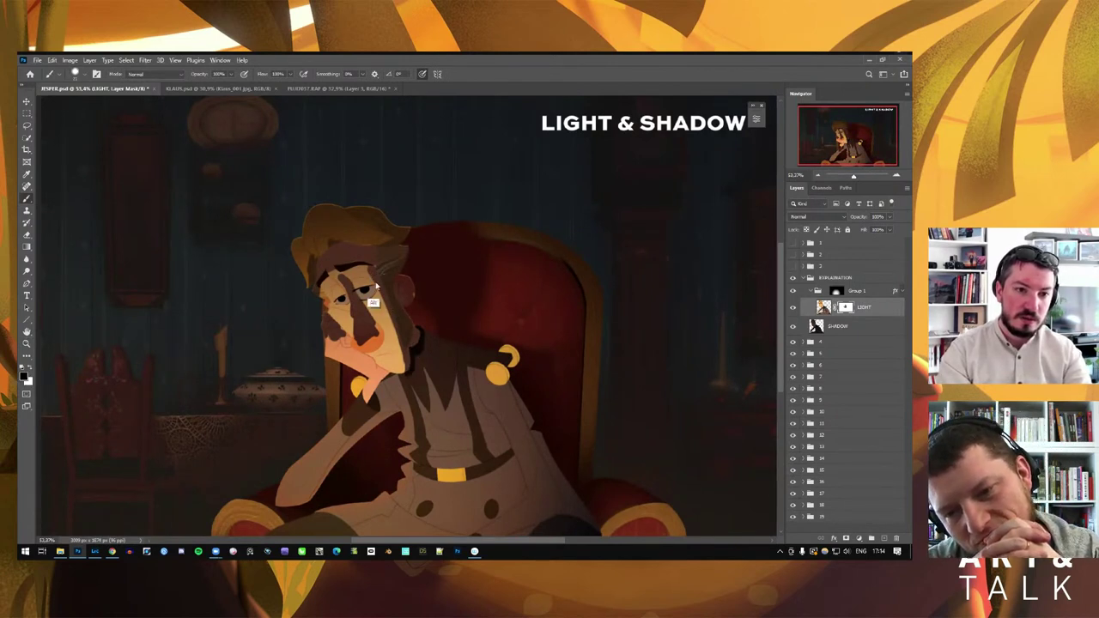
Paint the LIGHT mask over the eyes and, with a smaller brush, the chin
drag(374, 282, 361, 294)
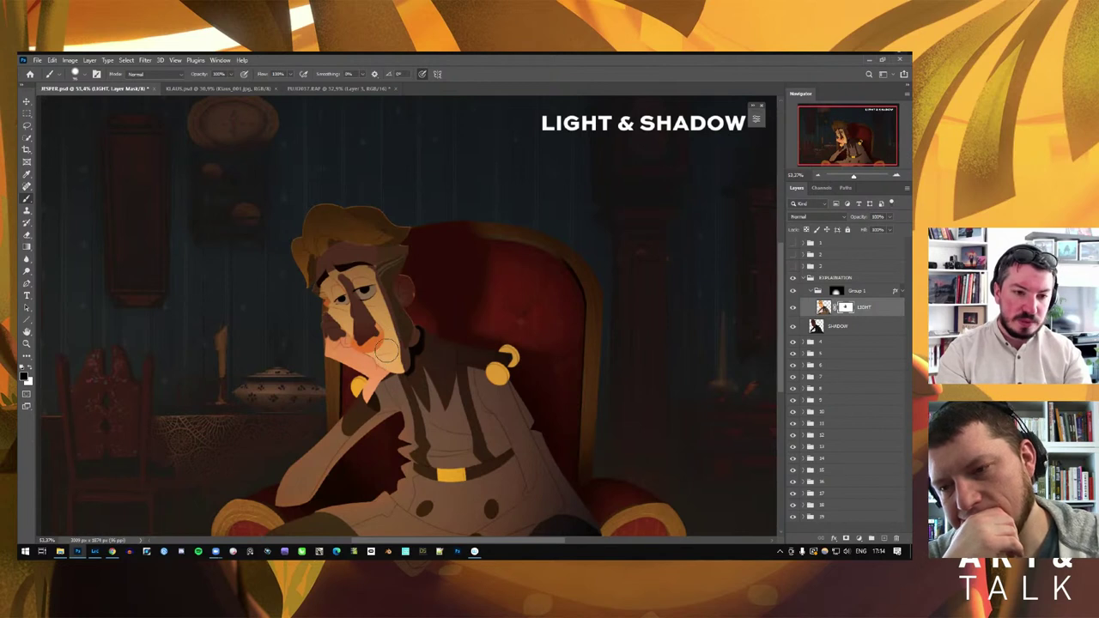
key([)
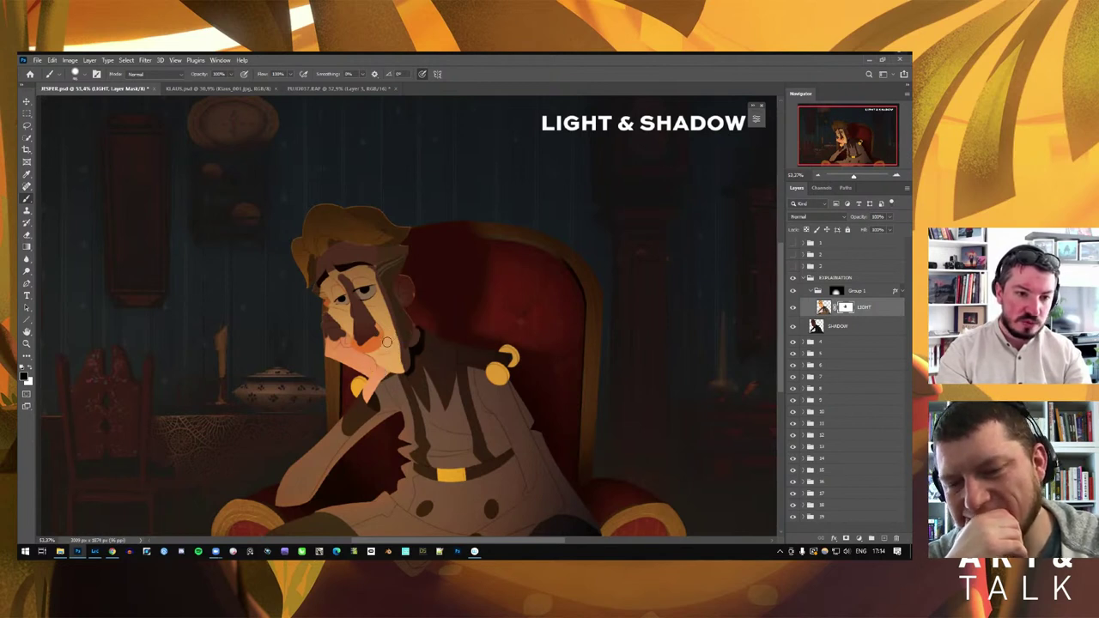
key([)
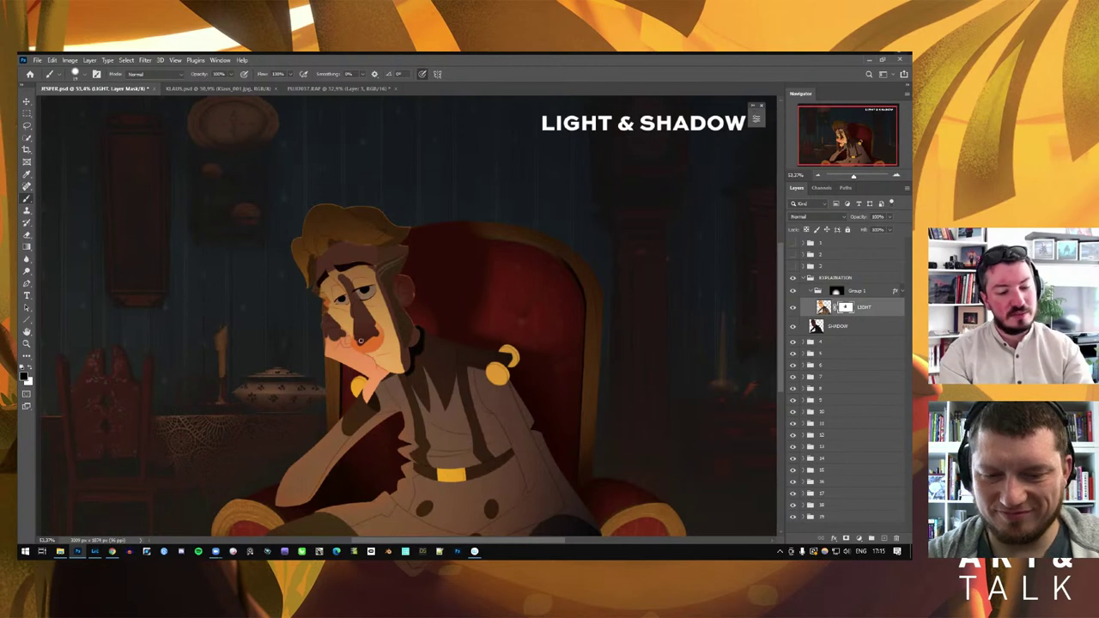
drag(361, 341, 366, 343)
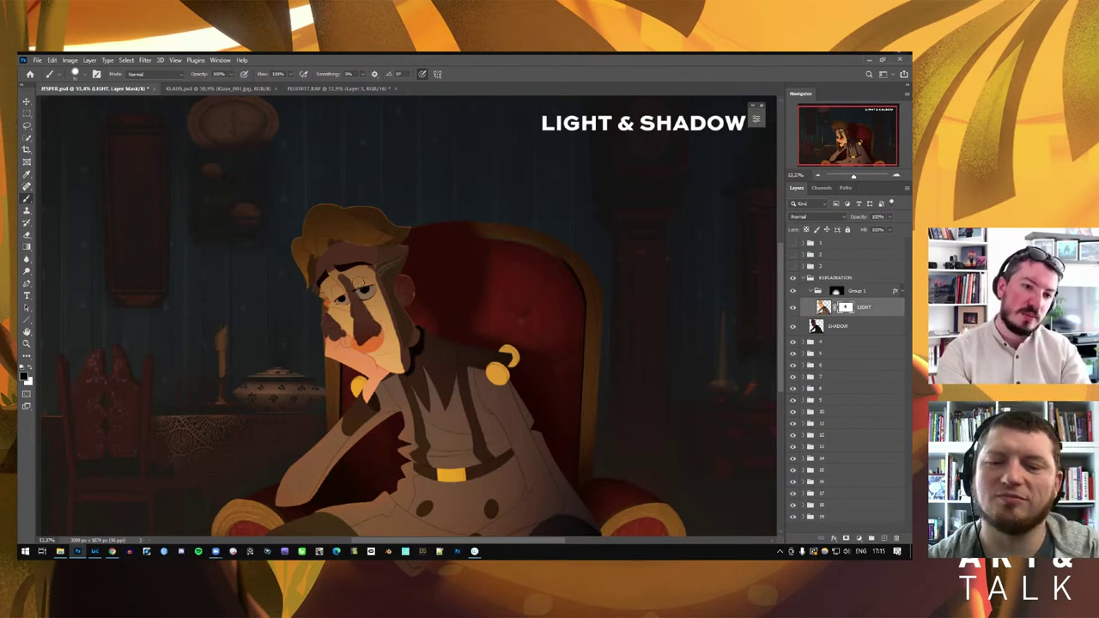
key(ctrl+minus)
key(ctrl+minus)
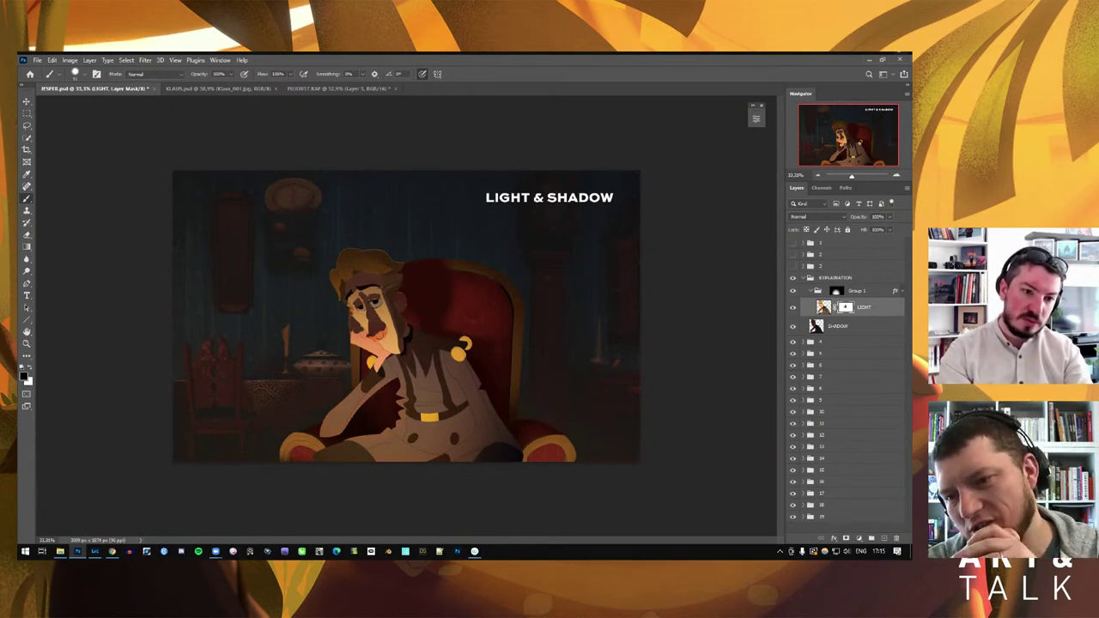
Paint the LIGHT mask to shadow the lower arm and hand, leaving a lit diagonal strip
key(x)
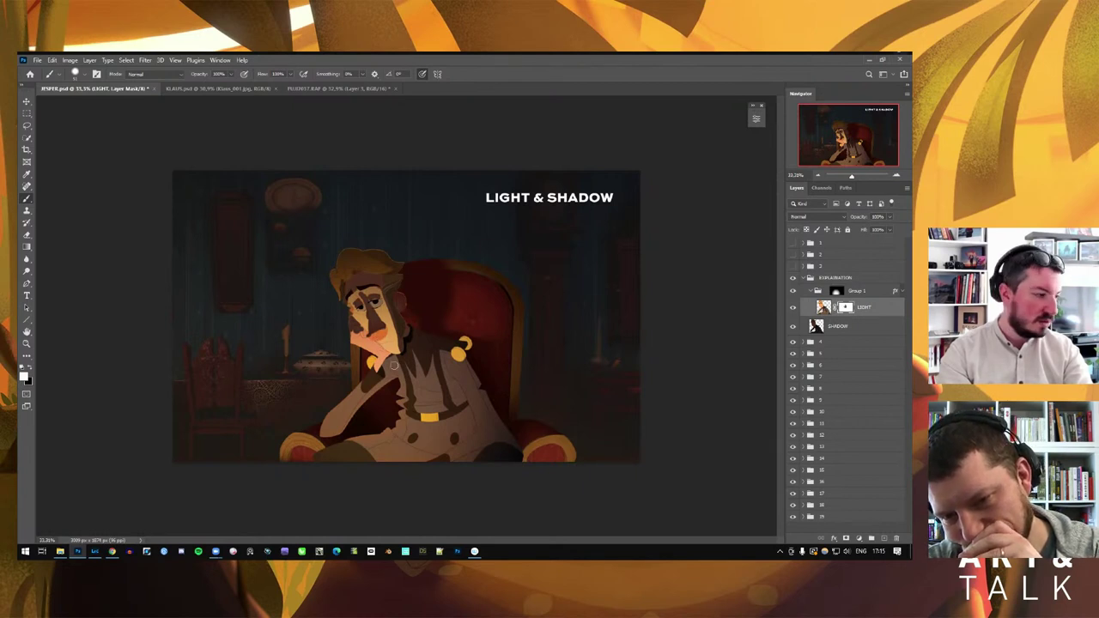
key(x)
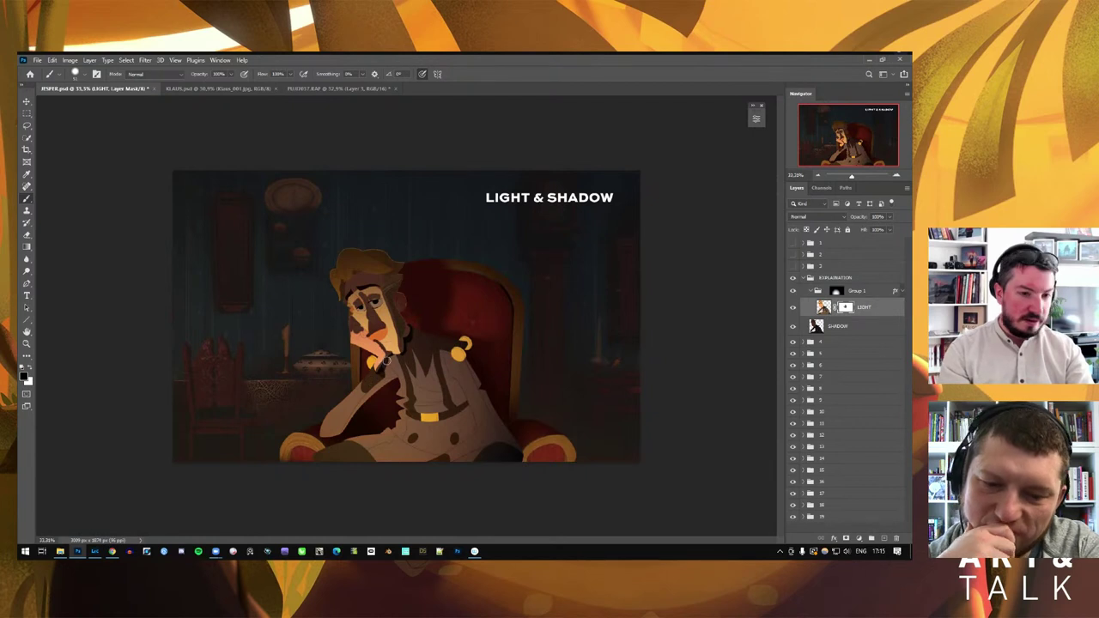
alt+right_click(379, 378)
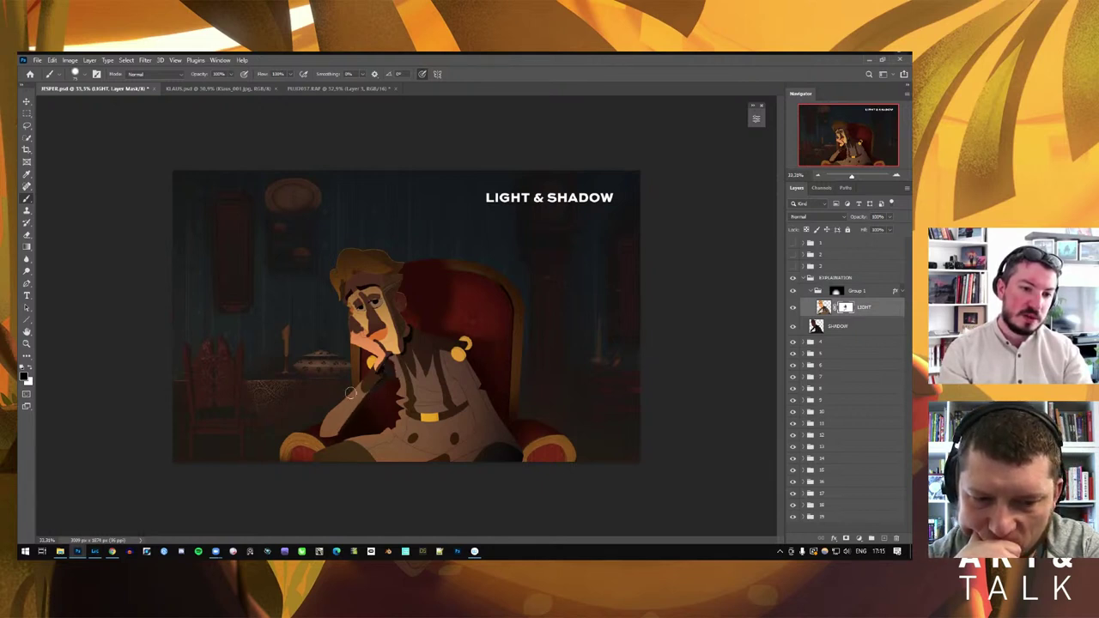
mouse_move(371, 369)
mouse_down()
mouse_move(339, 412)
mouse_move(353, 393)
mouse_up()
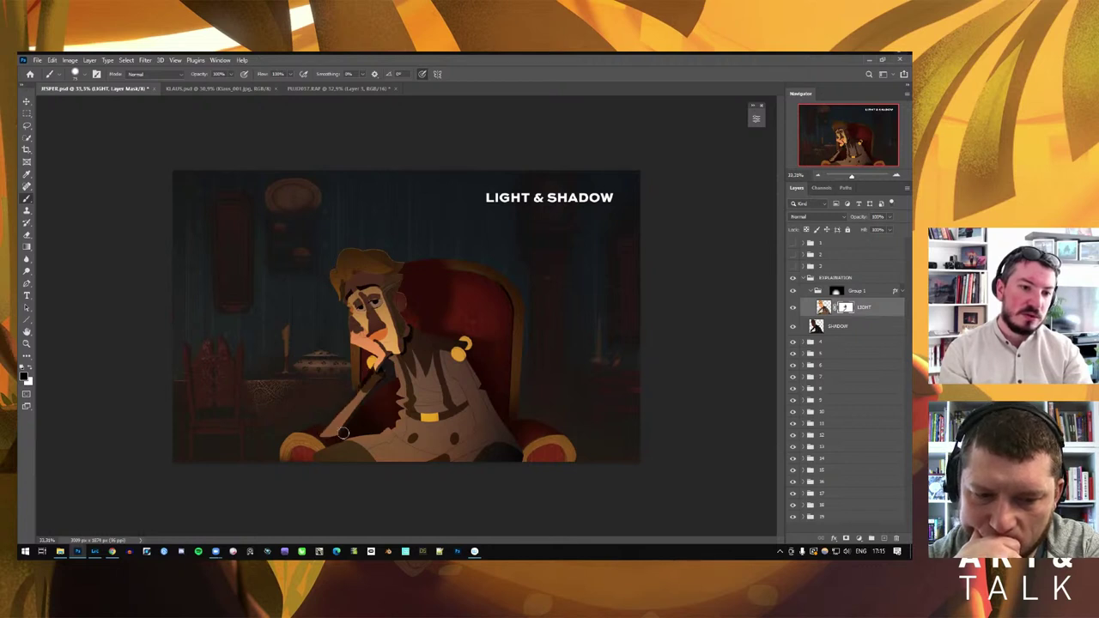
drag(343, 434, 367, 395)
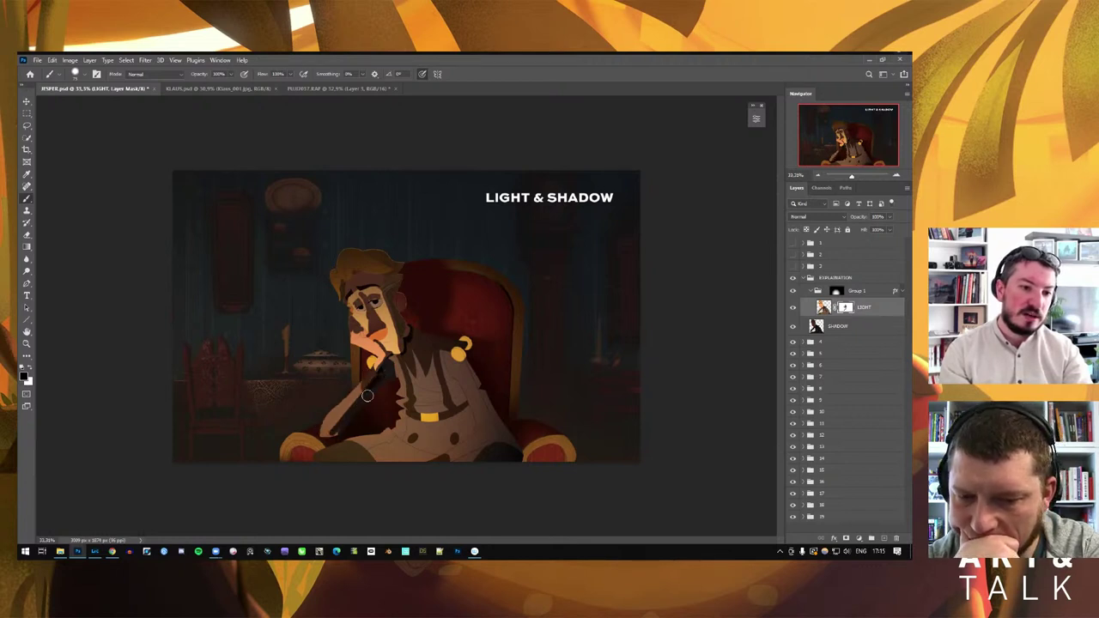
drag(328, 437, 358, 433)
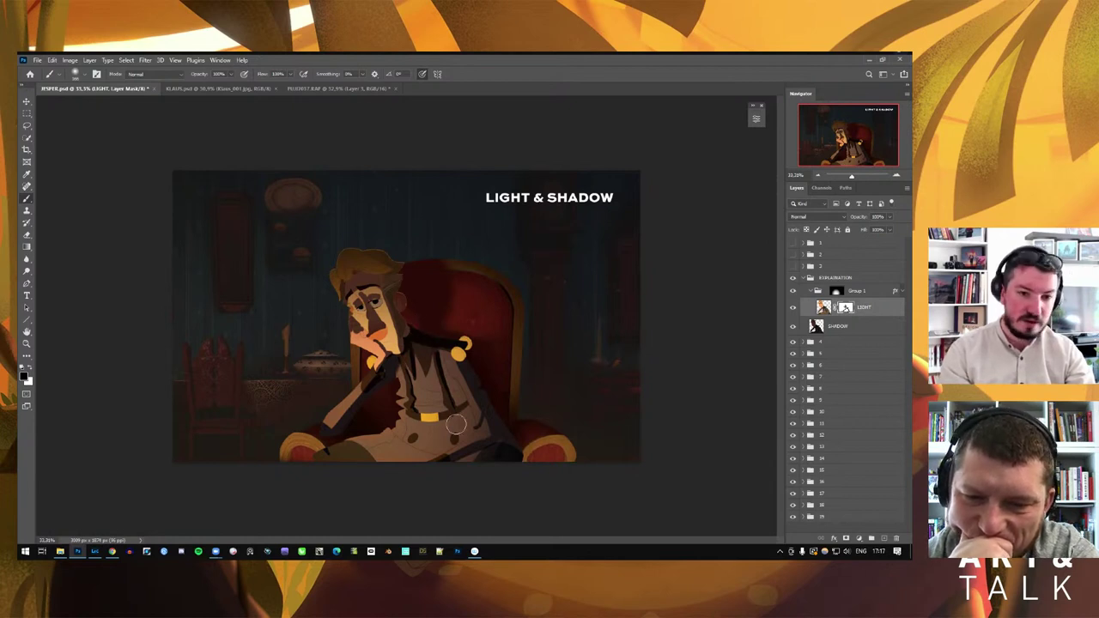
Sample the mask tone, darken the lap and belt buckle, then paint light stripes on the jacket
alt+click(393, 449)
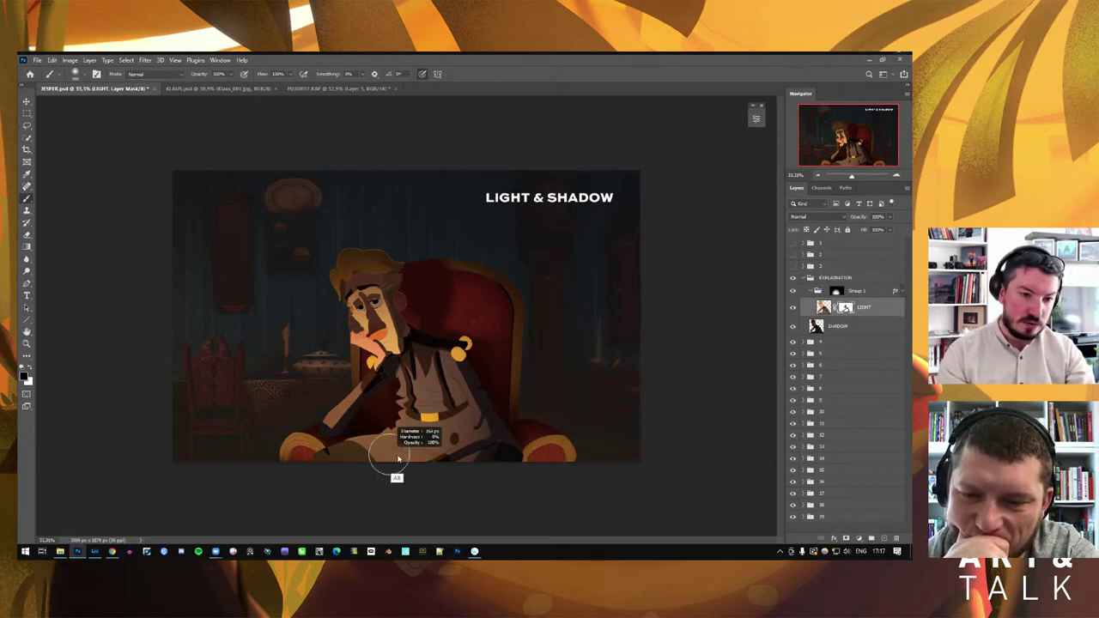
drag(344, 468, 425, 459)
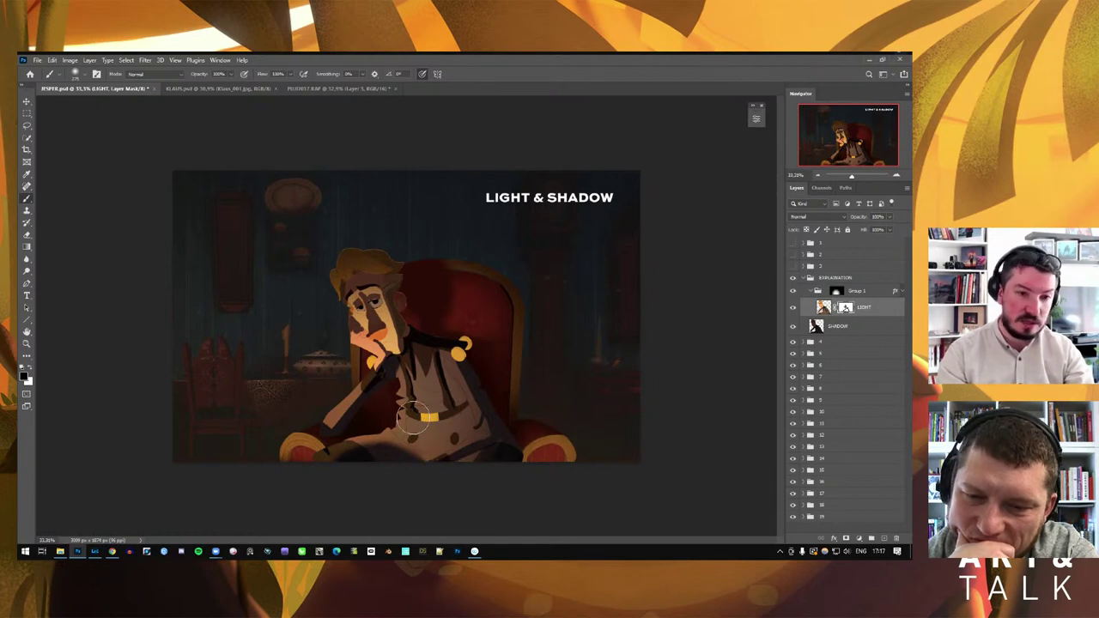
drag(439, 423, 447, 413)
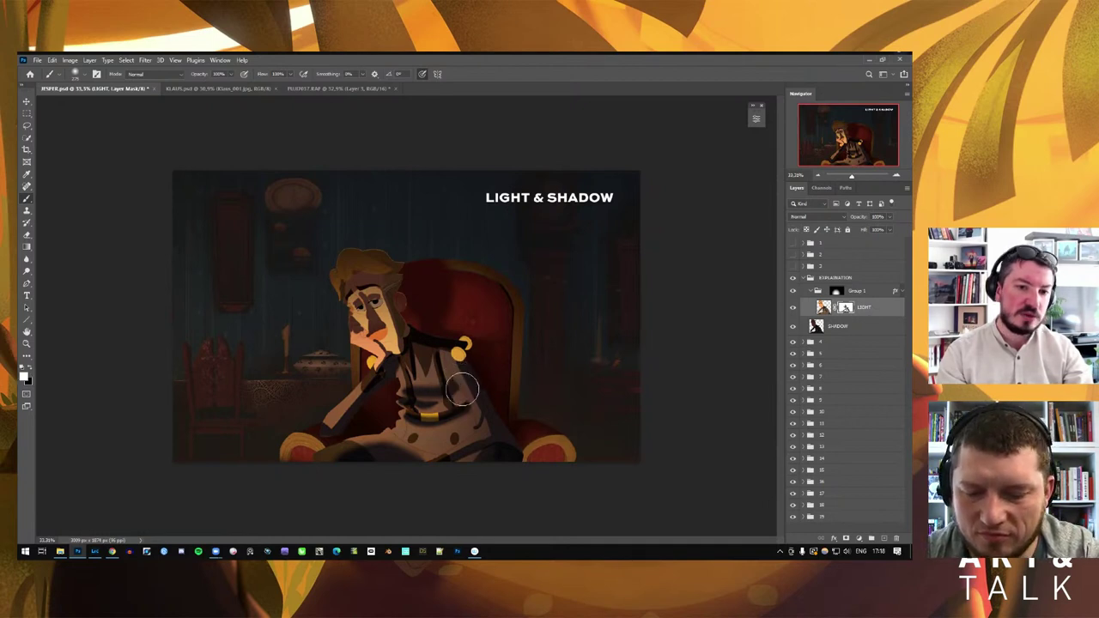
key(ctrl)
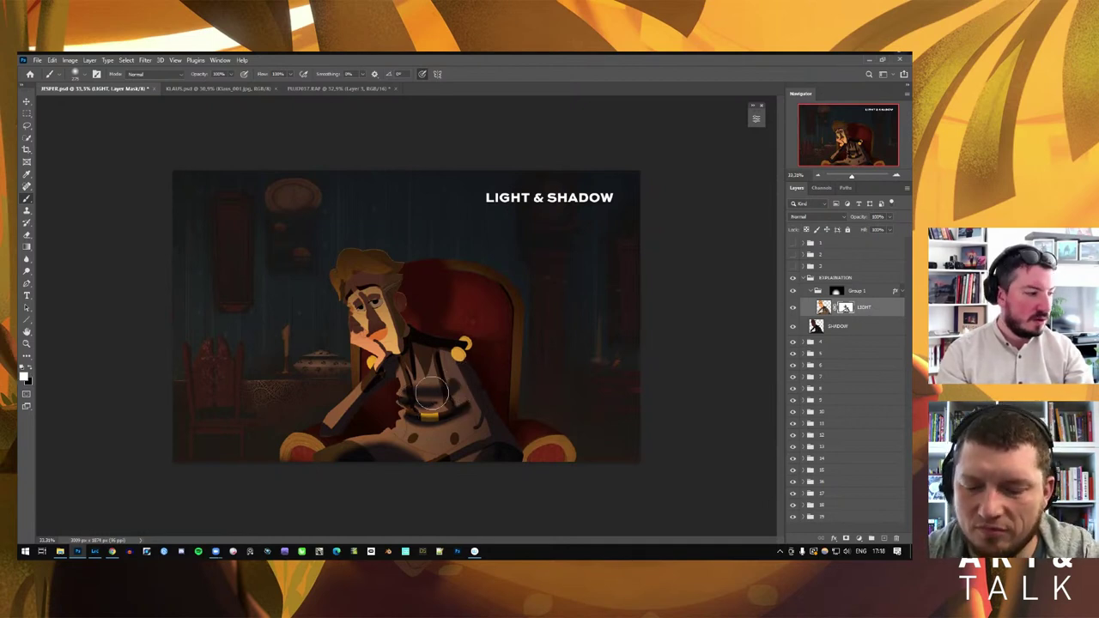
drag(429, 388, 434, 403)
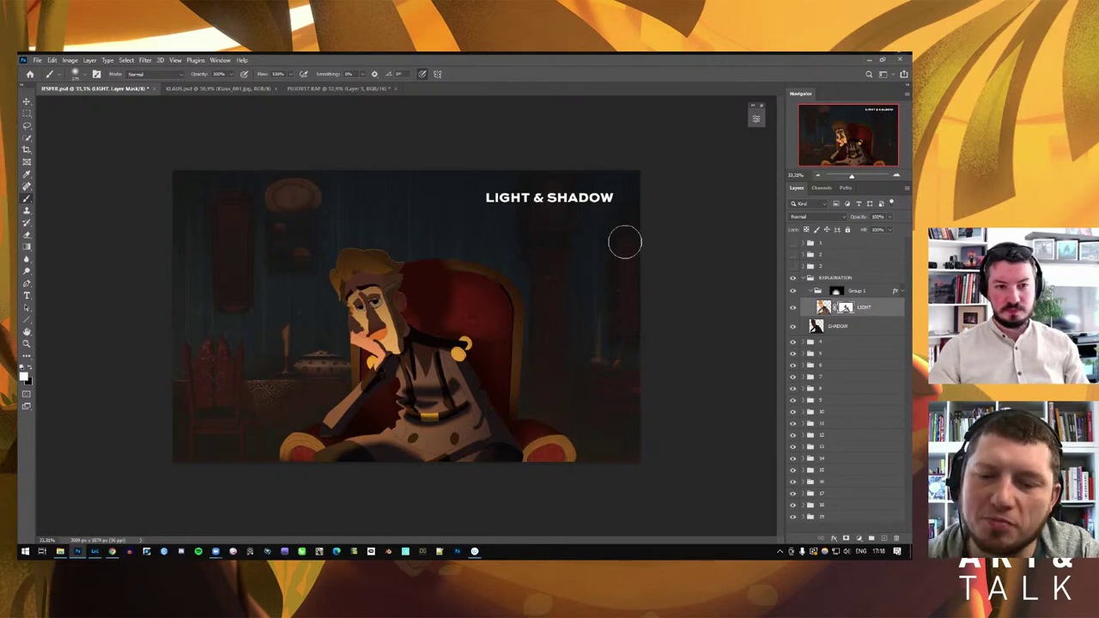
Enlarge the brush to a soft 222 px, target Group 1's mask, and activate the Move tool
click(835, 293)
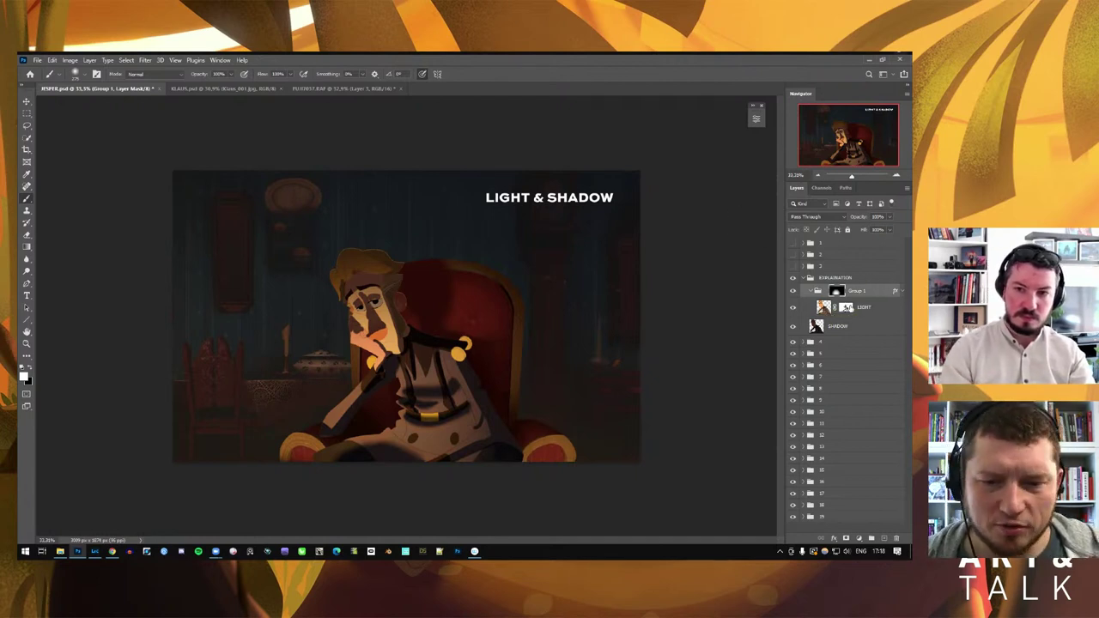
right_click(846, 307)
click(847, 307)
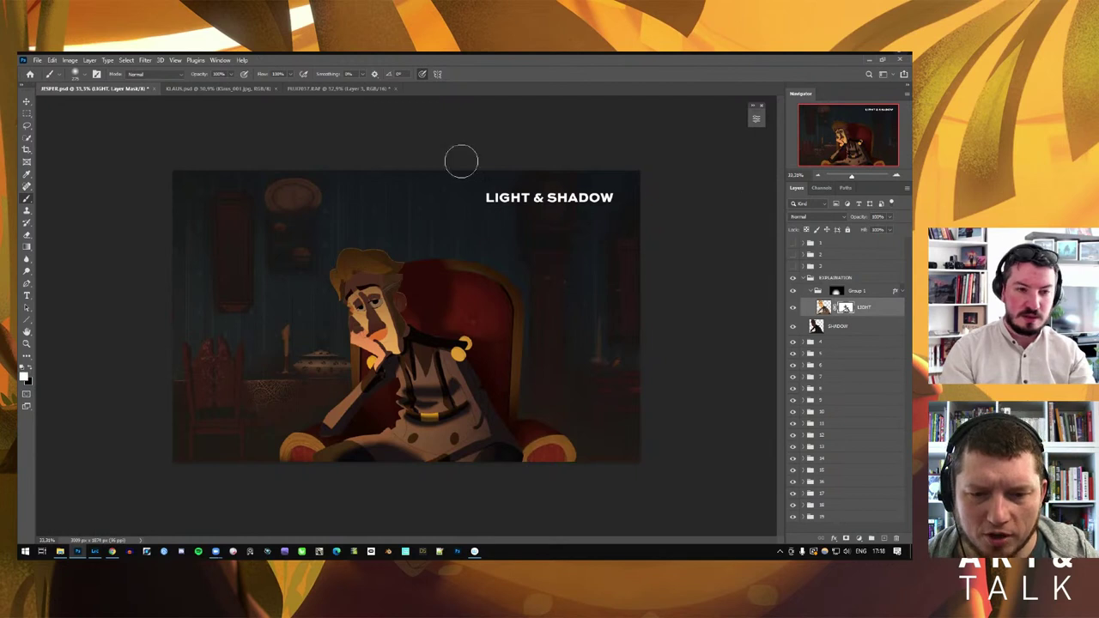
alt+right_click(351, 277)
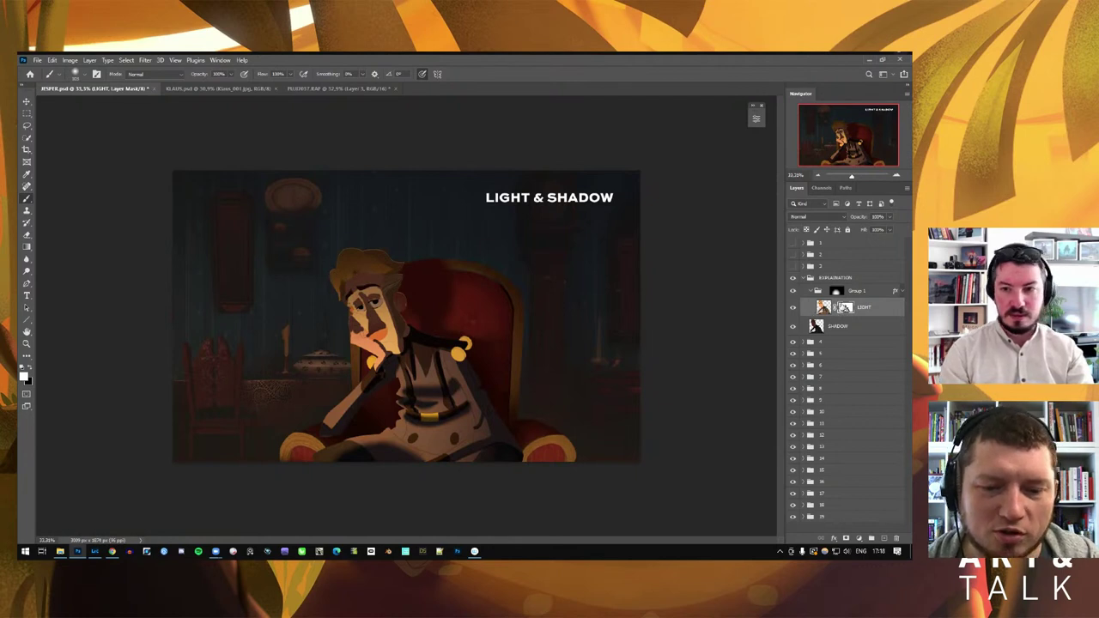
click(837, 291)
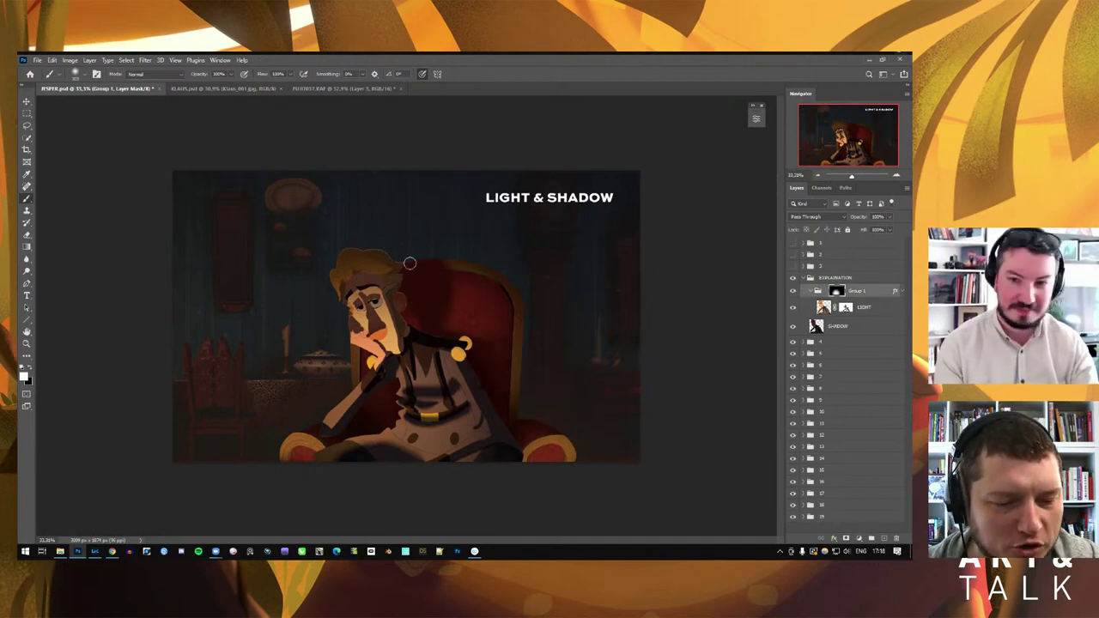
key(v)
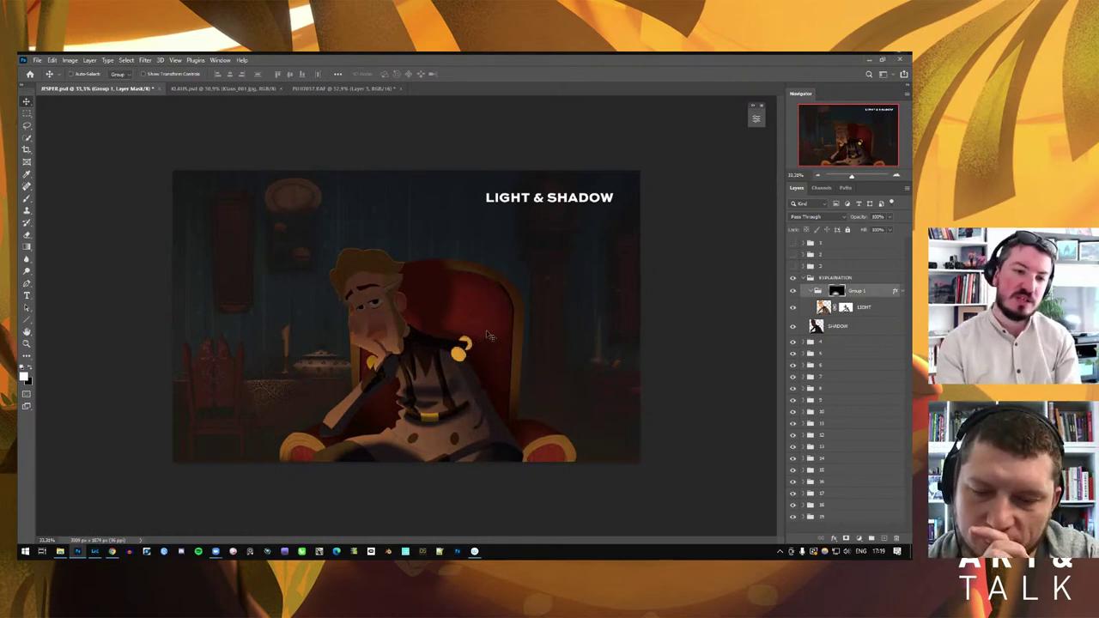
Drag Group 1's lighting mask back over the character and collapse the EXPLAINATION group
drag(486, 334, 464, 321)
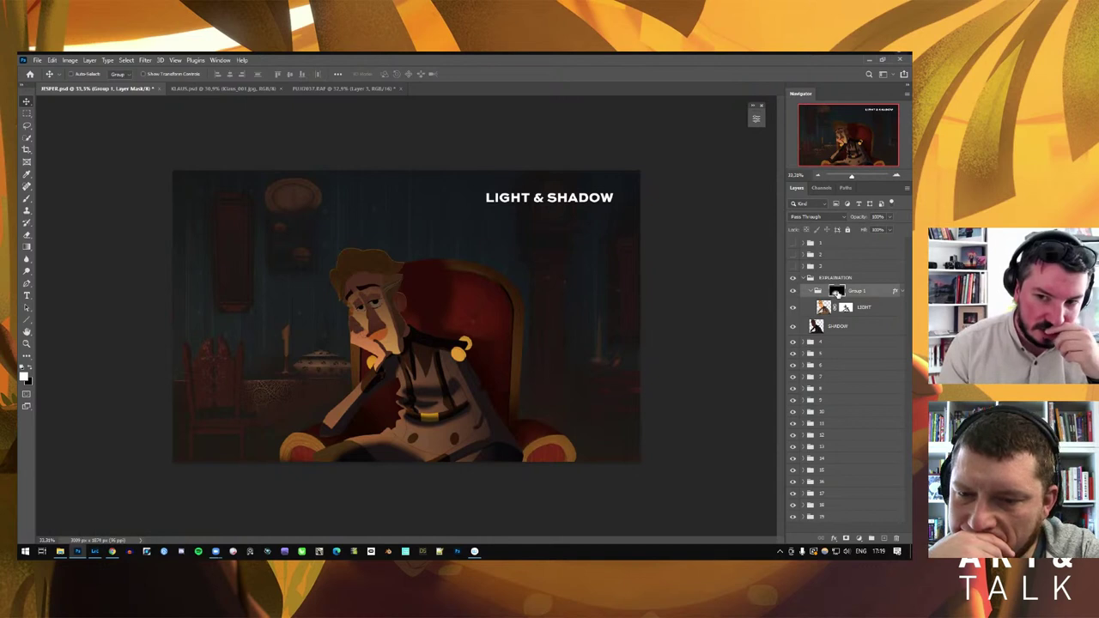
mouse_move(548, 334)
mouse_down()
mouse_move(495, 340)
mouse_move(508, 308)
mouse_move(489, 279)
mouse_move(482, 303)
mouse_up()
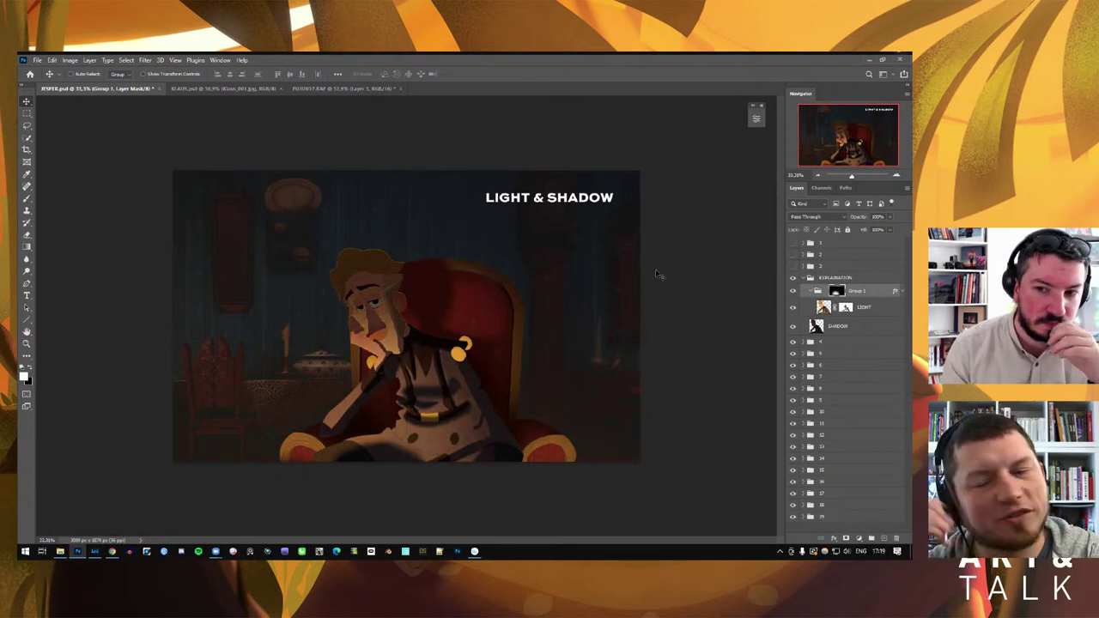
click(809, 279)
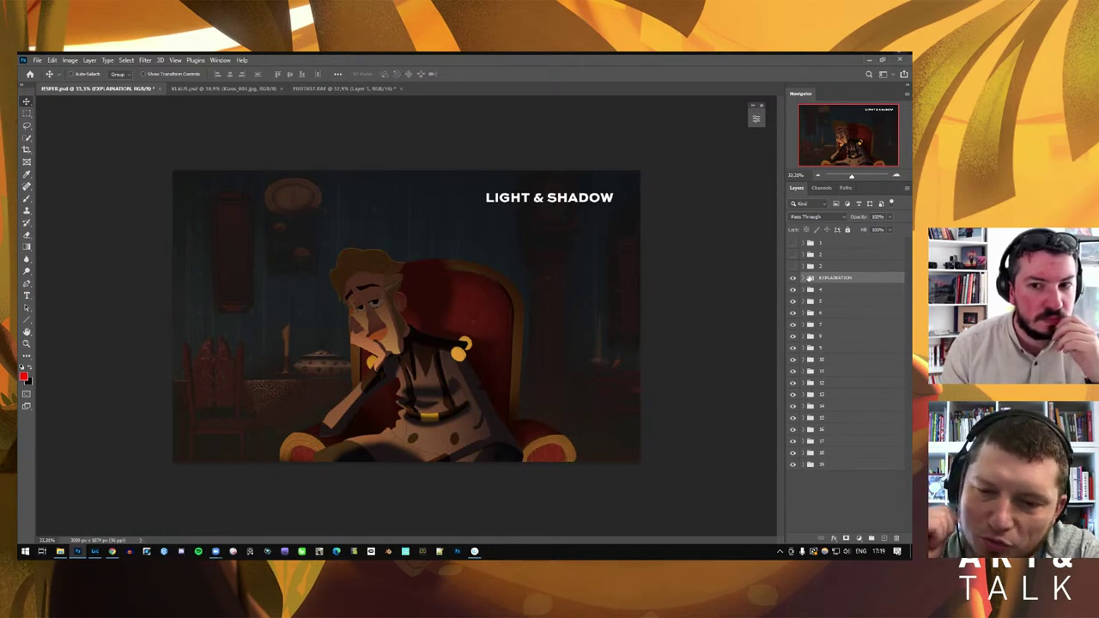
click(802, 278)
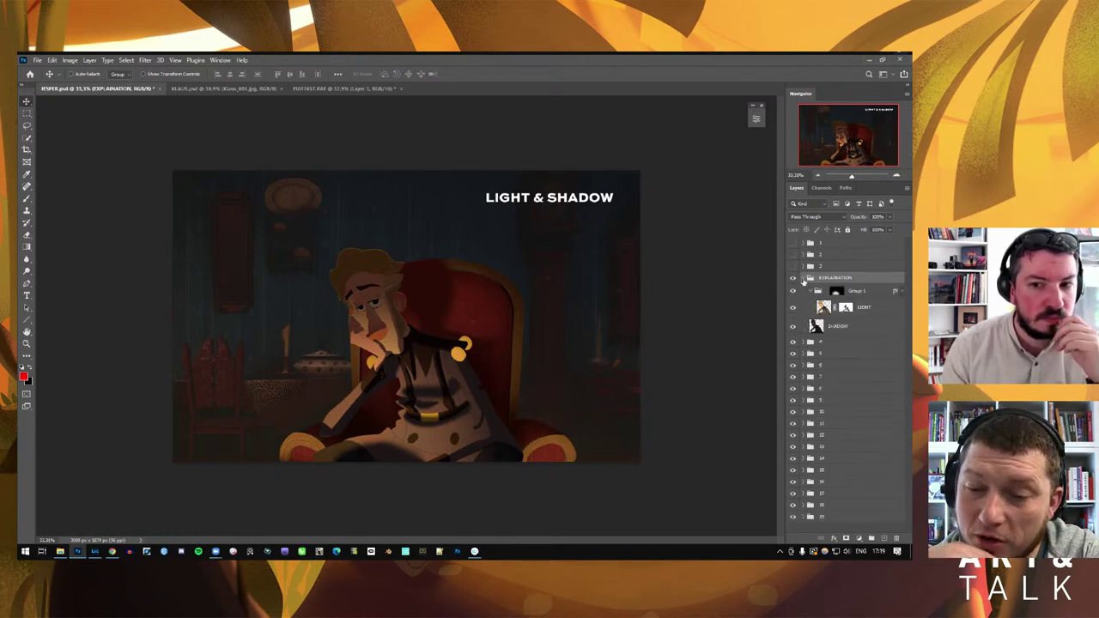
click(803, 280)
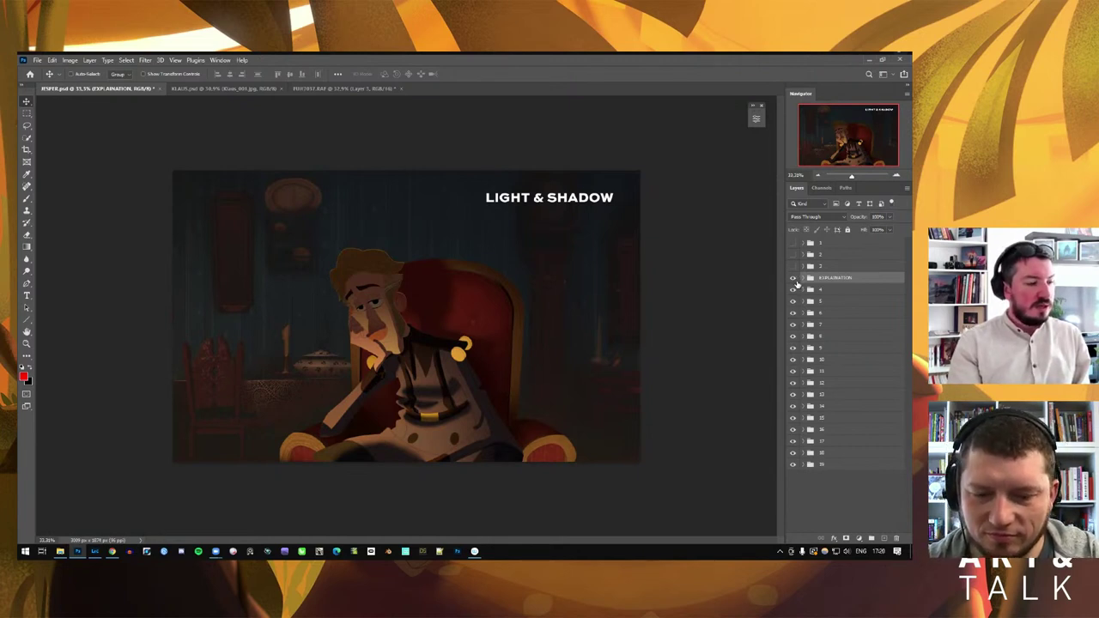
click(793, 279)
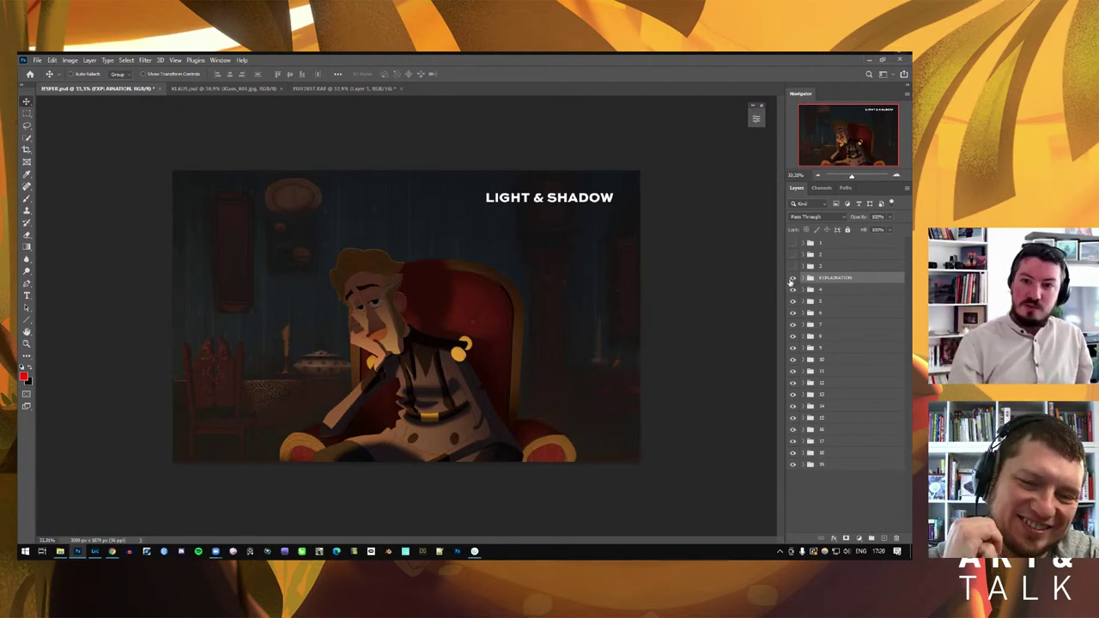
Toggle the EXPLAINATION group's visibility to compare against the base art, then show the next group
click(792, 278)
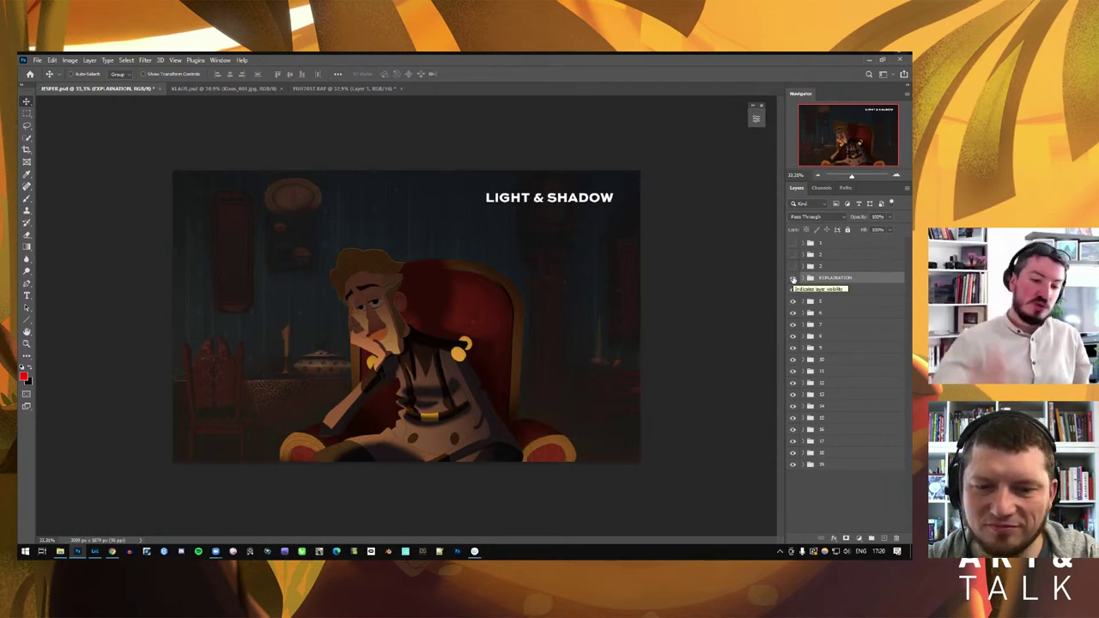
click(793, 278)
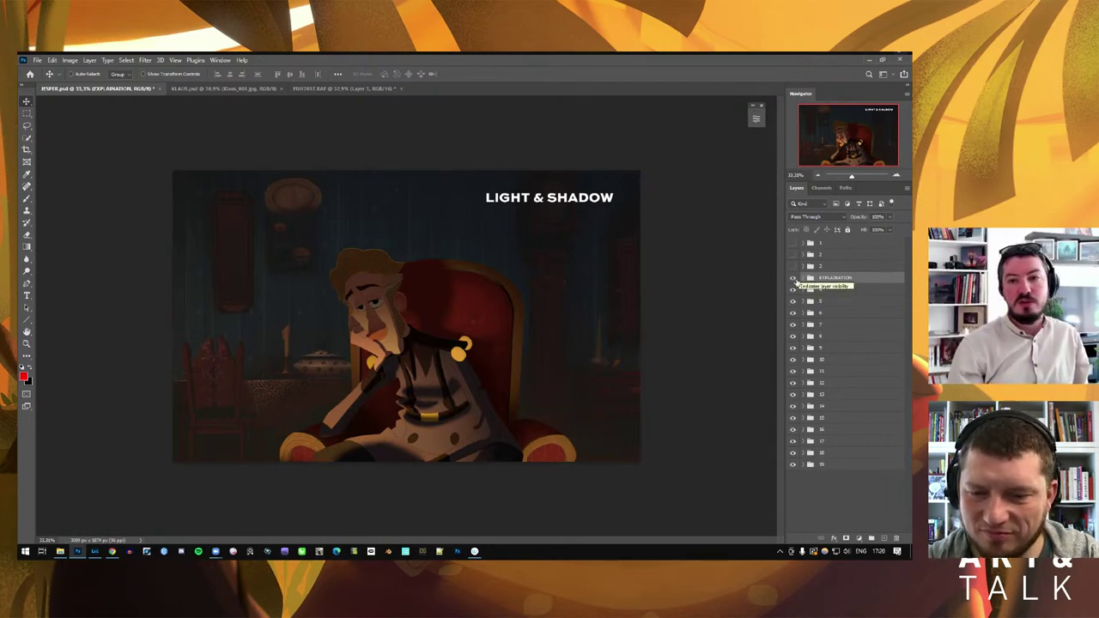
click(794, 279)
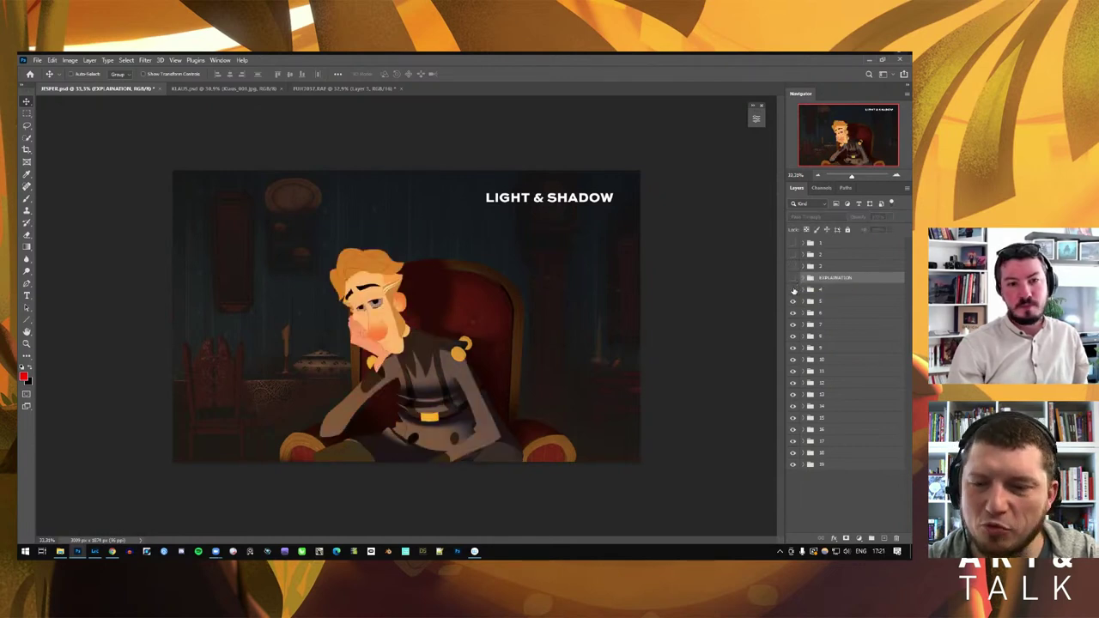
click(793, 278)
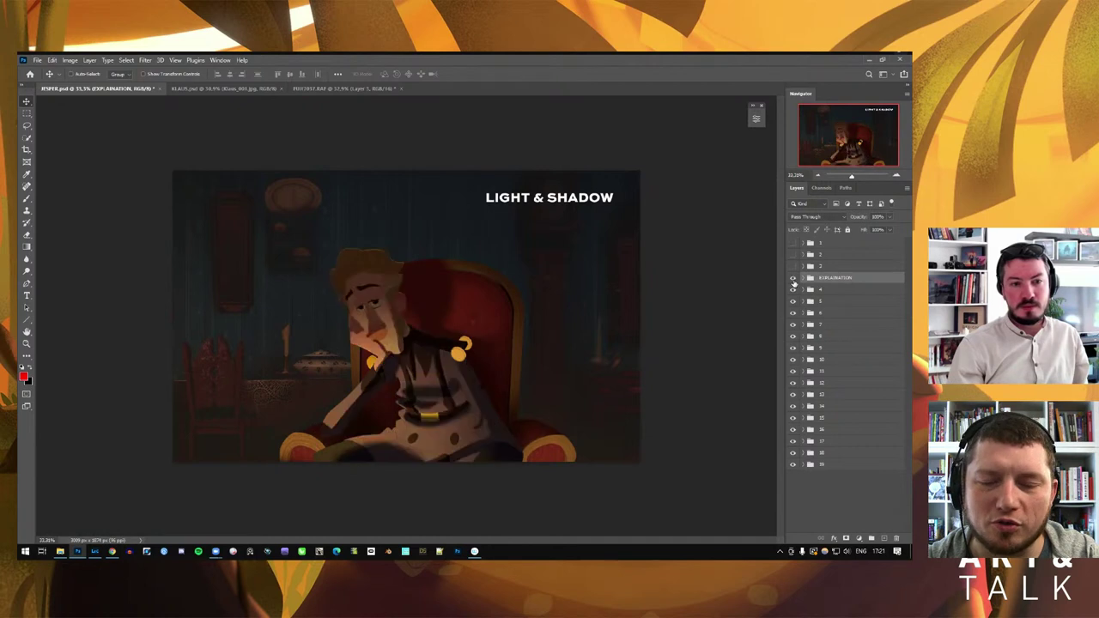
click(794, 279)
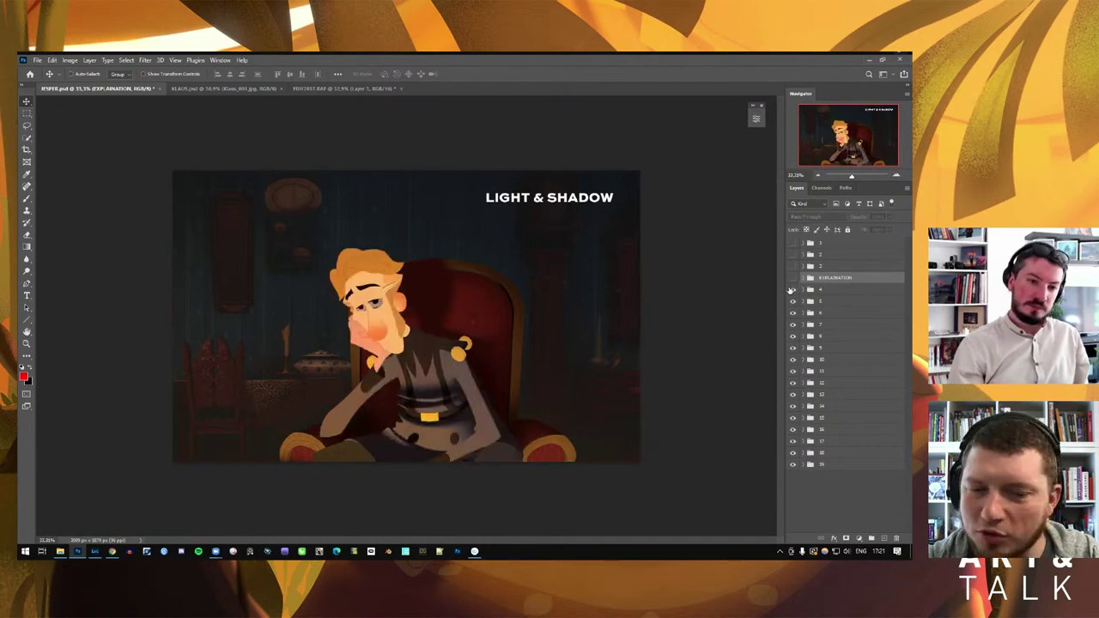
click(792, 267)
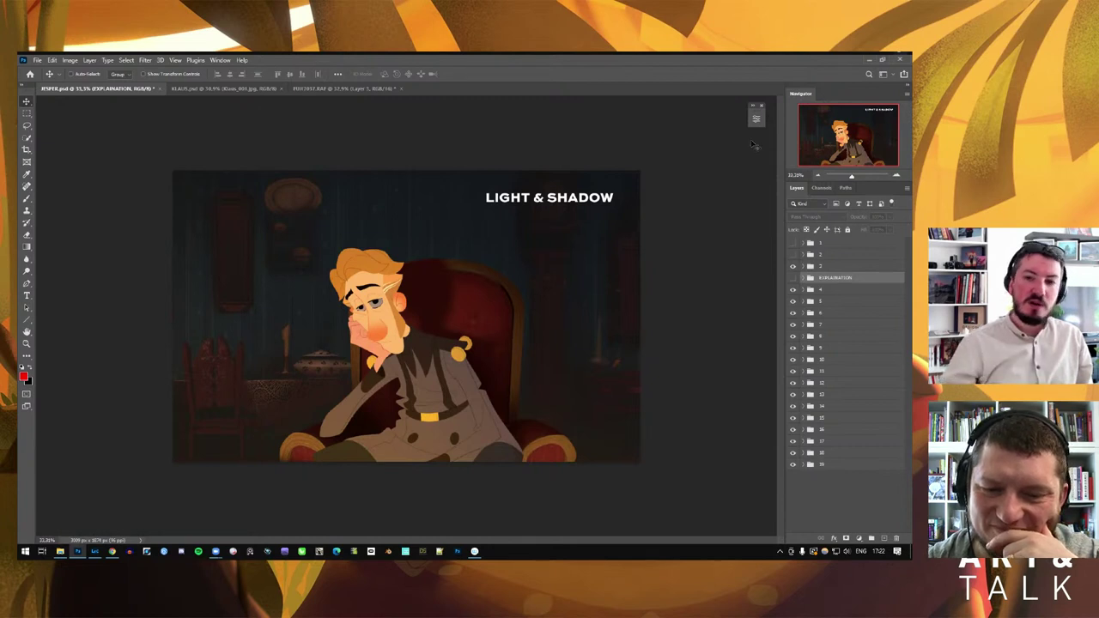
Switch to File Explorer and open the Desktop's Shots Klaus folder of KLA clips
key(alt+Tab)
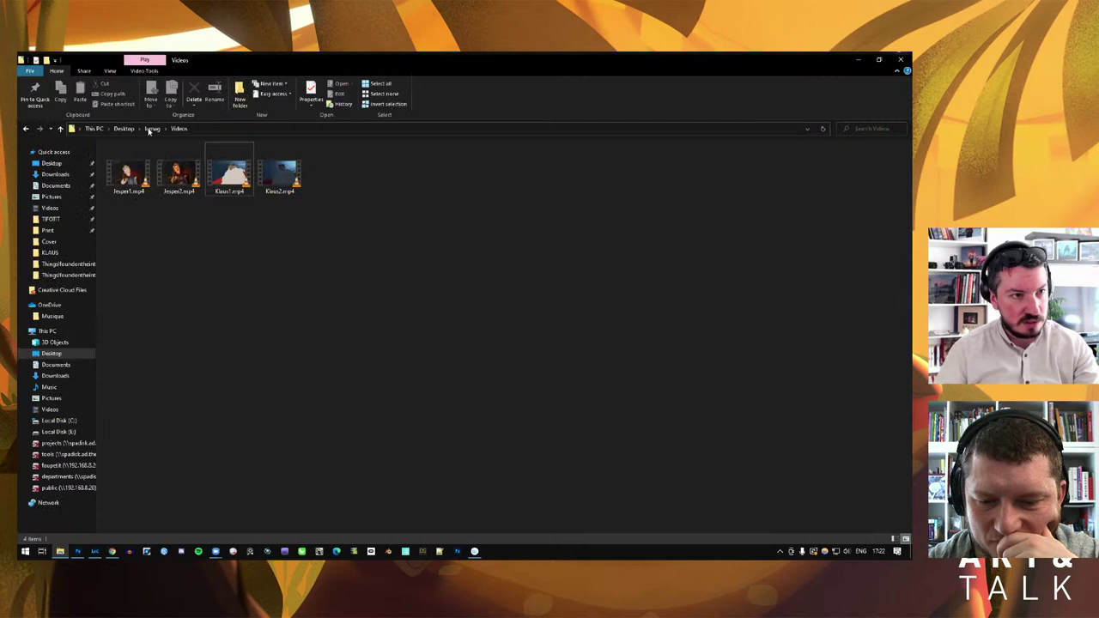
click(152, 129)
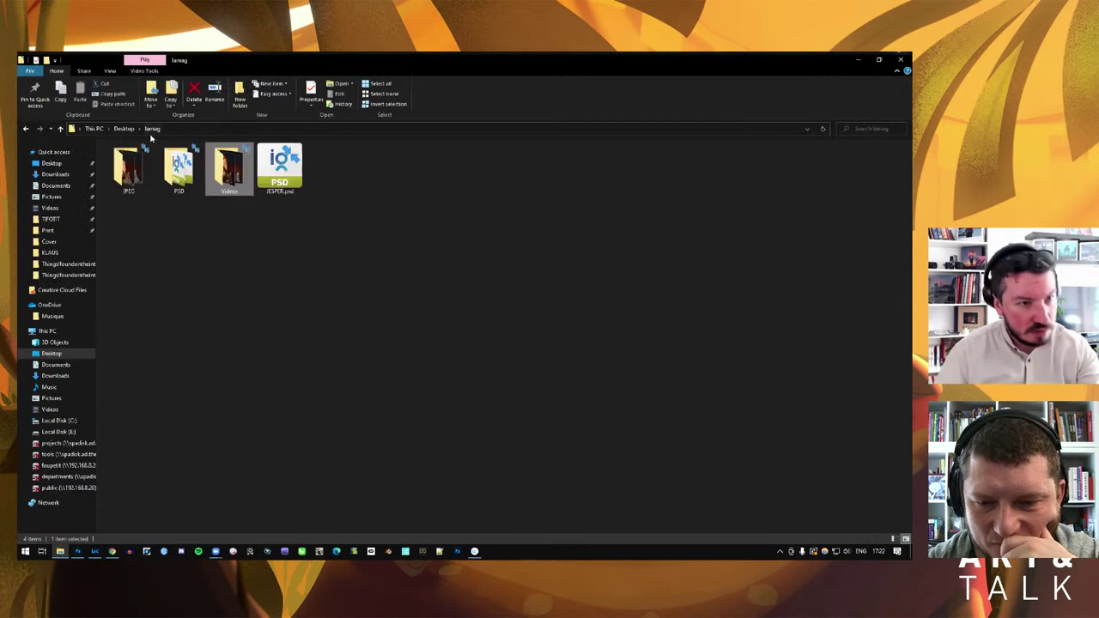
click(124, 129)
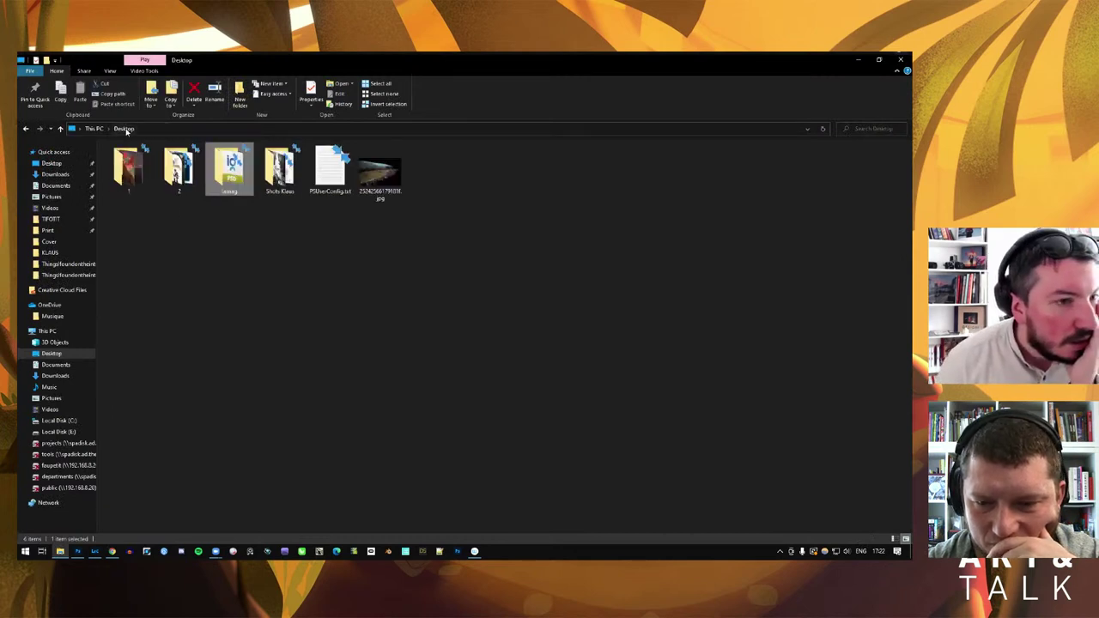
double_click(280, 170)
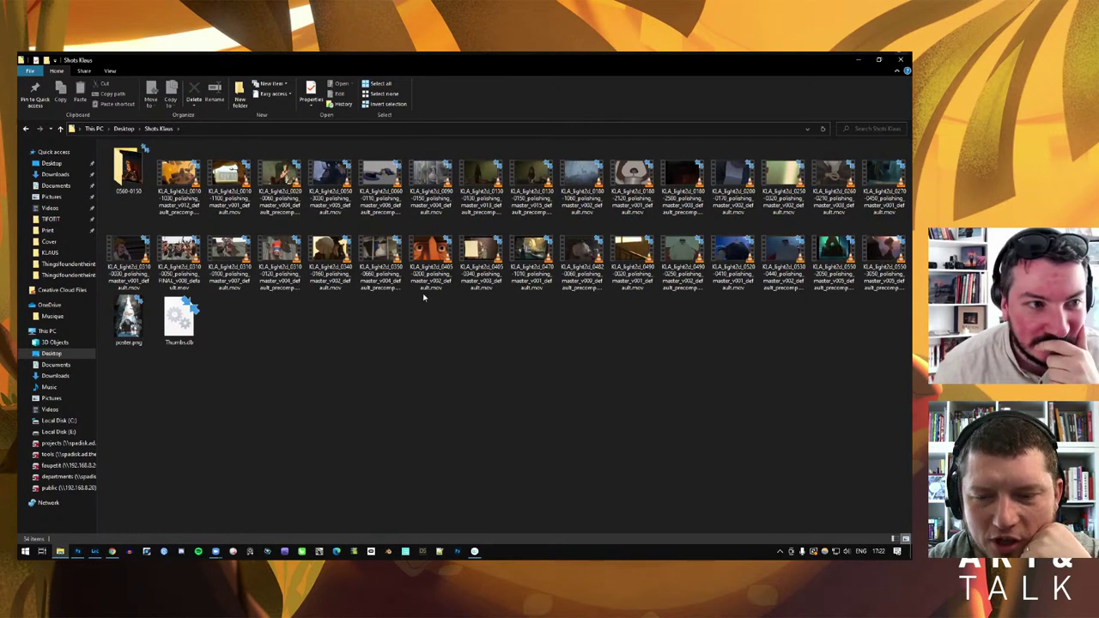
double_click(479, 172)
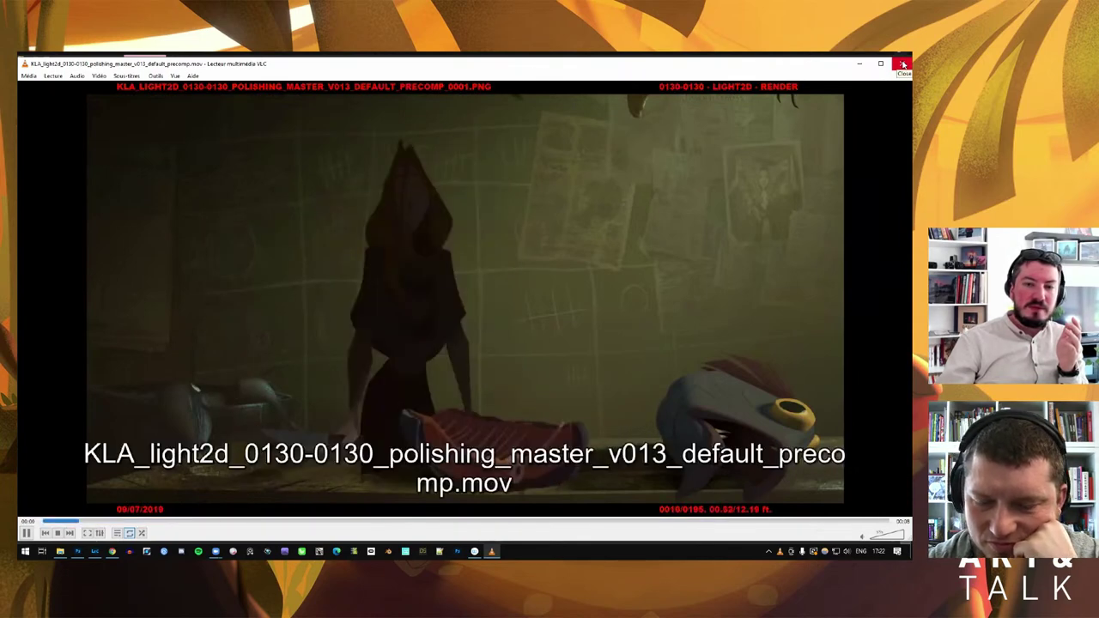
click(903, 63)
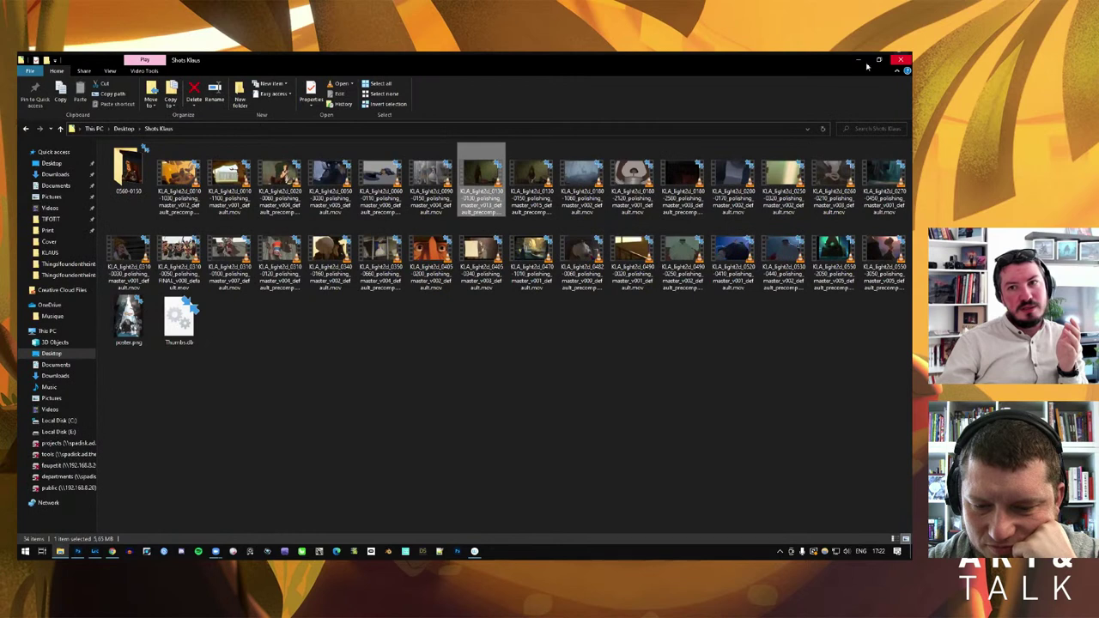
Minimize Explorer and toggle layer group 3's visibility to compare the vest shading
click(859, 61)
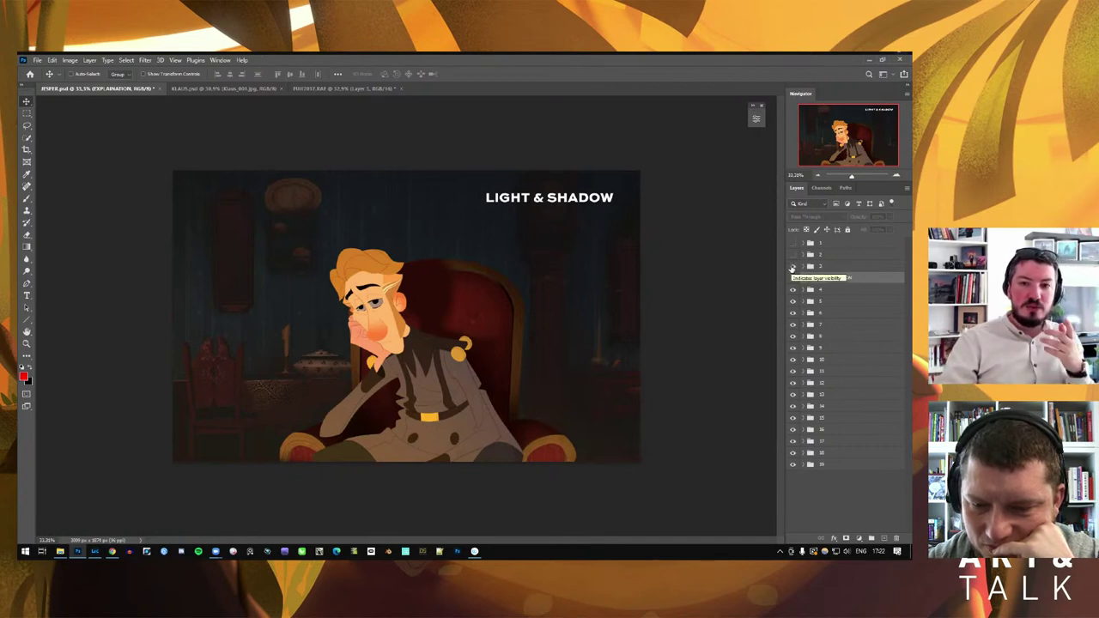
click(792, 267)
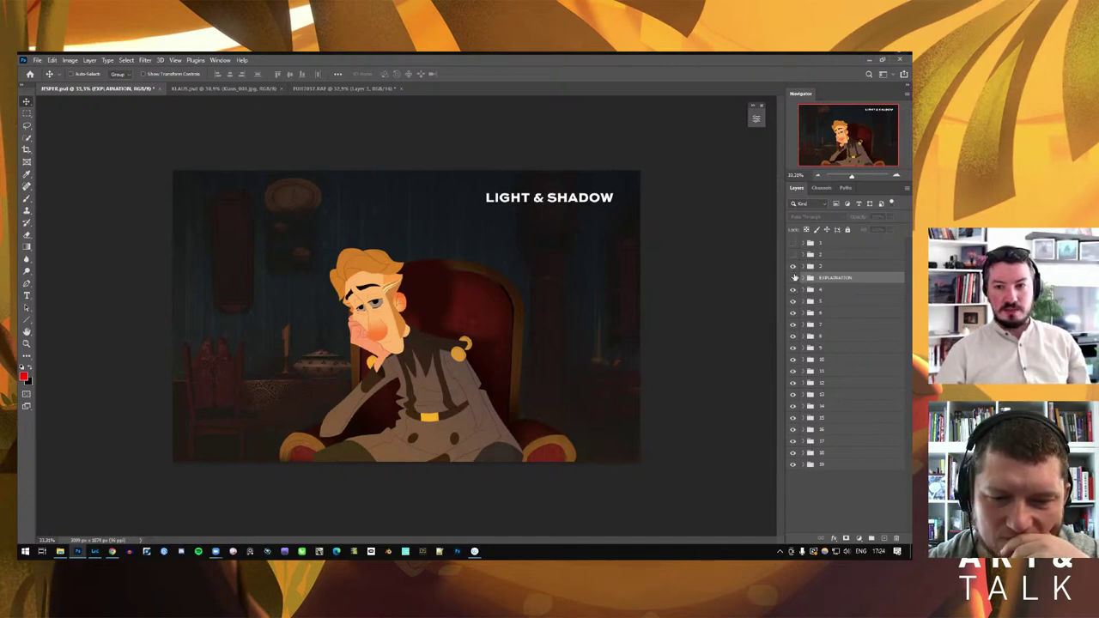
click(793, 266)
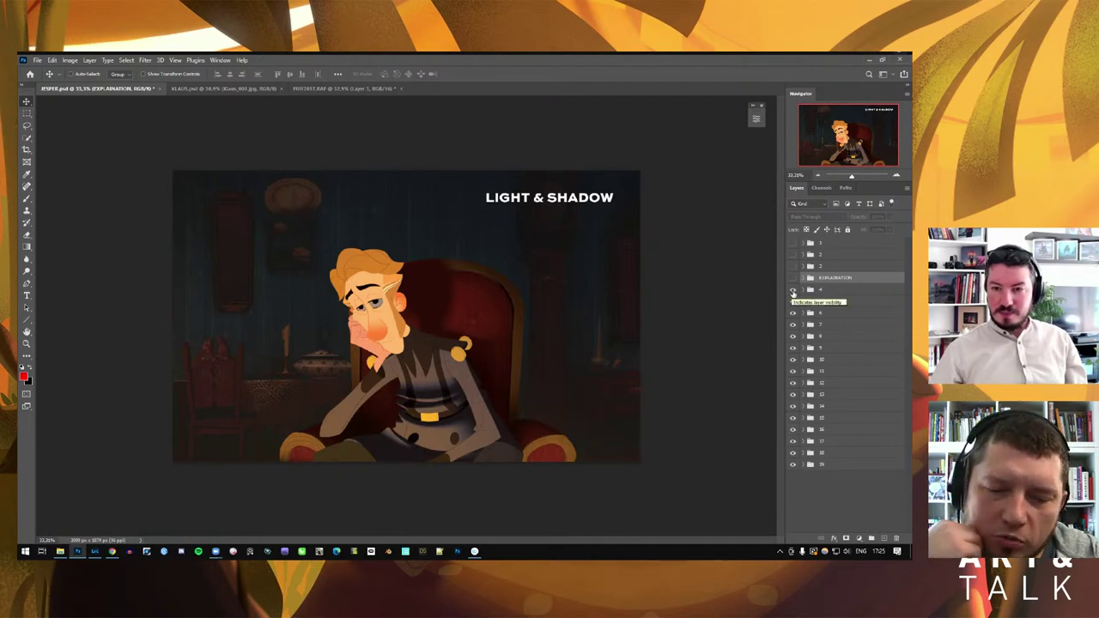
click(792, 293)
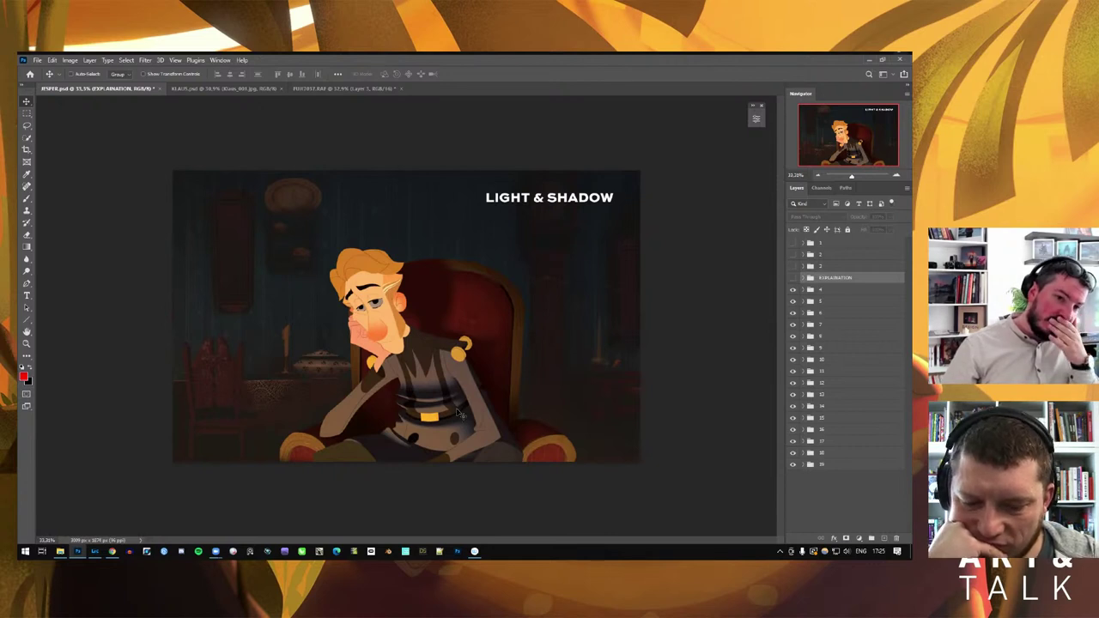
click(793, 278)
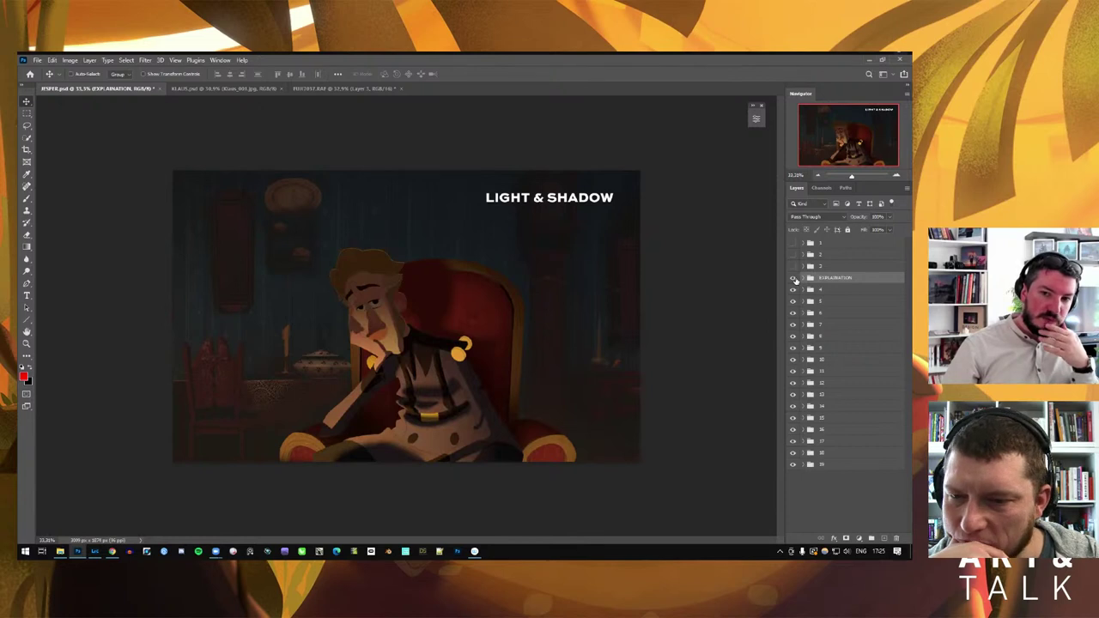
click(793, 279)
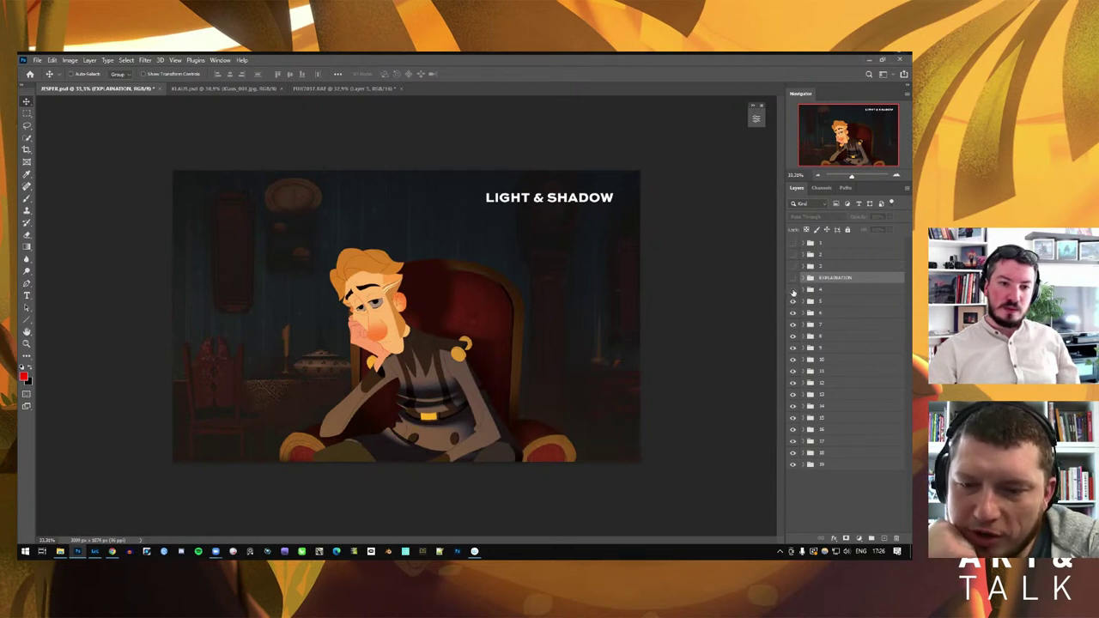
Toggle the shading groups for the feet and lower body, and hide groups 7 and 9
click(792, 309)
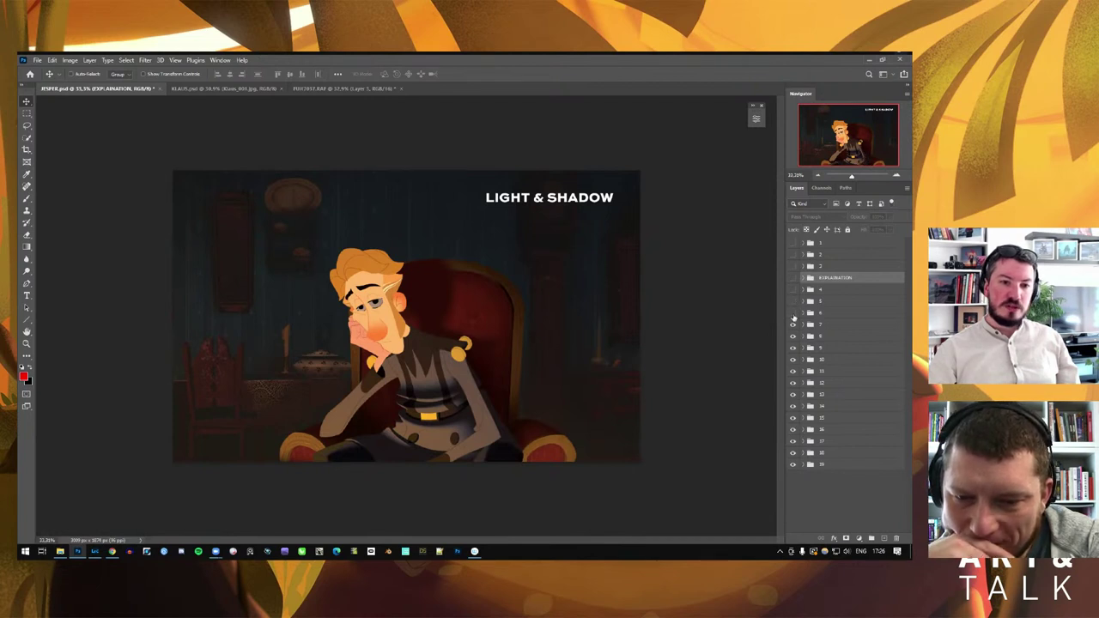
click(793, 317)
click(792, 325)
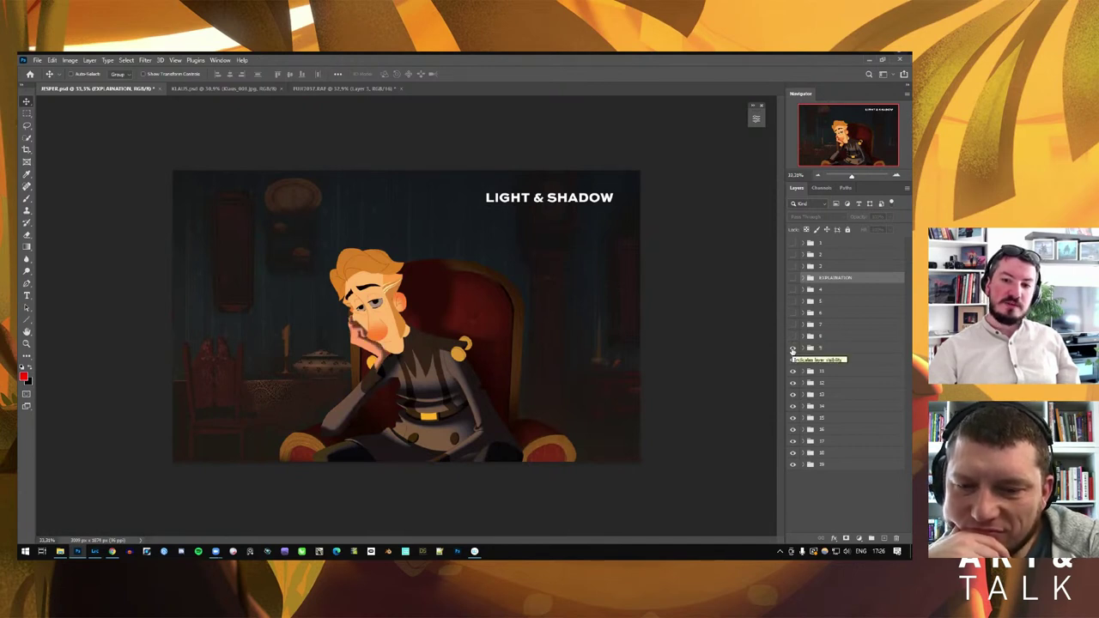
click(792, 348)
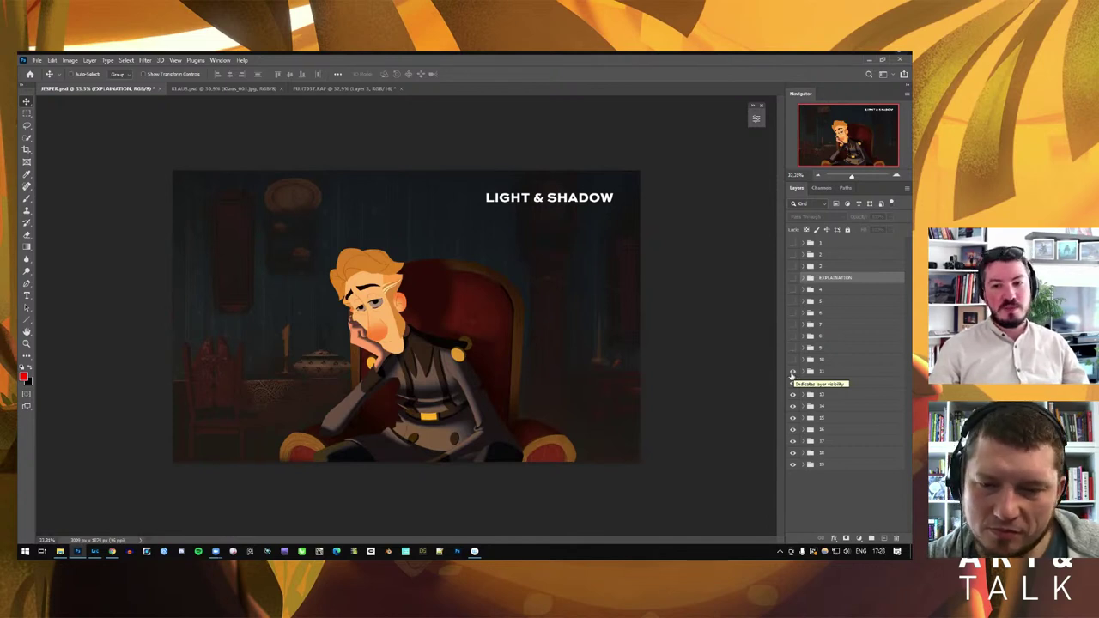
Hide the face lighting groups, including 12 and 13, darkening the face and hair
click(793, 372)
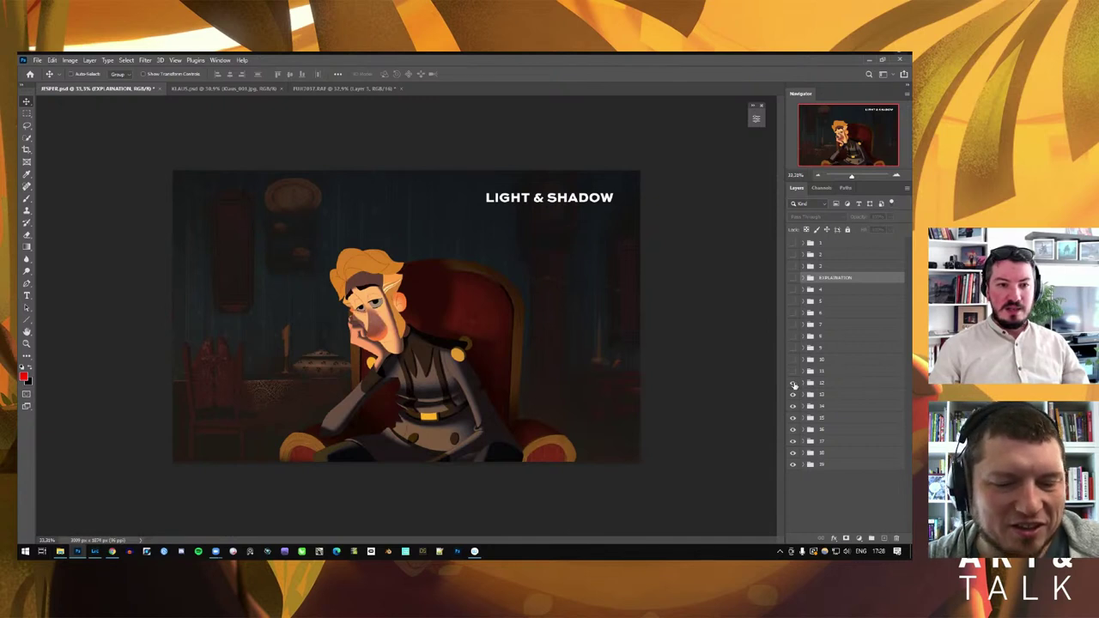
click(793, 384)
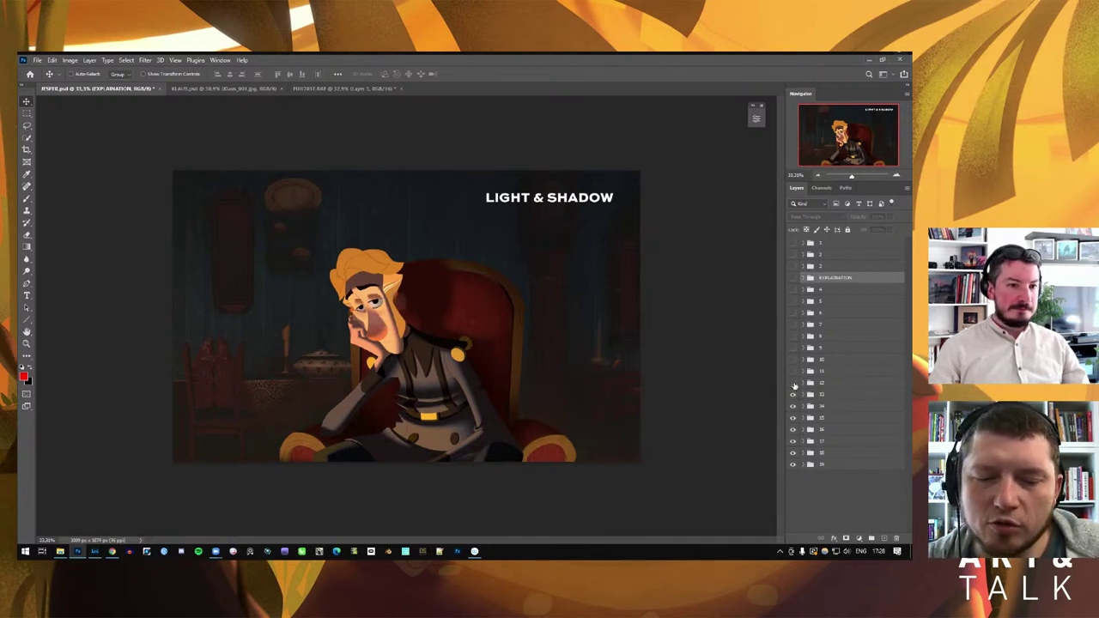
click(793, 396)
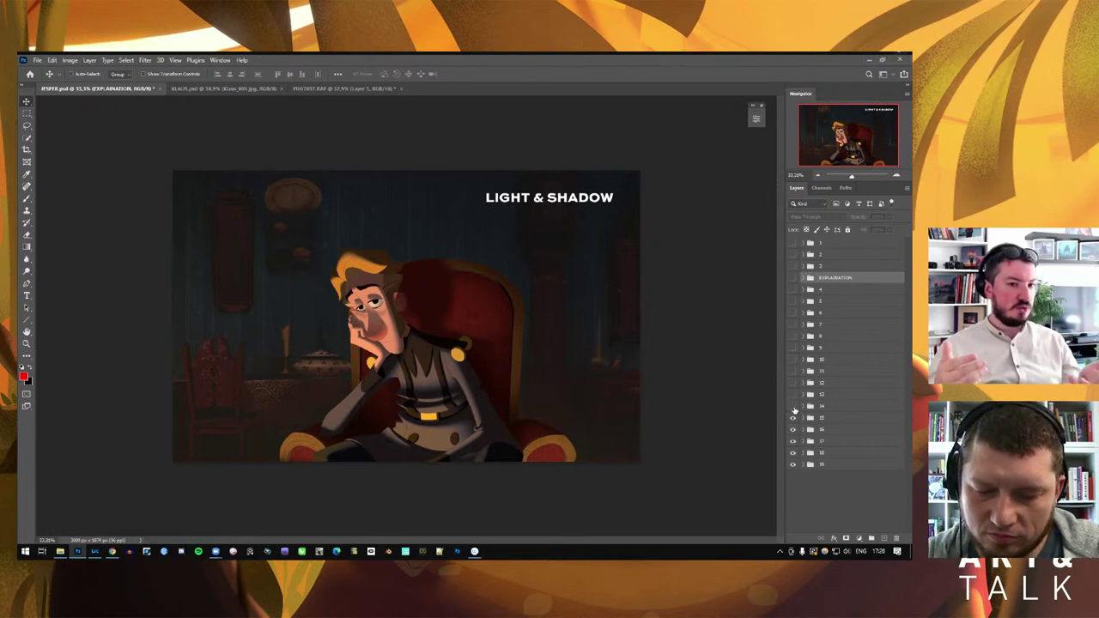
Zoom in on the belt area and add a new empty layer above group 1
key(z)
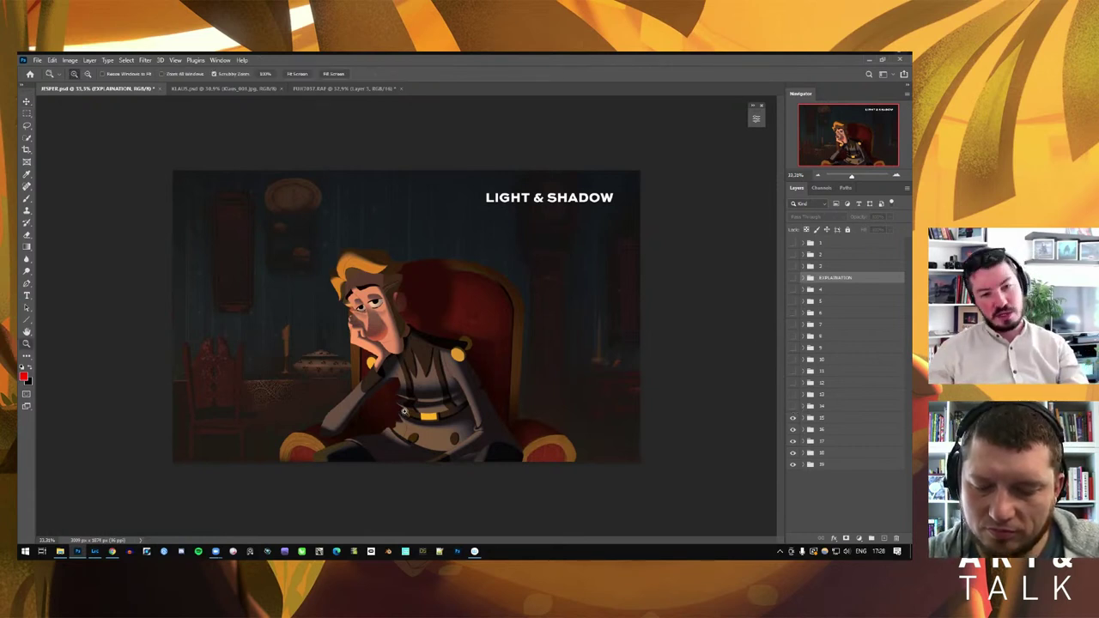
drag(406, 412, 456, 423)
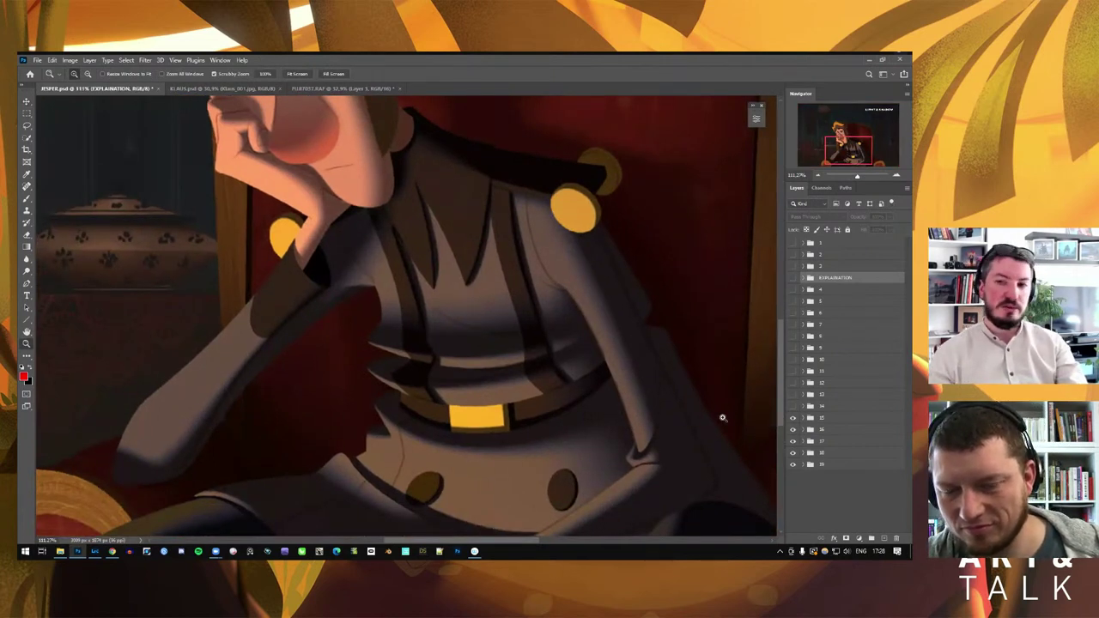
click(837, 245)
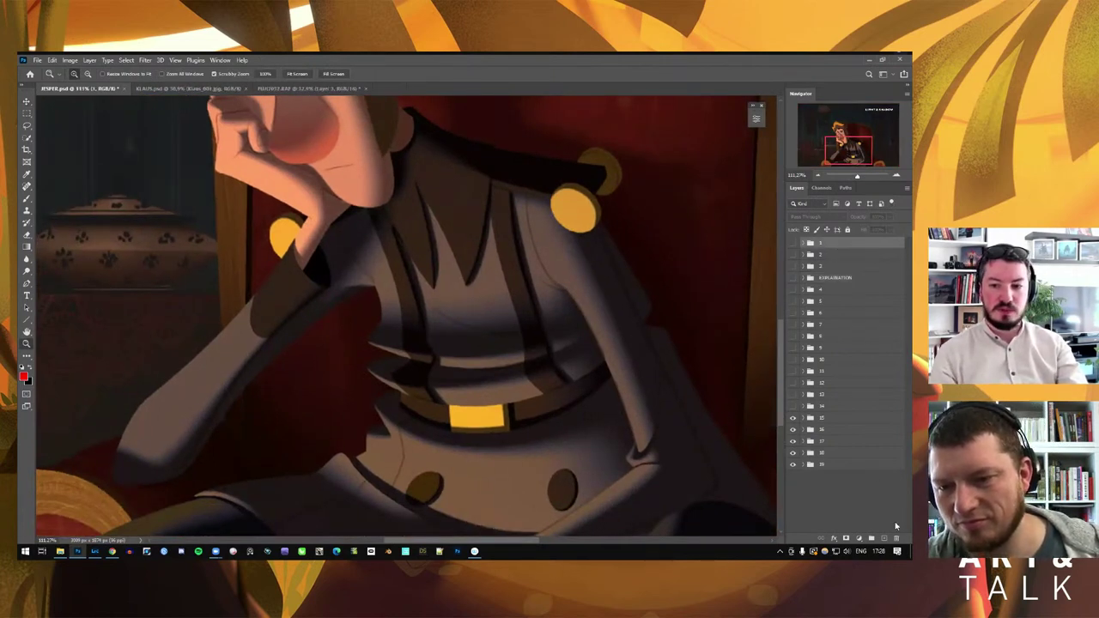
click(885, 538)
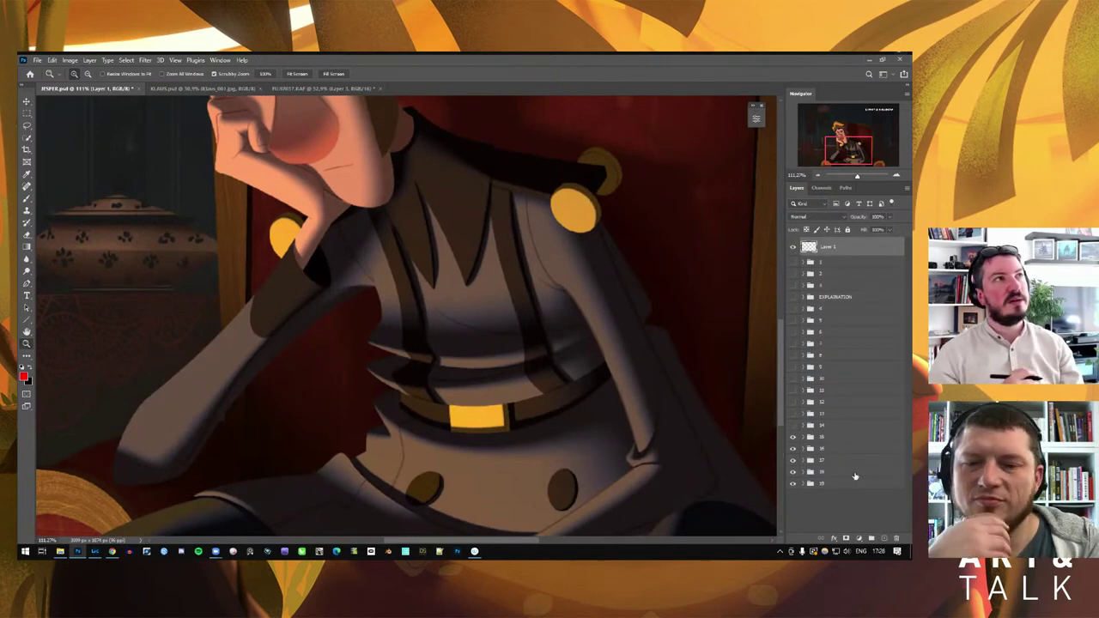
Paint a short red test stroke across the chest and shrink the brush diameter
key(b)
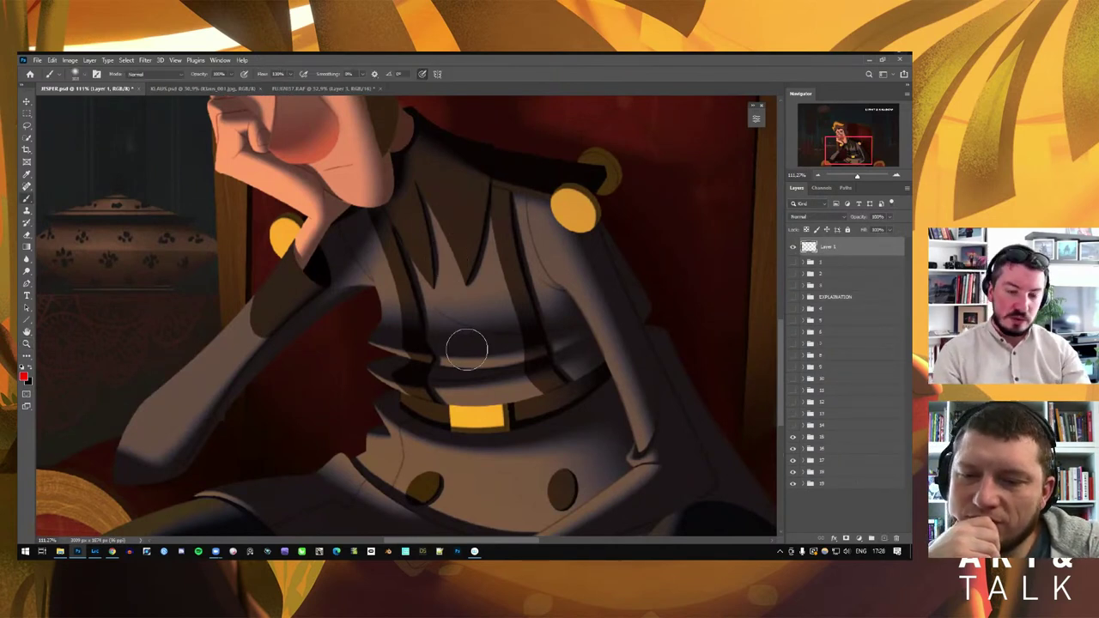
alt+right_click(463, 343)
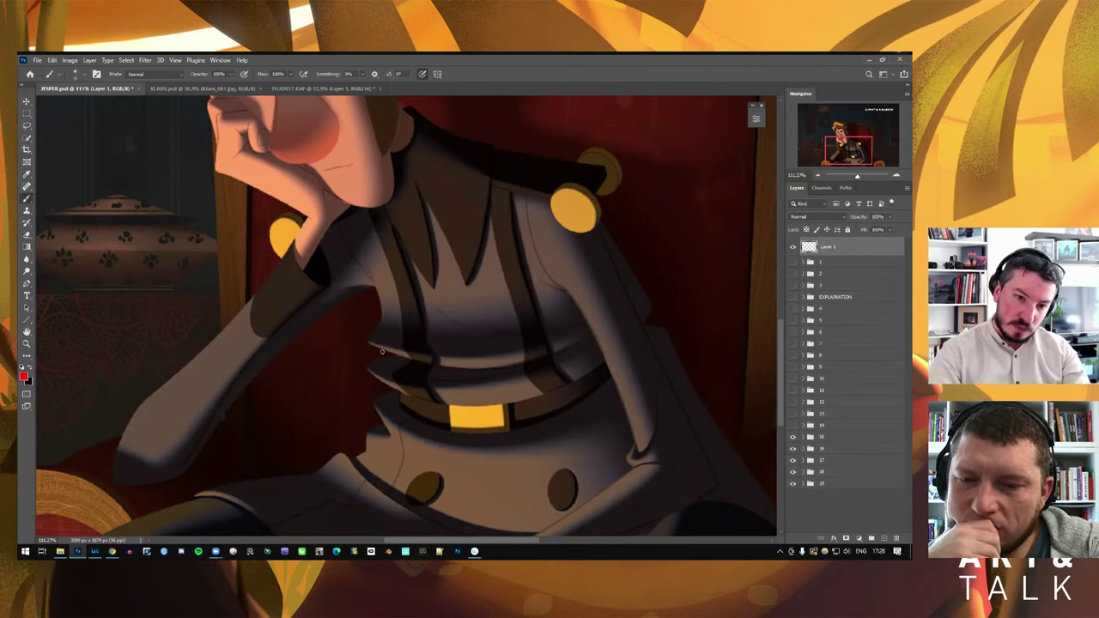
drag(434, 359, 468, 360)
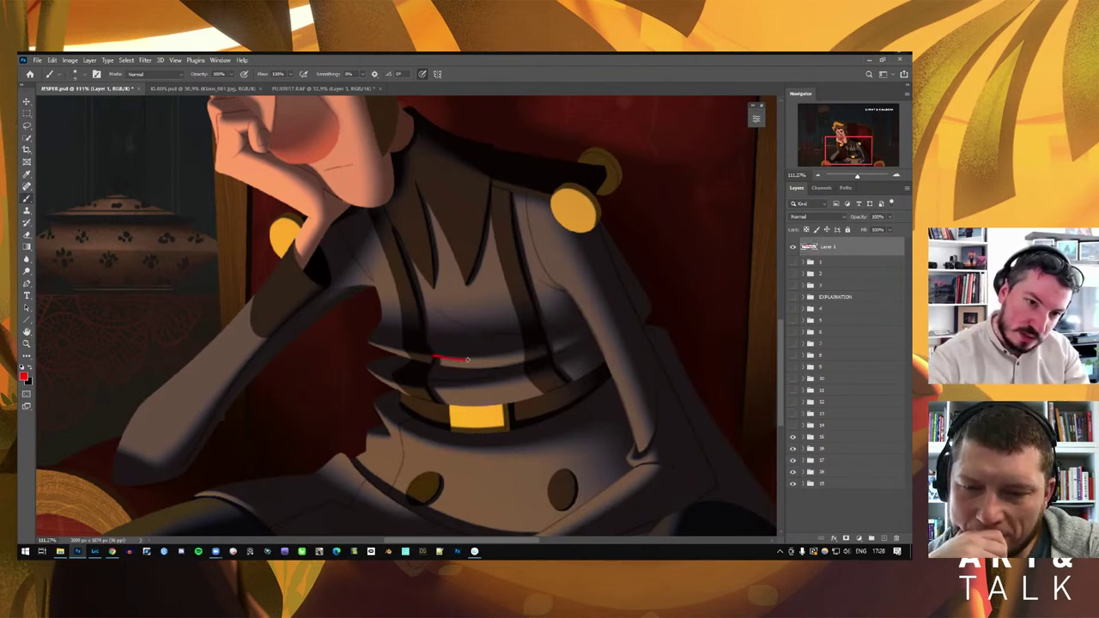
alt+right_click(465, 324)
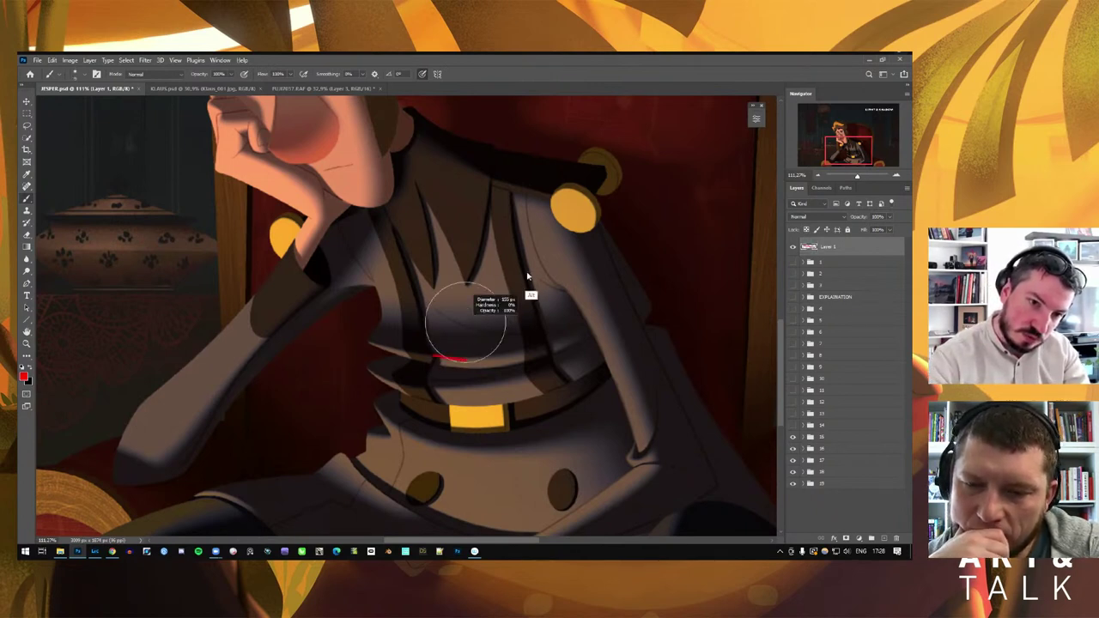
alt+right_click(451, 326)
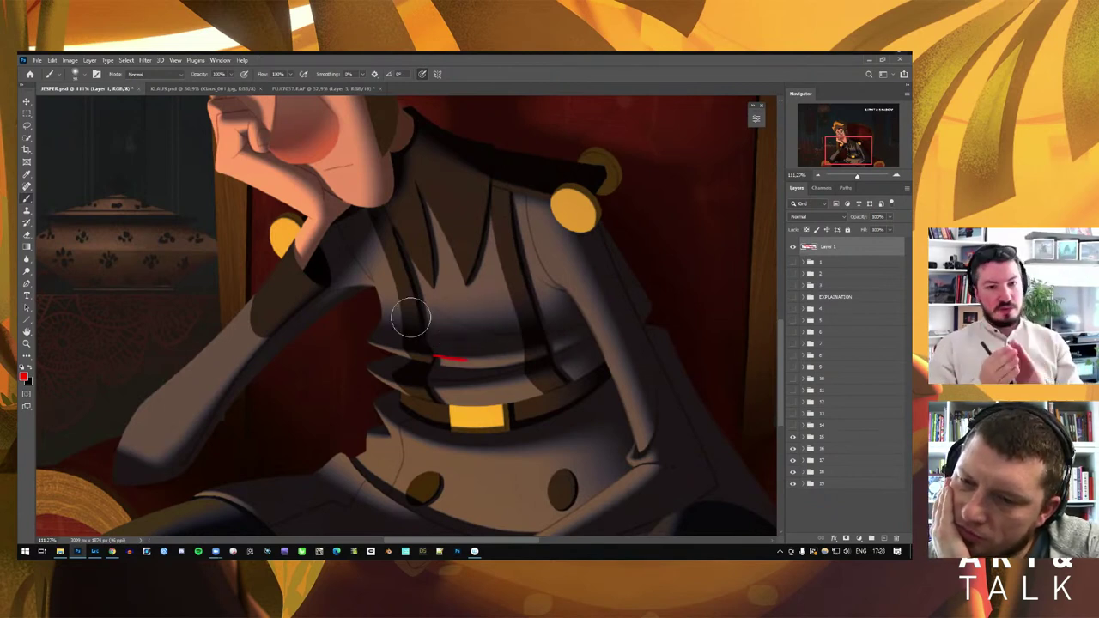
Zoom out to fit the whole illustration, delete scratch Layer 1, and switch to Explorer
key(z)
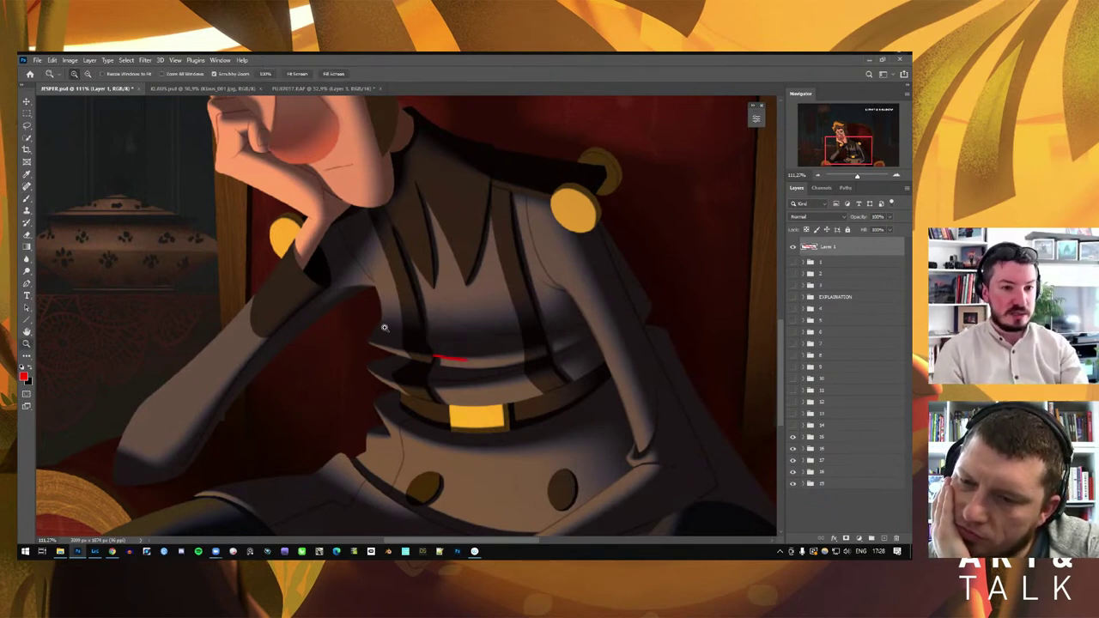
drag(383, 326, 360, 327)
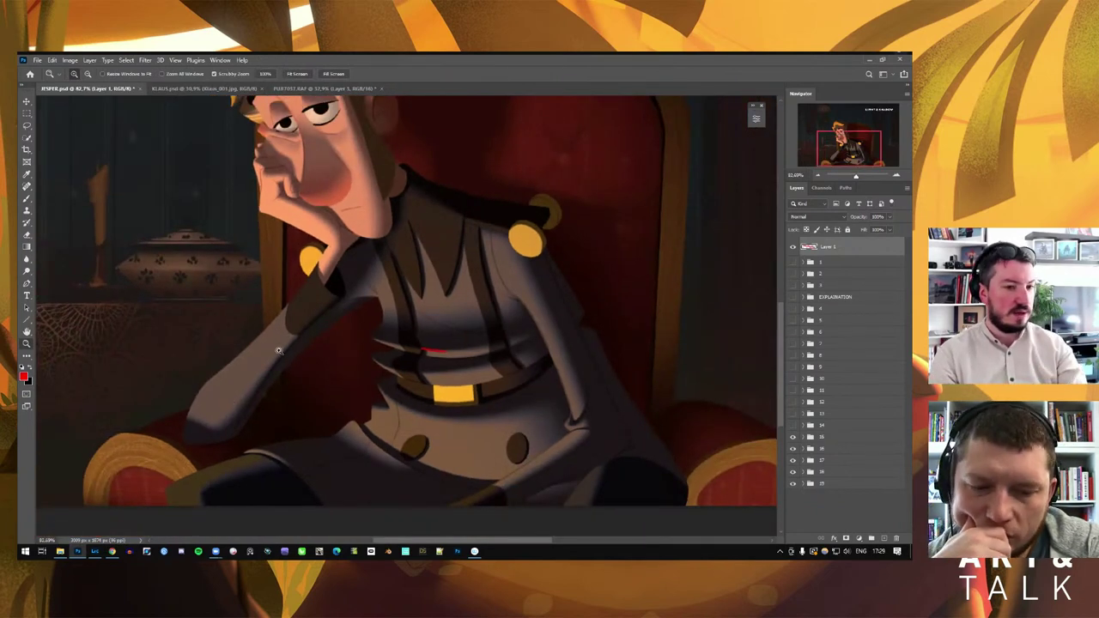
alt+click(429, 292)
alt+click(436, 279)
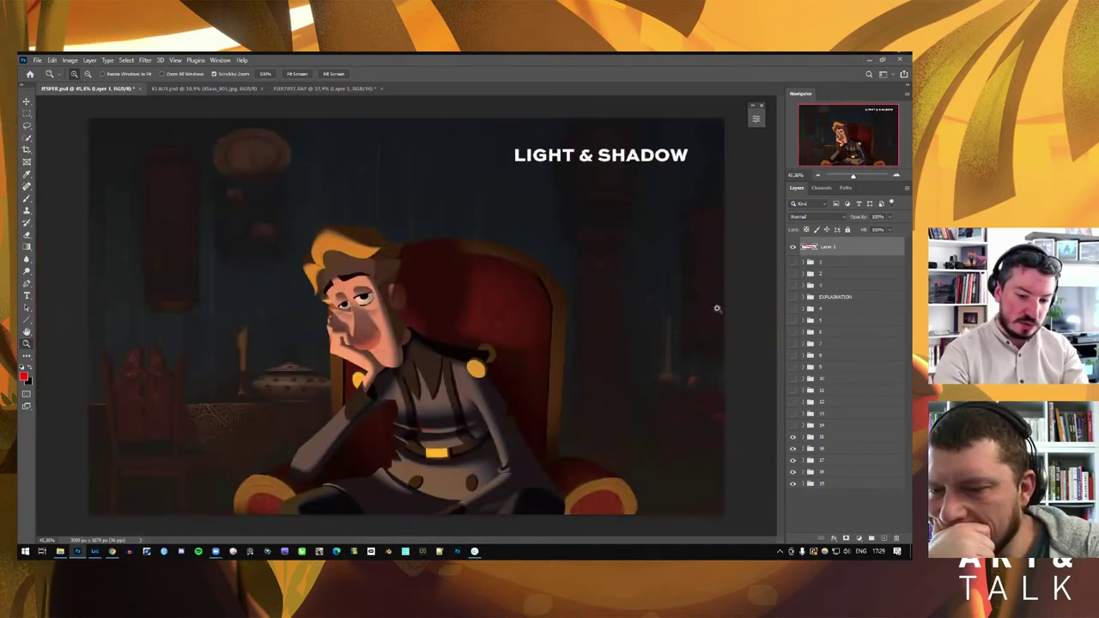
key(Delete)
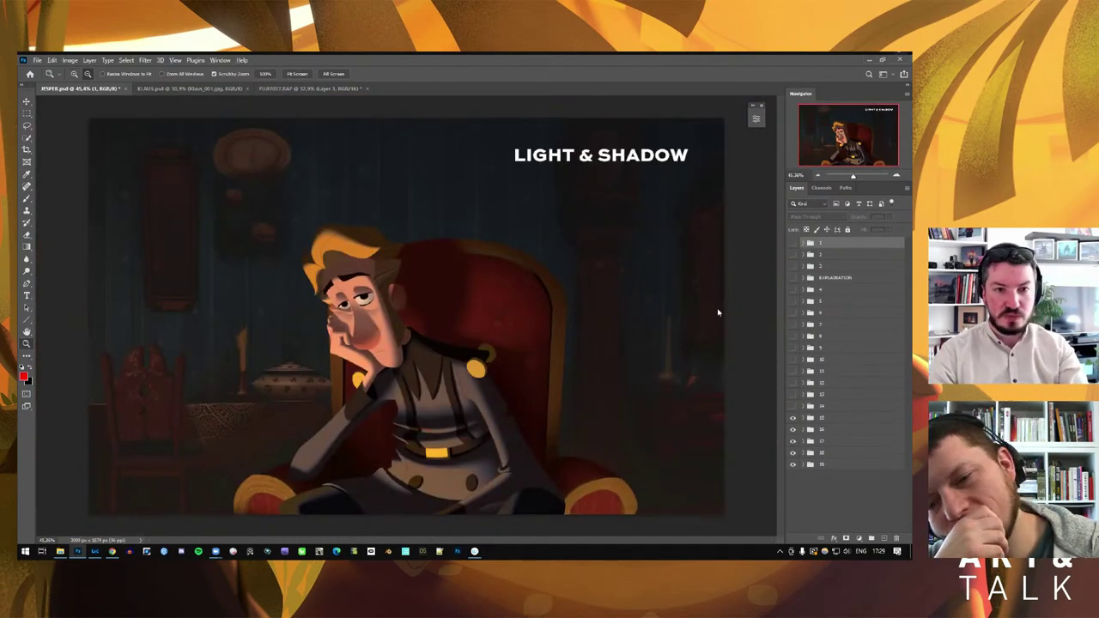
key(alt+Tab)
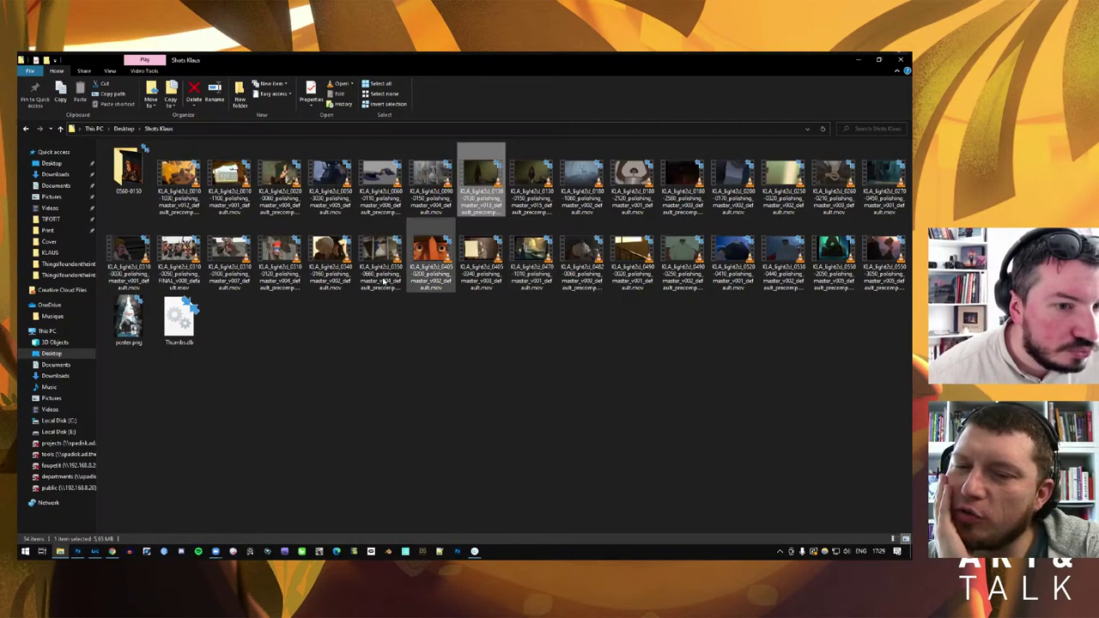
click(129, 249)
double_click(129, 249)
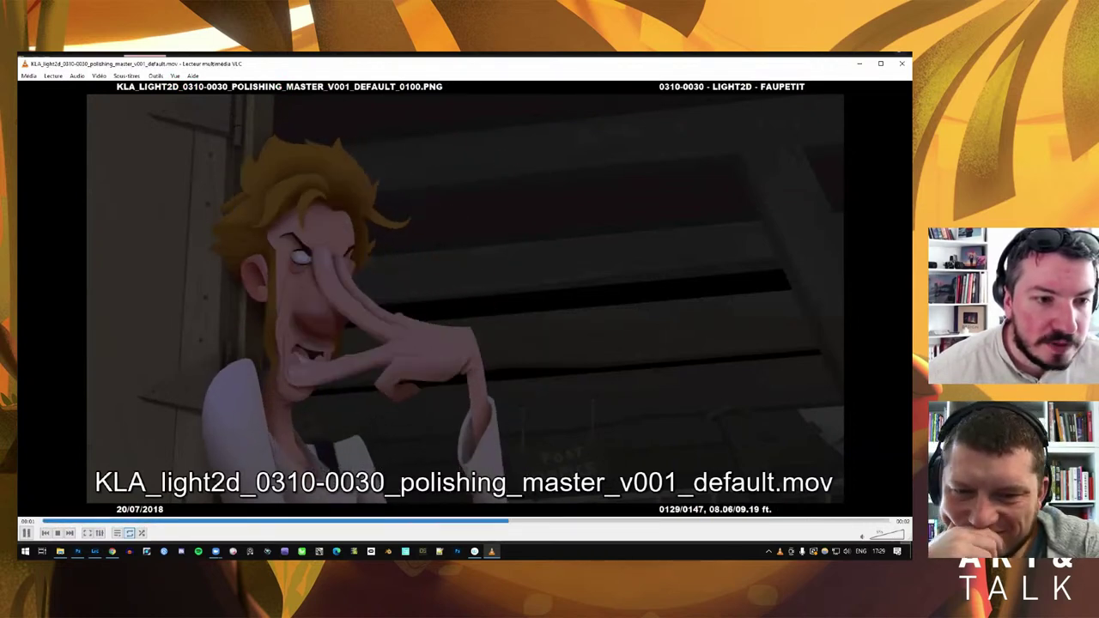
key(space)
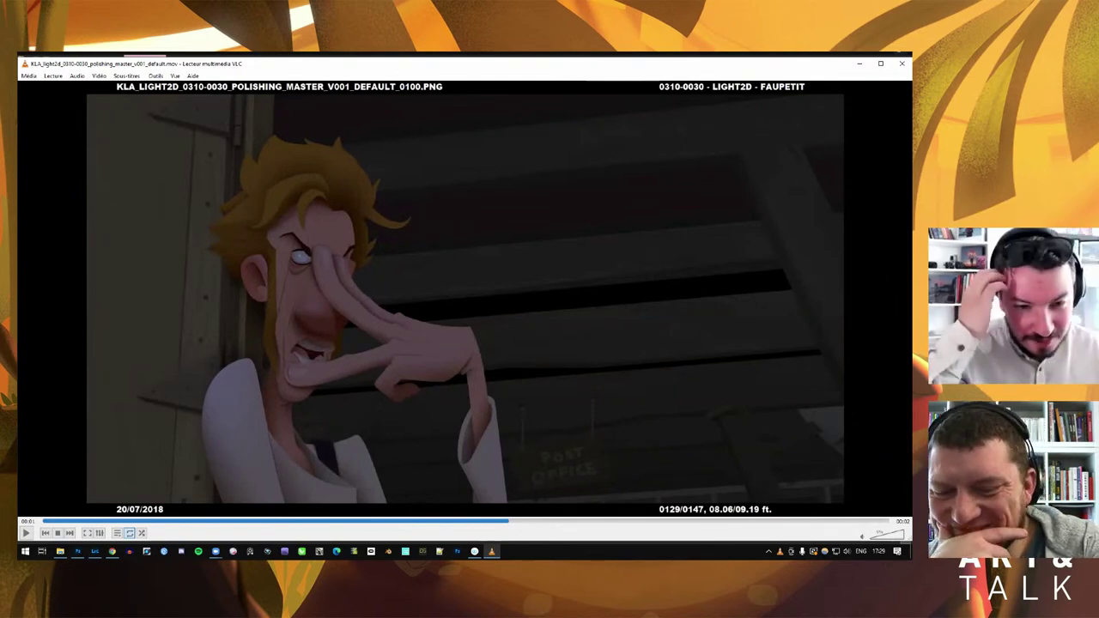
key(space)
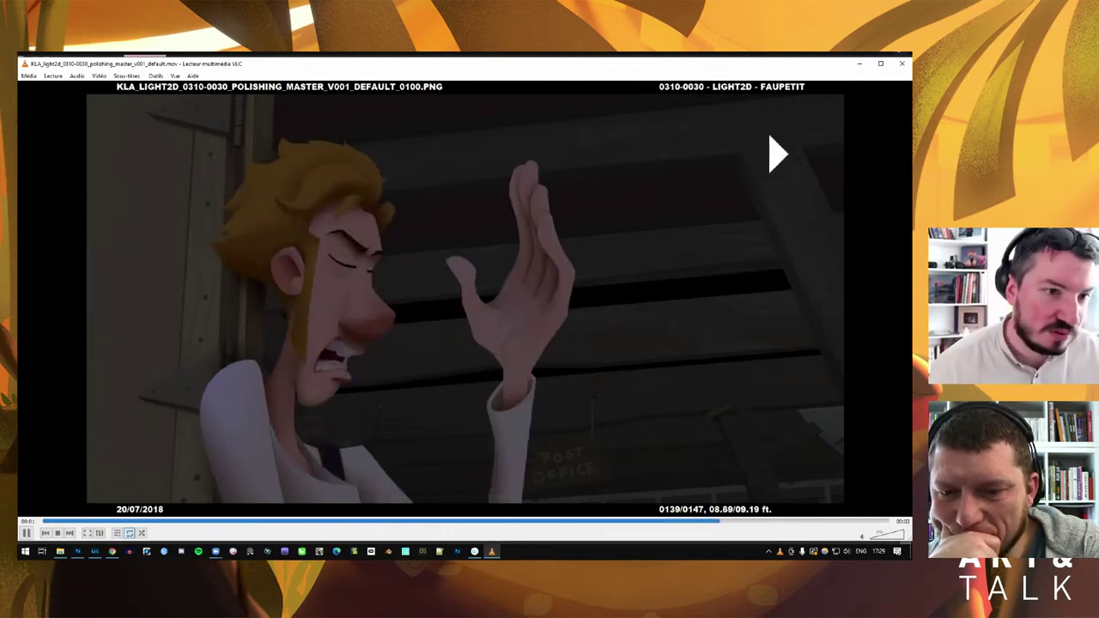
key(space)
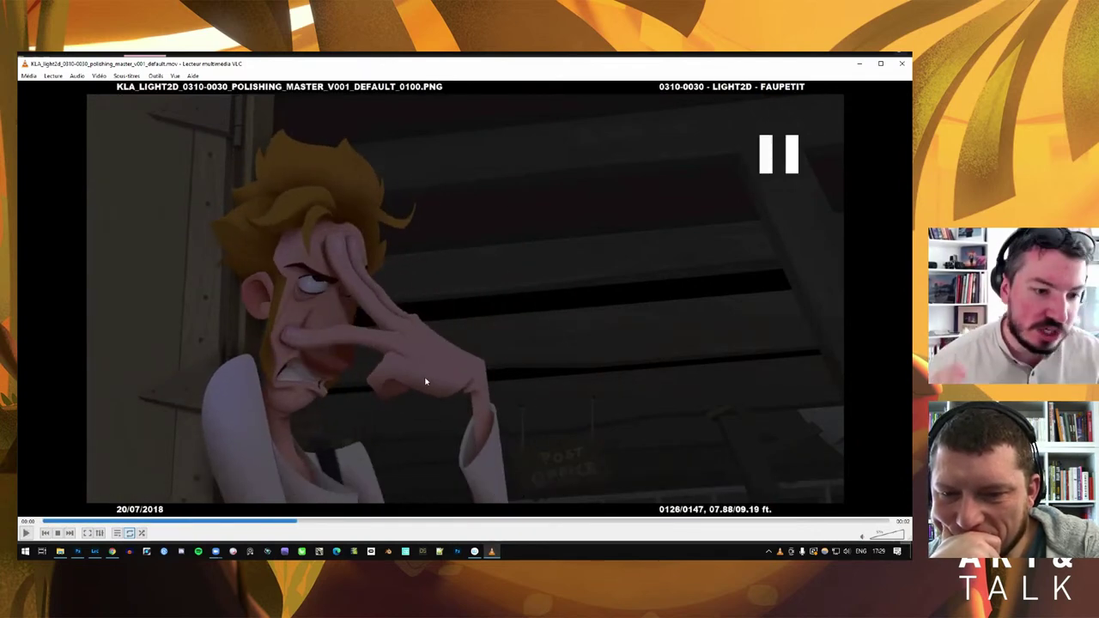
key(space)
key(space)
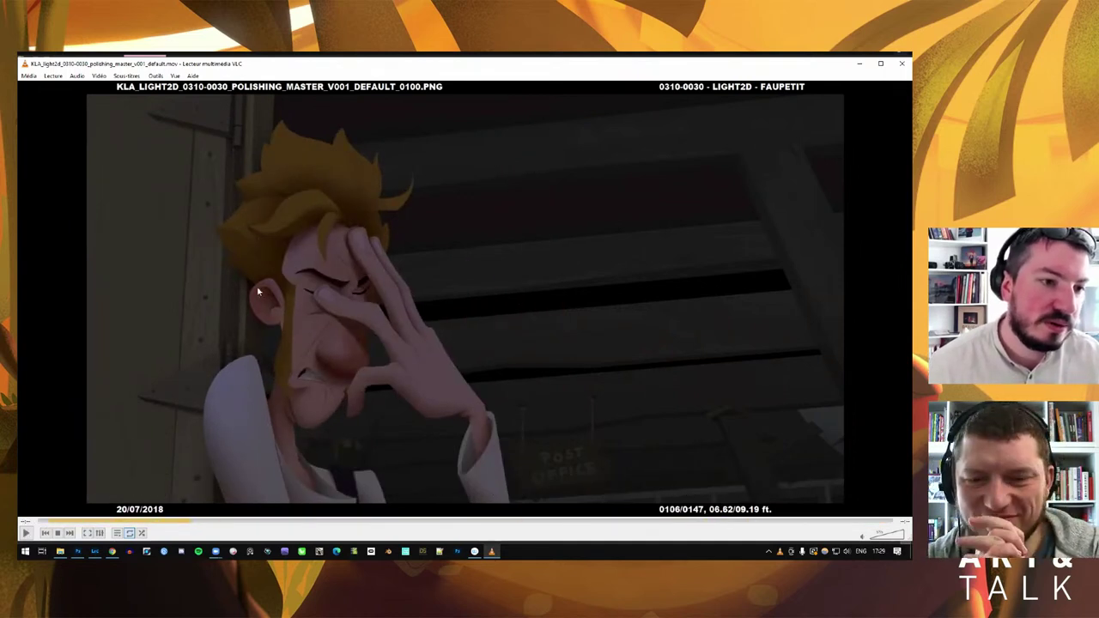
key(space)
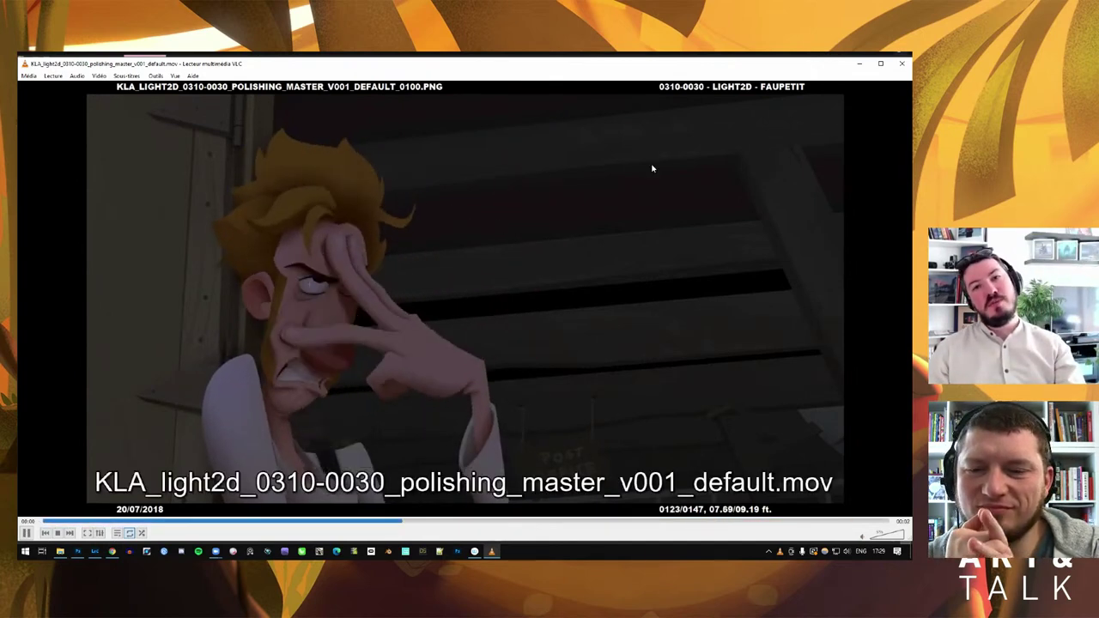
key(space)
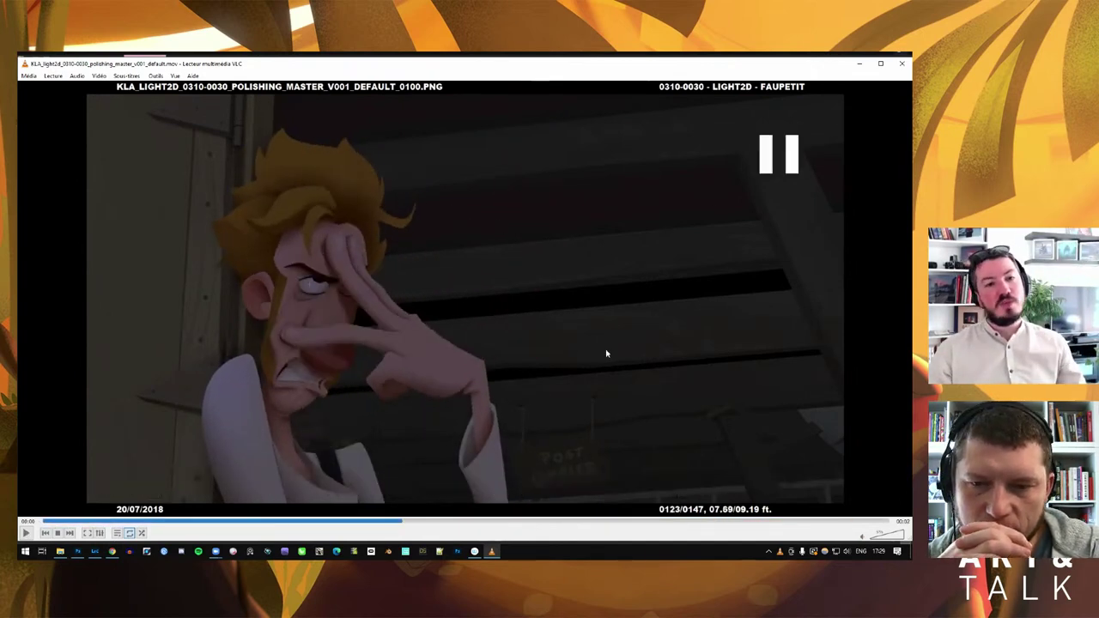
key(ctrl+q)
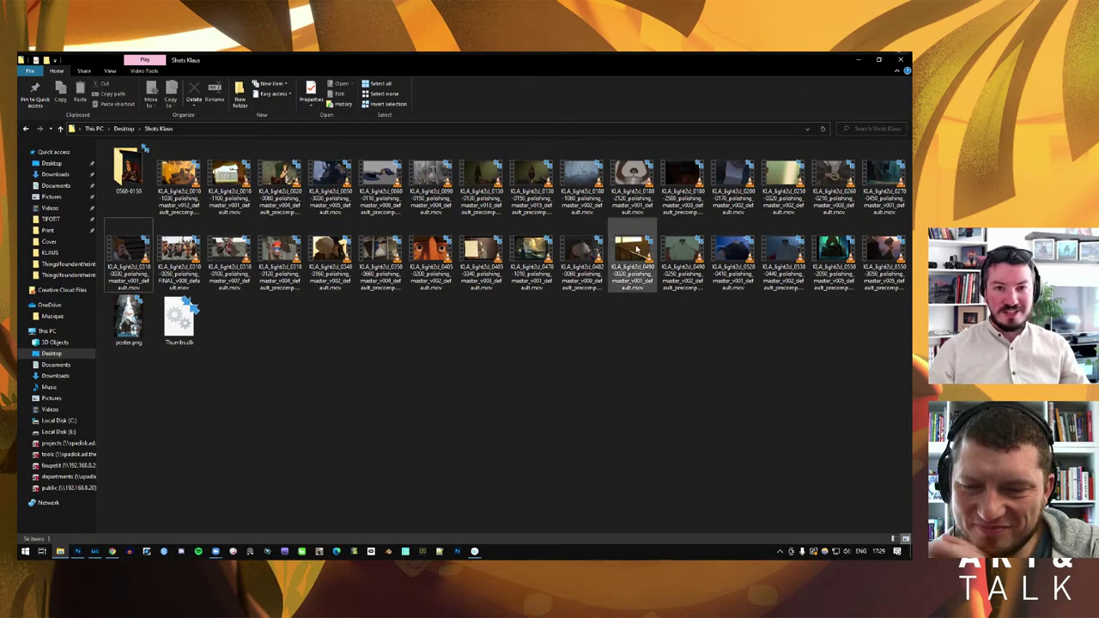
Play the 0180-1060 clip in VLC, skip to the 0490-0250 precomp, then close it
double_click(585, 174)
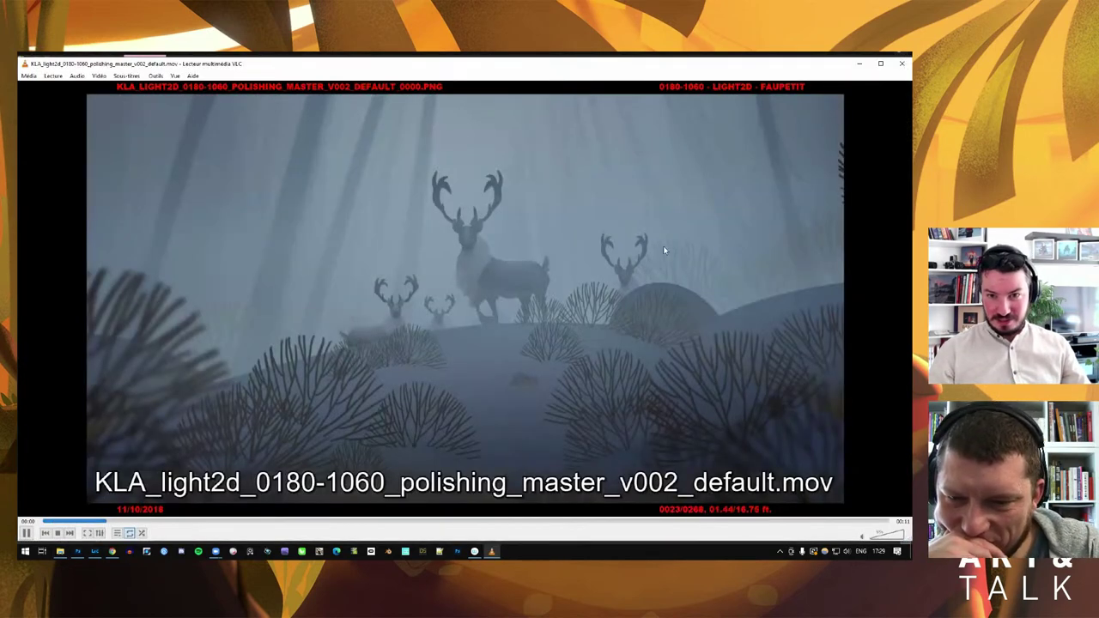
key(n)
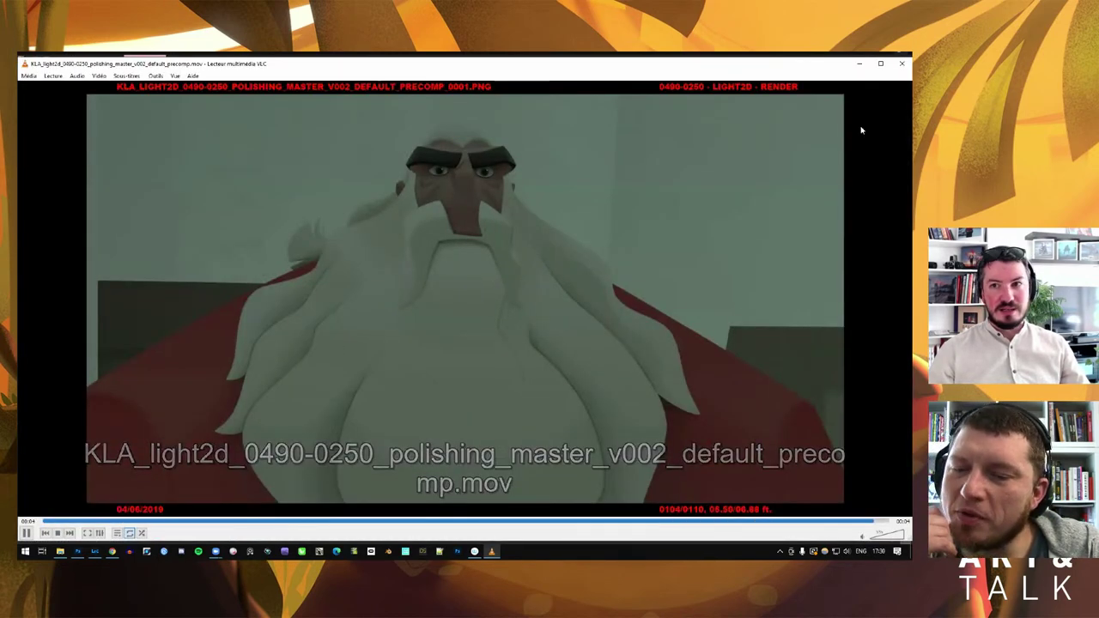
click(902, 64)
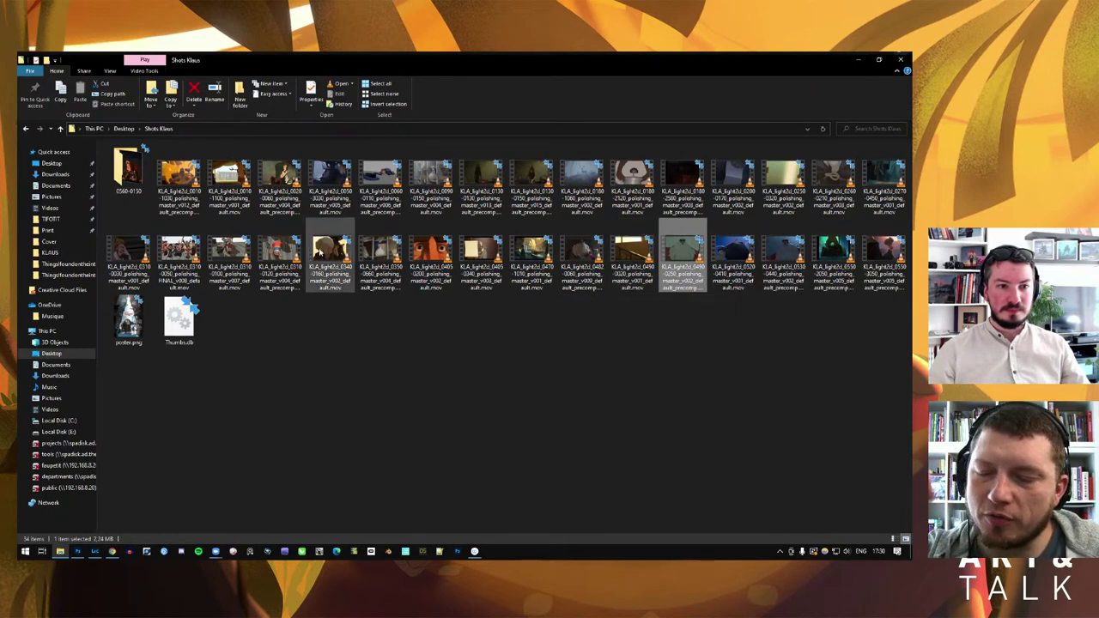
Play the 0340-0160 clip, scrub back in it, close VLC and minimize Explorer
double_click(318, 252)
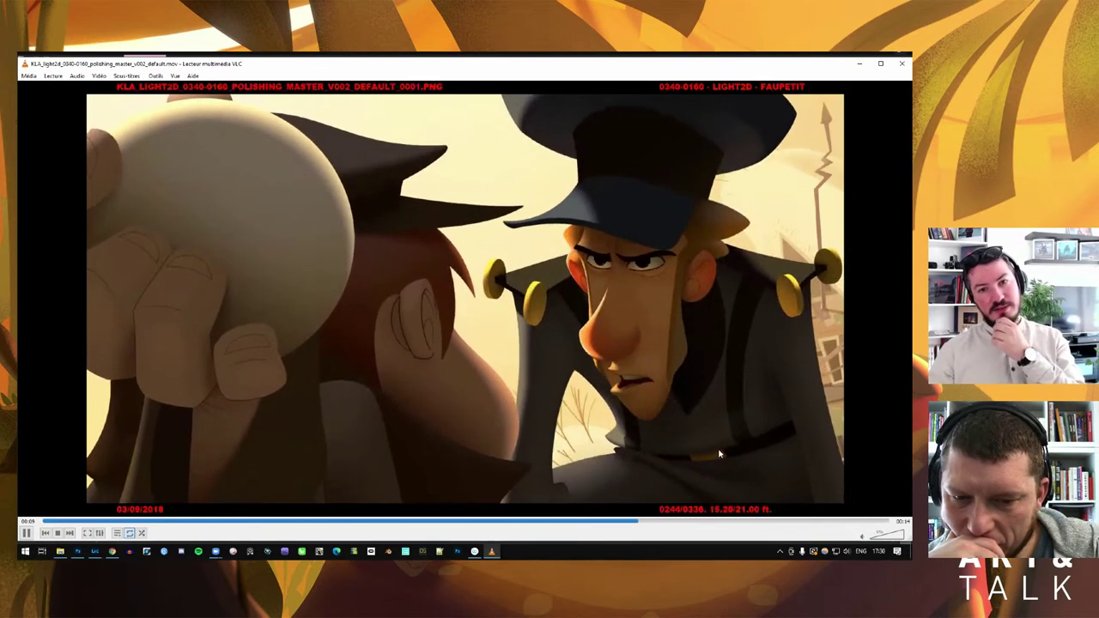
click(424, 522)
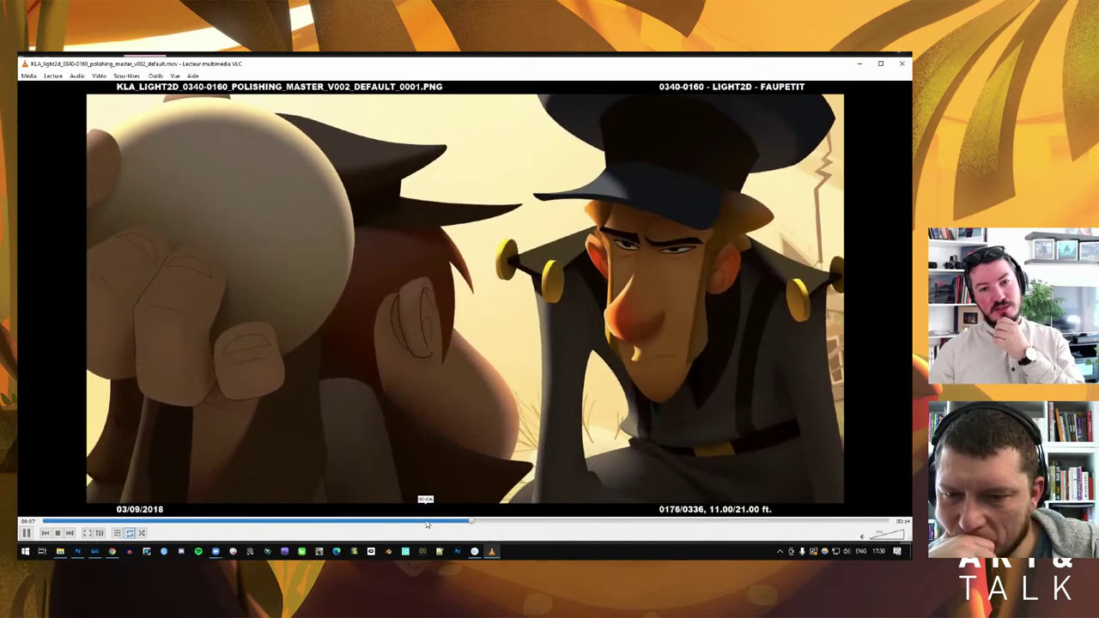
click(900, 65)
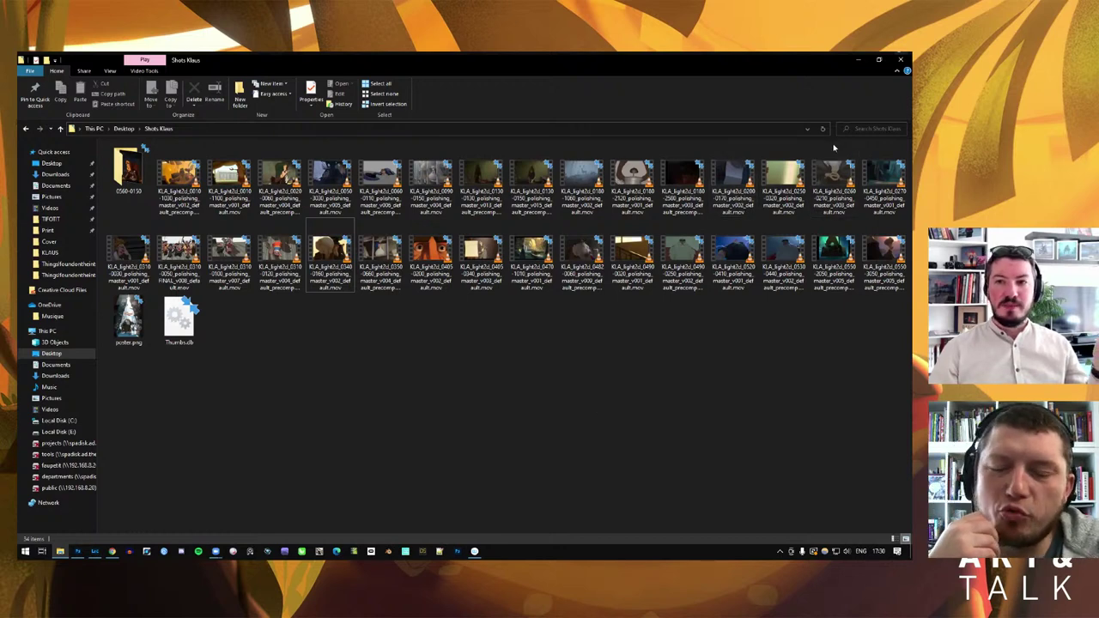
click(861, 62)
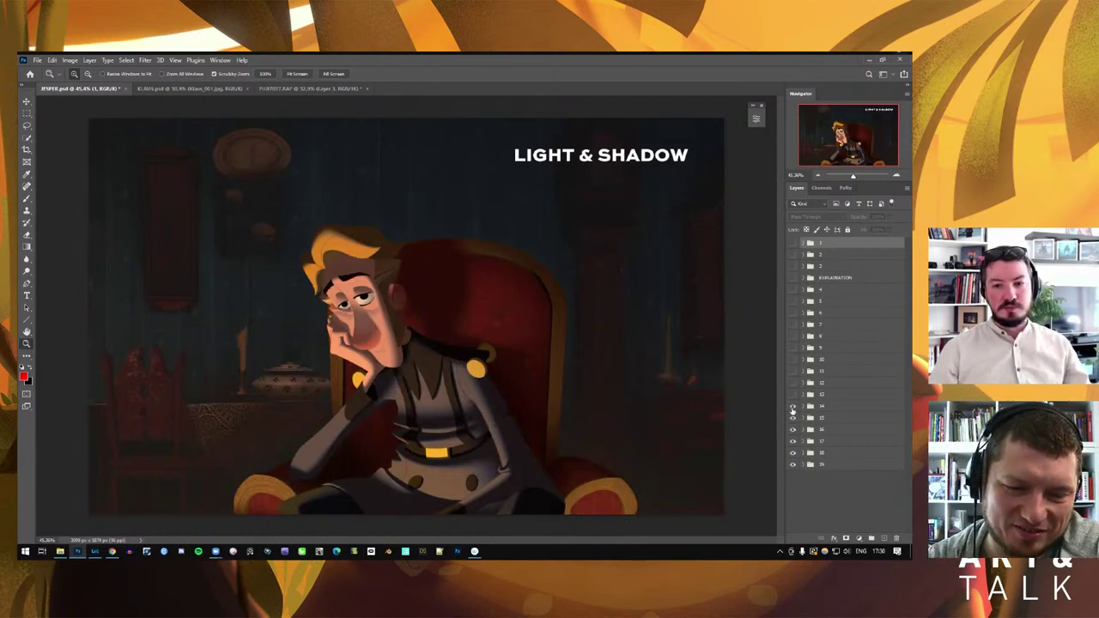
Flick groups 13 and 14 on and off to compare face lighting, then hide groups 14 and 15
click(793, 405)
click(794, 396)
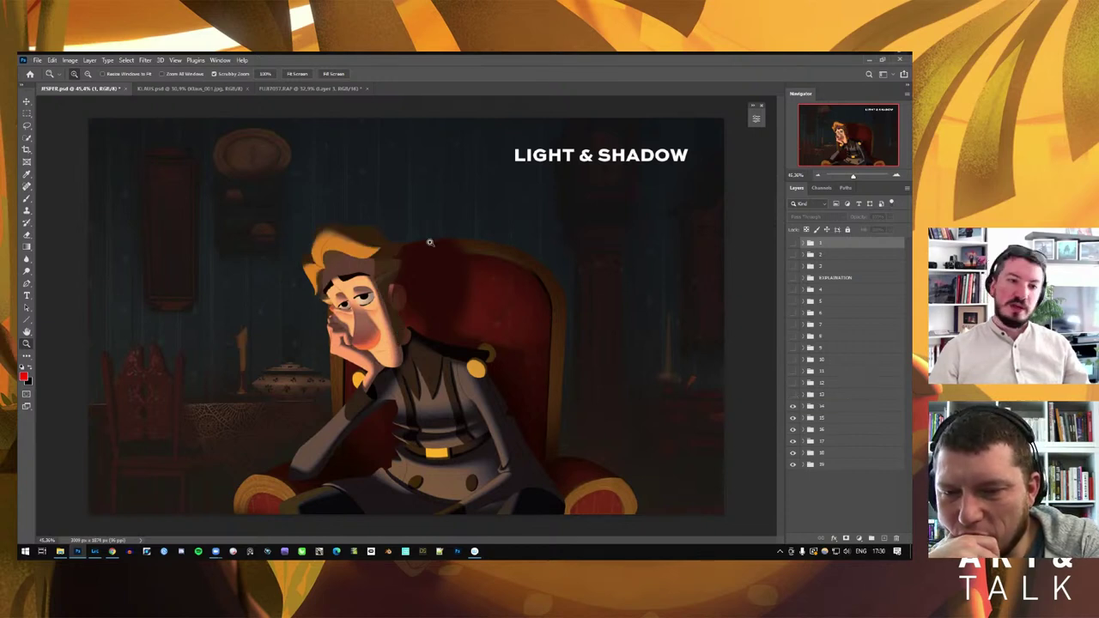
click(794, 407)
click(794, 406)
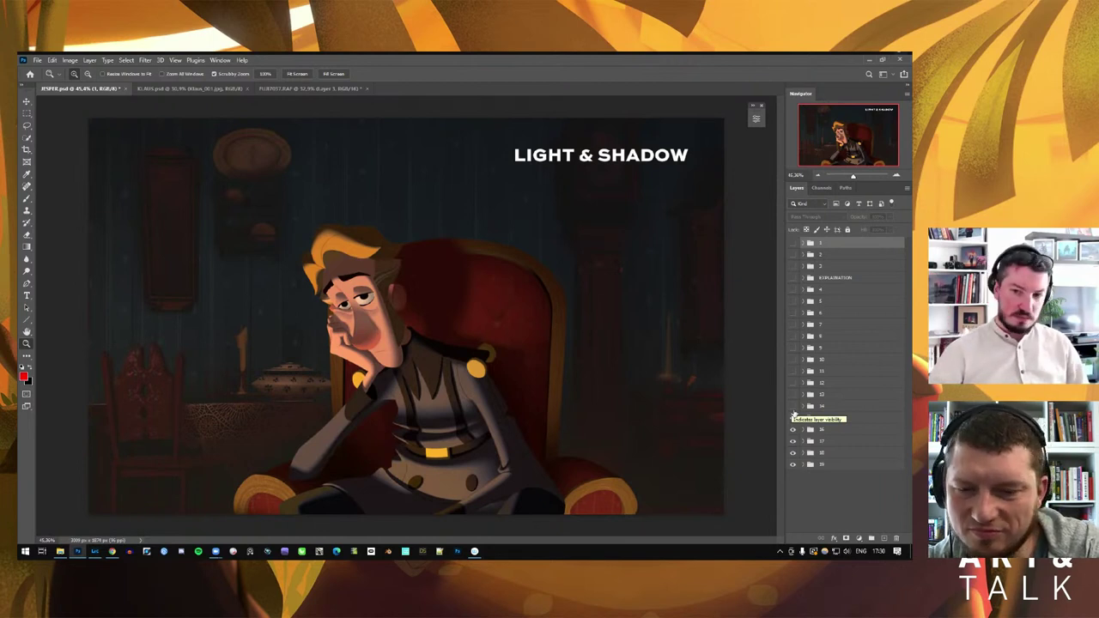
click(793, 407)
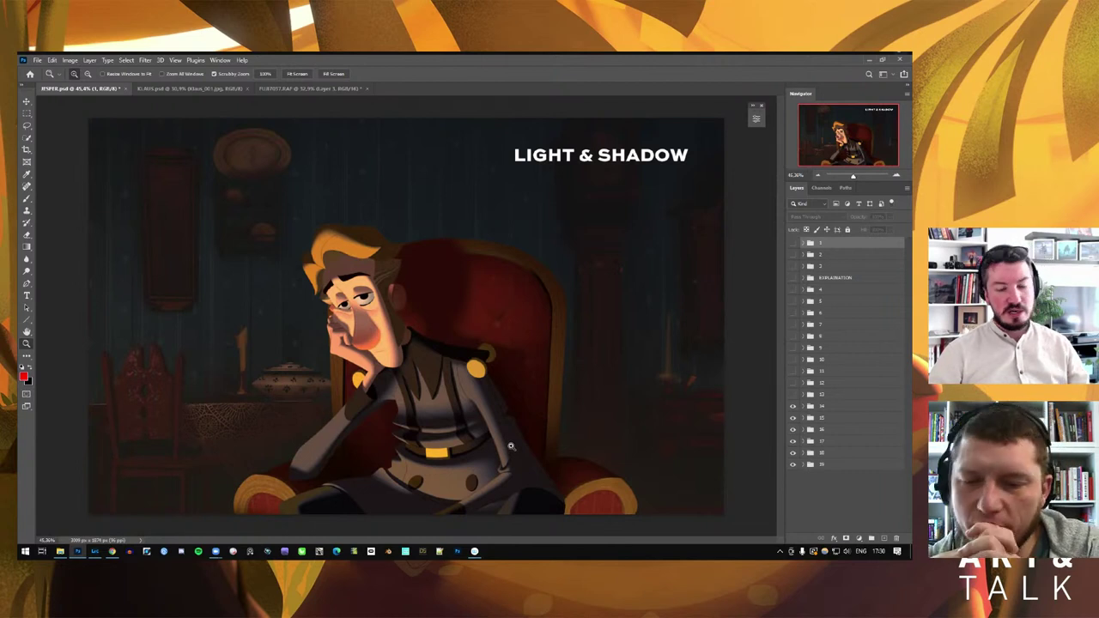
click(793, 395)
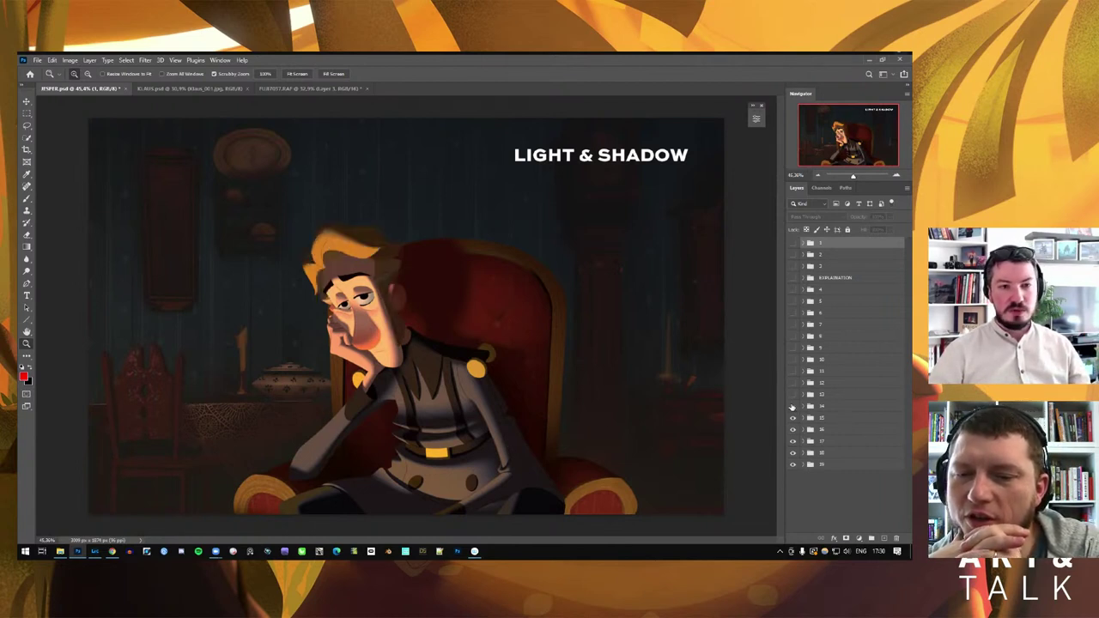
click(792, 407)
click(792, 406)
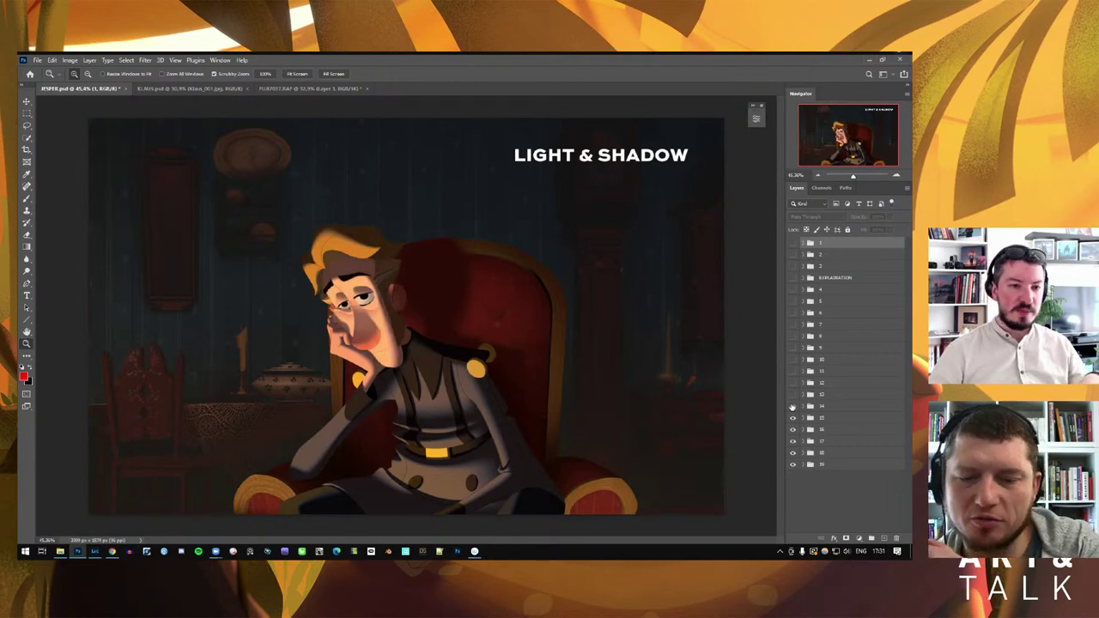
click(792, 407)
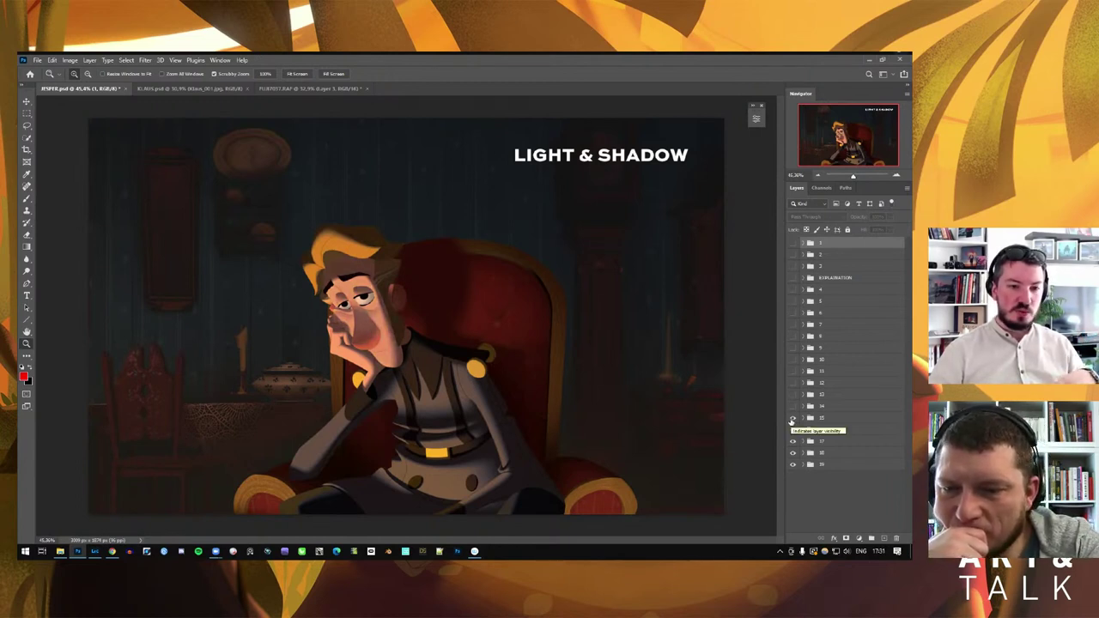
click(792, 419)
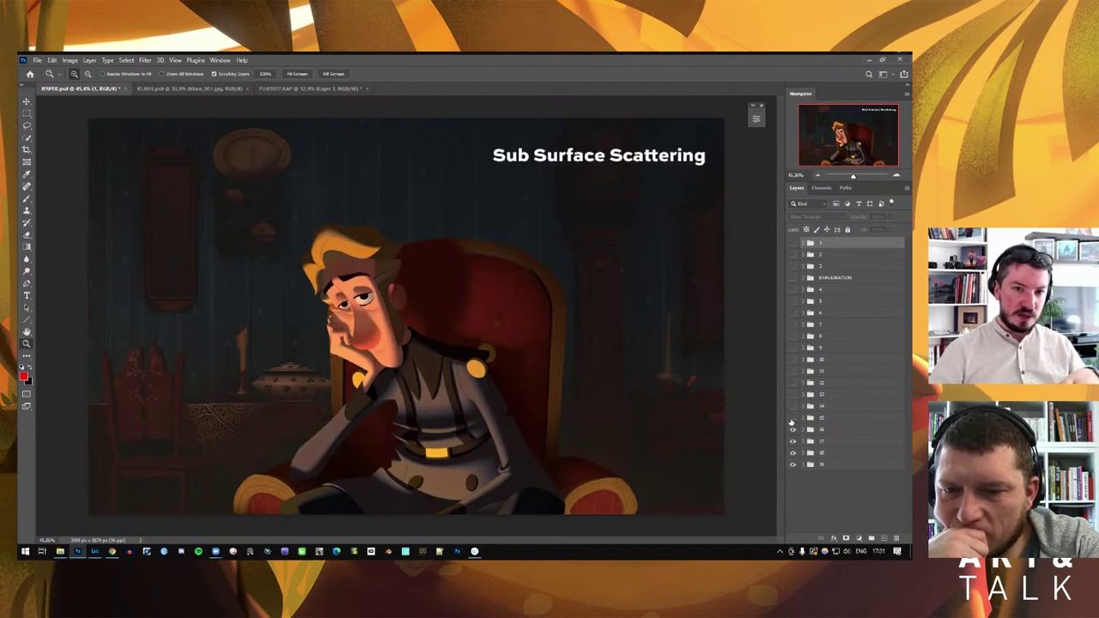
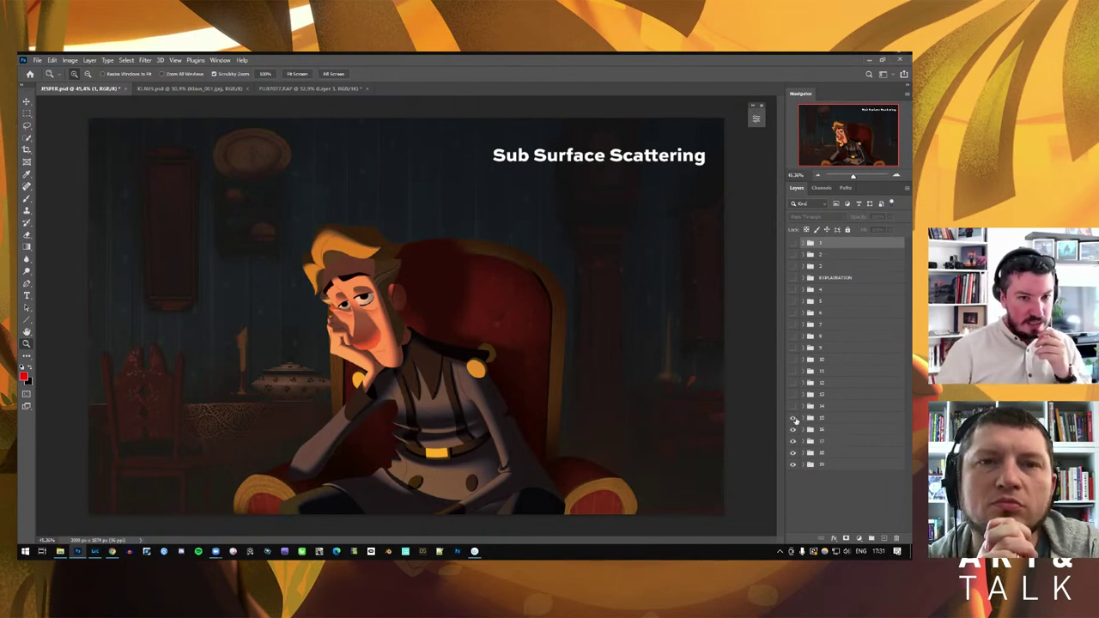
Toggle groups 15 and 16 to compare the Light & Shadow, Sub Surface Scattering and Ambient Occlusion frames, ending on Ambient Occlusion
click(793, 418)
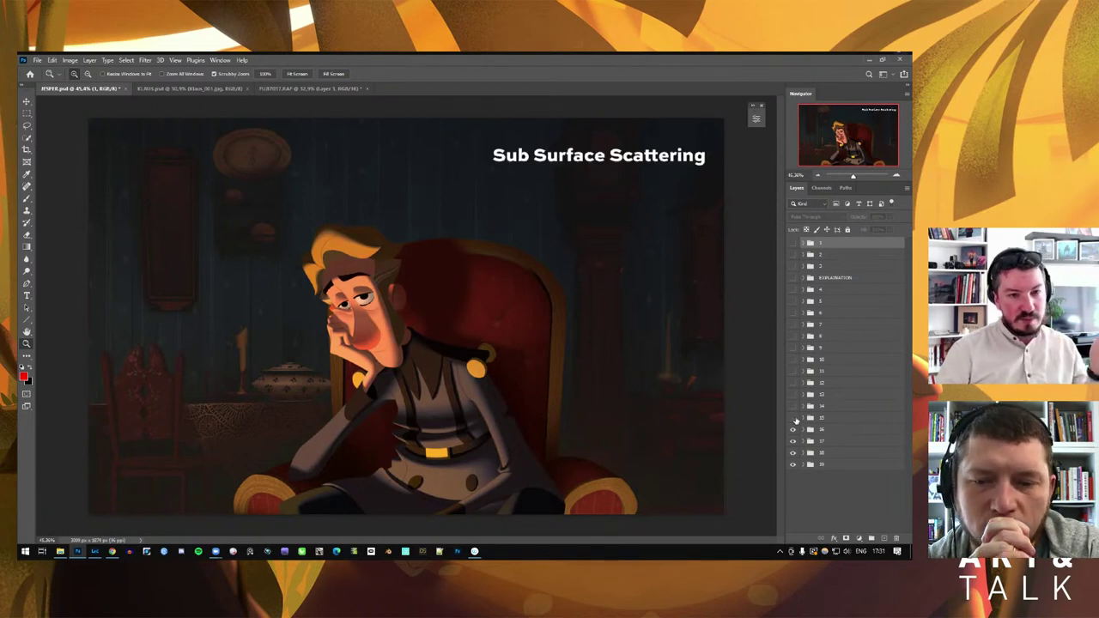
click(793, 418)
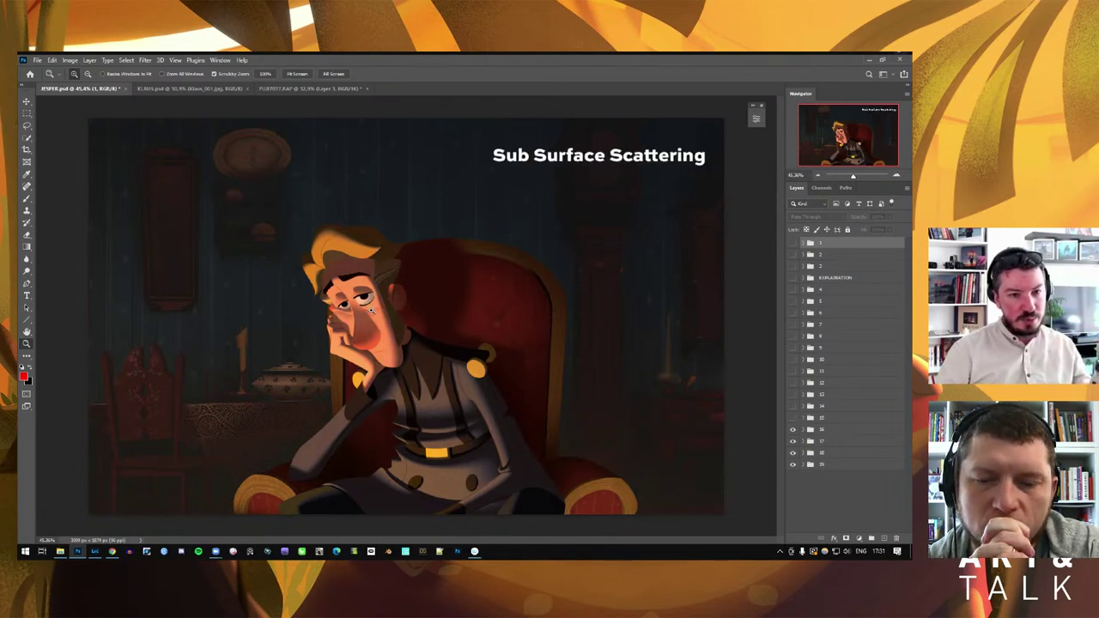
click(793, 418)
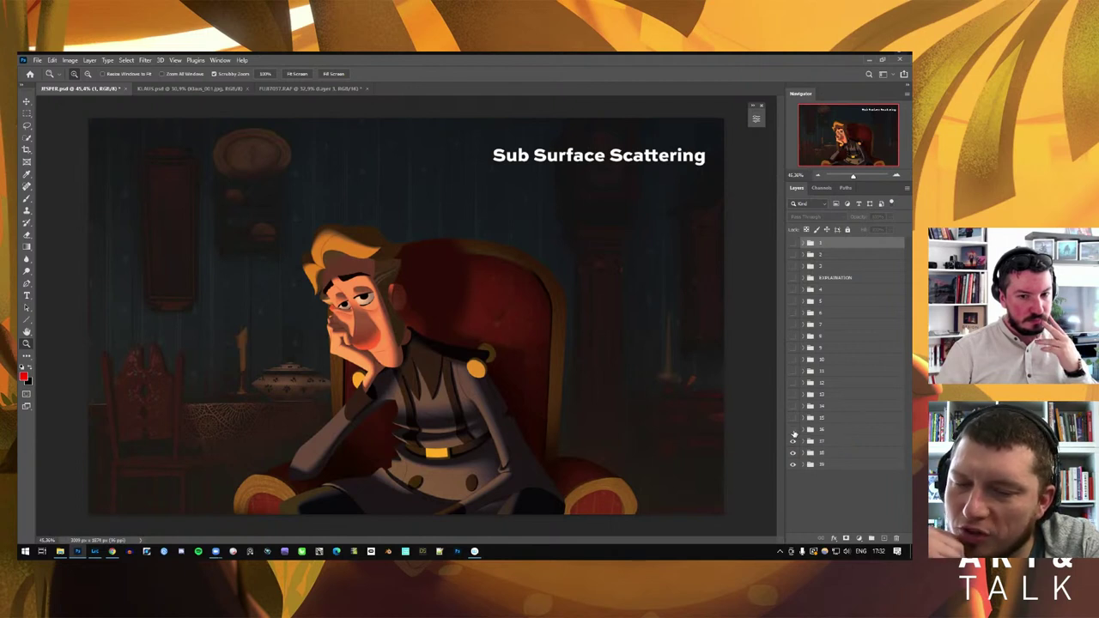
click(793, 430)
click(793, 429)
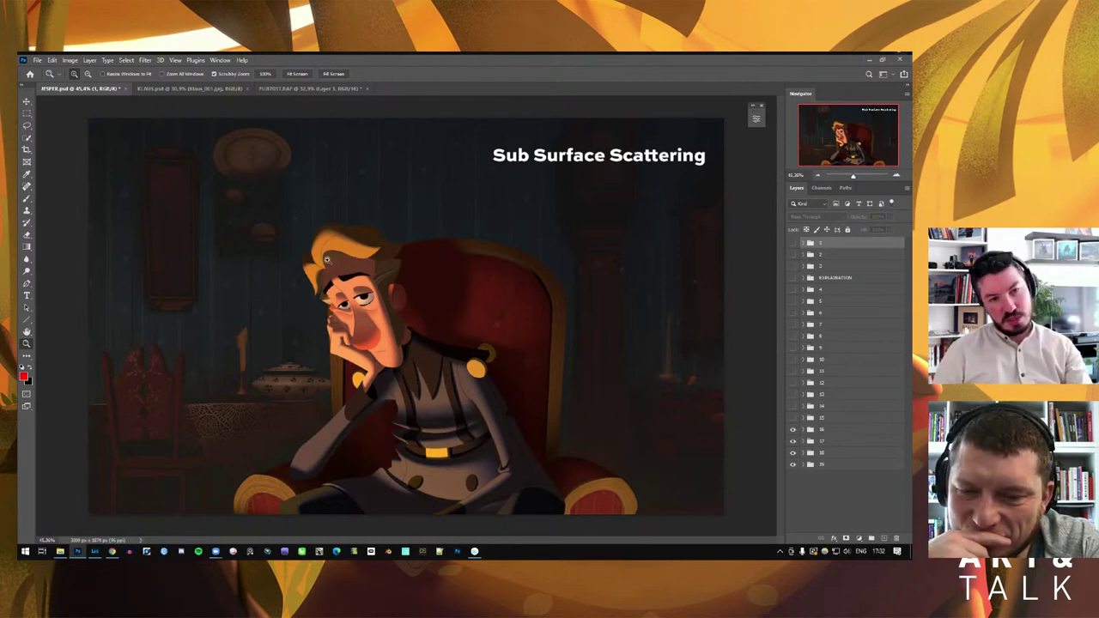
click(792, 429)
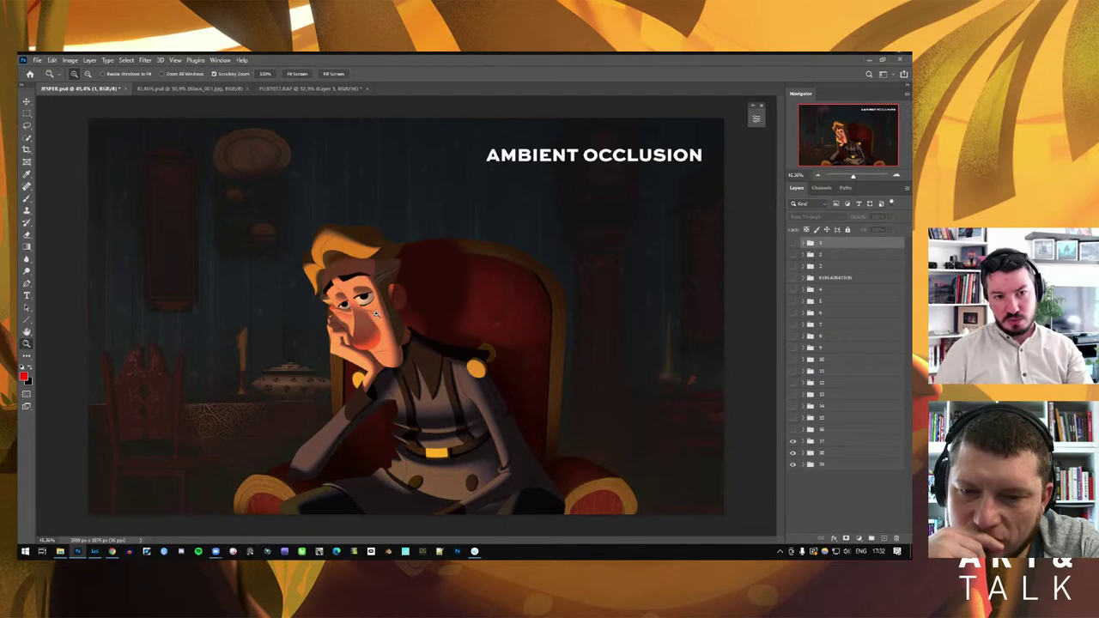
drag(361, 269, 474, 323)
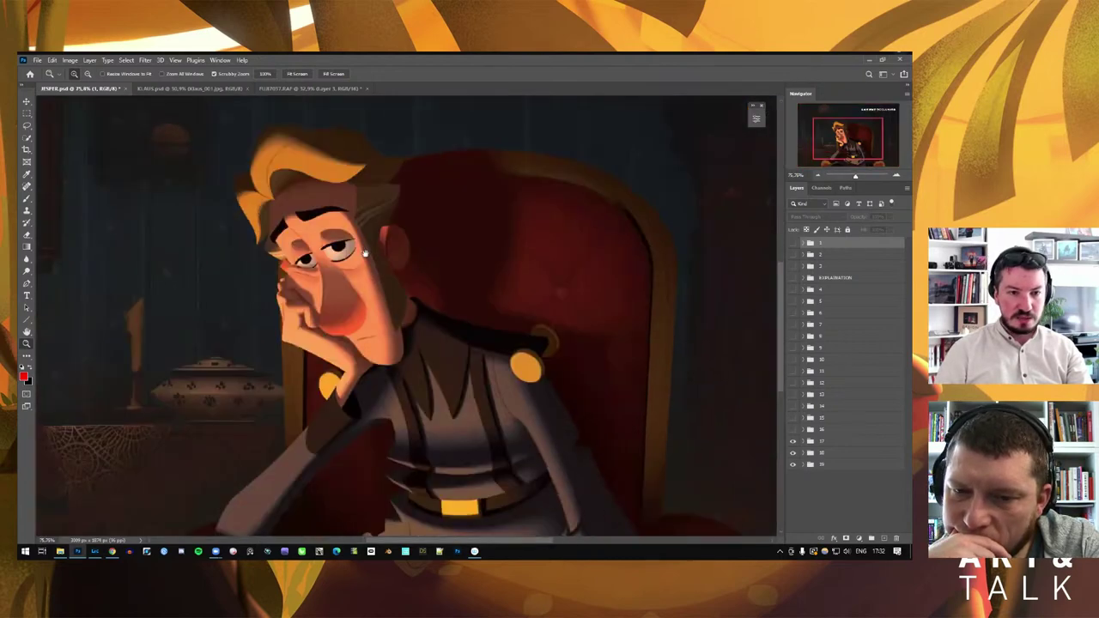
scroll(474, 323, down, 2)
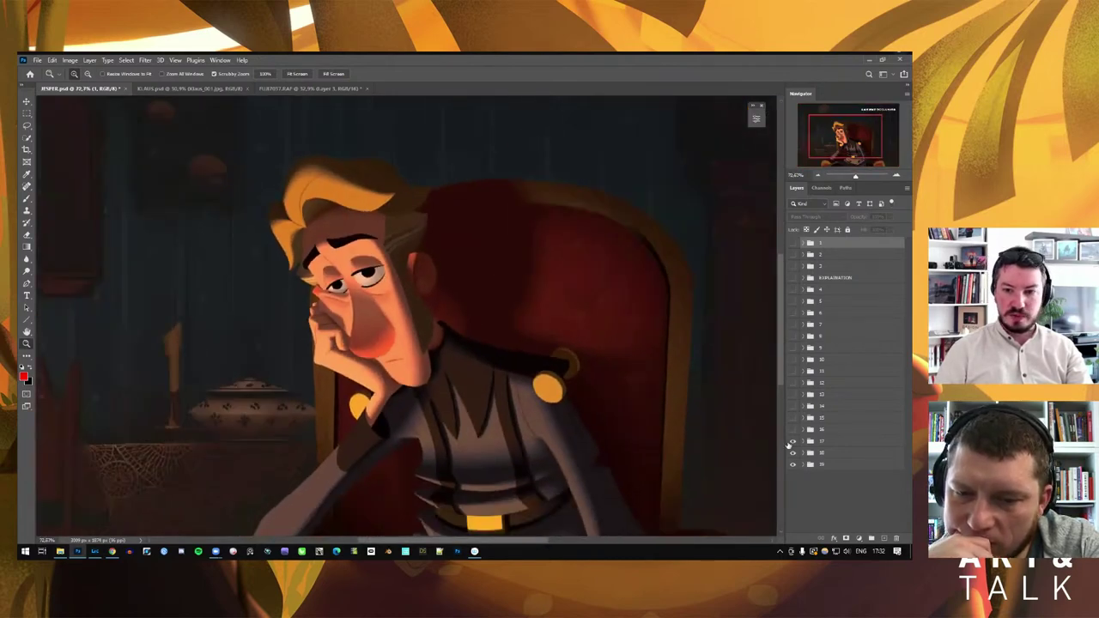
click(792, 430)
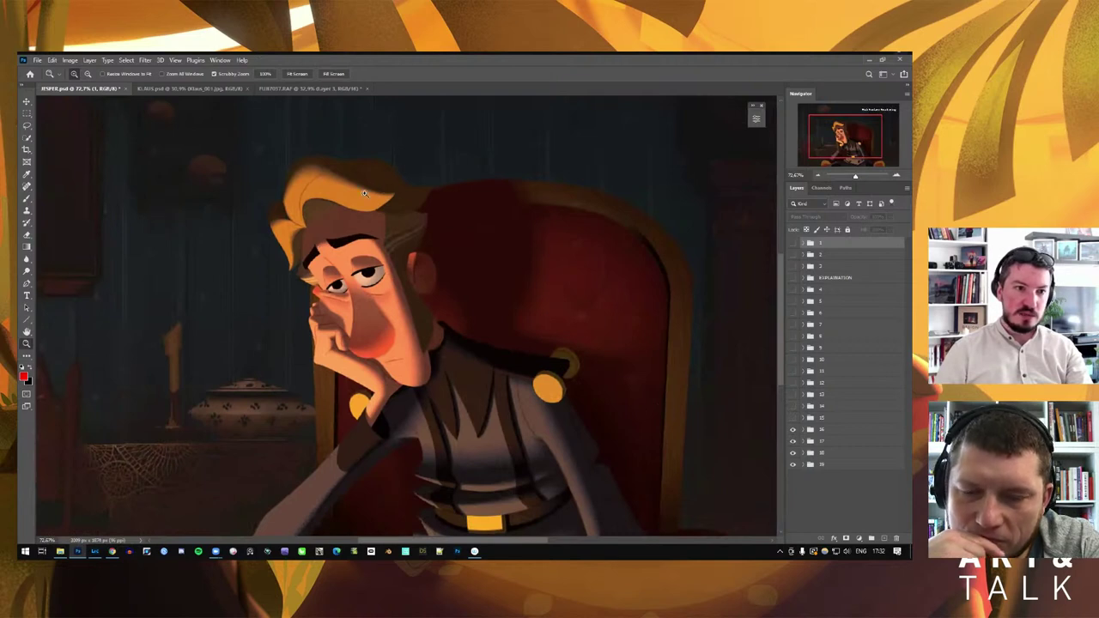
click(793, 432)
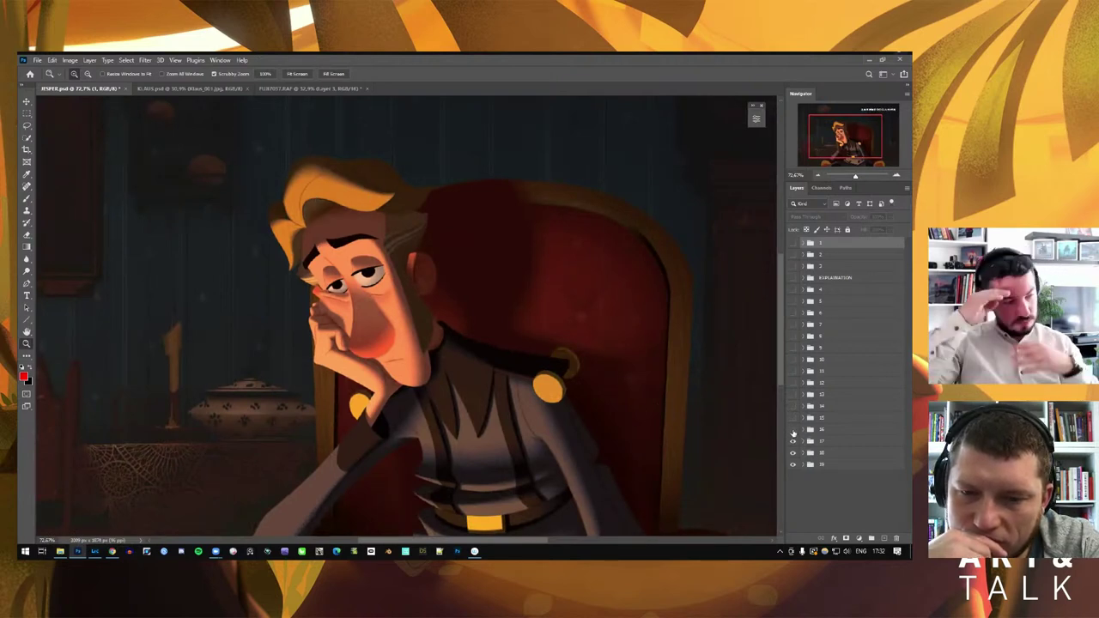
click(792, 431)
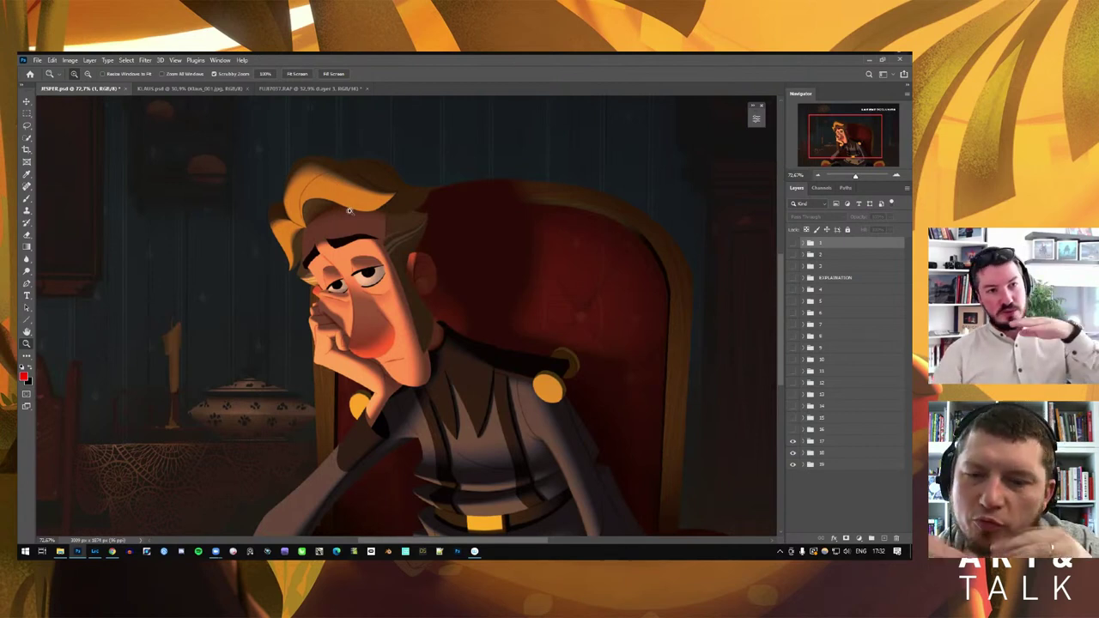
drag(336, 217, 350, 221)
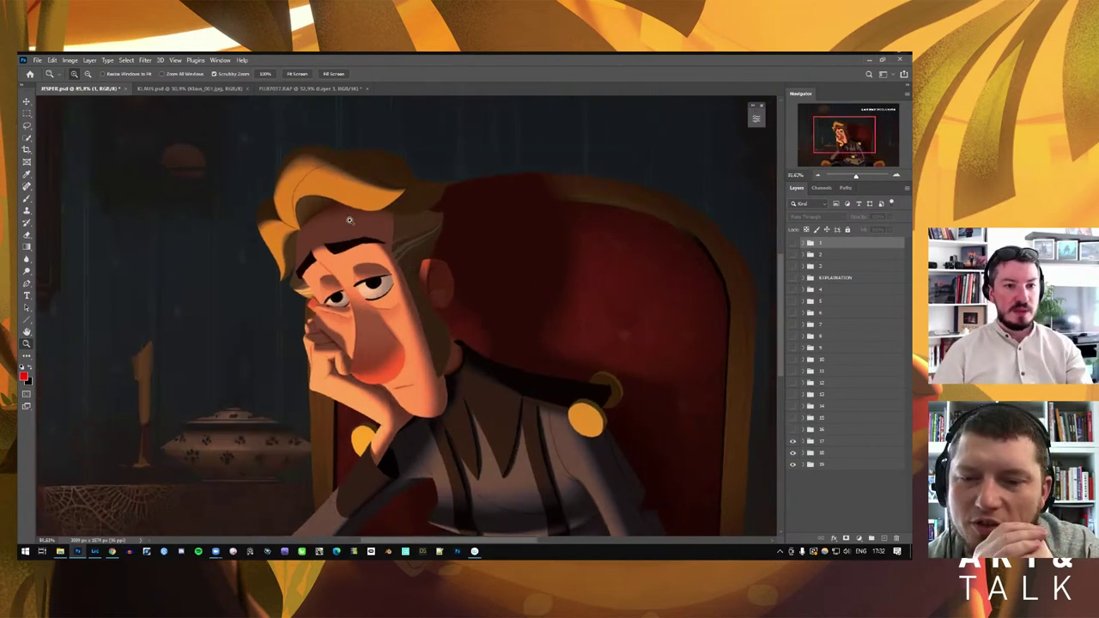
drag(389, 284, 403, 285)
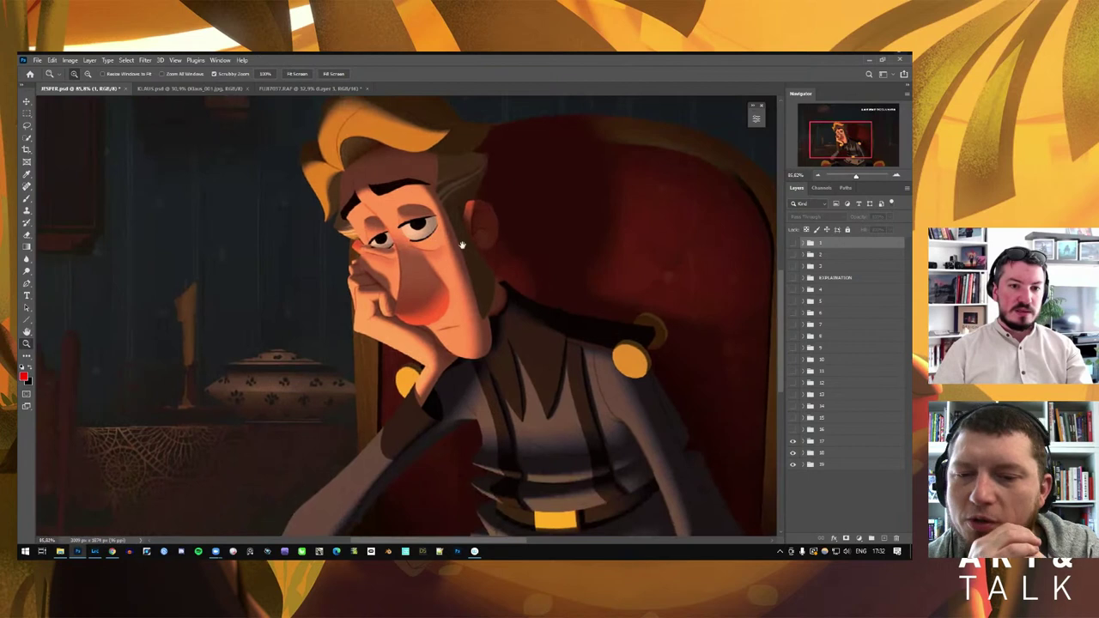
click(793, 431)
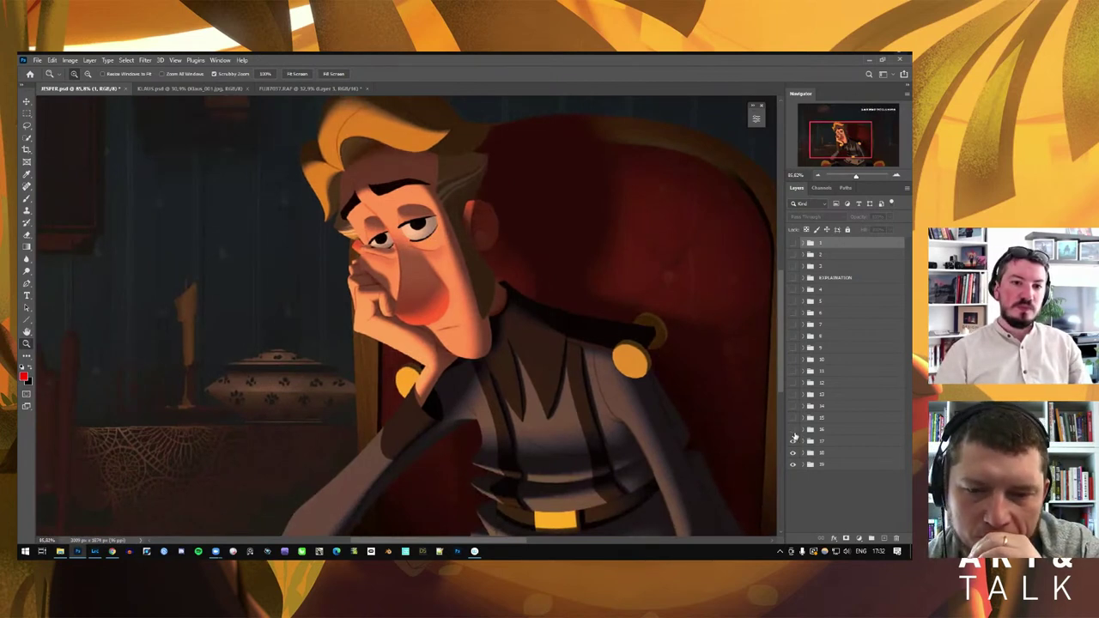
click(793, 431)
click(793, 431)
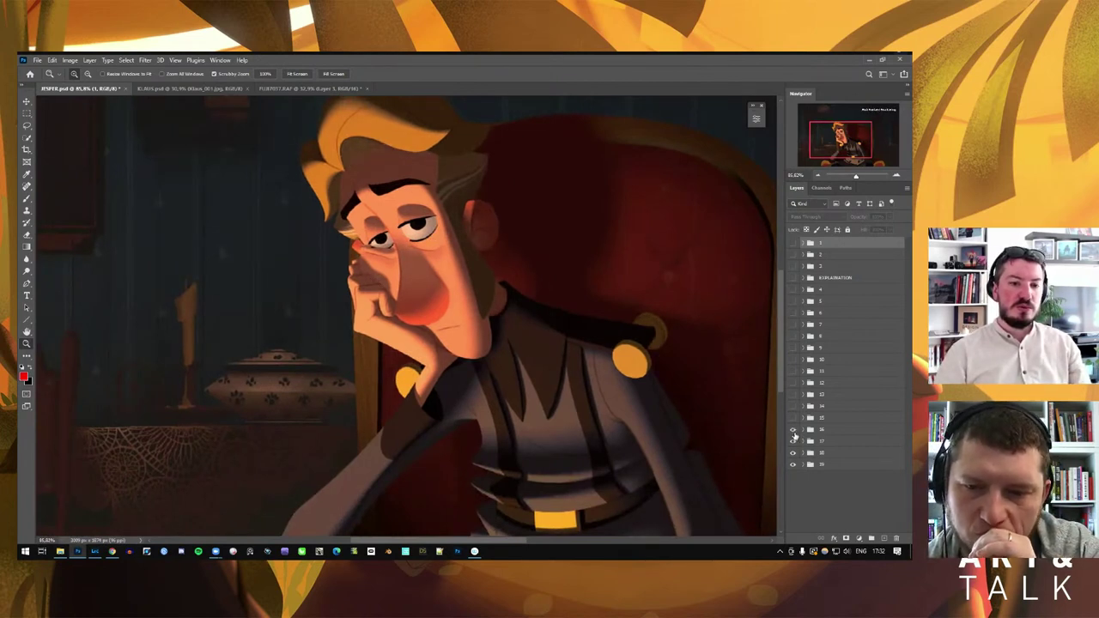
click(793, 432)
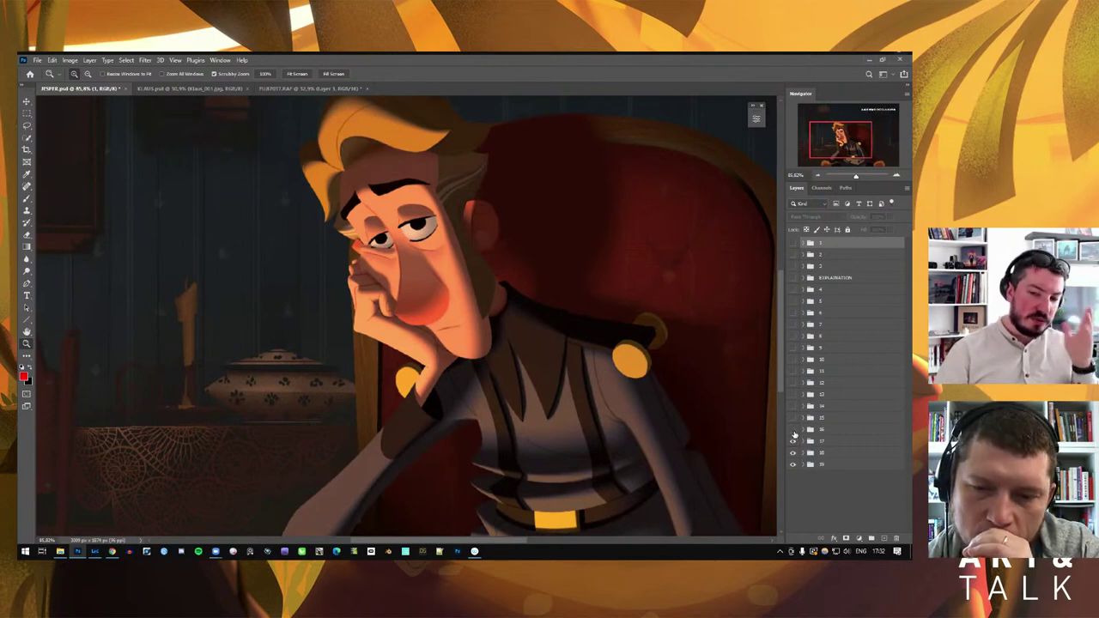
click(793, 434)
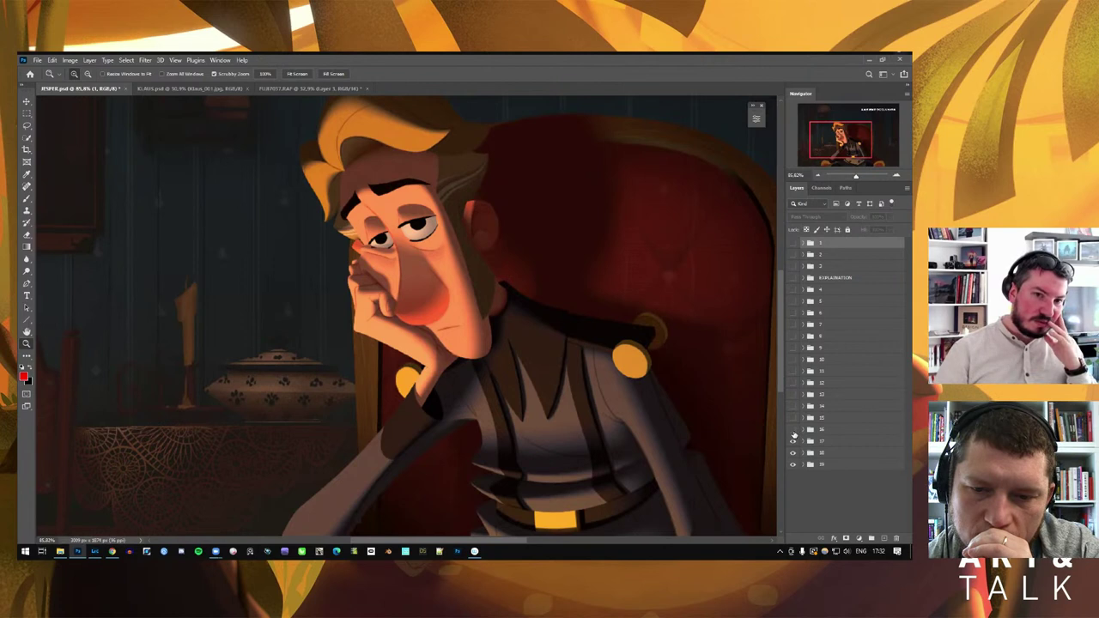
click(793, 441)
key(ctrl+0)
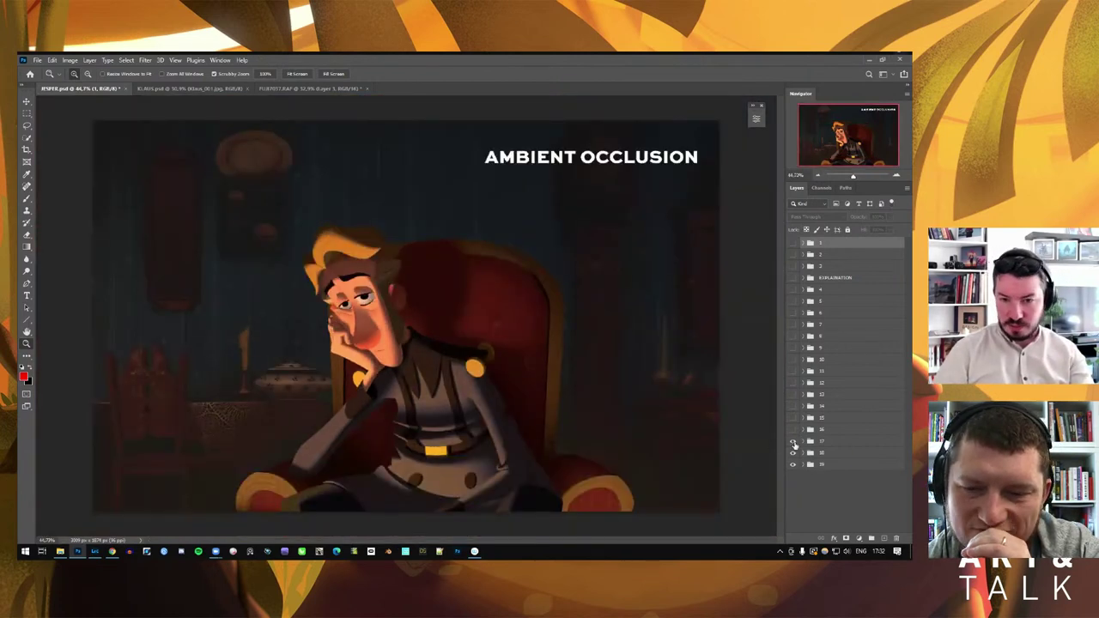
Compare the Ambient Occlusion, Light Temperature & Diffusion and Sub Surface Scattering frames, then show Specular
click(794, 441)
click(793, 442)
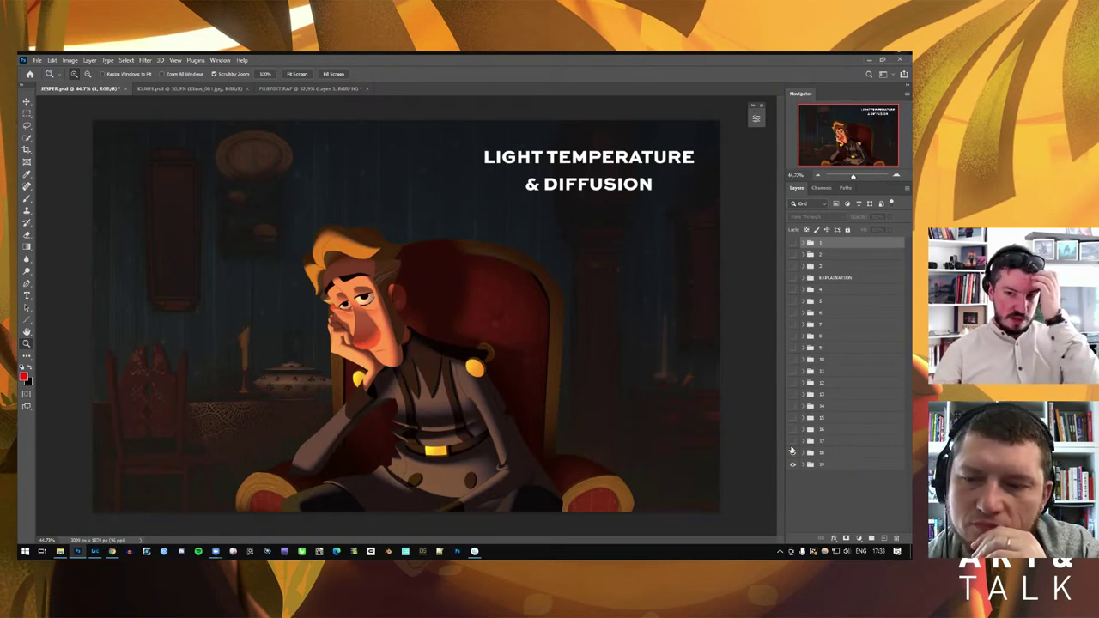
click(793, 429)
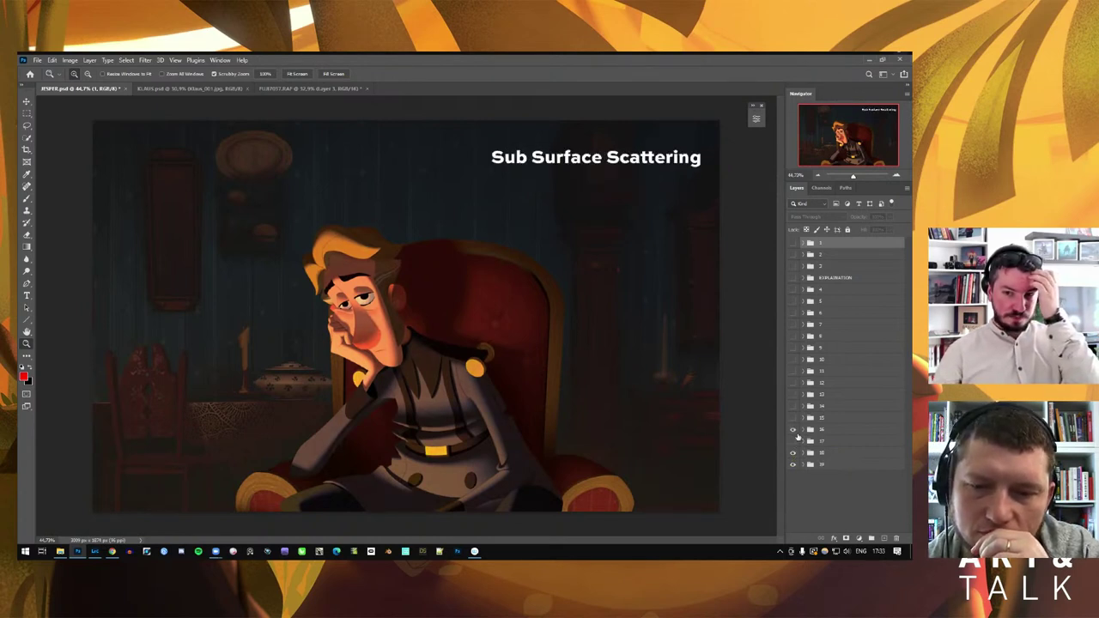
click(792, 430)
click(792, 441)
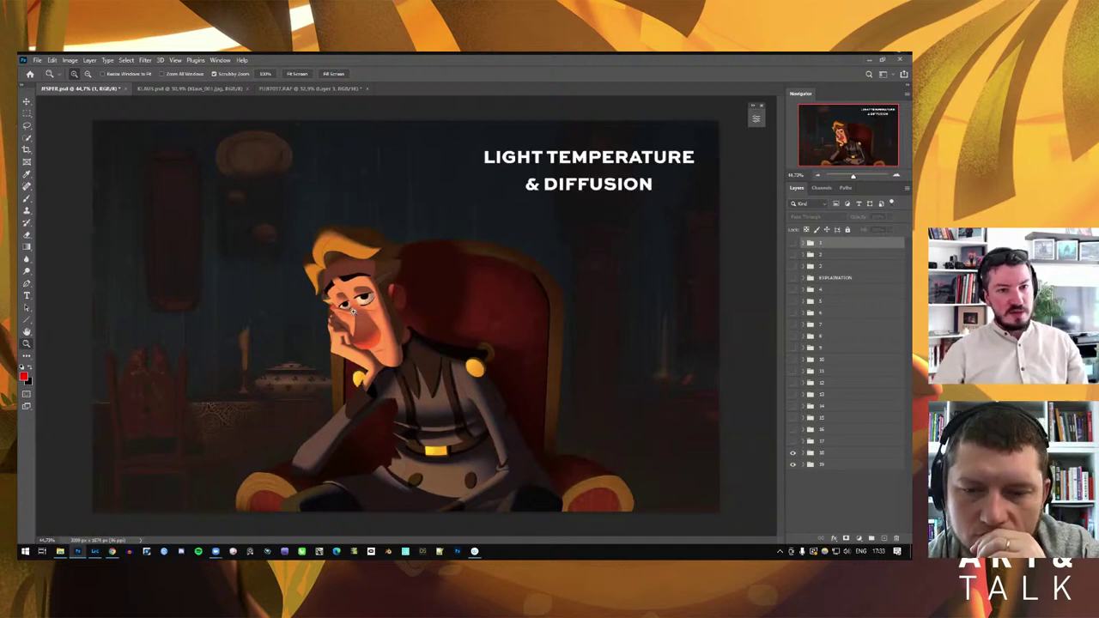
click(793, 442)
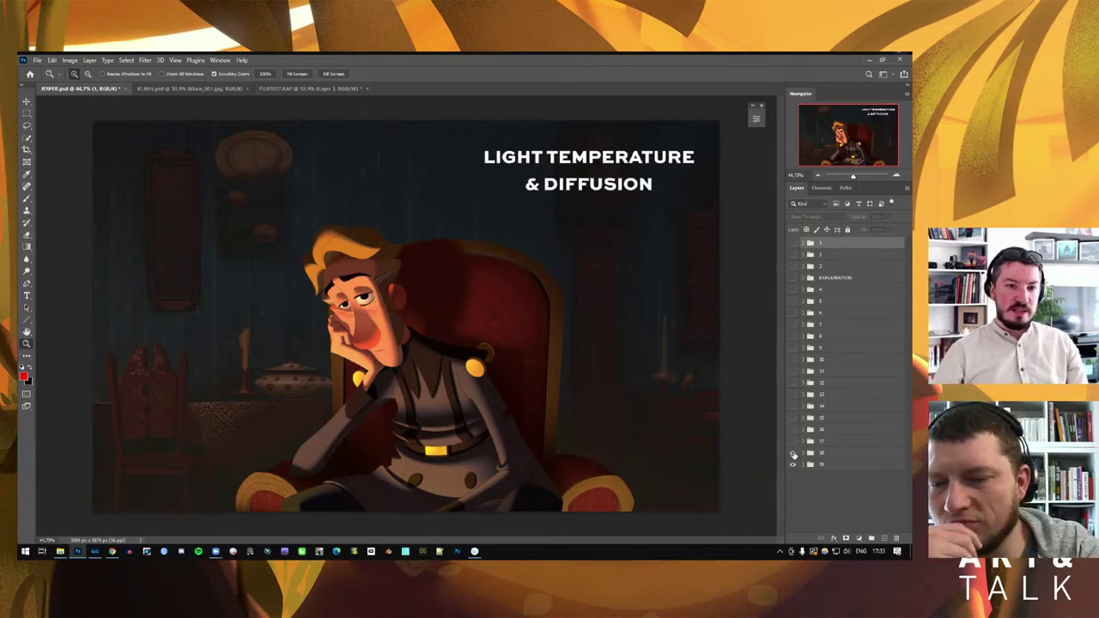
click(792, 453)
Inspect the Specular frame close up on the eyes, zoom back out, and bring up the window switcher
drag(352, 294, 423, 290)
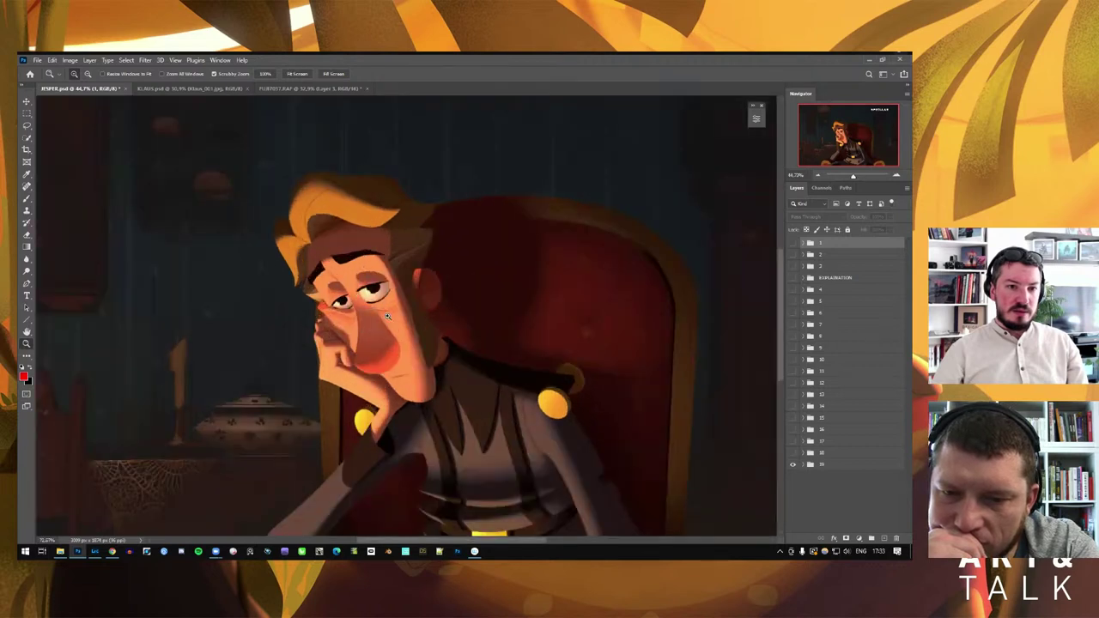
click(792, 453)
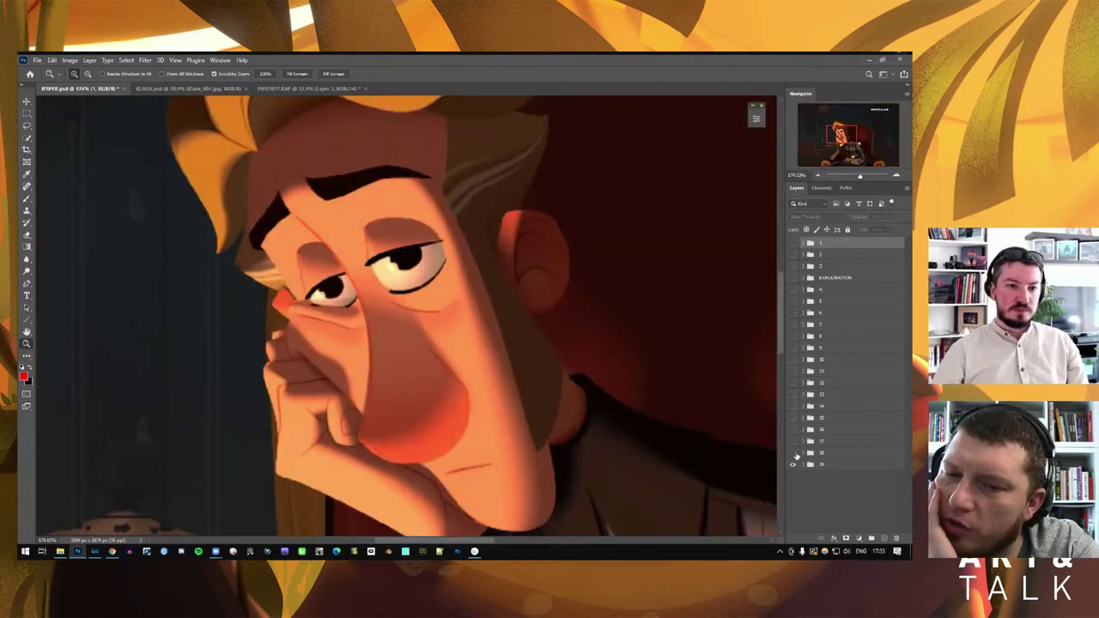
alt+click(503, 336)
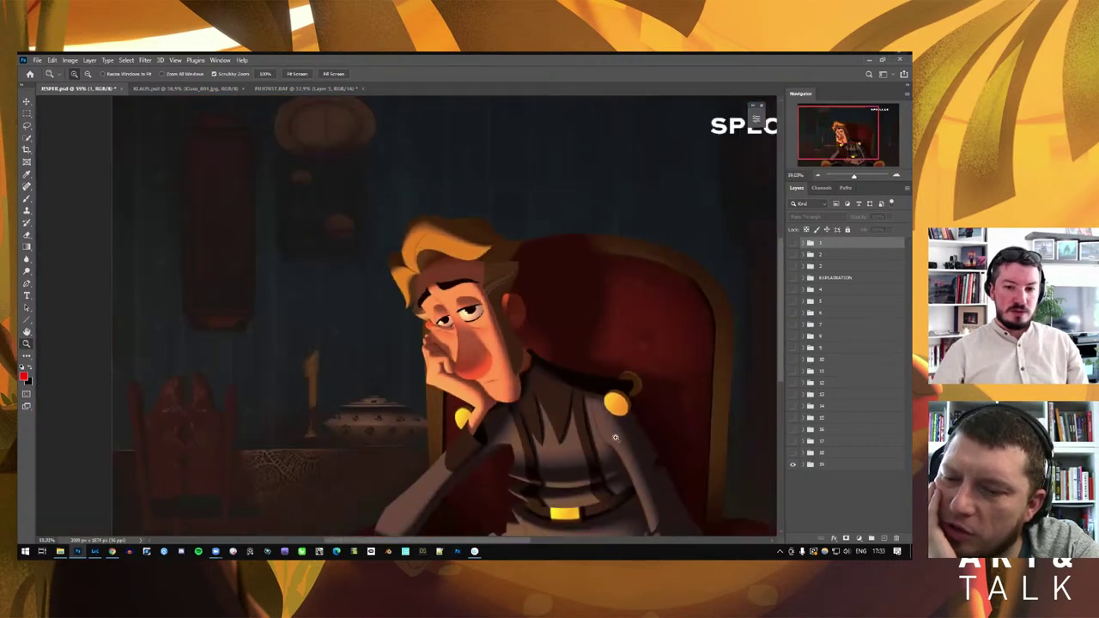
alt+click(551, 431)
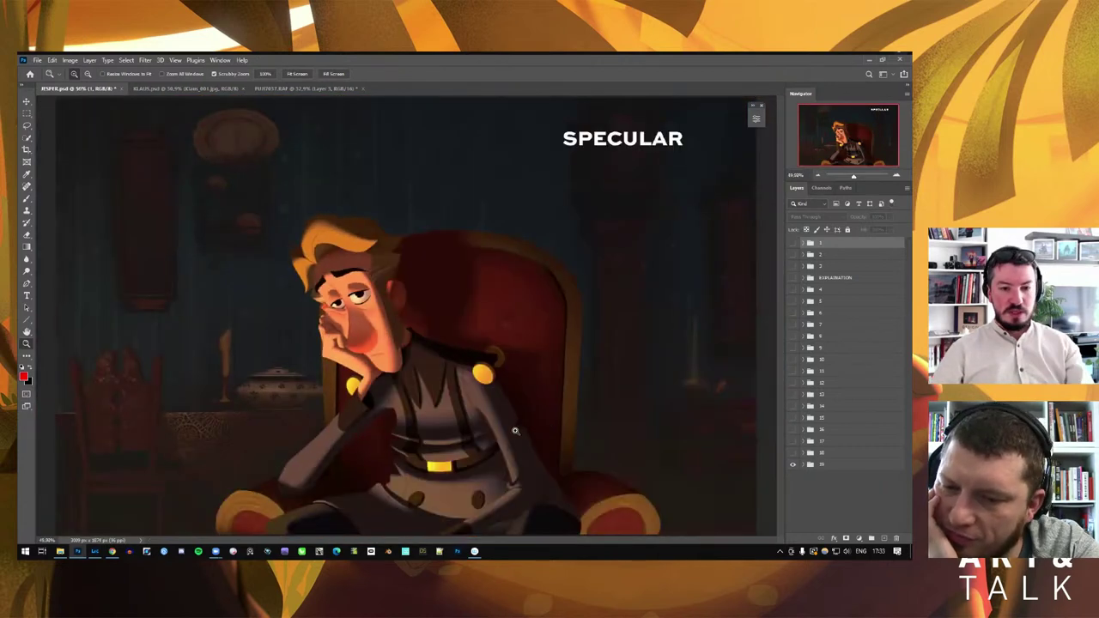
click(793, 464)
alt+click(441, 347)
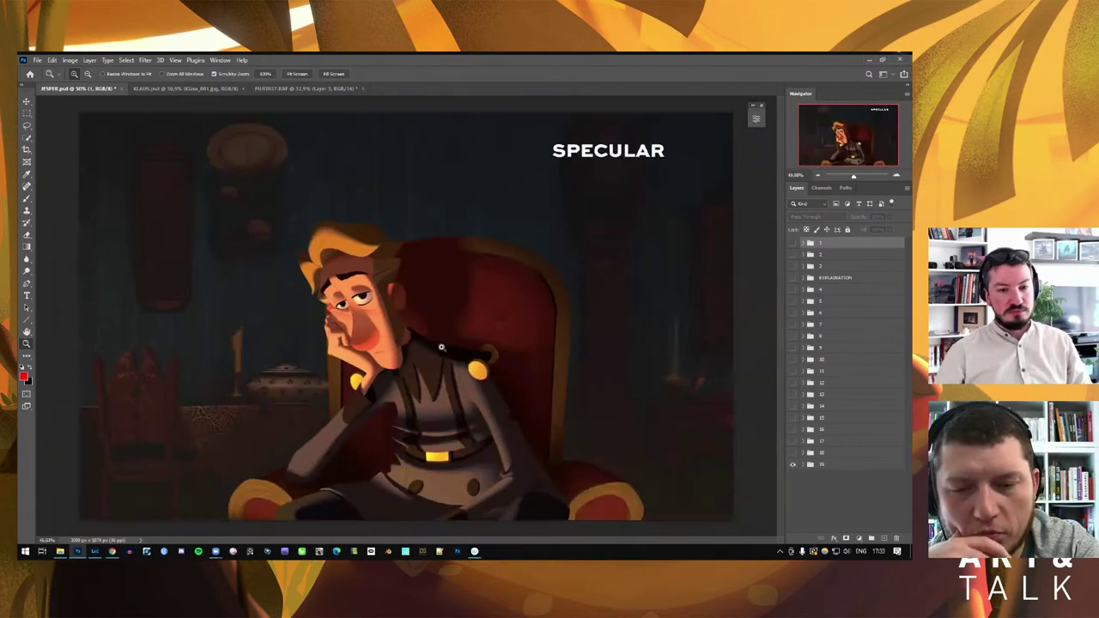
key(alt+Tab)
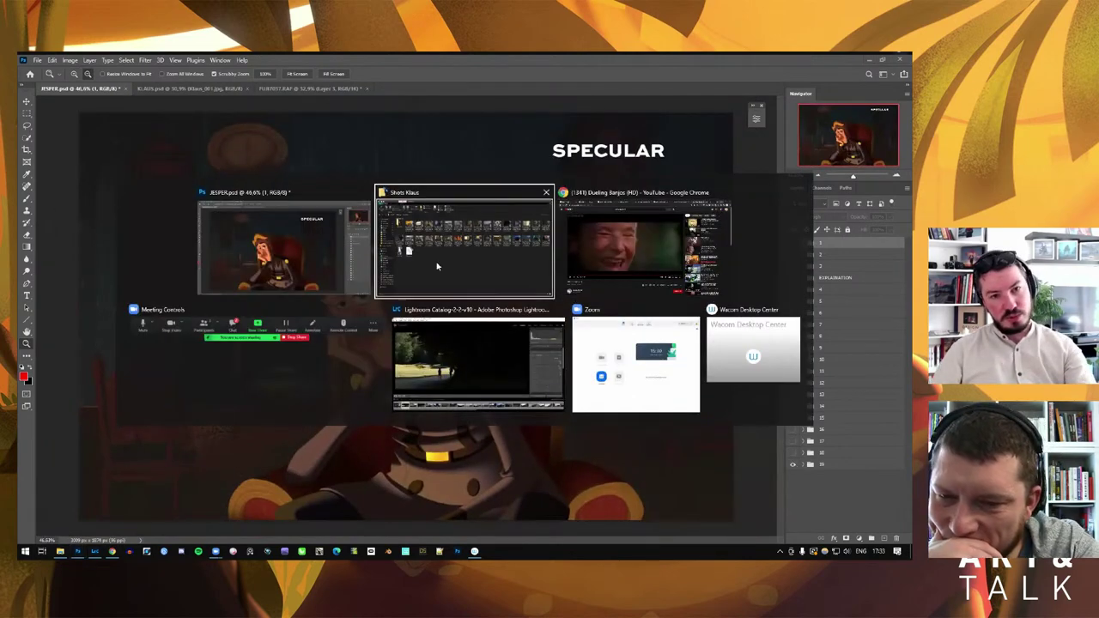
Browse to Desktop > lamag > Videos and play Jesper2.mp4
click(436, 267)
click(124, 129)
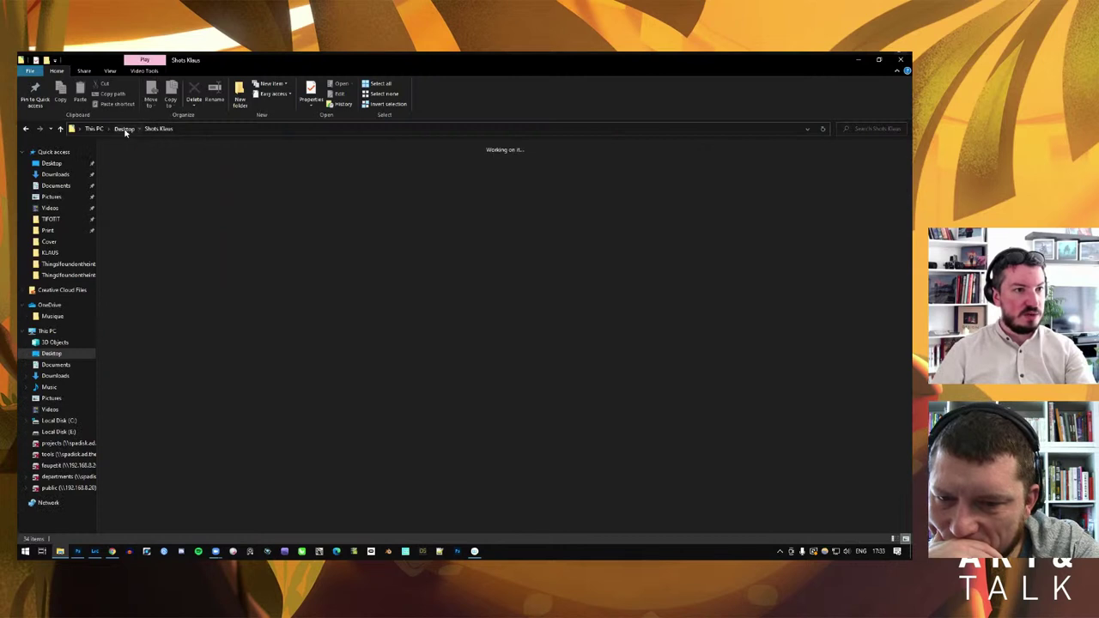
double_click(219, 176)
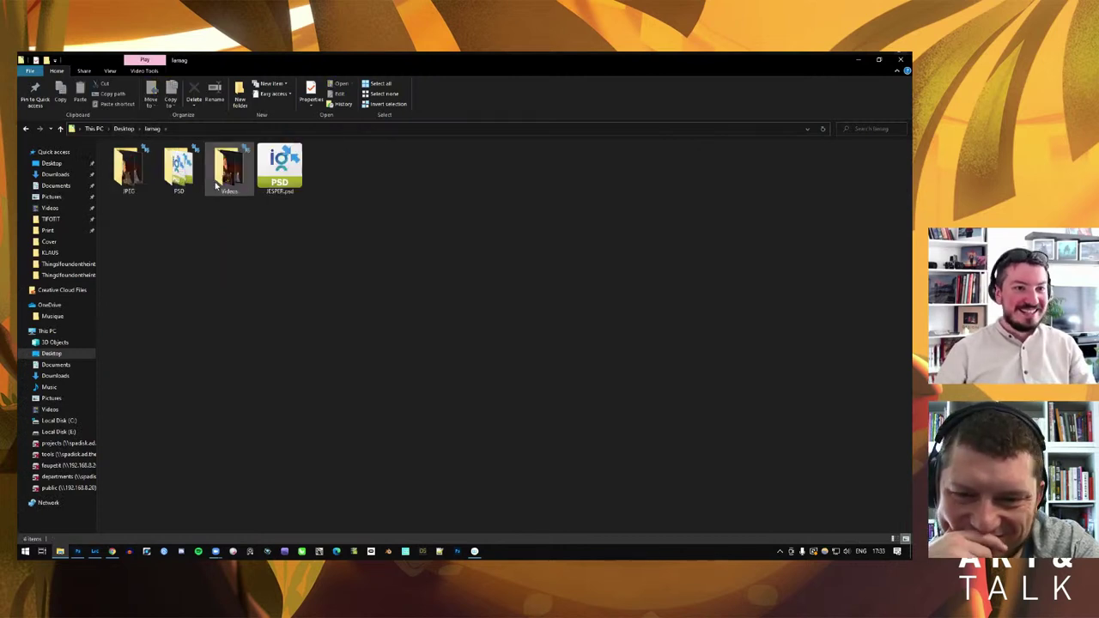
double_click(229, 174)
double_click(178, 174)
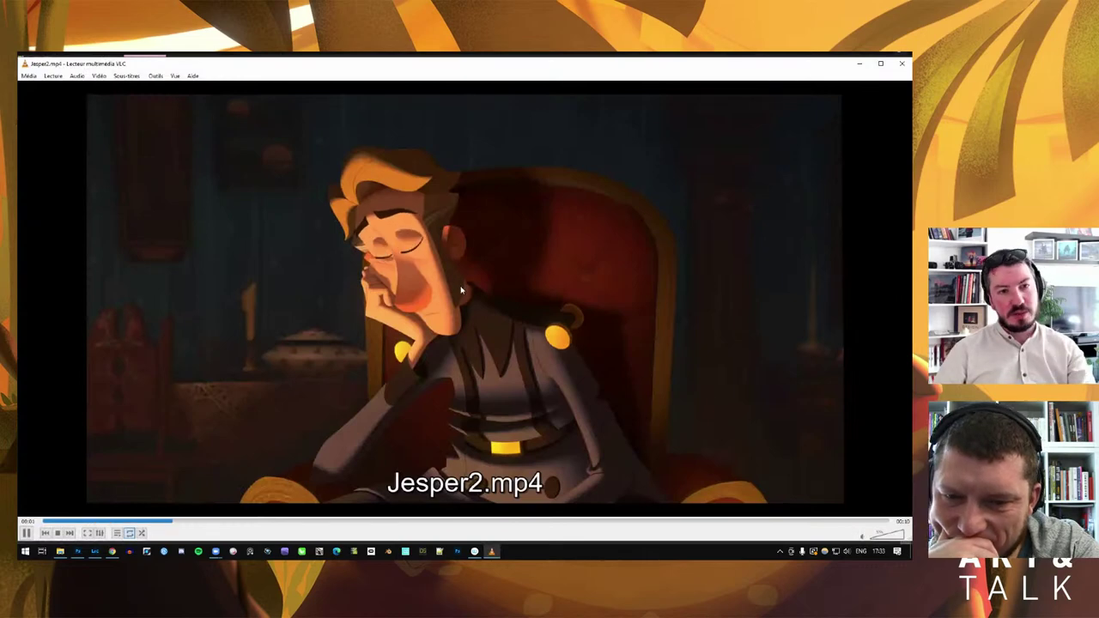
Pause and resume Jesper2.mp4, watch it fullscreen and back, then close VLC
key(space)
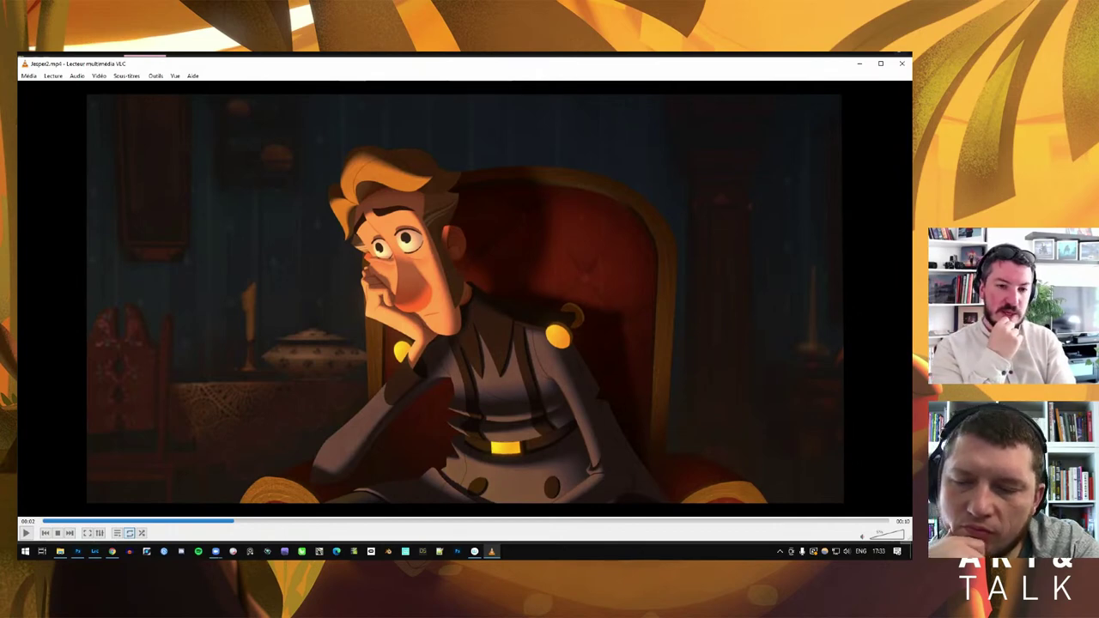
key(space)
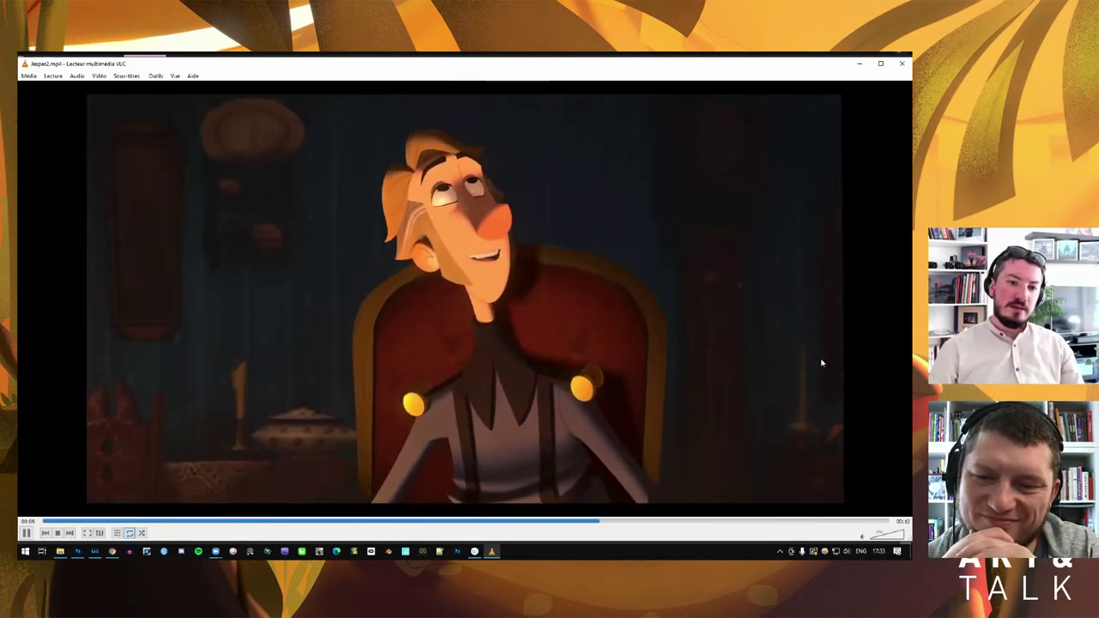
double_click(820, 363)
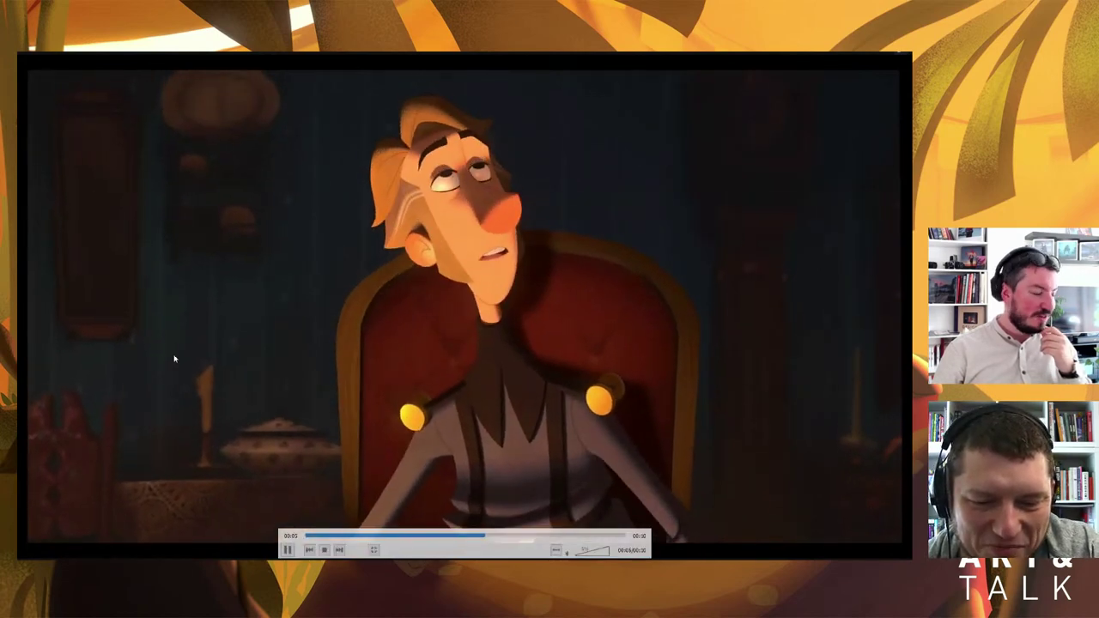
double_click(174, 363)
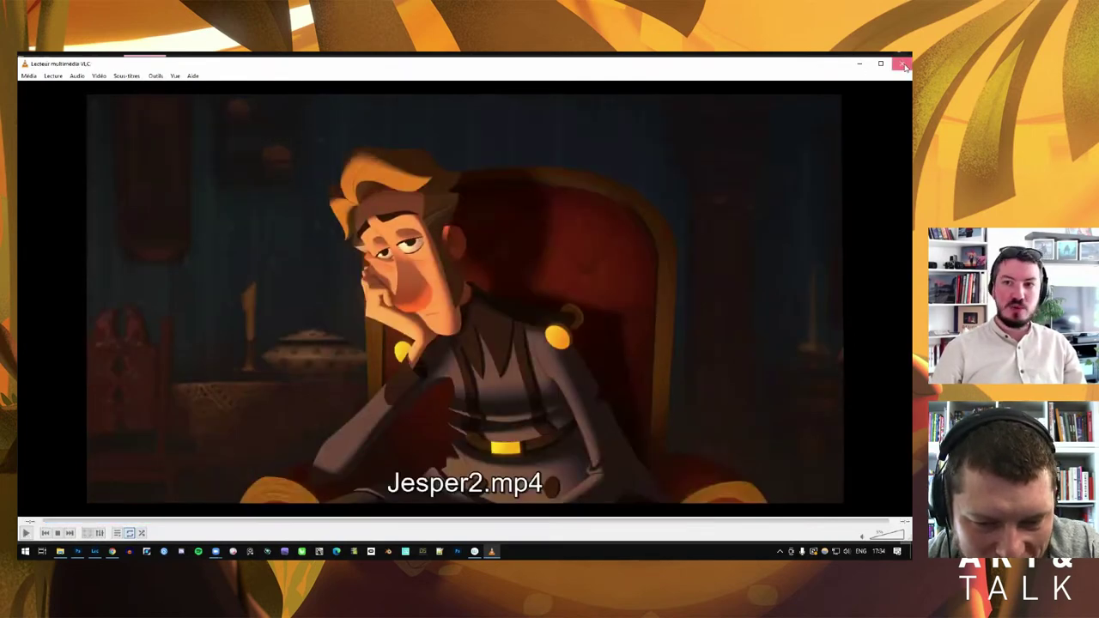
click(904, 65)
Return Explorer to the lamag folder, minimize it, and bring the KLAUS.psd document forward
click(326, 215)
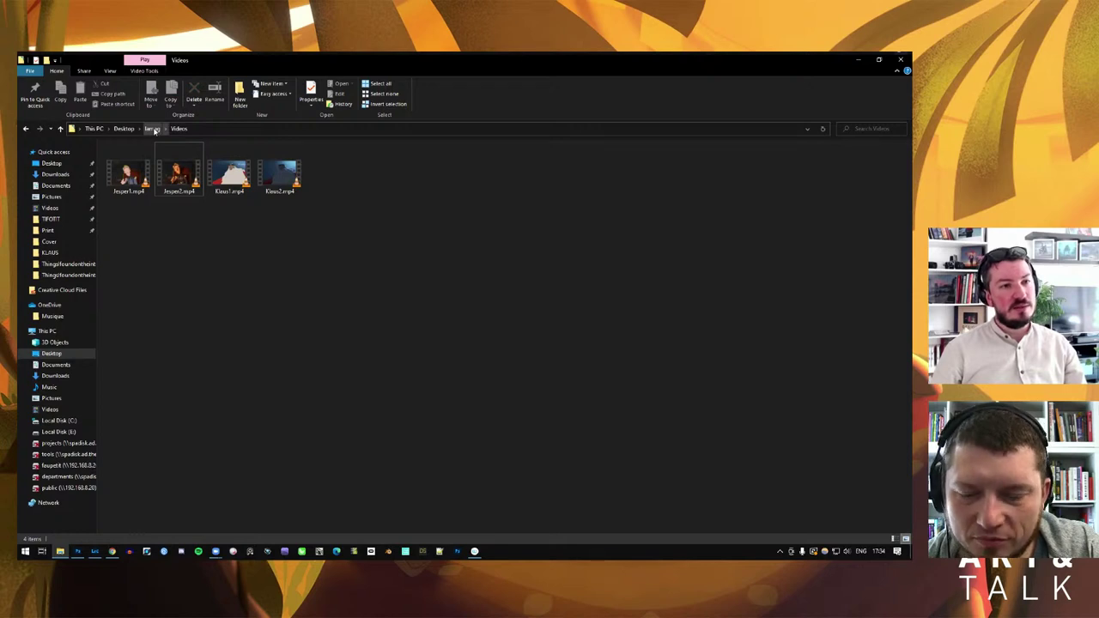
click(152, 129)
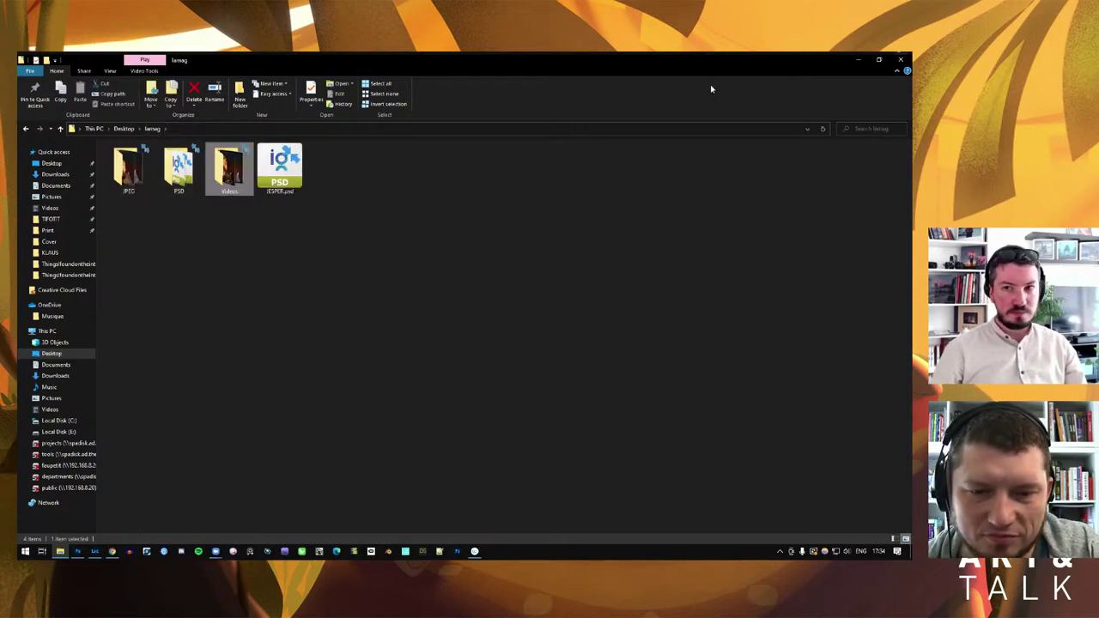
click(852, 63)
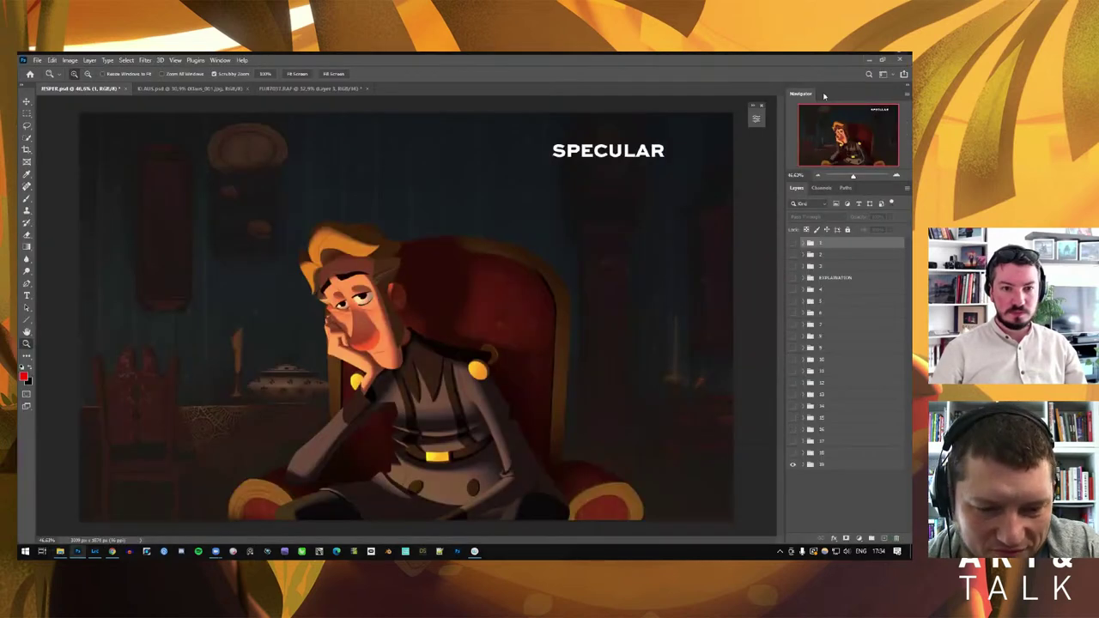
click(198, 89)
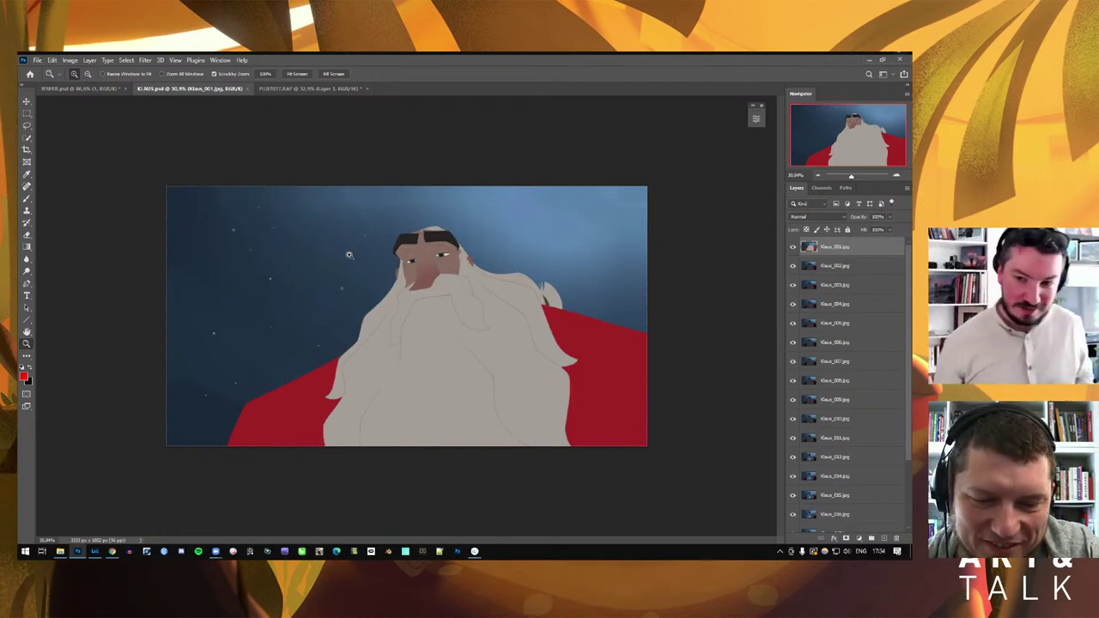
click(792, 248)
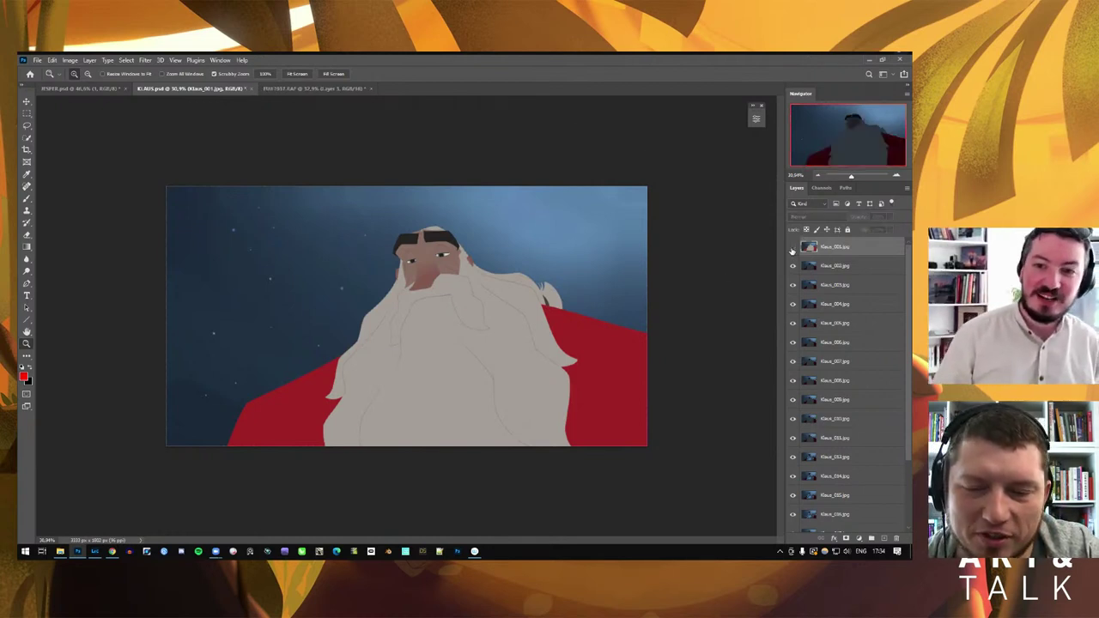
click(792, 247)
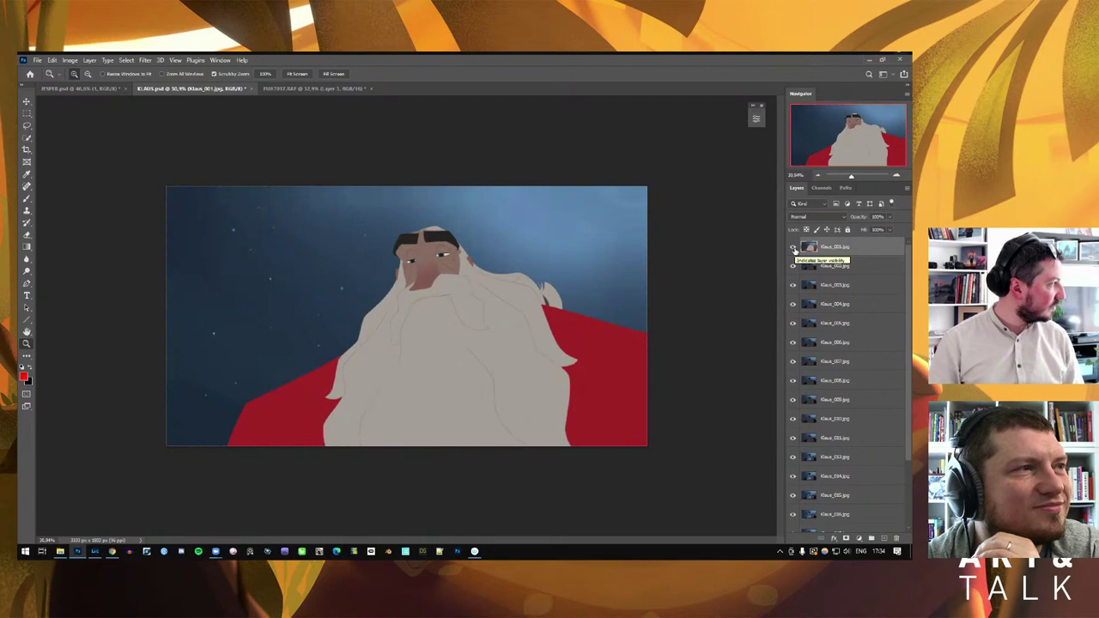
click(794, 249)
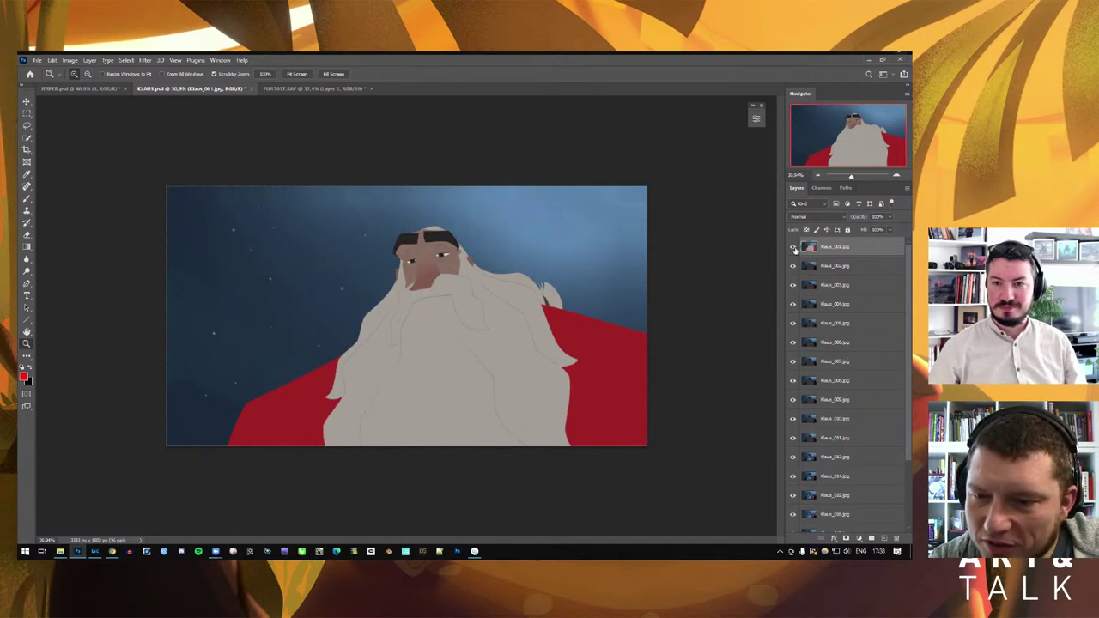
Flip the top Klaus frame on and off, zoom on the face, then hide Klaus_002 and Klaus_003
click(793, 248)
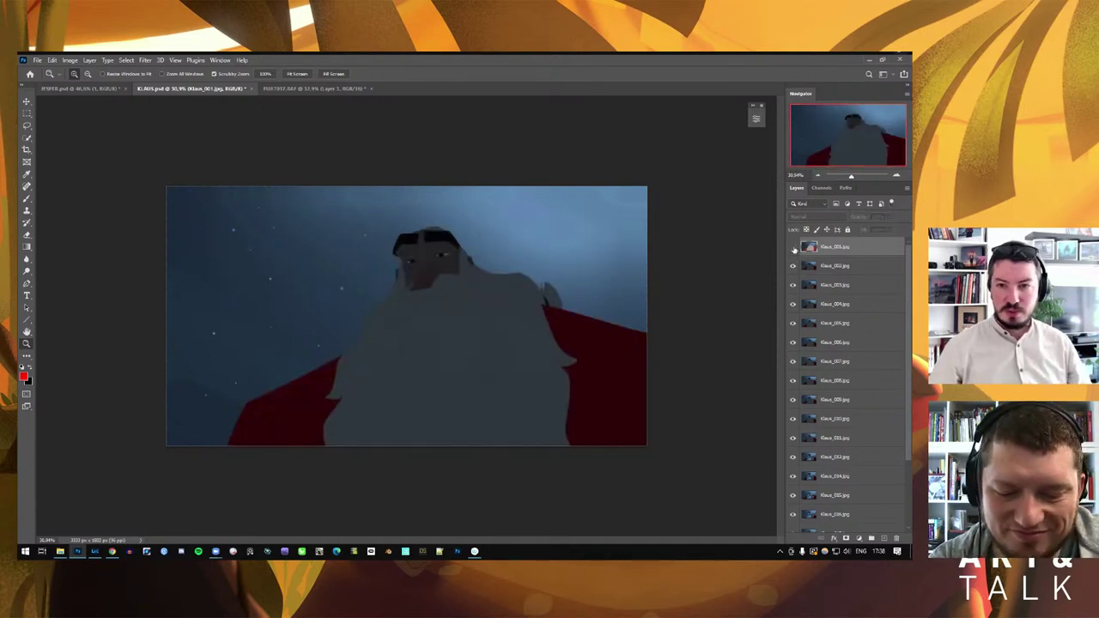
click(793, 248)
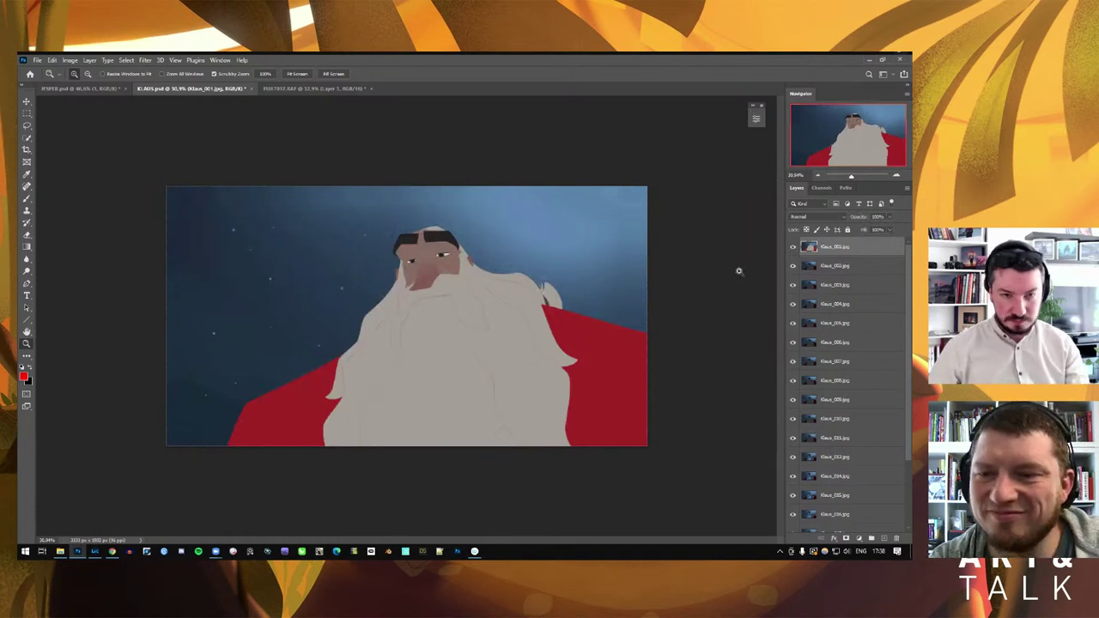
click(793, 247)
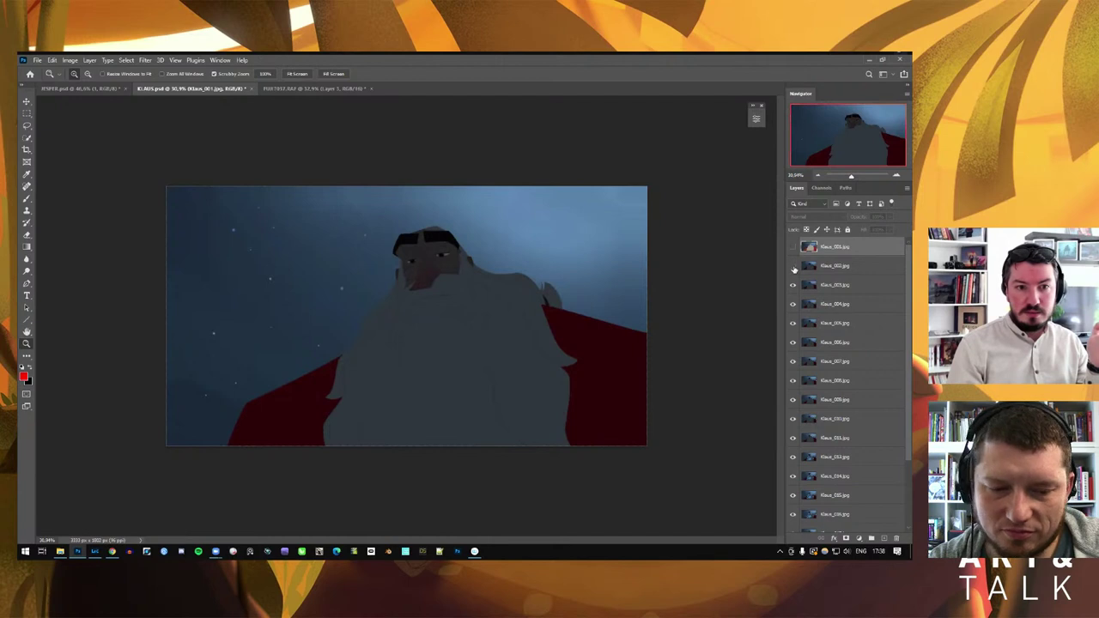
mouse_move(446, 253)
mouse_down()
mouse_move(461, 268)
mouse_move(433, 268)
mouse_up()
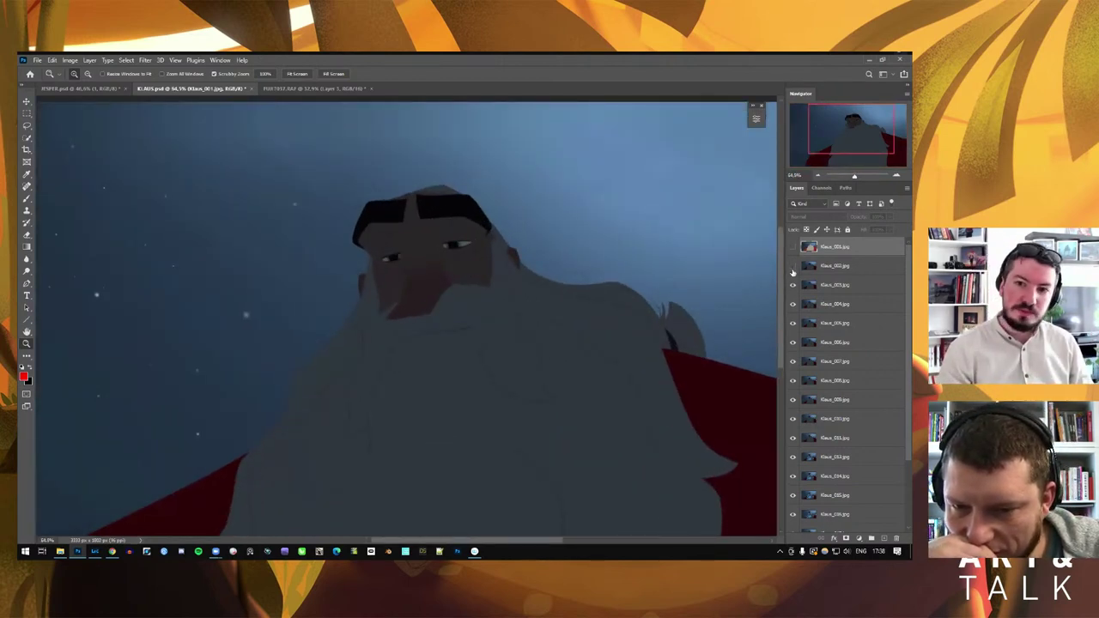
click(792, 267)
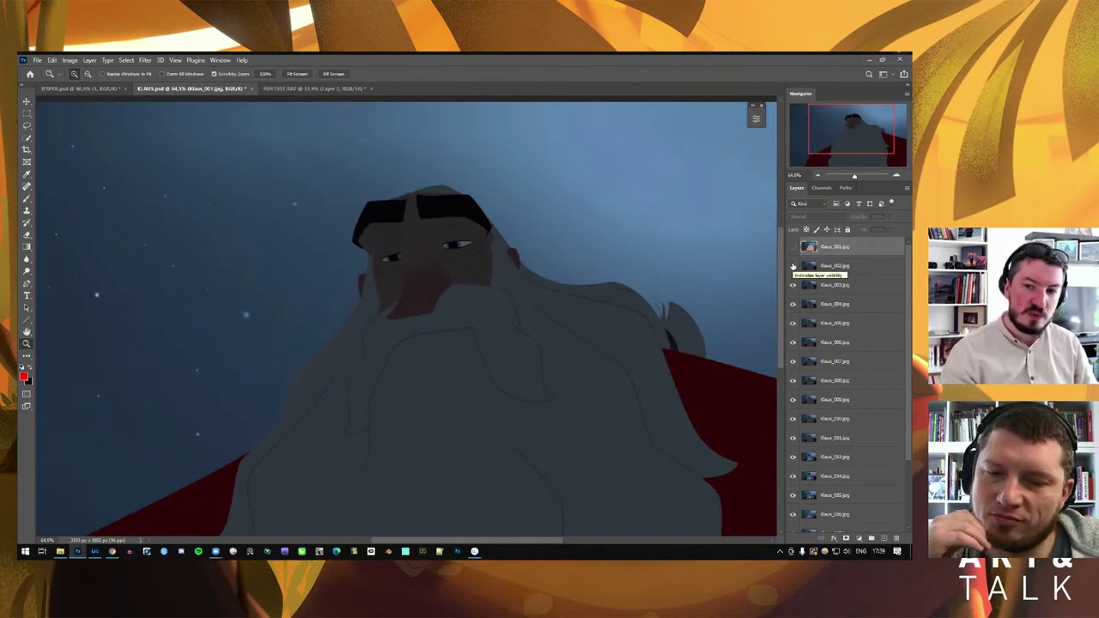
scroll(610, 338, down, 3)
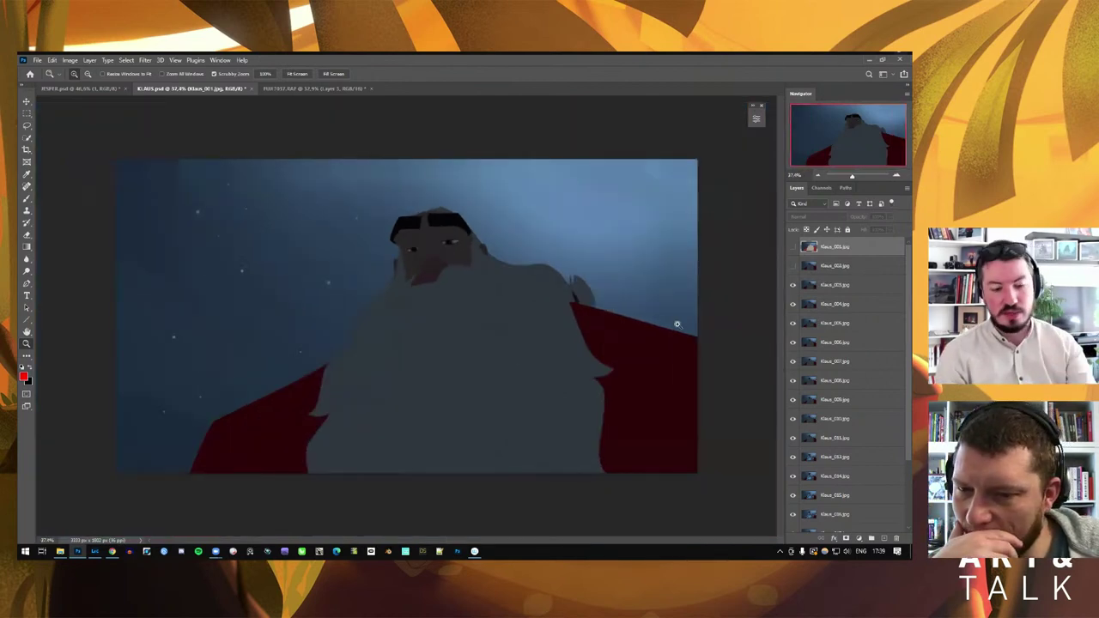
click(793, 284)
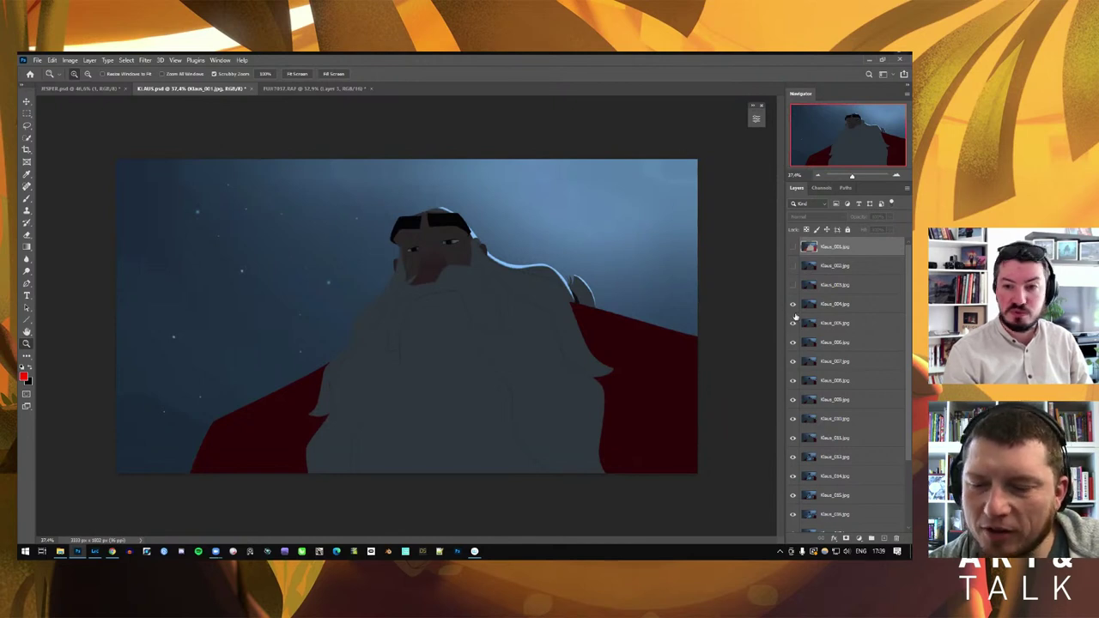
Toggle Klaus_004 and Klaus_005 to compare head and cape outlines, leaving both hidden
click(792, 304)
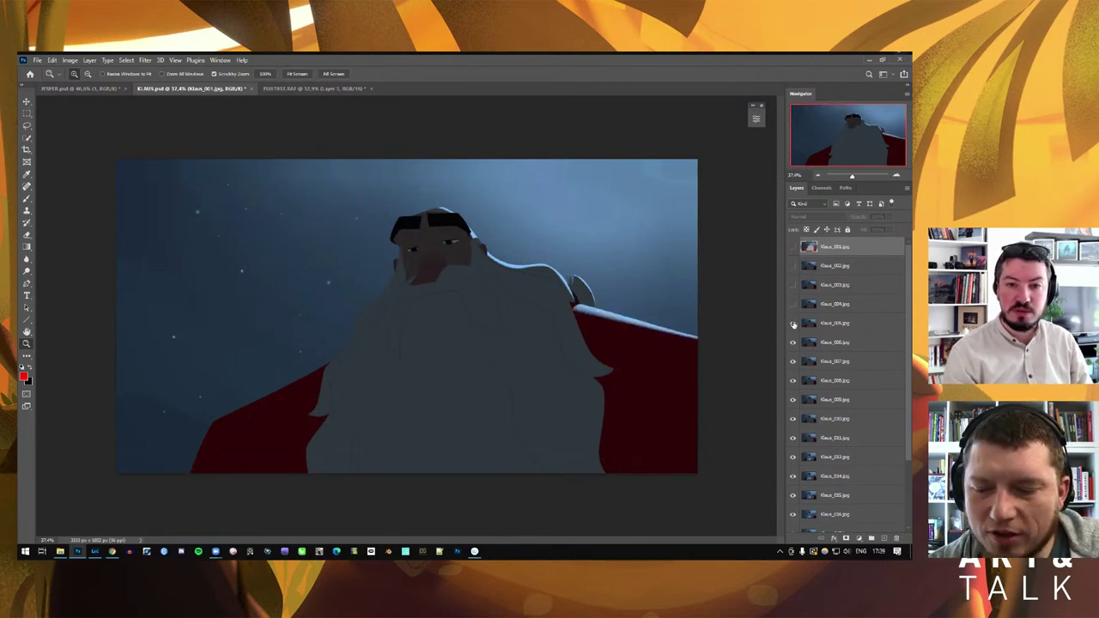
click(793, 323)
click(792, 323)
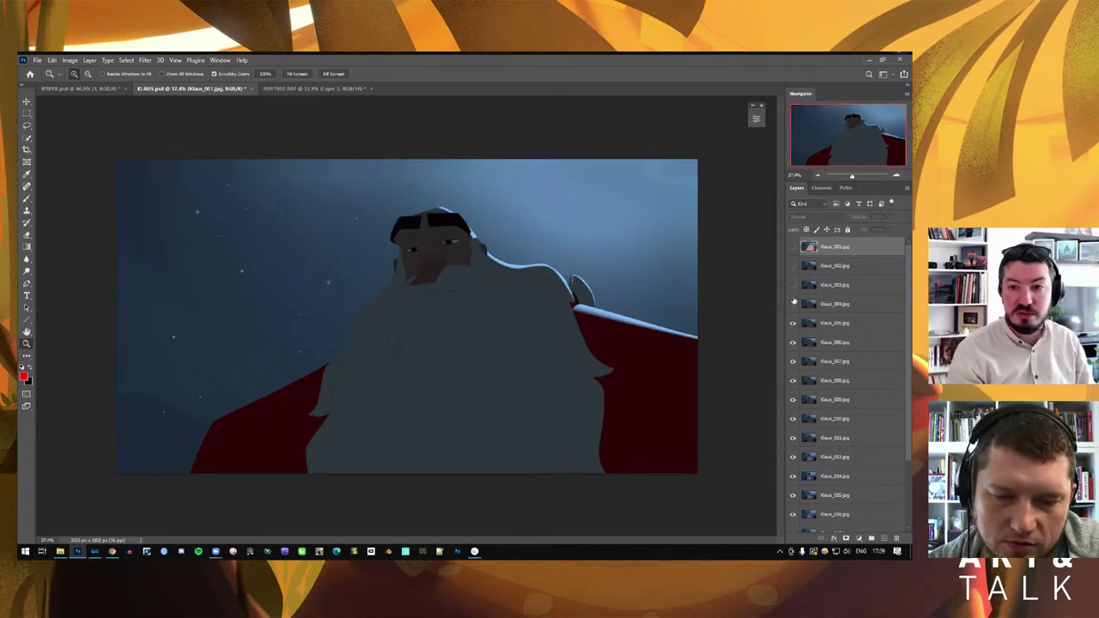
click(792, 304)
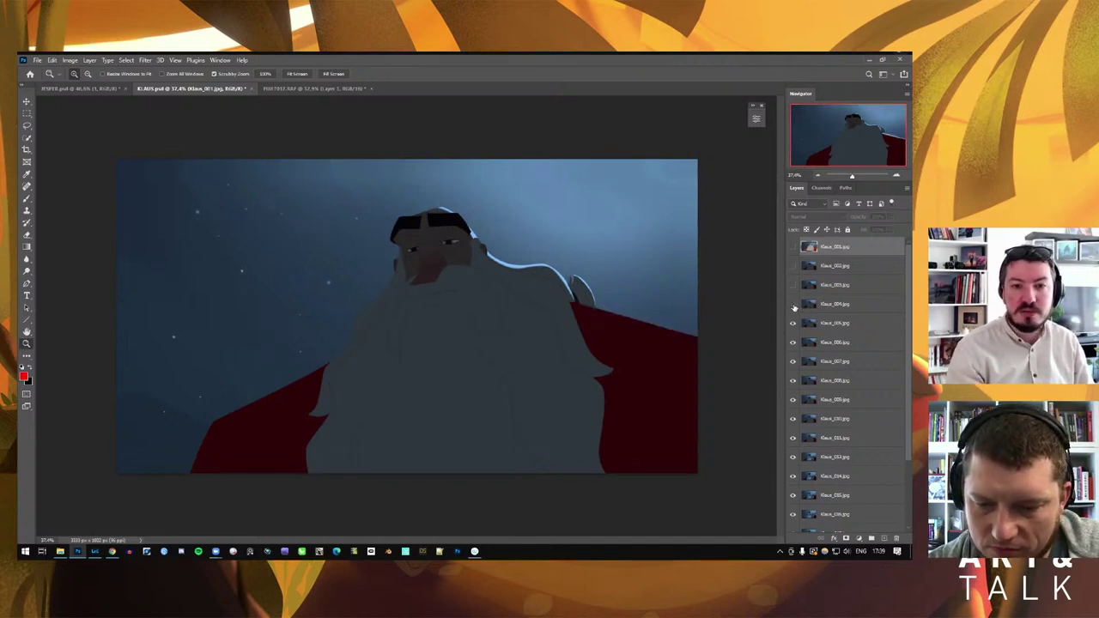
click(794, 308)
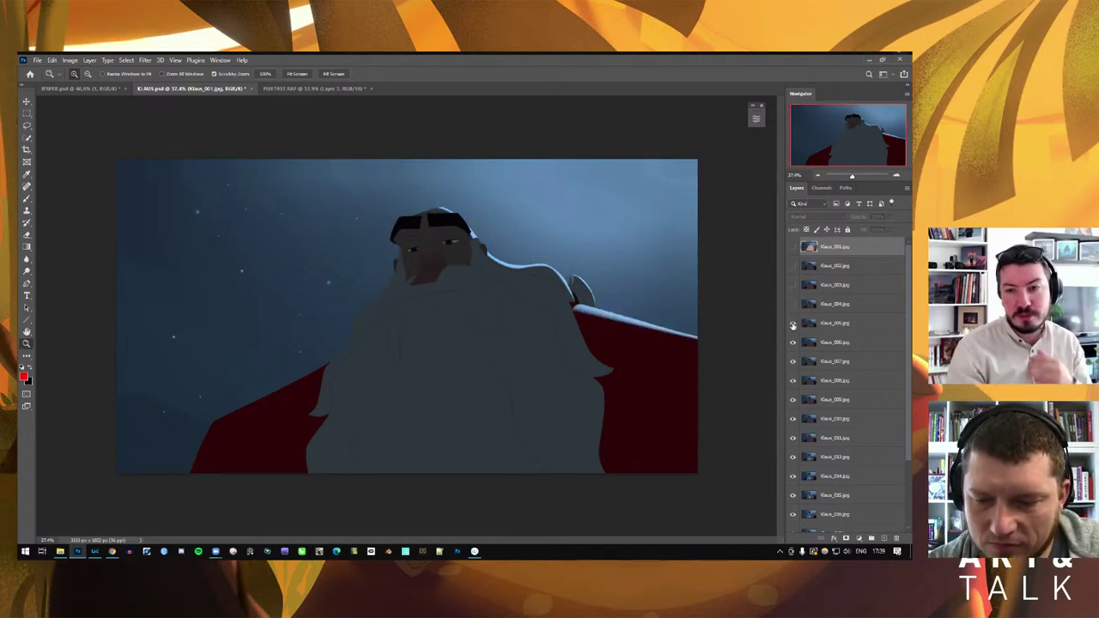
click(793, 323)
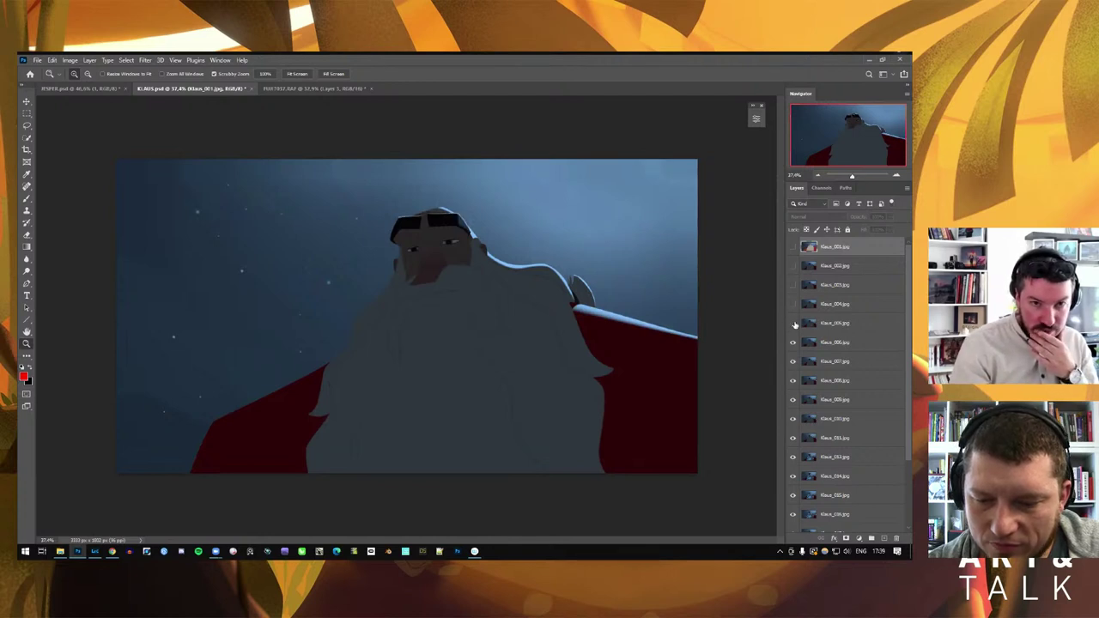
drag(448, 262, 519, 267)
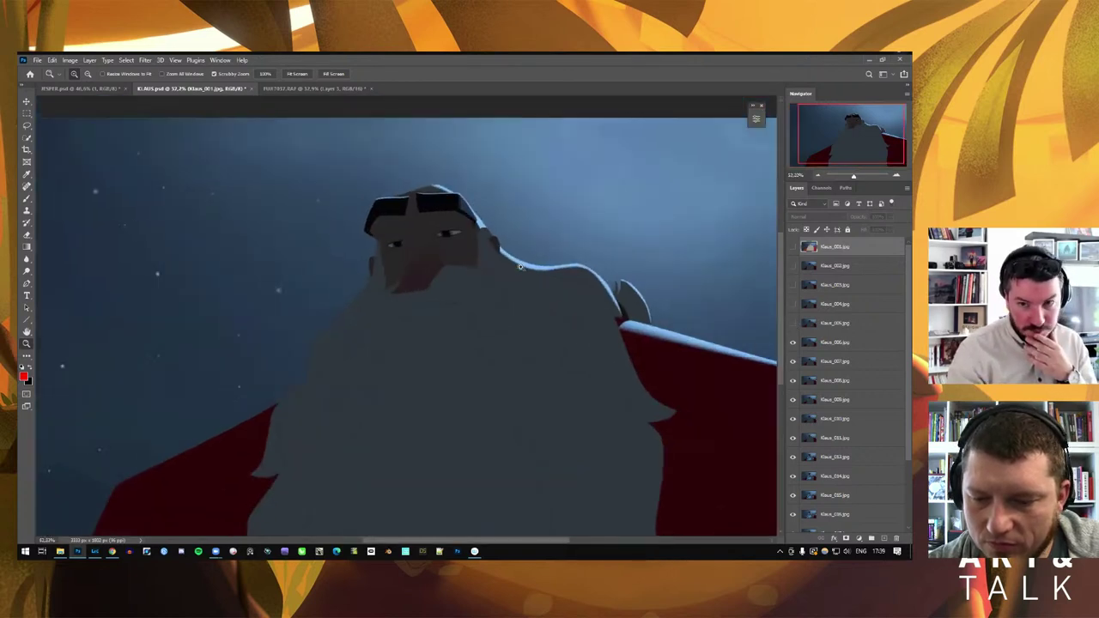
Hide frames Klaus_006 through Klaus_010 one by one to advance the animation
click(794, 343)
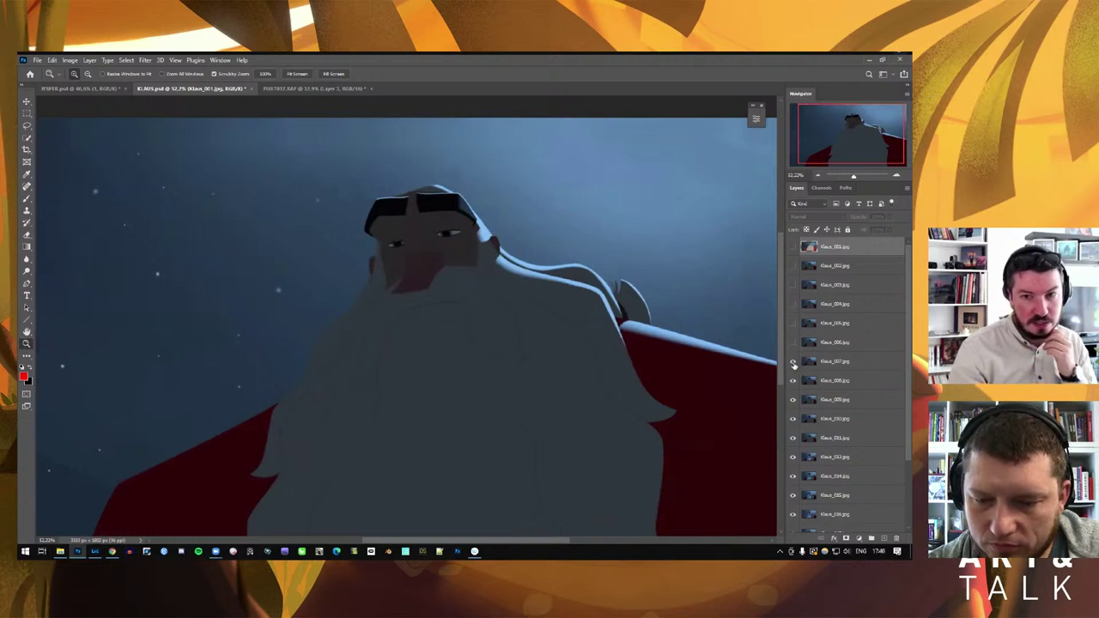
click(794, 362)
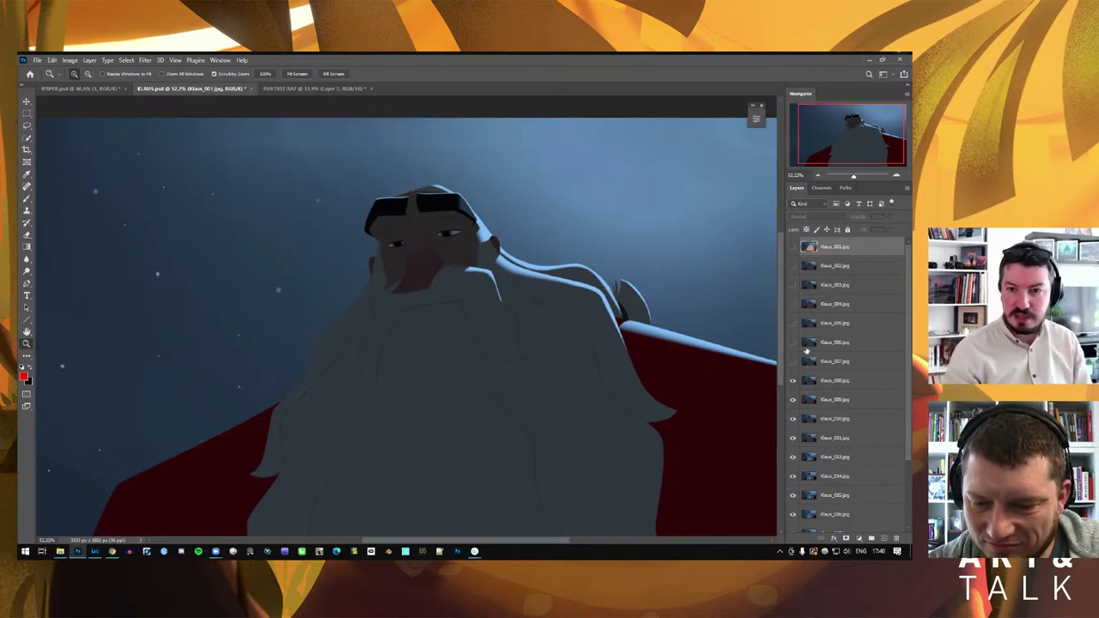
click(793, 382)
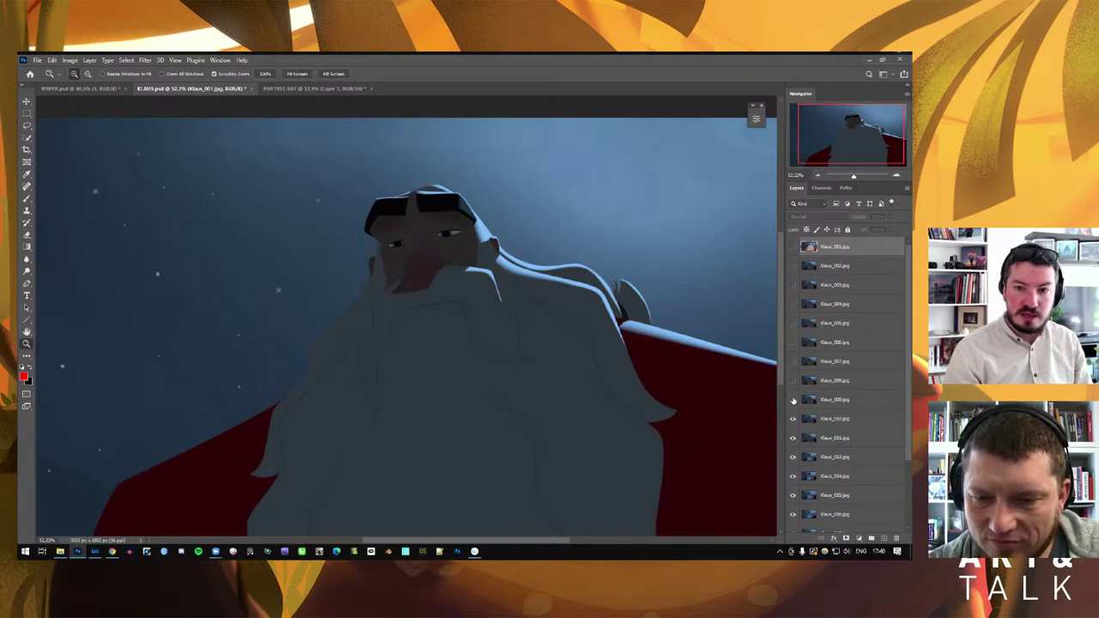
click(793, 401)
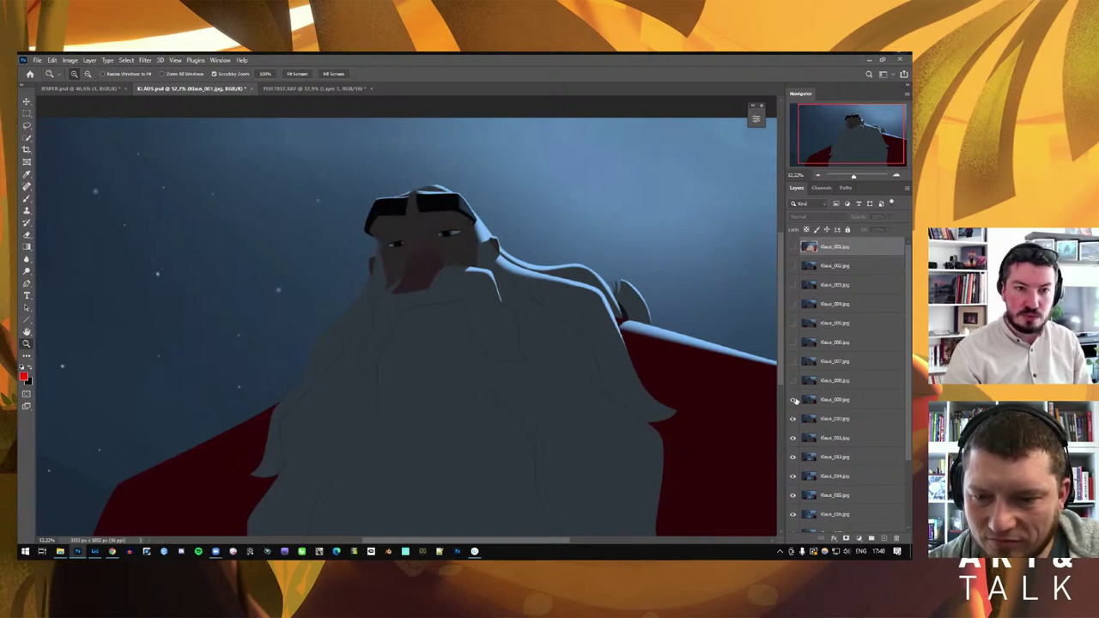
click(794, 400)
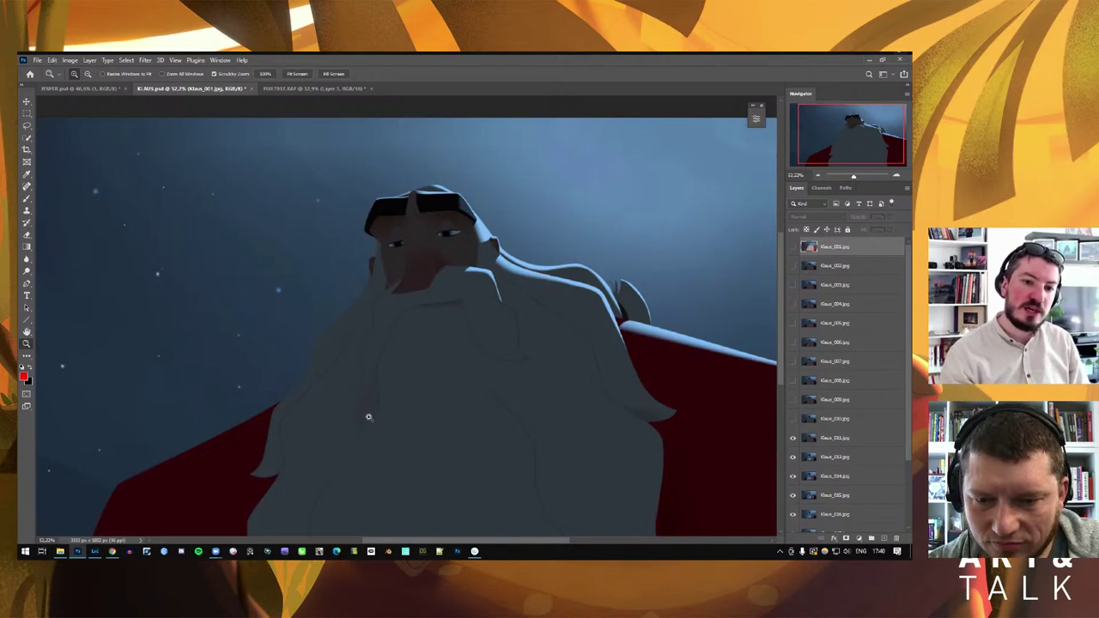
Select the Klaus_011 layer, reveal the lit-beard frame, and zoom out to the whole frame
click(792, 440)
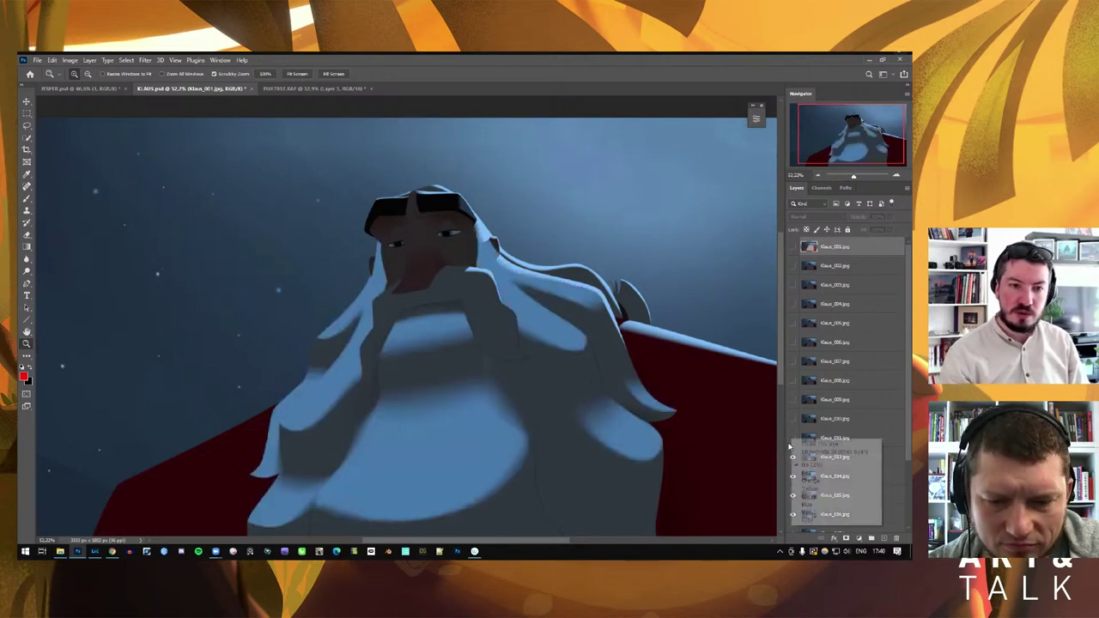
right_click(791, 439)
click(812, 441)
click(793, 439)
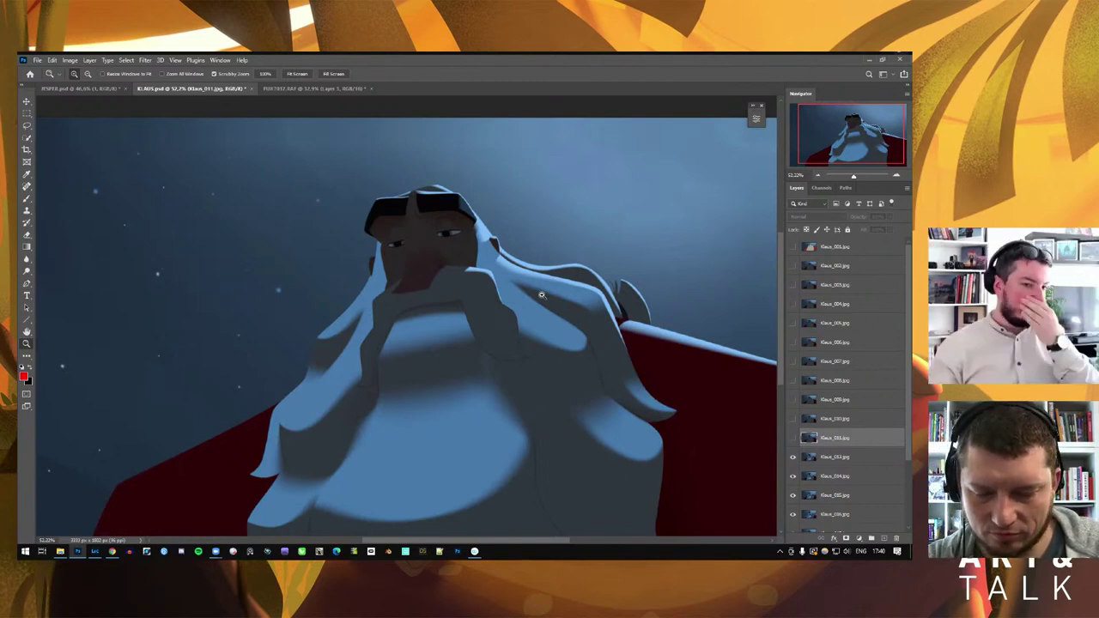
alt+click(609, 323)
click(792, 438)
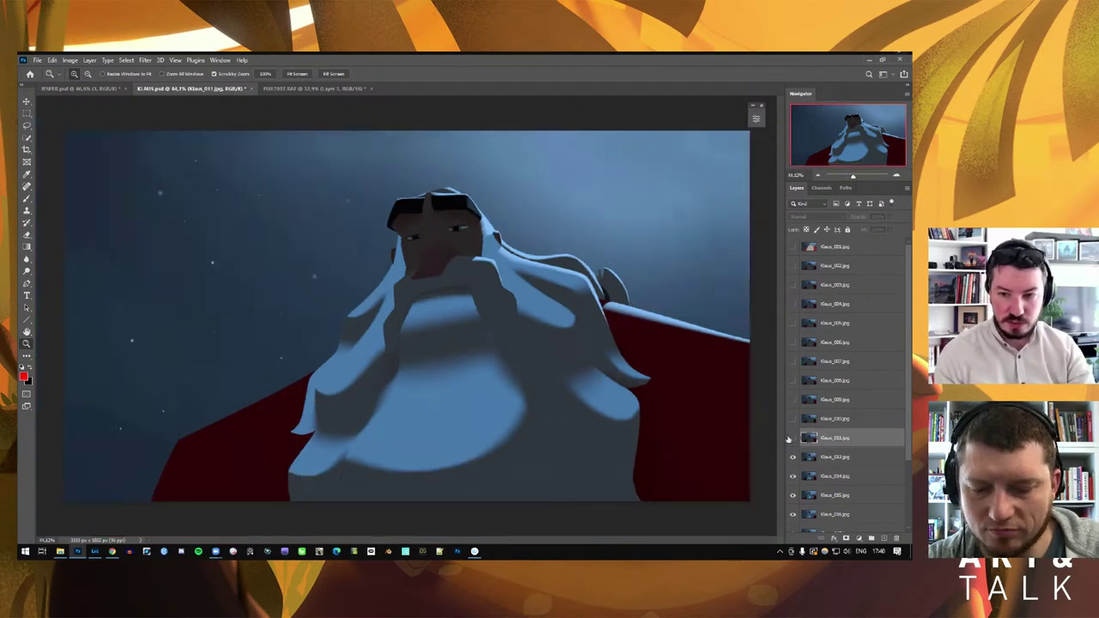
Add Layer 1 above Klaus_011 and set up a fine brush with 10% smoothing
click(885, 539)
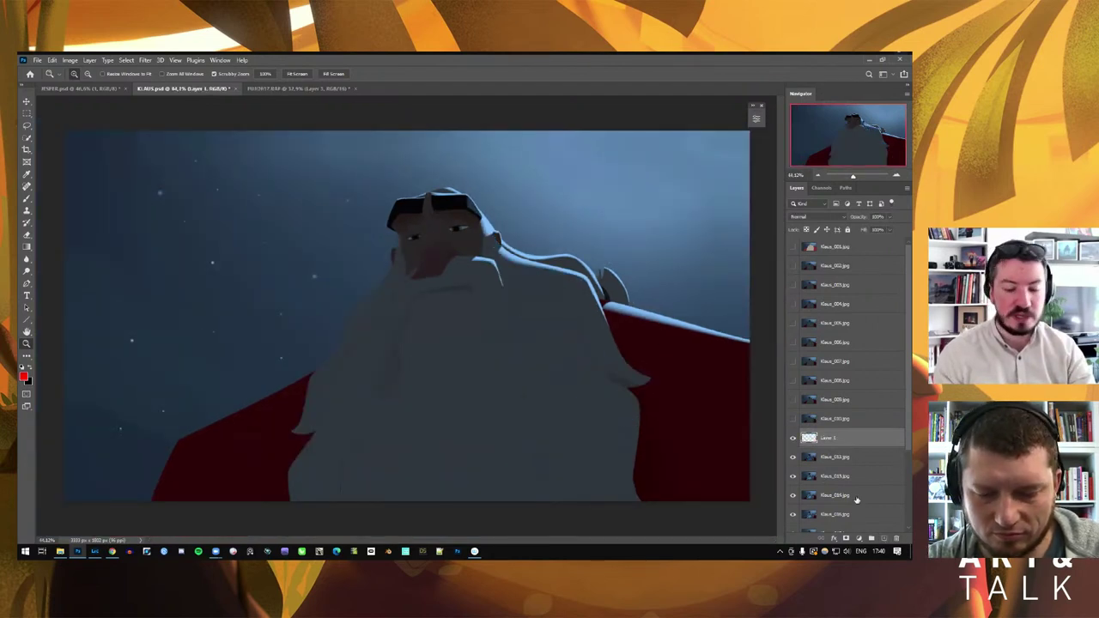
key(b)
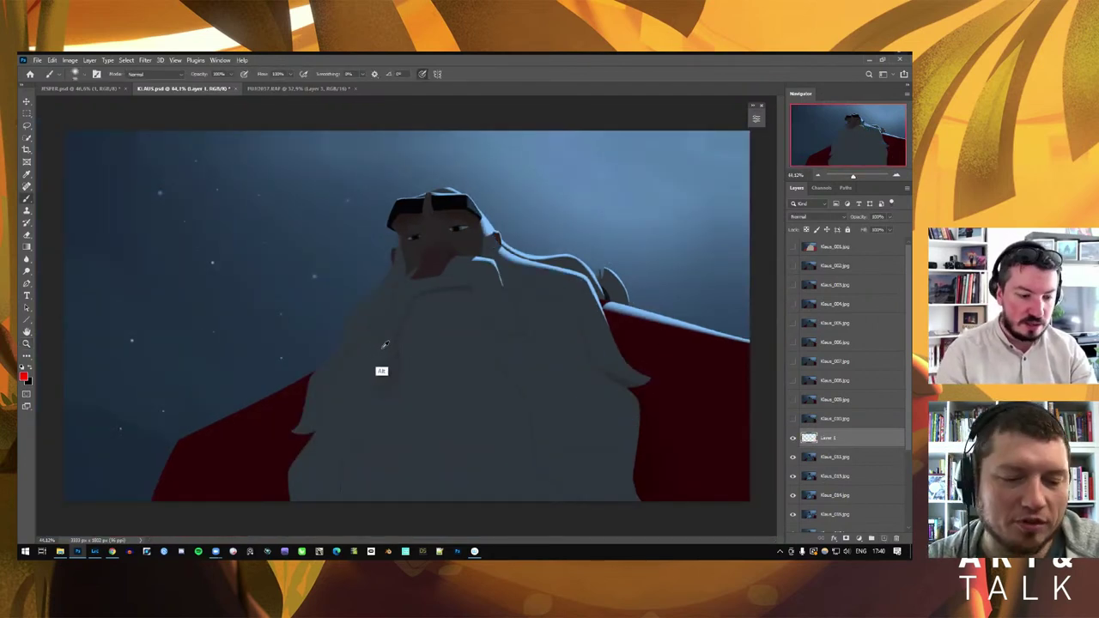
key(bracketleft)
key(bracketleft)
key(bracketleft)
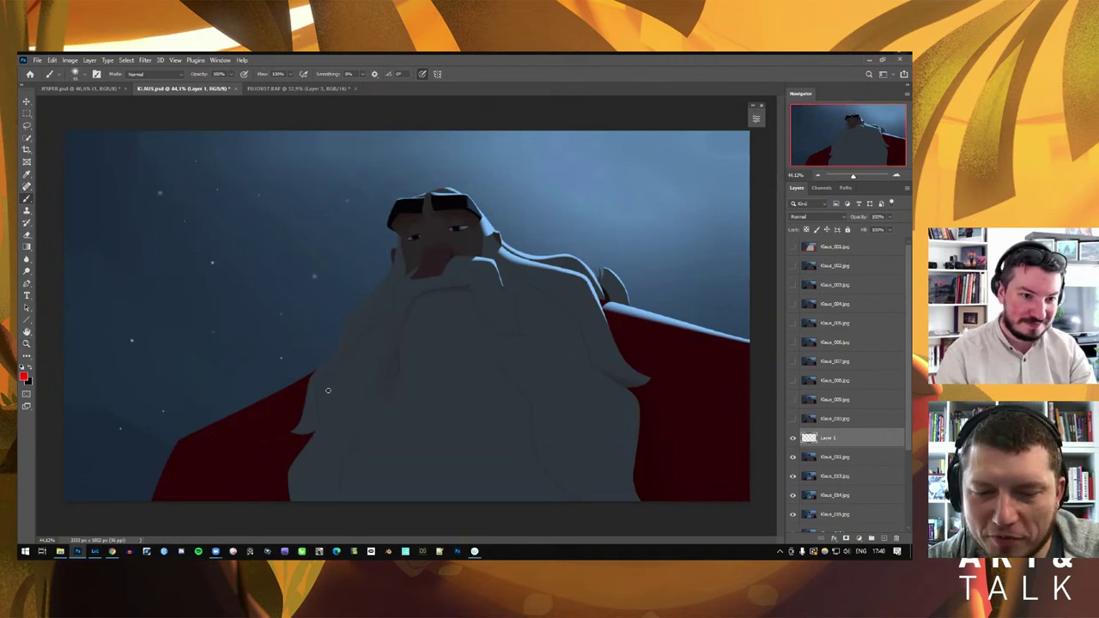
key(bracketleft)
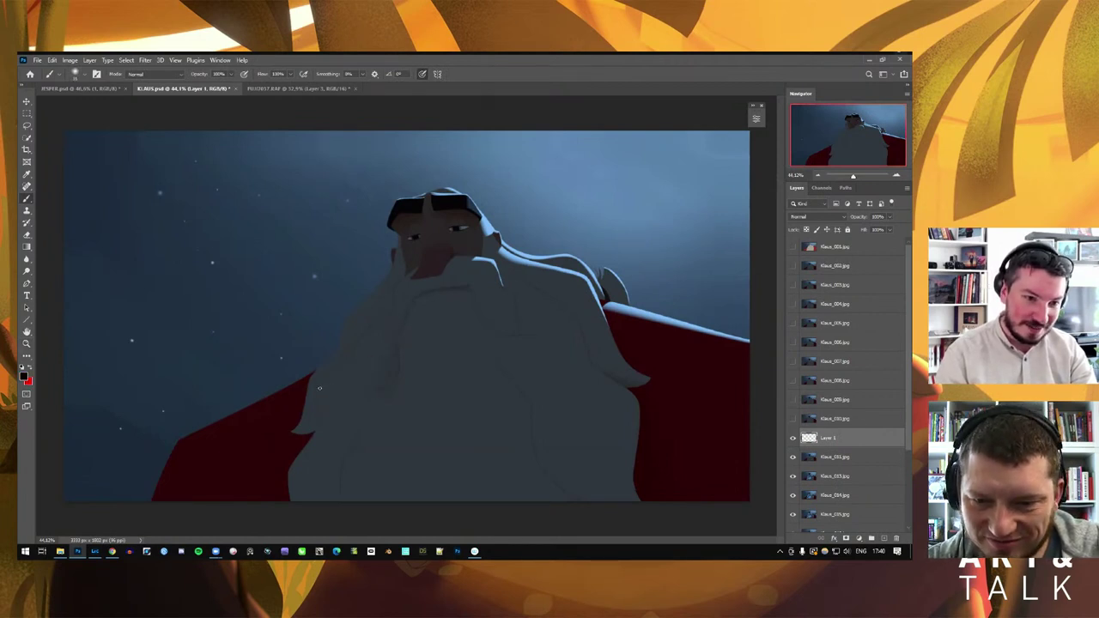
key(ctrl+z)
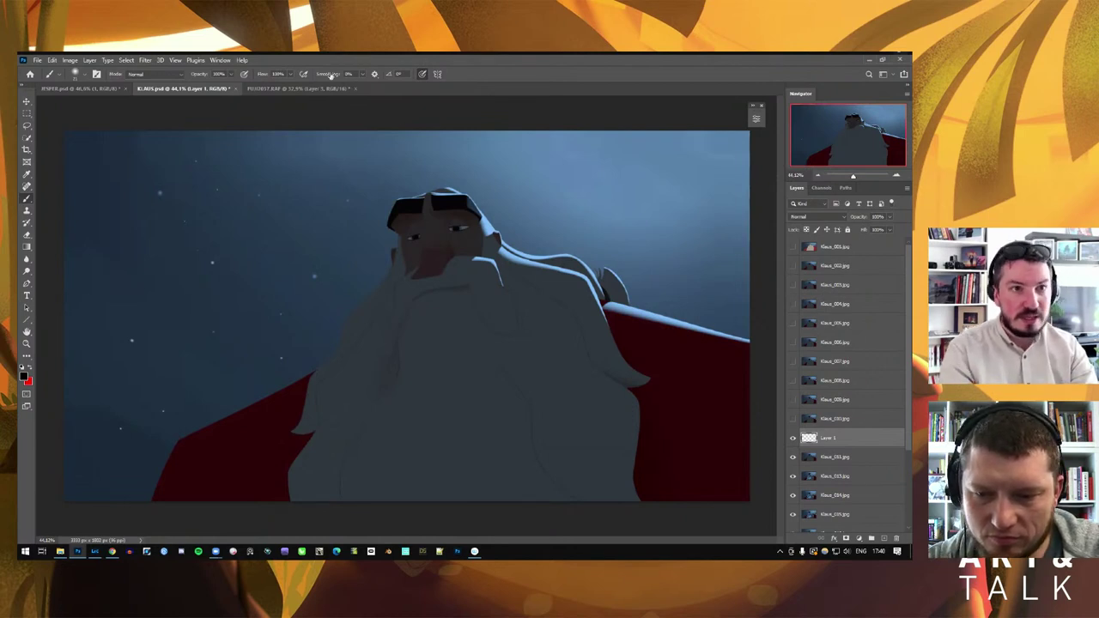
key(Return)
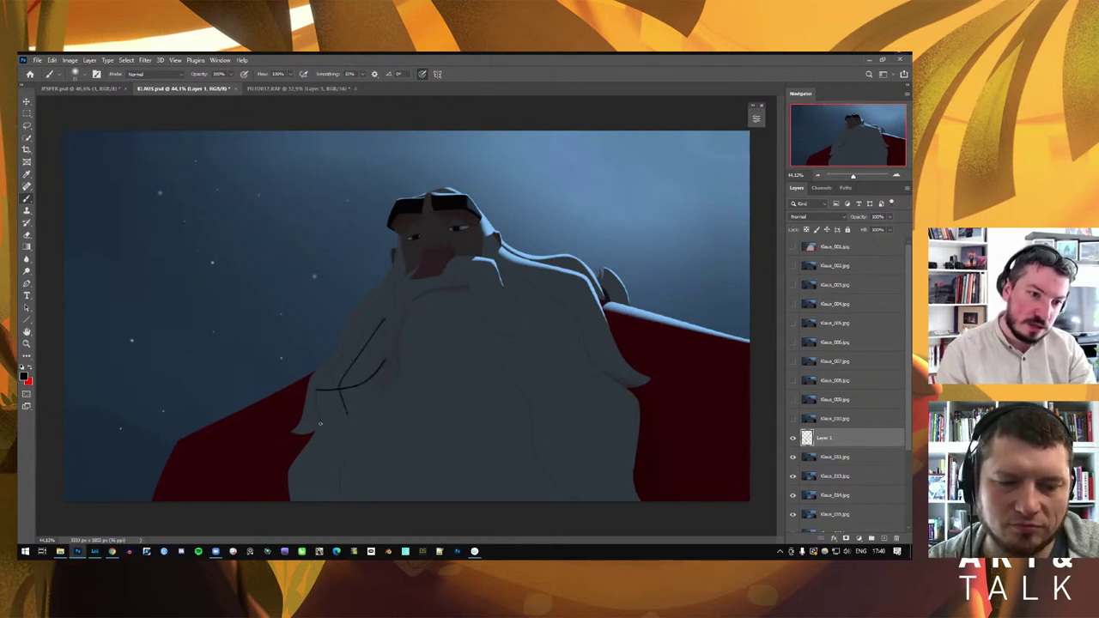
Trace beard clump and robe contours on Layer 1, then add an empty Layer 2
drag(320, 426, 378, 410)
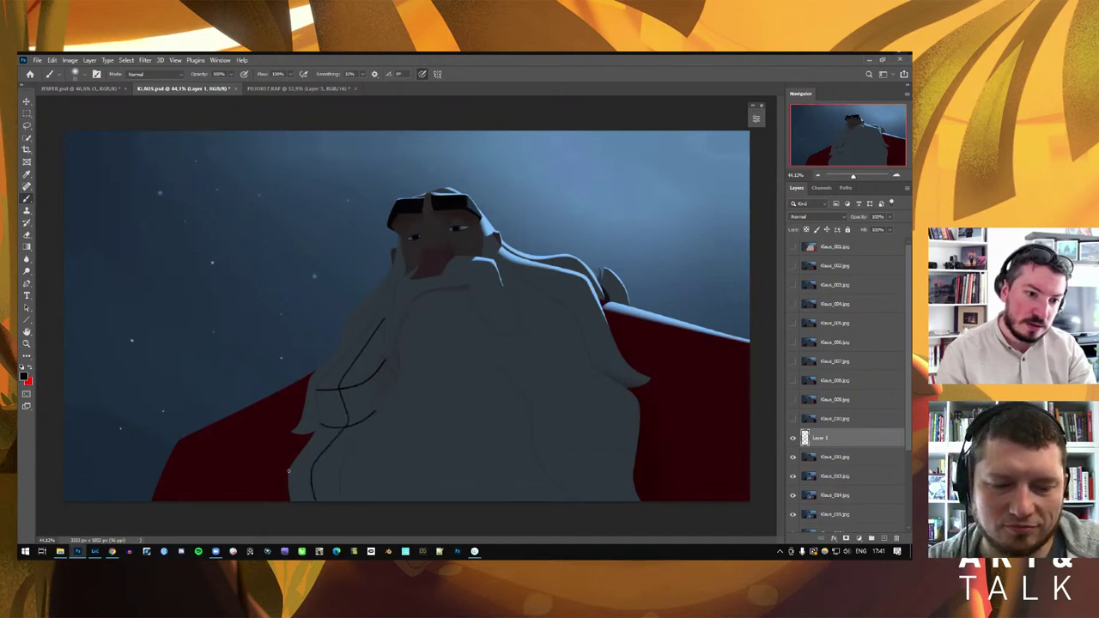
drag(358, 457, 520, 429)
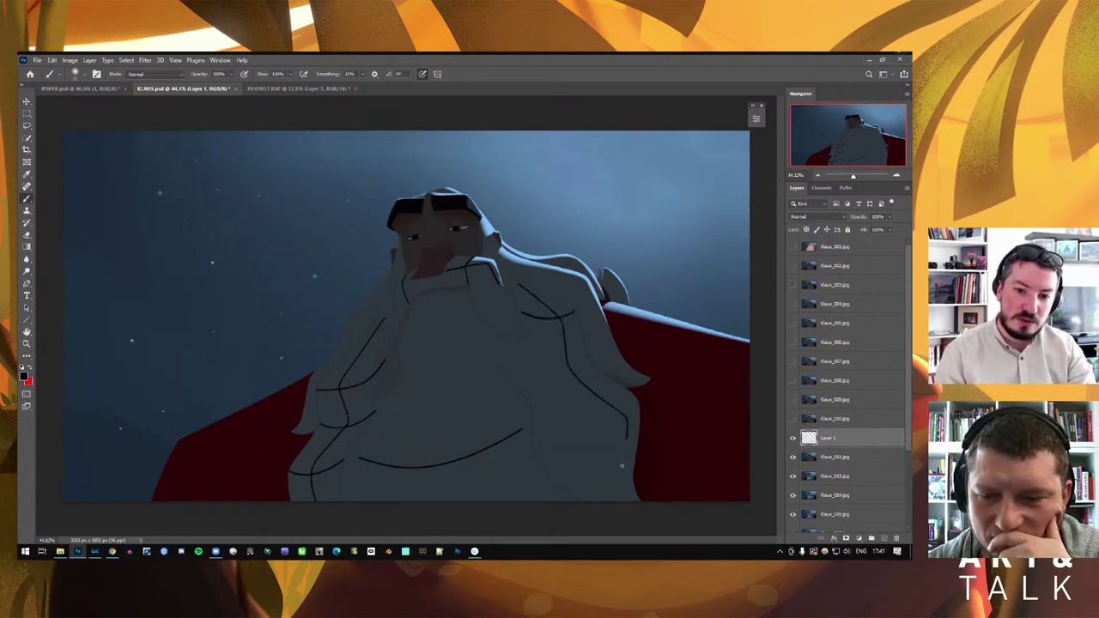
drag(627, 439, 630, 498)
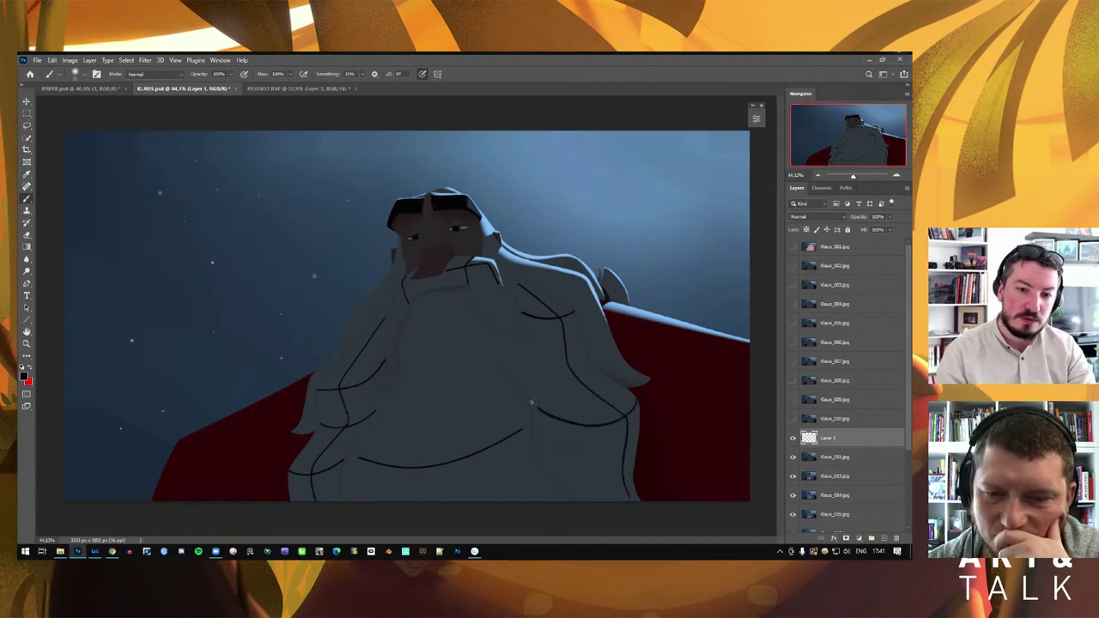
mouse_move(591, 362)
mouse_down()
mouse_move(557, 379)
mouse_move(506, 370)
mouse_up()
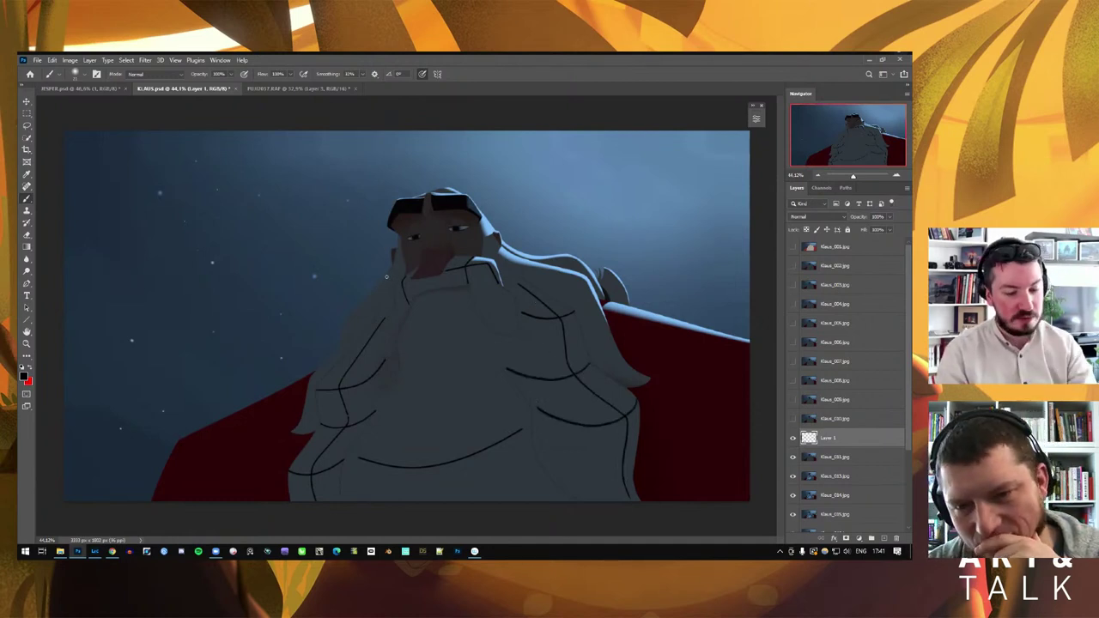
key(ctrl+shift+alt+n)
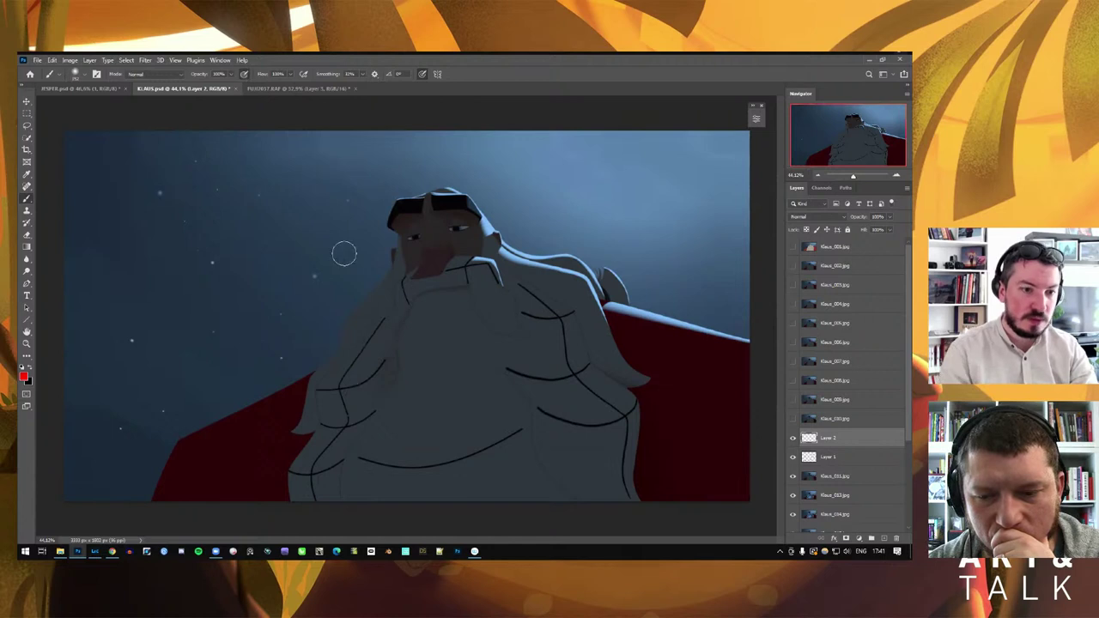
Paint red patches over the beard clumps at 0% smoothing, then delete both sketch layers
drag(327, 382, 367, 369)
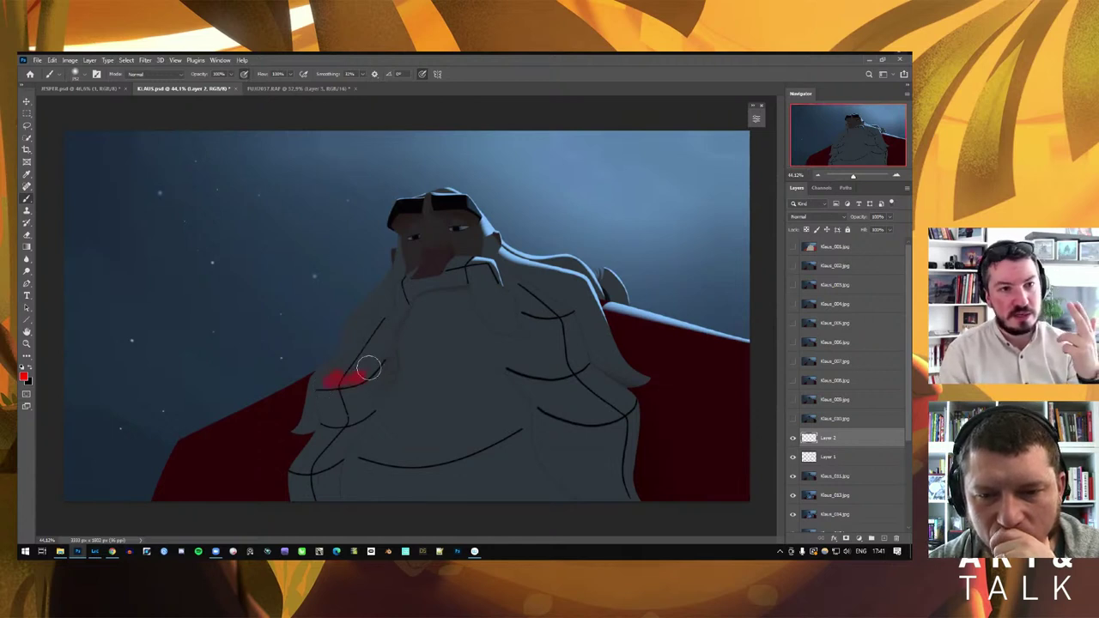
key(alt+0)
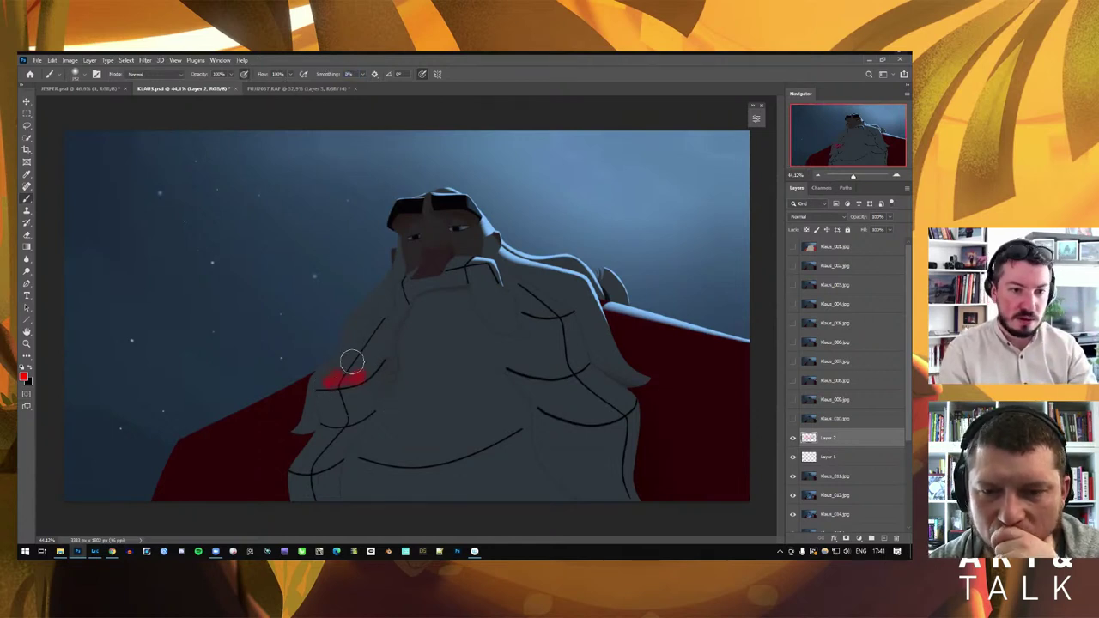
drag(352, 362, 378, 330)
drag(326, 382, 320, 388)
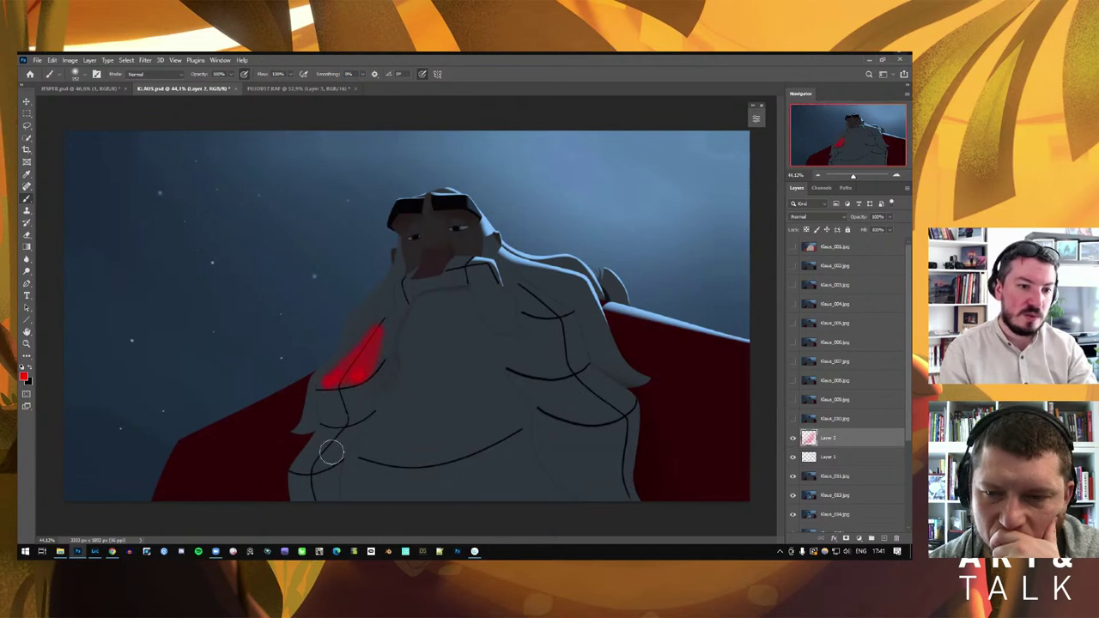
drag(305, 462, 343, 441)
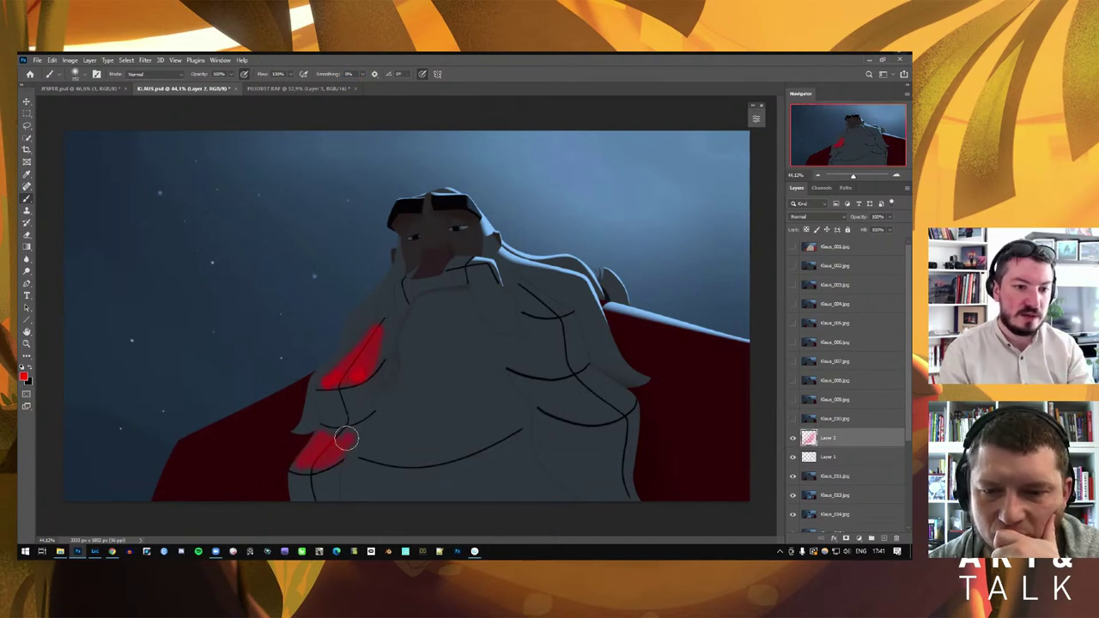
mouse_move(549, 386)
mouse_down()
mouse_move(560, 398)
mouse_move(589, 378)
mouse_move(583, 411)
mouse_up()
mouse_move(545, 317)
mouse_down()
mouse_move(524, 296)
mouse_move(537, 305)
mouse_up()
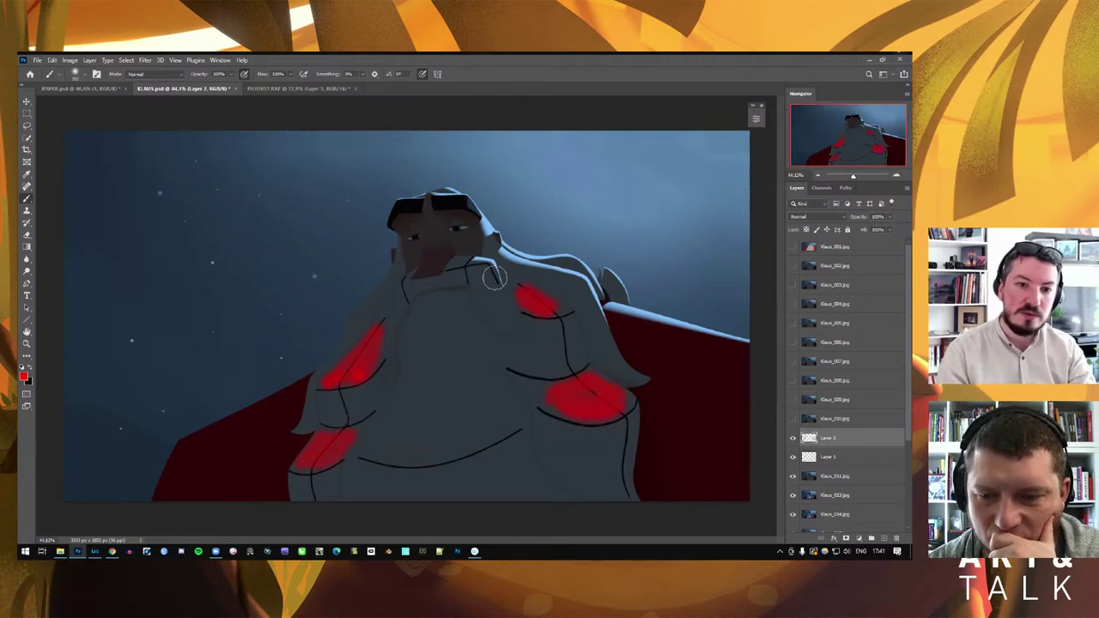
drag(455, 264, 489, 262)
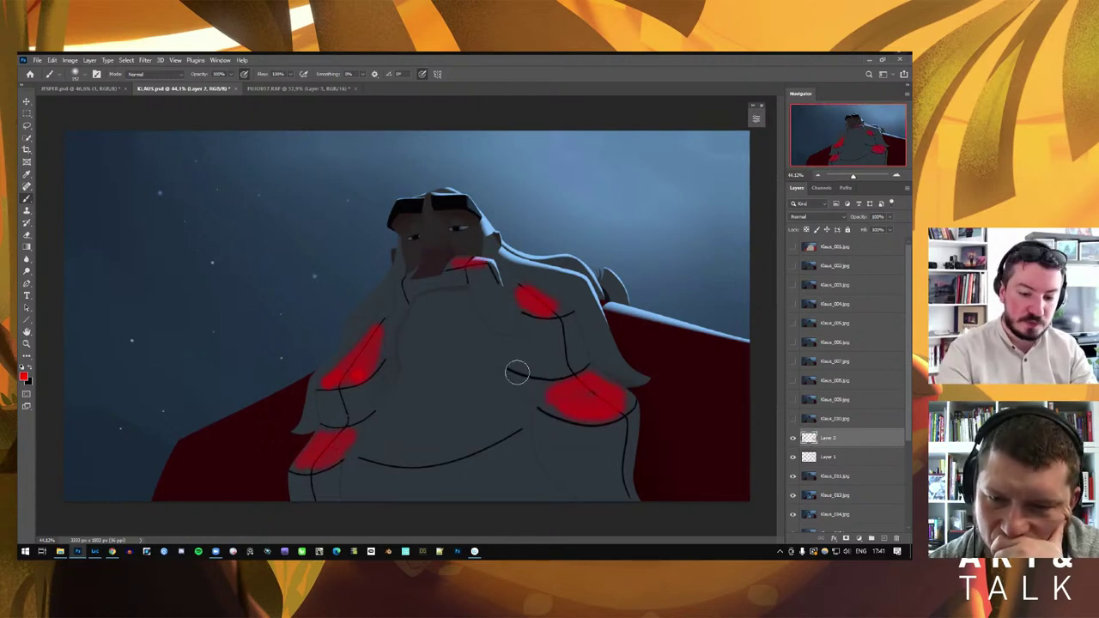
key(Delete)
key(Delete)
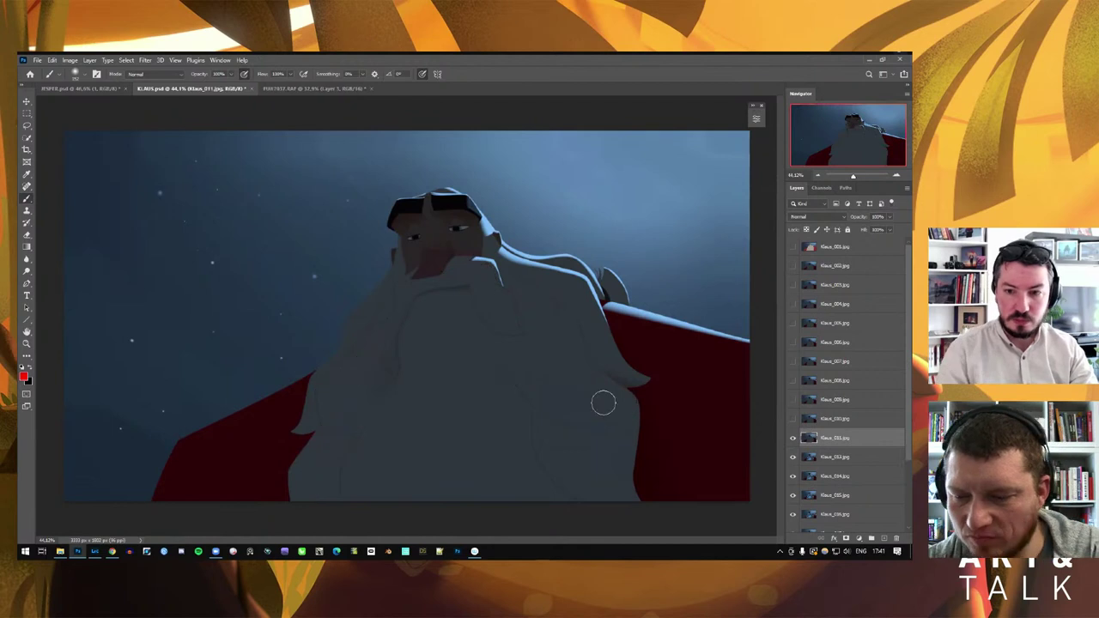
Step through the frames past Klaus_011 and back, then add a new Layer 1 above it
click(792, 437)
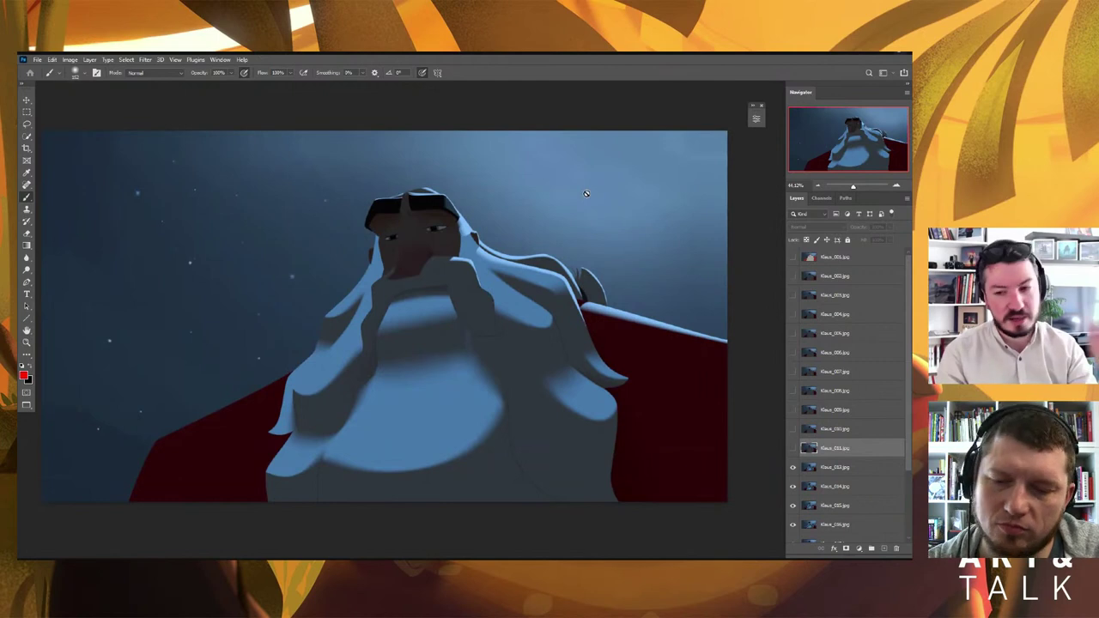
click(793, 467)
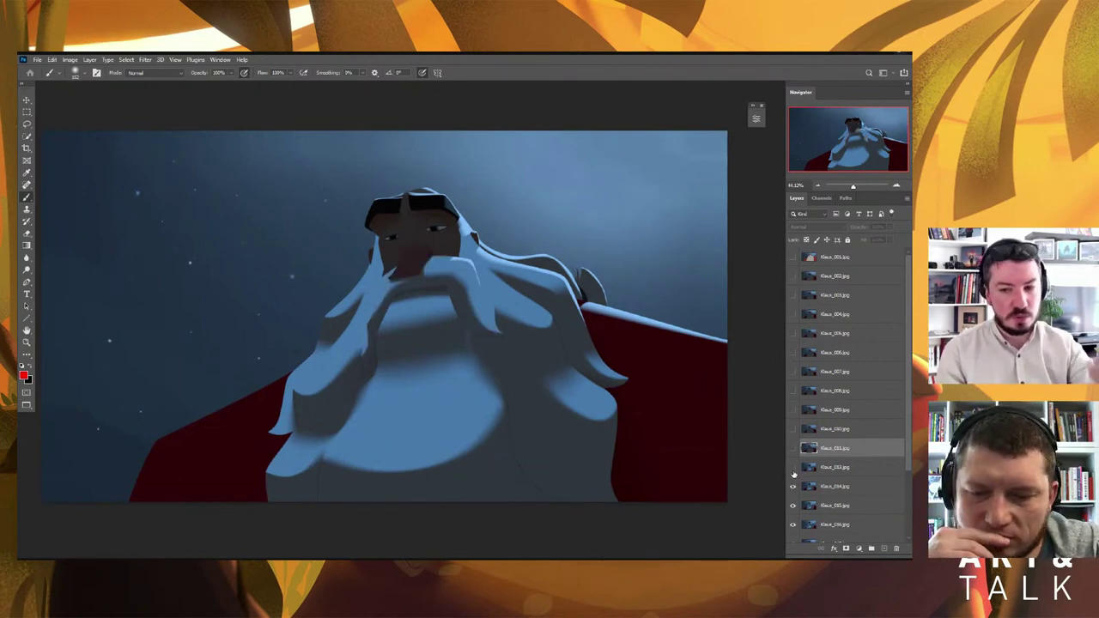
click(793, 488)
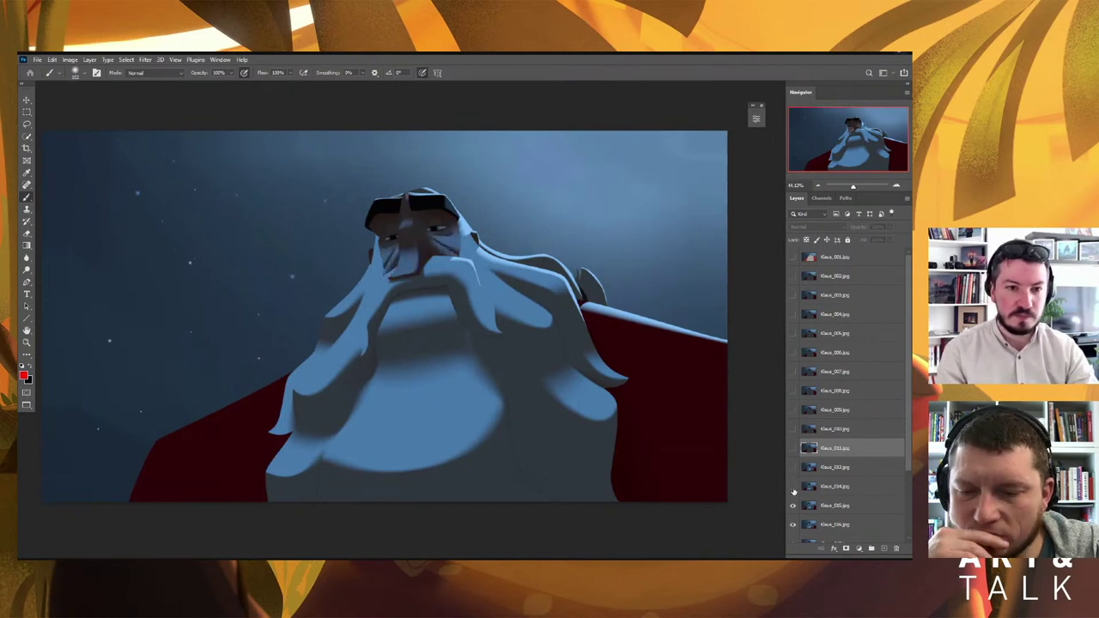
click(793, 467)
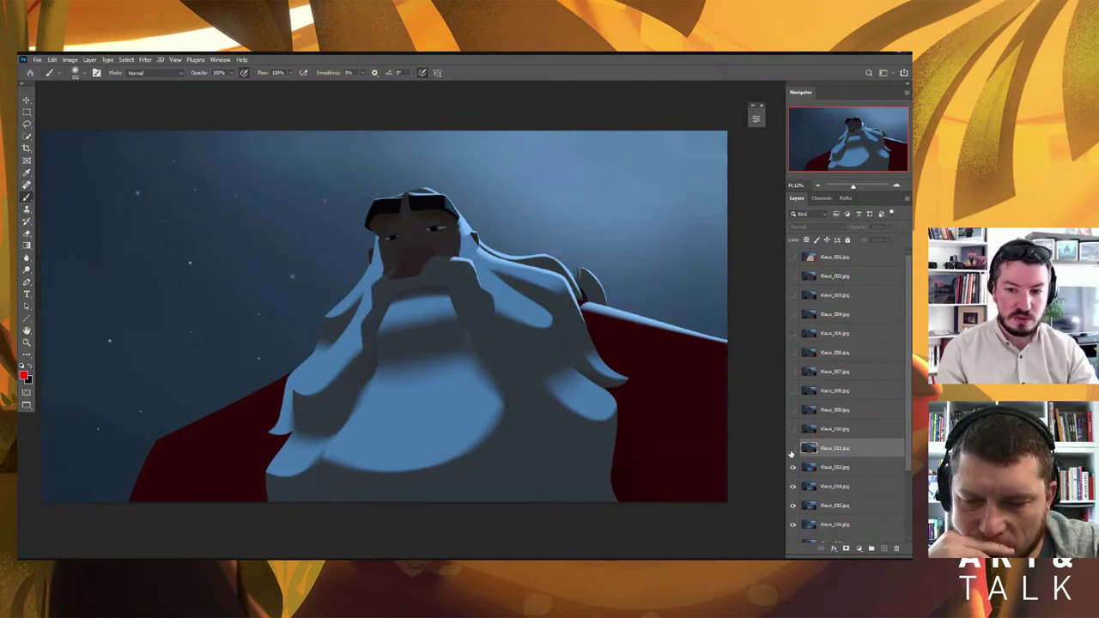
click(793, 447)
click(884, 548)
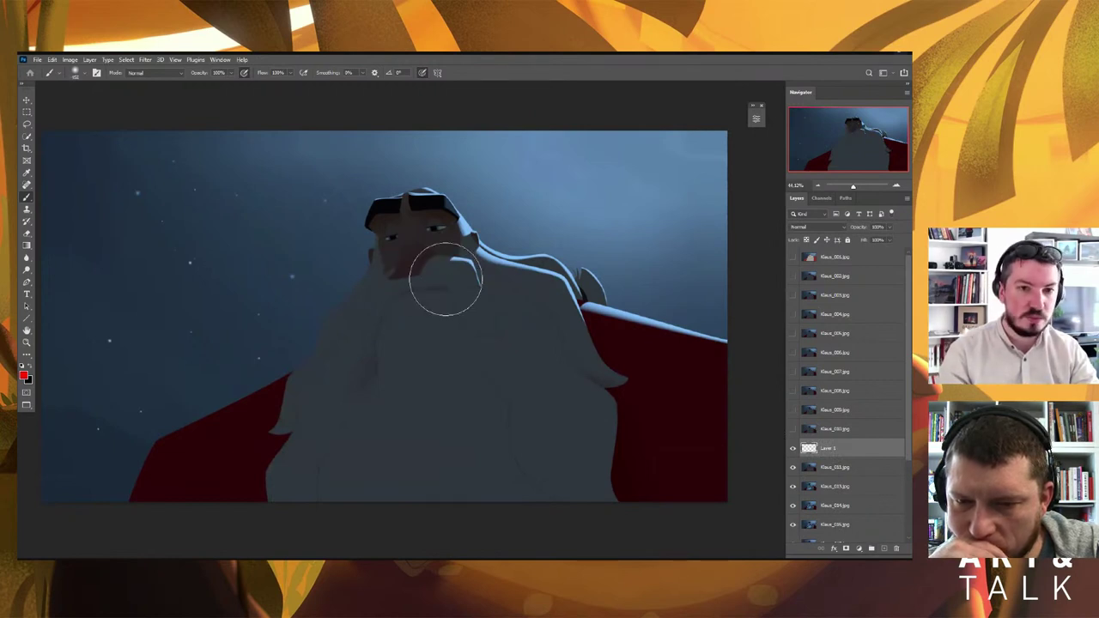
Sample light blue, paint a diagonal stroke across the beard, and lower its layer opacity
alt+click(496, 250)
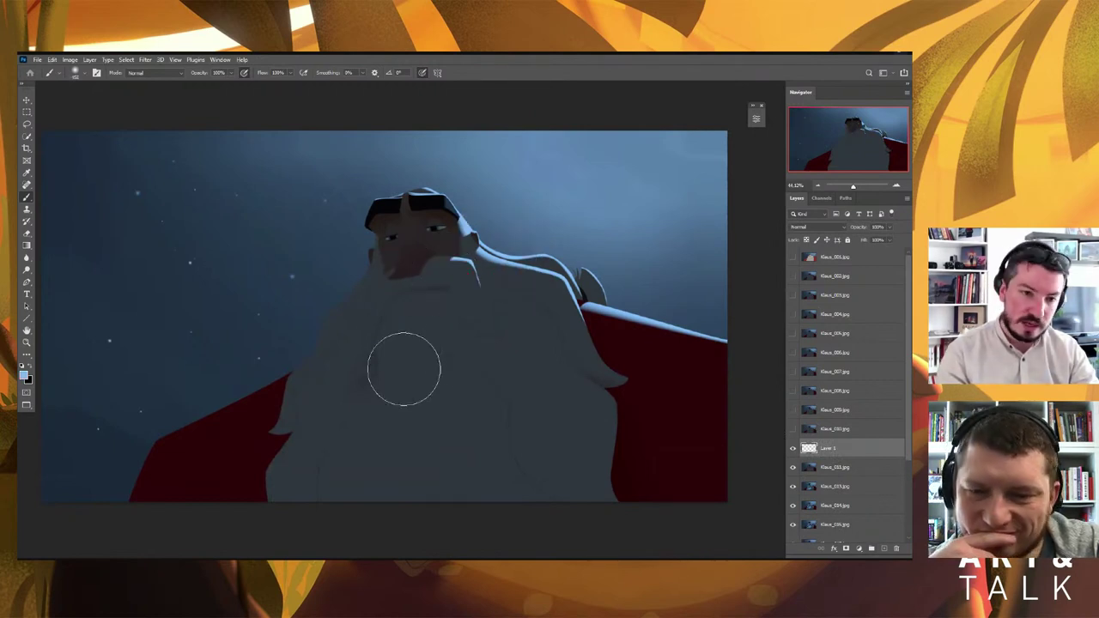
mouse_move(400, 368)
mouse_down()
mouse_move(454, 417)
mouse_move(398, 342)
mouse_up()
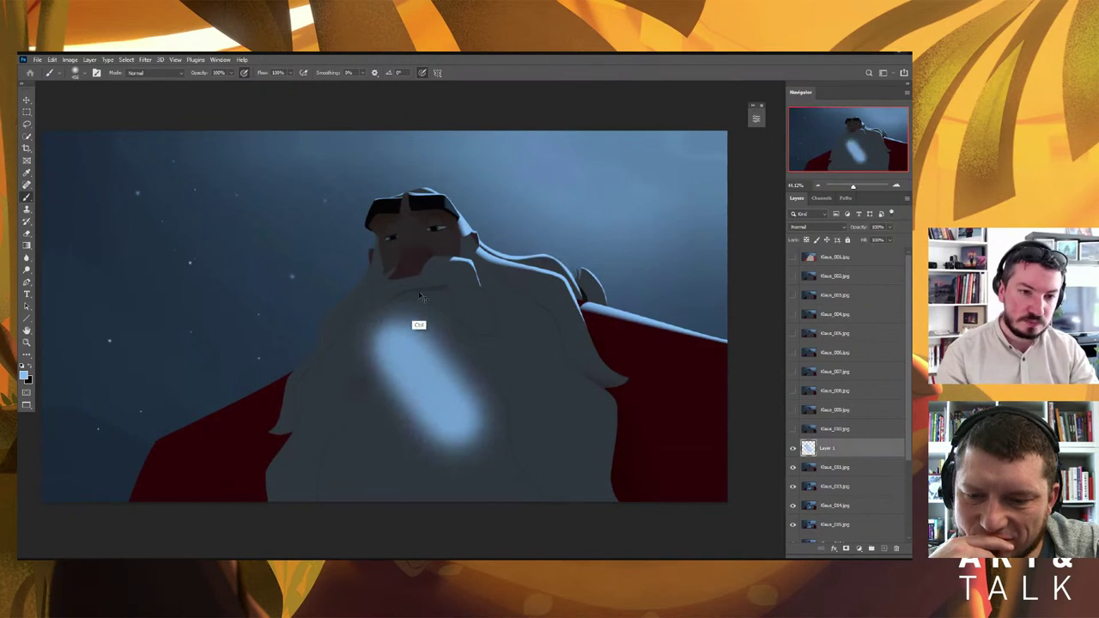
key(ctrl+z)
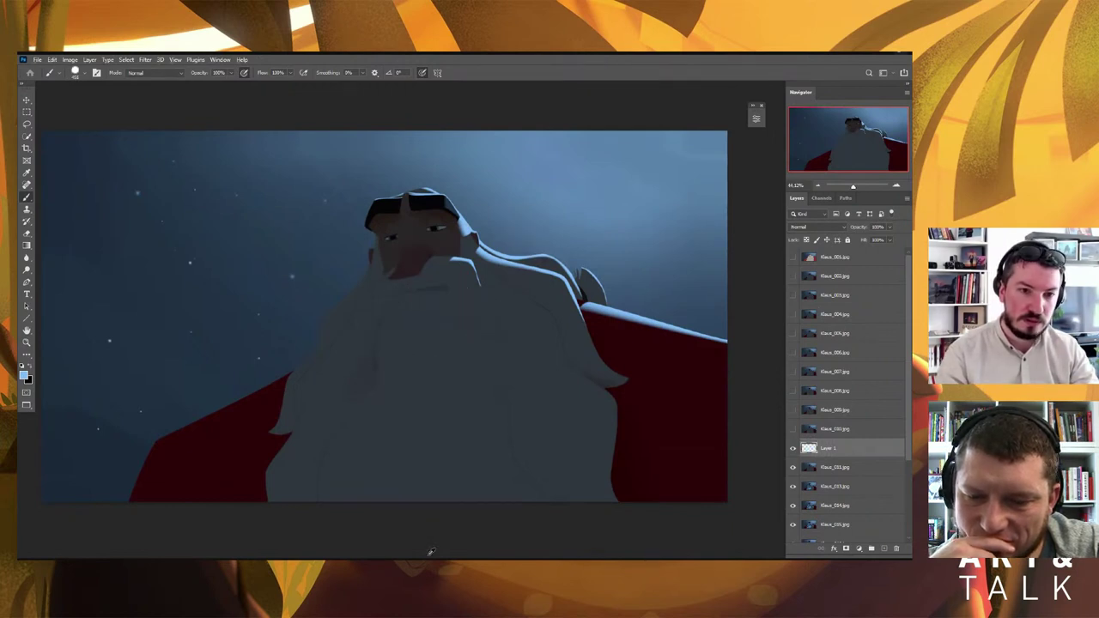
mouse_move(406, 359)
mouse_down()
mouse_move(462, 432)
mouse_move(405, 344)
mouse_move(414, 374)
mouse_up()
key(ctrl+z)
key(ctrl+z)
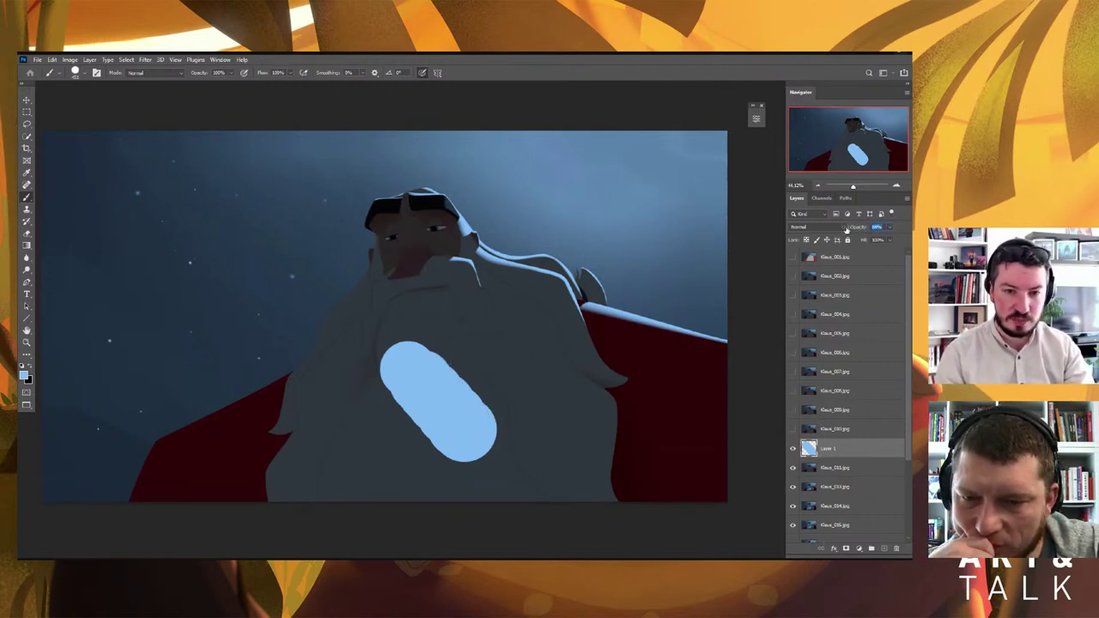
drag(855, 228, 836, 228)
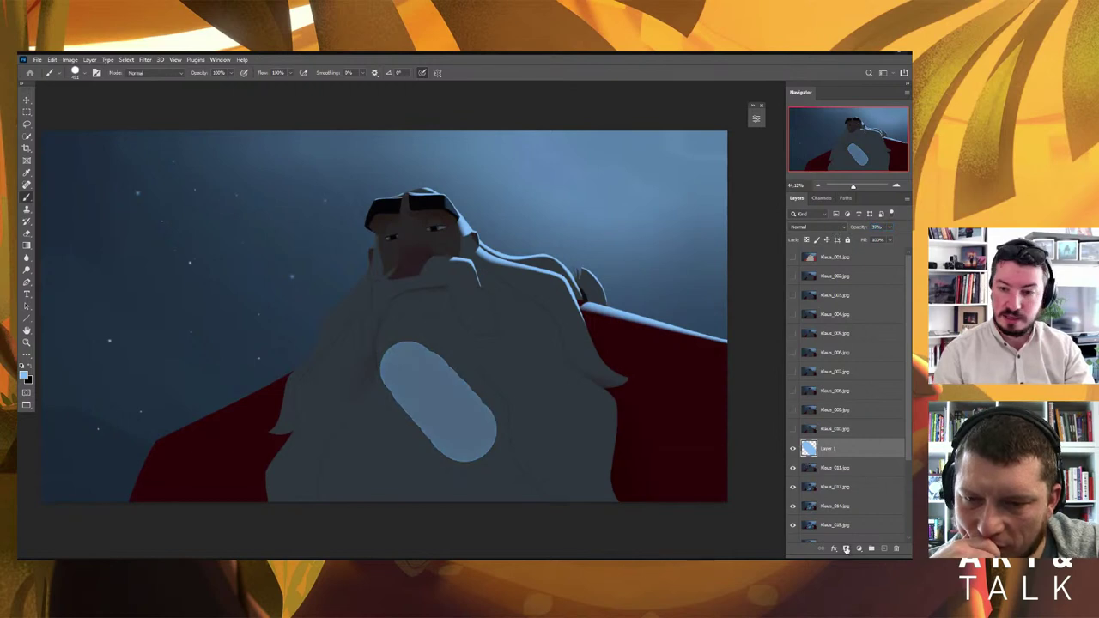
Add a crossing faded blue stroke on a new layer, then delete the blue X markings
click(882, 548)
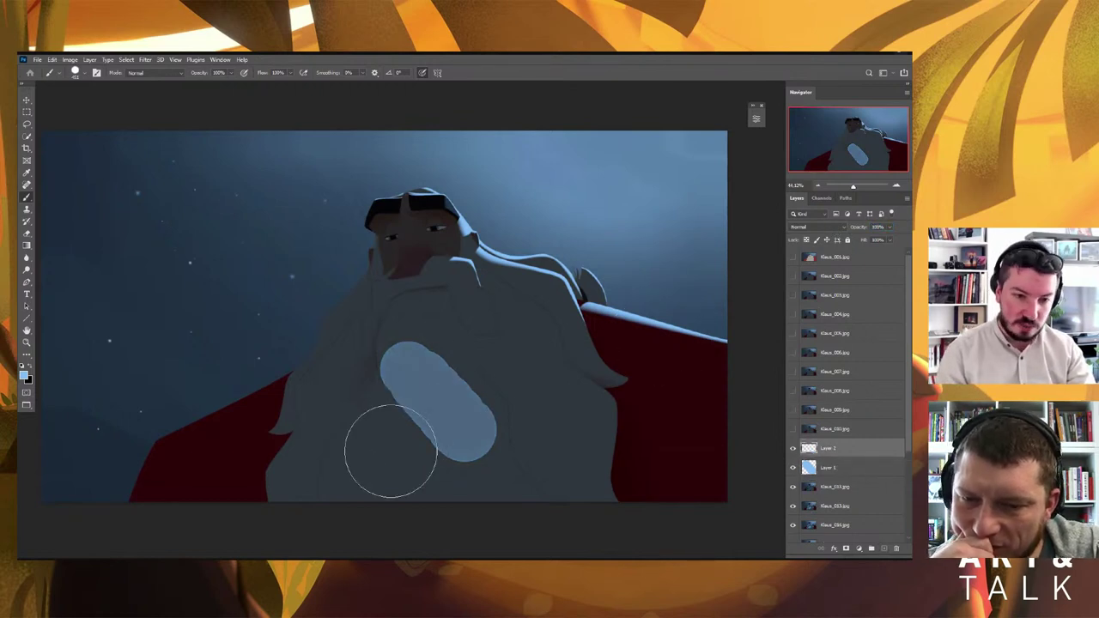
drag(391, 454, 485, 345)
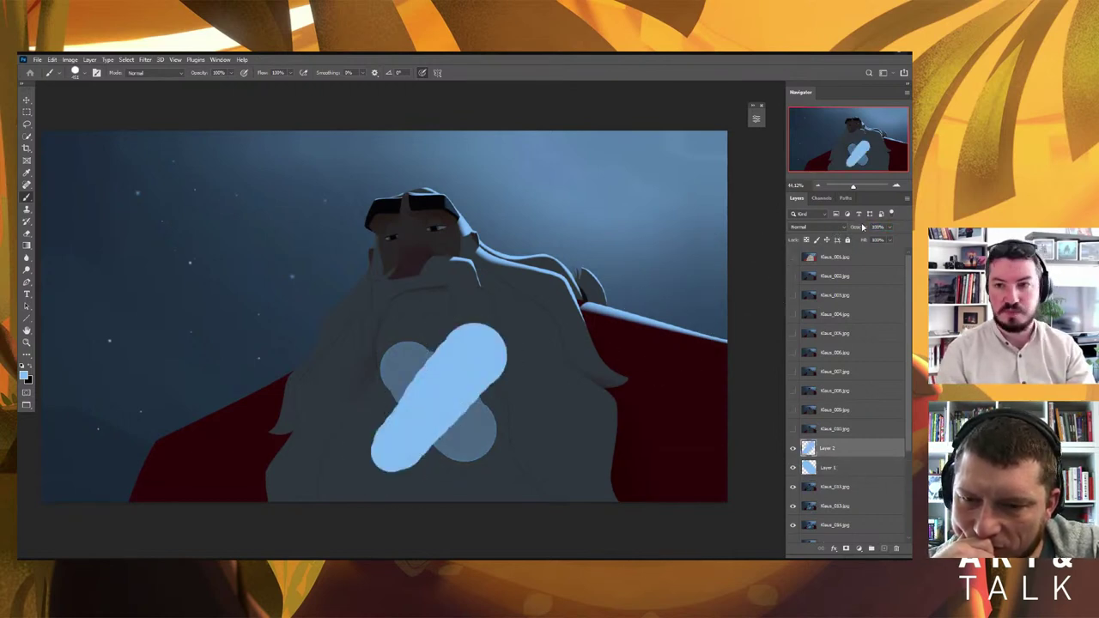
drag(863, 226, 830, 232)
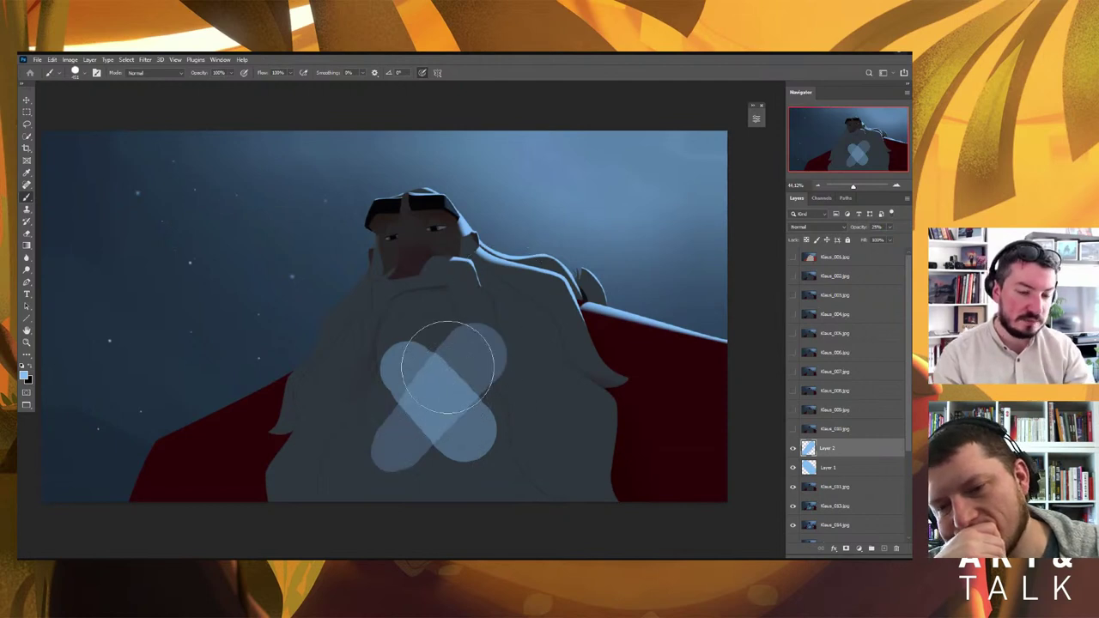
drag(448, 367, 420, 403)
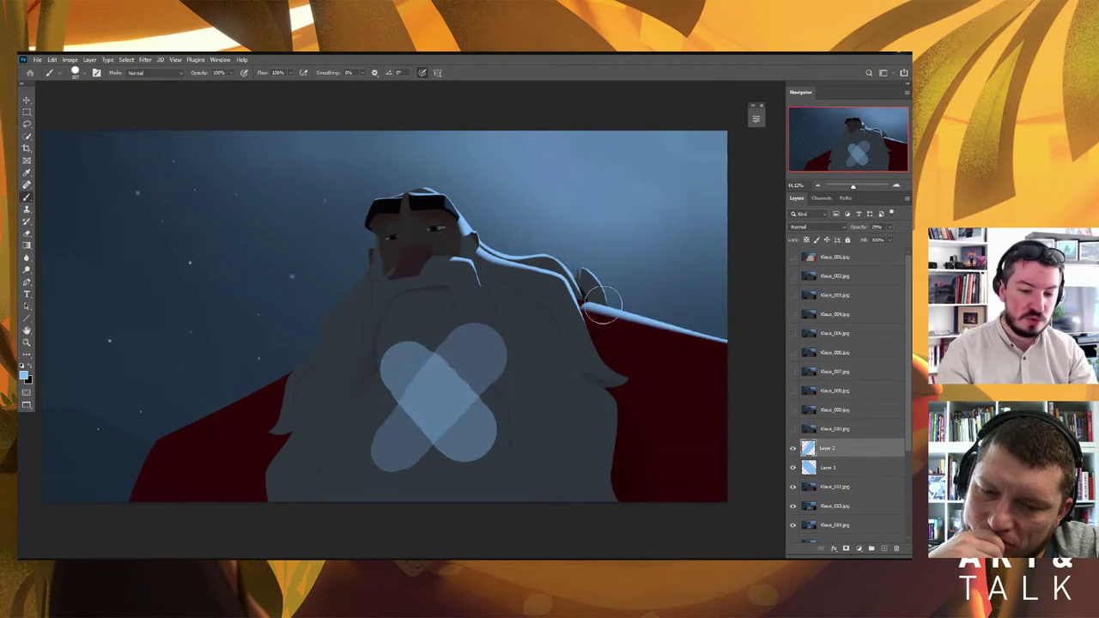
key(Delete)
key(Delete)
Paint crossing light-blue strokes over Klaus's beard on two new layers
key(ctrl+shift+n)
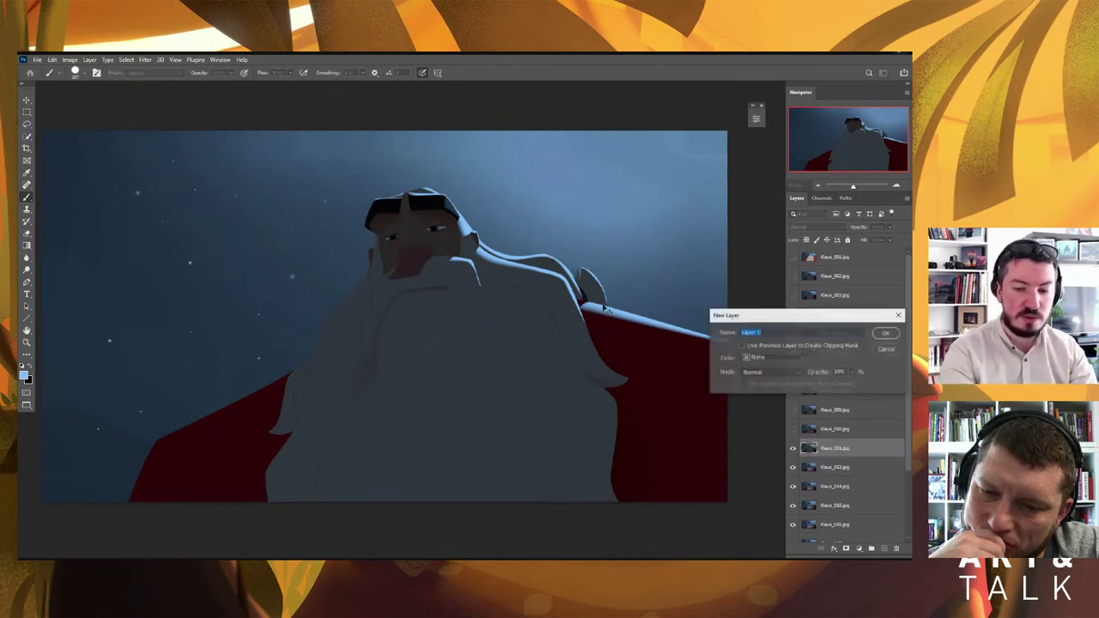
key(Return)
drag(380, 348, 479, 449)
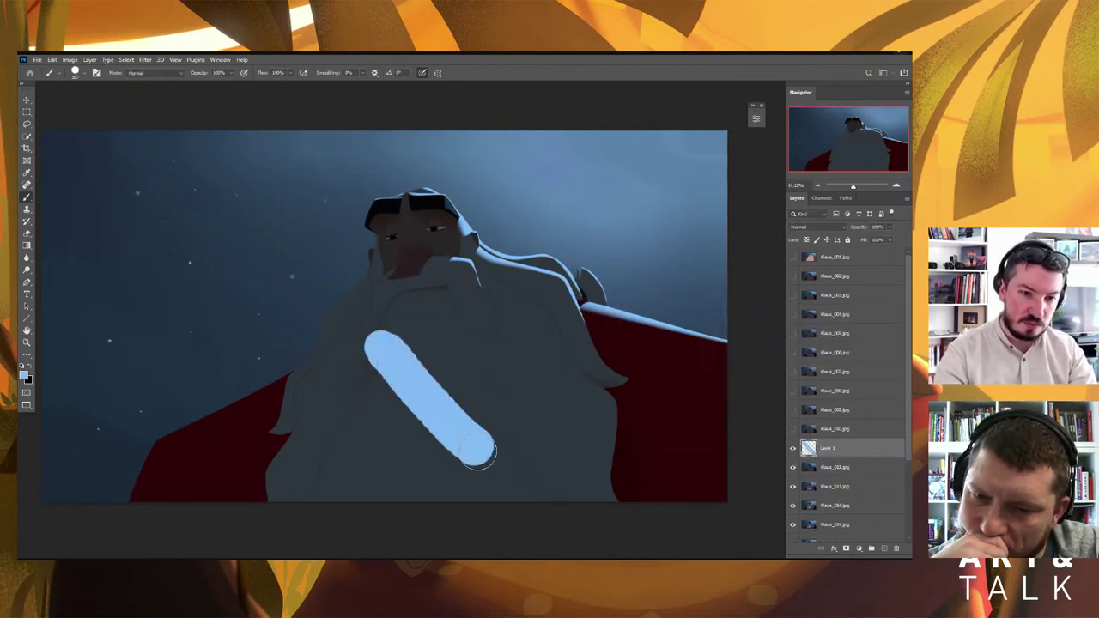
click(883, 548)
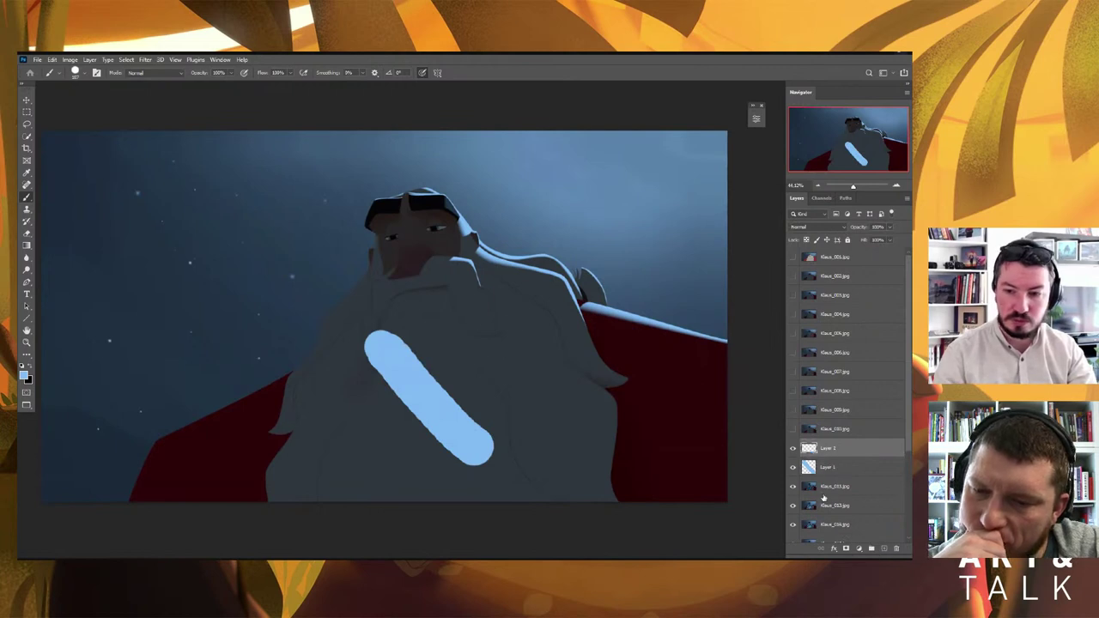
drag(360, 457, 429, 351)
drag(425, 488, 500, 369)
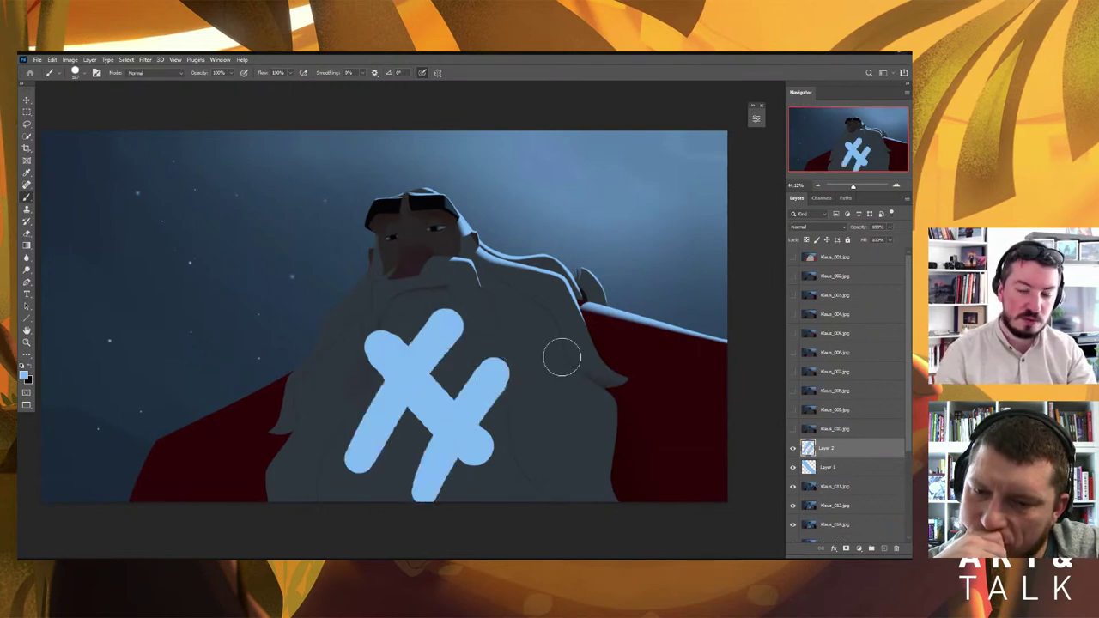
Group the two stroke layers, lower the group's opacity, then delete the group
ctrl+click(840, 466)
key(ctrl+g)
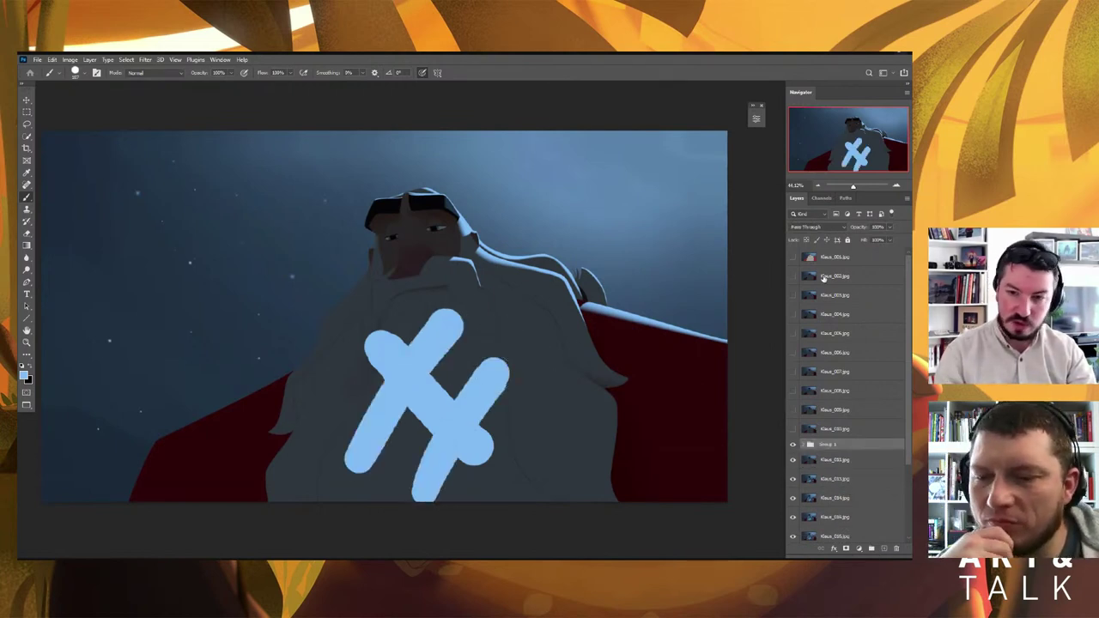
drag(863, 229, 827, 240)
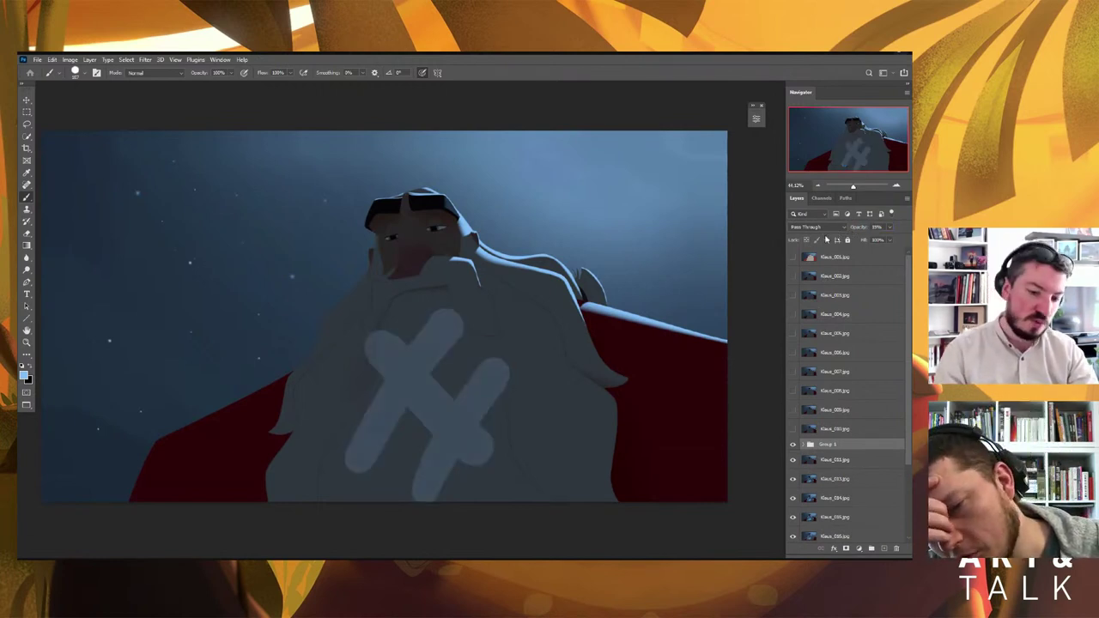
key(Delete)
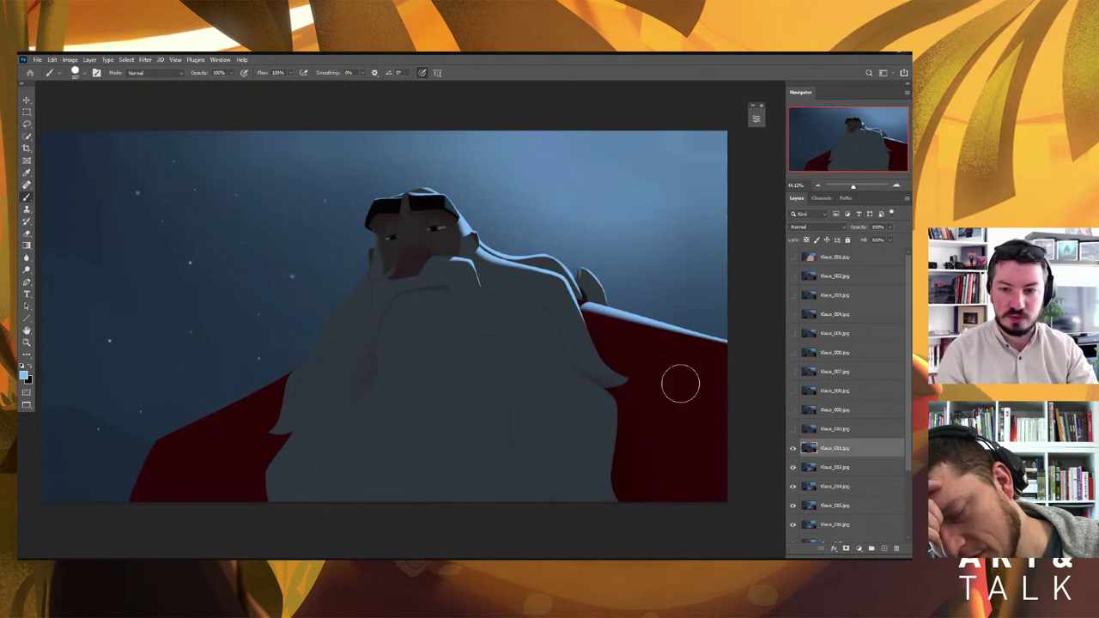
Hide frames from Klaus_011 onward one at a time to advance through the sequence
click(792, 447)
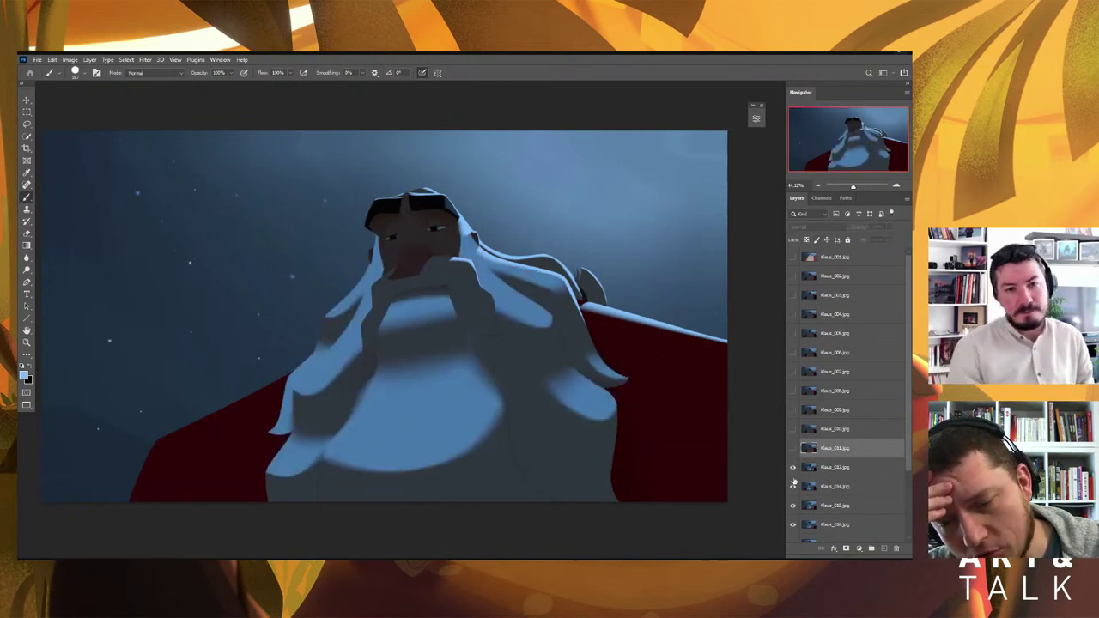
click(794, 477)
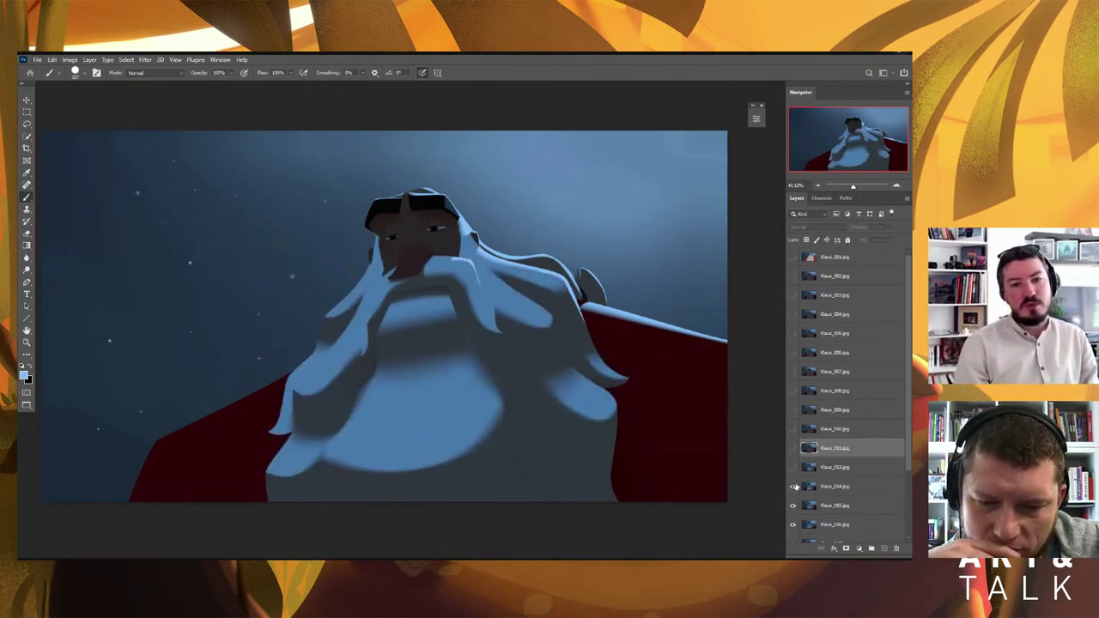
click(794, 486)
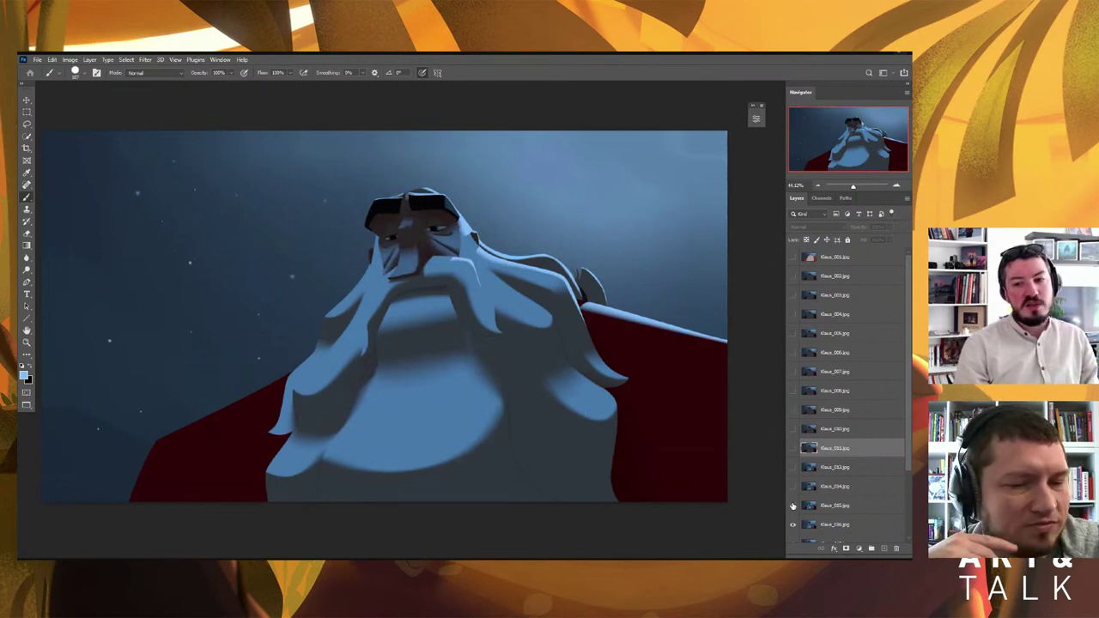
click(793, 506)
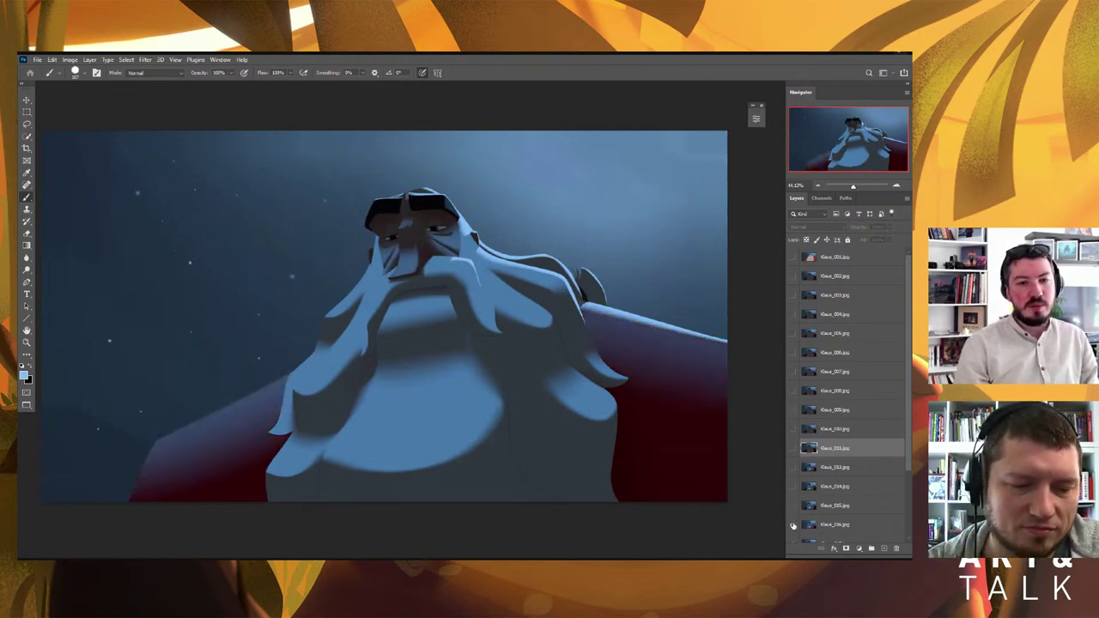
click(793, 525)
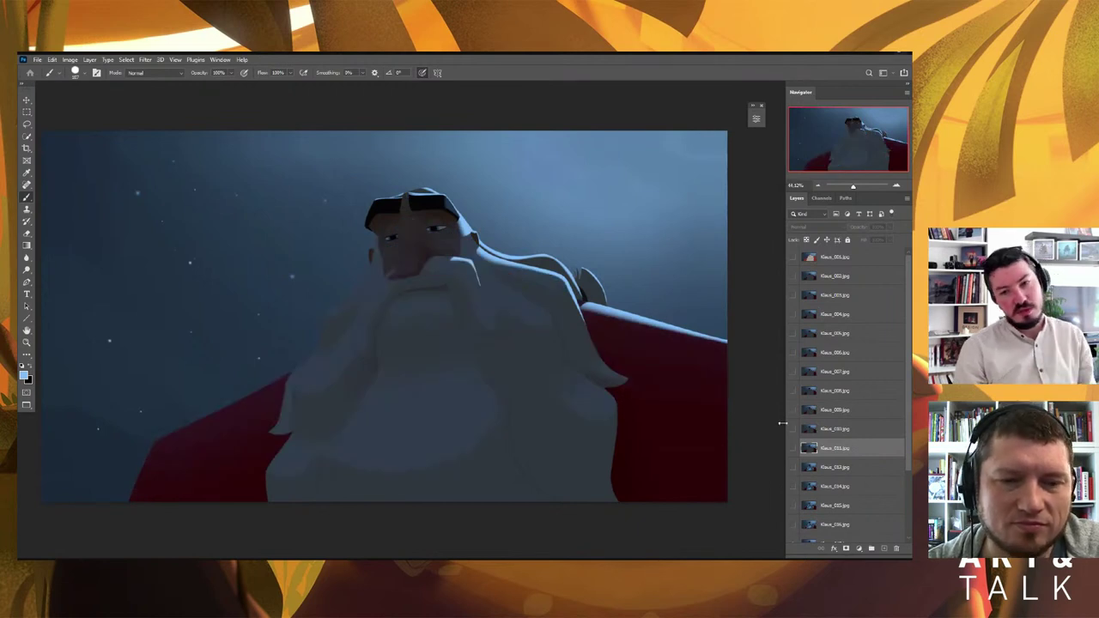
Toggle Klaus_017 off and on to compare it, then hide it
scroll(905, 438, down, 3)
scroll(838, 457, down, 2)
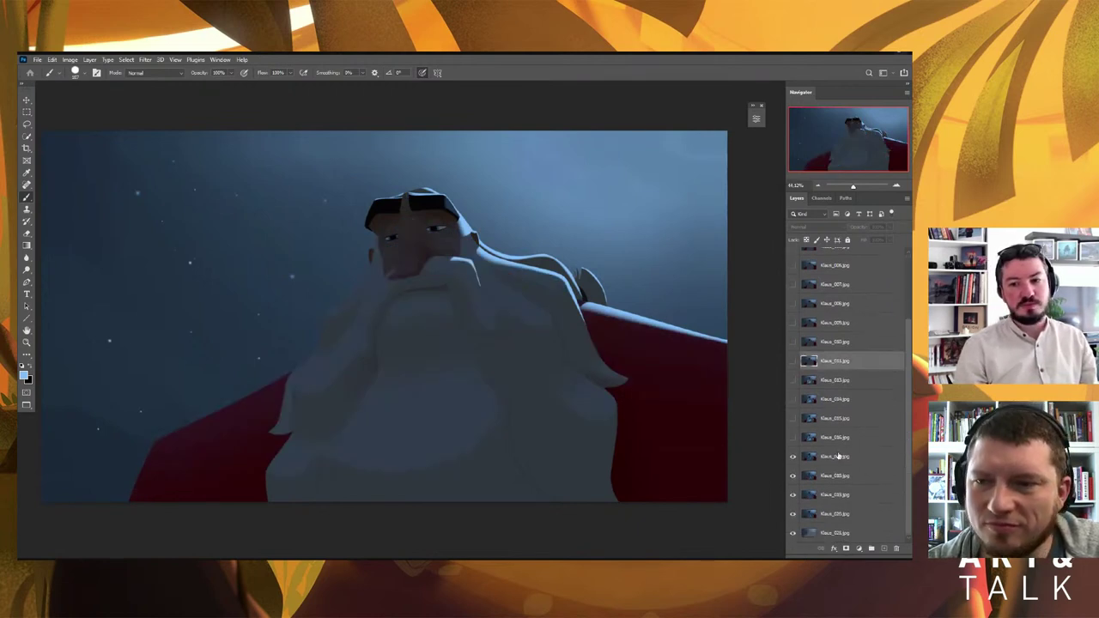
click(793, 459)
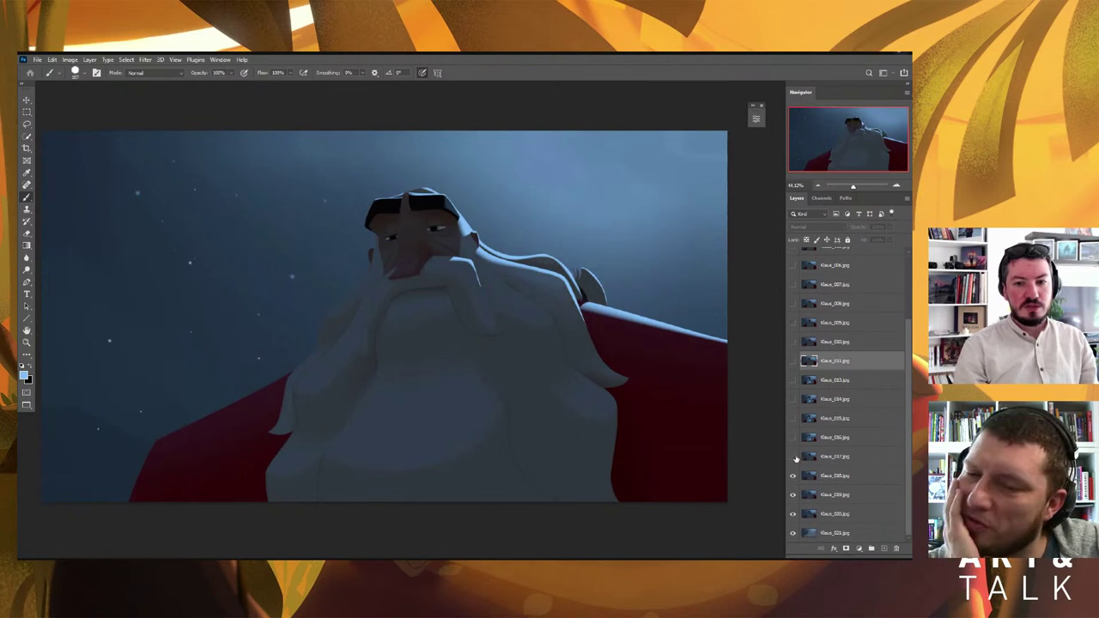
click(794, 459)
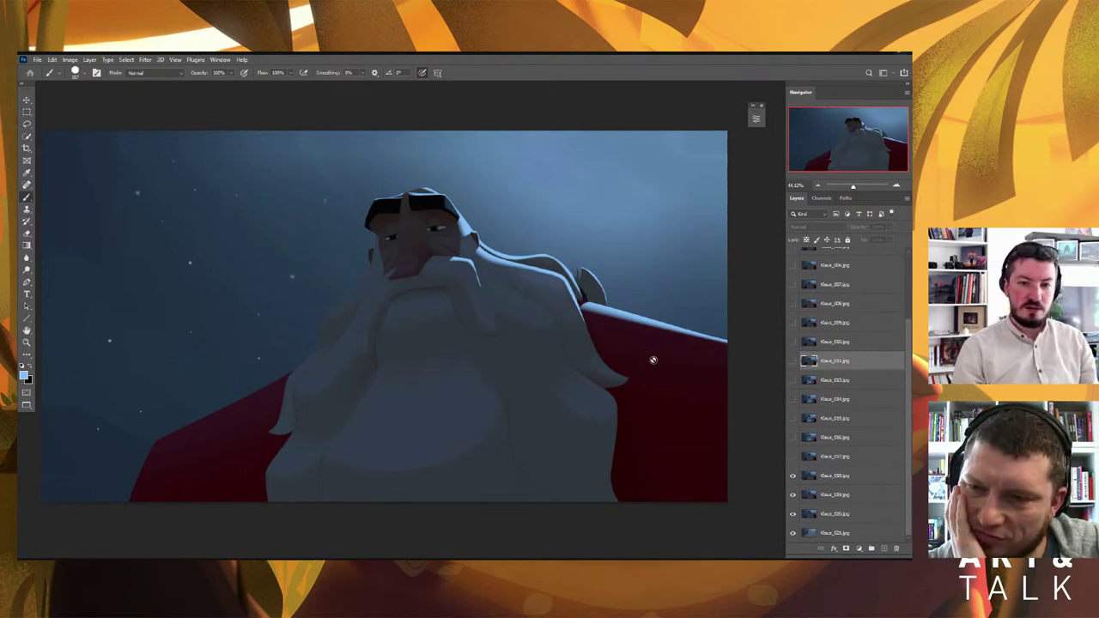
click(509, 267)
Dismiss the hidden-layer warning and zoom in close on Klaus's face
key(Return)
key(z)
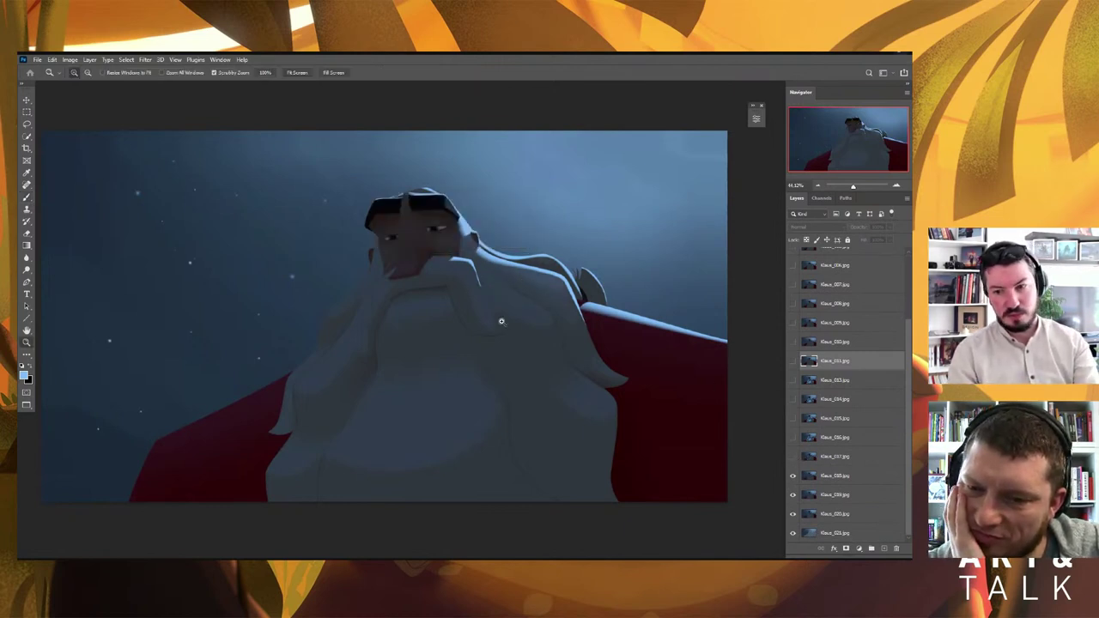
drag(498, 314, 615, 352)
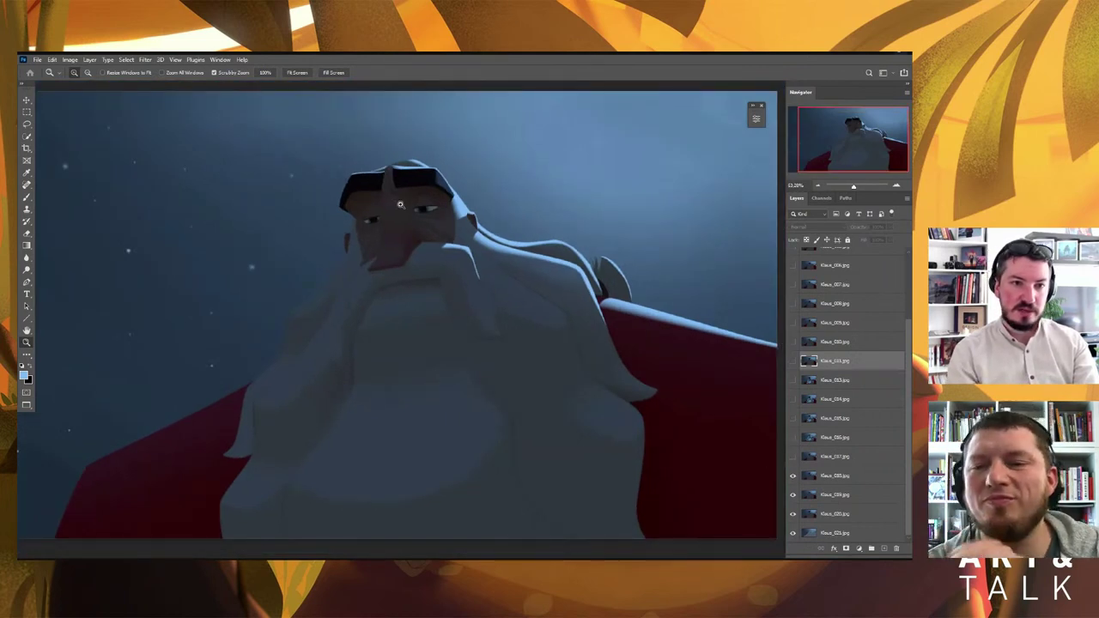
drag(403, 215, 750, 468)
Hide Klaus_018, then toggle Klaus_019 off, on and off again to compare
click(792, 475)
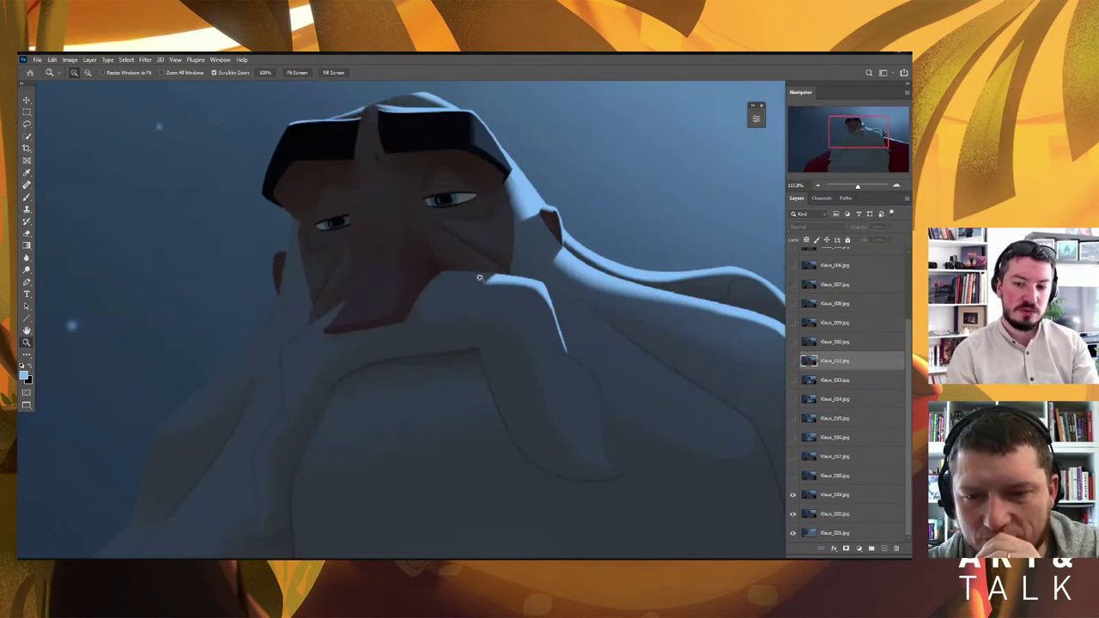
click(792, 495)
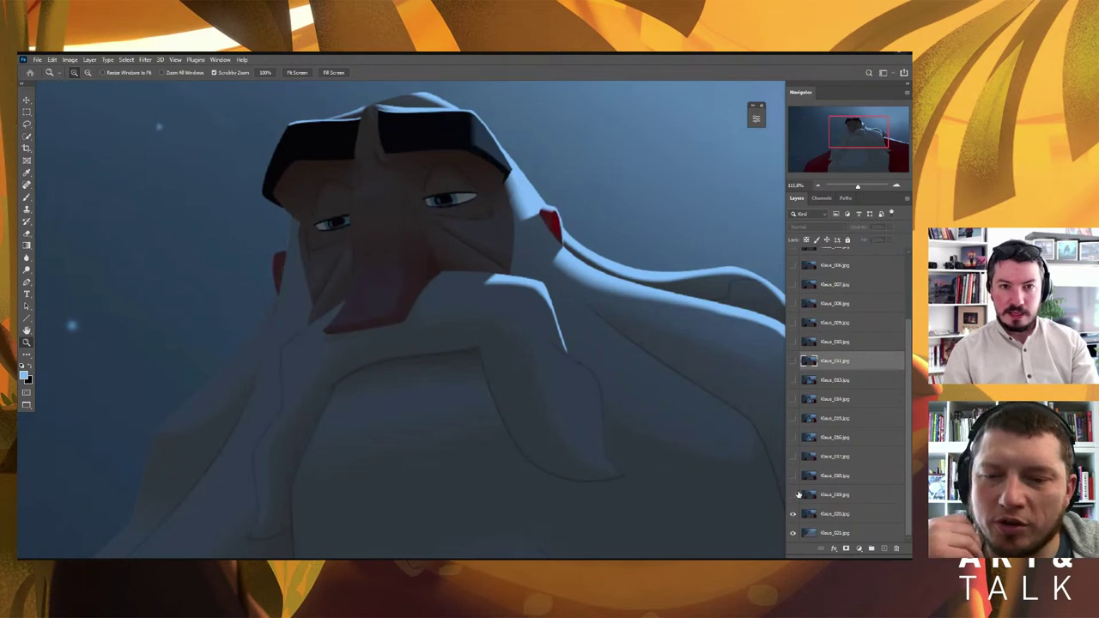
click(793, 495)
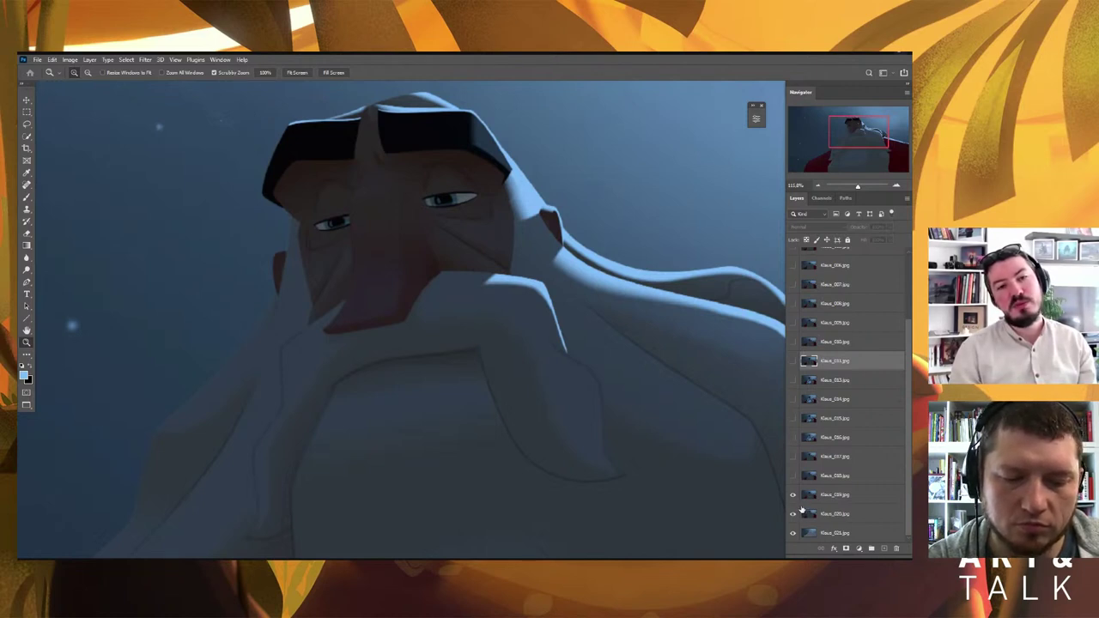
click(792, 495)
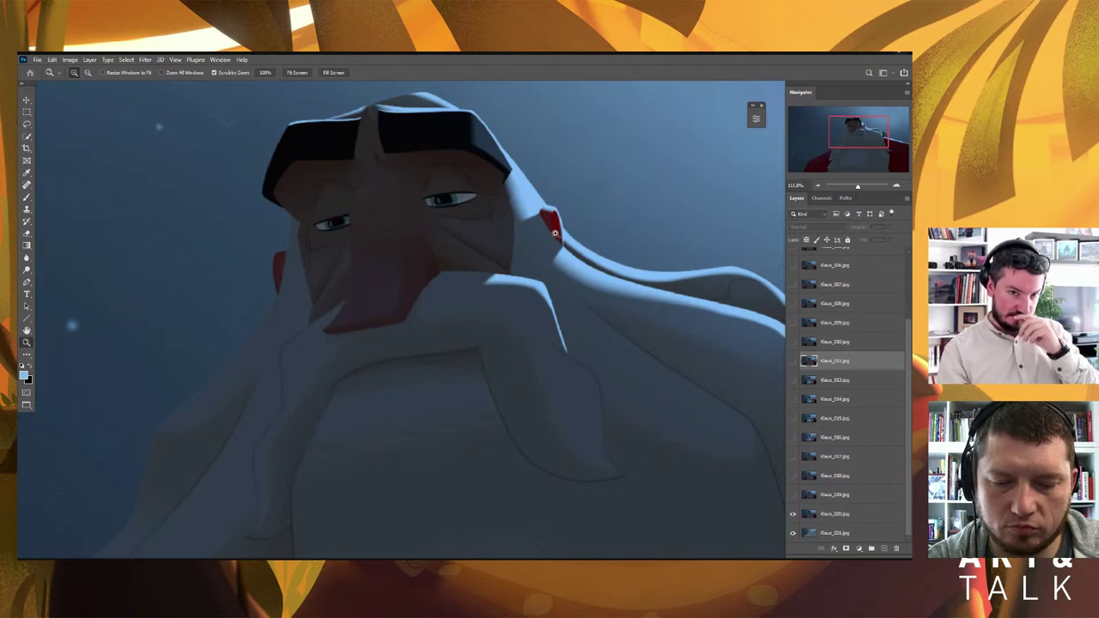
Zoom out to about 52%, hide Klaus_019, and show and select Klaus_020
scroll(565, 263, down, 5)
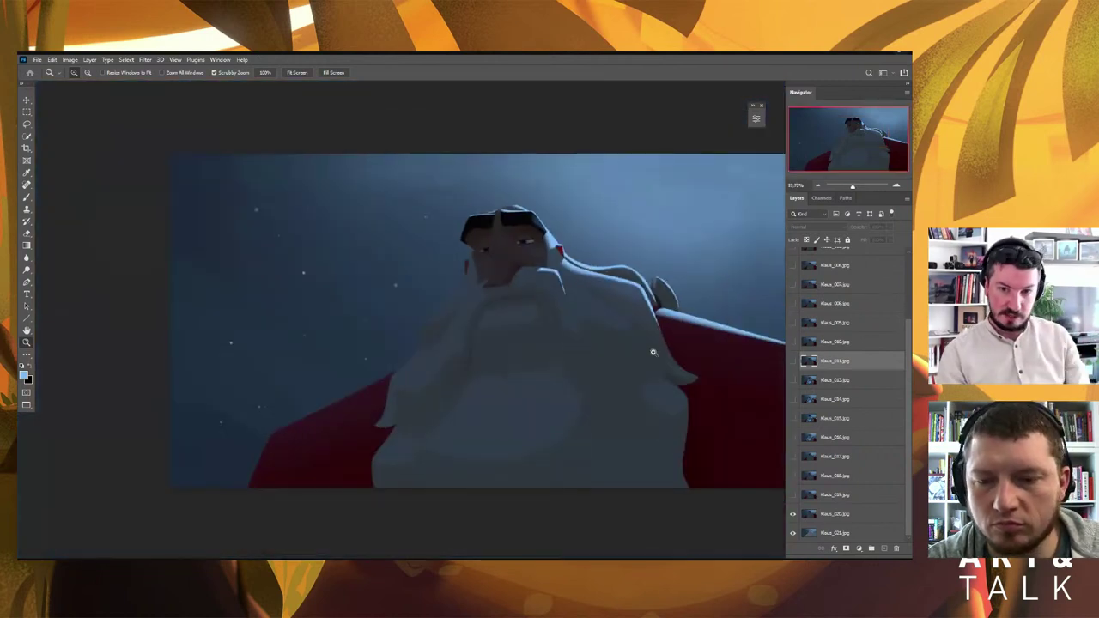
scroll(653, 352, up, 2)
scroll(635, 354, up, 2)
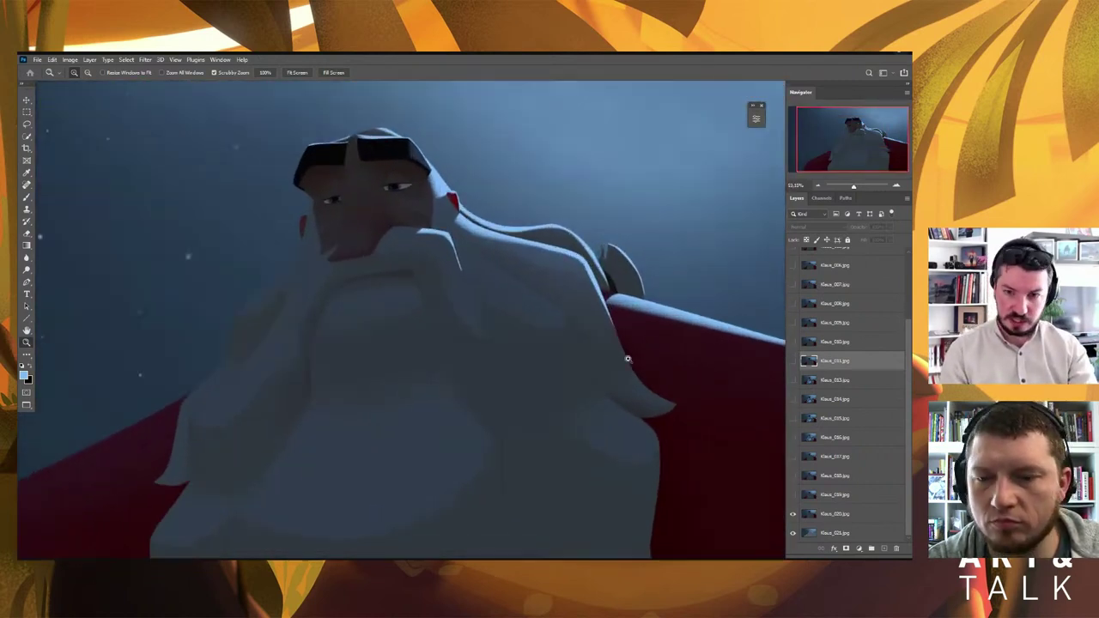
scroll(596, 349, down, 1)
scroll(706, 383, up, 1)
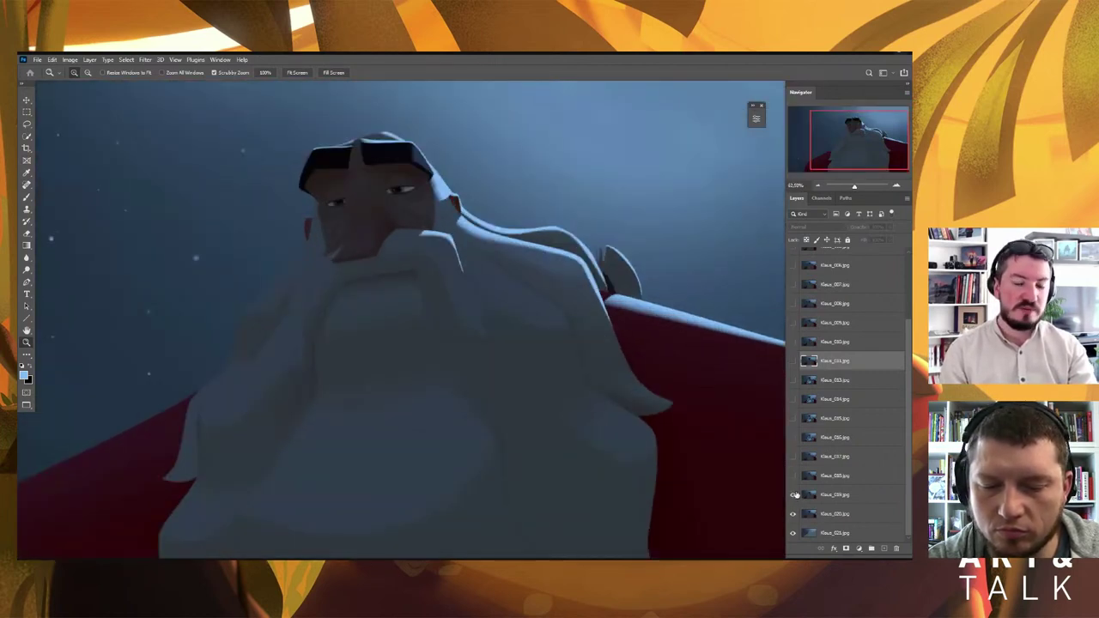
click(795, 495)
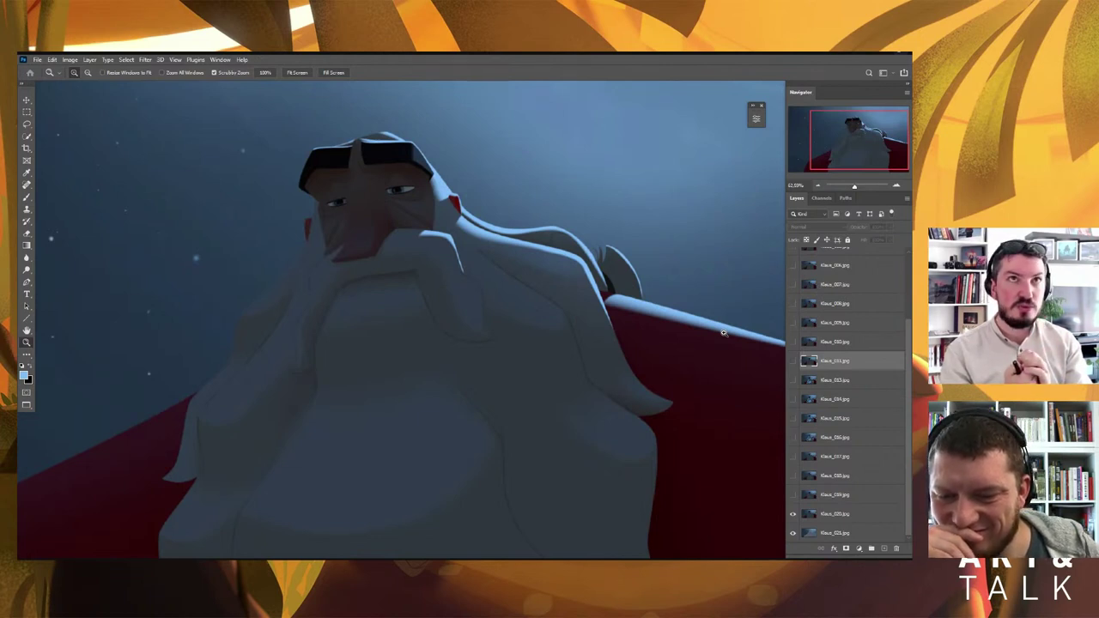
click(793, 514)
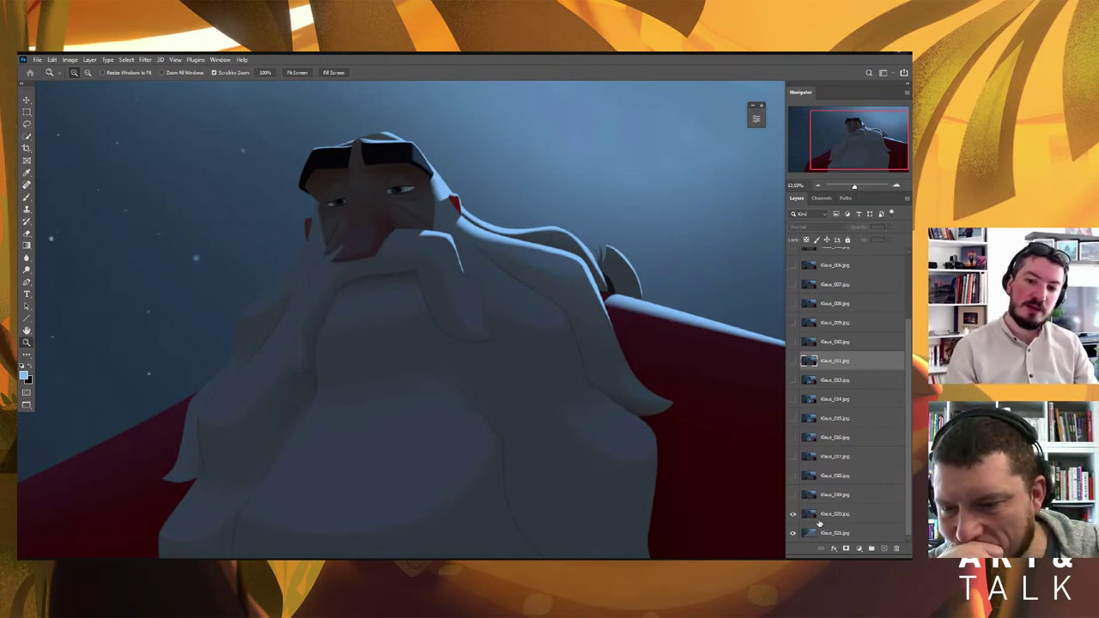
click(820, 522)
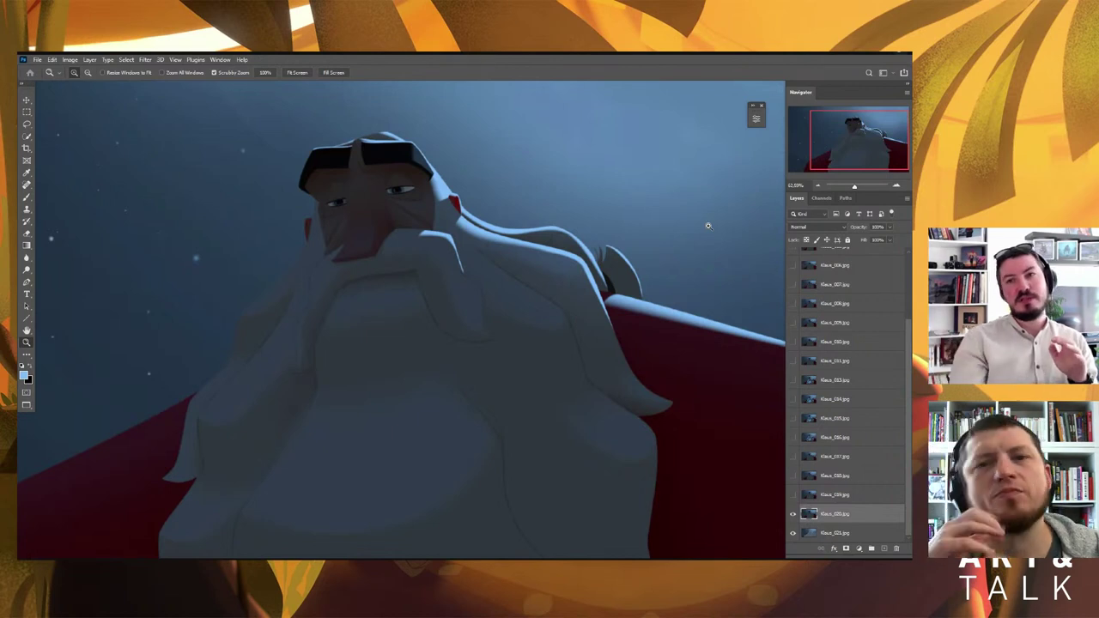
Keep Klaus_020's blend mode at Normal, zoom out, and toggle it to compare with the grey render
click(800, 227)
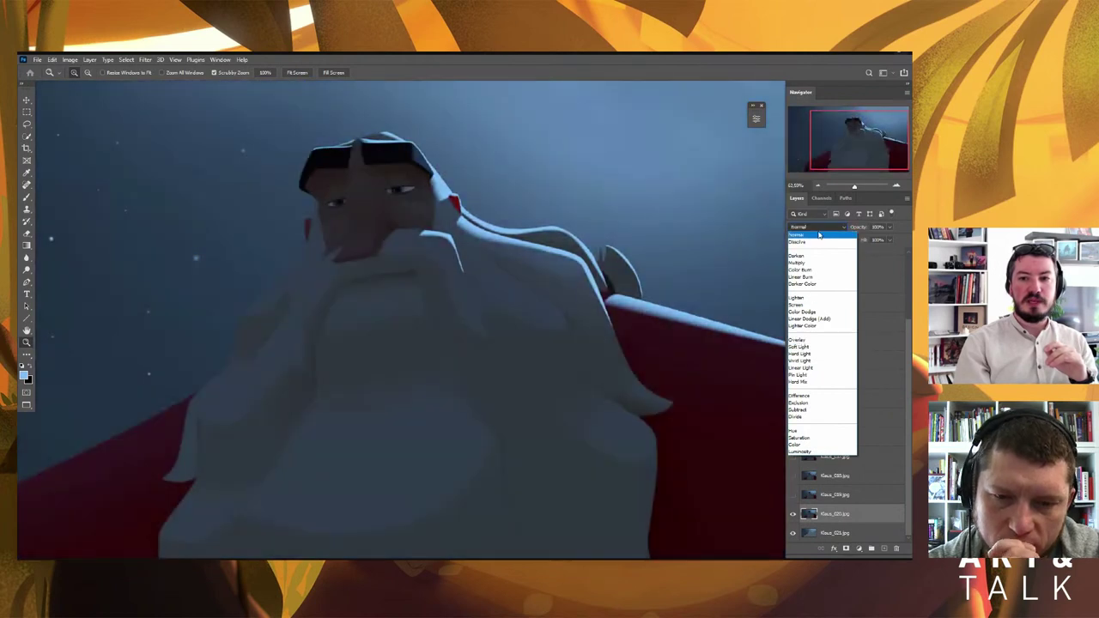
click(799, 234)
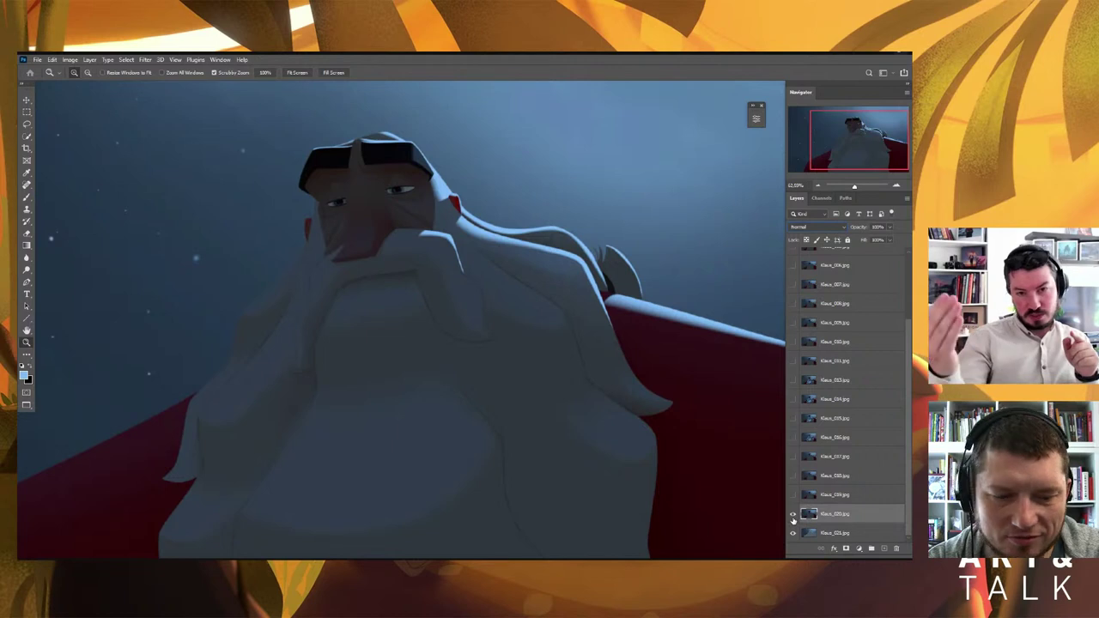
drag(420, 303, 415, 217)
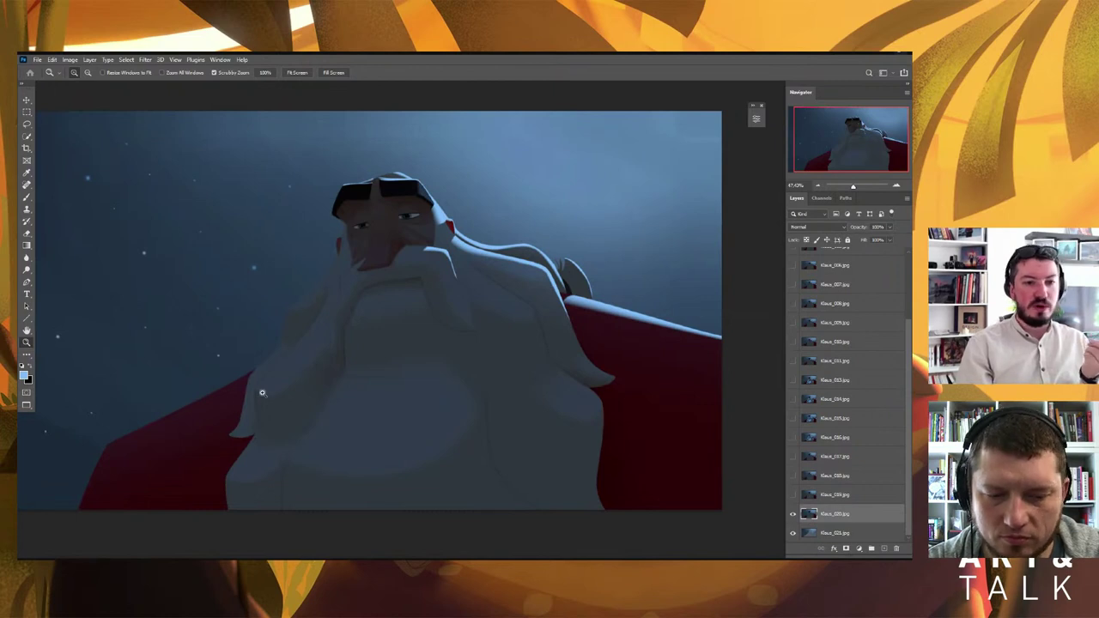
click(793, 514)
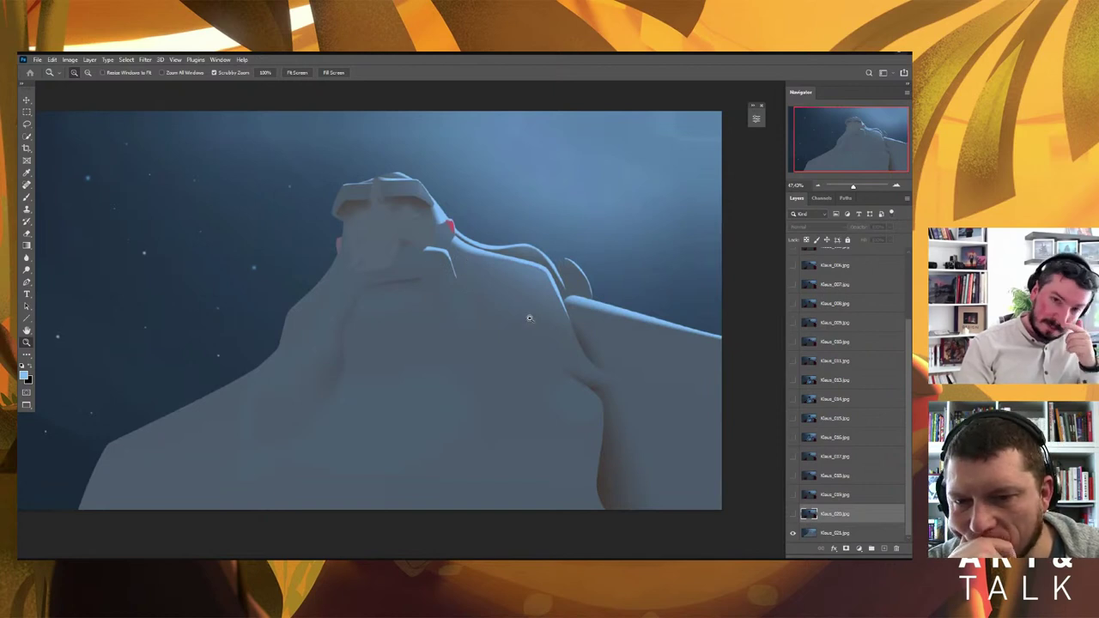
click(793, 513)
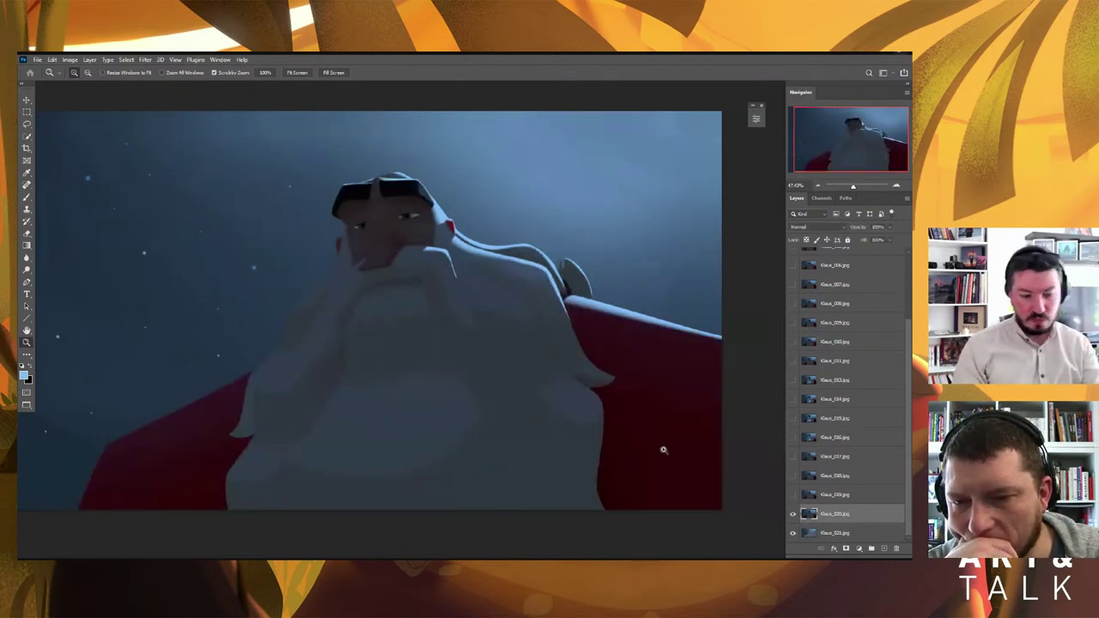
Switch to the lamag folder and play Klaus2.mp4 in VLC
key(alt+Tab)
click(464, 257)
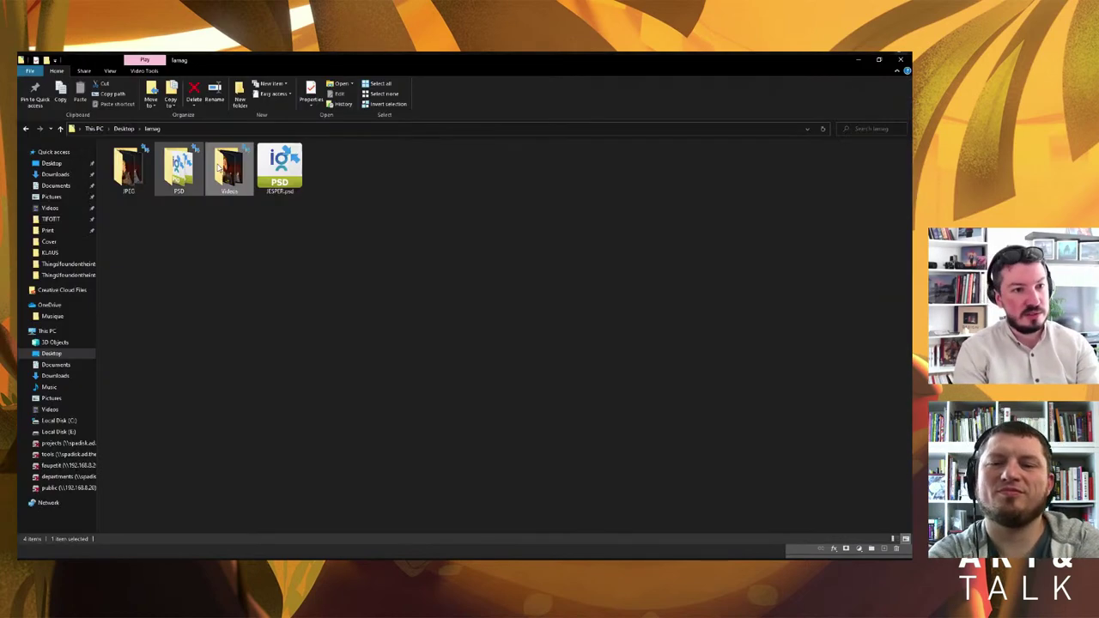
key(Return)
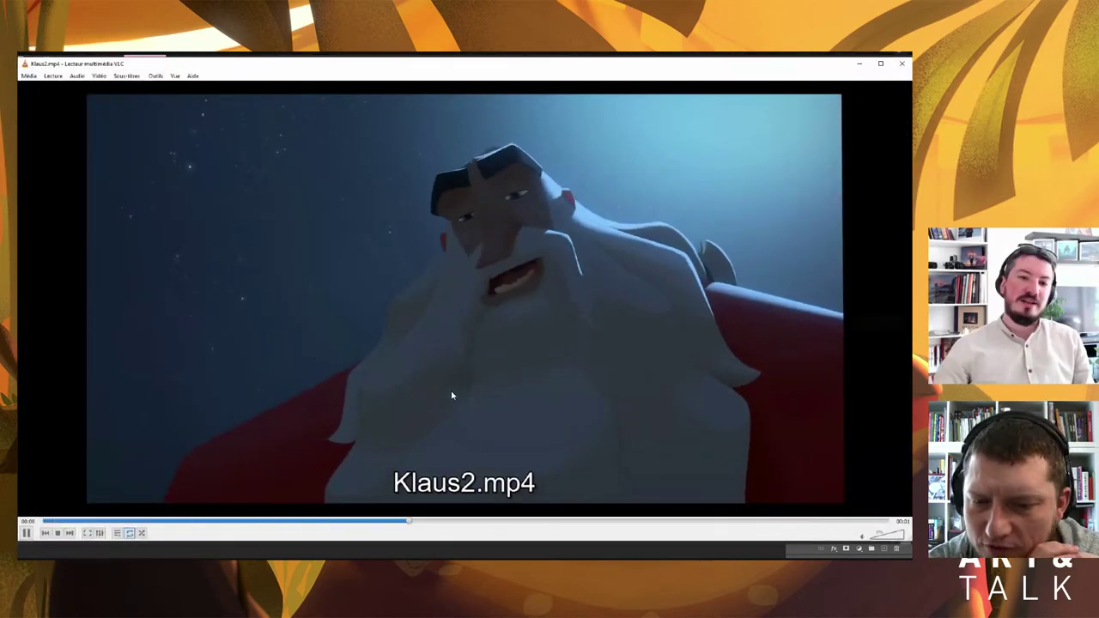
Watch Klaus2.mp4 full screen, return it to a window, then close VLC
double_click(452, 395)
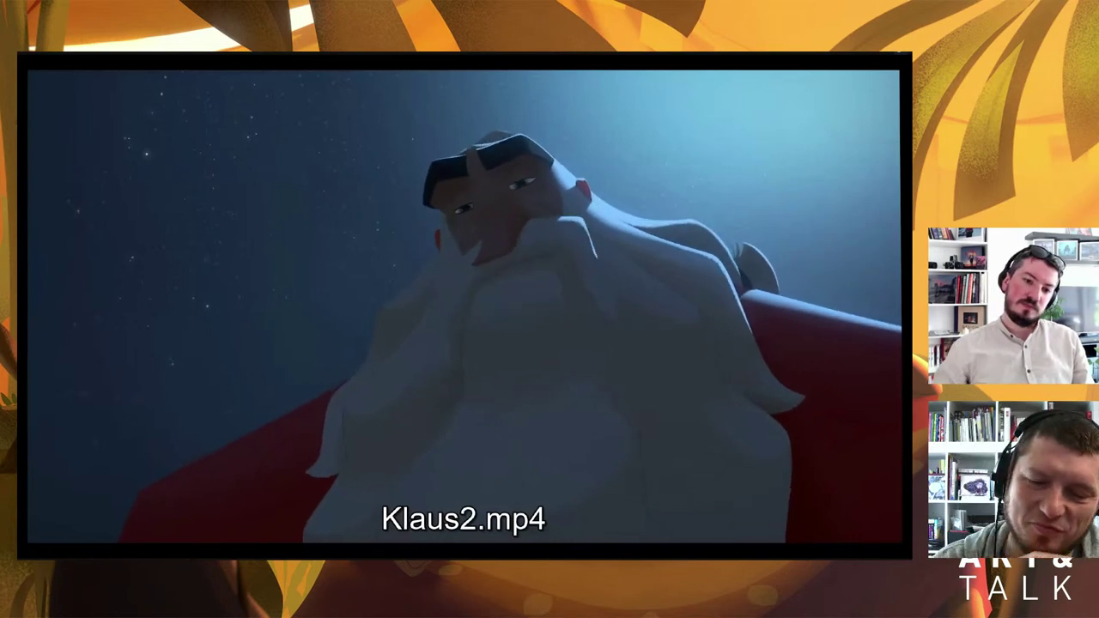
double_click(415, 314)
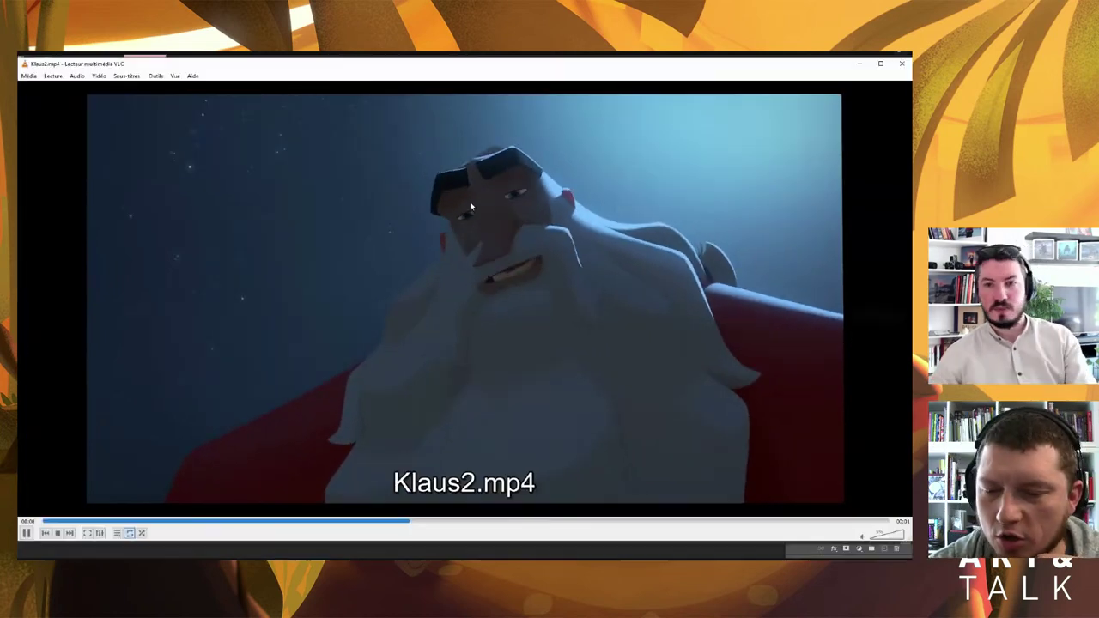
click(907, 64)
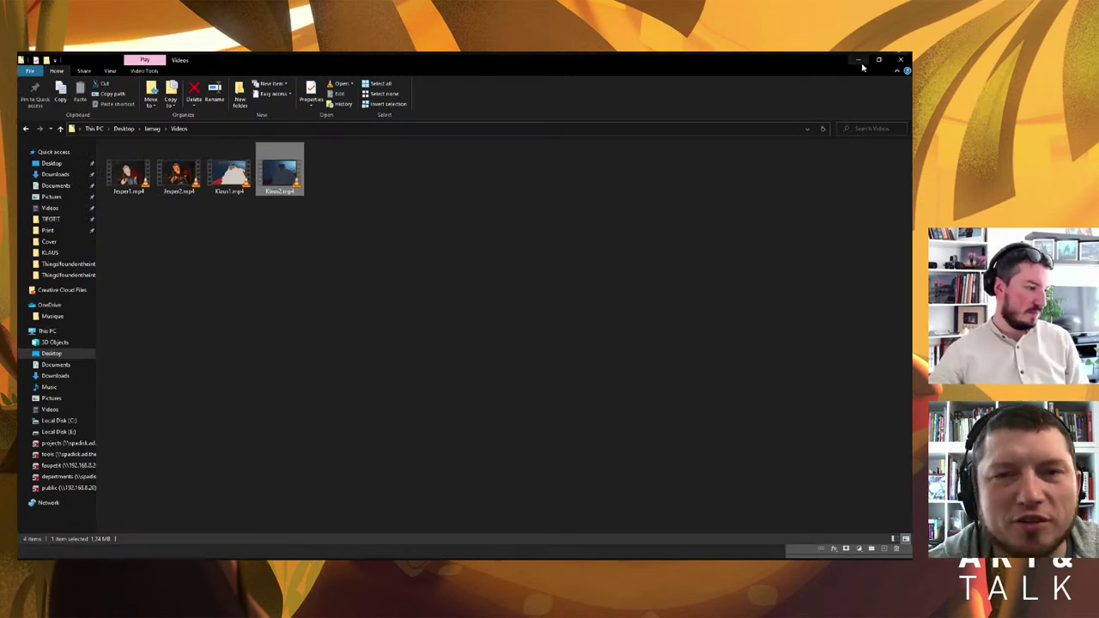
Minimize the Videos folder window and Photoshop to reveal the desktop
click(898, 62)
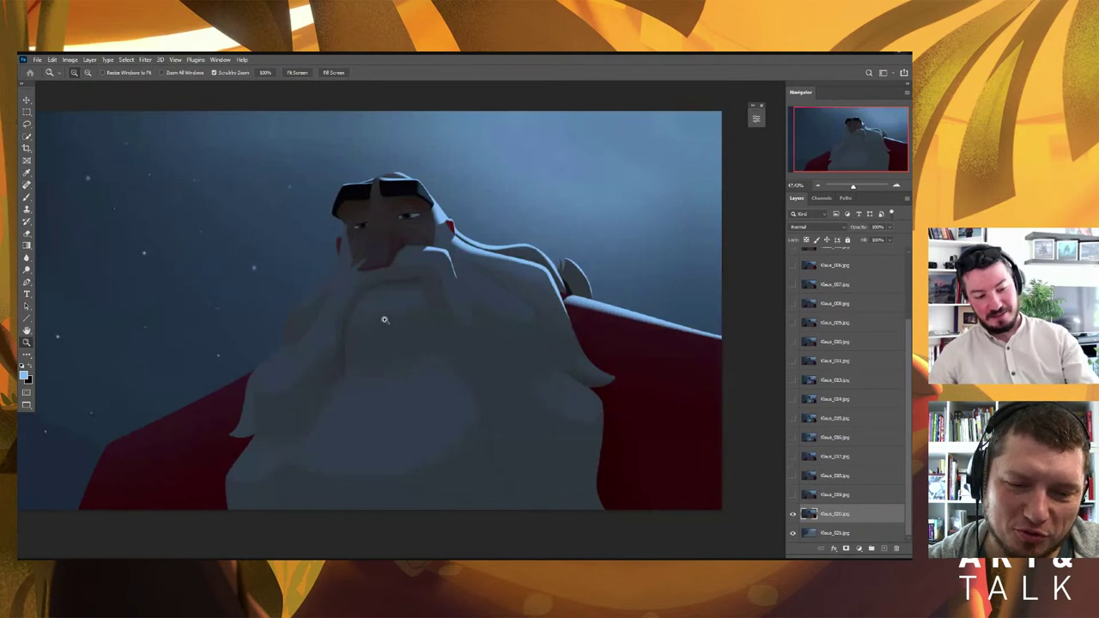
key(alt+Tab)
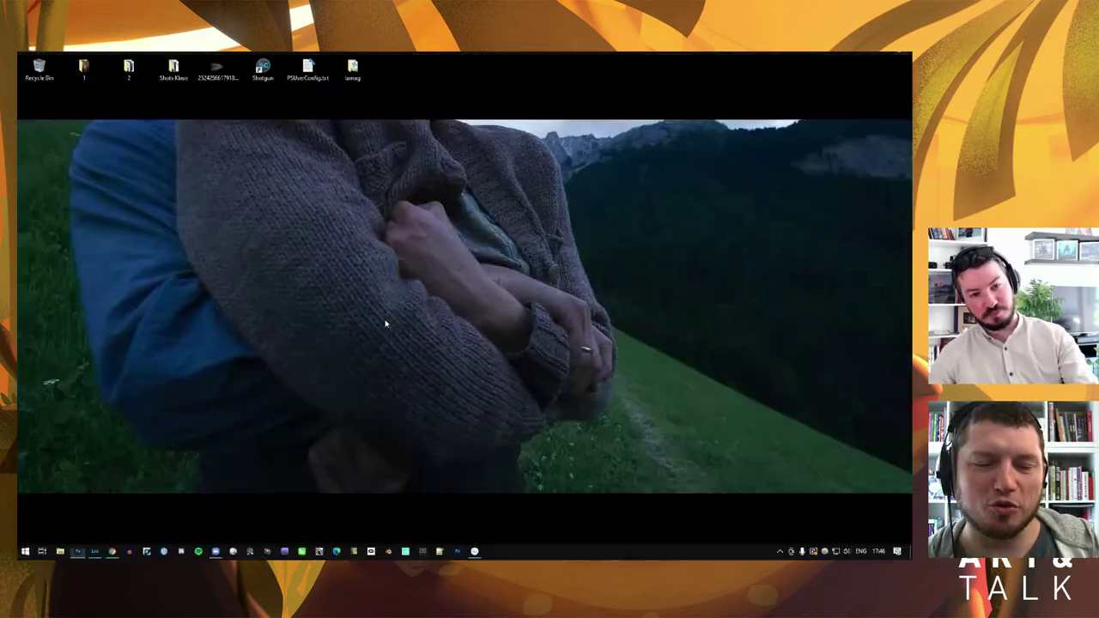